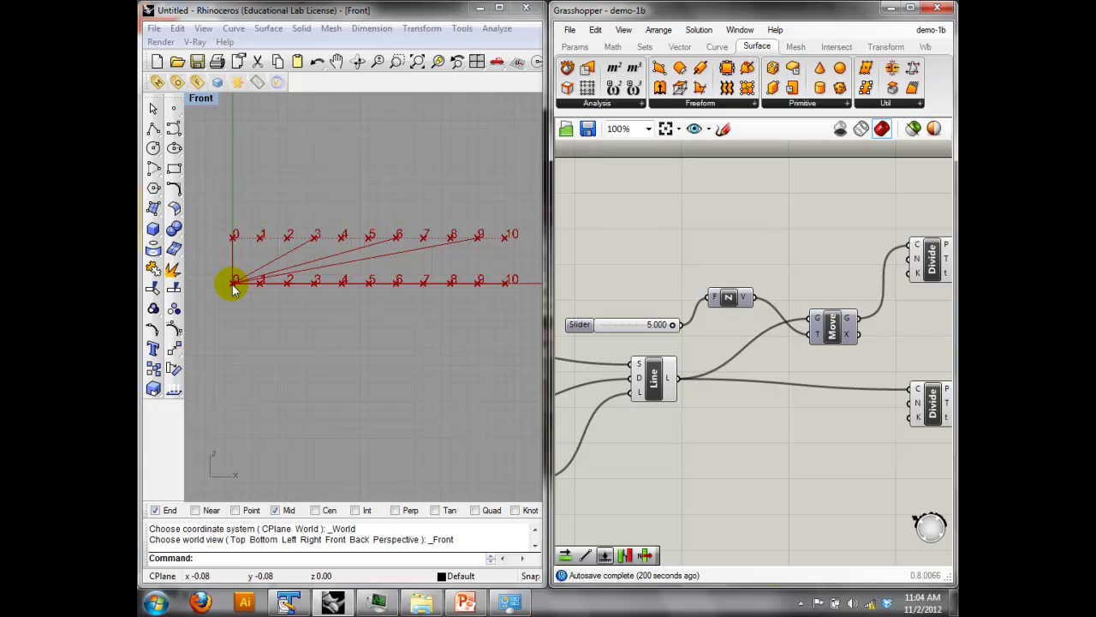
# Set the start slider of the upper Series component to 1.
pyautogui.moveTo(726, 347); pyautogui.dragTo(690, 331, button='right')
pyautogui.moveTo(836, 334); pyautogui.dragTo(709, 323, button='right')
pyautogui.moveTo(891, 313); pyautogui.dragTo(776, 314, button='right')
pyautogui.moveTo(856, 305); pyautogui.dragTo(627, 350, button='right')
pyautogui.scroll(-1, 681, 333)
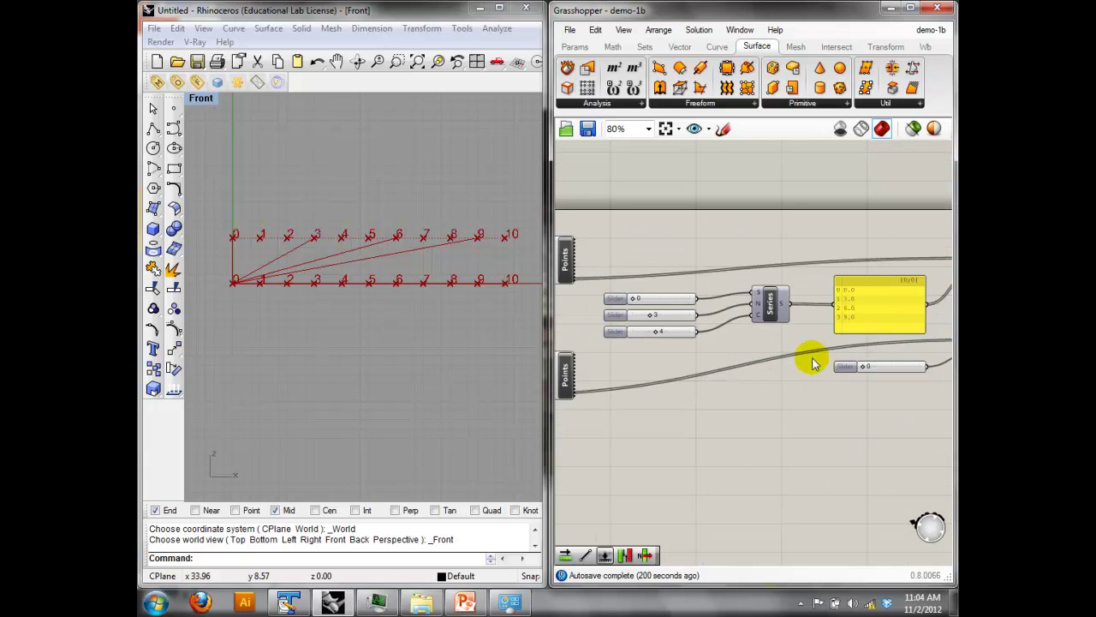
pyautogui.rightClick(645, 311)
pyautogui.scroll(1, 645, 311)
pyautogui.click(646, 279)
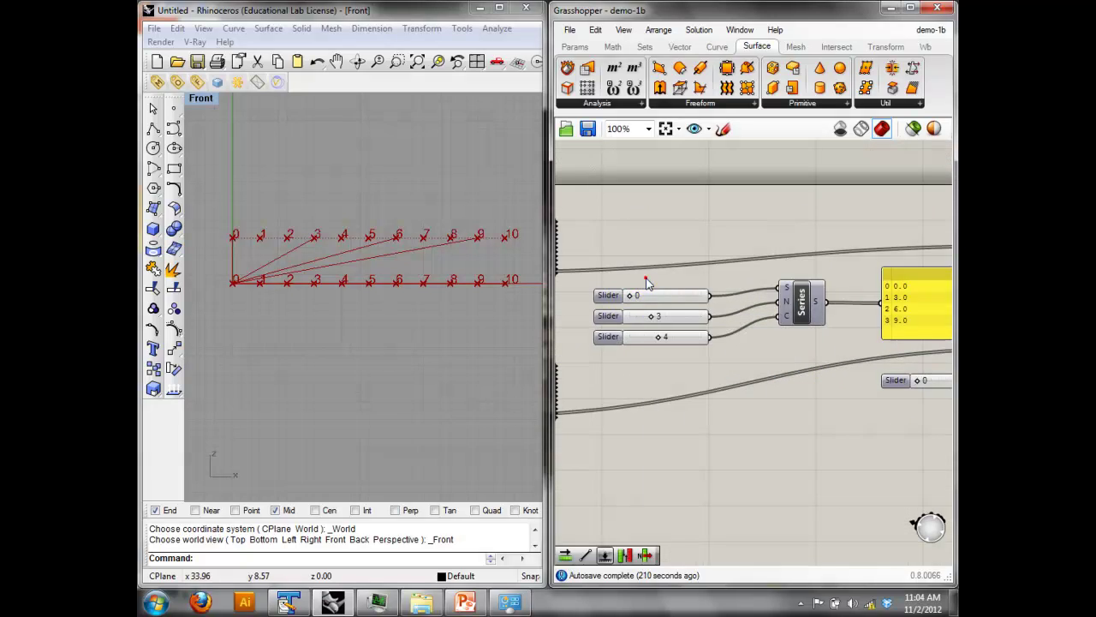
pyautogui.moveTo(629, 297); pyautogui.dragTo(638, 298)
pyautogui.moveTo(896, 300); pyautogui.dragTo(698, 299, button='right')
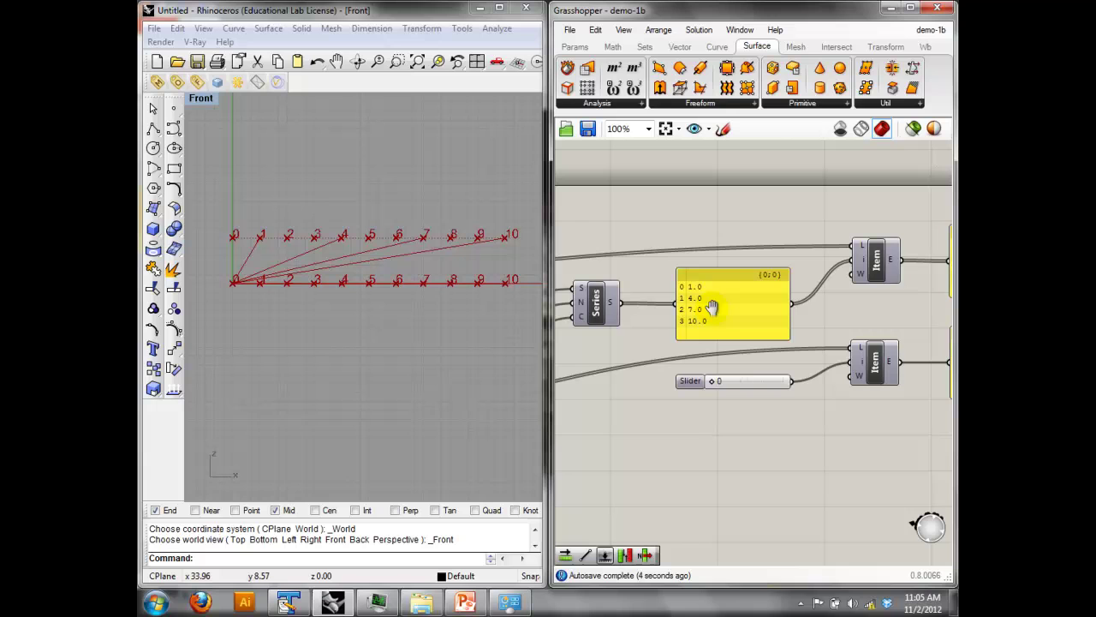
# Examine the points picked by the upper Item component and the start, step and count sliders driving its Series.
pyautogui.click(880, 268)
pyautogui.rightClick(880, 227)
pyautogui.press('Escape')
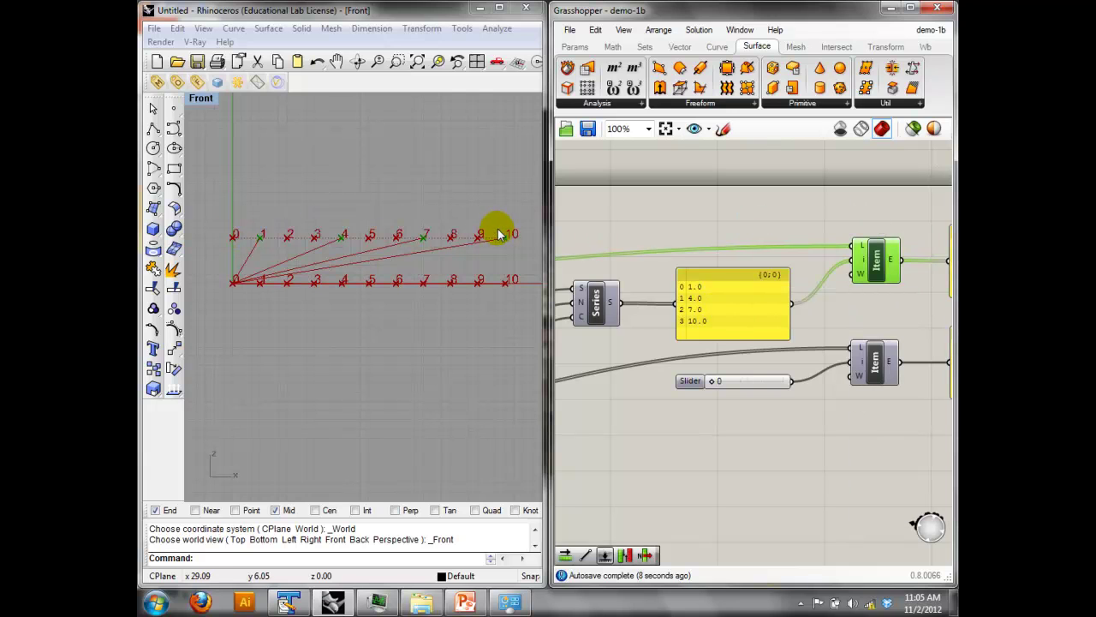
pyautogui.moveTo(600, 276); pyautogui.dragTo(741, 252, button='right')
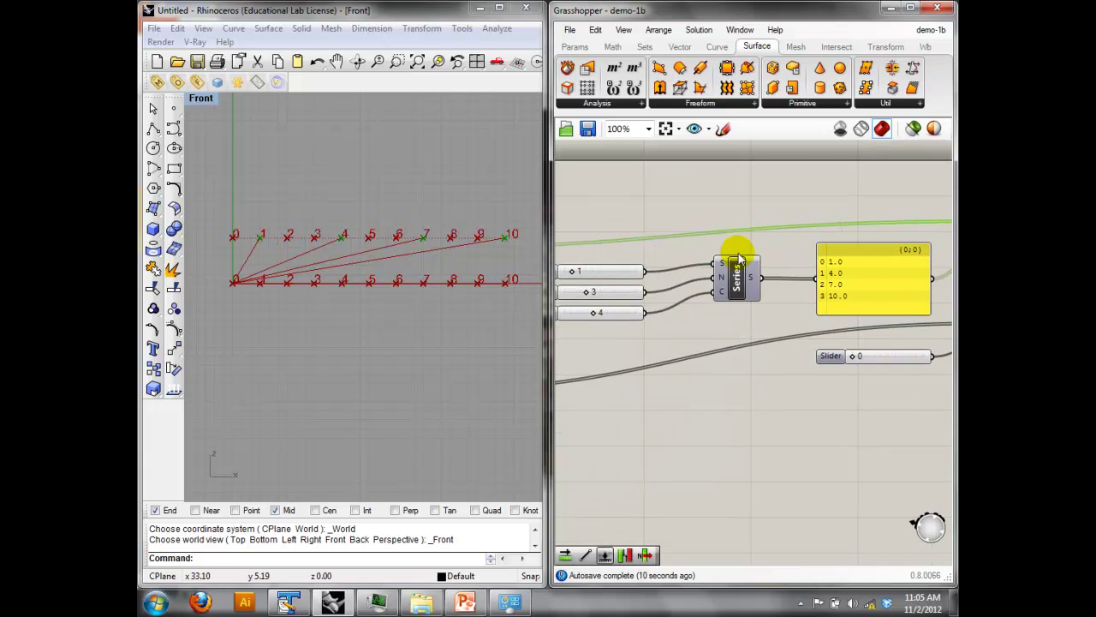
pyautogui.click(577, 270)
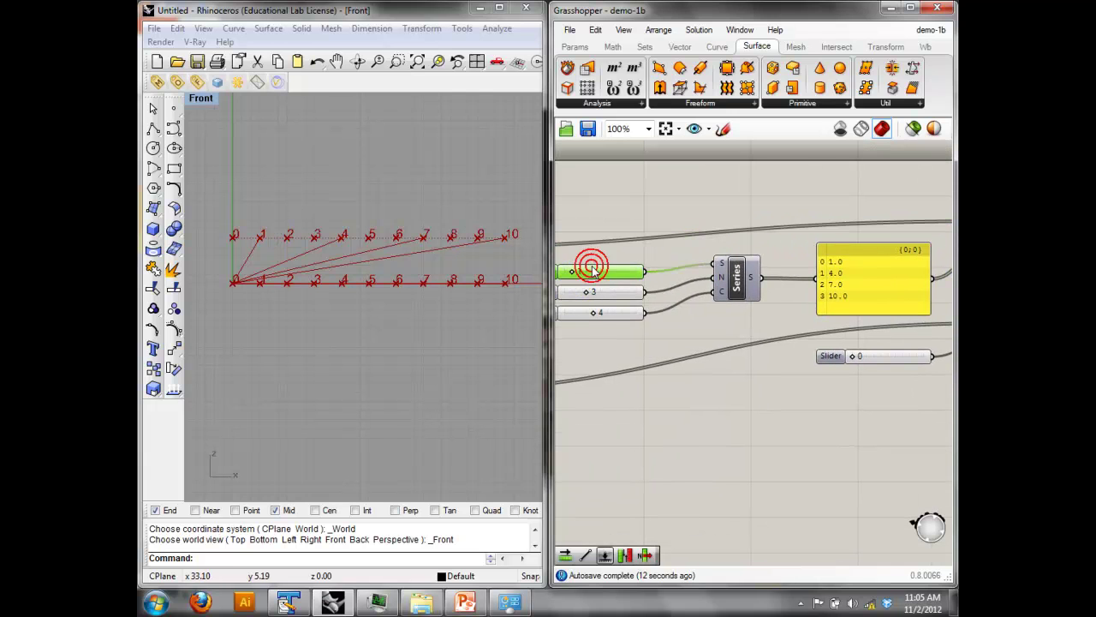
pyautogui.click(597, 293)
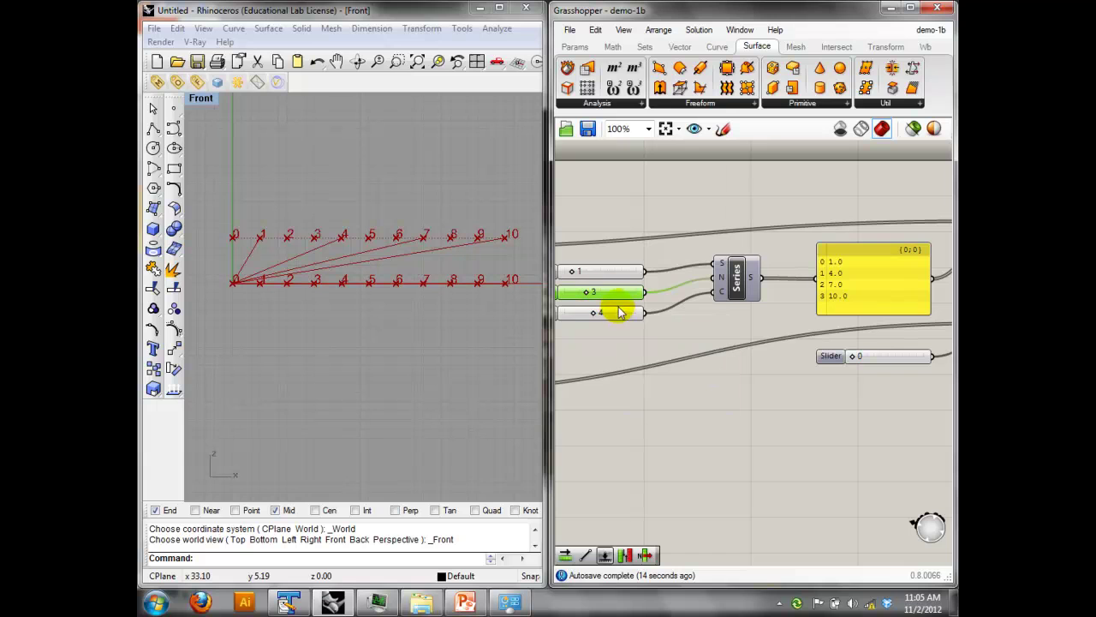
pyautogui.click(615, 312)
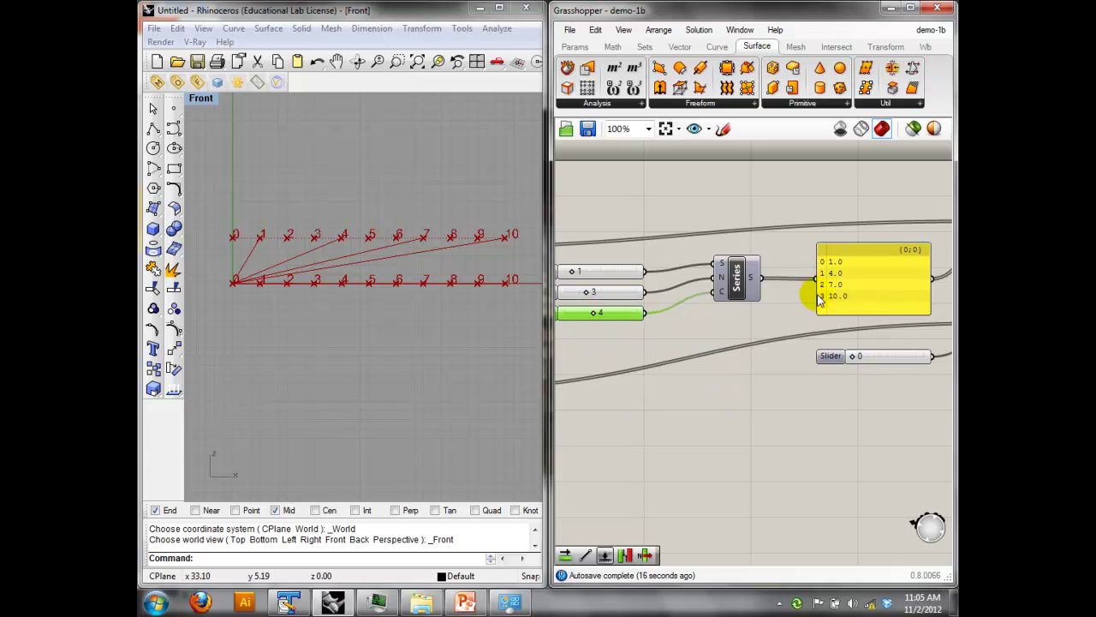
pyautogui.moveTo(749, 261); pyautogui.dragTo(549, 274, button='right')
pyautogui.click(814, 250)
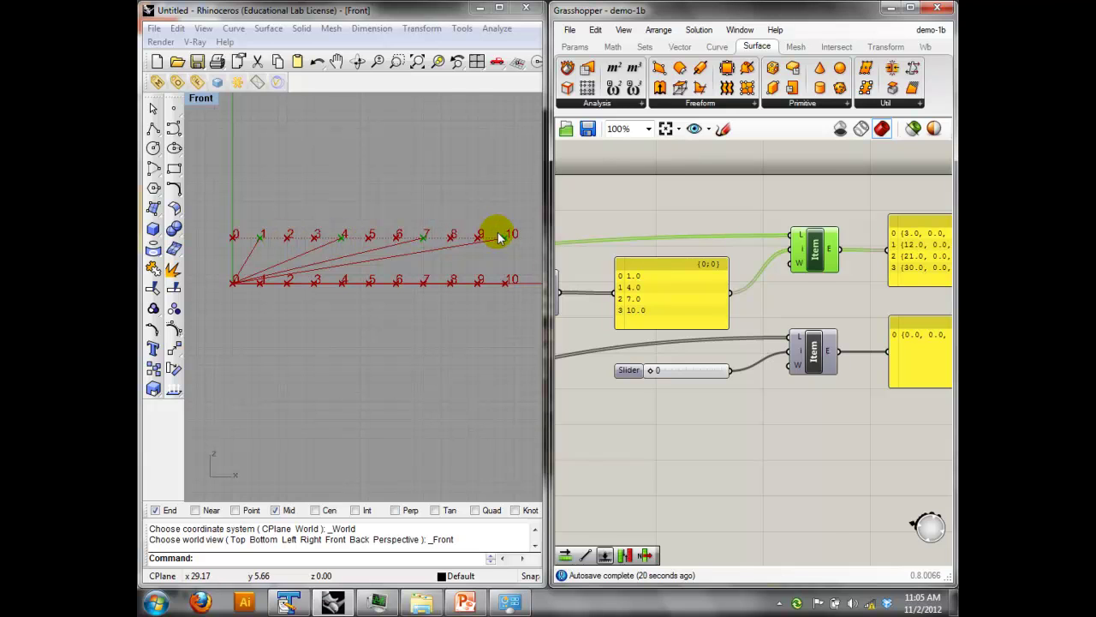
# Set the lower Item component's index slider to 5 and check the lines drawn by the Line component.
pyautogui.moveTo(748, 419); pyautogui.dragTo(711, 409, button='right')
pyautogui.click(765, 350)
pyautogui.rightClick(789, 306)
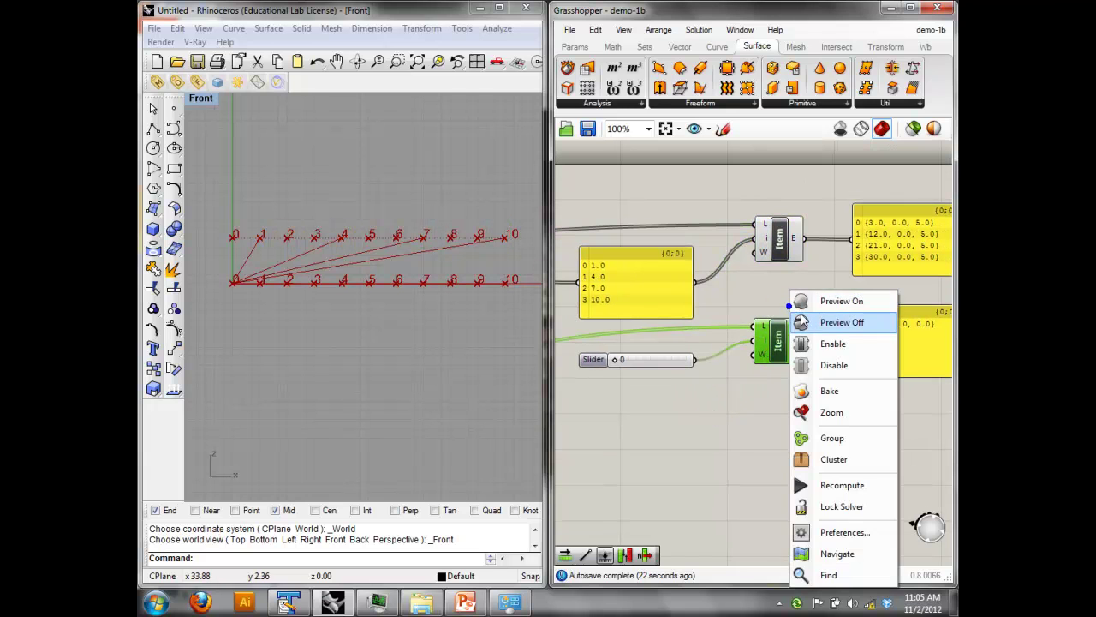
pyautogui.click(821, 301)
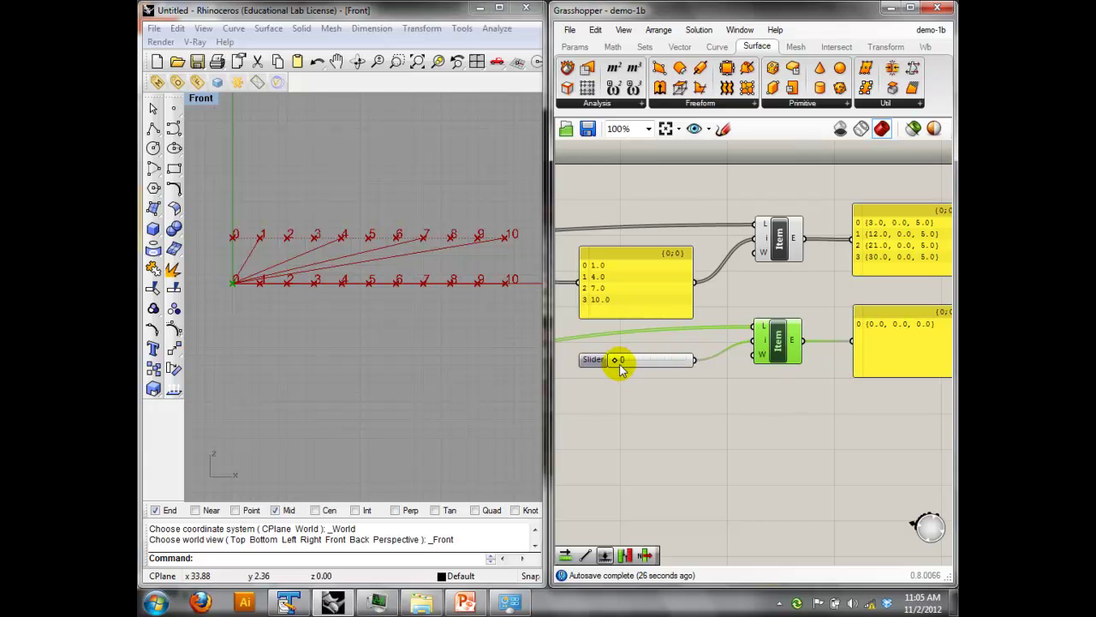
pyautogui.moveTo(617, 360); pyautogui.dragTo(648, 368)
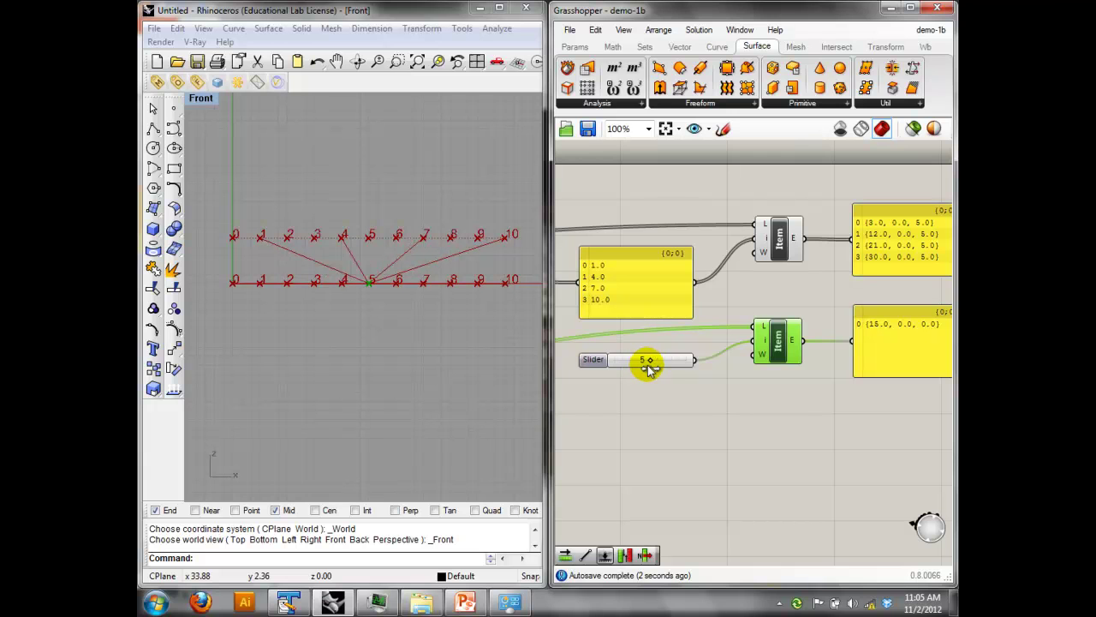
pyautogui.moveTo(829, 406); pyautogui.dragTo(844, 424, button='right')
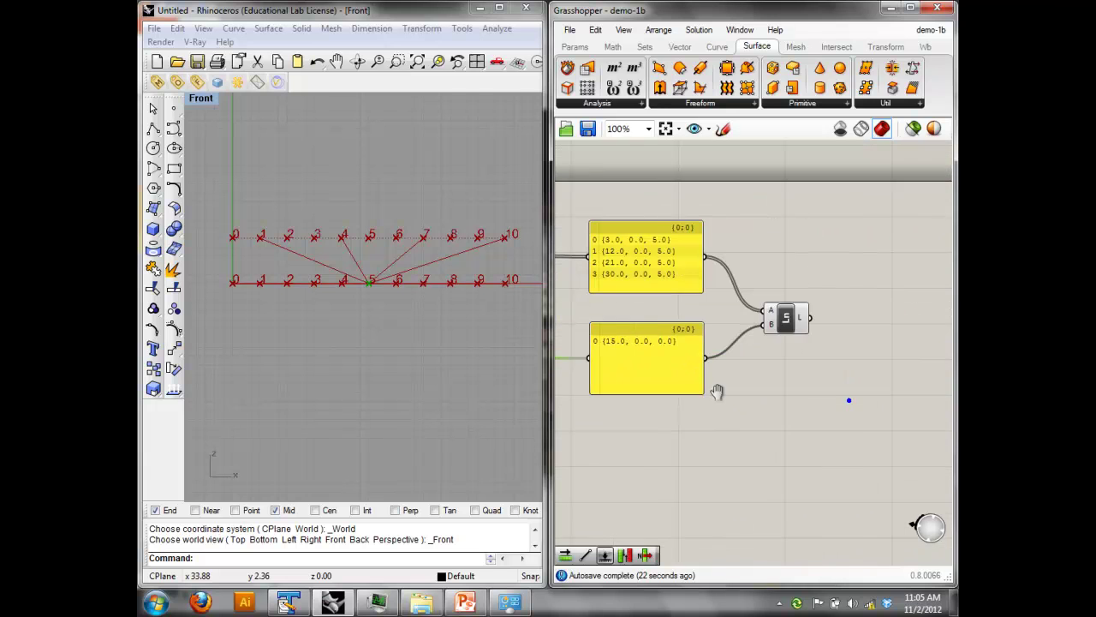
pyautogui.click(764, 321)
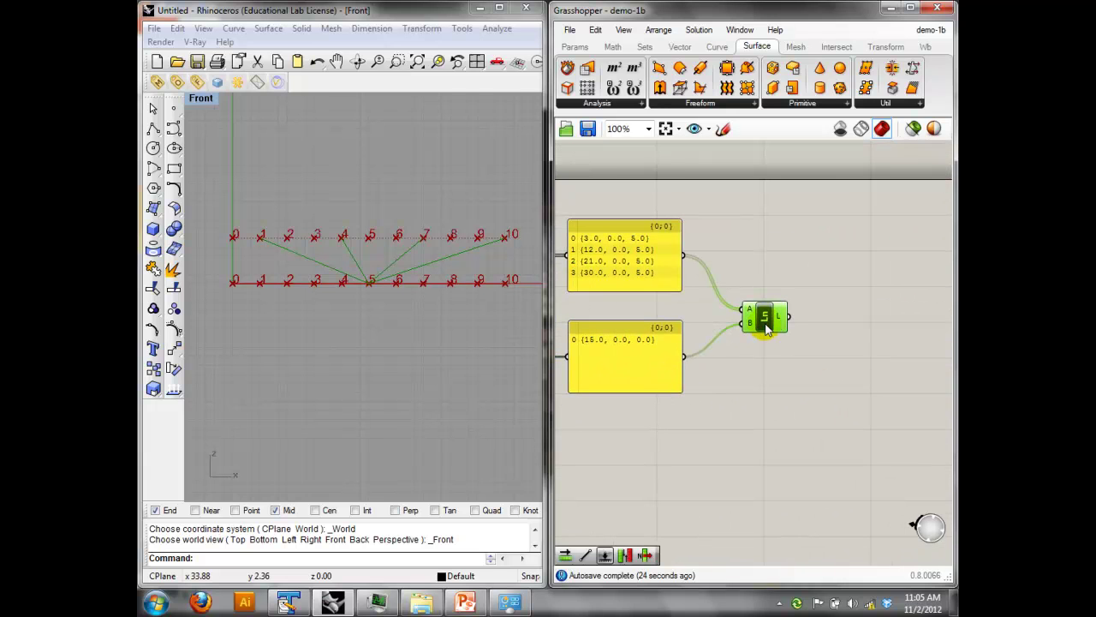
# Delete the lower Item component's index slider and place a new Panel below that component.
pyautogui.moveTo(705, 320); pyautogui.dragTo(883, 289, button='right')
pyautogui.moveTo(780, 289); pyautogui.dragTo(773, 253, button='right')
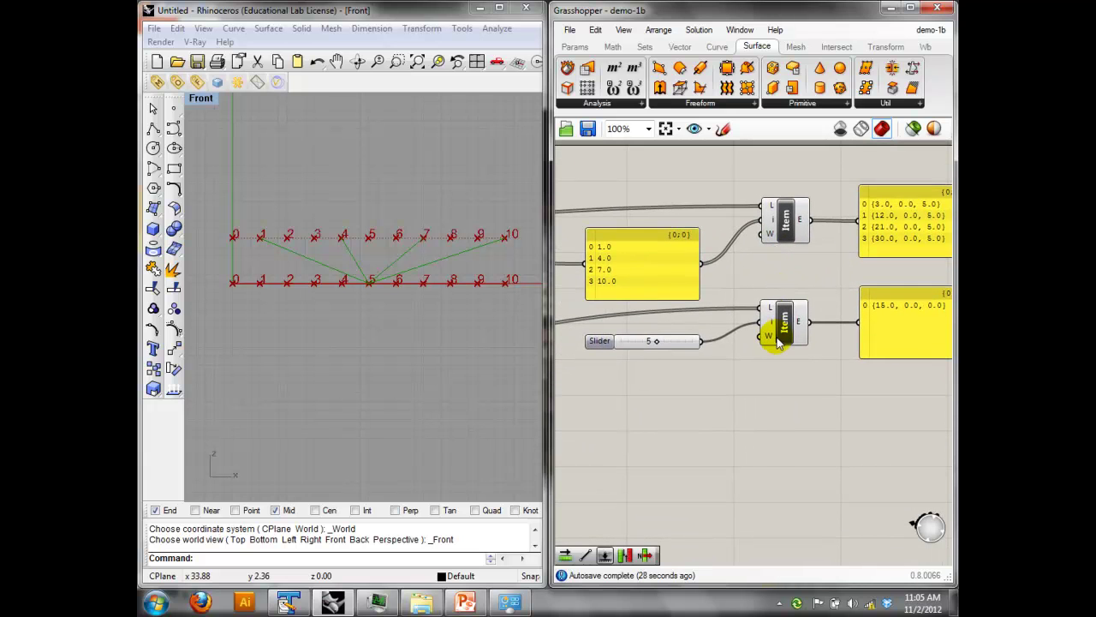
pyautogui.click(685, 347)
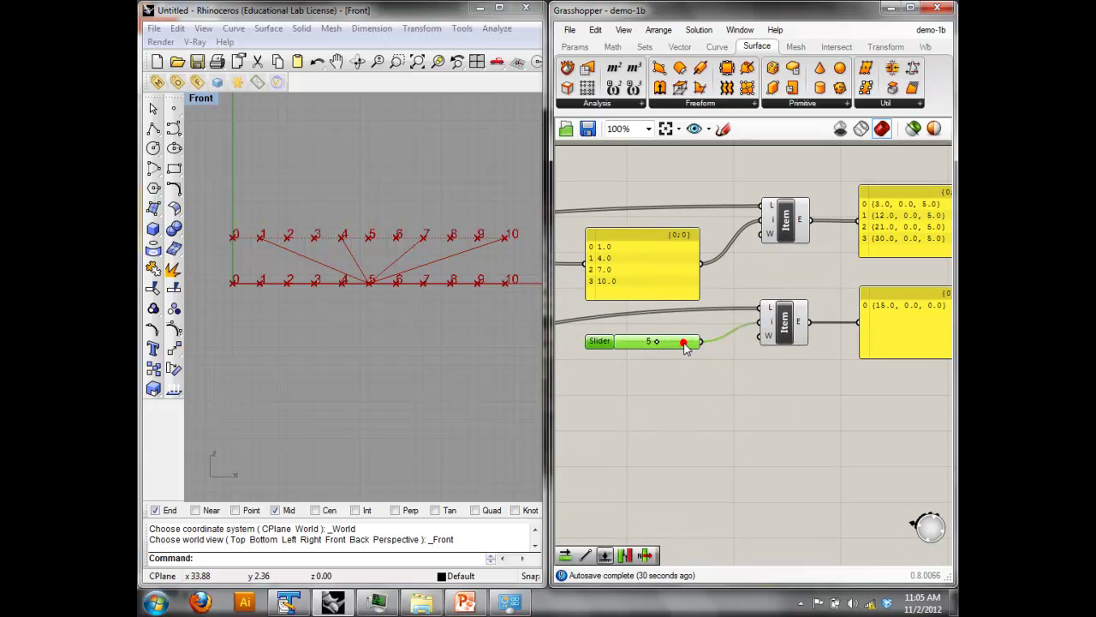
pyautogui.press('Delete')
pyautogui.doubleClick(685, 343)
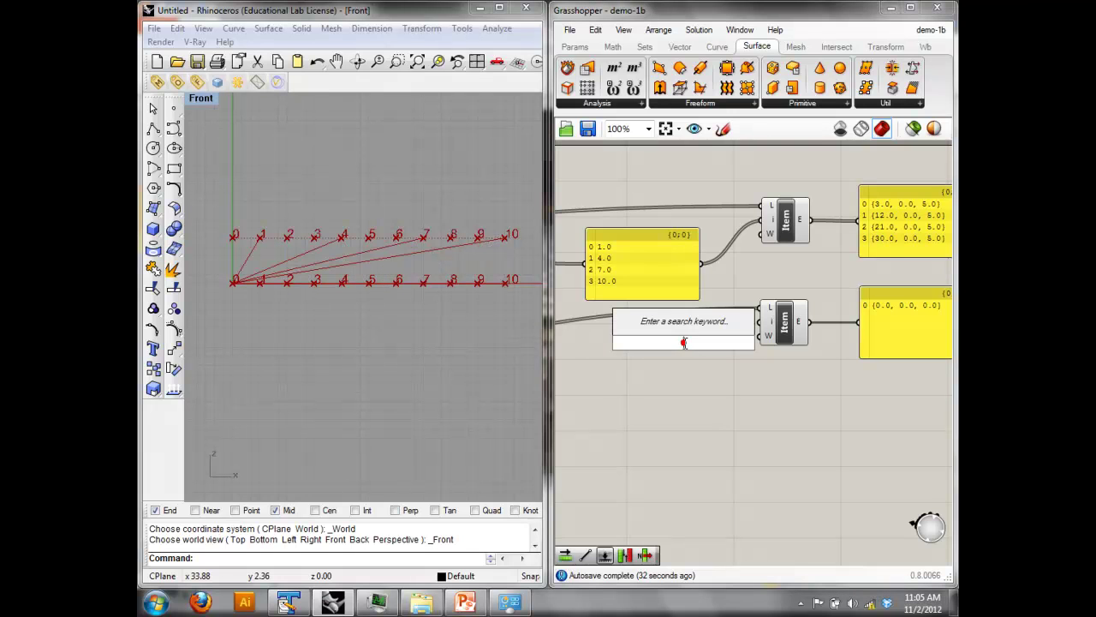
pyautogui.write('panel')
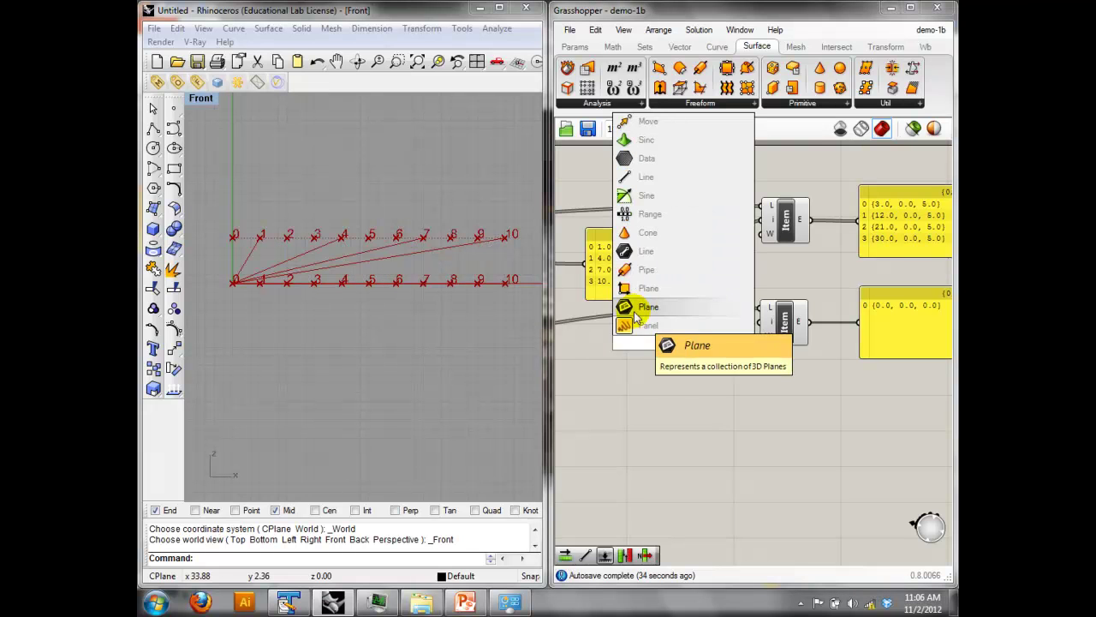
pyautogui.click(639, 324)
pyautogui.moveTo(666, 338); pyautogui.dragTo(649, 399)
# Connect the new panel to the index input of the lower Item component.
pyautogui.moveTo(901, 381); pyautogui.dragTo(823, 383, button='right')
pyautogui.moveTo(825, 337)
pyautogui.mouseDown()
pyautogui.moveTo(831, 313)
pyautogui.moveTo(823, 342)
pyautogui.mouseUp()
pyautogui.moveTo(763, 390); pyautogui.dragTo(868, 366, button='right')
pyautogui.moveTo(757, 387); pyautogui.dragTo(789, 286)
# Replace the new panel's content with 0 and 2 on separate lines, with Multiline Data turned off.
pyautogui.doubleClick(701, 388)
pyautogui.click(699, 345)
pyautogui.click(603, 482)
pyautogui.click(736, 309)
pyautogui.hotkey('ctrl', 'a')
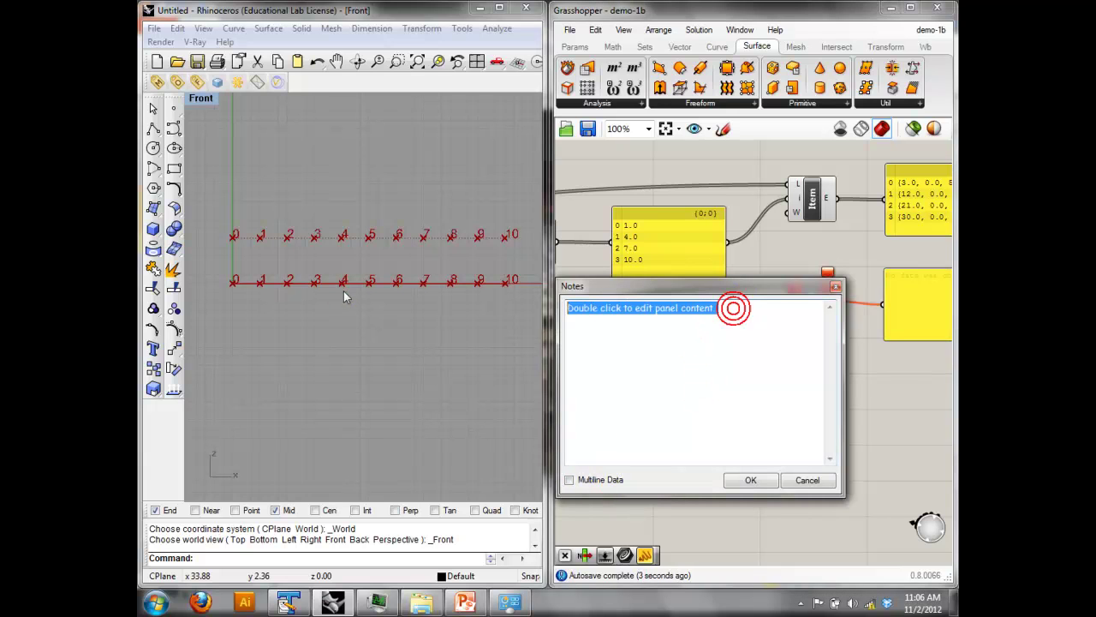
pyautogui.write('0')
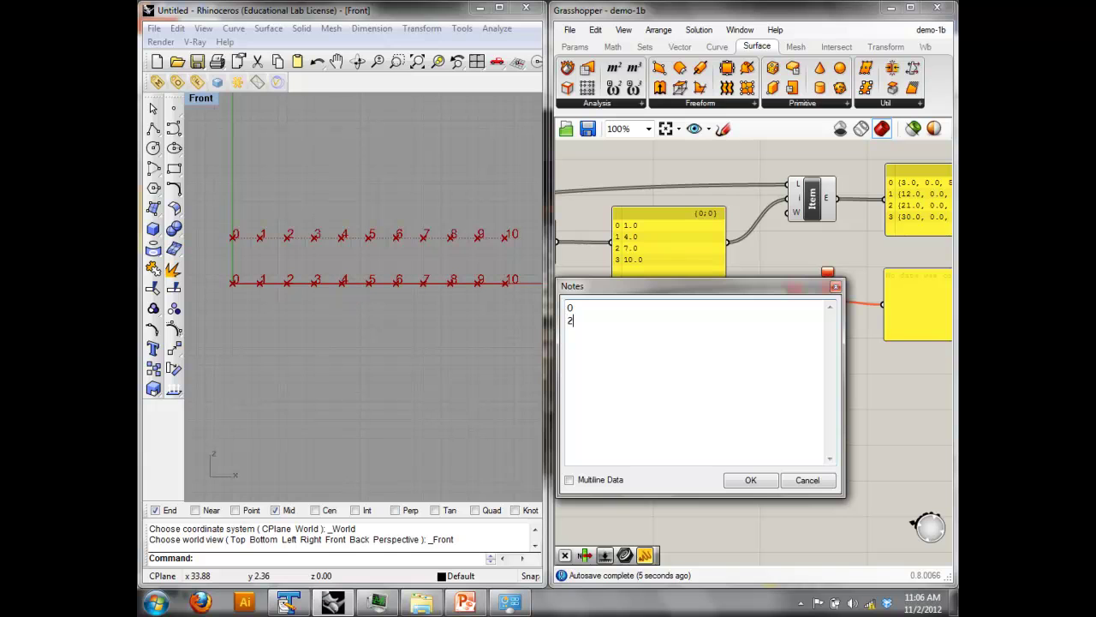
pyautogui.write(' 2')
pyautogui.click(750, 480)
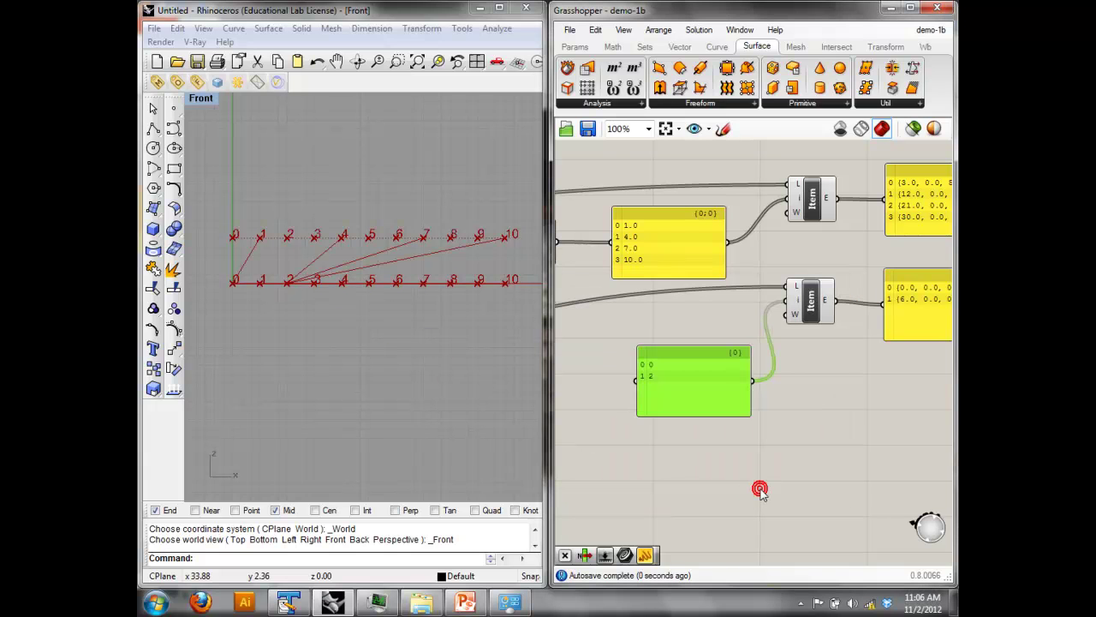
# Move the panel holding 0 and 2 farther away from the lower Item component to make room.
pyautogui.moveTo(725, 380); pyautogui.dragTo(721, 368)
pyautogui.moveTo(833, 352); pyautogui.dragTo(801, 352, button='right')
pyautogui.moveTo(675, 362); pyautogui.dragTo(563, 361)
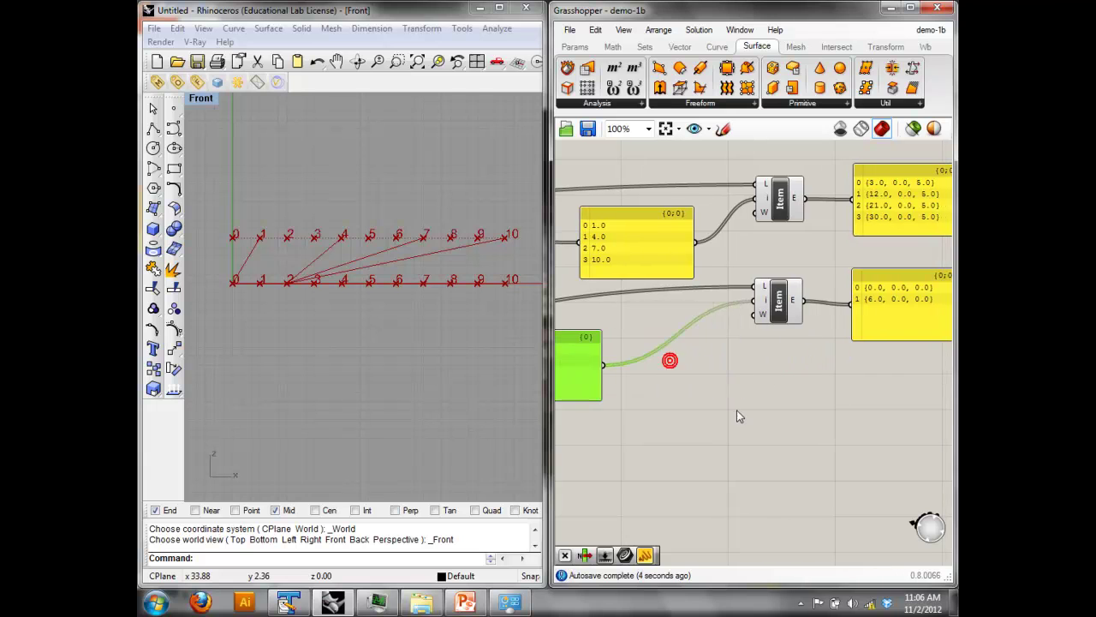
# Add a Series component below the lower Item and connect the 0 and 2 panel to its start input.
pyautogui.moveTo(732, 409); pyautogui.dragTo(746, 412, button='right')
pyautogui.doubleClick(746, 412)
pyautogui.write('ser')
pyautogui.click(732, 393)
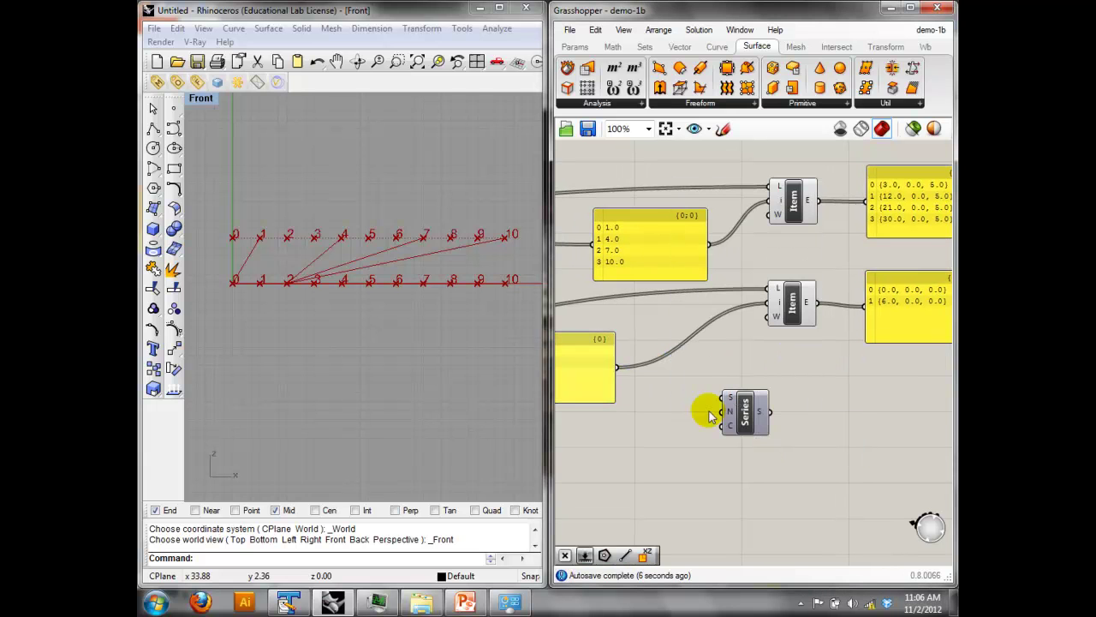
pyautogui.moveTo(729, 396); pyautogui.dragTo(713, 380)
pyautogui.moveTo(662, 383); pyautogui.dragTo(667, 392, button='right')
pyautogui.moveTo(661, 381); pyautogui.dragTo(733, 383)
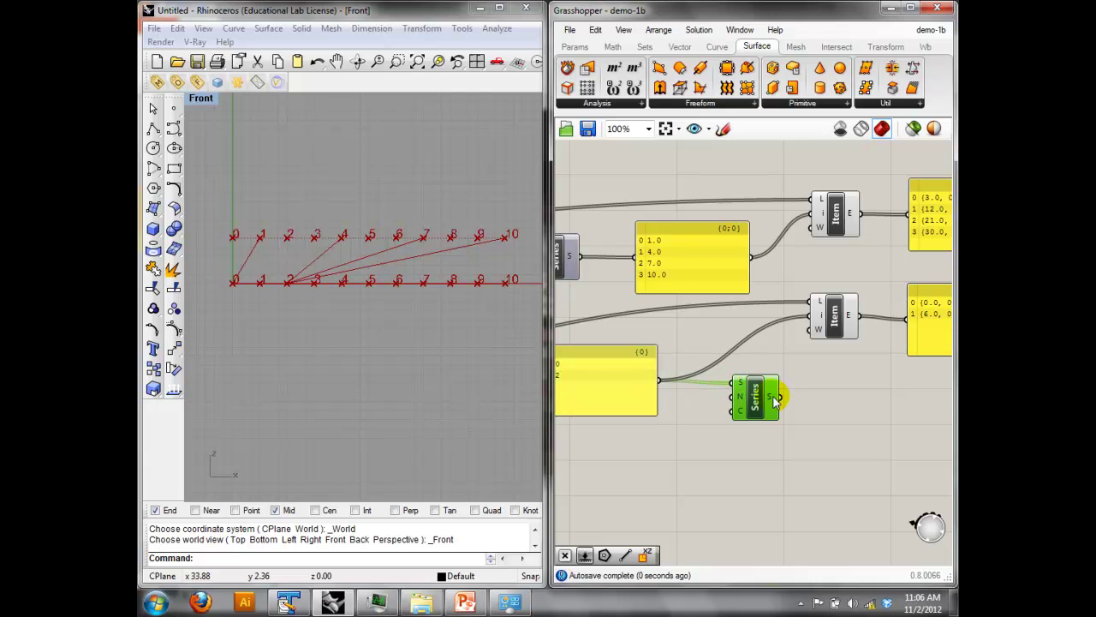
# Duplicate the lower points panel, connect it to the new Series output and lengthen it to show both branches.
pyautogui.moveTo(897, 406); pyautogui.dragTo(822, 403, button='right')
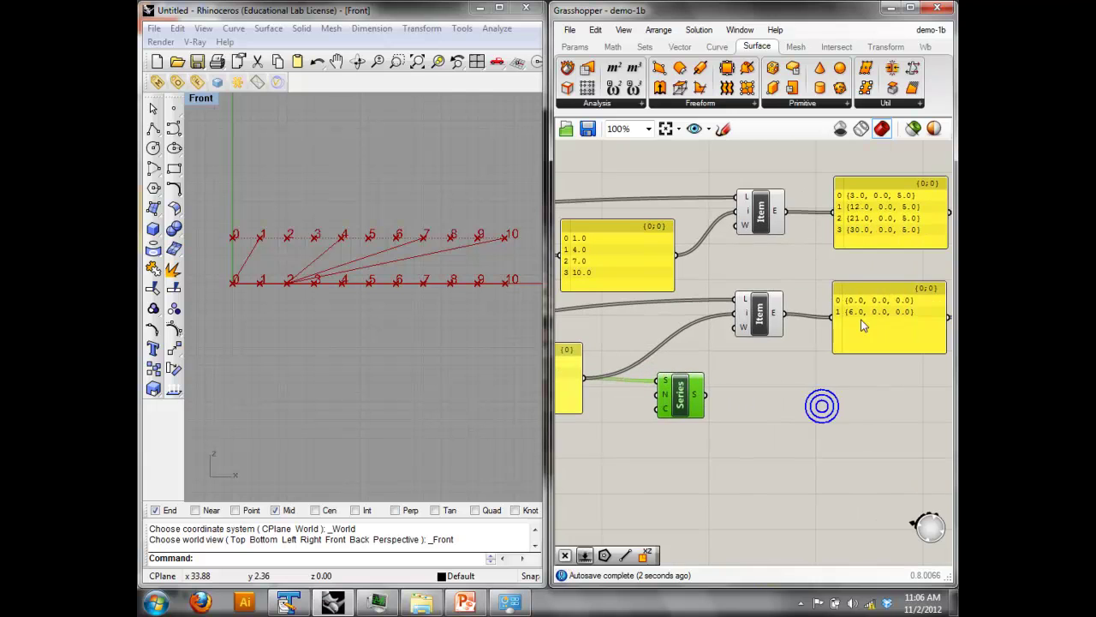
pyautogui.click(856, 318)
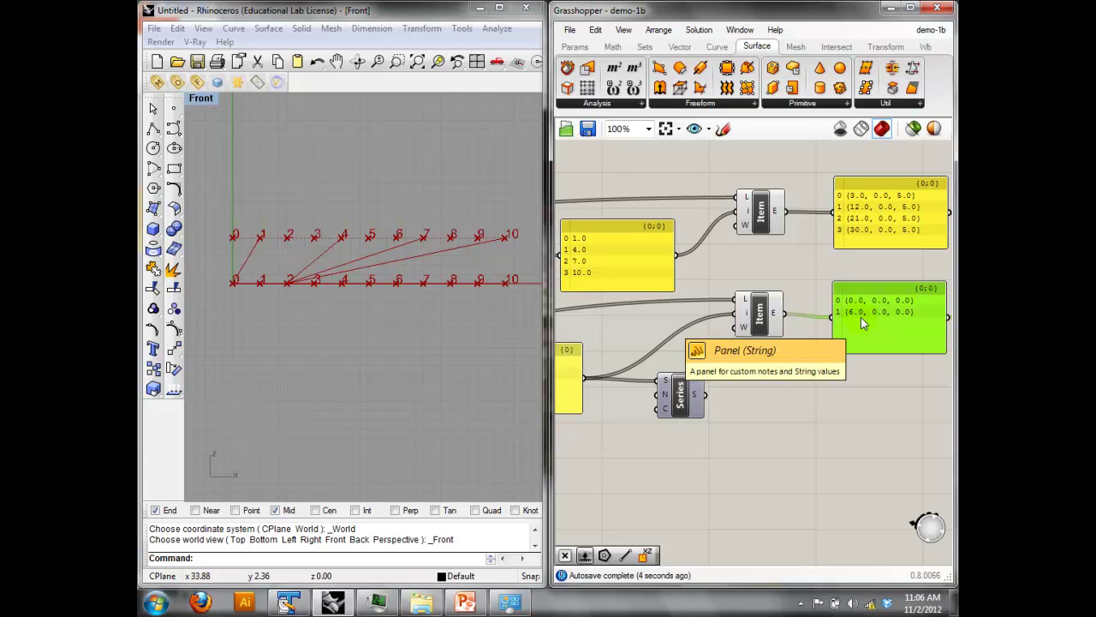
pyautogui.keyDown('alt'); pyautogui.moveTo(862, 317); pyautogui.dragTo(788, 459); pyautogui.keyUp('alt')
pyautogui.scroll(-2, 848, 470)
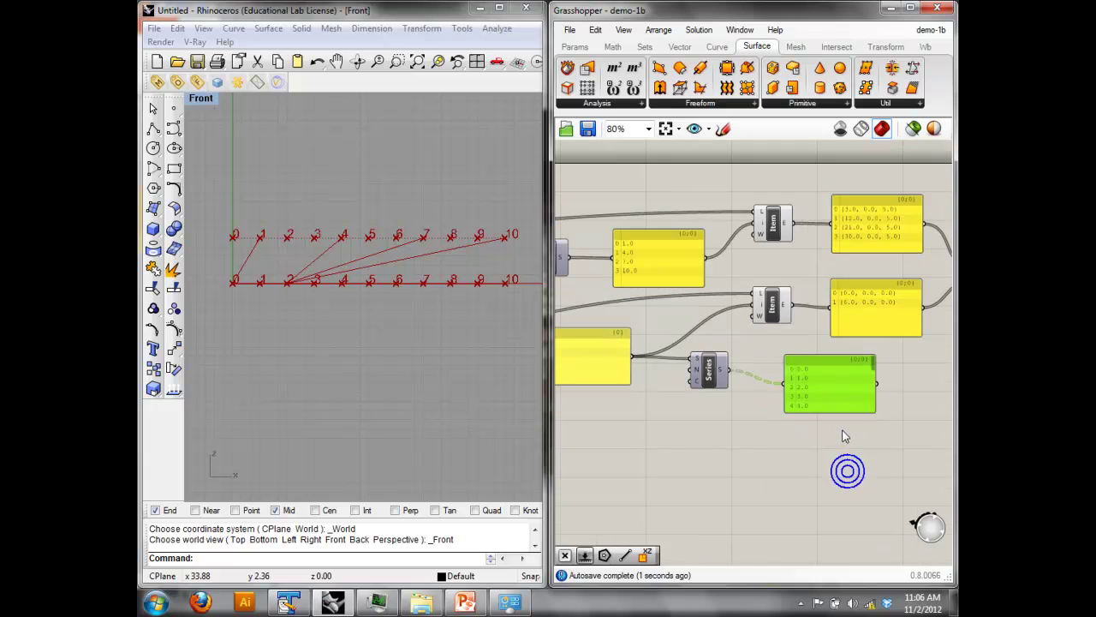
pyautogui.moveTo(842, 414); pyautogui.dragTo(835, 558)
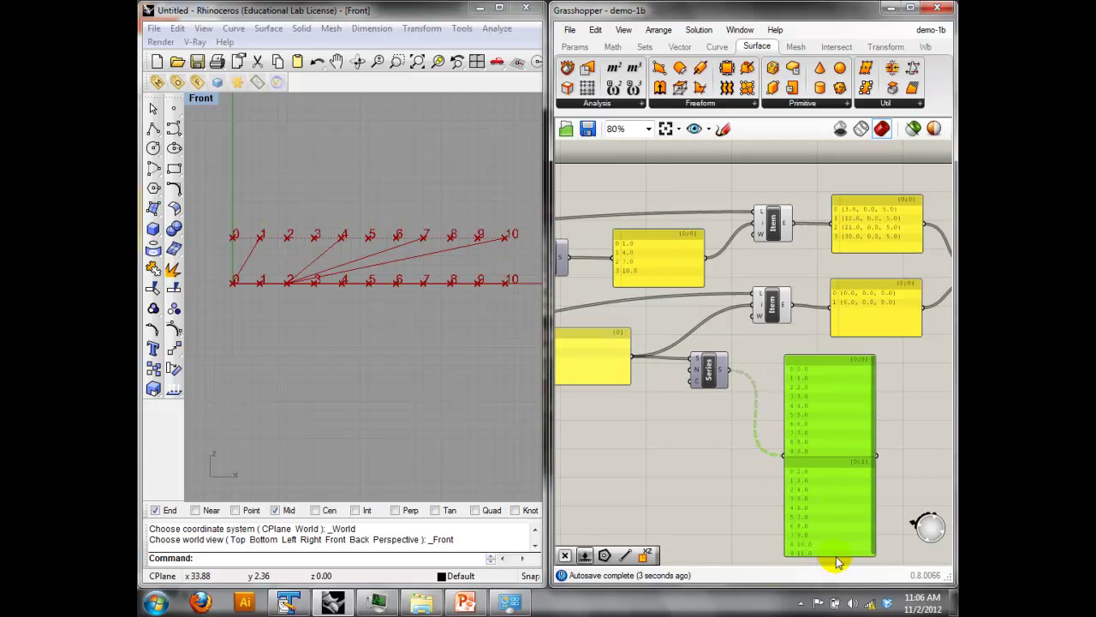
# Duplicate the upper Series' step slider and connect the copy to the new Series' step input.
pyautogui.scroll(2, 839, 436)
pyautogui.moveTo(659, 357); pyautogui.dragTo(682, 369, button='right')
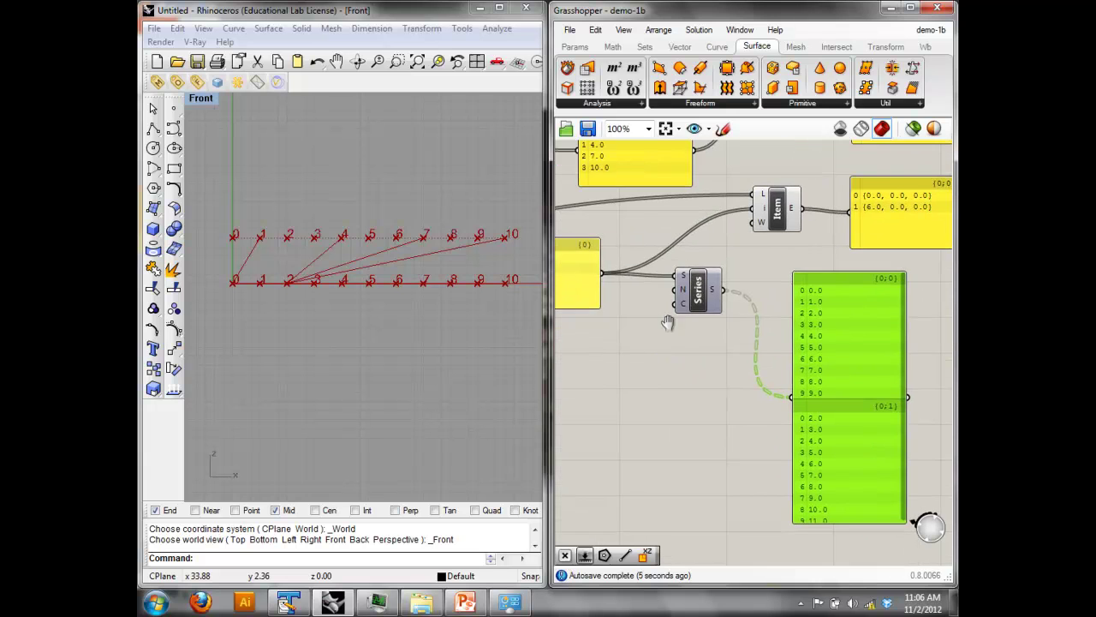
pyautogui.moveTo(665, 313); pyautogui.dragTo(751, 377, button='right')
pyautogui.moveTo(649, 252); pyautogui.dragTo(755, 297, button='right')
pyautogui.moveTo(653, 282)
pyautogui.mouseDown(button='right')
pyautogui.moveTo(735, 281)
pyautogui.moveTo(659, 284)
pyautogui.mouseUp(button='right')
pyautogui.scroll(-1, 715, 289)
pyautogui.click(624, 269)
pyautogui.keyDown('alt'); pyautogui.moveTo(632, 277); pyautogui.dragTo(843, 443); pyautogui.keyUp('alt')
pyautogui.scroll(1, 836, 441)
pyautogui.moveTo(866, 447); pyautogui.dragTo(825, 442, button='right')
pyautogui.moveTo(807, 437); pyautogui.dragTo(814, 353)
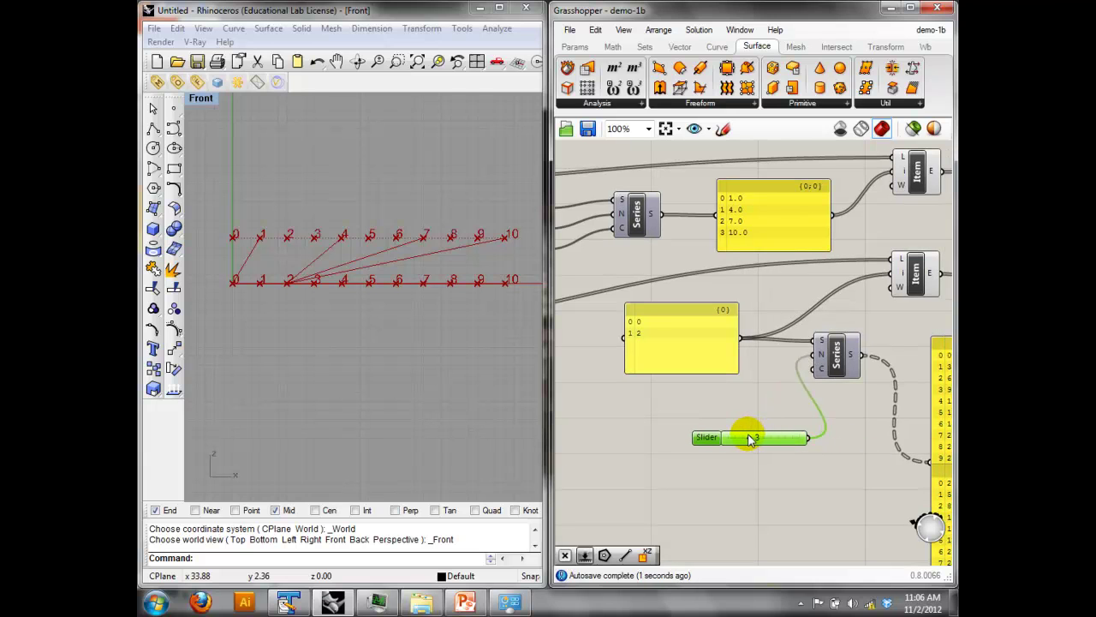
# Set the new Series' step slider to 2, then duplicate it and connect the copy to the count input.
pyautogui.moveTo(883, 448); pyautogui.dragTo(811, 364, button='right')
pyautogui.moveTo(707, 350); pyautogui.dragTo(679, 327)
pyautogui.moveTo(696, 340); pyautogui.dragTo(709, 366, button='right')
pyautogui.hotkey('ctrl', 'c')
pyautogui.hotkey('ctrl', 'v')
pyautogui.moveTo(707, 361); pyautogui.dragTo(758, 308)
# Set the count slider of the new lower Series to 5.
pyautogui.moveTo(638, 217); pyautogui.dragTo(844, 311, button='right')
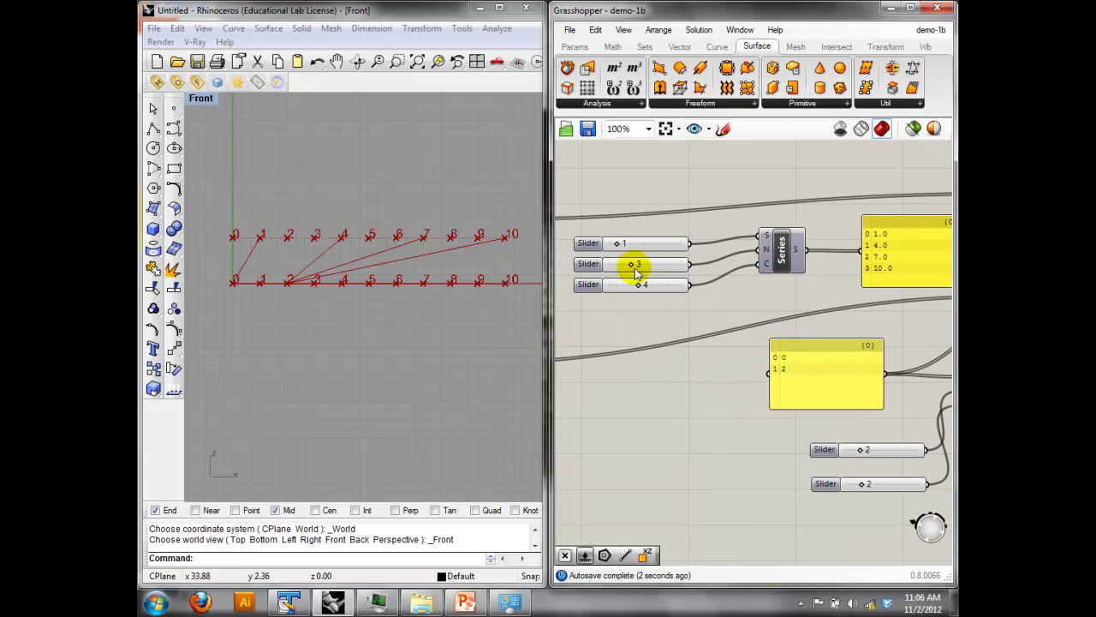
pyautogui.moveTo(803, 352); pyautogui.dragTo(665, 295, button='right')
pyautogui.moveTo(812, 384); pyautogui.dragTo(735, 375, button='right')
pyautogui.moveTo(651, 419); pyautogui.dragTo(666, 421)
# Connect the lower Series' output panel to the lower Item's index input in place of the 0 and 2 panel.
pyautogui.moveTo(871, 380); pyautogui.dragTo(754, 387, button='right')
pyautogui.scroll(-2, 781, 384)
pyautogui.click(689, 345)
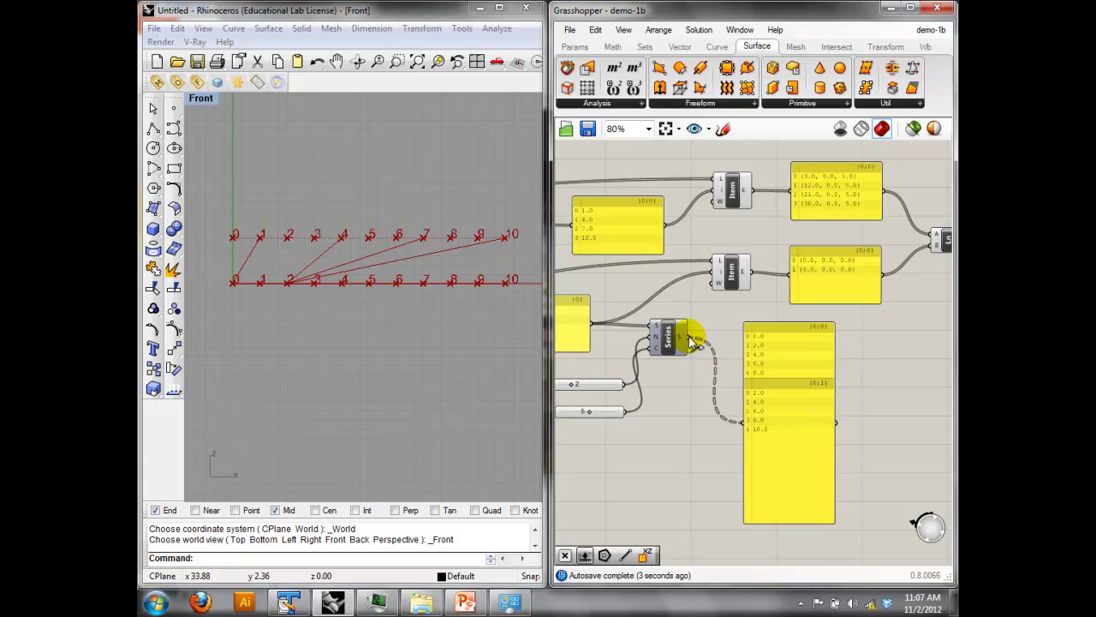
pyautogui.moveTo(841, 428); pyautogui.dragTo(714, 272)
pyautogui.click(830, 418)
pyautogui.moveTo(774, 429); pyautogui.dragTo(835, 429)
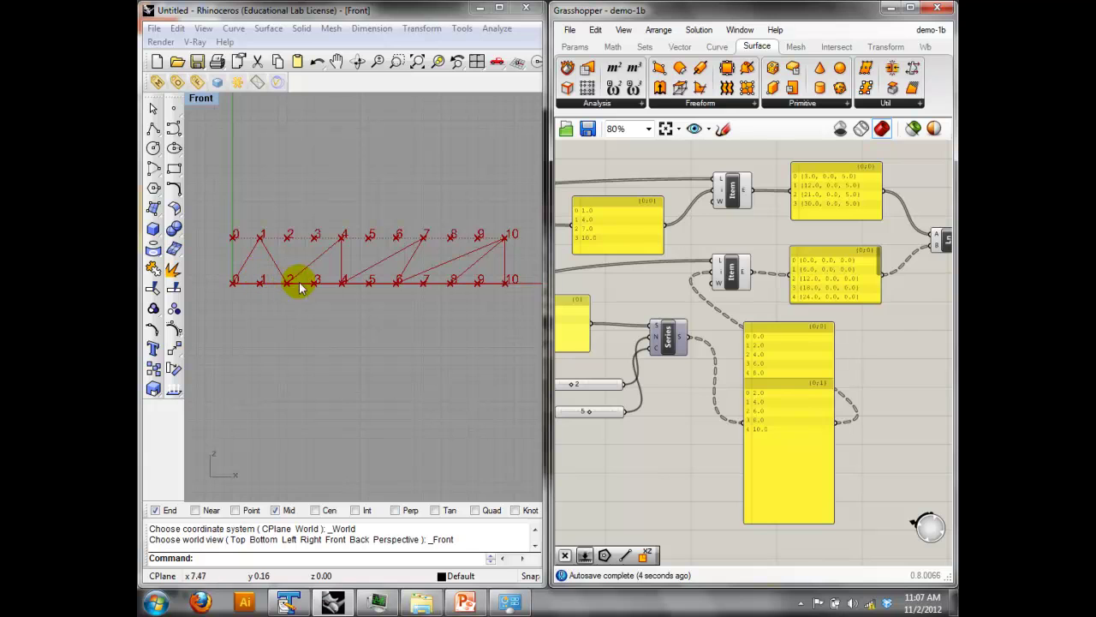
# Set the upper Series' step slider to 2 and its count slider to 5.
pyautogui.moveTo(700, 279); pyautogui.dragTo(788, 288, button='right')
pyautogui.moveTo(575, 258); pyautogui.dragTo(793, 281, button='right')
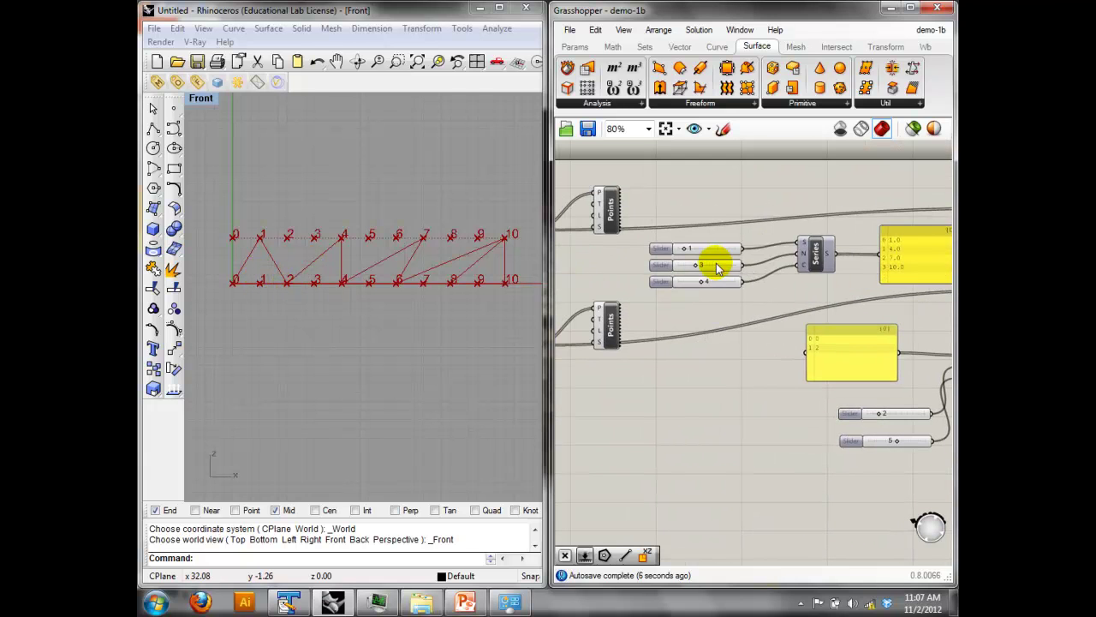
pyautogui.scroll(1, 705, 269)
pyautogui.moveTo(695, 267); pyautogui.dragTo(699, 289)
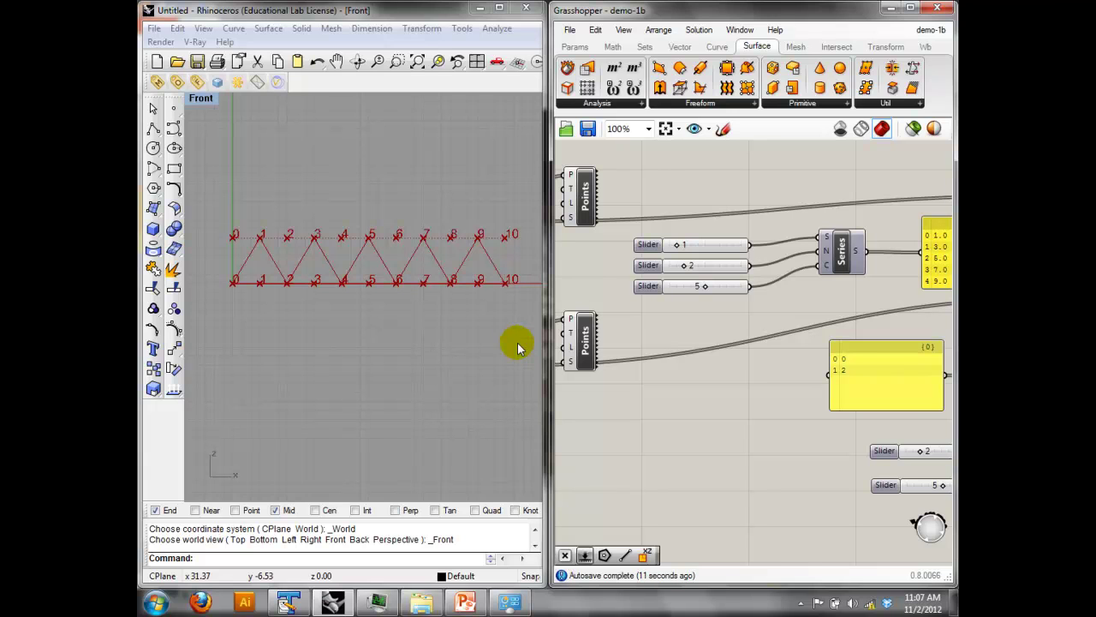
# Swap the Line component's inputs by connecting the upper point panel to B and the lower point panel to A.
pyautogui.moveTo(800, 345); pyautogui.dragTo(565, 403, button='right')
pyautogui.moveTo(916, 360); pyautogui.dragTo(756, 323, button='right')
pyautogui.moveTo(835, 318); pyautogui.dragTo(698, 317, button='right')
pyautogui.moveTo(784, 233); pyautogui.dragTo(841, 299)
pyautogui.moveTo(782, 336); pyautogui.dragTo(839, 286)
# Swap the index sources: connect the lower Series to the upper Item's index input and the upper Series' panel to the lower Item's index input.
pyautogui.moveTo(799, 333); pyautogui.dragTo(890, 302, button='right')
pyautogui.moveTo(700, 277); pyautogui.dragTo(863, 295, button='right')
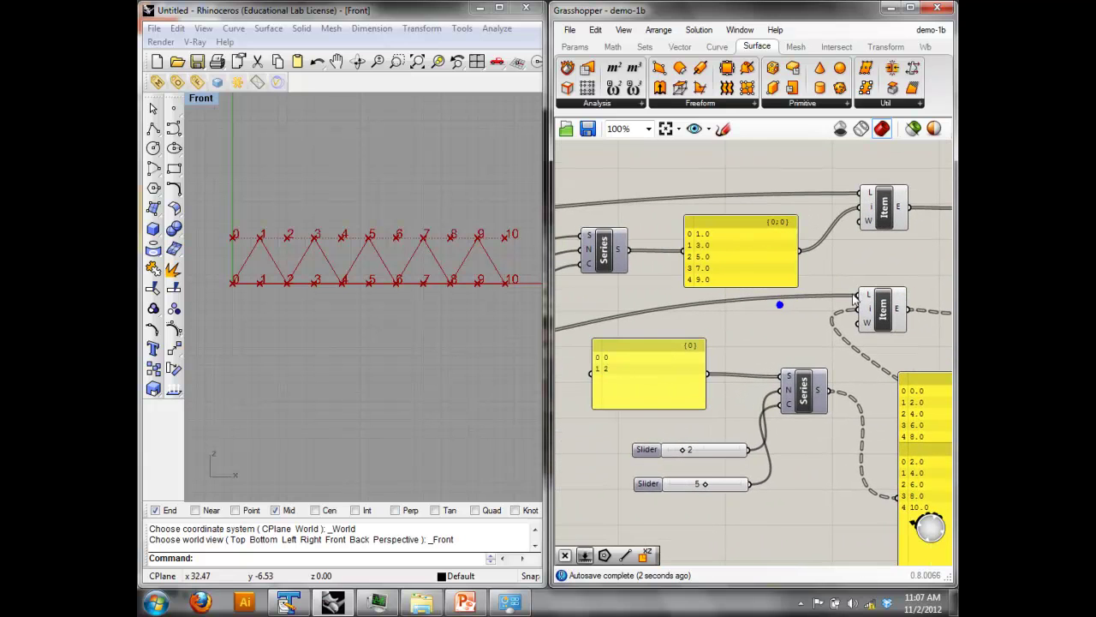
pyautogui.moveTo(827, 386); pyautogui.dragTo(761, 392, button='right')
pyautogui.moveTo(760, 392); pyautogui.dragTo(790, 206)
pyautogui.moveTo(728, 249); pyautogui.dragTo(785, 315)
pyautogui.moveTo(673, 305); pyautogui.dragTo(719, 314, button='right')
pyautogui.click(638, 240)
pyautogui.moveTo(638, 240)
pyautogui.mouseDown()
pyautogui.moveTo(624, 237)
pyautogui.moveTo(637, 239)
pyautogui.mouseUp()
# Delete the three output panels, then wire the upper Item directly to the Line's A input and the lower Item to B.
pyautogui.moveTo(940, 231); pyautogui.dragTo(811, 246, button='right')
pyautogui.moveTo(949, 276); pyautogui.dragTo(702, 268, button='right')
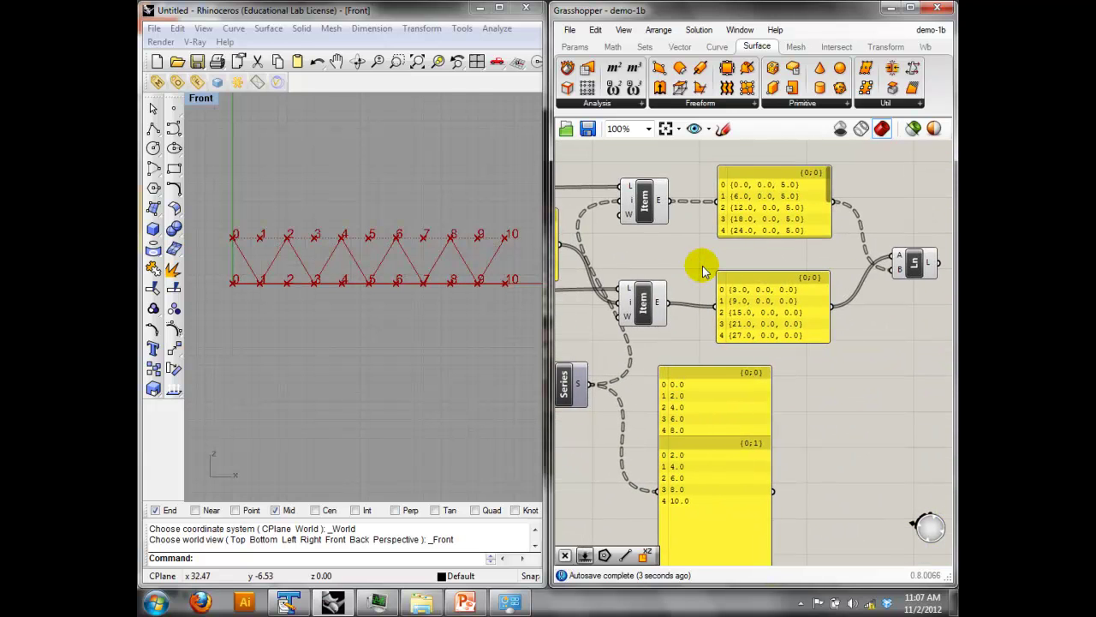
pyautogui.moveTo(848, 453); pyautogui.dragTo(743, 218)
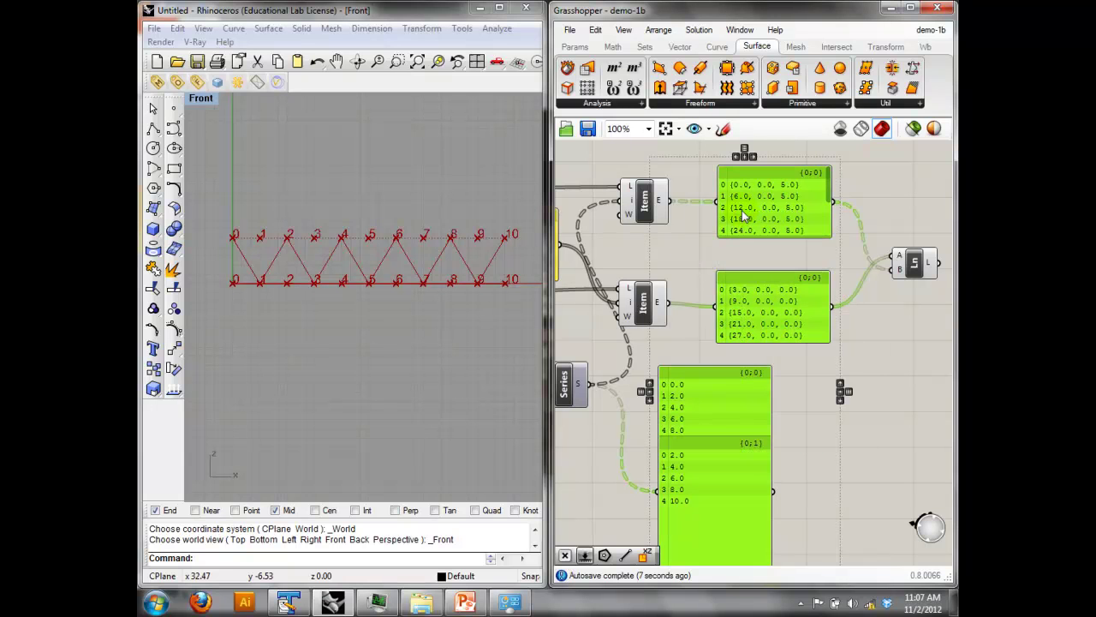
pyautogui.press('Delete')
pyautogui.moveTo(673, 201); pyautogui.dragTo(896, 255)
pyautogui.moveTo(669, 301)
pyautogui.mouseDown()
pyautogui.moveTo(807, 271)
pyautogui.moveTo(895, 269)
pyautogui.mouseUp()
# Try a Divide Curve component on the Line's output and delete it.
pyautogui.moveTo(893, 281); pyautogui.dragTo(801, 311, button='right')
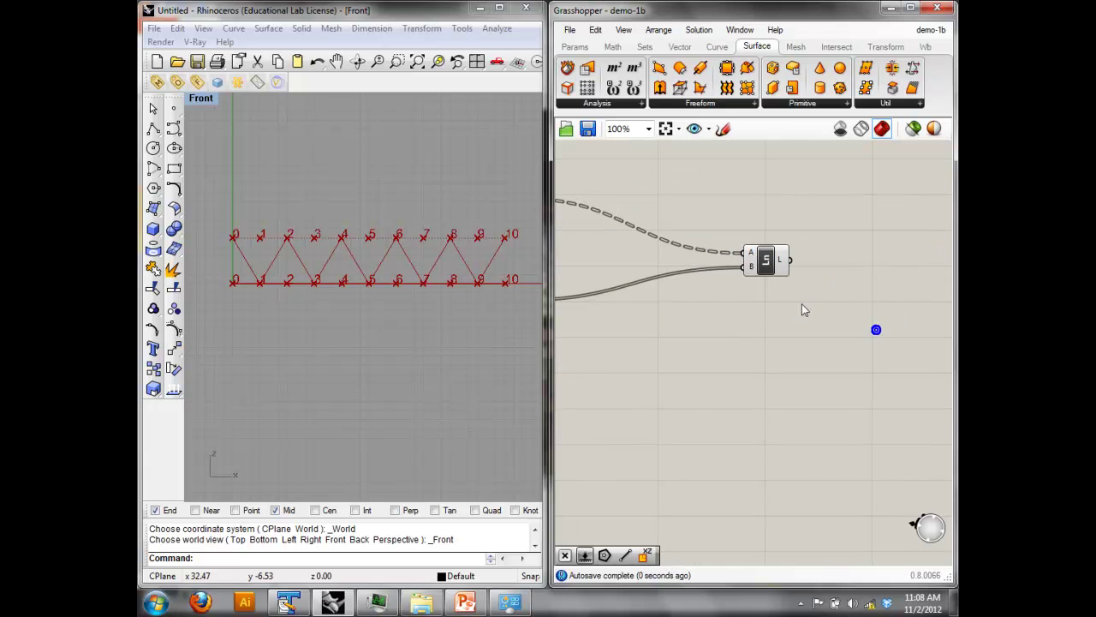
pyautogui.doubleClick(854, 277)
pyautogui.write('div')
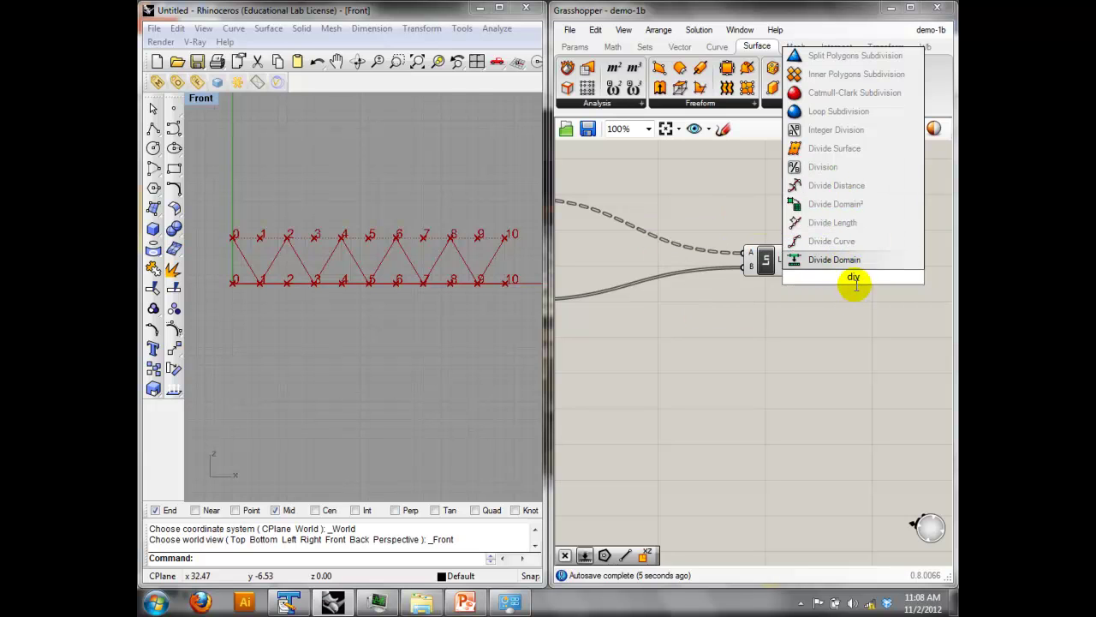
pyautogui.click(838, 247)
pyautogui.click(775, 258)
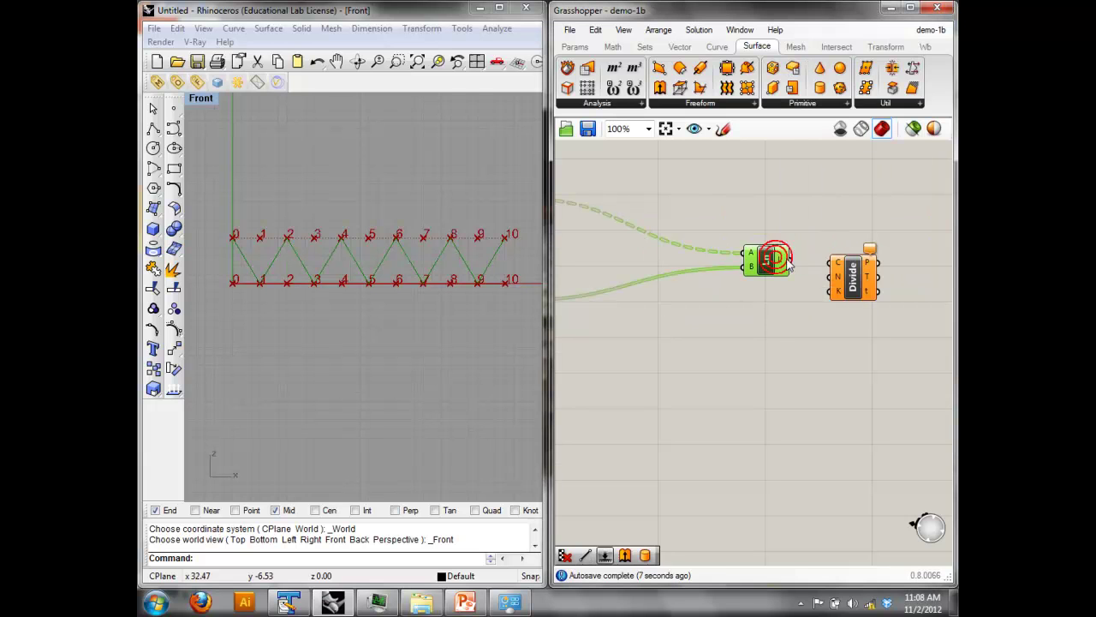
pyautogui.moveTo(822, 271); pyautogui.dragTo(822, 272)
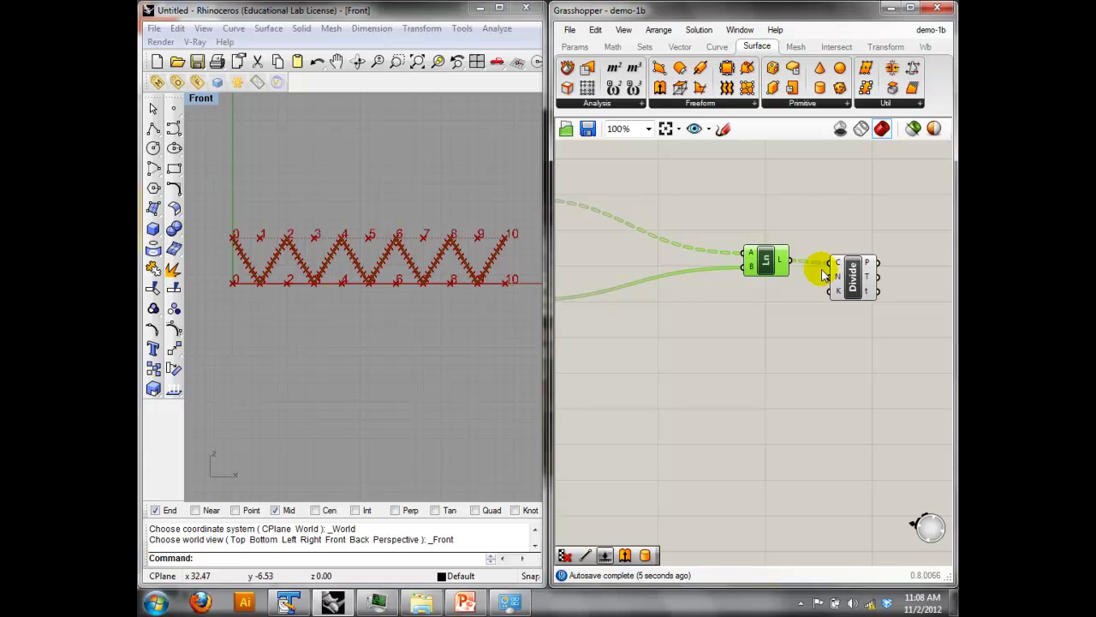
pyautogui.click(800, 313)
pyautogui.moveTo(800, 313); pyautogui.dragTo(776, 325, button='right')
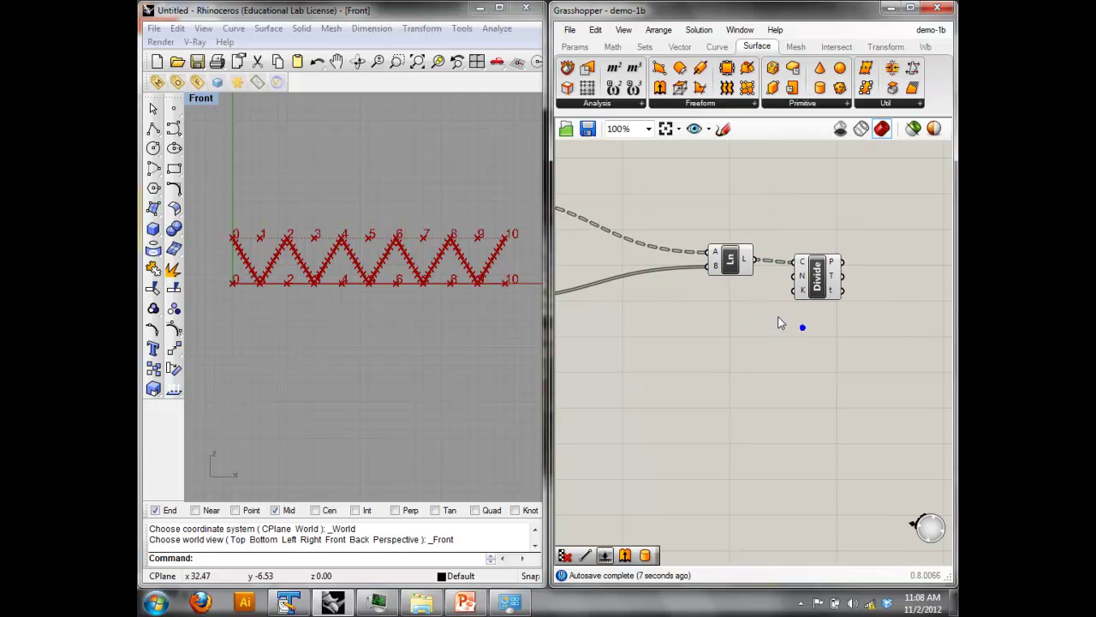
pyautogui.click(815, 296)
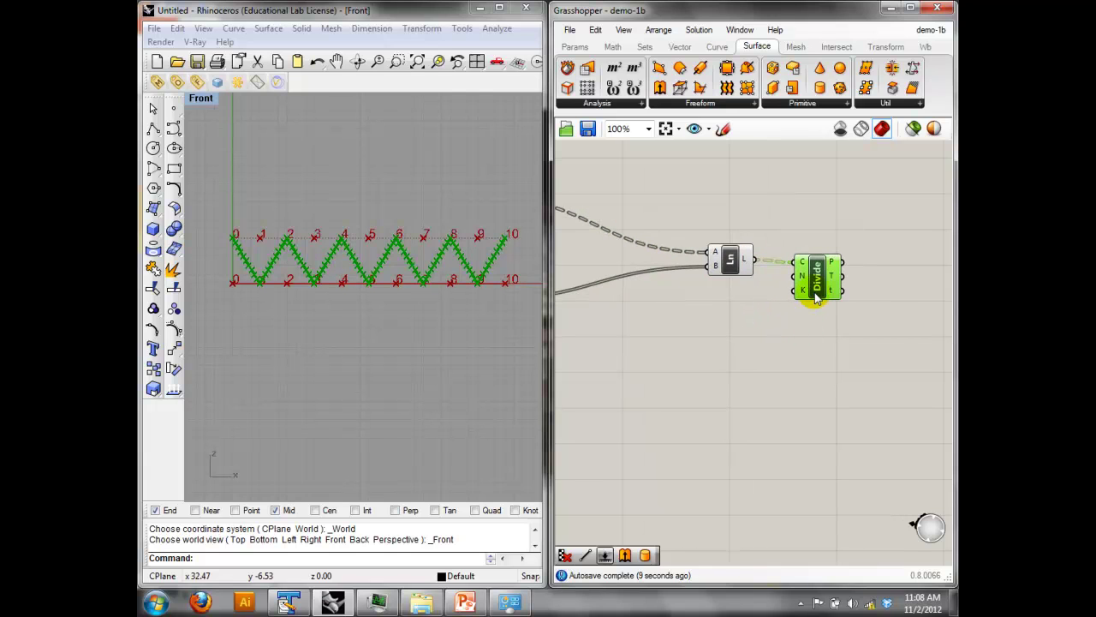
pyautogui.press('Delete')
# Add a List Item component and connect the Line's output to its list input.
pyautogui.doubleClick(816, 295)
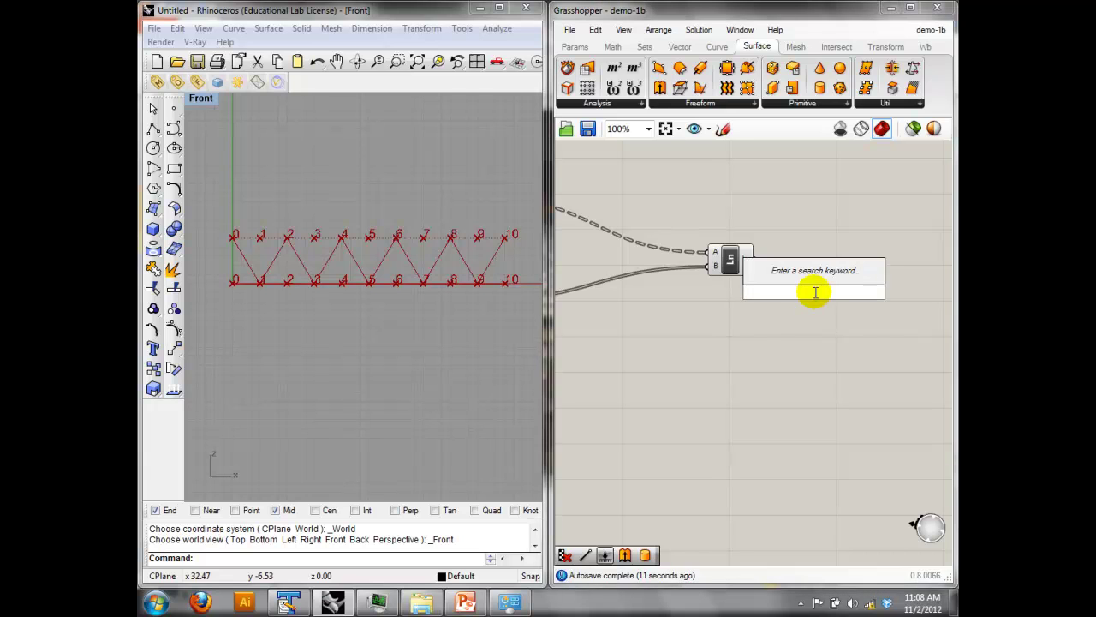
pyautogui.write('list')
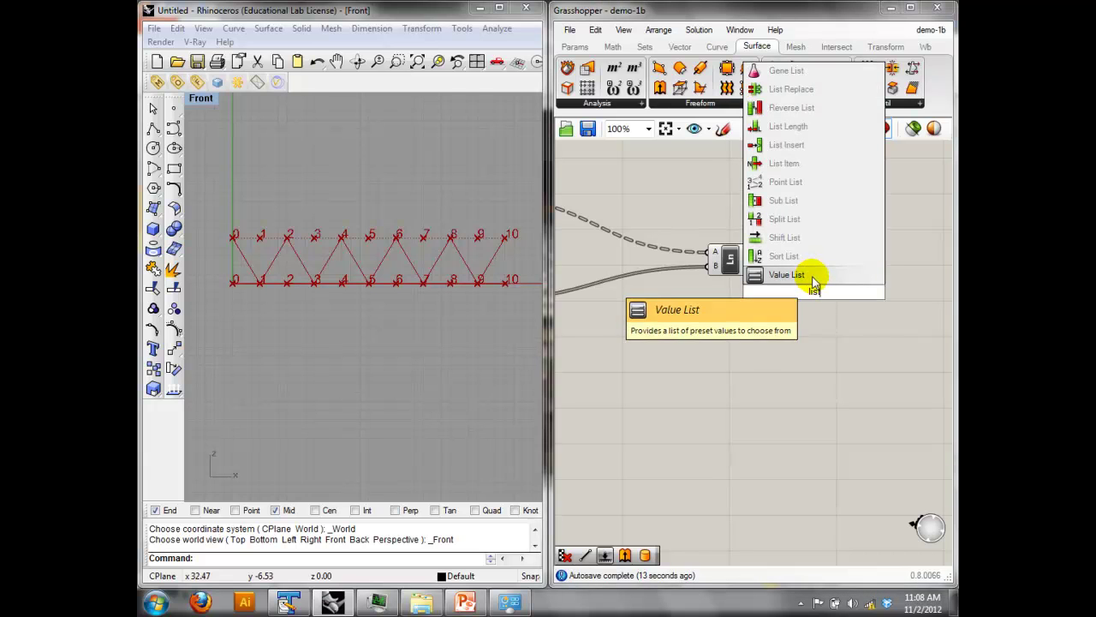
pyautogui.click(794, 164)
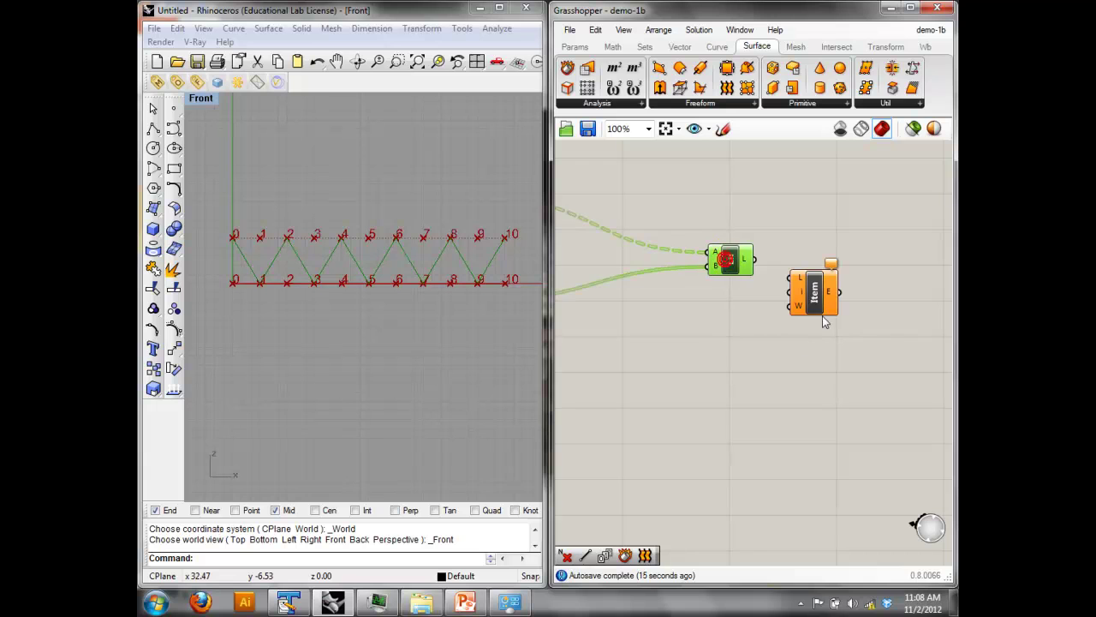
pyautogui.moveTo(818, 295); pyautogui.dragTo(852, 302)
pyautogui.moveTo(779, 297); pyautogui.dragTo(747, 284, button='right')
pyautogui.moveTo(727, 247); pyautogui.dragTo(805, 276)
# Duplicate the upper Series with its three sliders below the Line component and connect the copy's output to the new Item's index input.
pyautogui.scroll(-2, 697, 347)
pyautogui.moveTo(698, 348); pyautogui.dragTo(671, 347, button='right')
pyautogui.moveTo(755, 289); pyautogui.dragTo(799, 297, button='right')
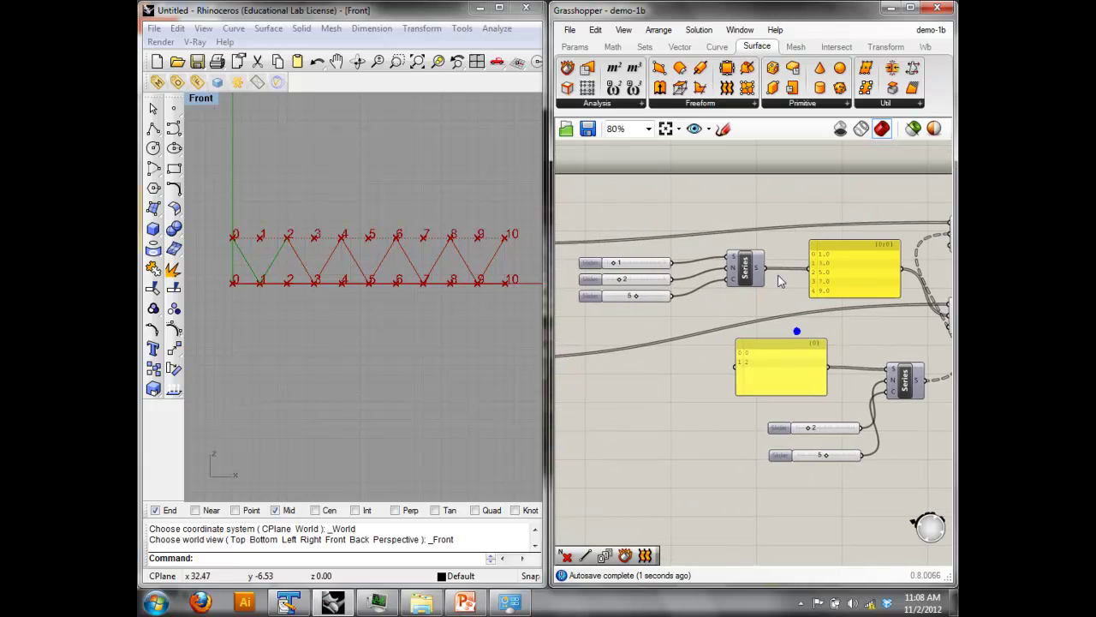
pyautogui.moveTo(729, 292); pyautogui.dragTo(573, 250)
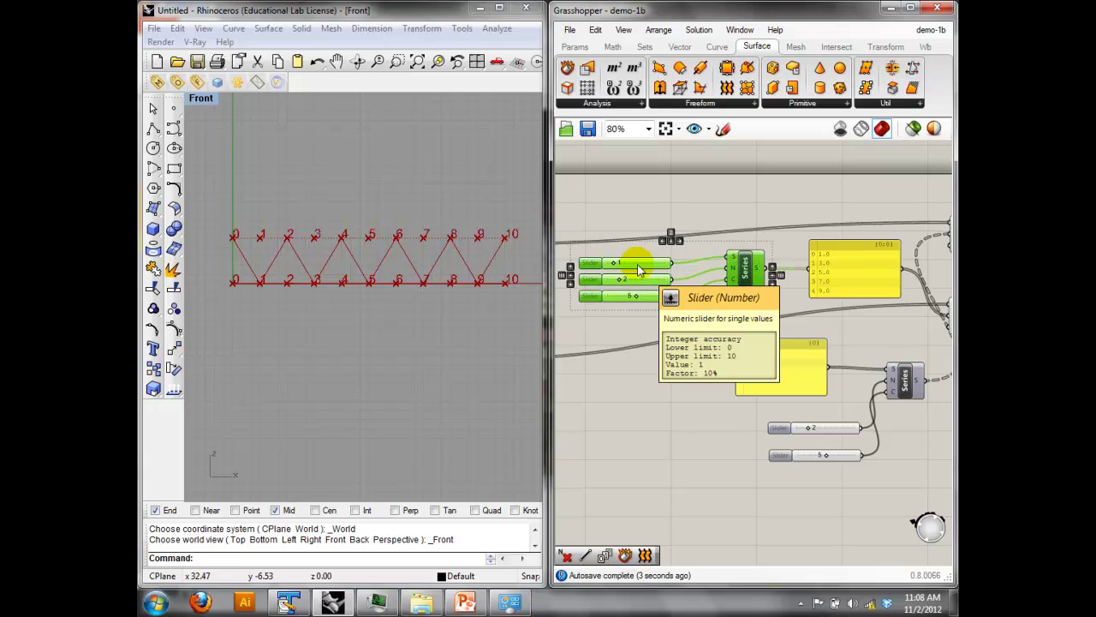
pyautogui.scroll(-1, 743, 354)
pyautogui.moveTo(741, 354); pyautogui.dragTo(658, 352, button='right')
pyautogui.moveTo(664, 288); pyautogui.dragTo(853, 384)
pyautogui.scroll(2, 922, 409)
pyautogui.moveTo(923, 410); pyautogui.dragTo(712, 396, button='right')
pyautogui.moveTo(606, 346); pyautogui.dragTo(849, 342)
pyautogui.moveTo(861, 340); pyautogui.dragTo(759, 349, button='right')
pyautogui.click(783, 300)
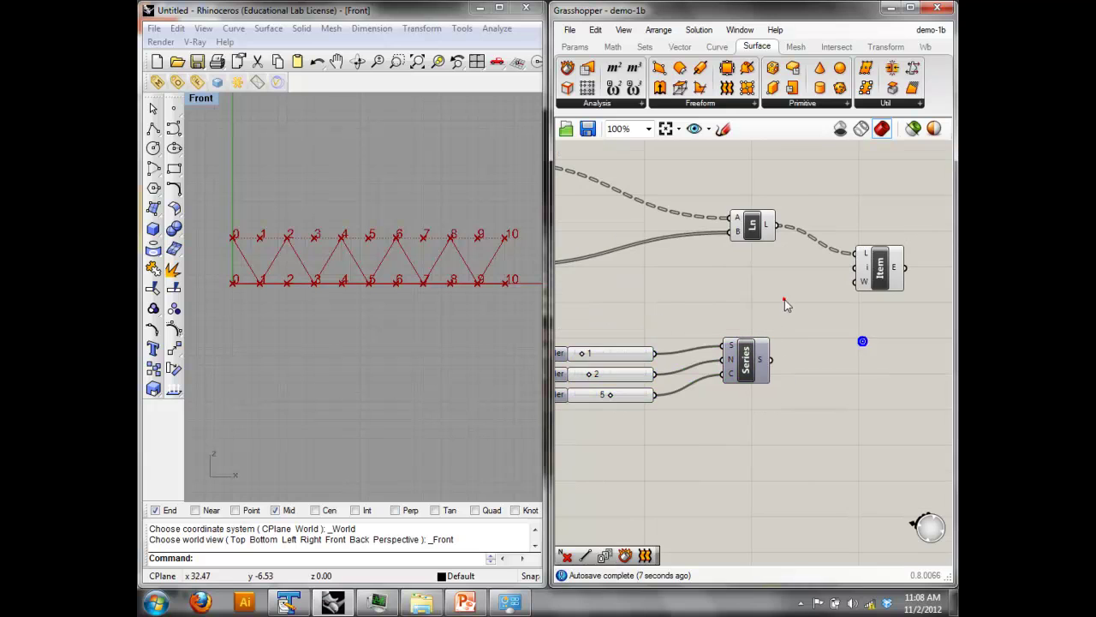
pyautogui.moveTo(772, 360); pyautogui.dragTo(856, 267)
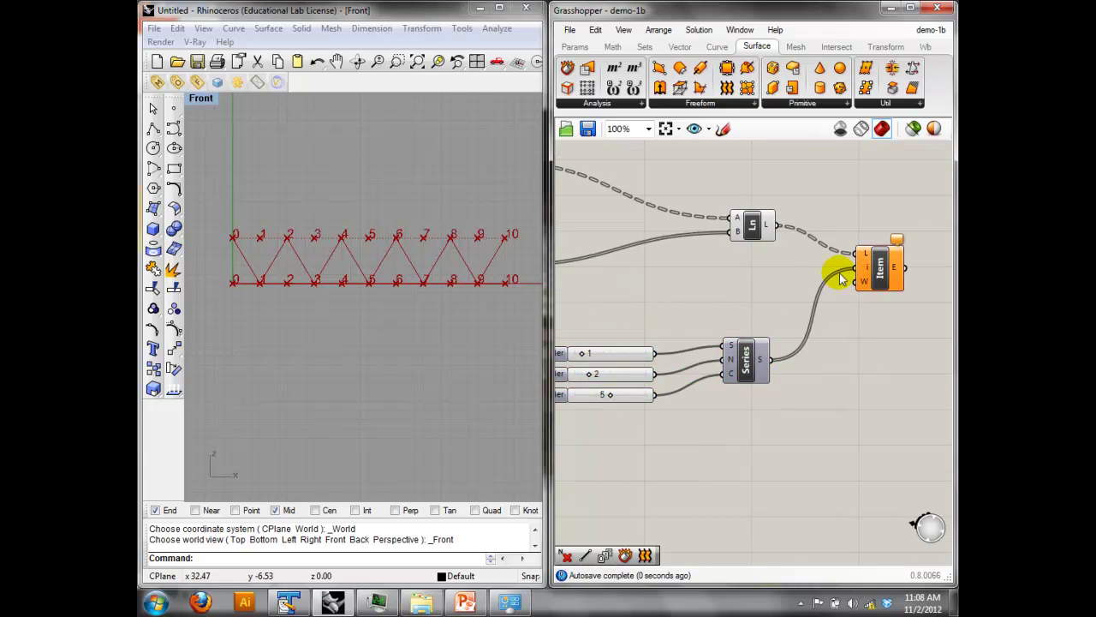
# Try to turn off the Line component's preview.
pyautogui.moveTo(654, 350); pyautogui.dragTo(711, 345, button='right')
pyautogui.moveTo(943, 270); pyautogui.dragTo(838, 291, button='right')
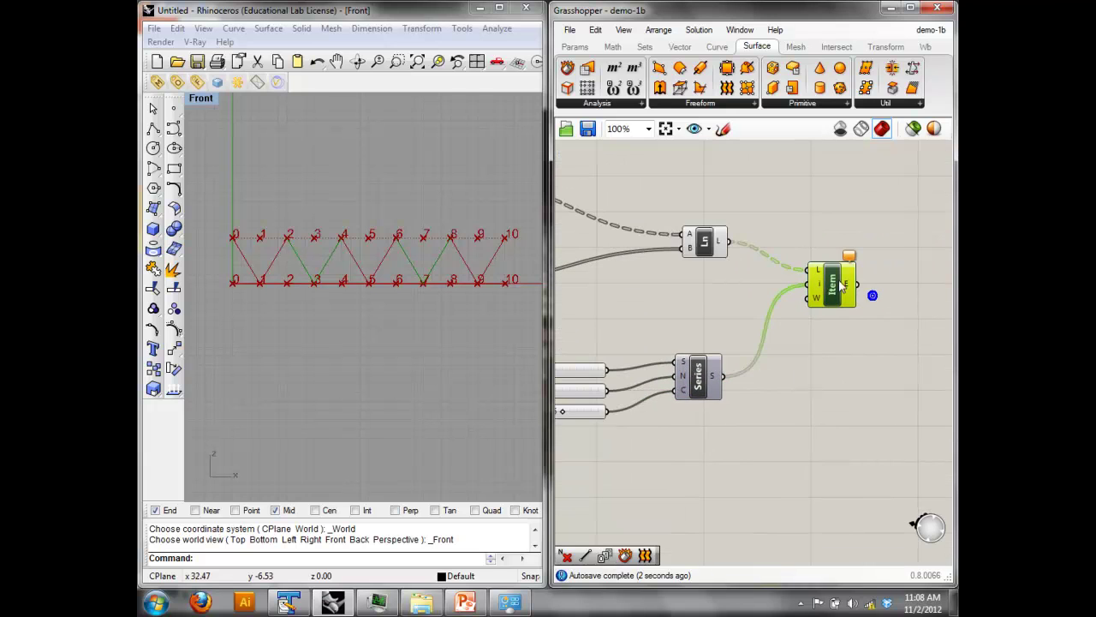
pyautogui.click(704, 242)
pyautogui.rightClick(719, 206)
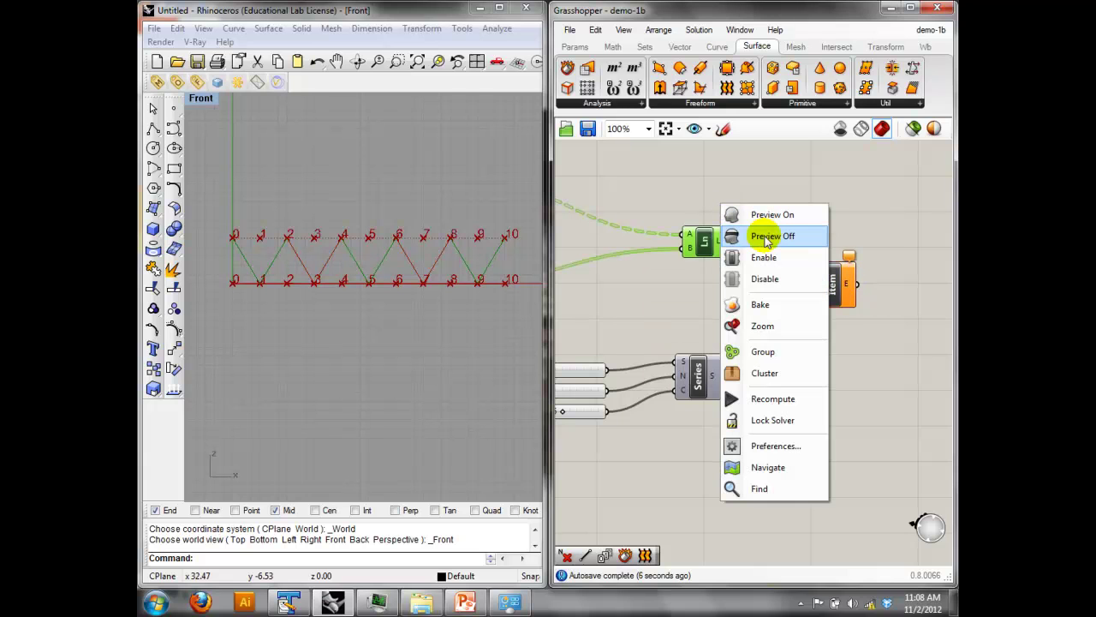
pyautogui.click(767, 236)
# Set the copied Series' start slider to 0 and select the new Item to highlight its lines.
pyautogui.moveTo(692, 176); pyautogui.dragTo(838, 145, button='right')
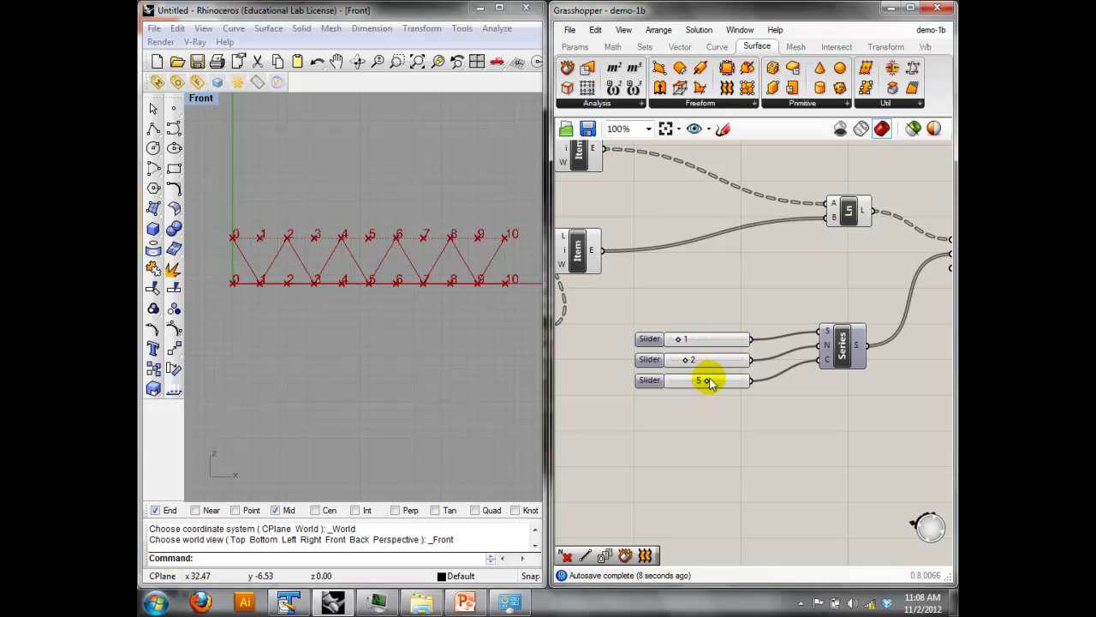
pyautogui.moveTo(678, 339); pyautogui.dragTo(670, 342)
pyautogui.moveTo(845, 345); pyautogui.dragTo(621, 332, button='right')
pyautogui.click(765, 239)
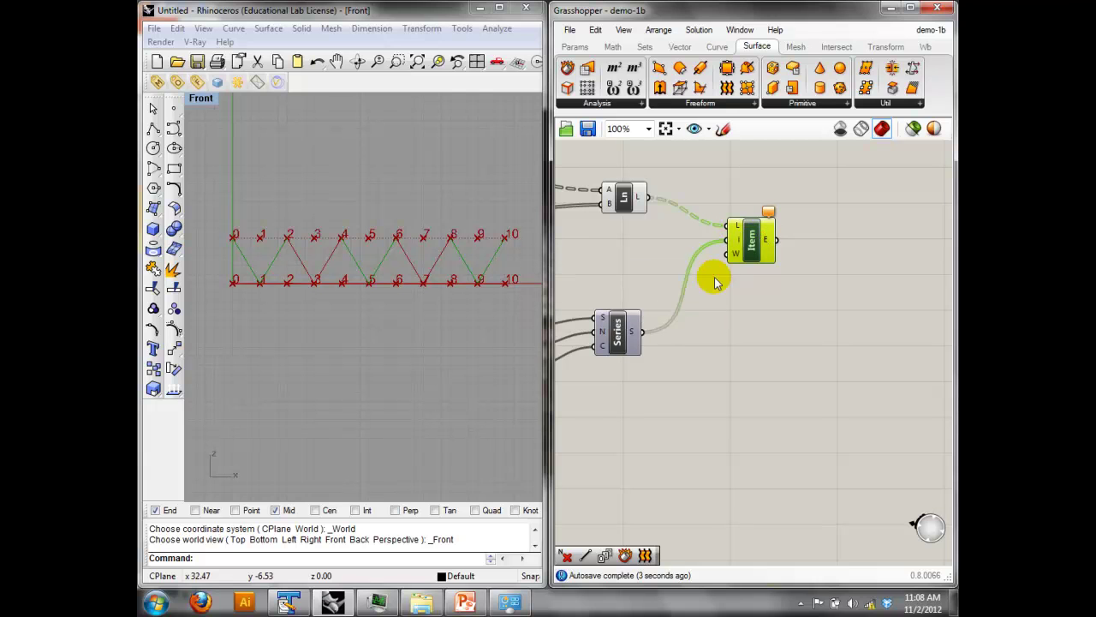
# Flatten the list input of the new Item and inspect the data it receives.
pyautogui.rightClick(738, 229)
pyautogui.click(794, 356)
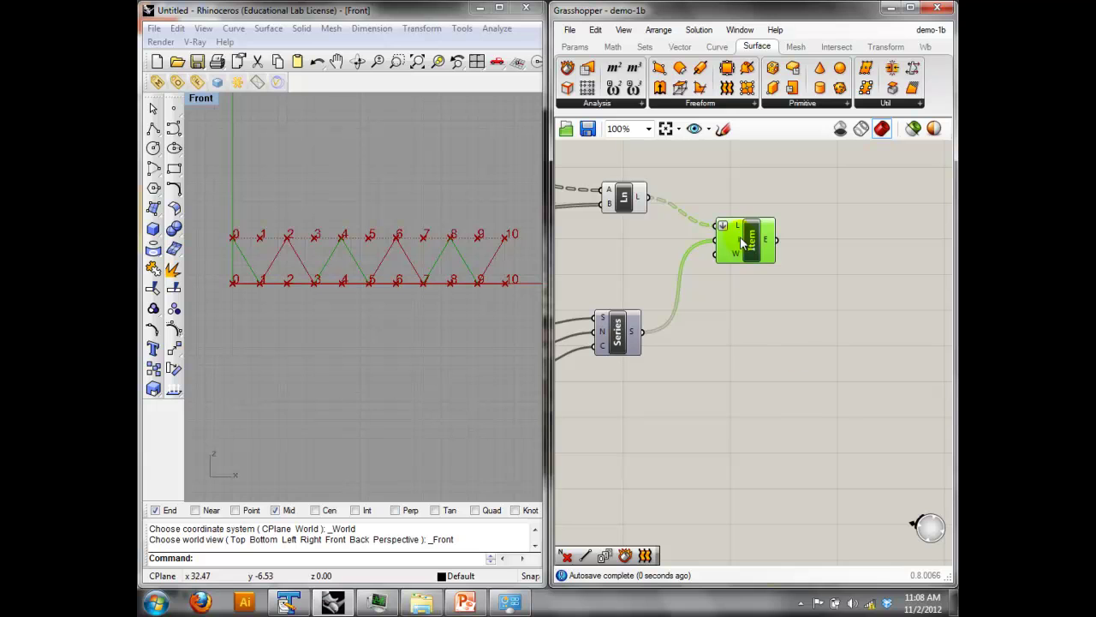
pyautogui.moveTo(738, 226)
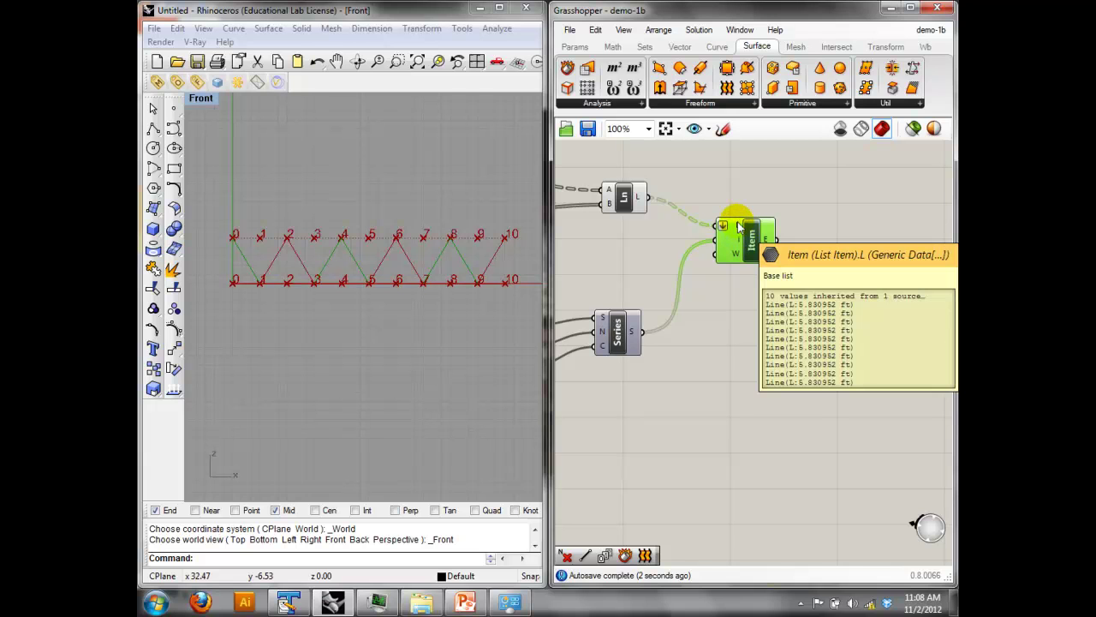
# Edit the panel feeding the lower Series' start input so it lists 0, 1 and 2.
pyautogui.moveTo(705, 291); pyautogui.dragTo(888, 264, button='right')
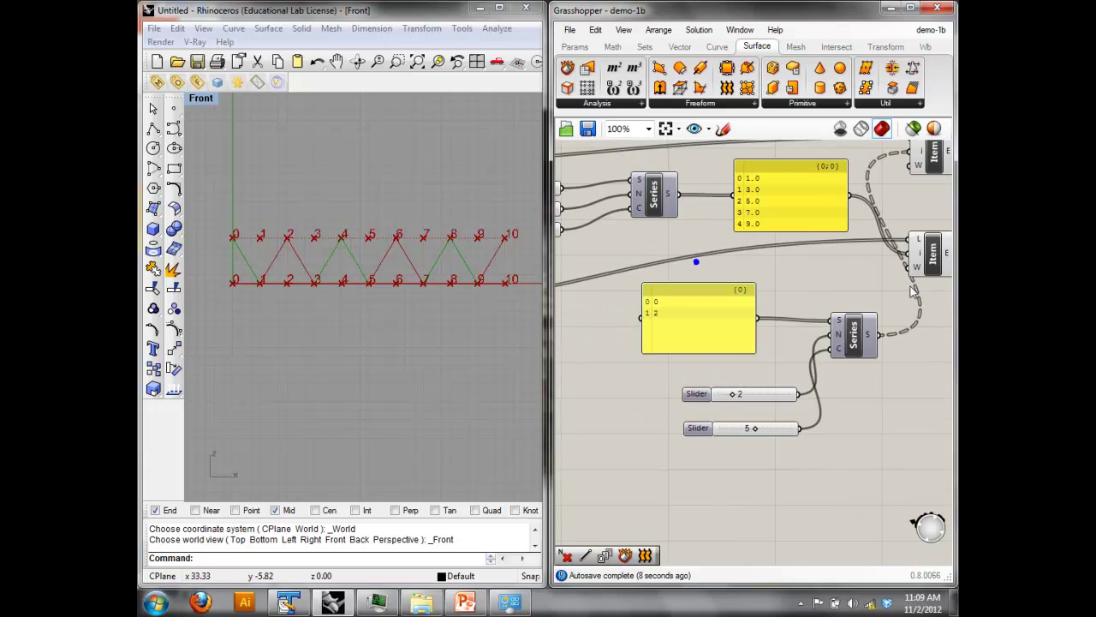
pyautogui.moveTo(741, 282); pyautogui.dragTo(765, 326, button='right')
pyautogui.doubleClick(717, 357)
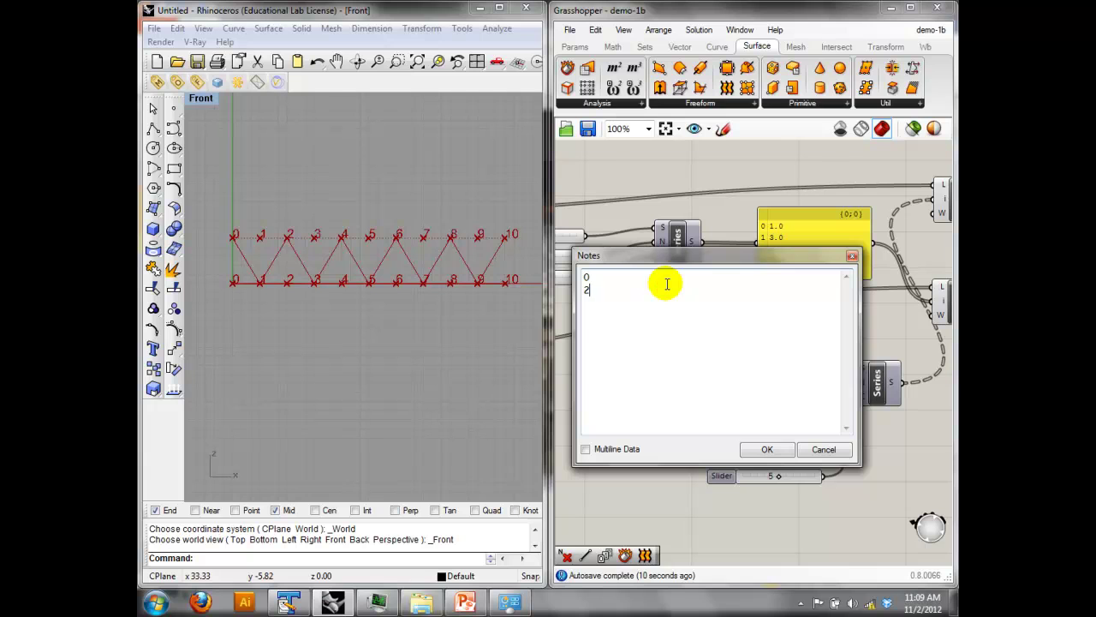
pyautogui.press('BackSpace')
pyautogui.write('1')
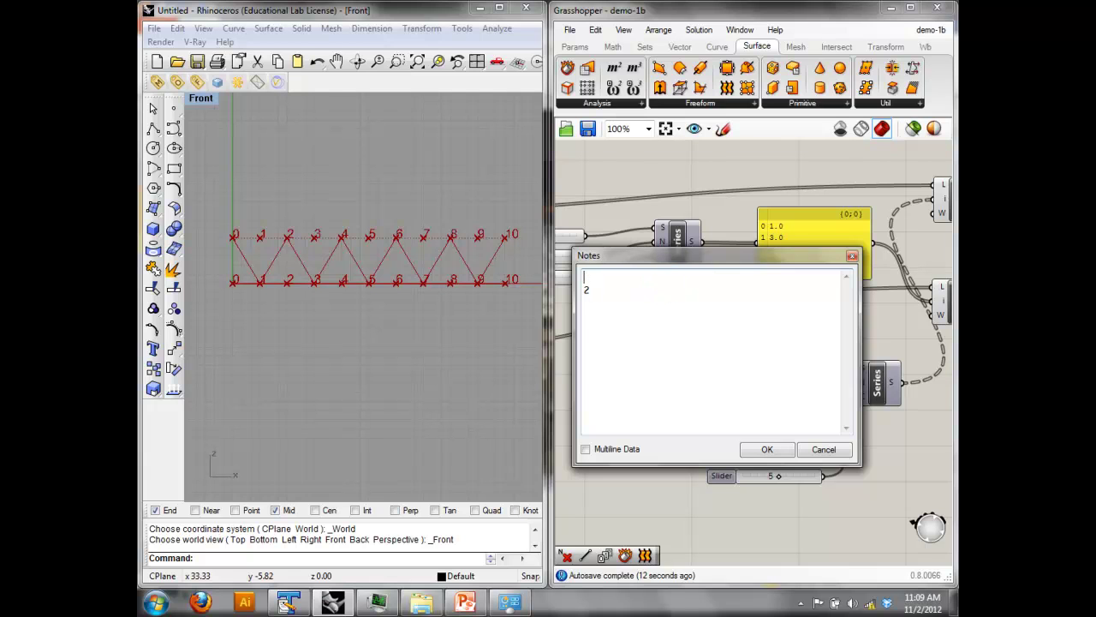
pyautogui.click(768, 449)
# Highlight the new Item's lines and set the copied Series' start slider to 1.
pyautogui.moveTo(906, 372); pyautogui.dragTo(668, 353, button='right')
pyautogui.moveTo(783, 347); pyautogui.dragTo(725, 336, button='right')
pyautogui.moveTo(908, 384); pyautogui.dragTo(796, 383, button='right')
pyautogui.moveTo(803, 247); pyautogui.dragTo(735, 249, button='right')
pyautogui.click(864, 291)
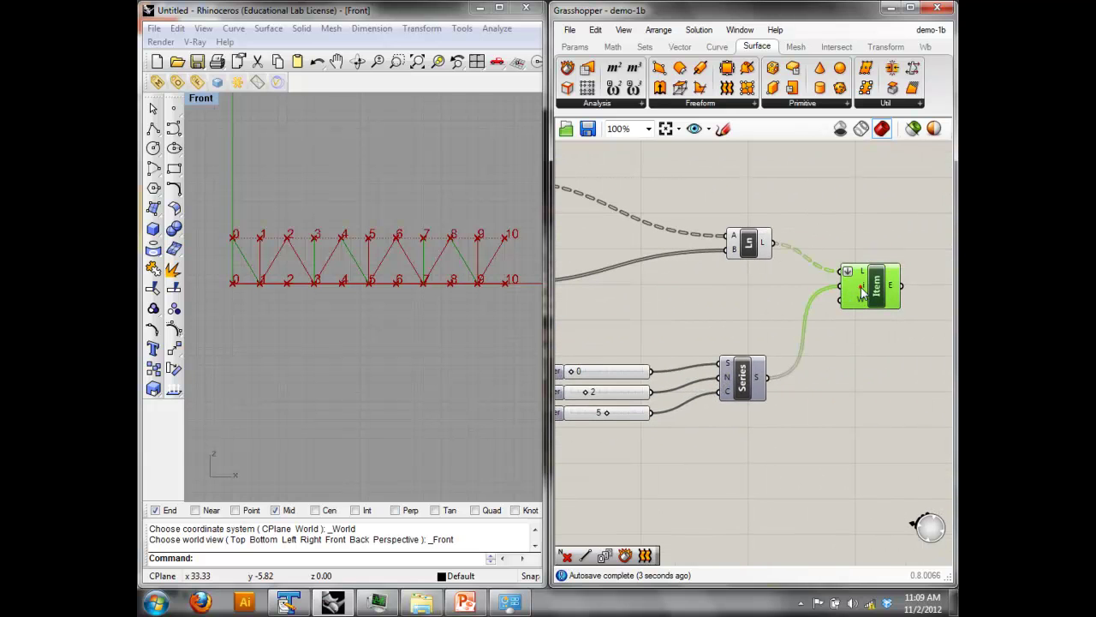
pyautogui.moveTo(598, 460); pyautogui.dragTo(623, 451, button='right')
pyautogui.moveTo(601, 371); pyautogui.dragTo(607, 372)
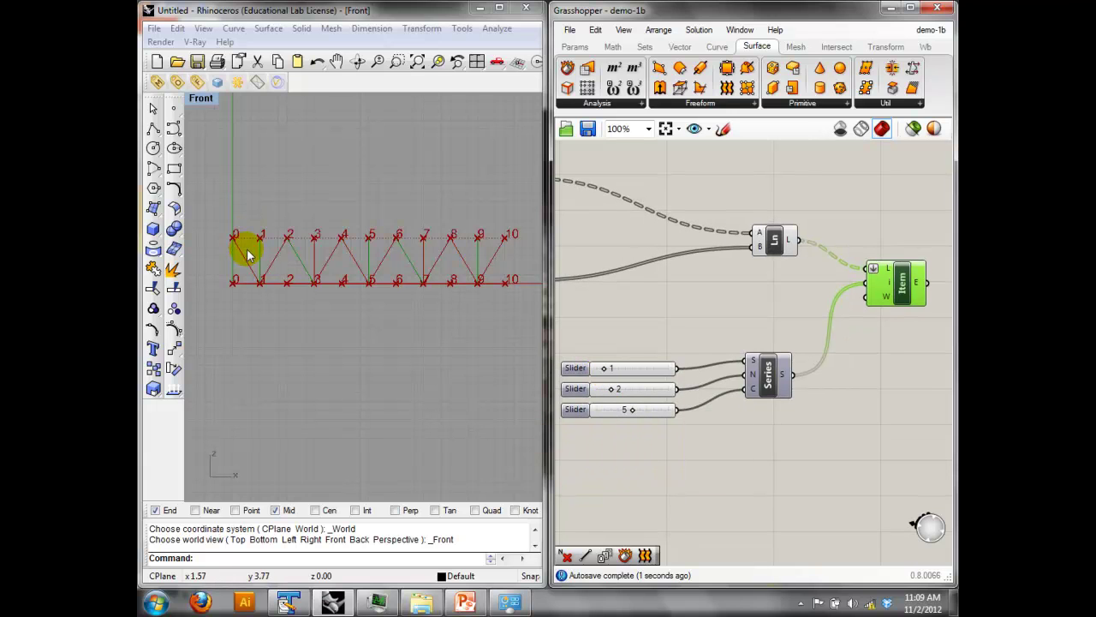
pyautogui.moveTo(887, 280); pyautogui.dragTo(786, 279, button='right')
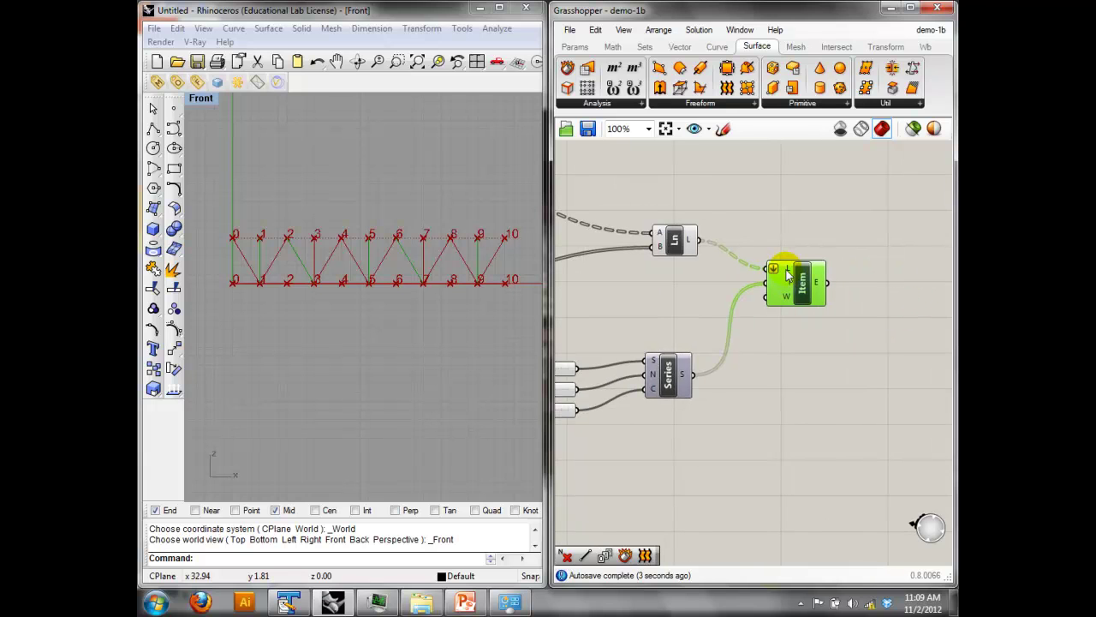
pyautogui.moveTo(788, 275)
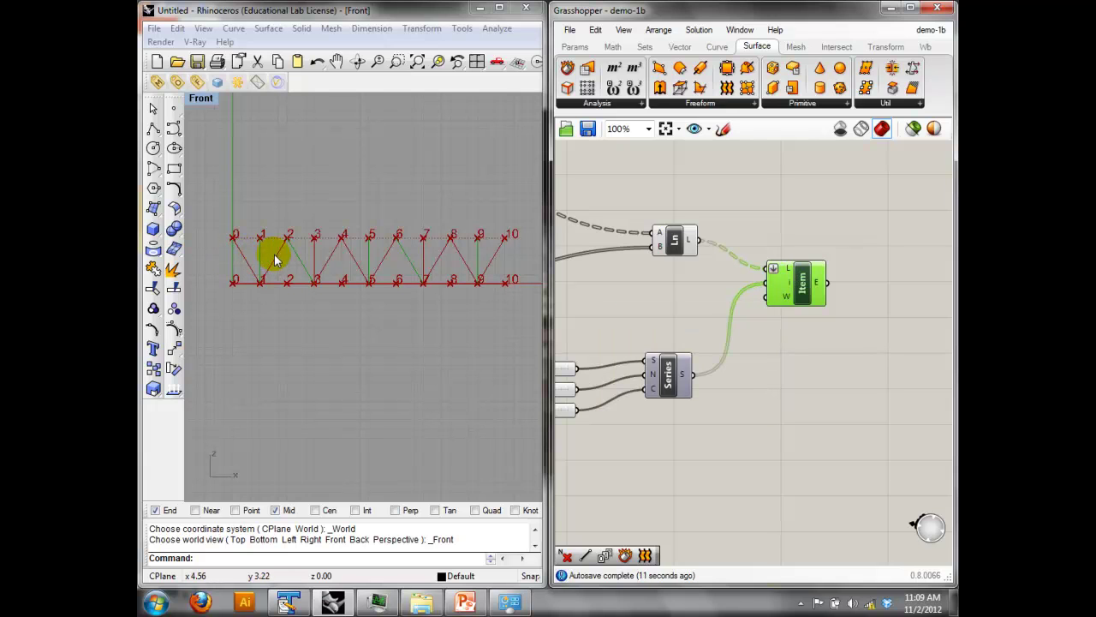
# Turn off the preview of both Points components that number the division points.
pyautogui.moveTo(695, 308); pyautogui.dragTo(870, 344, button='right')
pyautogui.scroll(-2, 695, 311)
pyautogui.scroll(1, 644, 326)
pyautogui.moveTo(653, 277); pyautogui.dragTo(885, 320, button='right')
pyautogui.moveTo(660, 343); pyautogui.dragTo(843, 301, button='right')
pyautogui.moveTo(646, 306); pyautogui.dragTo(694, 340, button='right')
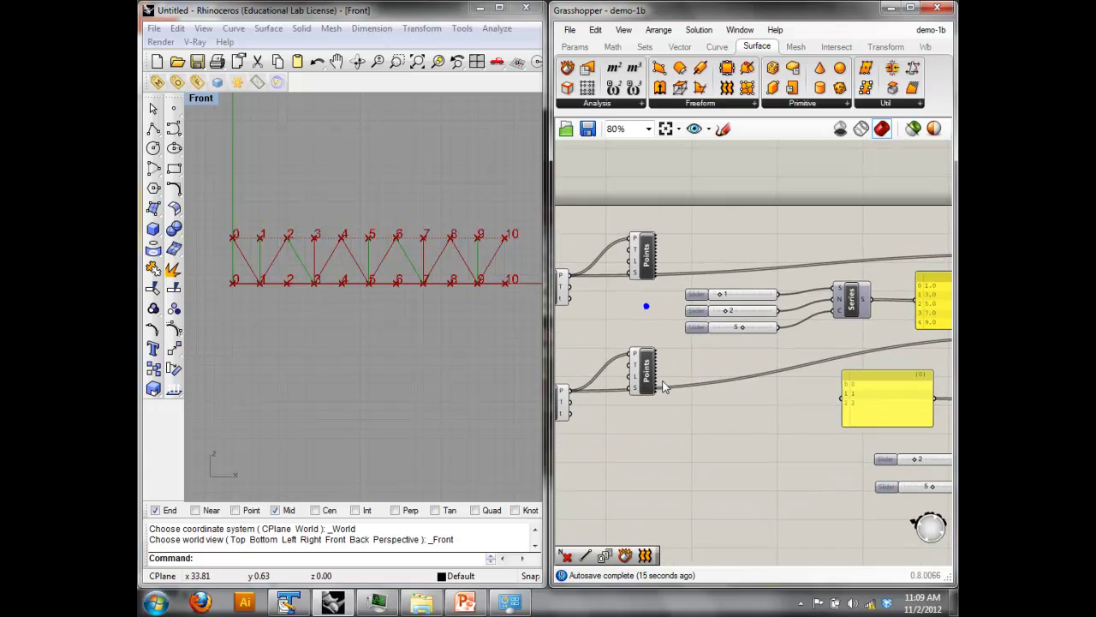
pyautogui.moveTo(649, 428); pyautogui.dragTo(592, 226)
pyautogui.rightClick(684, 189)
pyautogui.click(721, 219)
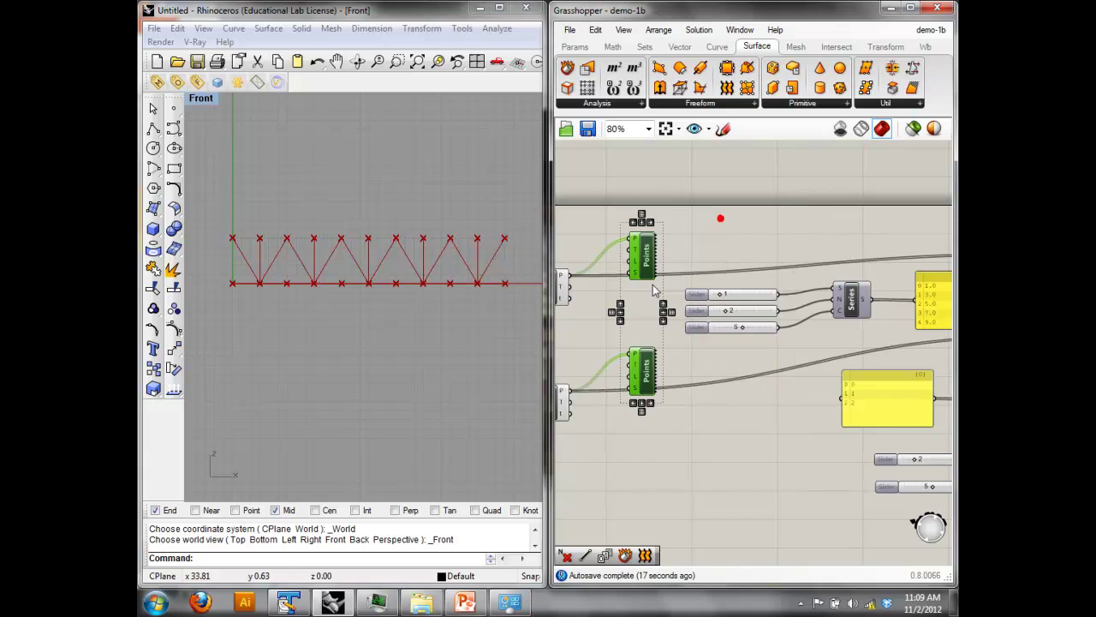
# Examine which truss lines the new Item selects from the flattened line list.
pyautogui.moveTo(819, 301); pyautogui.dragTo(615, 275, button='right')
pyautogui.moveTo(776, 280); pyautogui.dragTo(546, 277, button='right')
pyautogui.moveTo(878, 318); pyautogui.dragTo(752, 317, button='right')
pyautogui.click(819, 320)
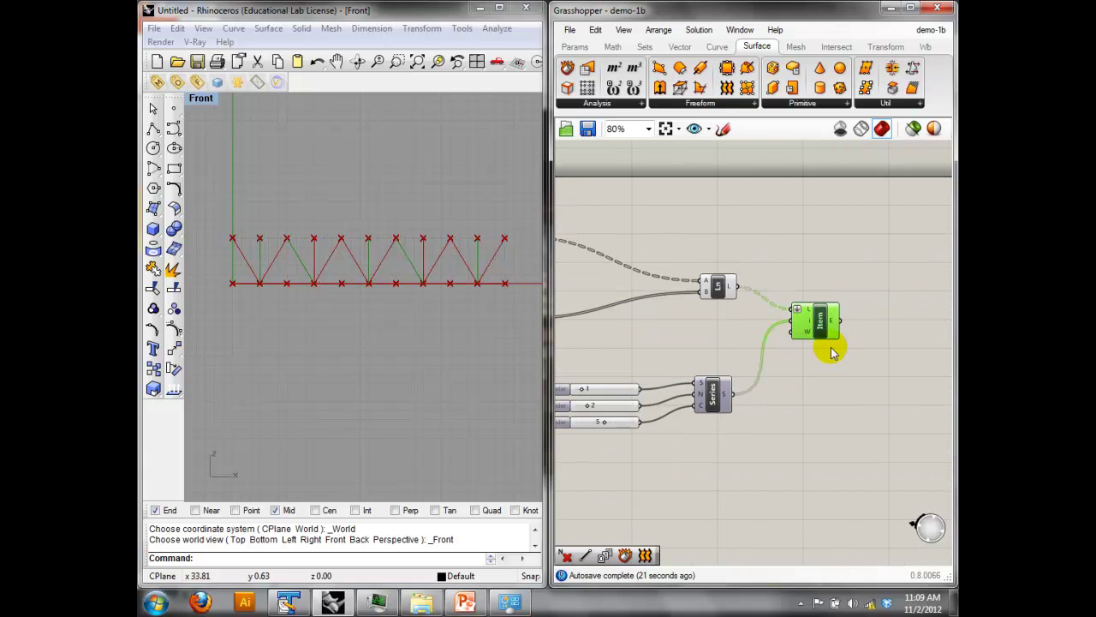
pyautogui.click(829, 356)
pyautogui.moveTo(828, 357); pyautogui.dragTo(858, 348, button='right')
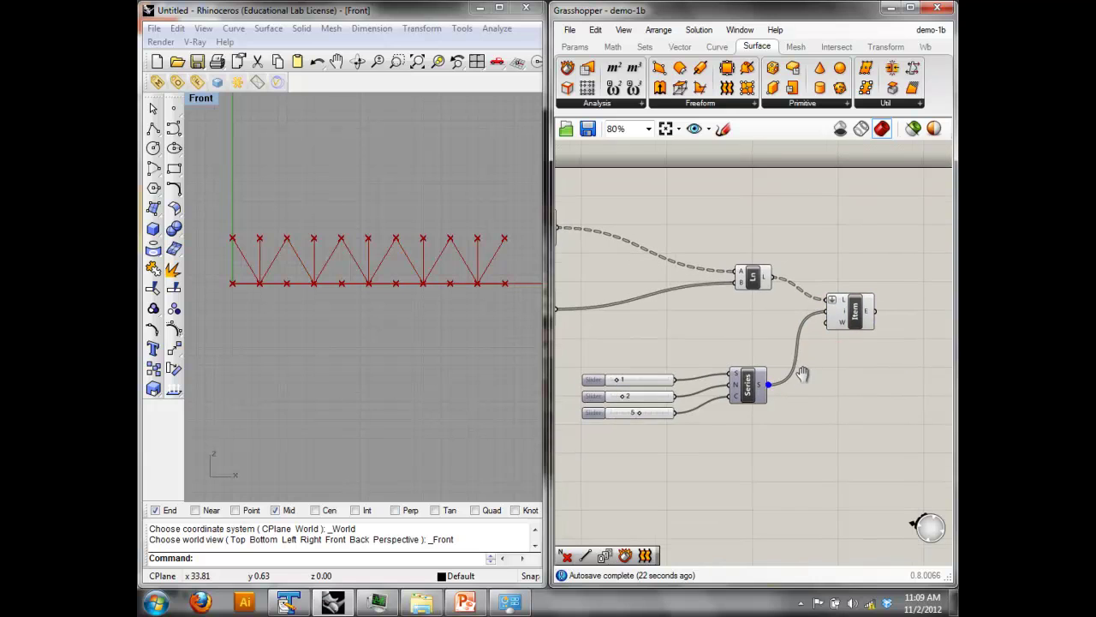
pyautogui.click(849, 317)
pyautogui.moveTo(788, 401); pyautogui.dragTo(833, 387, button='right')
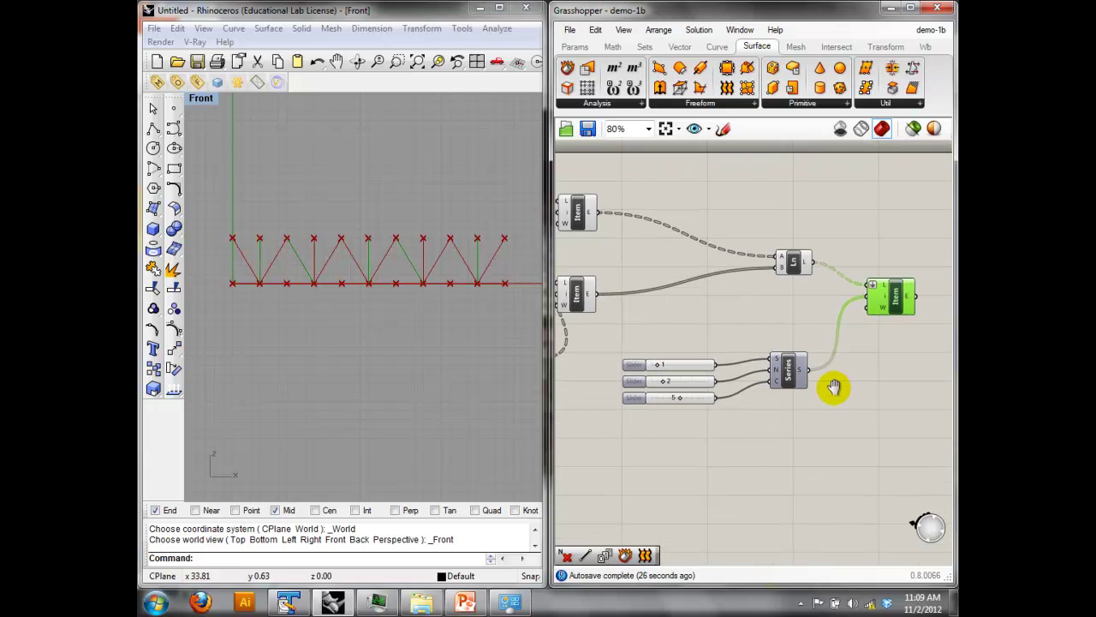
# Turn off the Line component's preview so only the lines picked by the new Item are drawn.
pyautogui.scroll(1, 765, 395)
pyautogui.moveTo(782, 309); pyautogui.dragTo(783, 347, button='right')
pyautogui.moveTo(806, 322); pyautogui.dragTo(801, 226)
pyautogui.rightClick(802, 231)
pyautogui.click(845, 245)
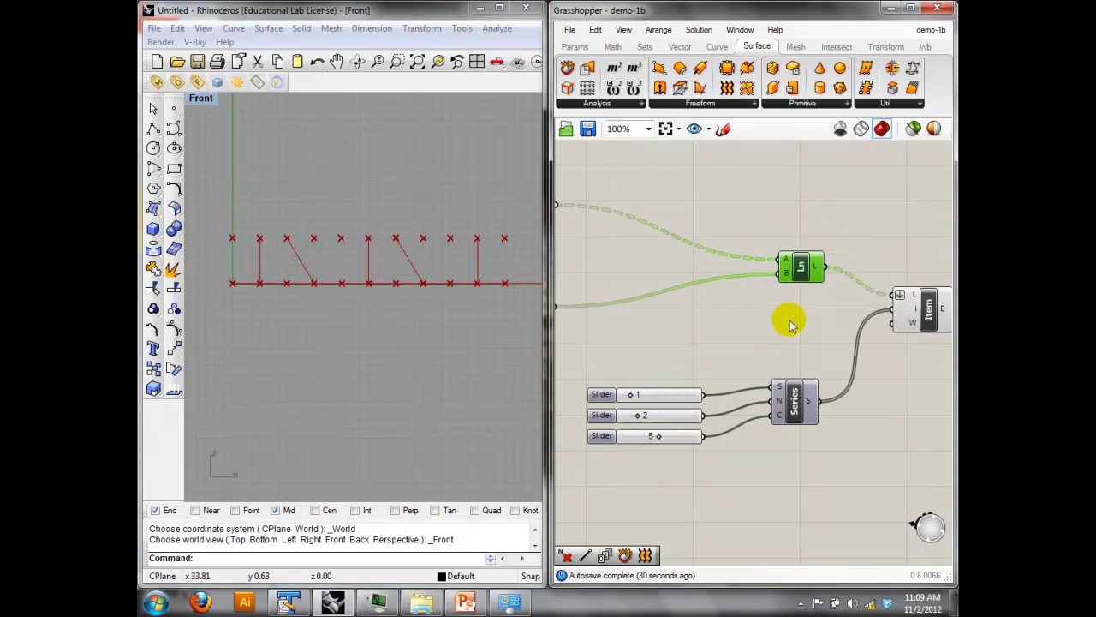
pyautogui.moveTo(642, 419); pyautogui.dragTo(630, 394)
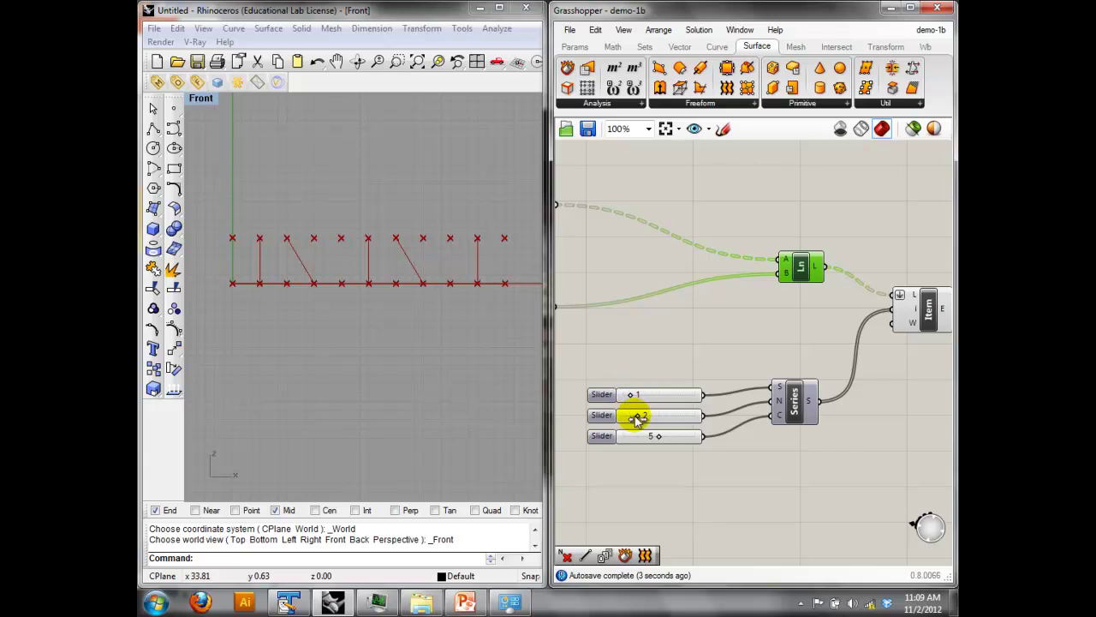
pyautogui.moveTo(877, 345); pyautogui.dragTo(845, 347, button='right')
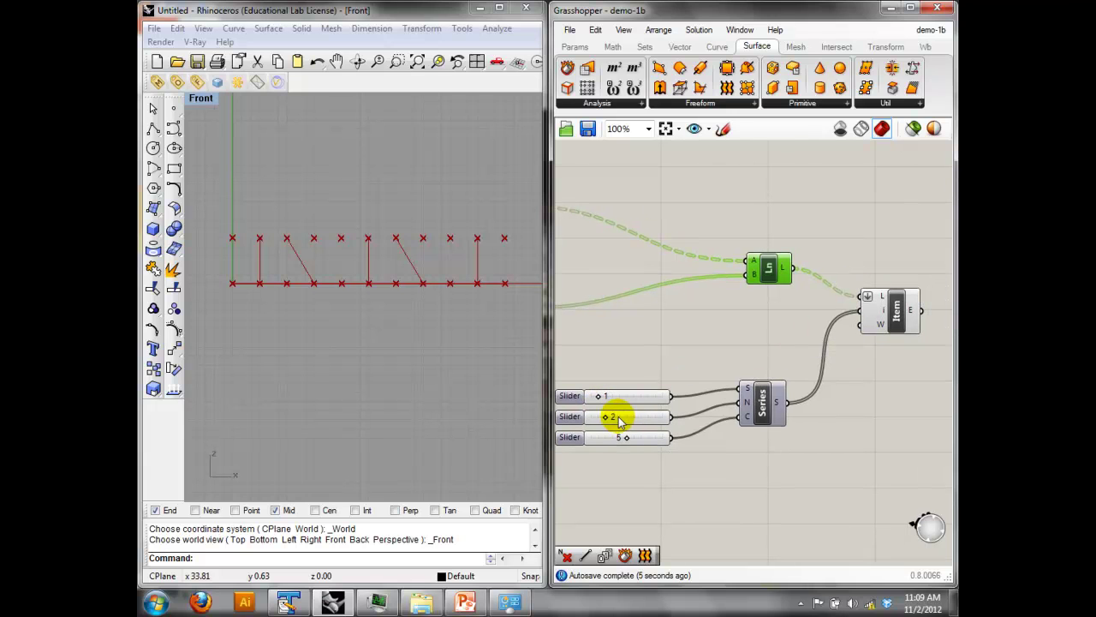
pyautogui.moveTo(607, 416)
pyautogui.mouseDown()
pyautogui.moveTo(622, 419)
pyautogui.moveTo(608, 417)
pyautogui.mouseUp()
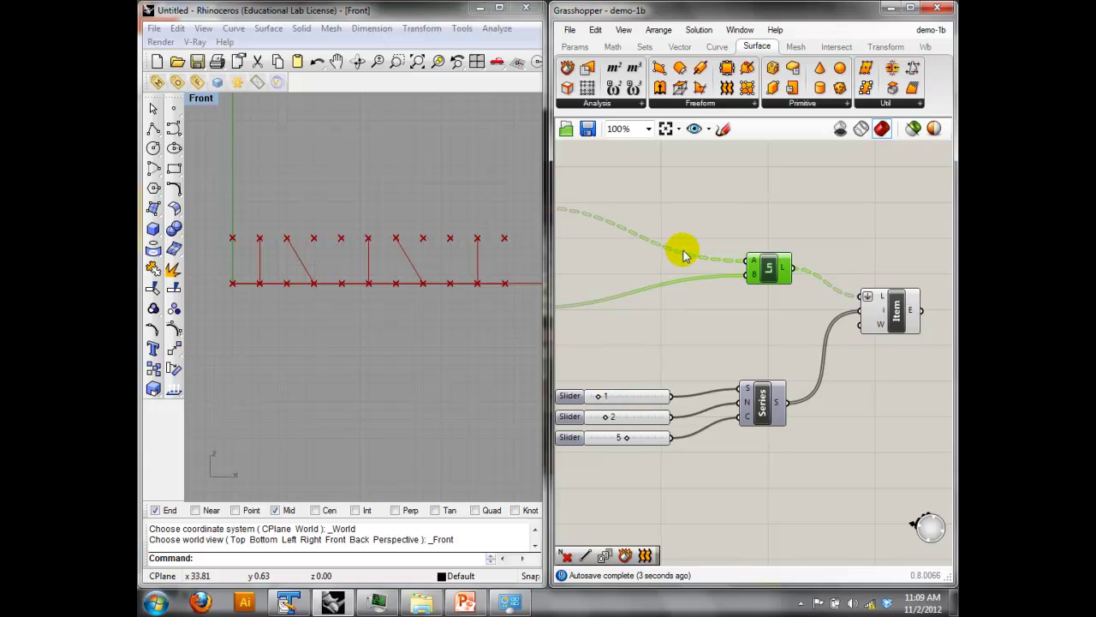
pyautogui.doubleClick(758, 196)
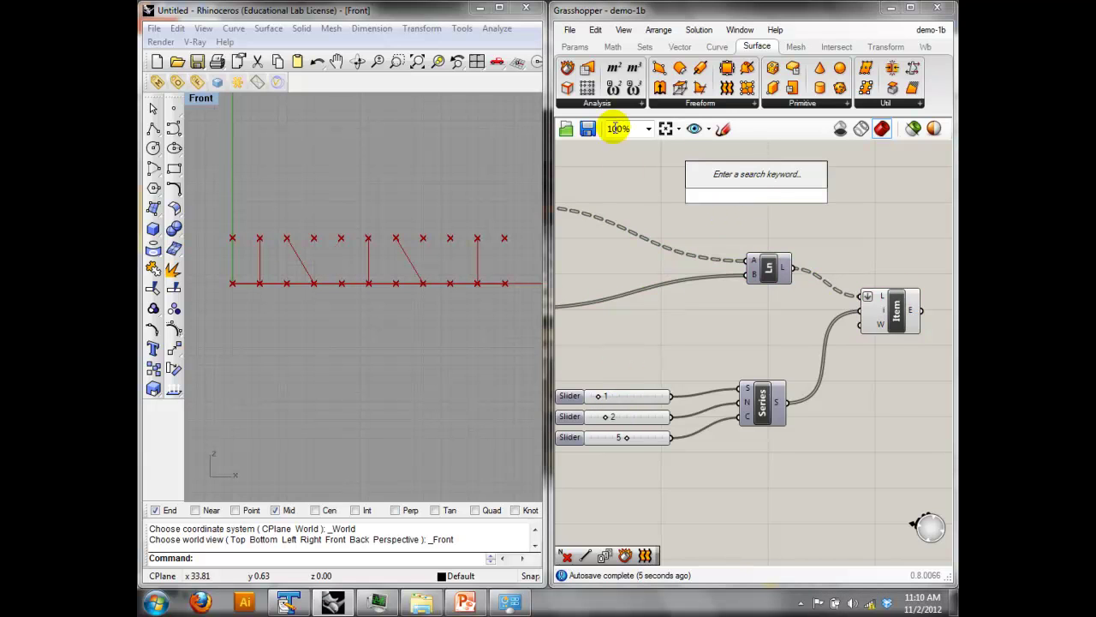
pyautogui.click(645, 47)
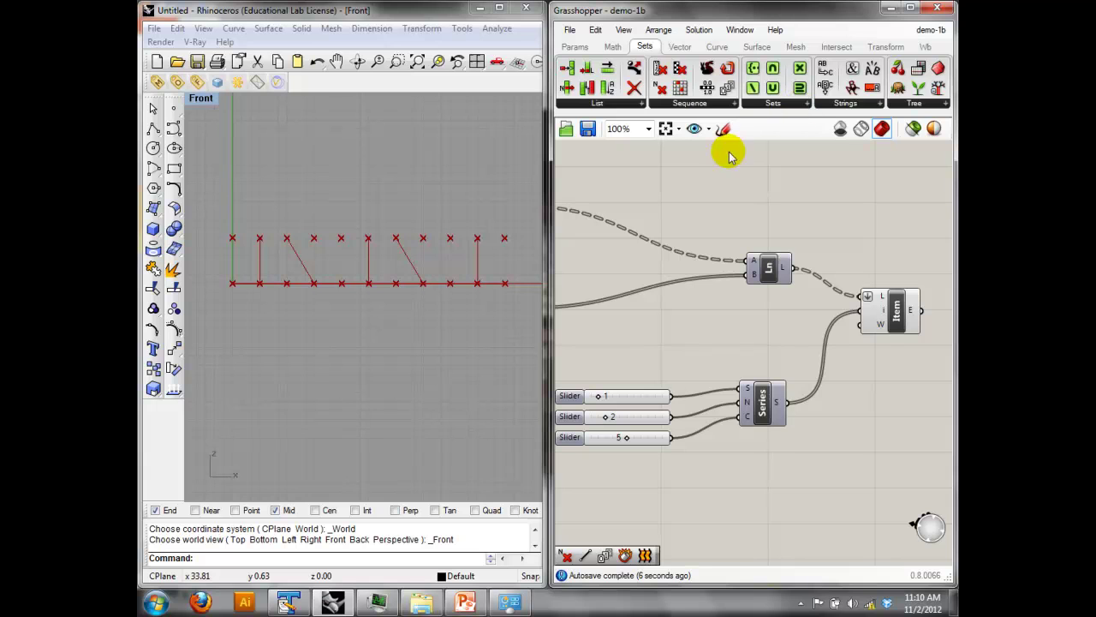
pyautogui.click(683, 46)
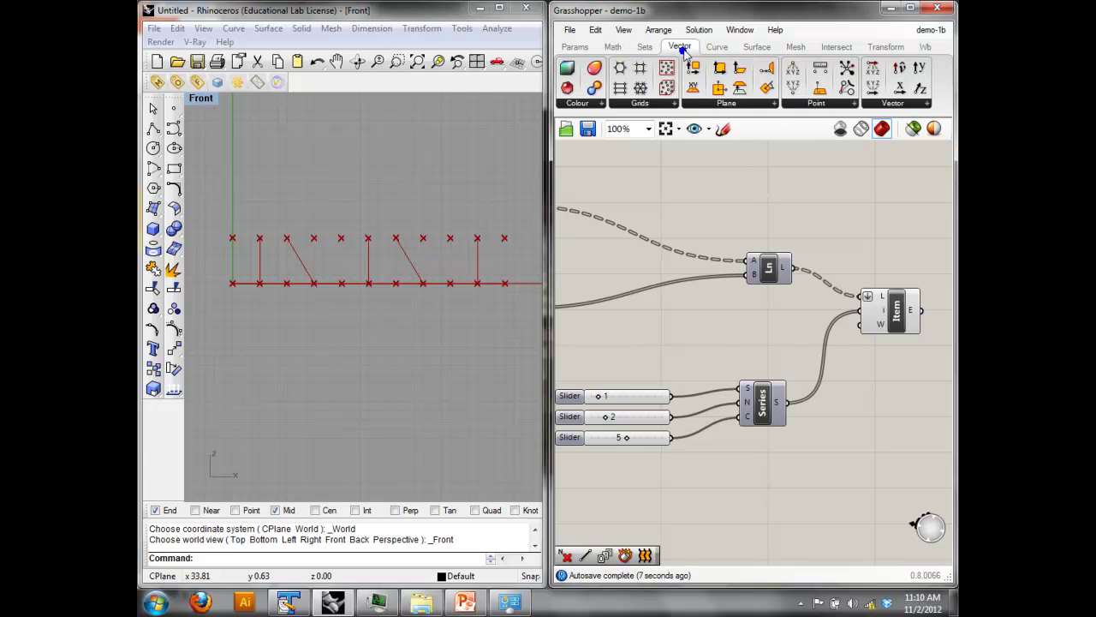
# Add a Text Tag component to the canvas and place it beyond the Item component.
pyautogui.doubleClick(709, 189)
pyautogui.write('tag')
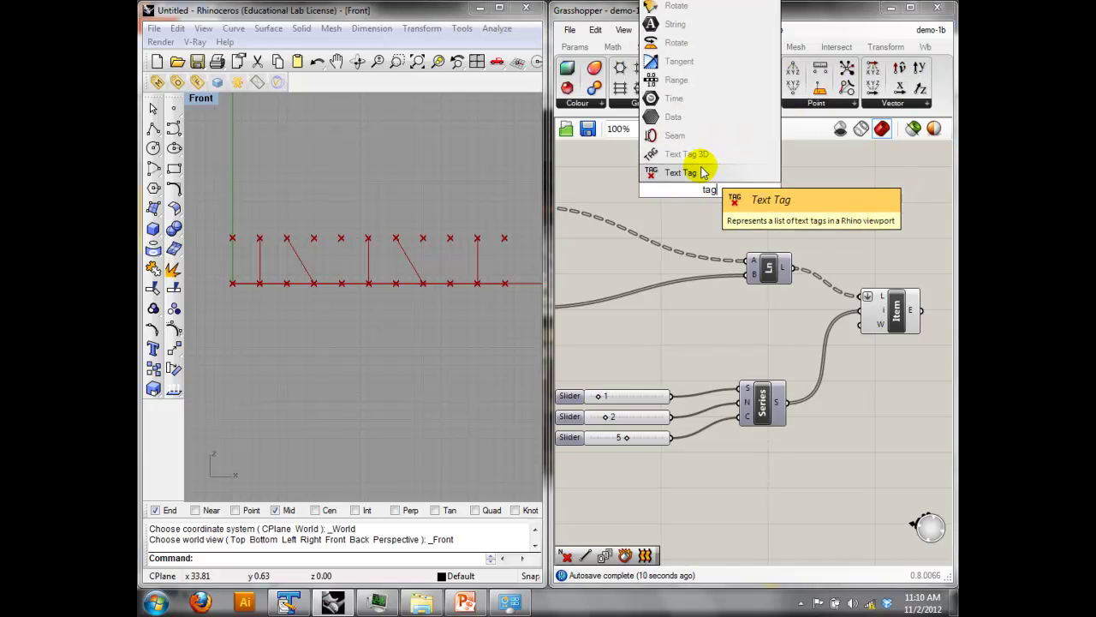
pyautogui.click(703, 172)
pyautogui.moveTo(765, 205); pyautogui.dragTo(707, 203, button='right')
pyautogui.moveTo(665, 183); pyautogui.dragTo(929, 211)
pyautogui.moveTo(811, 215); pyautogui.dragTo(820, 264, button='right')
pyautogui.moveTo(742, 310)
pyautogui.mouseDown()
pyautogui.moveTo(783, 281)
pyautogui.moveTo(757, 306)
pyautogui.mouseUp()
pyautogui.moveTo(917, 263); pyautogui.dragTo(837, 266, button='right')
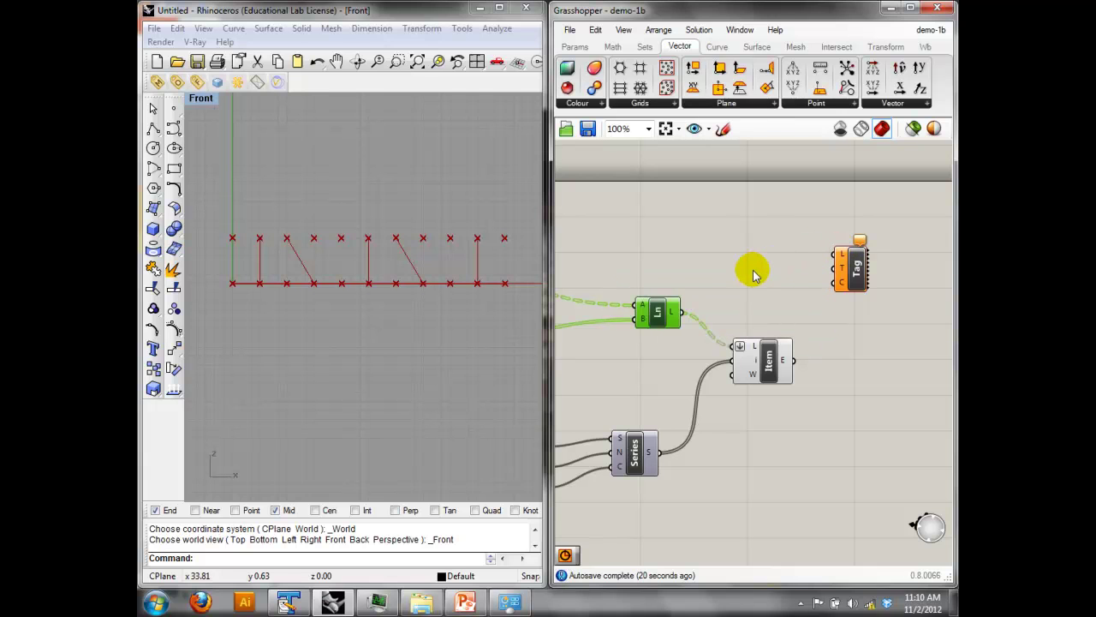
# Add a Point On Curve at 0.50, feed it the Line output, and connect its points to the Text Tag's location input.
pyautogui.doubleClick(704, 282)
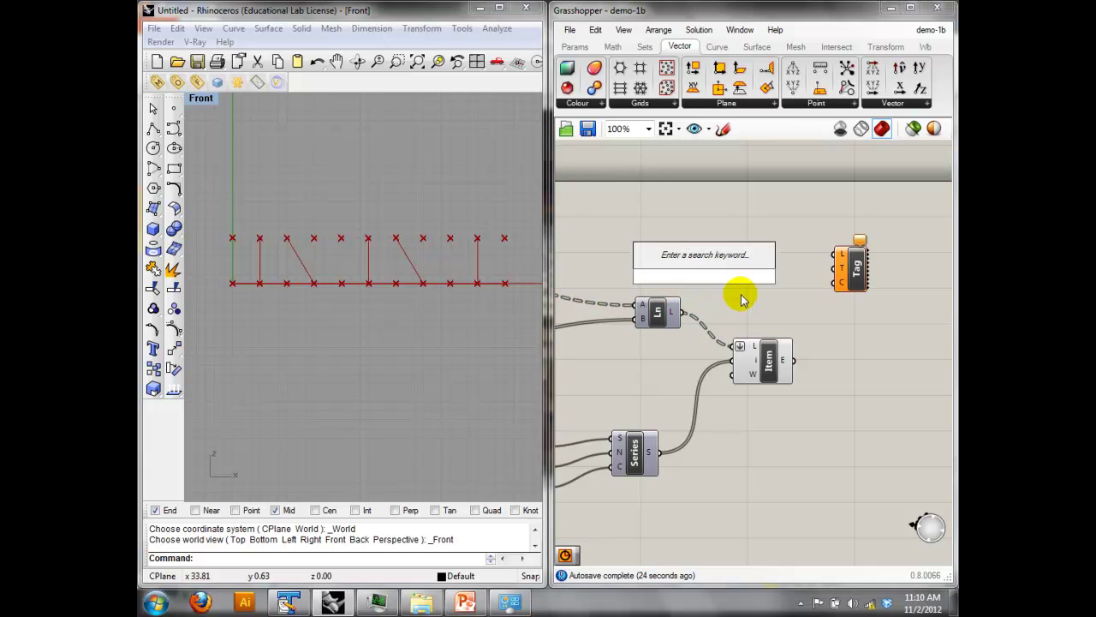
pyautogui.write('poi')
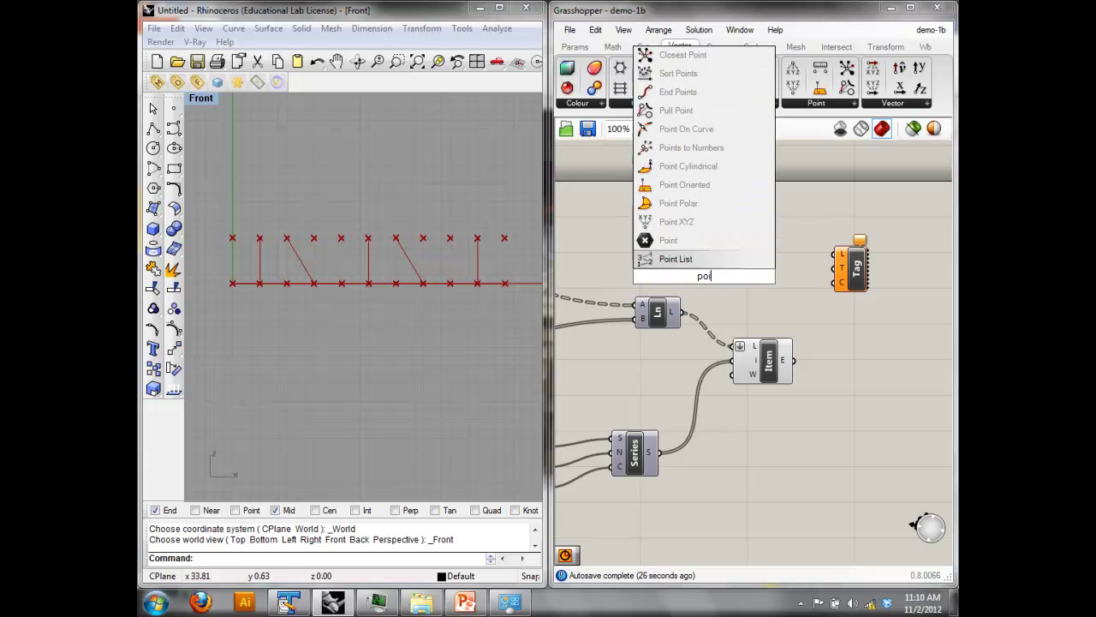
pyautogui.write('nt')
pyautogui.click(730, 126)
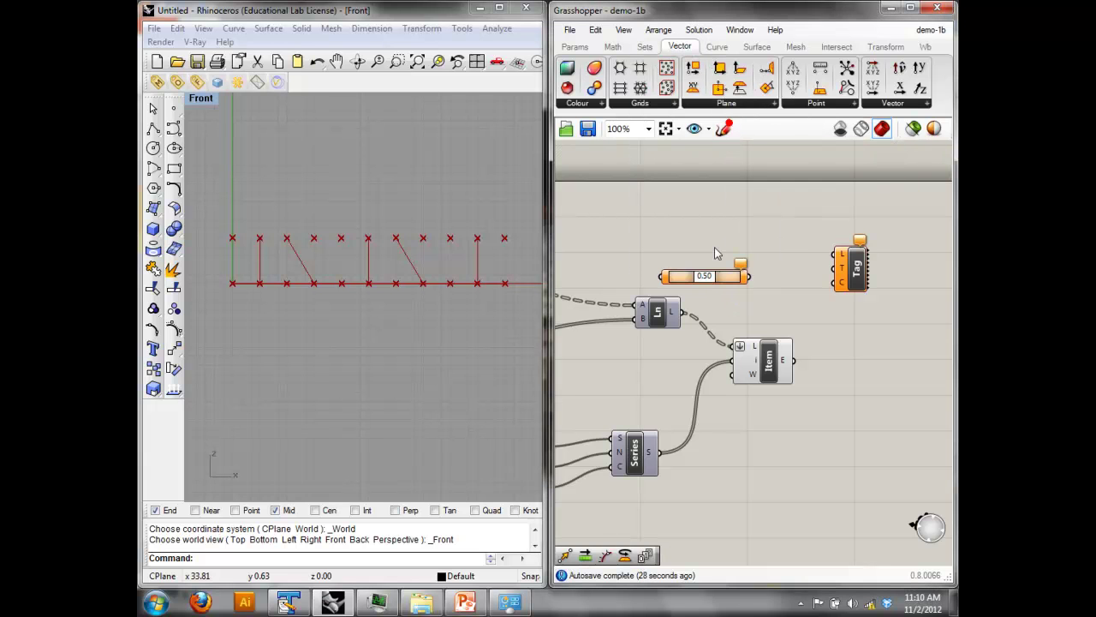
pyautogui.moveTo(681, 312); pyautogui.dragTo(659, 277)
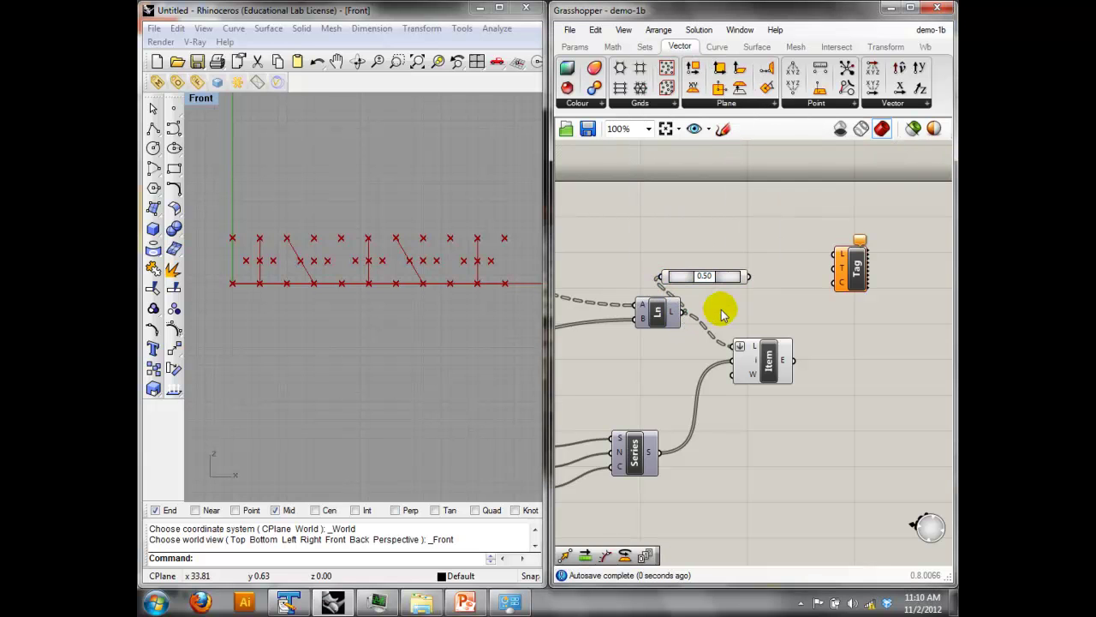
pyautogui.moveTo(751, 277); pyautogui.dragTo(836, 255)
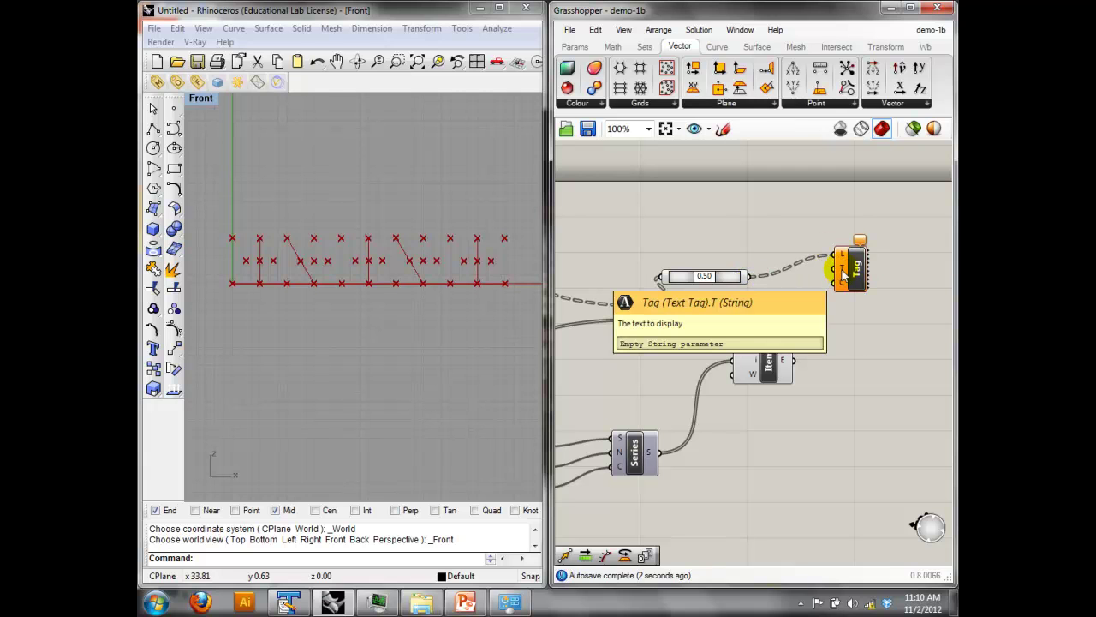
pyautogui.moveTo(844, 273); pyautogui.dragTo(879, 259)
pyautogui.doubleClick(812, 304)
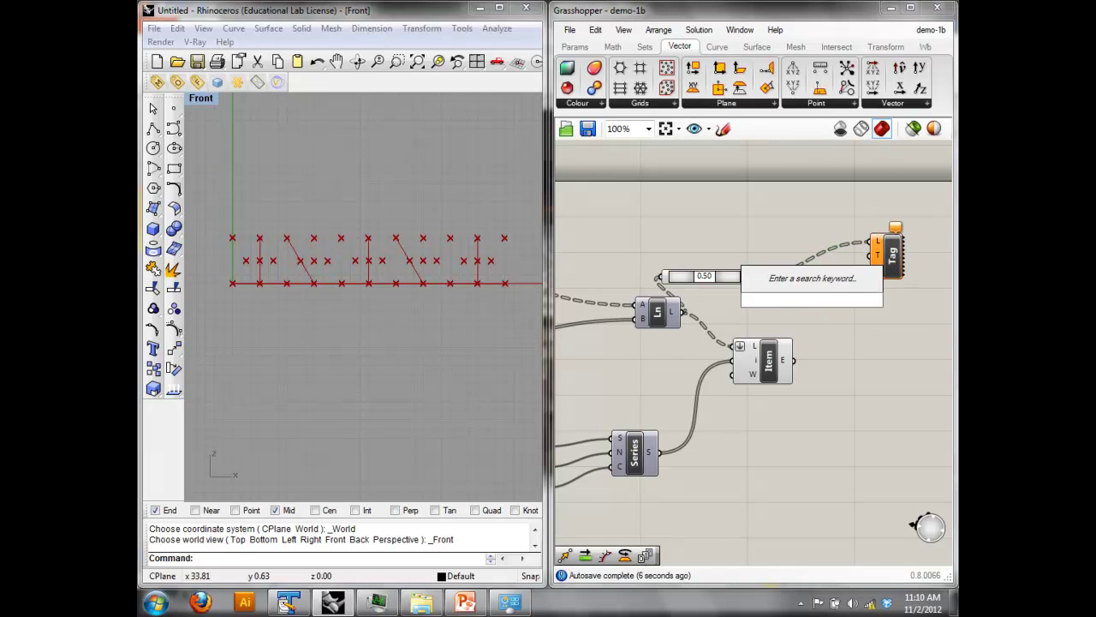
pyautogui.write('index')
pyautogui.press('Return')
pyautogui.moveTo(814, 311); pyautogui.dragTo(825, 310)
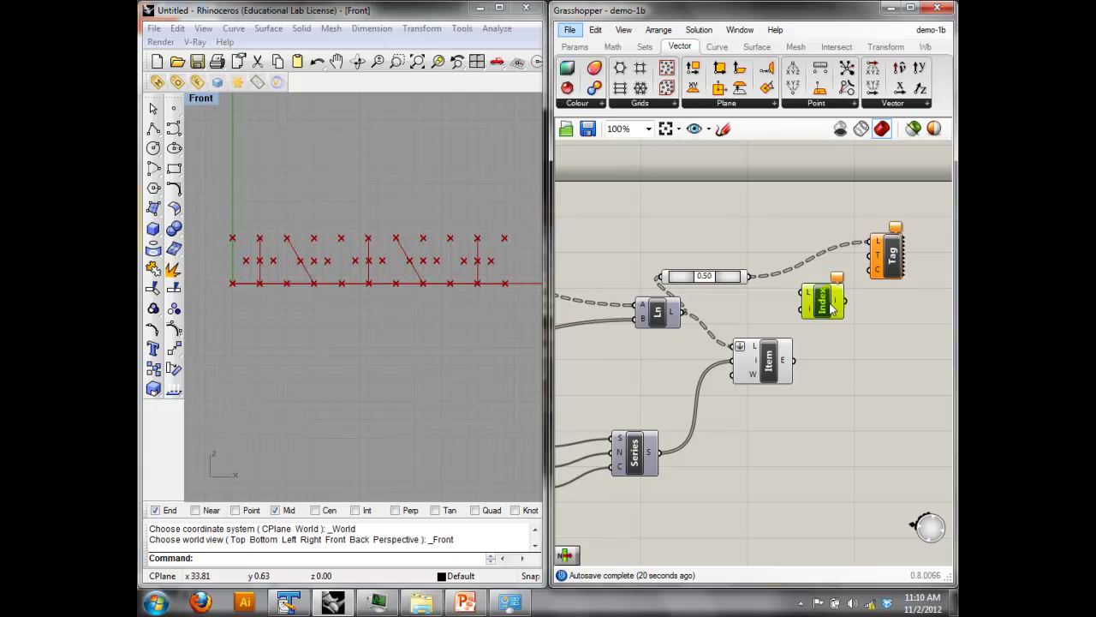
pyautogui.press('Delete')
# Add a new Series component beside the Text Tag to generate the line numbers.
pyautogui.doubleClick(829, 297)
pyautogui.write('ser')
pyautogui.click(808, 279)
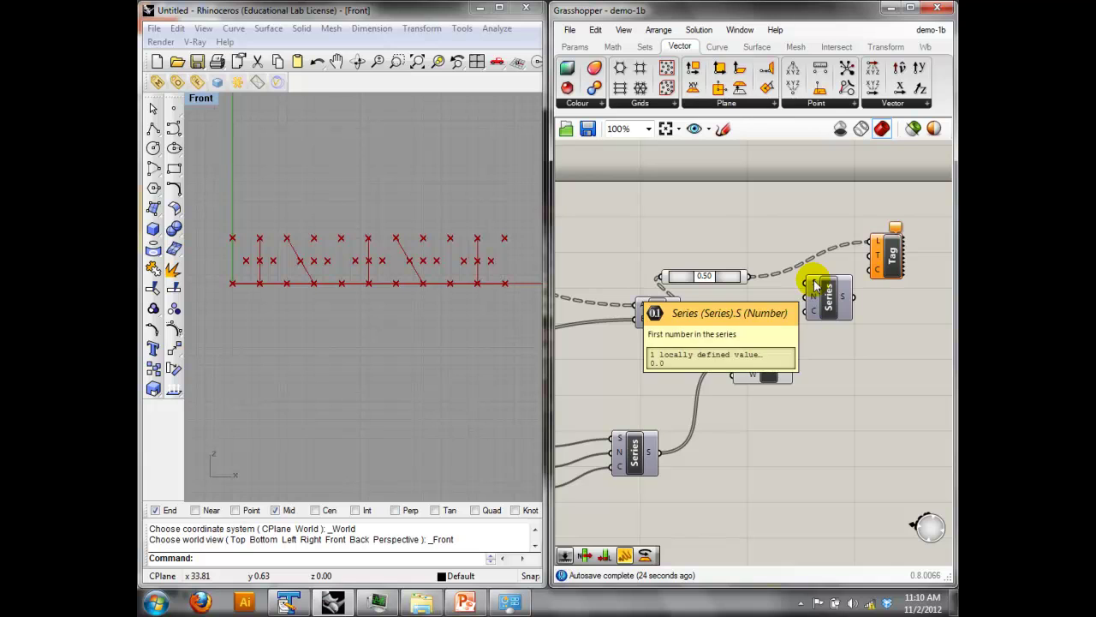
pyautogui.rightClick(810, 283)
pyautogui.click(785, 307)
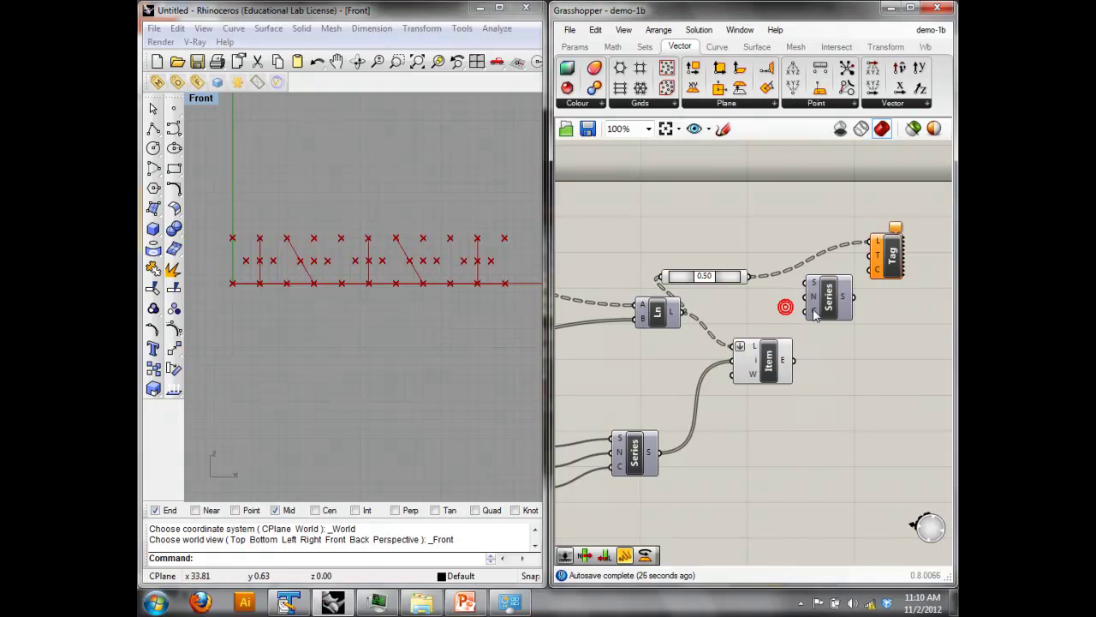
# Add a List Length component, feed it the Line output, and connect its result to the new Series' count input.
pyautogui.doubleClick(848, 376)
pyautogui.write('length')
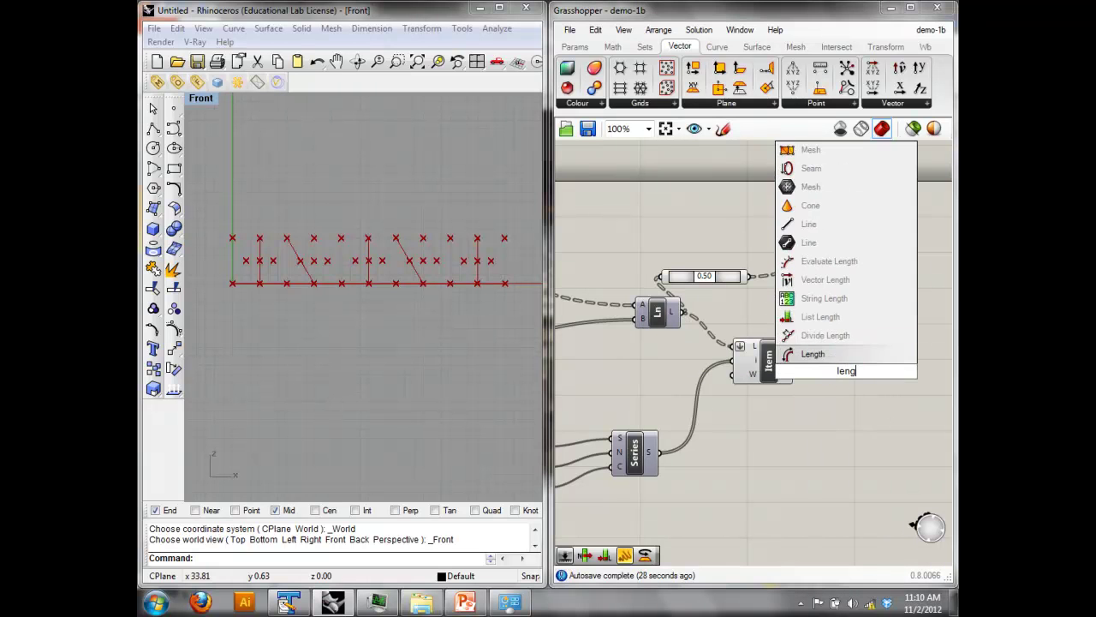
pyautogui.click(820, 318)
pyautogui.moveTo(684, 314); pyautogui.dragTo(829, 371)
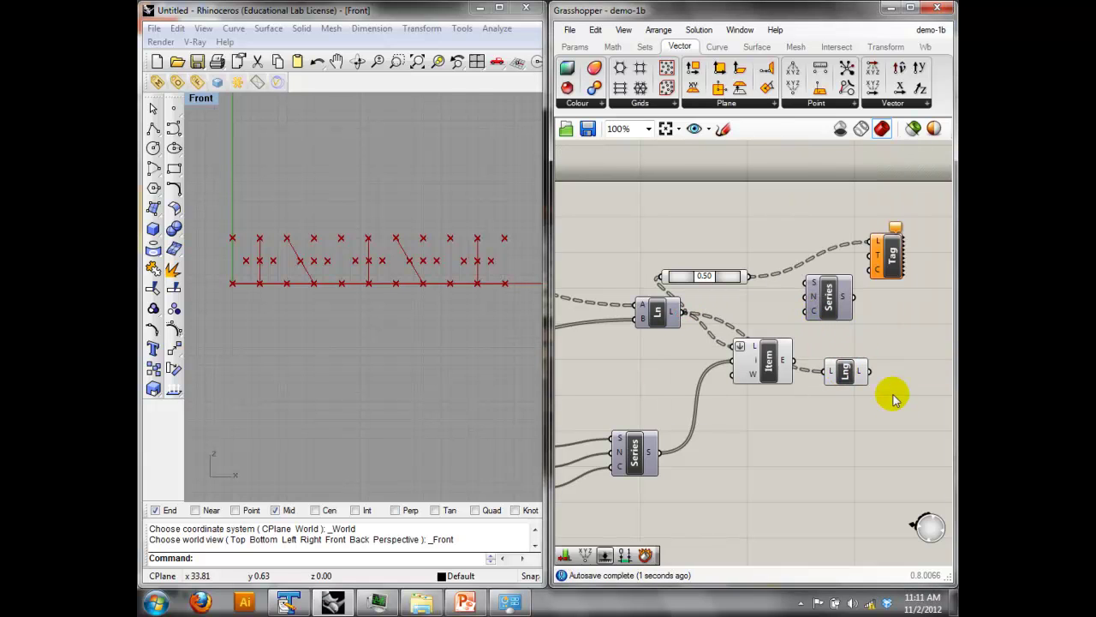
pyautogui.moveTo(821, 323); pyautogui.dragTo(836, 307)
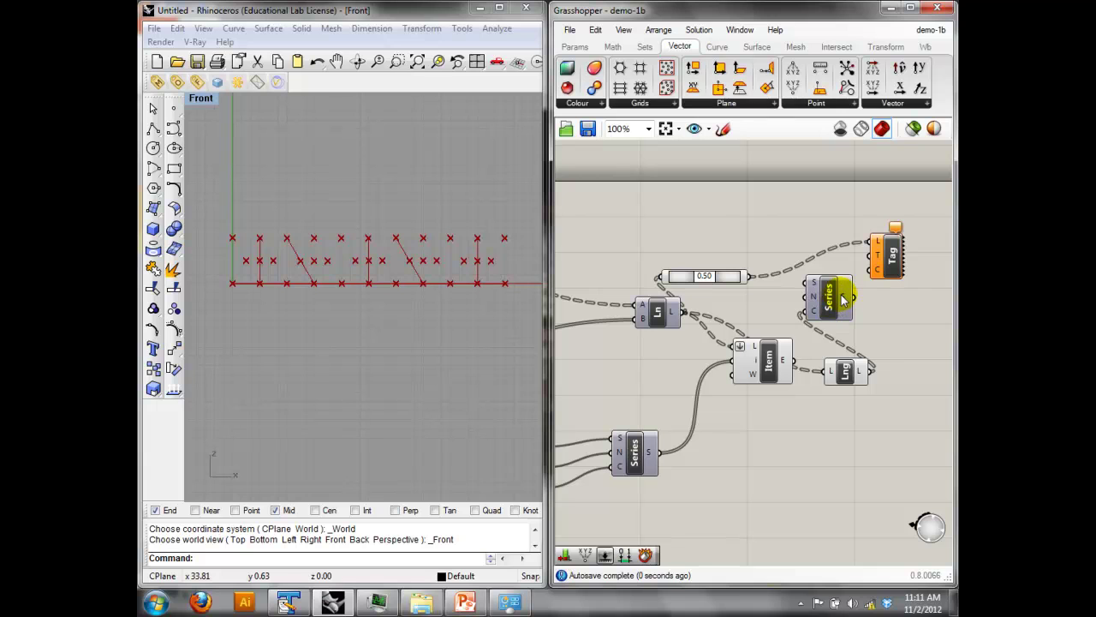
pyautogui.moveTo(815, 288); pyautogui.dragTo(891, 313)
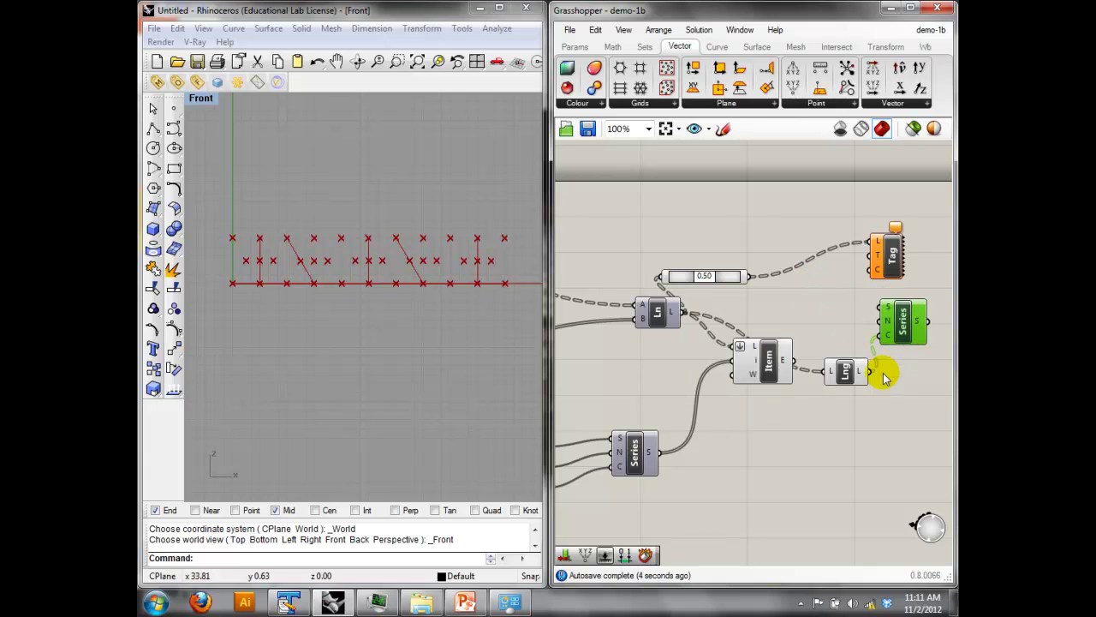
# Flatten the List Length's list input and connect the new Series to the Text Tag's text input.
pyautogui.rightClick(832, 374)
pyautogui.click(835, 394)
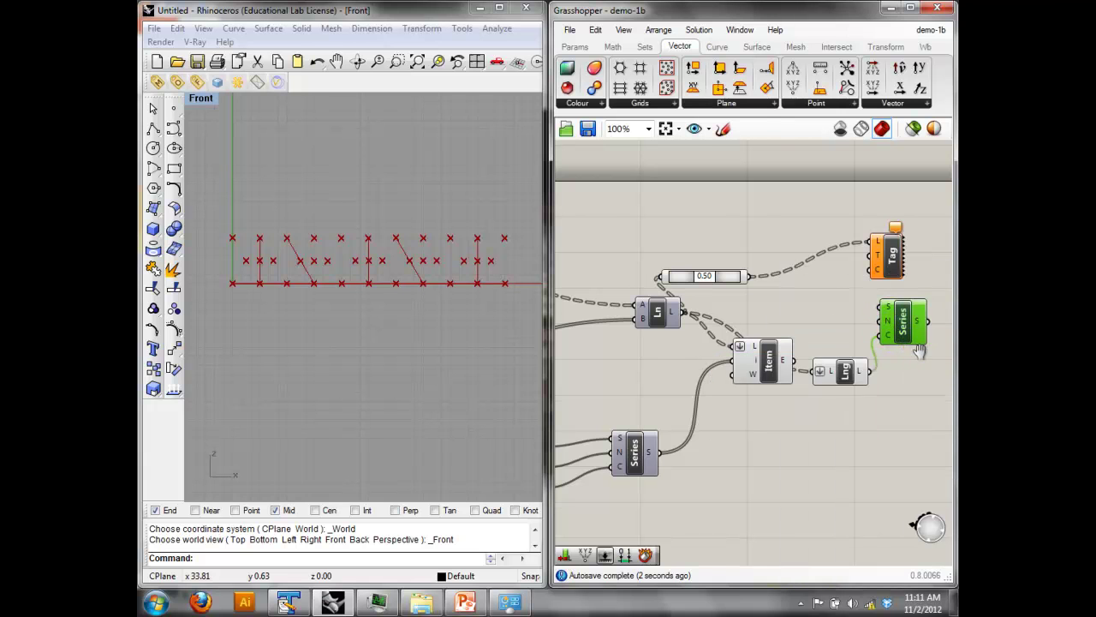
pyautogui.moveTo(921, 351); pyautogui.dragTo(821, 366, button='right')
pyautogui.moveTo(797, 279); pyautogui.dragTo(861, 289)
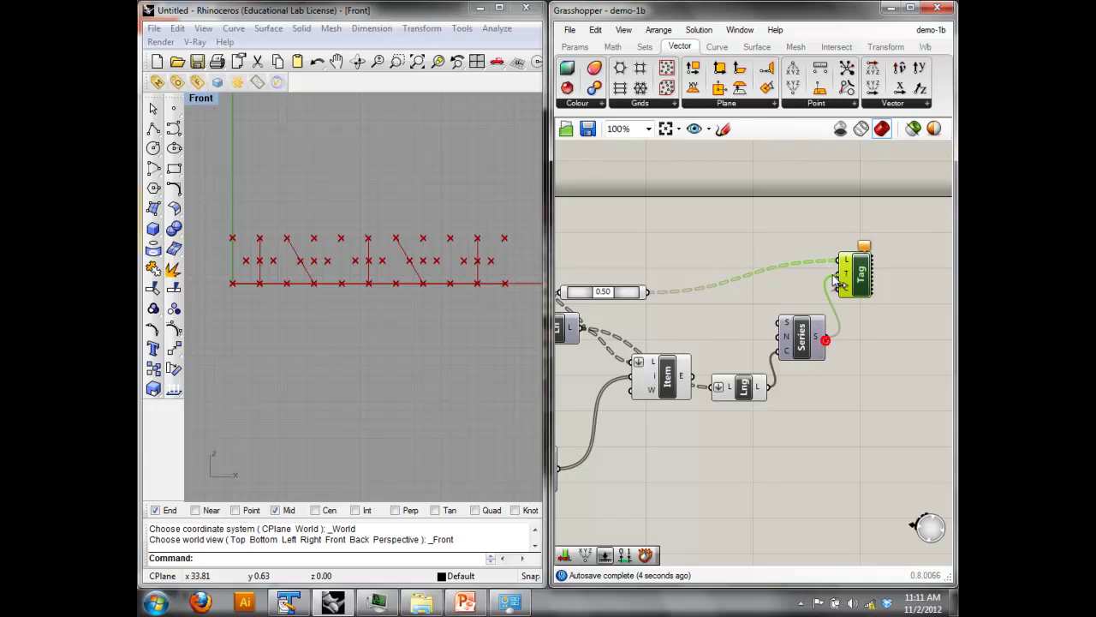
# Set the Text Tag's display size to Large so the numbers are legible in the Front viewport.
pyautogui.click(318, 286)
pyautogui.scroll(10, 317, 287)
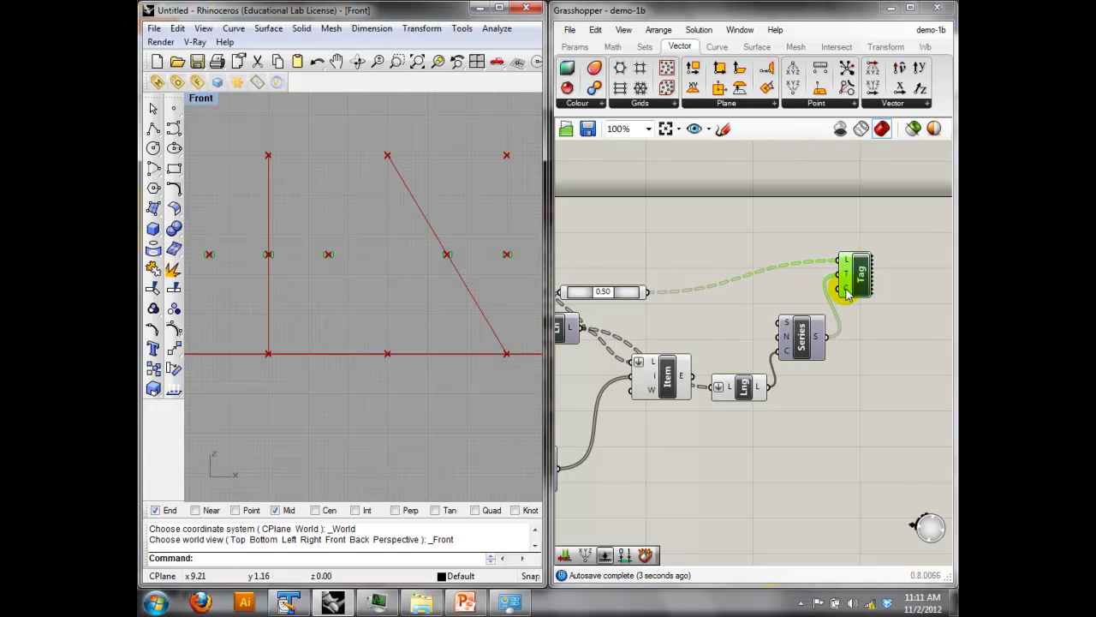
pyautogui.moveTo(397, 271); pyautogui.dragTo(442, 279, button='right')
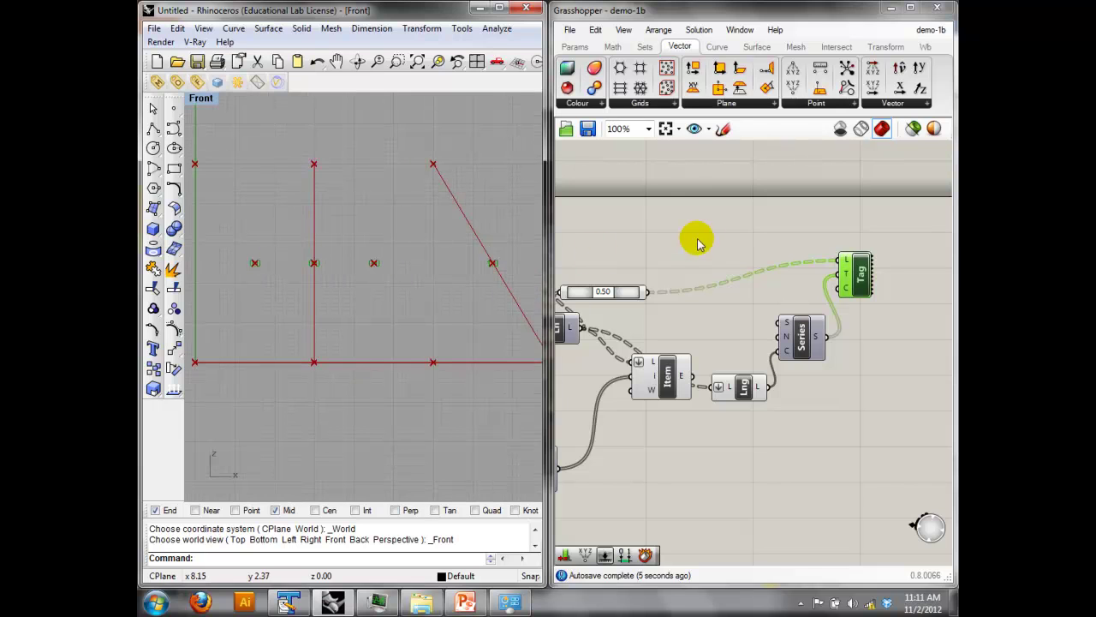
pyautogui.rightClick(872, 280)
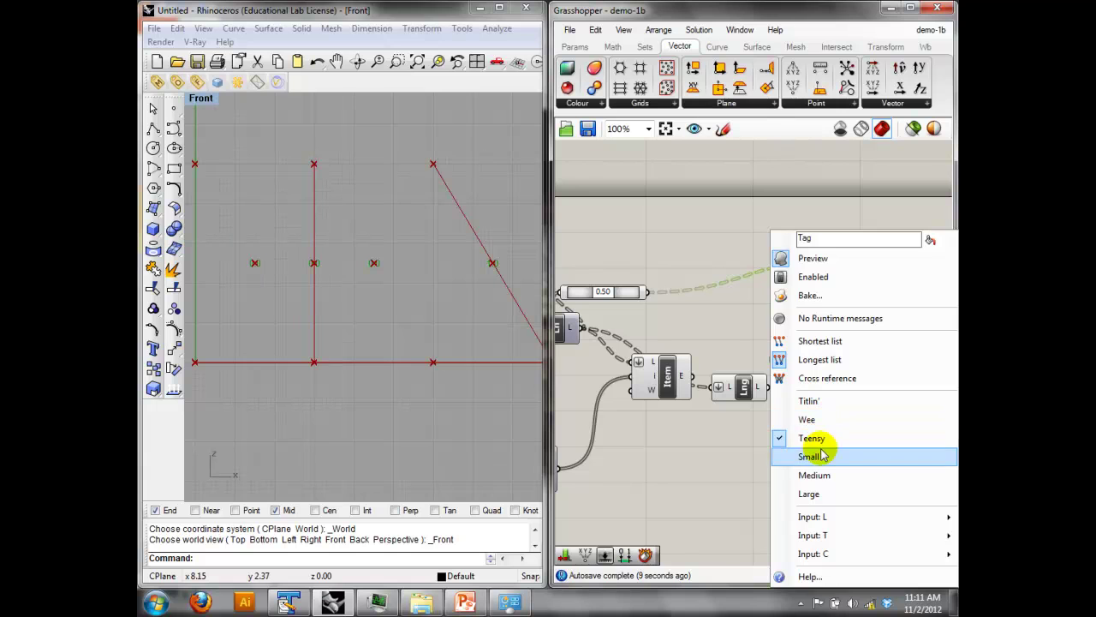
pyautogui.click(824, 475)
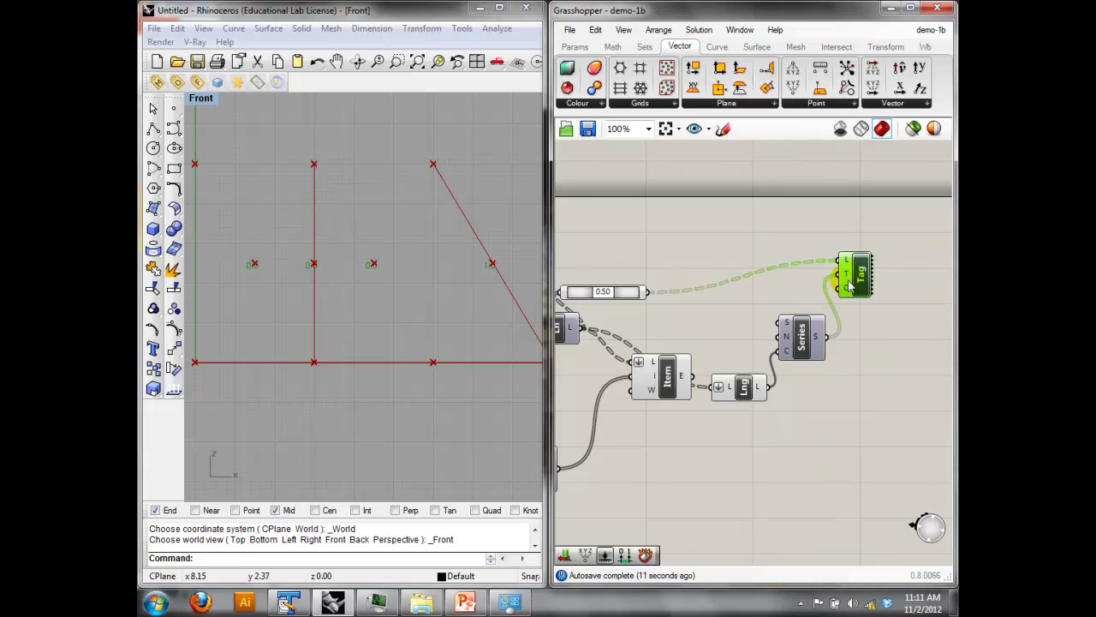
pyautogui.rightClick(847, 291)
pyautogui.click(861, 268)
pyautogui.rightClick(861, 267)
pyautogui.click(849, 491)
# Turn off the preview of the Point On Curve component so its midpoints no longer cover the tags.
pyautogui.moveTo(638, 312); pyautogui.dragTo(788, 313, button='right')
pyautogui.moveTo(762, 345); pyautogui.dragTo(691, 227)
pyautogui.rightClick(691, 227)
pyautogui.click(727, 250)
pyautogui.moveTo(358, 245); pyautogui.dragTo(379, 247, button='right')
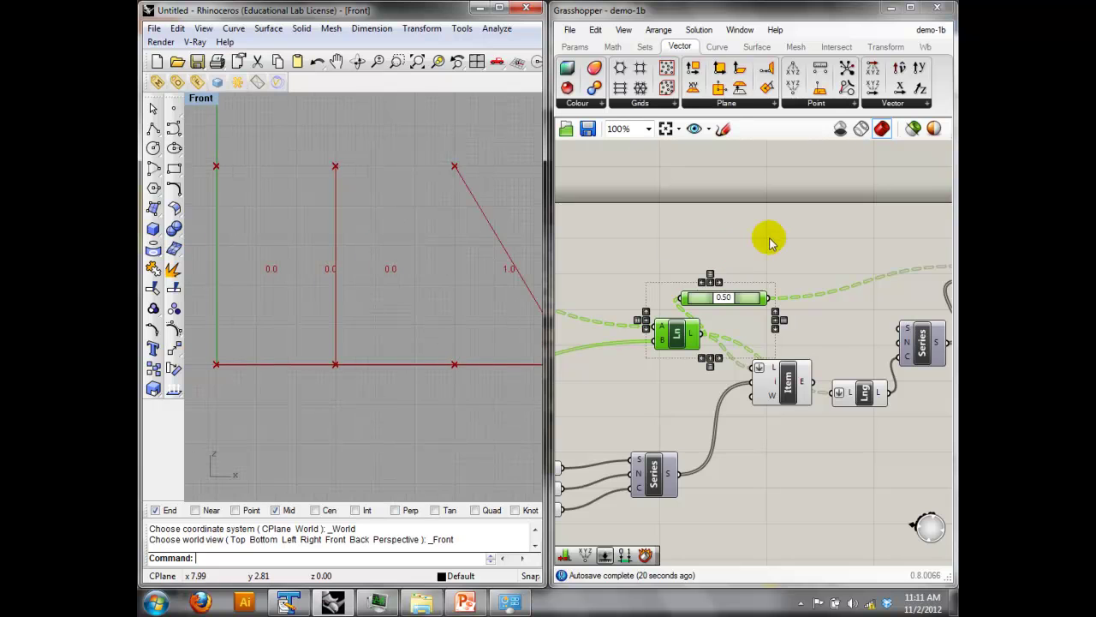
# Flatten the Text Tag's location input so every truss line gets its own number.
pyautogui.moveTo(532, 264); pyautogui.dragTo(376, 240, button='right')
pyautogui.moveTo(927, 342); pyautogui.dragTo(674, 351, button='right')
pyautogui.click(673, 351)
pyautogui.rightClick(710, 274)
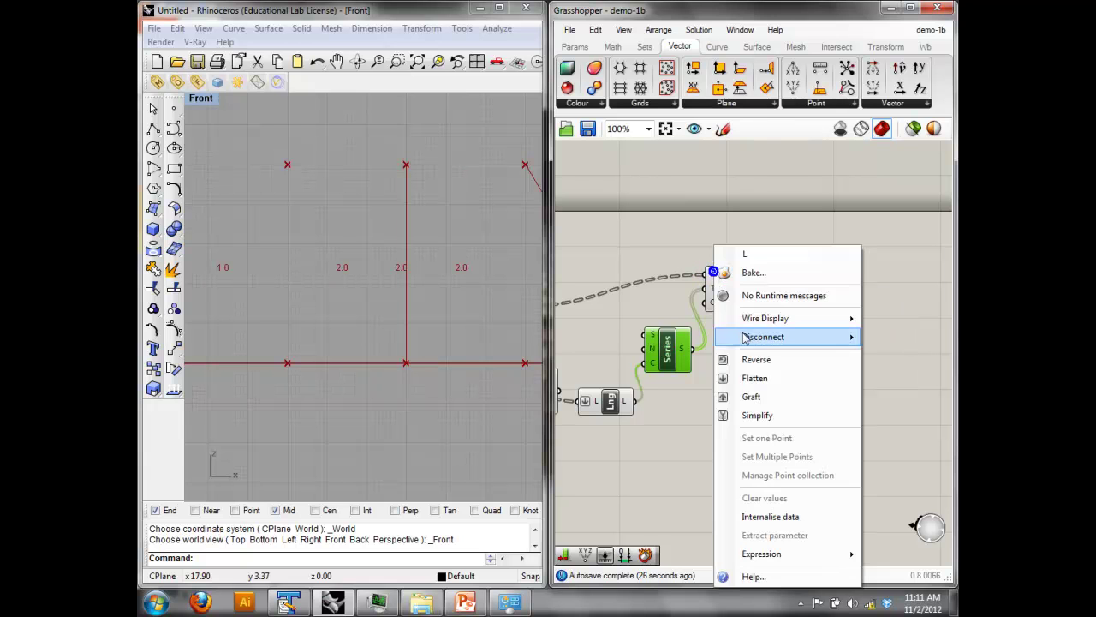
pyautogui.click(756, 378)
pyautogui.click(391, 303)
pyautogui.scroll(-5, 313, 274)
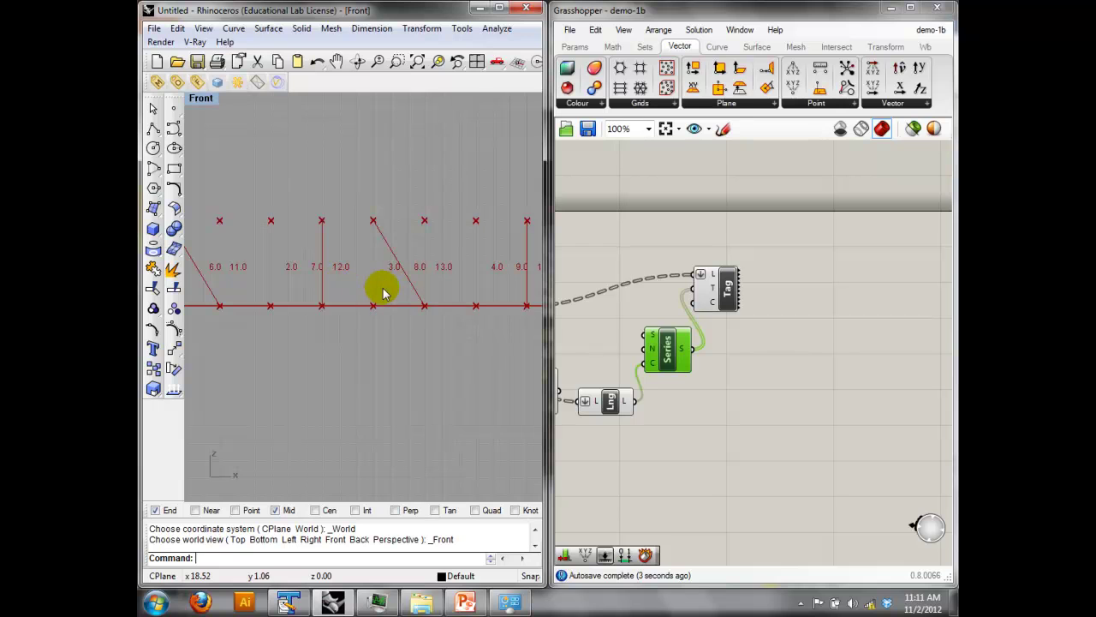
pyautogui.scroll(-2, 385, 293)
pyautogui.scroll(2, 349, 285)
# Space out the Text Tag and Point On Curve components on the canvas, and select the Text Tag.
pyautogui.moveTo(725, 281); pyautogui.dragTo(804, 288)
pyautogui.moveTo(607, 286); pyautogui.dragTo(817, 270, button='right')
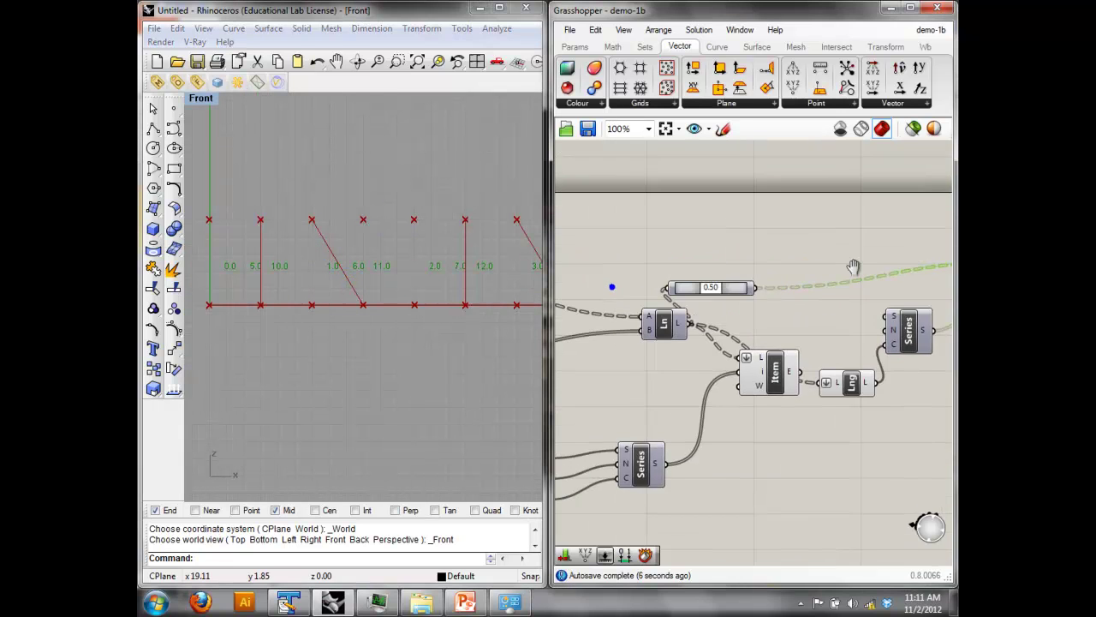
pyautogui.moveTo(763, 286); pyautogui.dragTo(854, 254)
pyautogui.moveTo(475, 258); pyautogui.dragTo(440, 255, button='right')
pyautogui.moveTo(912, 295); pyautogui.dragTo(688, 296, button='right')
pyautogui.click(848, 282)
# Examine the numbers along the truss lines and the values reaching the Text Tag's location and text inputs.
pyautogui.moveTo(255, 248); pyautogui.dragTo(327, 237, button='right')
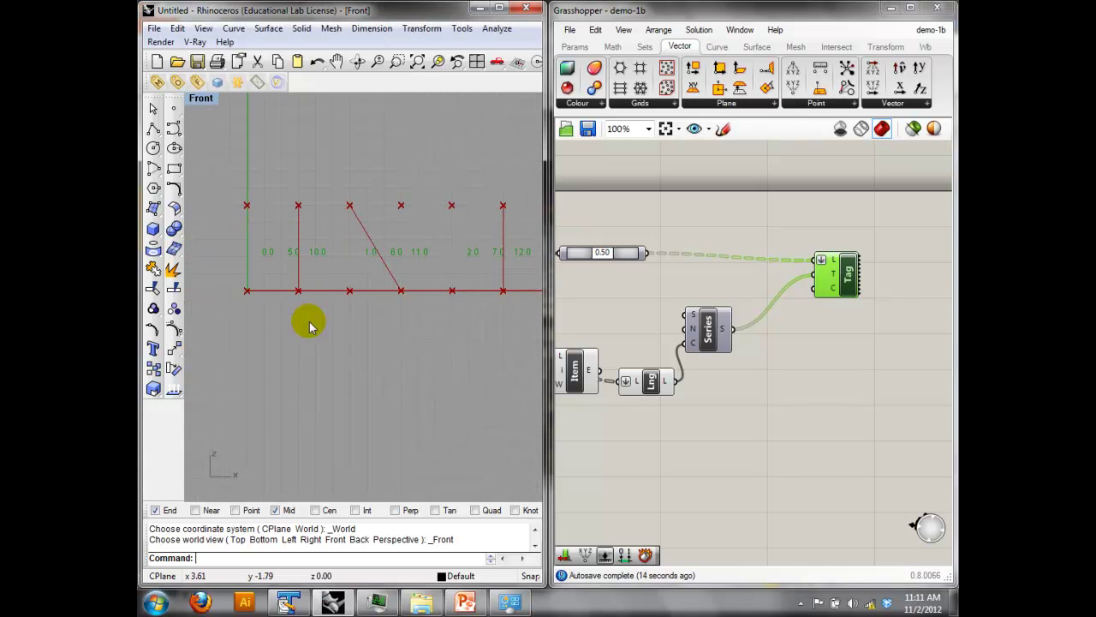
pyautogui.moveTo(362, 279)
pyautogui.mouseDown(button='right')
pyautogui.moveTo(475, 257)
pyautogui.moveTo(491, 269)
pyautogui.moveTo(363, 284)
pyautogui.mouseUp(button='right')
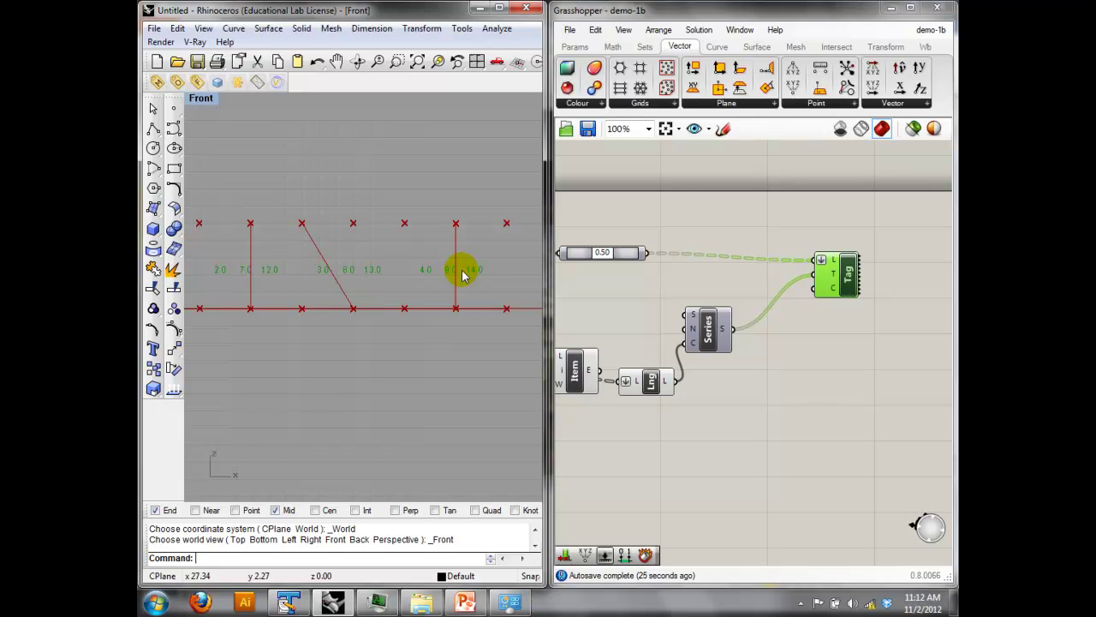
pyautogui.moveTo(711, 393); pyautogui.dragTo(843, 369, button='right')
pyautogui.moveTo(913, 352); pyautogui.dragTo(737, 372, button='right')
pyautogui.click(825, 270)
pyautogui.click(806, 273)
pyautogui.moveTo(814, 315); pyautogui.dragTo(859, 323, button='right')
pyautogui.click(822, 261)
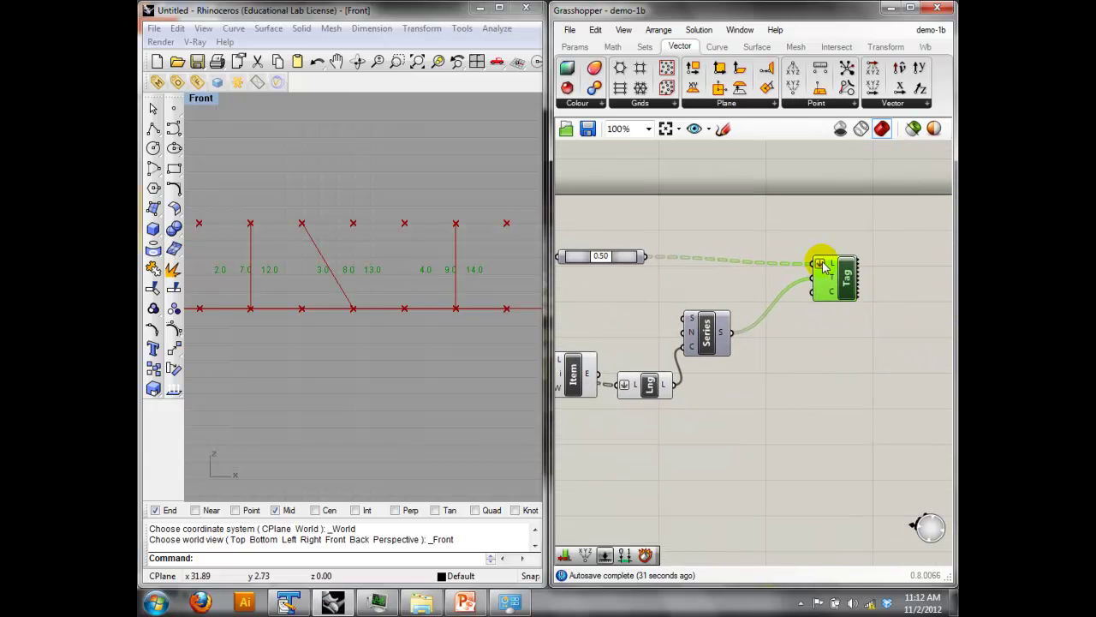
pyautogui.moveTo(830, 288)
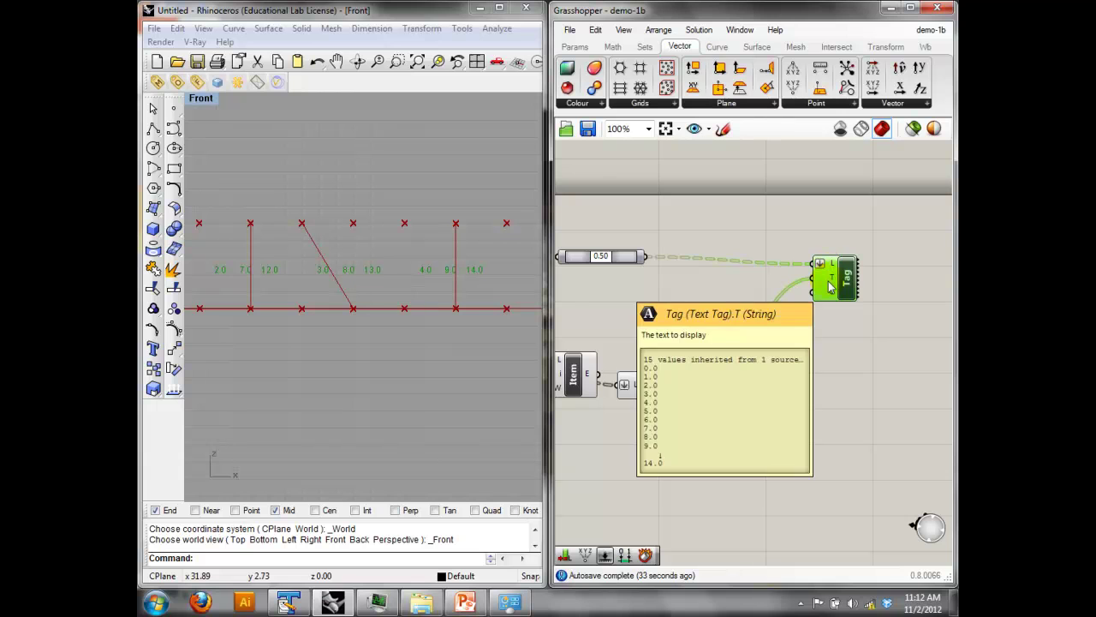
# Move the tag's Series component closer to the Text Tag, and set the List Item's index Series to start 5 and step 1.
pyautogui.moveTo(711, 330); pyautogui.dragTo(745, 328)
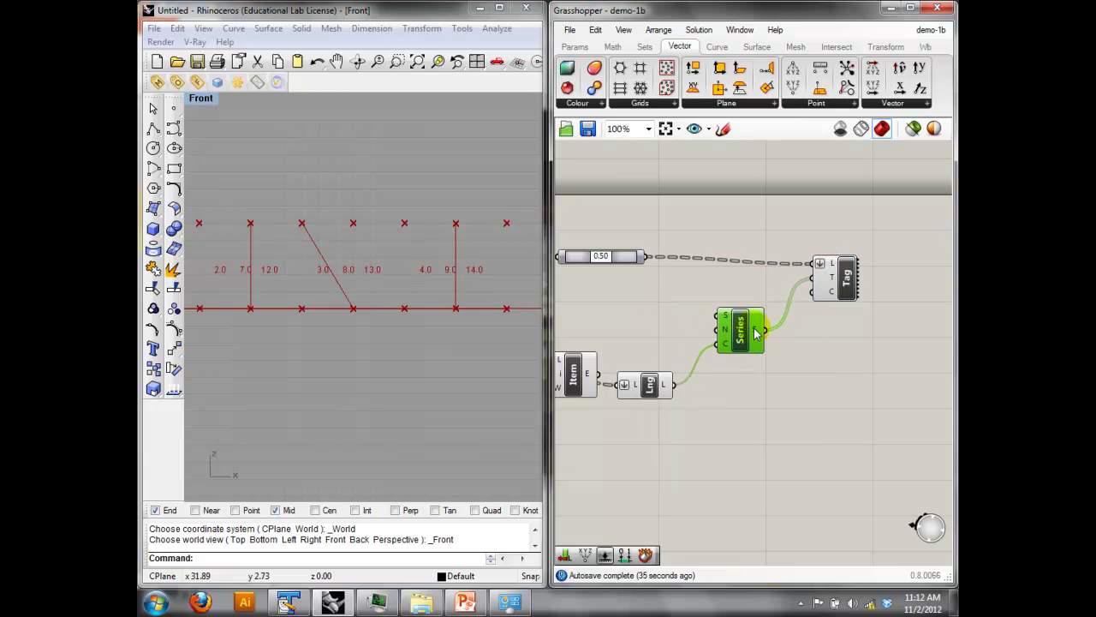
pyautogui.moveTo(755, 330)
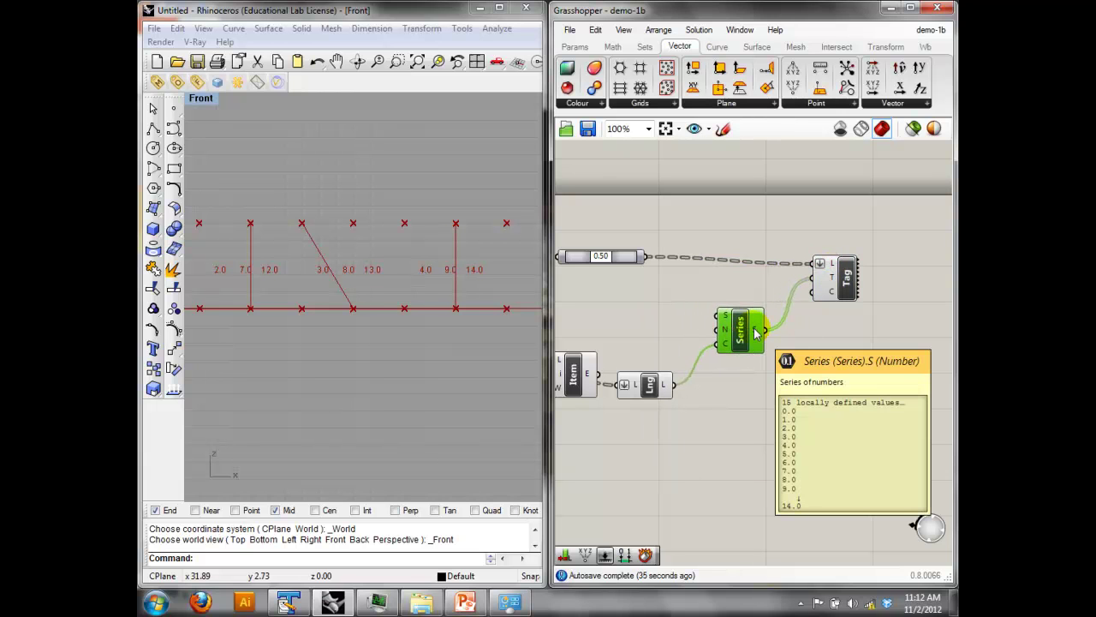
pyautogui.click(419, 318)
pyautogui.scroll(-2, 424, 324)
pyautogui.moveTo(444, 331); pyautogui.dragTo(543, 309, button='right')
pyautogui.moveTo(618, 293); pyautogui.dragTo(819, 250, button='right')
pyautogui.moveTo(772, 340); pyautogui.dragTo(767, 364)
pyautogui.moveTo(723, 412); pyautogui.dragTo(905, 350, button='right')
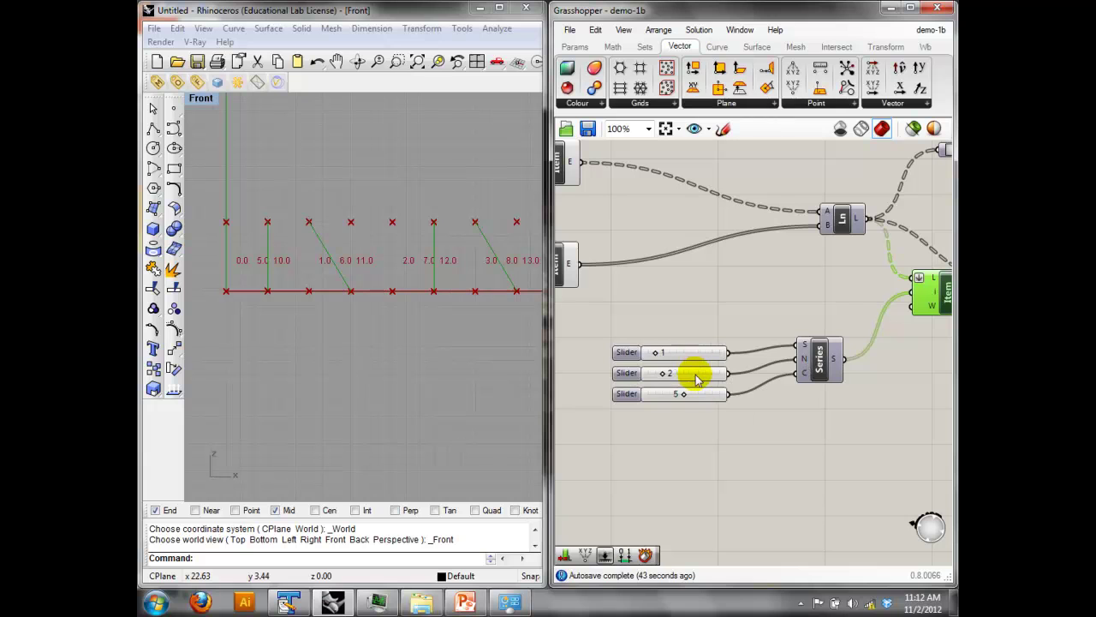
pyautogui.moveTo(658, 358)
pyautogui.mouseDown()
pyautogui.moveTo(682, 356)
pyautogui.moveTo(657, 374)
pyautogui.mouseUp()
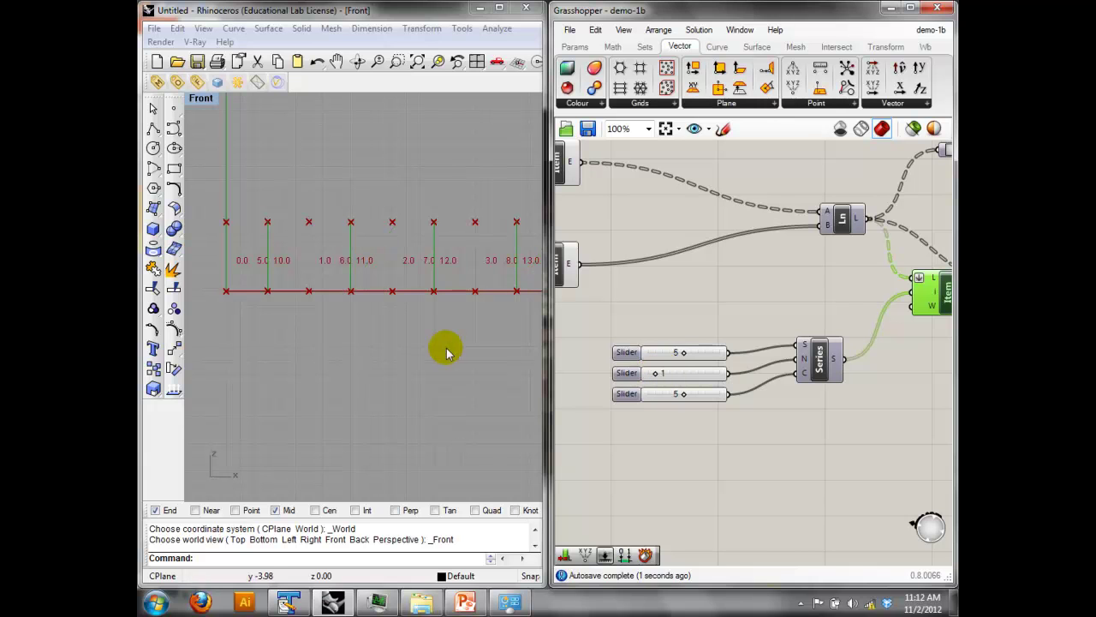
# Turn on the preview of the Line component so all truss lines show in the viewport.
pyautogui.click(336, 301)
pyautogui.scroll(-4, 386, 297)
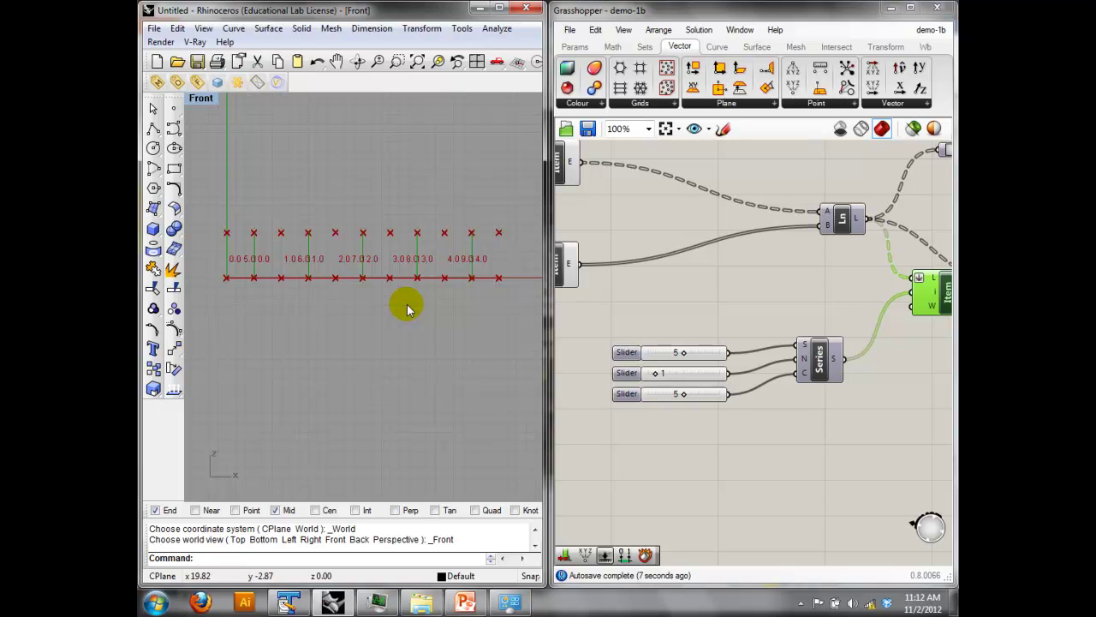
pyautogui.rightClick(631, 237)
pyautogui.moveTo(631, 237); pyautogui.dragTo(801, 296, button='right')
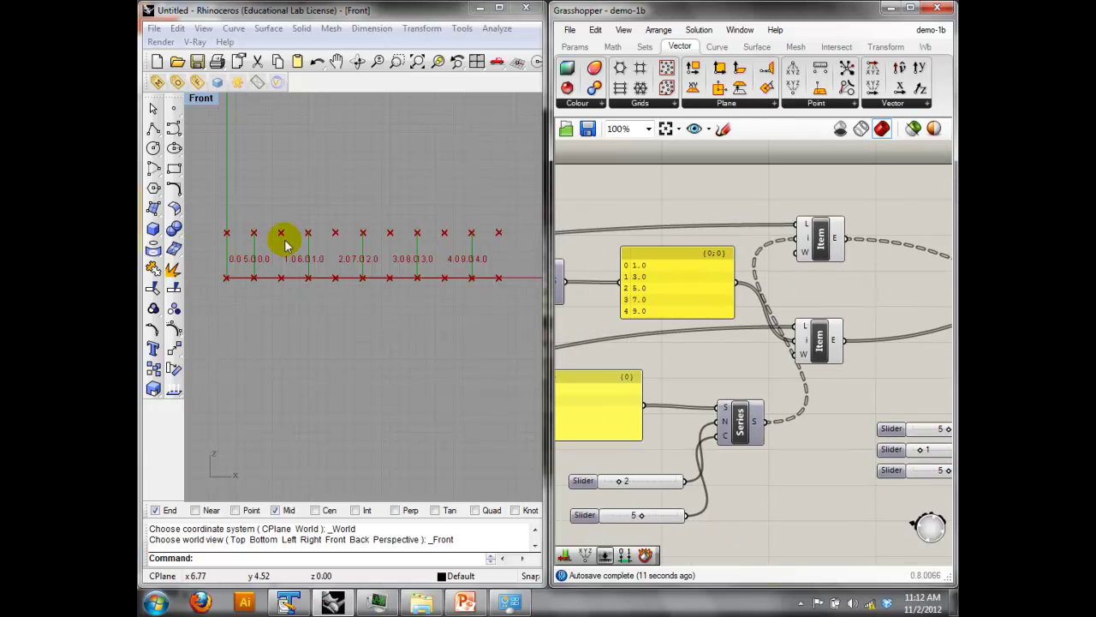
pyautogui.moveTo(709, 243); pyautogui.dragTo(875, 248, button='right')
pyautogui.moveTo(825, 211); pyautogui.dragTo(604, 237, button='right')
pyautogui.scroll(-2, 619, 240)
pyautogui.moveTo(761, 272); pyautogui.dragTo(717, 267, button='right')
pyautogui.moveTo(642, 238); pyautogui.dragTo(840, 254, button='right')
pyautogui.moveTo(646, 259); pyautogui.dragTo(518, 271, button='right')
pyautogui.scroll(2, 849, 304)
pyautogui.click(820, 306)
pyautogui.rightClick(862, 236)
pyautogui.click(899, 248)
pyautogui.click(440, 179)
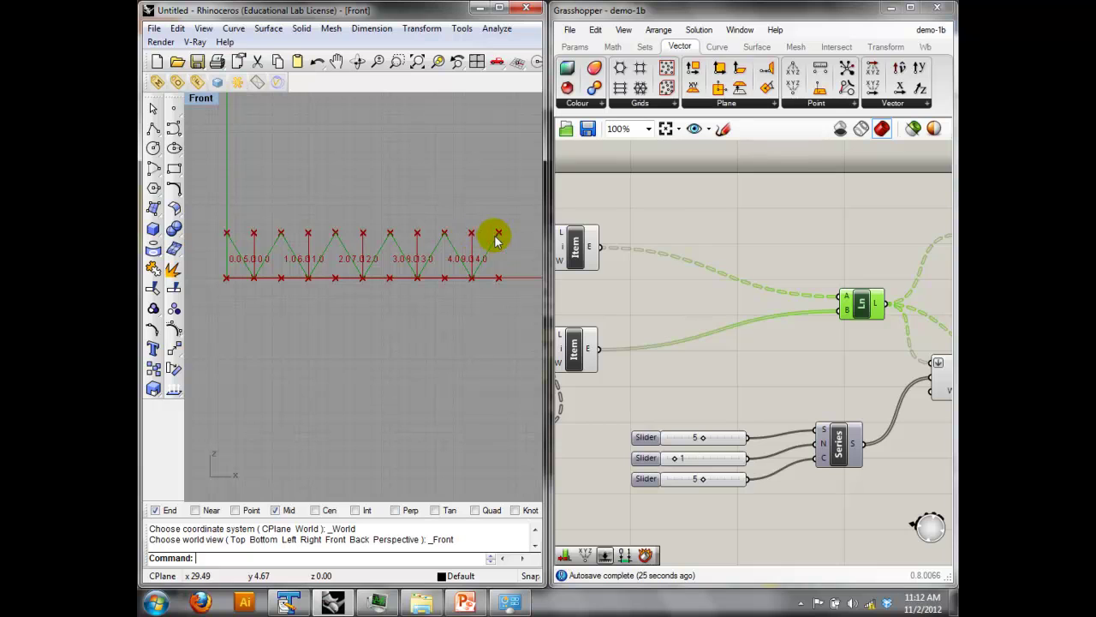
# Select the Text Tag and examine the order of the numbers along the complete set of truss lines.
pyautogui.moveTo(947, 308); pyautogui.dragTo(565, 296, button='right')
pyautogui.click(848, 253)
pyautogui.click(244, 263)
pyautogui.scroll(4, 243, 265)
pyautogui.moveTo(239, 271); pyautogui.dragTo(293, 295, button='right')
pyautogui.moveTo(444, 285); pyautogui.dragTo(369, 290, button='right')
pyautogui.moveTo(505, 282); pyautogui.dragTo(385, 289, button='right')
pyautogui.moveTo(678, 296); pyautogui.dragTo(842, 264, button='right')
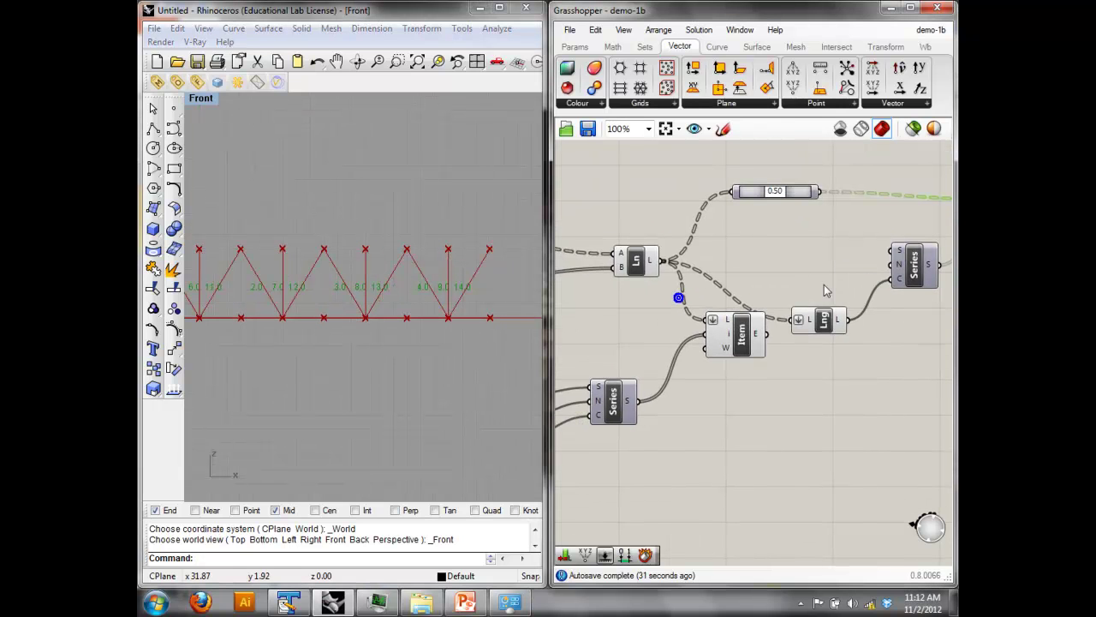
# Move the List Item component down, clear of the List Length and Series components that feed the tags.
pyautogui.click(743, 340)
pyautogui.moveTo(744, 340); pyautogui.dragTo(829, 431)
pyautogui.moveTo(831, 430); pyautogui.dragTo(771, 390, button='right')
pyautogui.moveTo(773, 393); pyautogui.dragTo(866, 398)
pyautogui.moveTo(859, 308)
pyautogui.mouseDown(button='right')
pyautogui.moveTo(779, 316)
pyautogui.moveTo(785, 324)
pyautogui.mouseUp(button='right')
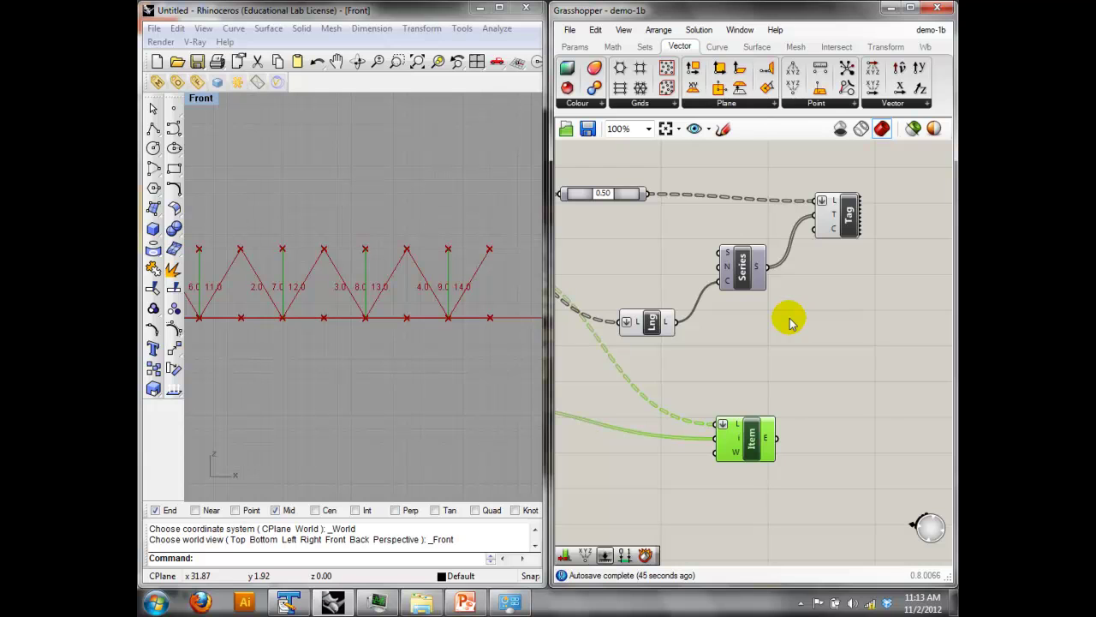
# Copy the List Item together with its Series and three sliders, and place the copy directly below the original.
pyautogui.moveTo(730, 339); pyautogui.dragTo(818, 201, button='right')
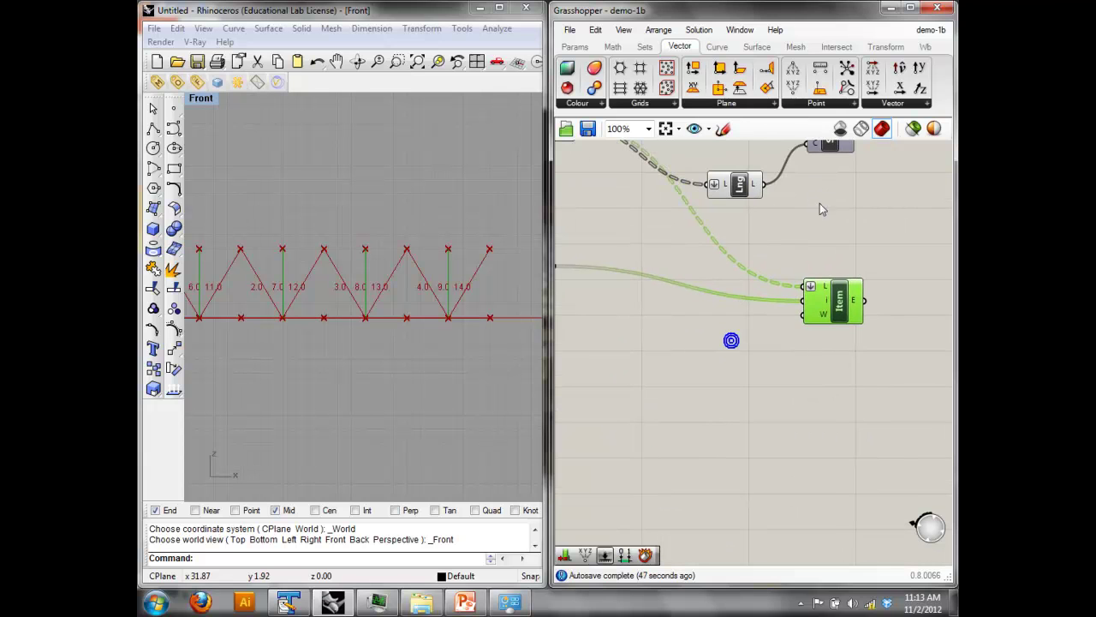
pyautogui.moveTo(835, 297); pyautogui.dragTo(887, 340, button='right')
pyautogui.scroll(-1, 888, 340)
pyautogui.keyDown('shift'); pyautogui.click(625, 298); pyautogui.keyUp('shift')
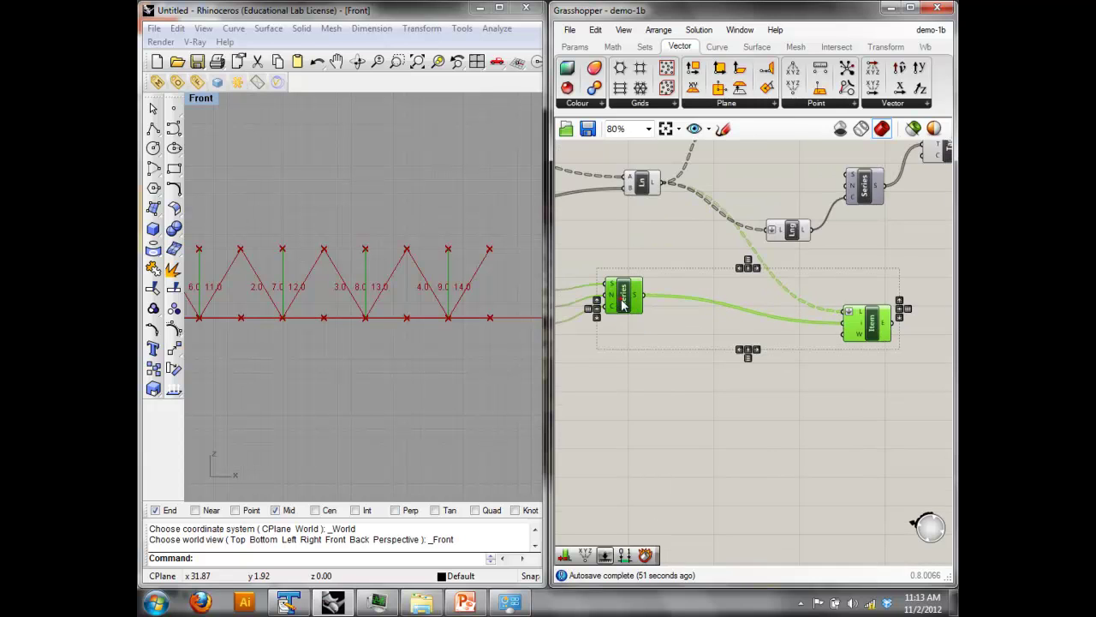
pyautogui.moveTo(673, 328); pyautogui.dragTo(723, 333, button='right')
pyautogui.click(835, 398)
pyautogui.scroll(-1, 901, 435)
pyautogui.moveTo(903, 435); pyautogui.dragTo(852, 411, button='right')
pyautogui.moveTo(876, 402); pyautogui.dragTo(569, 278)
pyautogui.moveTo(588, 294); pyautogui.dragTo(614, 296, button='right')
pyautogui.click(613, 300)
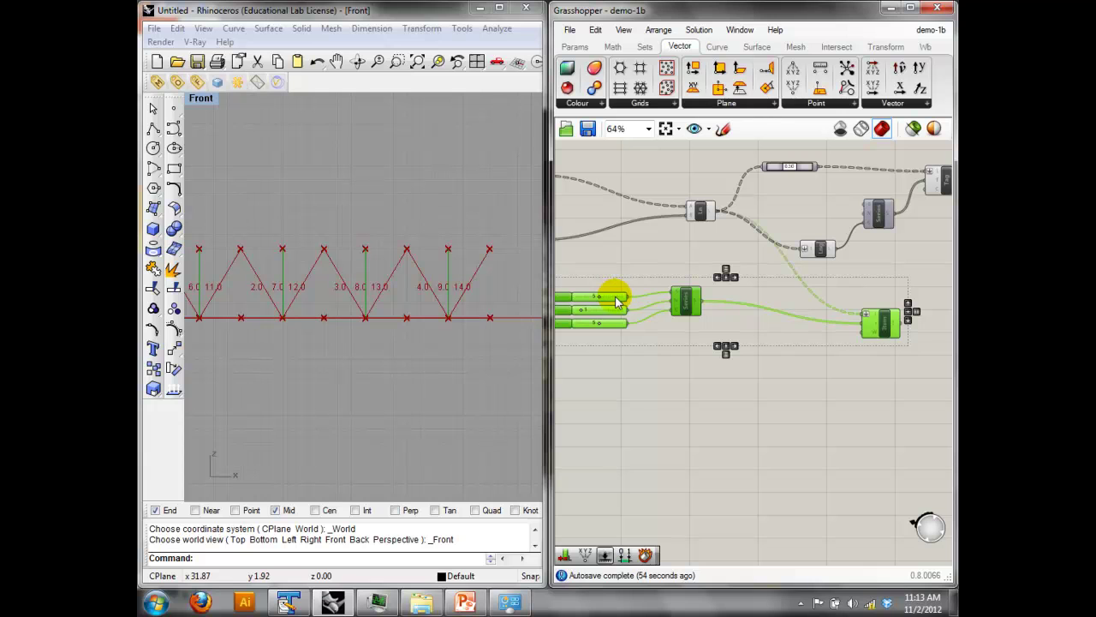
pyautogui.hotkey('ctrl', 'c')
pyautogui.hotkey('ctrl', 'v')
pyautogui.moveTo(871, 343); pyautogui.dragTo(883, 406)
# Paste a second copy of the List Item, Series and slider group below the first copy.
pyautogui.hotkey('ctrl', 'c')
pyautogui.hotkey('ctrl', 'v')
pyautogui.click(887, 448)
pyautogui.moveTo(916, 437); pyautogui.dragTo(902, 440, button='right')
pyautogui.scroll(3, 900, 403)
pyautogui.moveTo(818, 294)
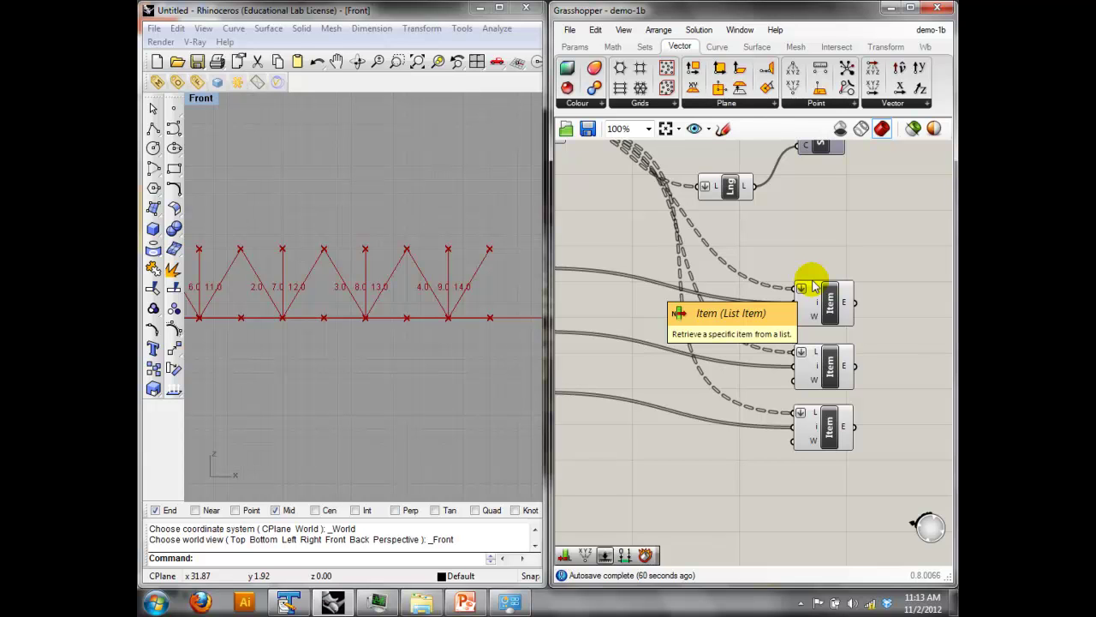
# Duplicate the panel that lists the Series indices and place the copy near the Line component.
pyautogui.scroll(-2, 750, 264)
pyautogui.moveTo(673, 225); pyautogui.dragTo(895, 351, button='right')
pyautogui.scroll(1, 686, 307)
pyautogui.moveTo(679, 305); pyautogui.dragTo(801, 350, button='right')
pyautogui.scroll(2, 732, 341)
pyautogui.click(651, 351)
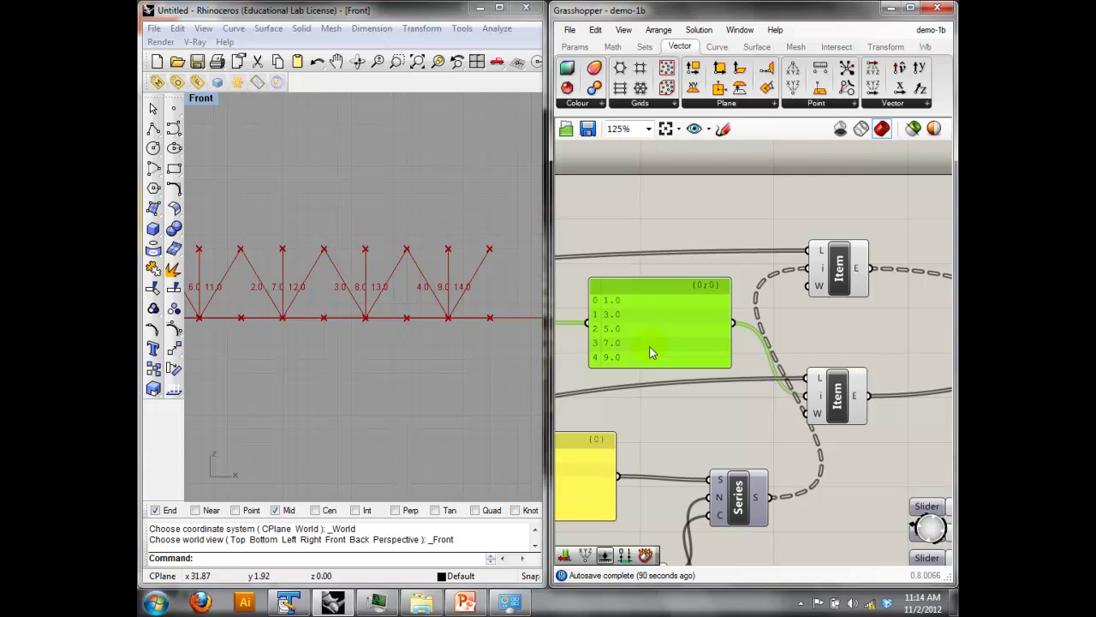
pyautogui.click(707, 187)
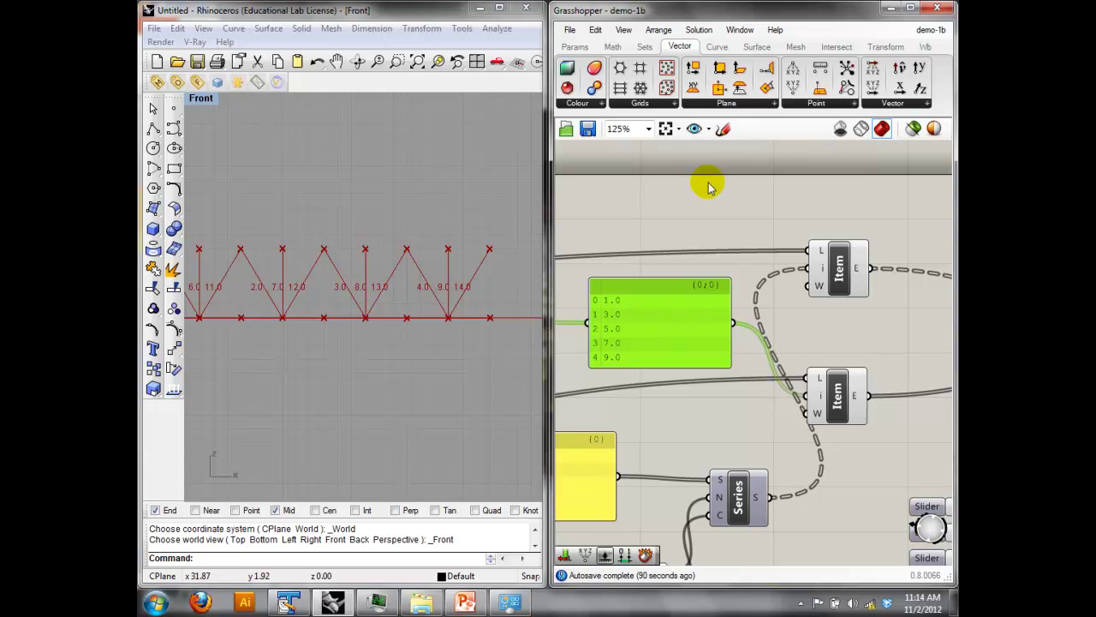
pyautogui.moveTo(837, 420); pyautogui.dragTo(778, 393, button='right')
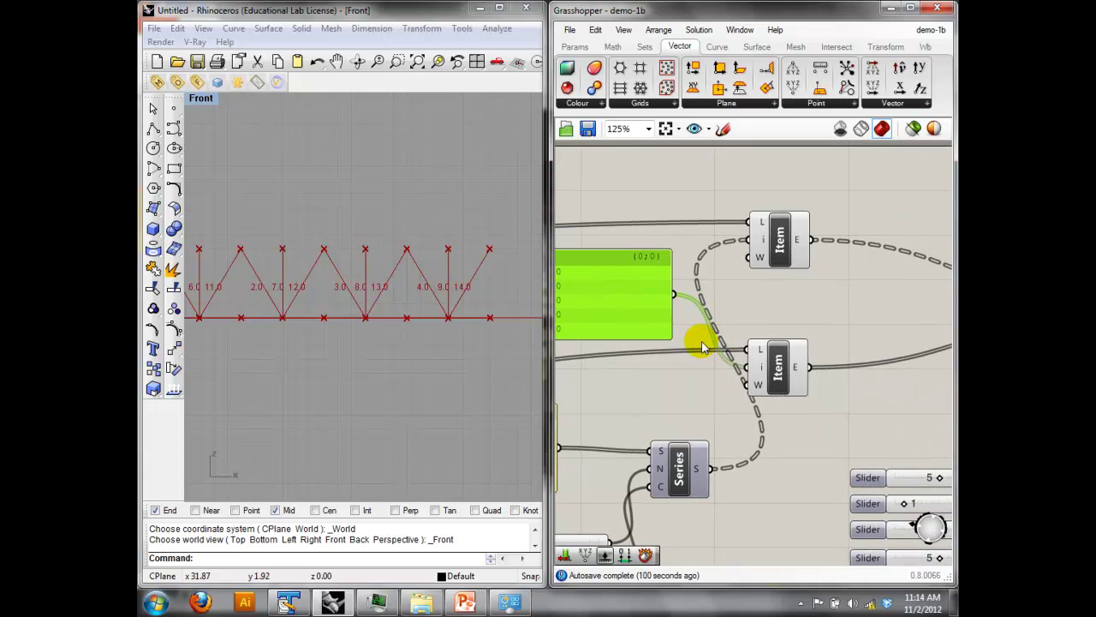
pyautogui.hotkey('ctrl', 'v')
pyautogui.moveTo(648, 319); pyautogui.dragTo(827, 352)
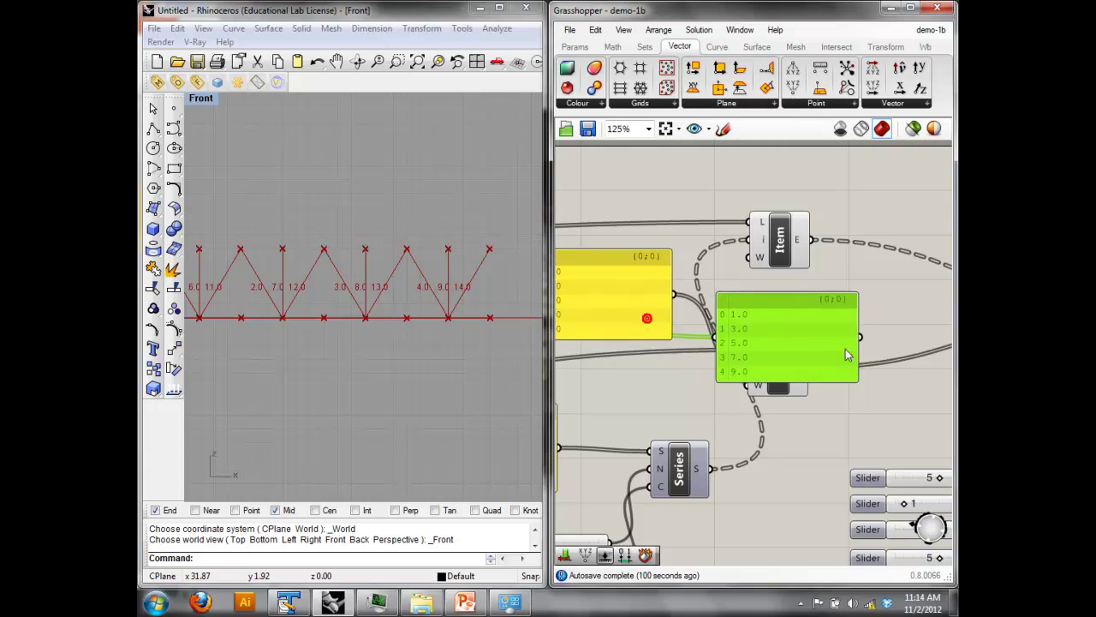
pyautogui.moveTo(849, 347); pyautogui.dragTo(607, 320, button='right')
pyautogui.scroll(-2, 603, 327)
pyautogui.scroll(-3, 686, 347)
pyautogui.moveTo(732, 355); pyautogui.dragTo(713, 343, button='right')
pyautogui.moveTo(612, 309); pyautogui.dragTo(738, 290)
# Feed the Line component's output into the copied panel and enlarge the panel to list the lines of every branch.
pyautogui.scroll(4, 758, 294)
pyautogui.scroll(1, 737, 322)
pyautogui.moveTo(675, 331); pyautogui.dragTo(652, 233)
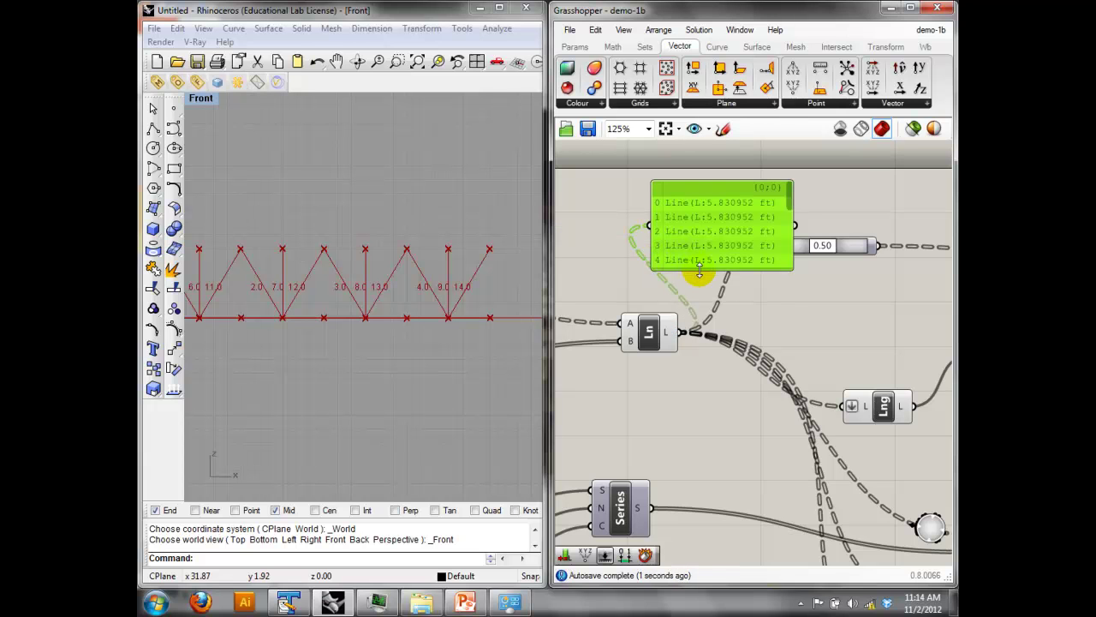
pyautogui.moveTo(705, 269); pyautogui.dragTo(707, 450)
pyautogui.moveTo(760, 192); pyautogui.dragTo(799, 187)
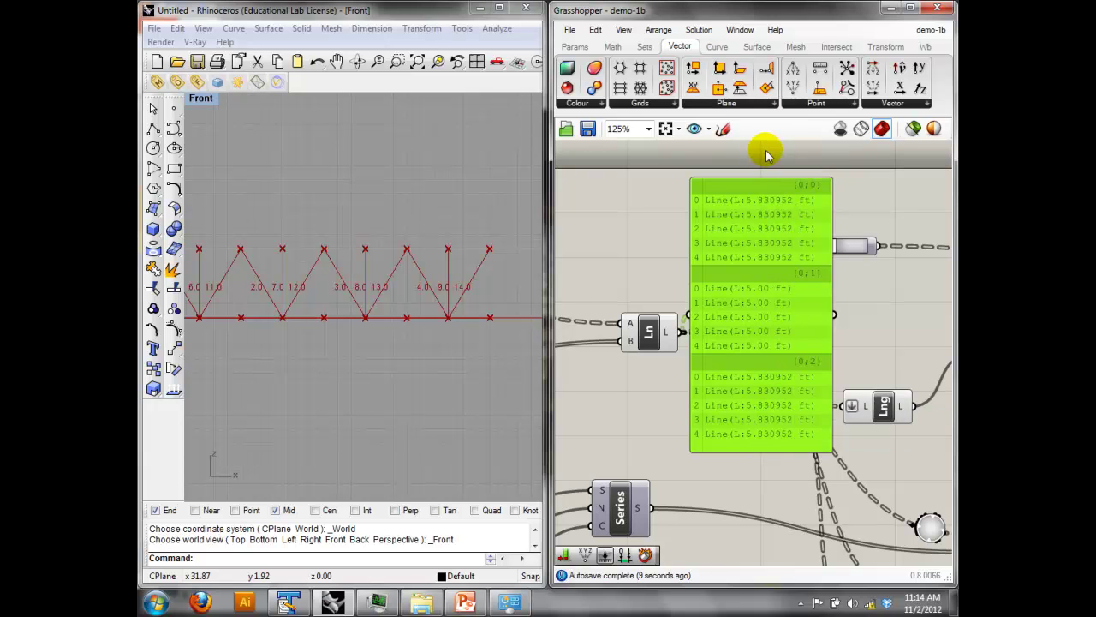
pyautogui.moveTo(772, 344); pyautogui.dragTo(764, 299)
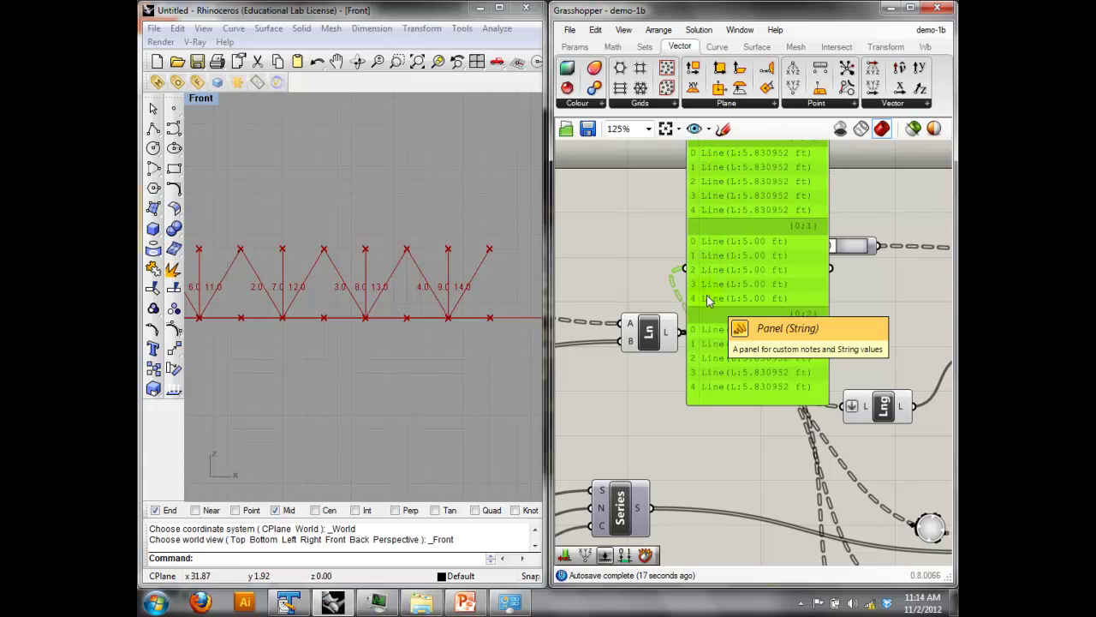
pyautogui.moveTo(786, 284); pyautogui.dragTo(724, 284, button='right')
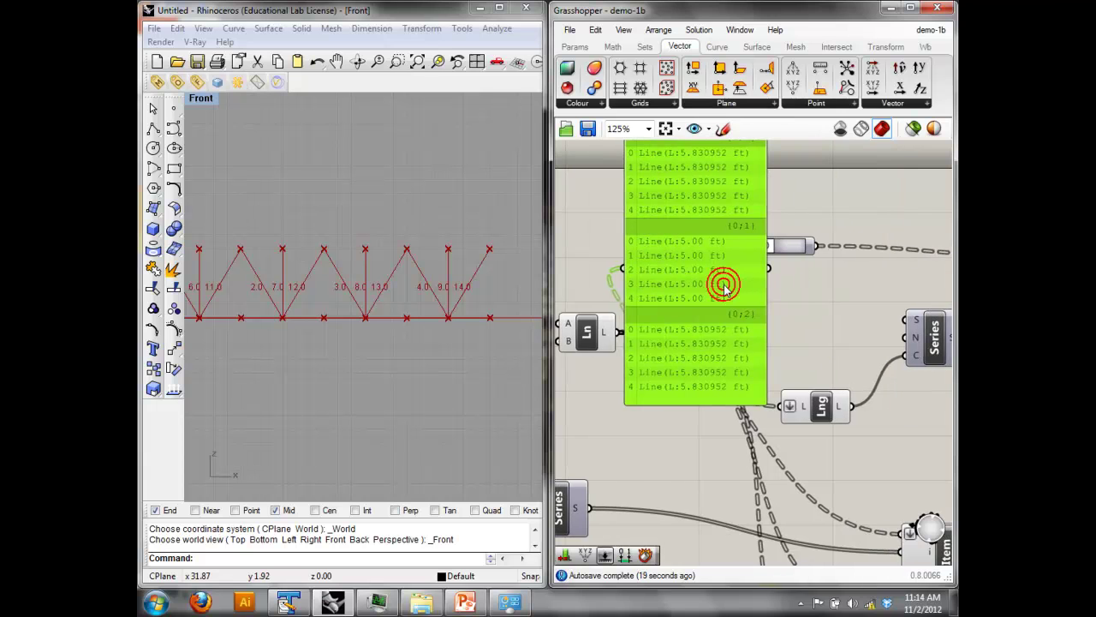
pyautogui.scroll(-3, 725, 286)
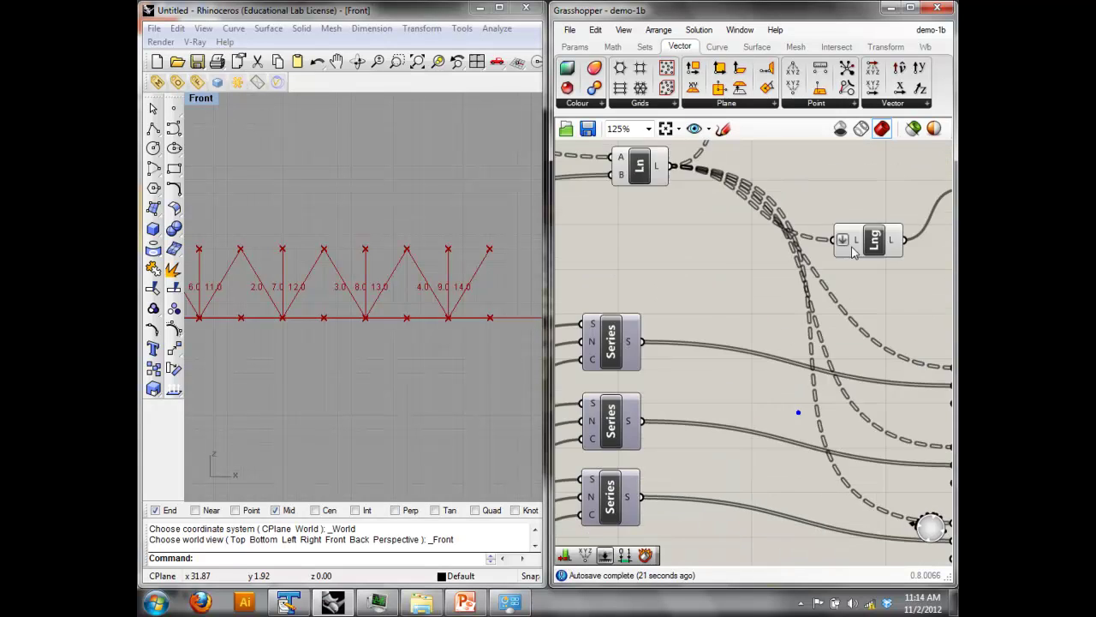
# Move the three List Item components closer to their Series components.
pyautogui.moveTo(750, 375)
pyautogui.mouseDown(button='right')
pyautogui.moveTo(758, 334)
pyautogui.moveTo(702, 311)
pyautogui.mouseUp(button='right')
pyautogui.moveTo(905, 454); pyautogui.dragTo(866, 313)
pyautogui.click(868, 308)
pyautogui.moveTo(776, 344); pyautogui.dragTo(844, 360, button='right')
# Set the start value of the second Series to 0 and check which truss lines its List Item picks.
pyautogui.click(837, 323)
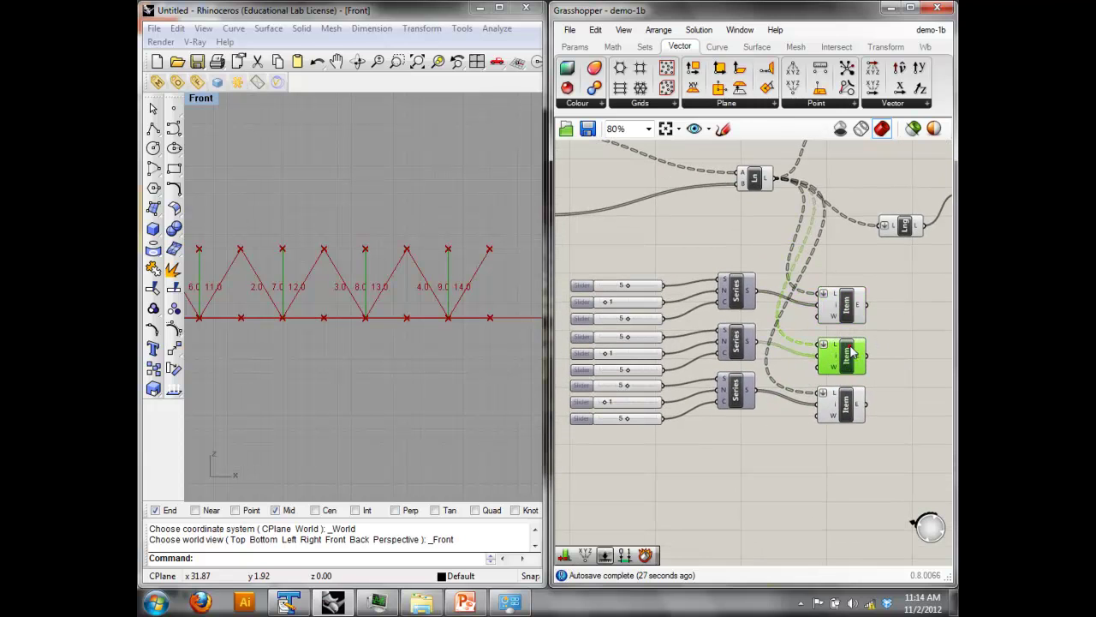
pyautogui.click(850, 347)
pyautogui.moveTo(768, 337); pyautogui.dragTo(850, 346, button='right')
pyautogui.scroll(2, 681, 343)
pyautogui.moveTo(709, 341); pyautogui.dragTo(674, 339)
pyautogui.moveTo(276, 317); pyautogui.dragTo(439, 317, button='right')
pyautogui.rightClick(668, 335)
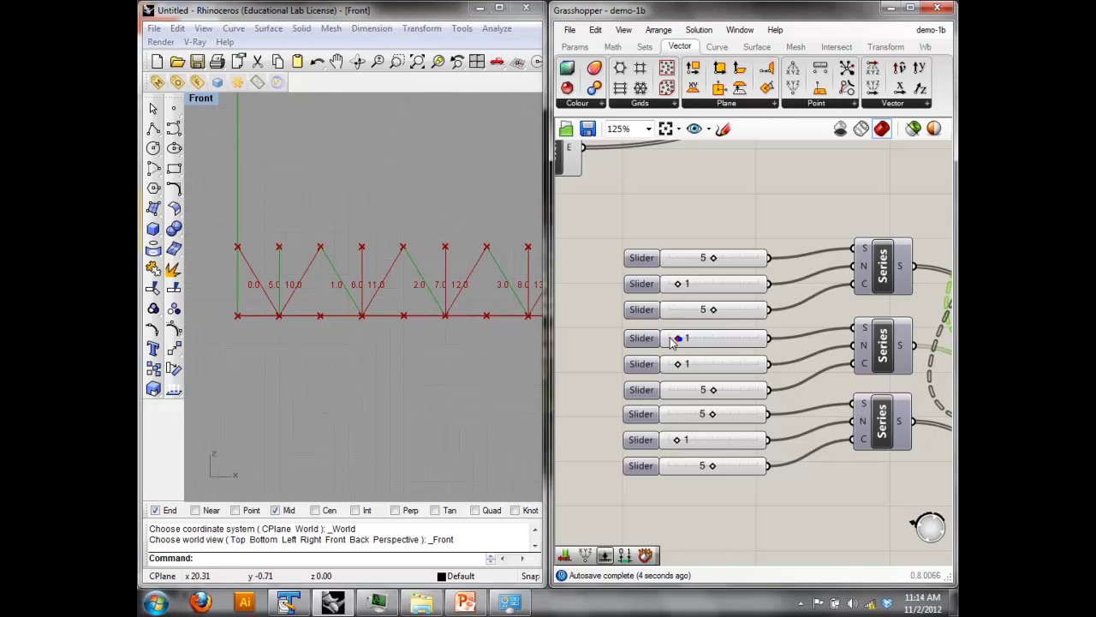
pyautogui.click(656, 337)
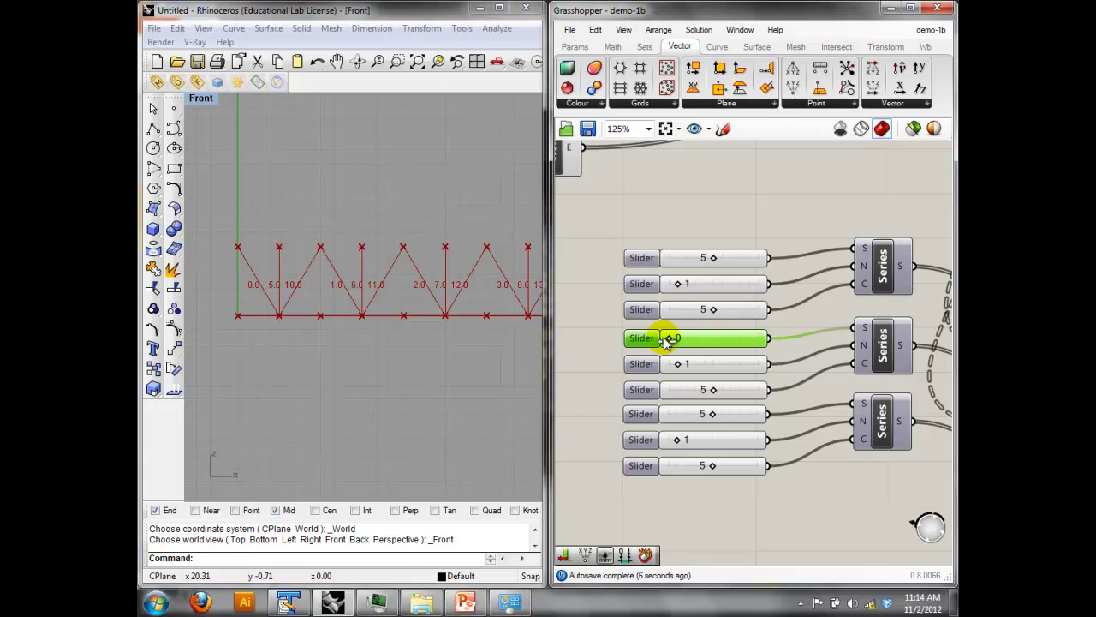
pyautogui.moveTo(844, 362); pyautogui.dragTo(722, 353, button='right')
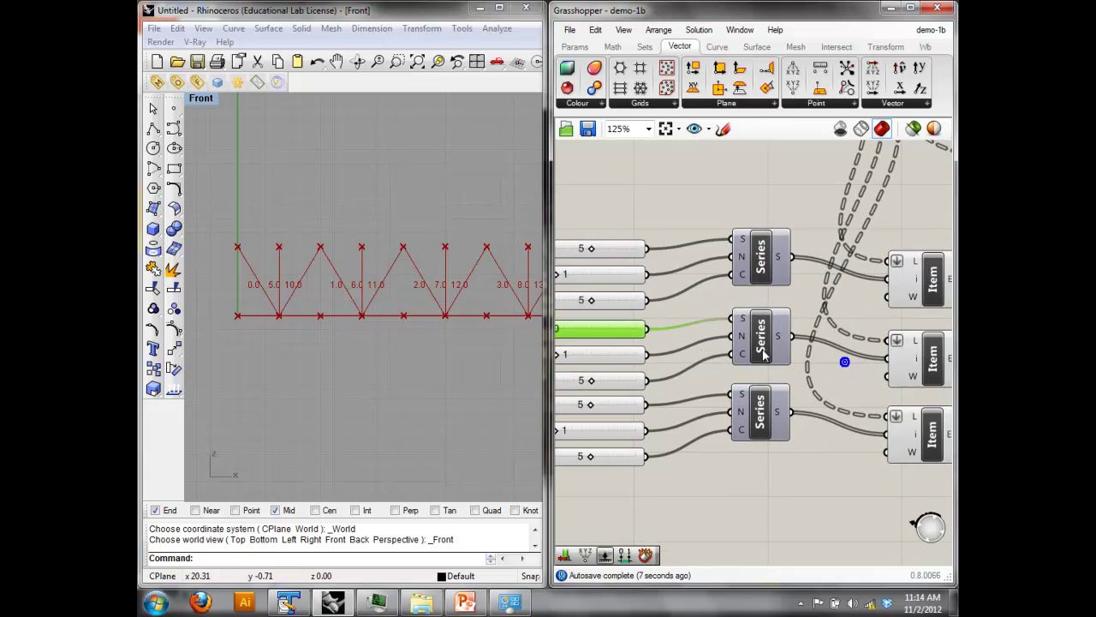
pyautogui.click(916, 356)
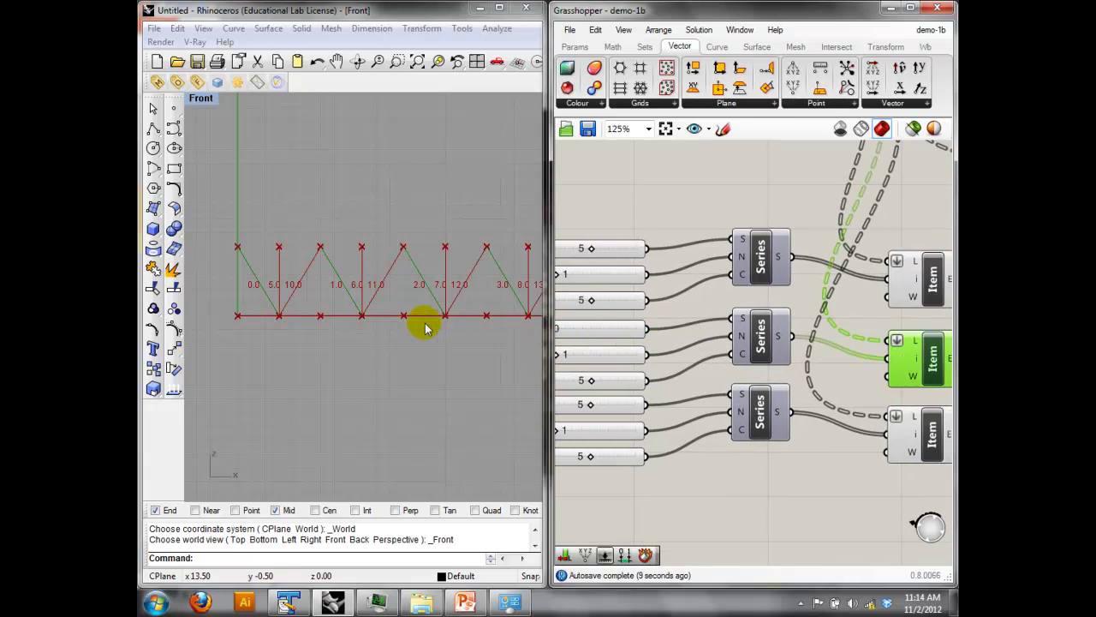
pyautogui.moveTo(427, 322); pyautogui.dragTo(287, 315, button='right')
# Move the third Series group further down and set its start so its List Item picks the truss lines numbered 10 to 14.
pyautogui.moveTo(637, 371); pyautogui.dragTo(691, 330, button='right')
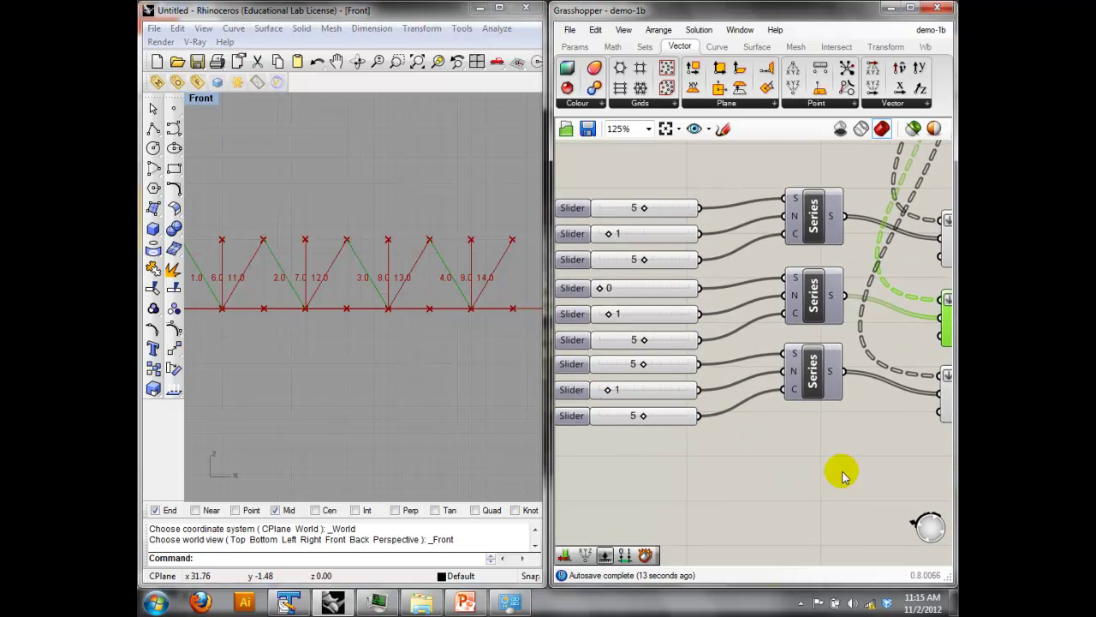
pyautogui.scroll(-1, 831, 466)
pyautogui.moveTo(913, 442); pyautogui.dragTo(611, 354)
pyautogui.moveTo(615, 354); pyautogui.dragTo(651, 400)
pyautogui.click(623, 378)
pyautogui.scroll(2, 608, 391)
pyautogui.moveTo(776, 443); pyautogui.dragTo(610, 417, button='right')
pyautogui.click(859, 394)
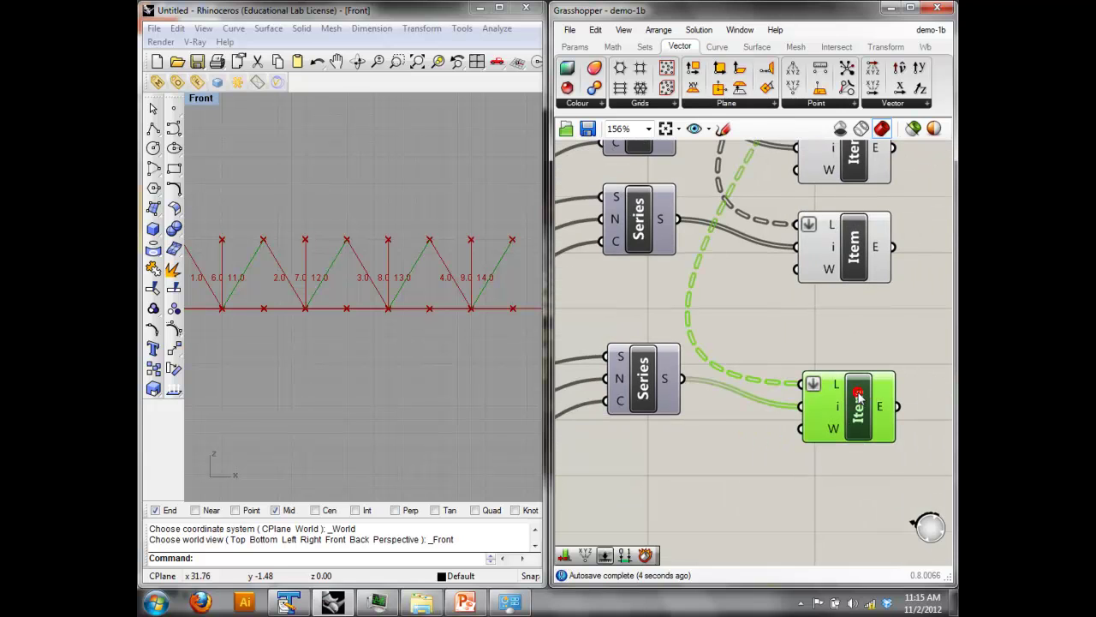
# Check which set of truss lines each of the three List Item components picks.
pyautogui.moveTo(444, 333); pyautogui.dragTo(493, 335, button='right')
pyautogui.moveTo(833, 239); pyautogui.dragTo(822, 300, button='right')
pyautogui.click(842, 208)
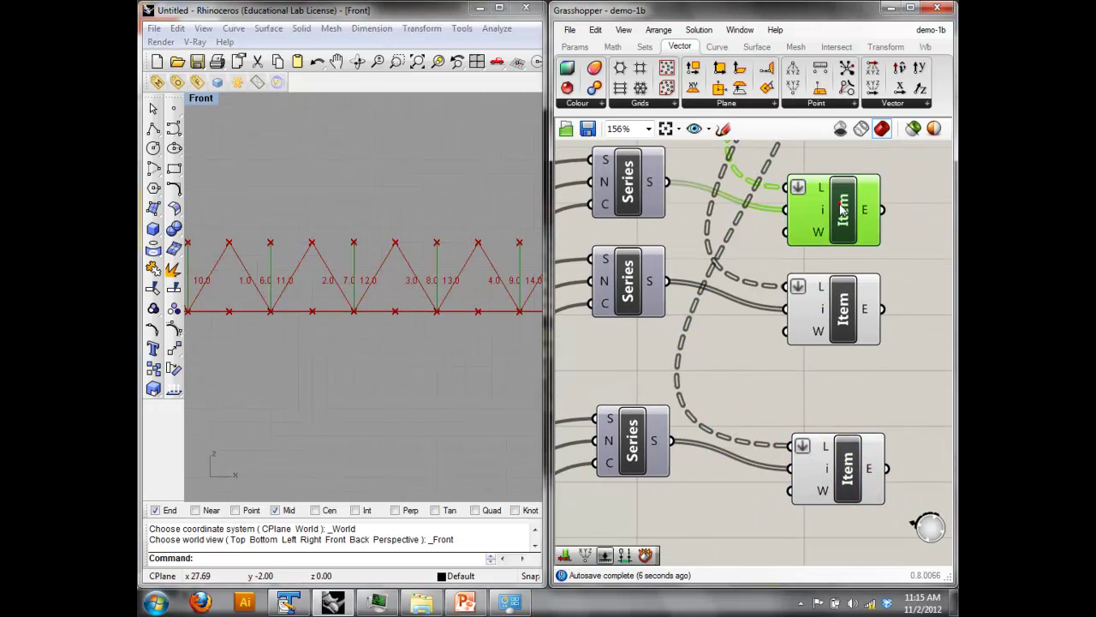
pyautogui.click(792, 286)
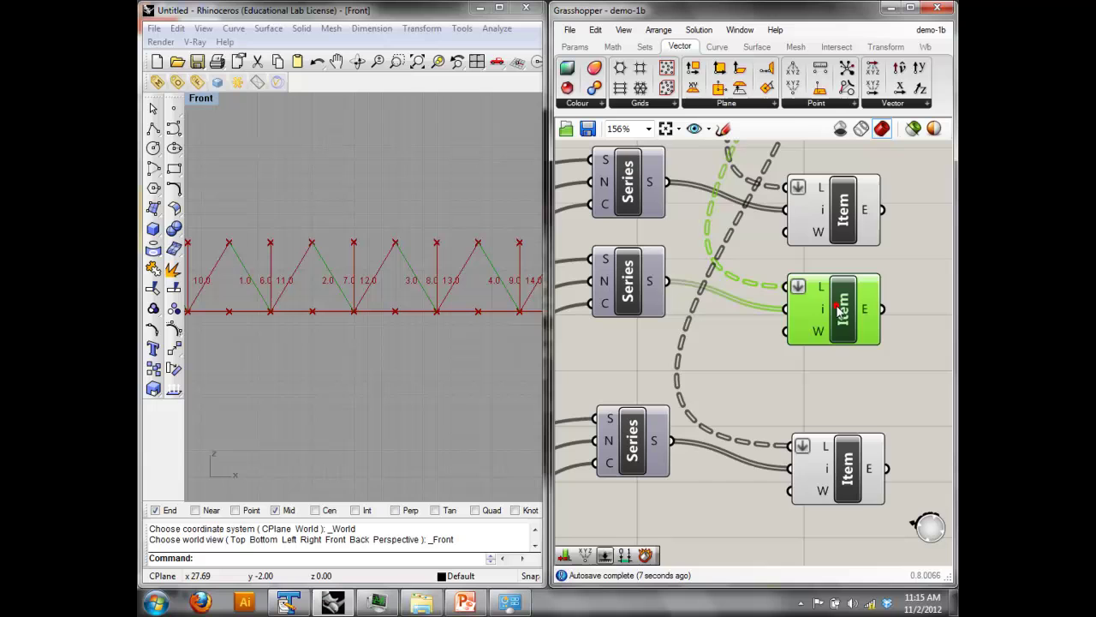
pyautogui.click(865, 469)
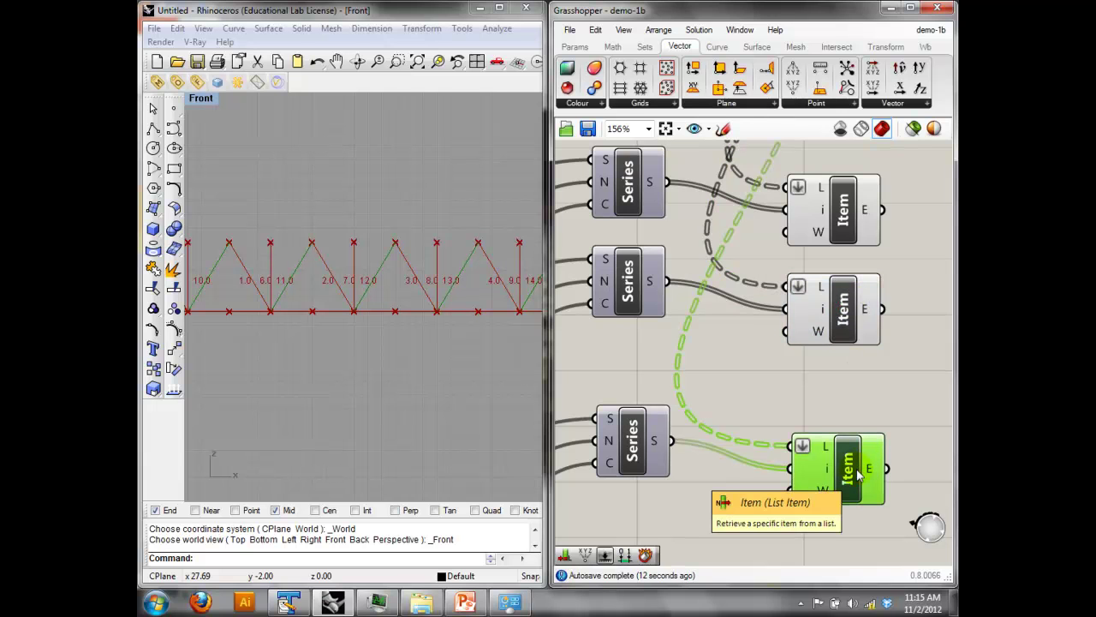
# Add a Divide Curve component and feed the first List Item's output into its curve input.
pyautogui.moveTo(878, 375); pyautogui.dragTo(640, 374, button='right')
pyautogui.doubleClick(811, 311)
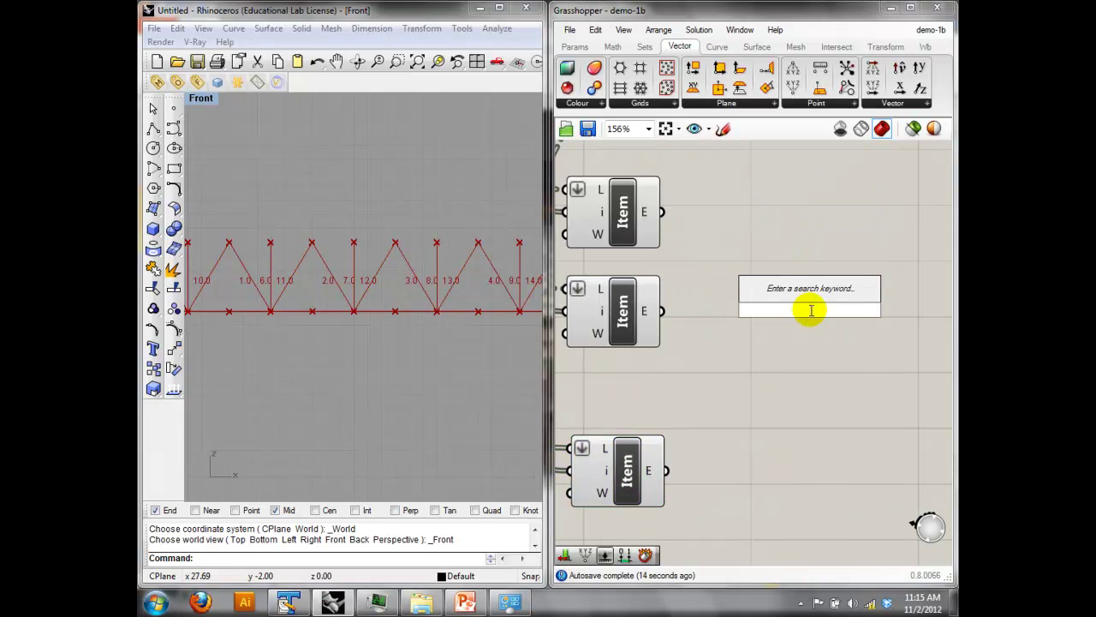
pyautogui.write('div')
pyautogui.click(788, 273)
pyautogui.moveTo(808, 306); pyautogui.dragTo(771, 227)
pyautogui.moveTo(660, 212); pyautogui.dragTo(818, 231)
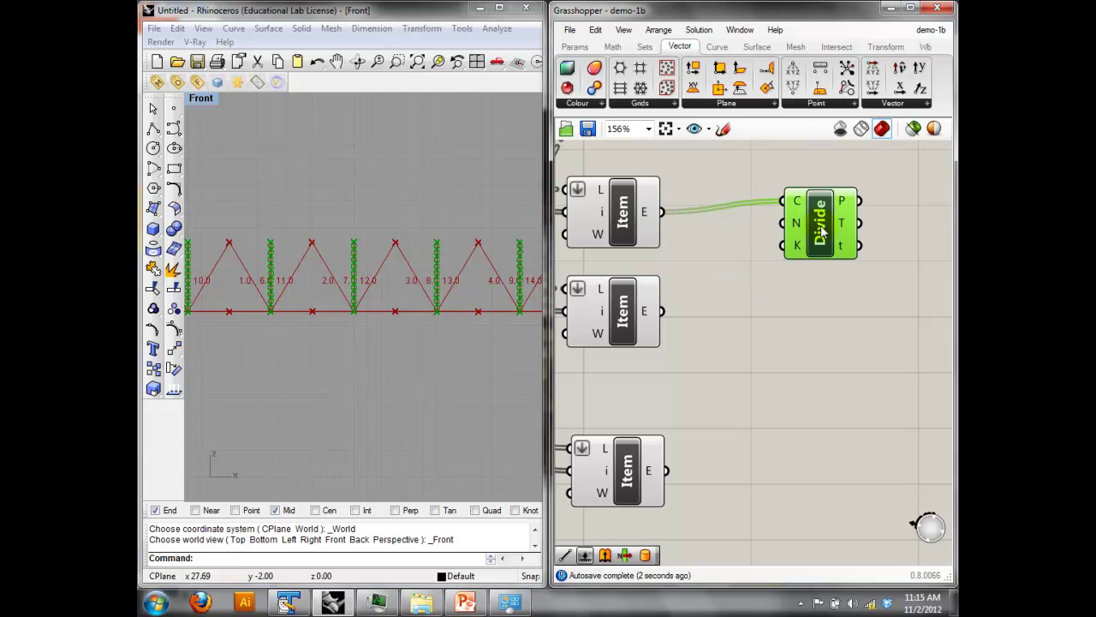
# Duplicate the Divide Curve component and connect the second List Item's output to the copy's curve input.
pyautogui.keyDown('alt'); pyautogui.moveTo(825, 230); pyautogui.dragTo(826, 334); pyautogui.keyUp('alt')
pyautogui.moveTo(661, 310); pyautogui.dragTo(786, 307)
pyautogui.moveTo(734, 406); pyautogui.dragTo(748, 323, button='right')
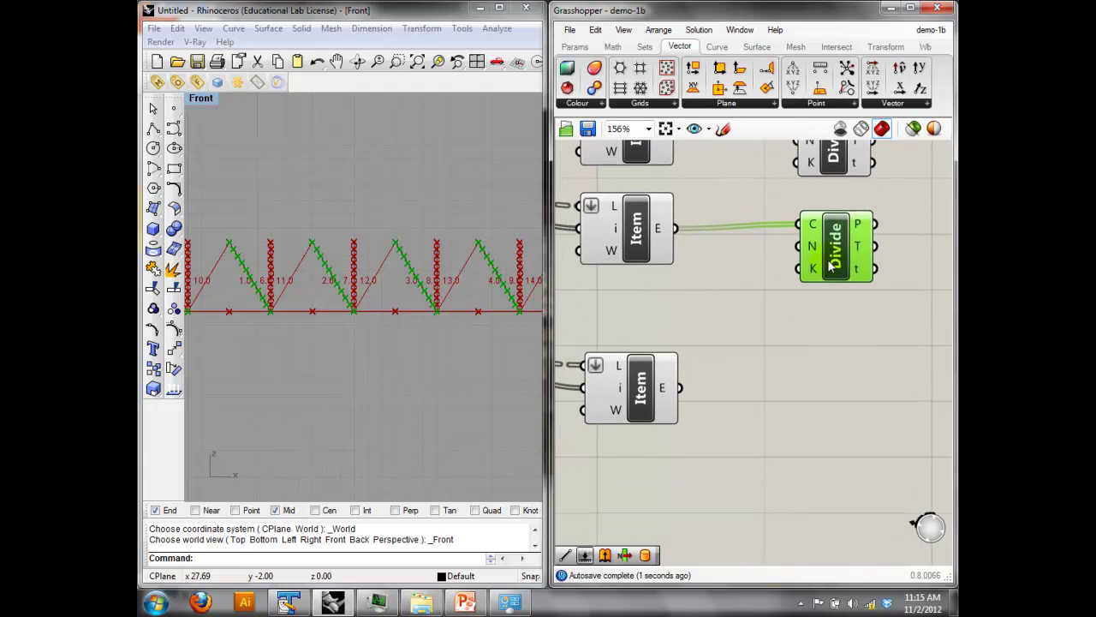
# Duplicate the second Divide Curve component and connect the third List Item's output to the copy's curve input.
pyautogui.keyDown('alt'); pyautogui.moveTo(829, 264); pyautogui.dragTo(830, 418); pyautogui.keyUp('alt')
pyautogui.click(742, 360)
pyautogui.moveTo(680, 387); pyautogui.dragTo(793, 378)
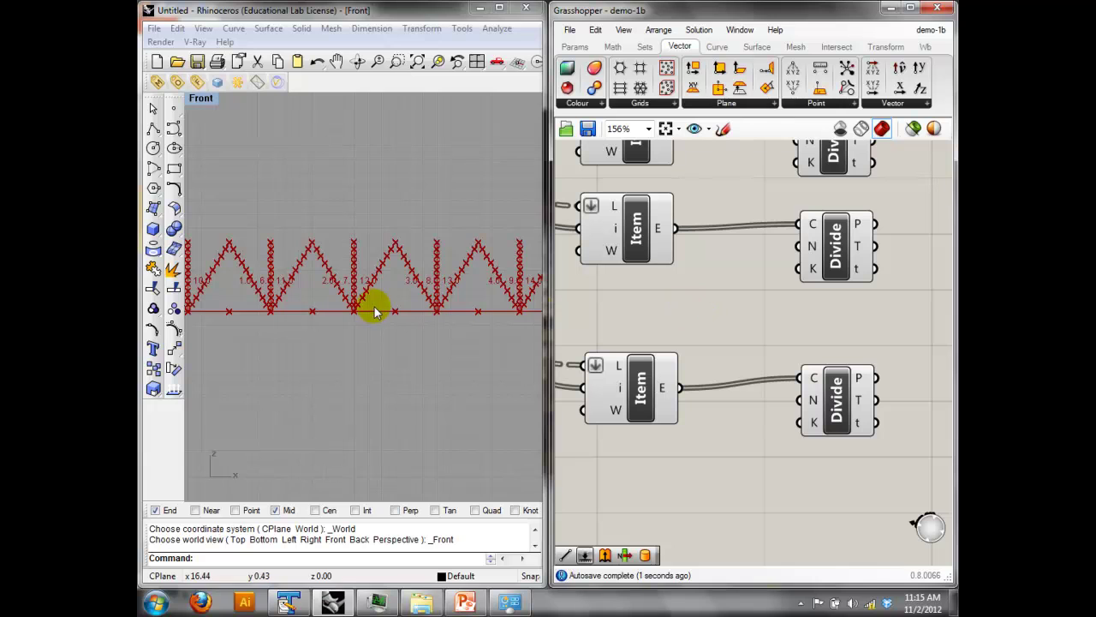
# Check which truss lines each of the three Divide Curve components divides into points.
pyautogui.scroll(-4, 371, 305)
pyautogui.moveTo(369, 303); pyautogui.dragTo(346, 302, button='right')
pyautogui.moveTo(865, 284); pyautogui.dragTo(801, 330, button='right')
pyautogui.click(790, 204)
pyautogui.click(774, 305)
pyautogui.click(767, 400)
pyautogui.click(759, 285)
pyautogui.click(774, 431)
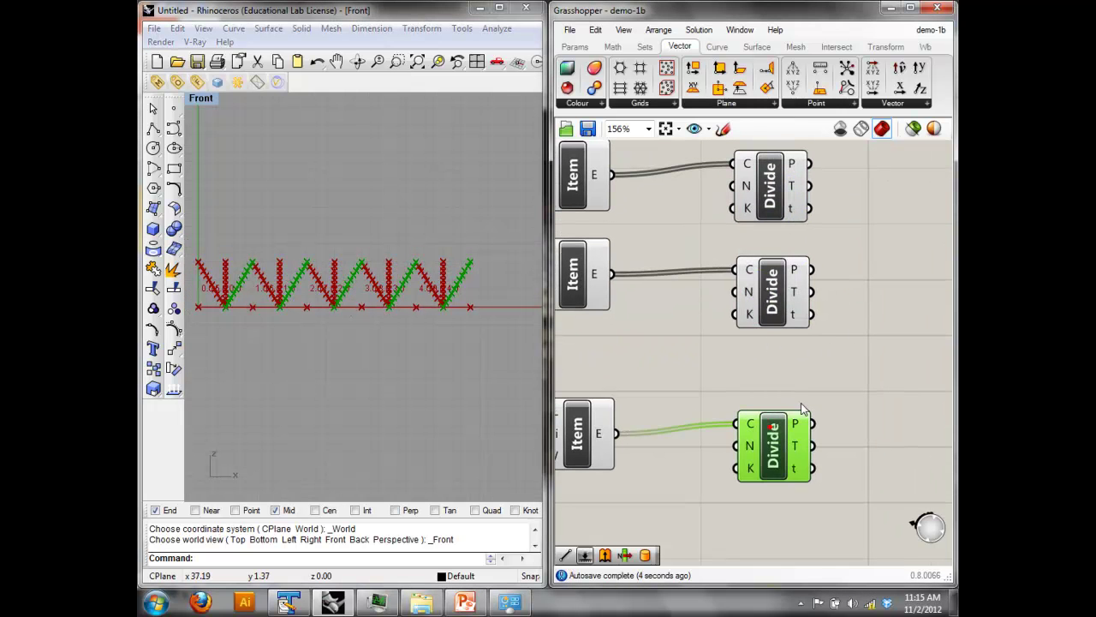
# Add a List Item component beside the Divide Curve group and feed the first Divide Curve's points into its list input.
pyautogui.moveTo(932, 297); pyautogui.dragTo(783, 314, button='right')
pyautogui.doubleClick(811, 298)
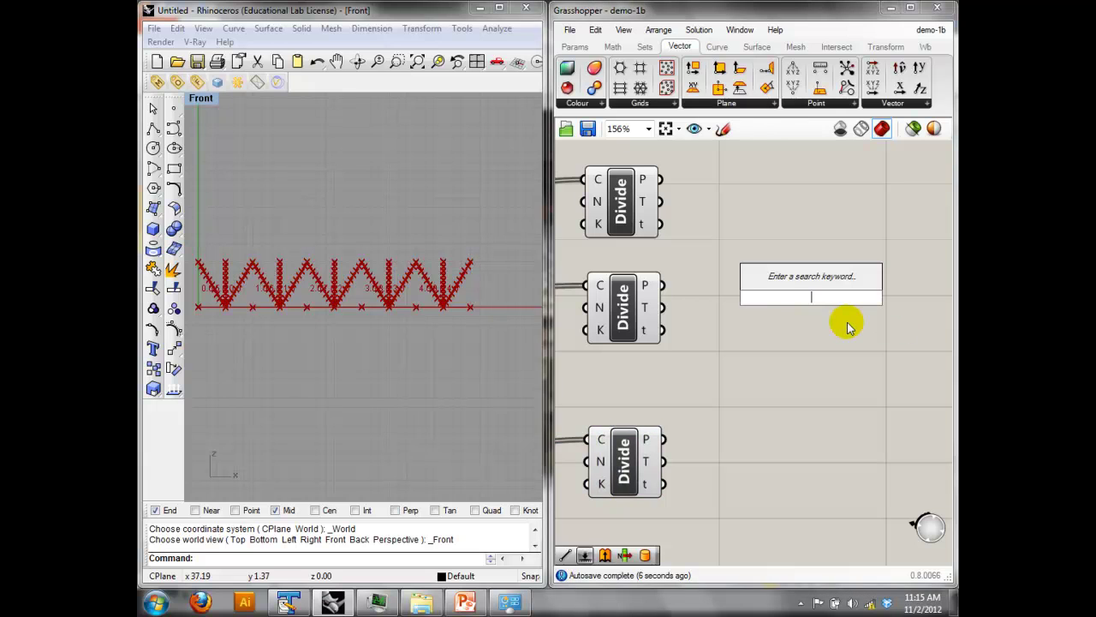
pyautogui.write('p')
pyautogui.press('BackSpace')
pyautogui.write('list')
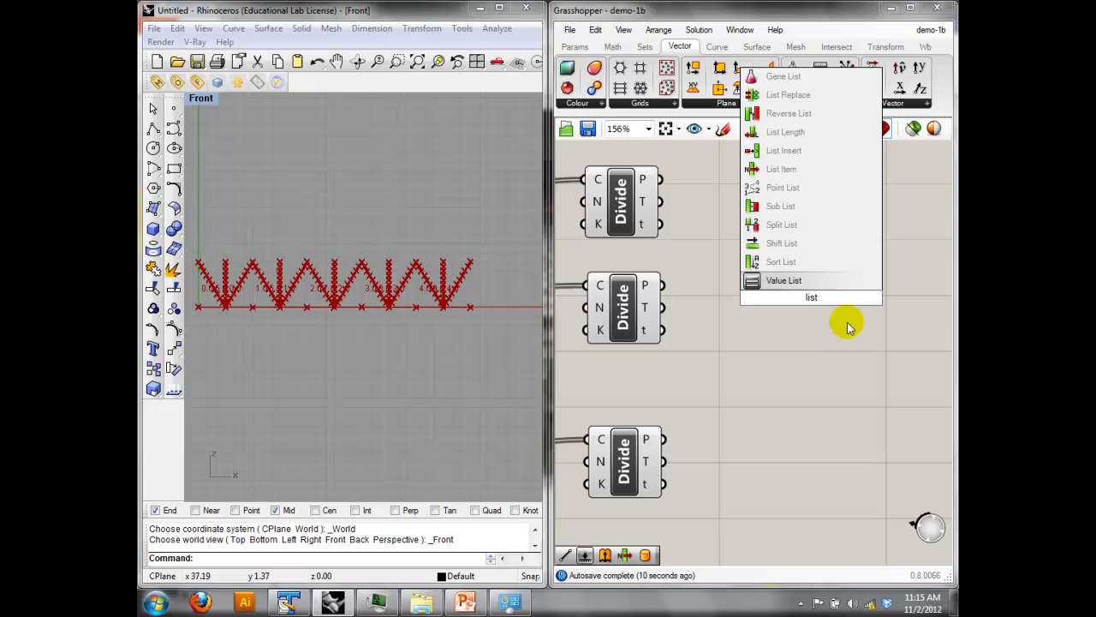
pyautogui.click(789, 182)
pyautogui.moveTo(805, 294); pyautogui.dragTo(801, 240)
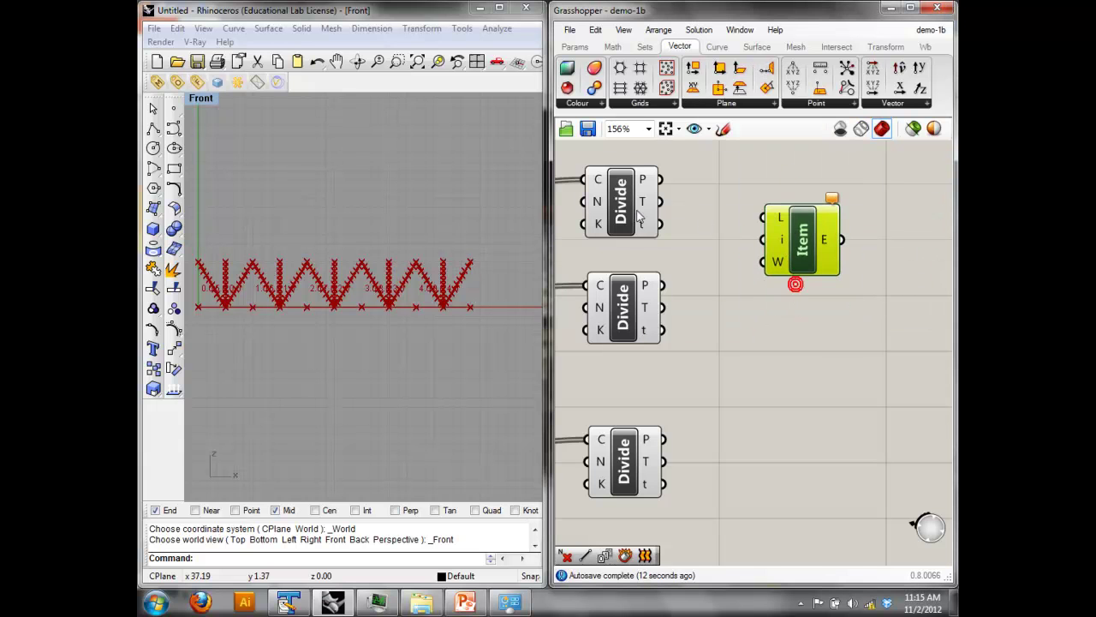
pyautogui.click(617, 206)
pyautogui.moveTo(661, 179); pyautogui.dragTo(813, 219)
# Add a number slider below the new List Item with integer rounding and a maximum of 10.
pyautogui.click(757, 272)
pyautogui.doubleClick(756, 273)
pyautogui.write('slider')
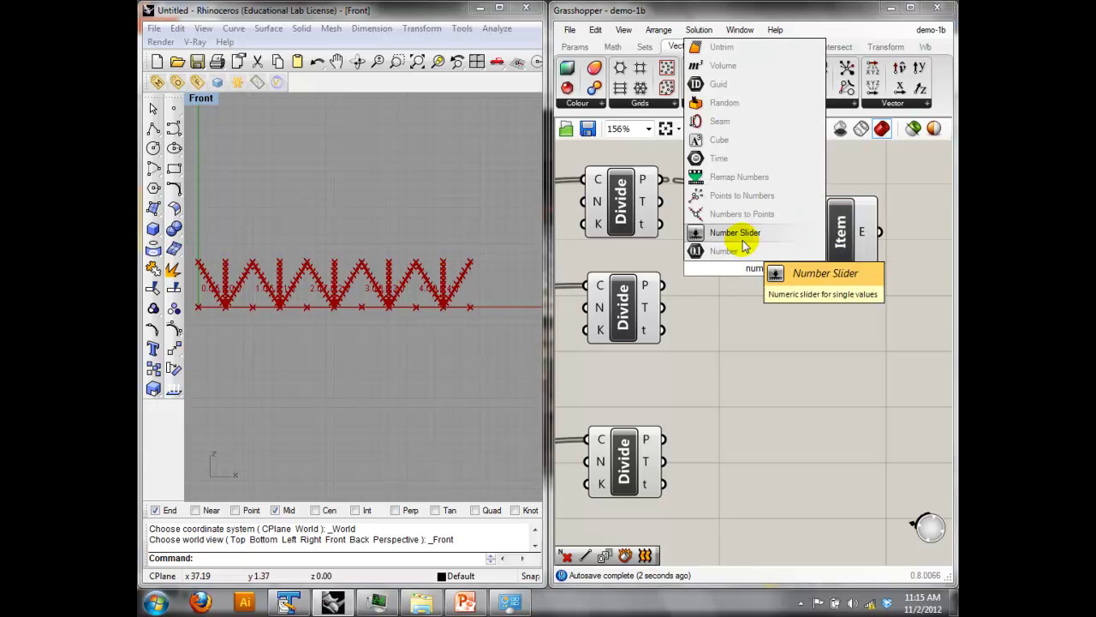
pyautogui.click(746, 238)
pyautogui.click(773, 269)
pyautogui.rightClick(771, 267)
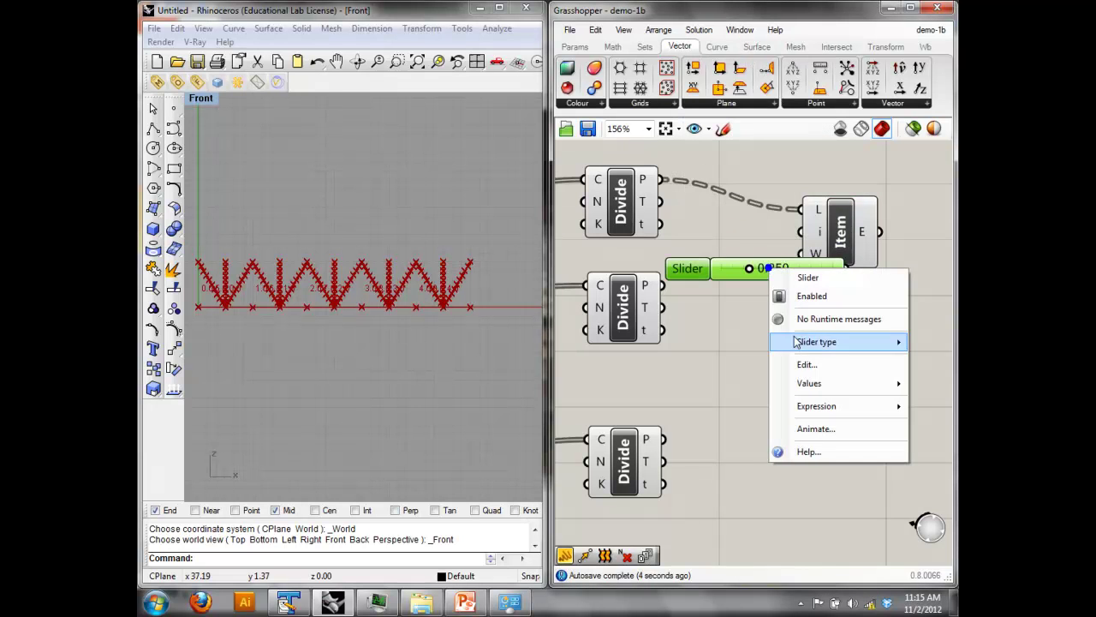
pyautogui.click(800, 362)
pyautogui.click(815, 319)
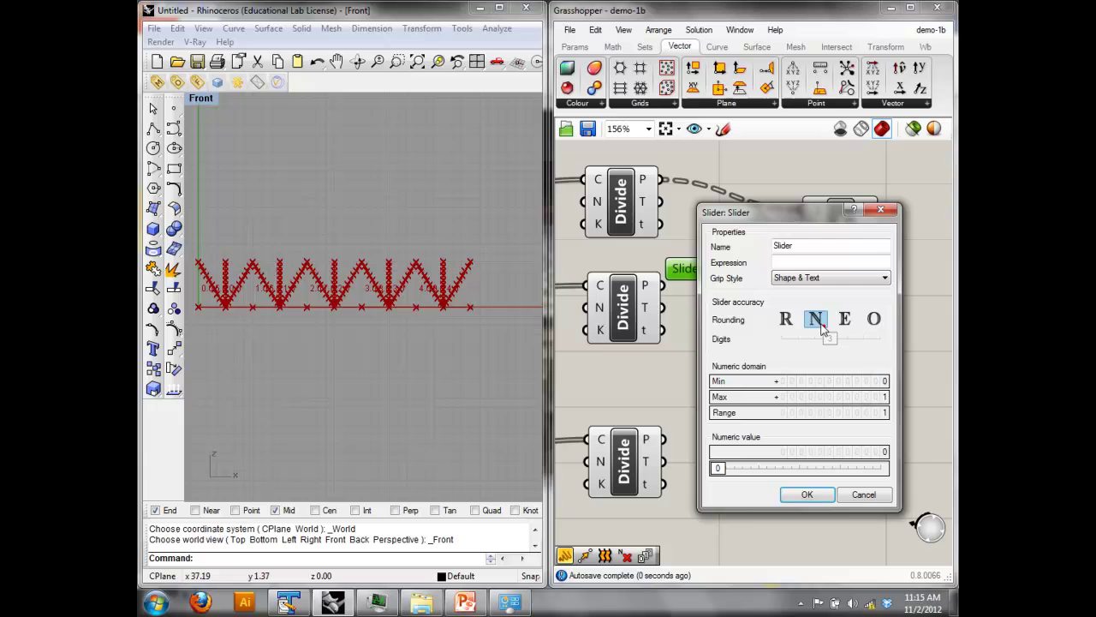
pyautogui.doubleClick(862, 396)
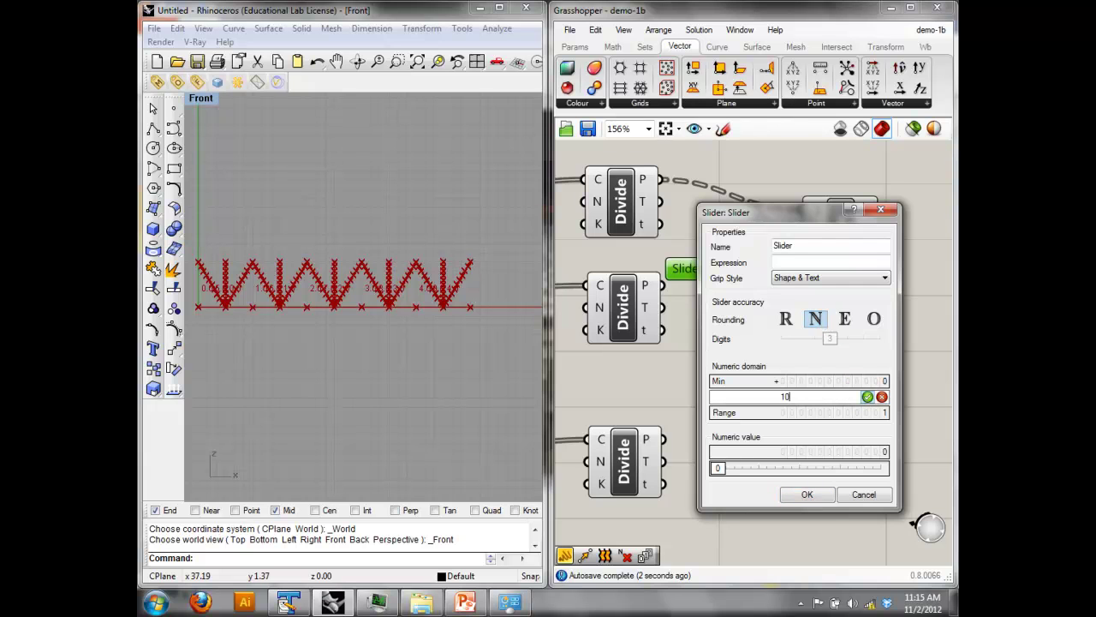
pyautogui.click(867, 397)
pyautogui.click(807, 495)
# Connect the slider to the new List Item's index input and set it to 5.
pyautogui.moveTo(835, 236); pyautogui.dragTo(912, 215)
pyautogui.moveTo(846, 268); pyautogui.dragTo(886, 221)
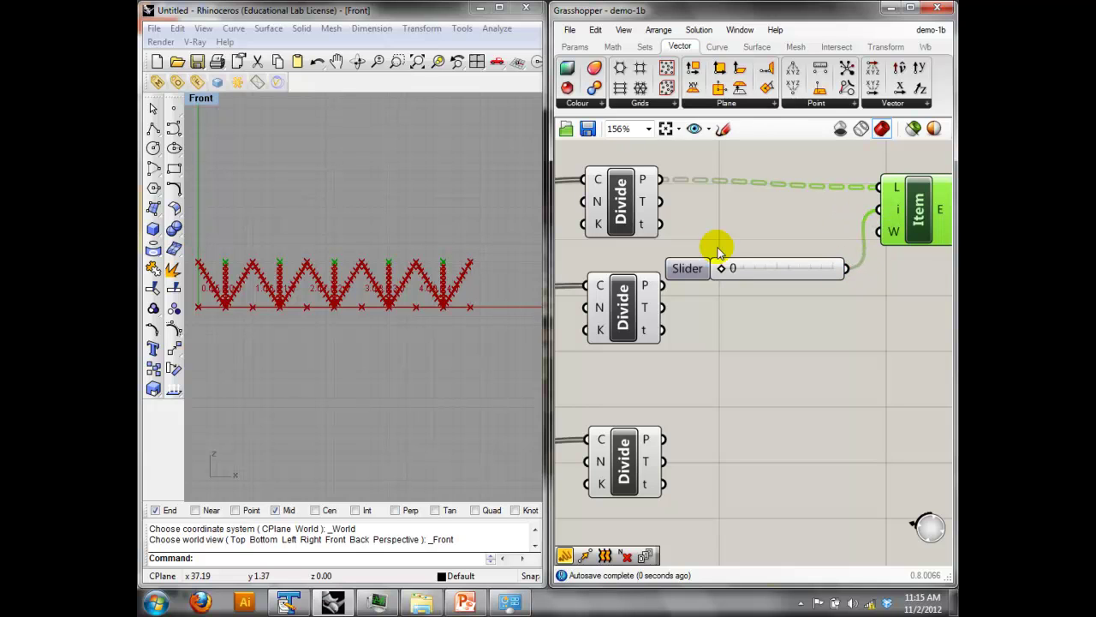
pyautogui.moveTo(721, 269); pyautogui.dragTo(777, 270)
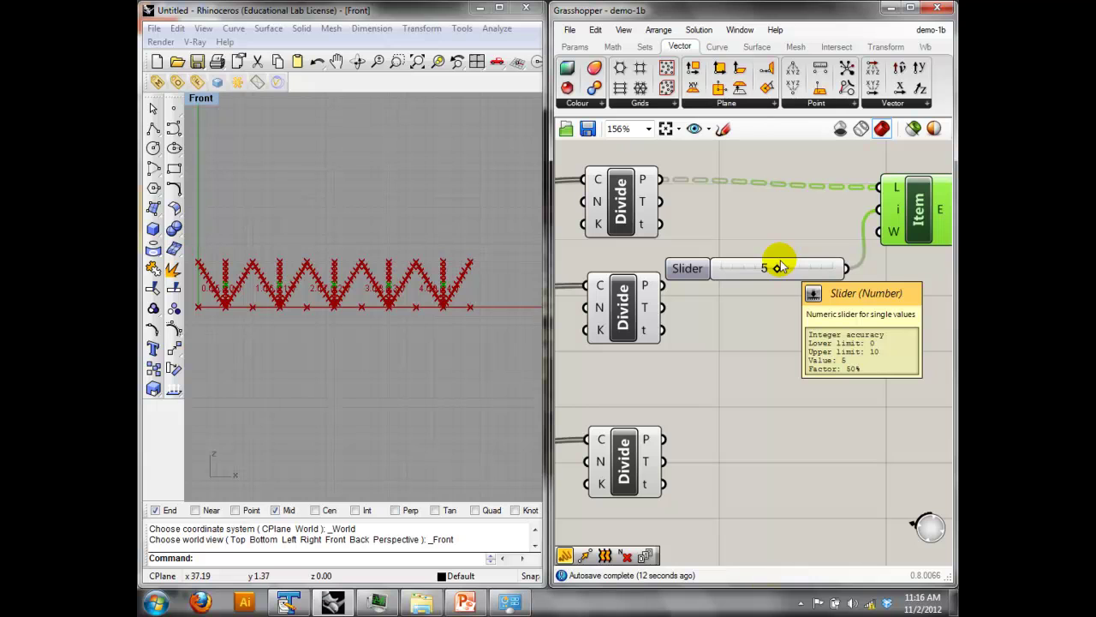
# Duplicate the List Item with its slider, and feed the second Divide Curve's points into the copy's list input.
pyautogui.moveTo(895, 385); pyautogui.dragTo(835, 344, button='right')
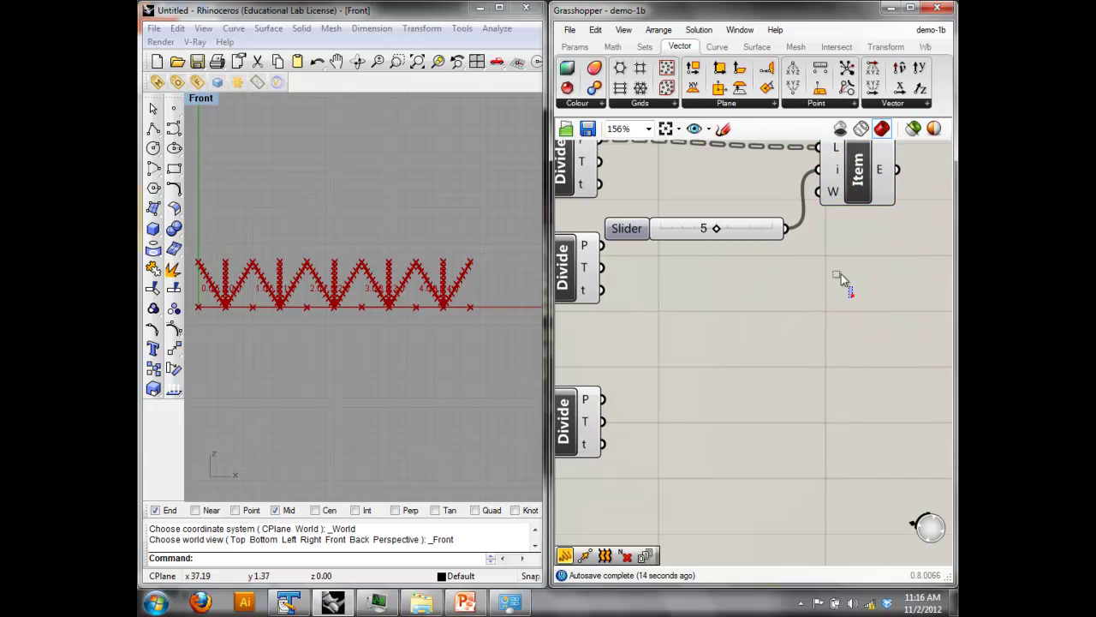
pyautogui.moveTo(853, 297); pyautogui.dragTo(750, 192)
pyautogui.hotkey('ctrl', 'c')
pyautogui.hotkey('ctrl', 'v')
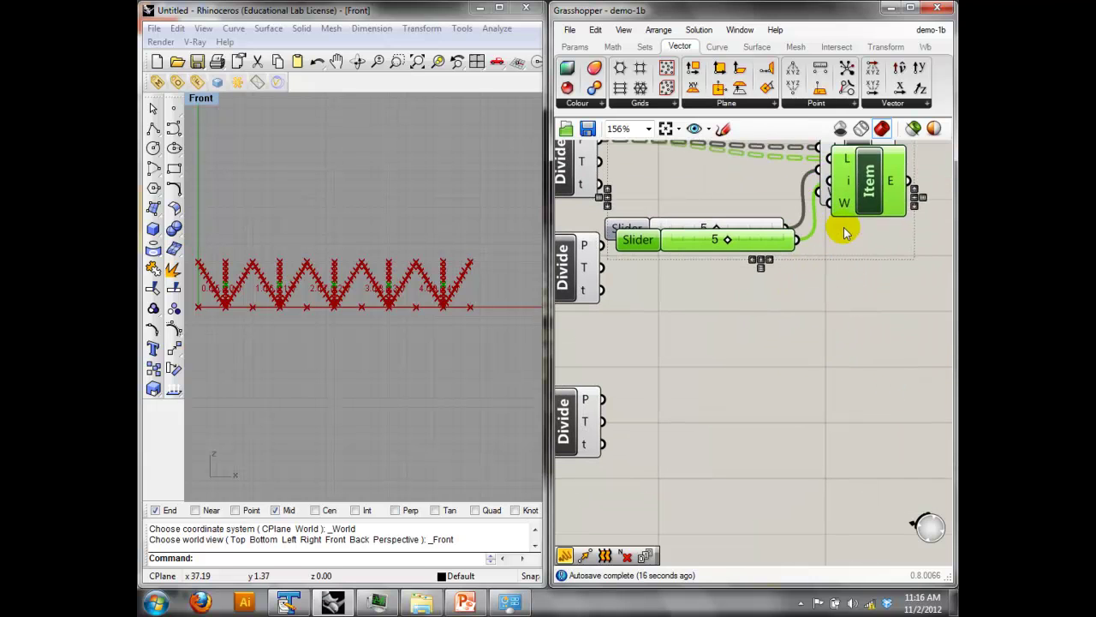
pyautogui.moveTo(860, 194); pyautogui.dragTo(854, 310)
pyautogui.click(729, 290)
pyautogui.moveTo(611, 253); pyautogui.dragTo(820, 276)
# Set the copied slider to 7 and compare the points picked by the two List Items.
pyautogui.moveTo(738, 361); pyautogui.dragTo(750, 360)
pyautogui.click(869, 301)
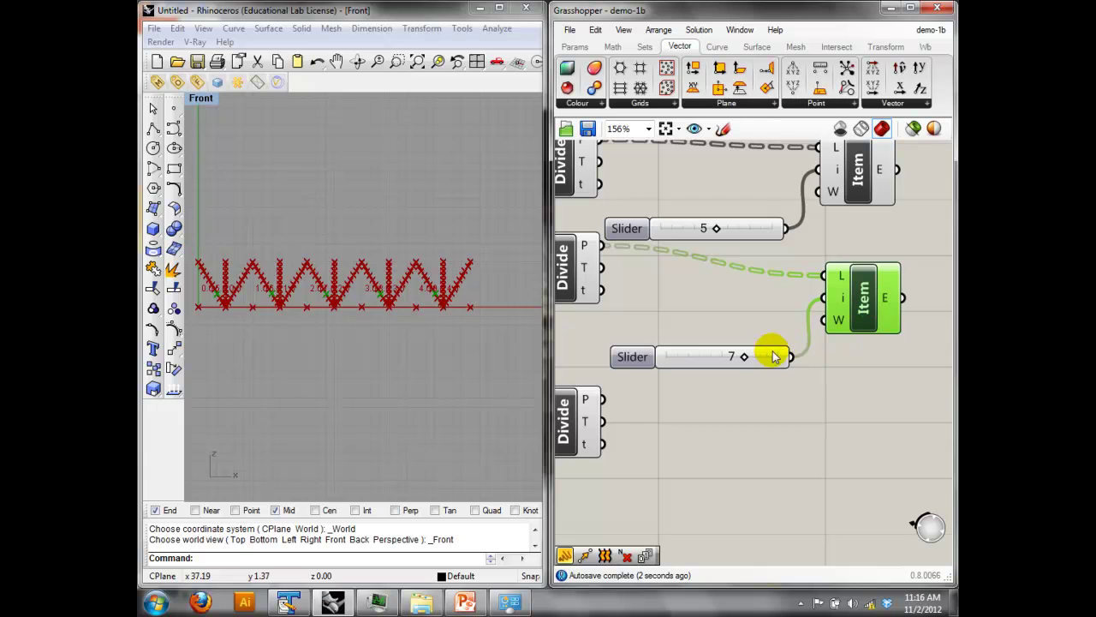
pyautogui.click(856, 180)
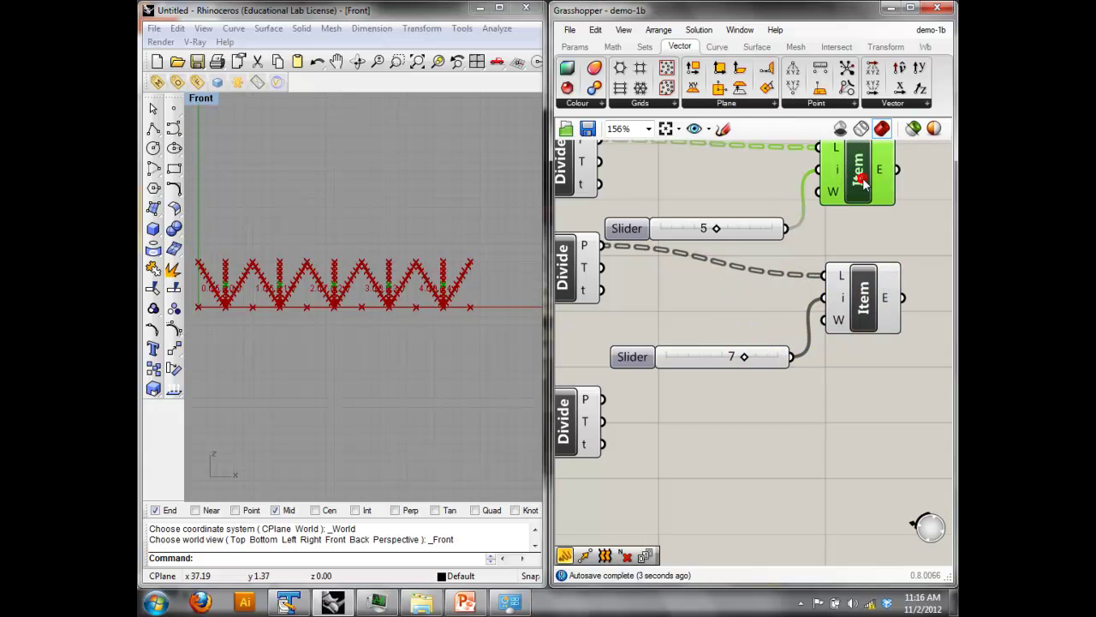
pyautogui.click(864, 311)
# Duplicate the second point List Item, keeping its shared index slider, and feed the third Divide Curve's points into the copy.
pyautogui.moveTo(850, 442); pyautogui.dragTo(828, 406, button='right')
pyautogui.moveTo(853, 375); pyautogui.dragTo(739, 284)
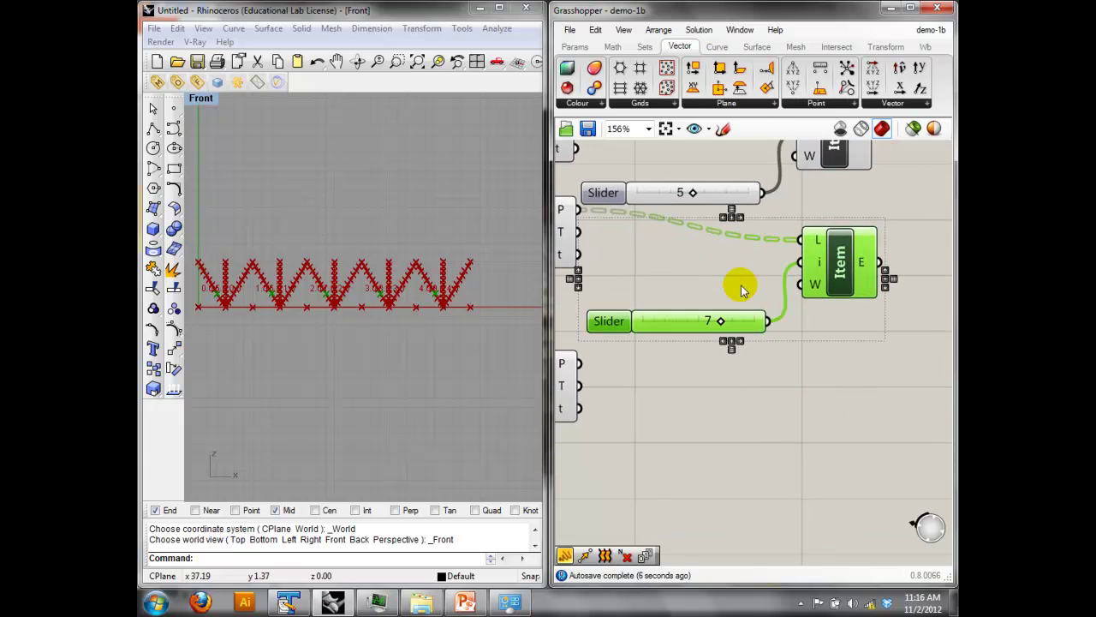
pyautogui.click(862, 354)
pyautogui.click(850, 275)
pyautogui.hotkey('ctrl', 'c')
pyautogui.hotkey('ctrl', 'v')
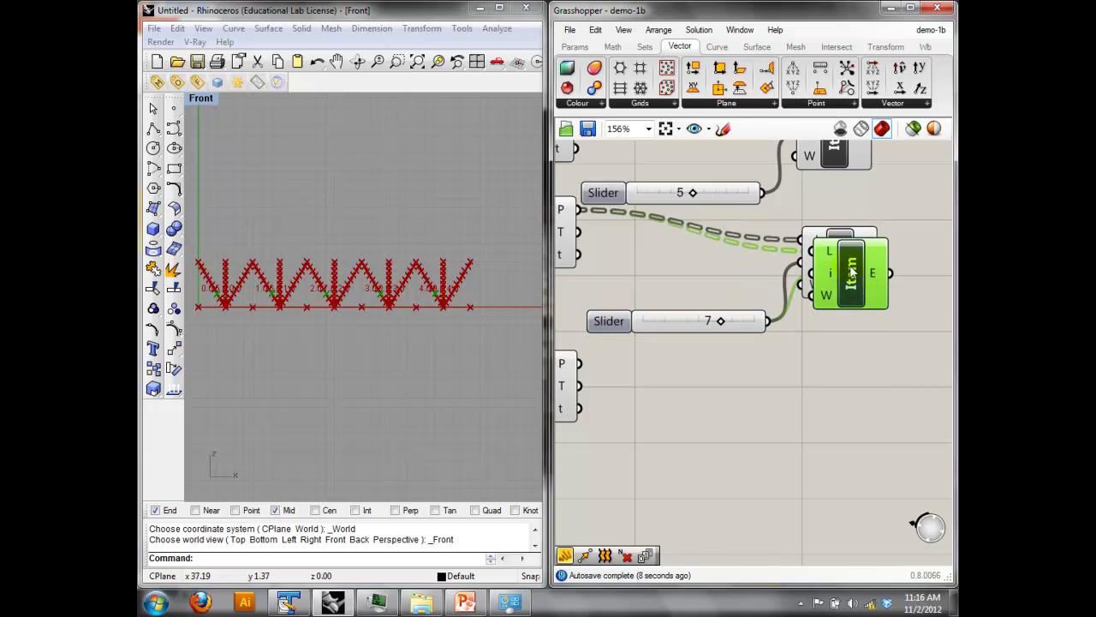
pyautogui.moveTo(851, 275); pyautogui.dragTo(846, 399)
pyautogui.click(699, 420)
pyautogui.moveTo(589, 366); pyautogui.dragTo(805, 374)
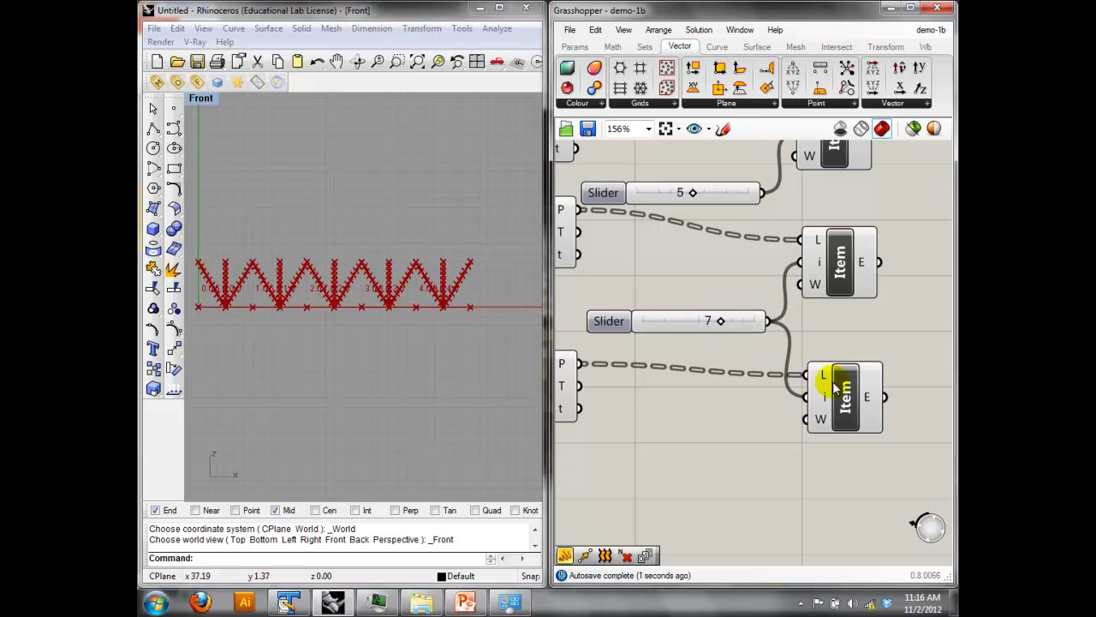
# With the three point List Items highlighted, set the index slider shared by the second and third to 3.
pyautogui.moveTo(903, 504); pyautogui.dragTo(843, 162)
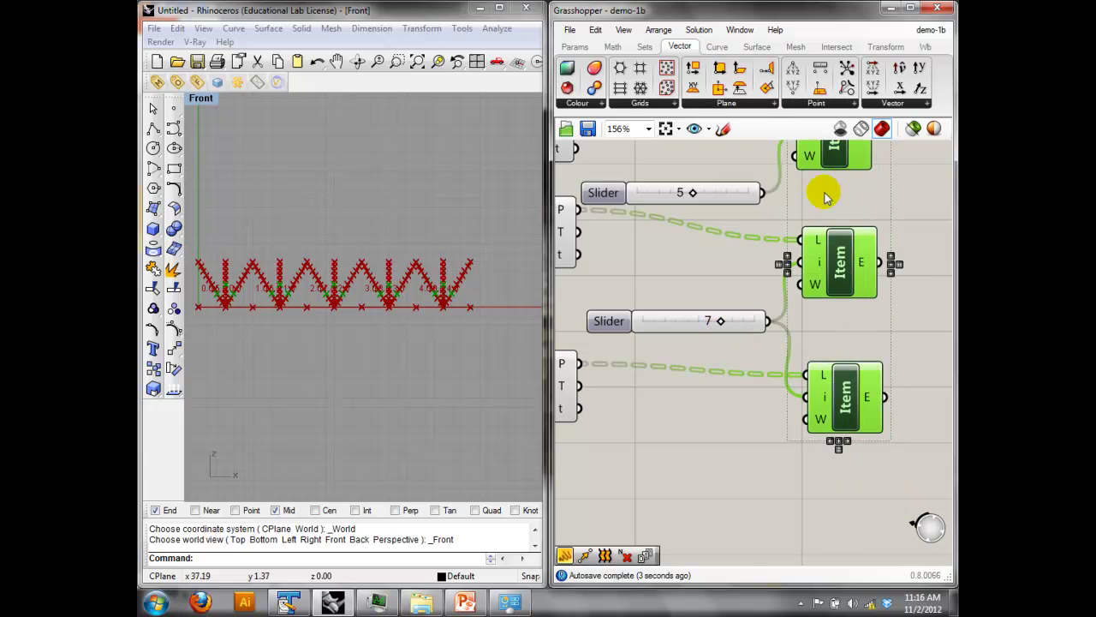
pyautogui.click(719, 320)
pyautogui.moveTo(718, 320); pyautogui.dragTo(674, 320)
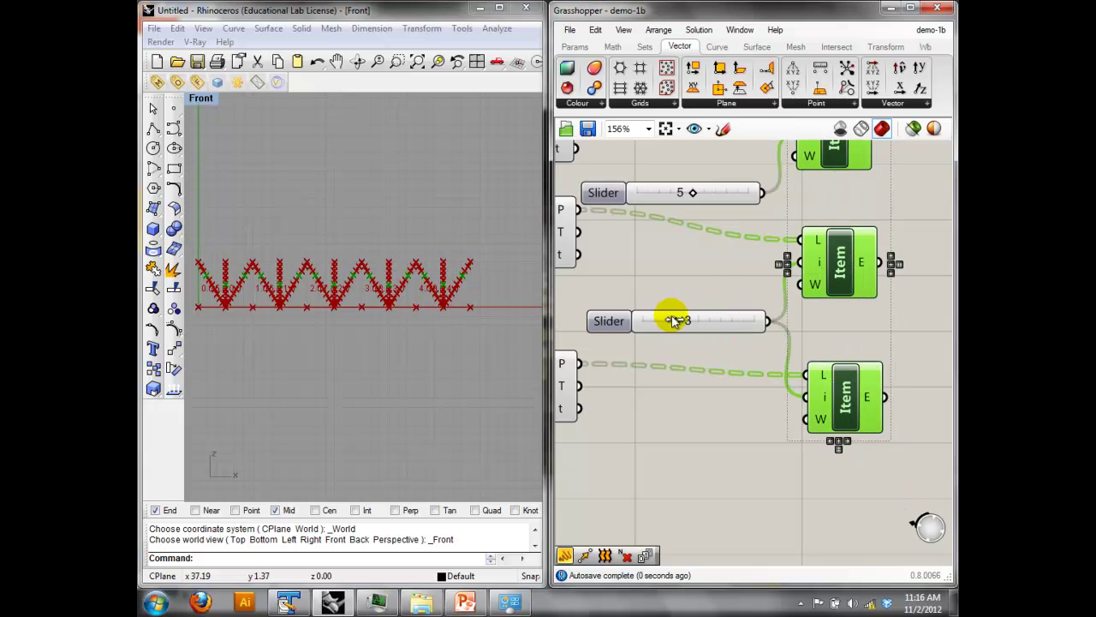
pyautogui.moveTo(801, 295); pyautogui.dragTo(736, 317, button='right')
pyautogui.click(940, 258)
# Add a PolyLine component beyond the three point List Items.
pyautogui.moveTo(876, 286); pyautogui.dragTo(805, 295, button='right')
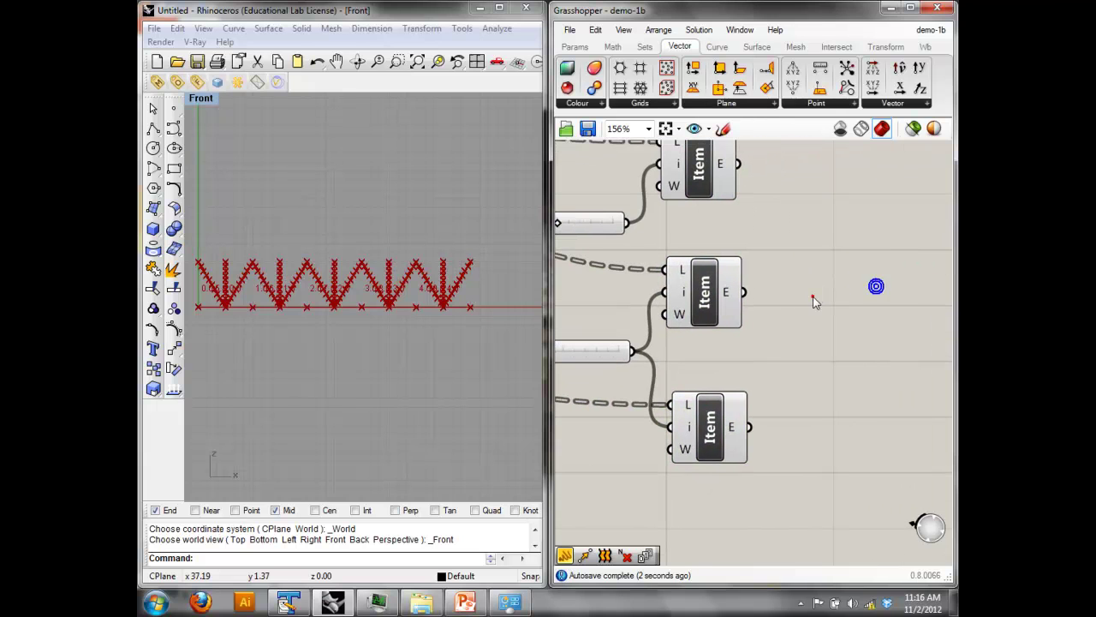
pyautogui.doubleClick(813, 296)
pyautogui.write('pl')
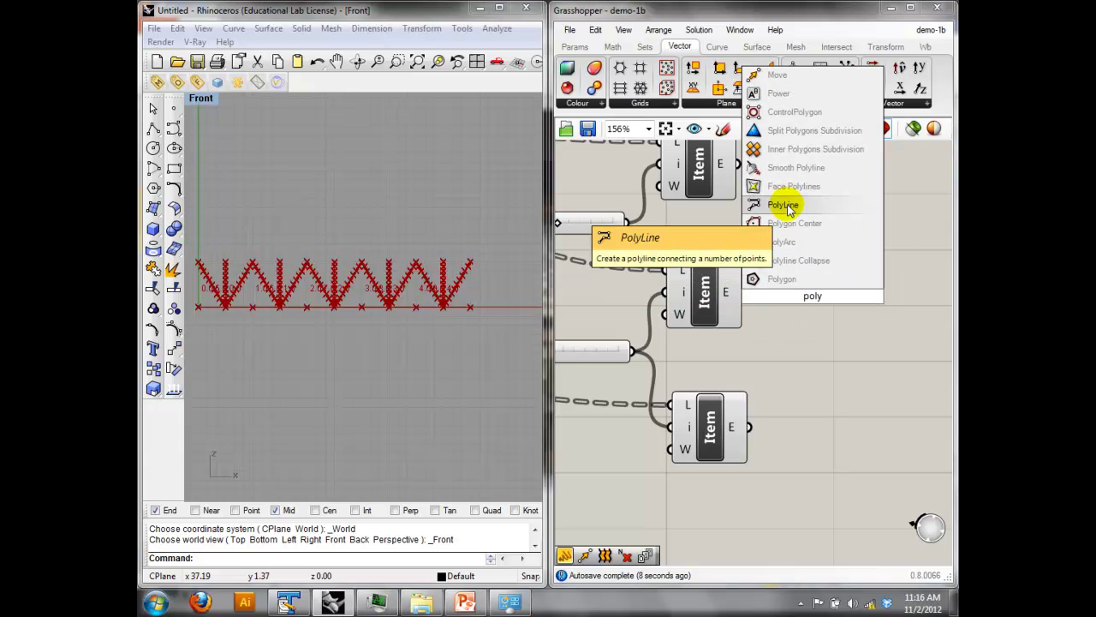
pyautogui.click(781, 205)
# Connect the second, first and third point List Items, in that order, to the PolyLine's vertices input.
pyautogui.click(715, 296)
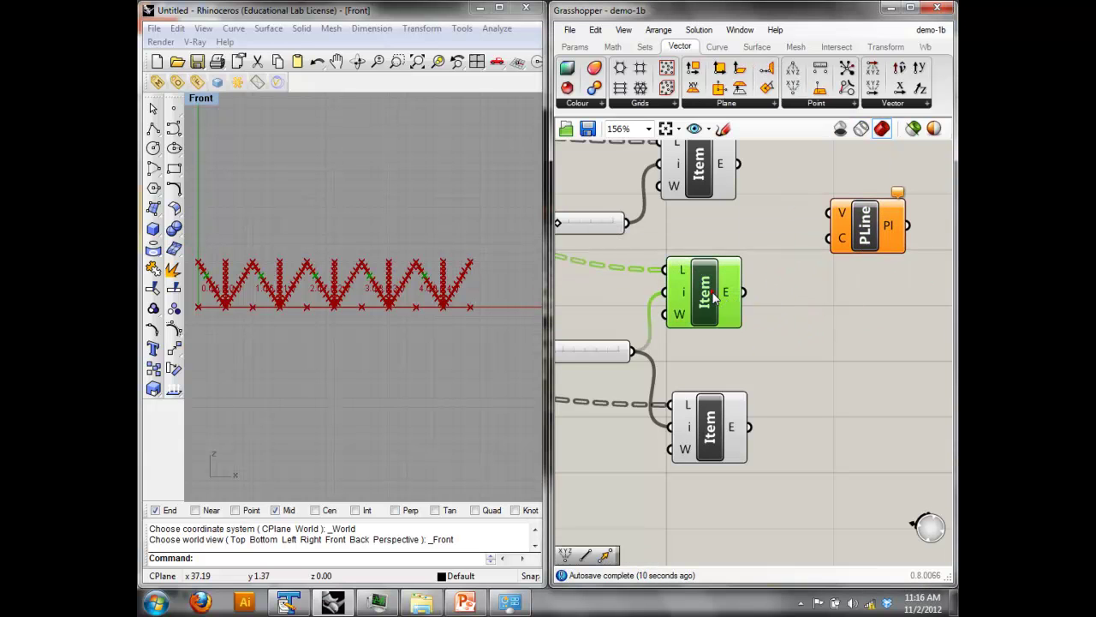
pyautogui.moveTo(734, 296); pyautogui.dragTo(831, 213)
pyautogui.click(719, 171)
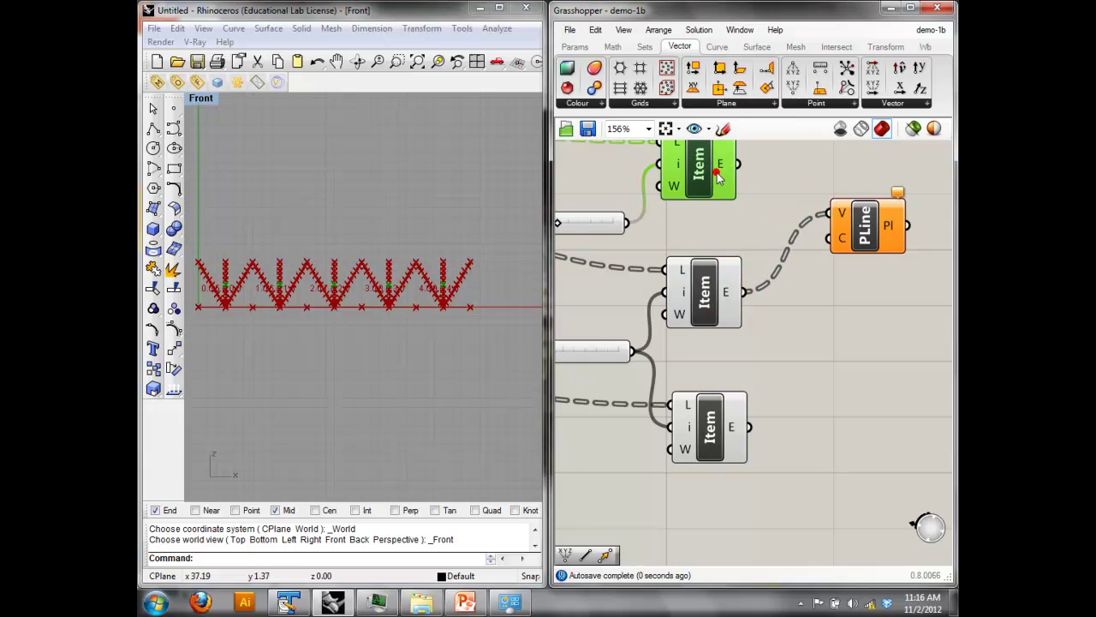
pyautogui.moveTo(742, 163); pyautogui.dragTo(828, 213)
pyautogui.moveTo(751, 426); pyautogui.dragTo(829, 238)
# Turn off the preview of the three Divide Curve components and the three point List Items.
pyautogui.scroll(-4, 796, 376)
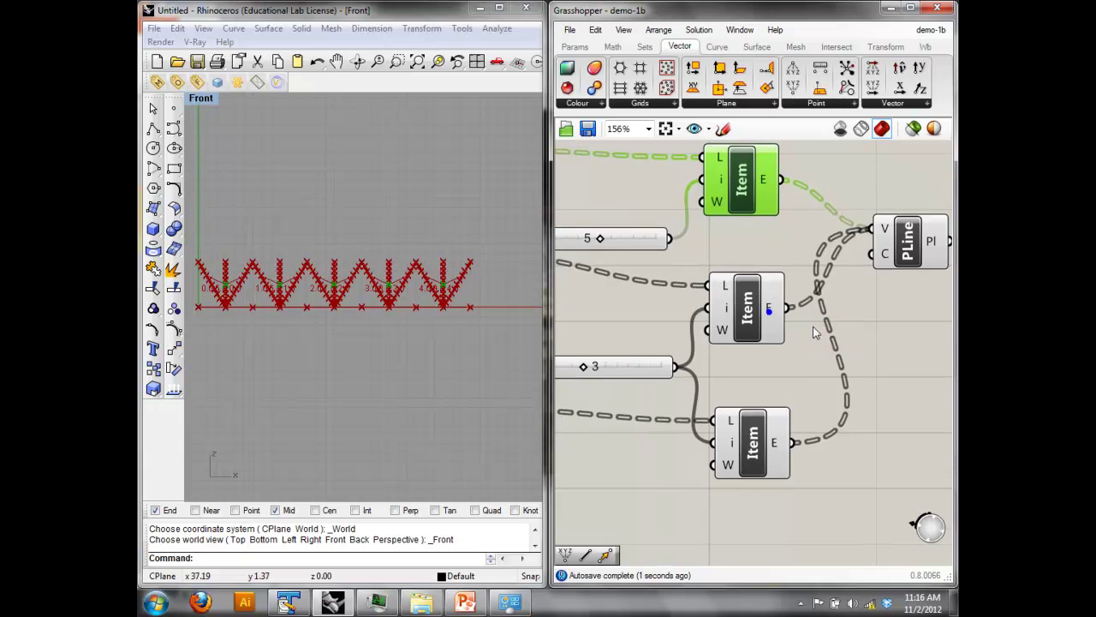
pyautogui.moveTo(805, 441); pyautogui.dragTo(626, 220)
pyautogui.rightClick(680, 176)
pyautogui.click(719, 207)
pyautogui.moveTo(659, 171); pyautogui.dragTo(686, 180, button='right')
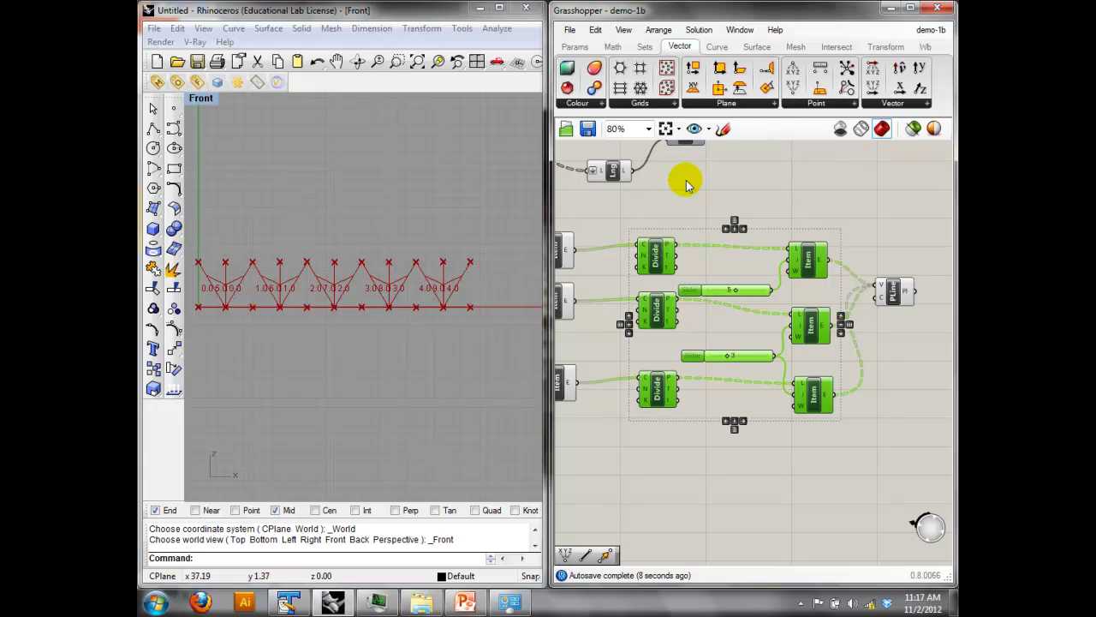
# Turn off the preview of the upstream Line, Series, List Item and number tag components.
pyautogui.scroll(-5, 687, 184)
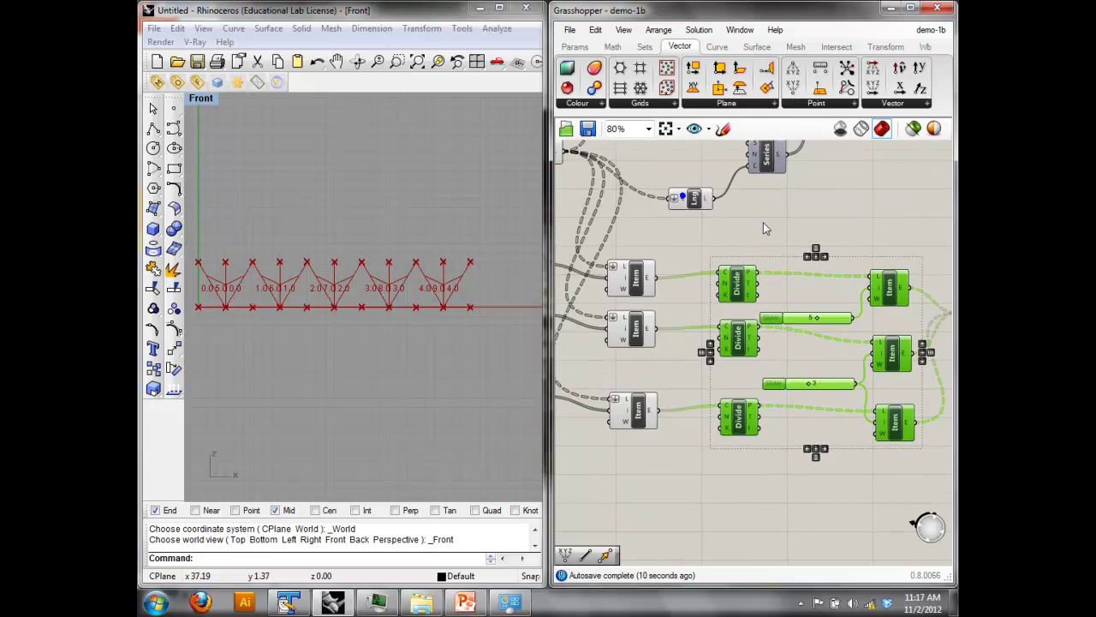
pyautogui.moveTo(819, 358); pyautogui.dragTo(652, 180)
pyautogui.rightClick(649, 177)
pyautogui.click(687, 211)
# Turn the preview of the Line component that draws the truss members back on.
pyautogui.scroll(6, 691, 190)
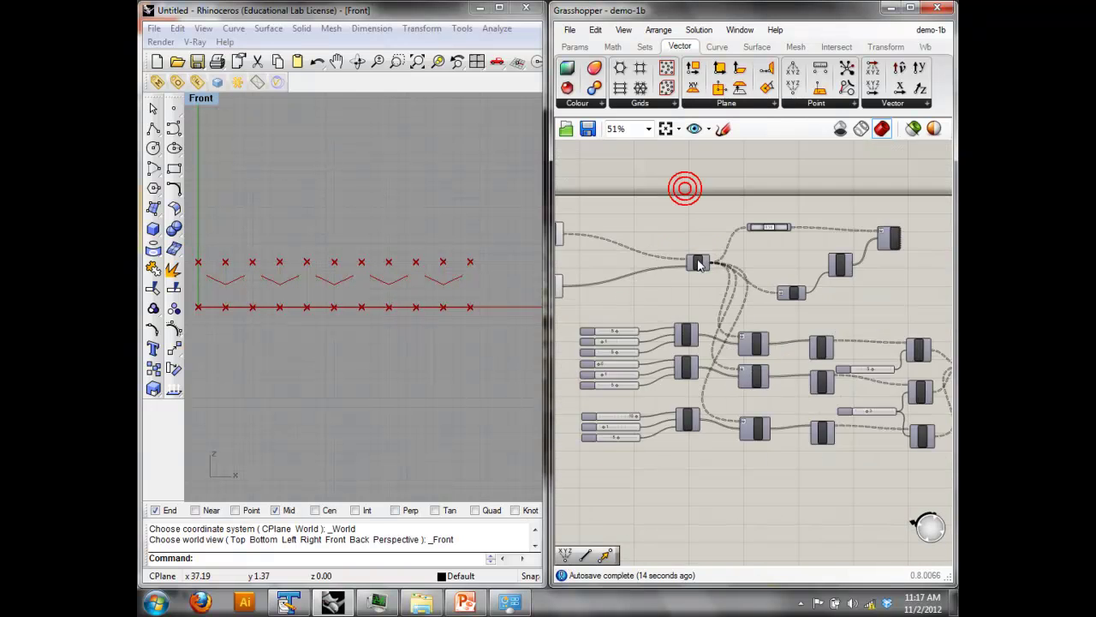
pyautogui.rightClick(697, 188)
pyautogui.click(704, 194)
pyautogui.click(681, 191)
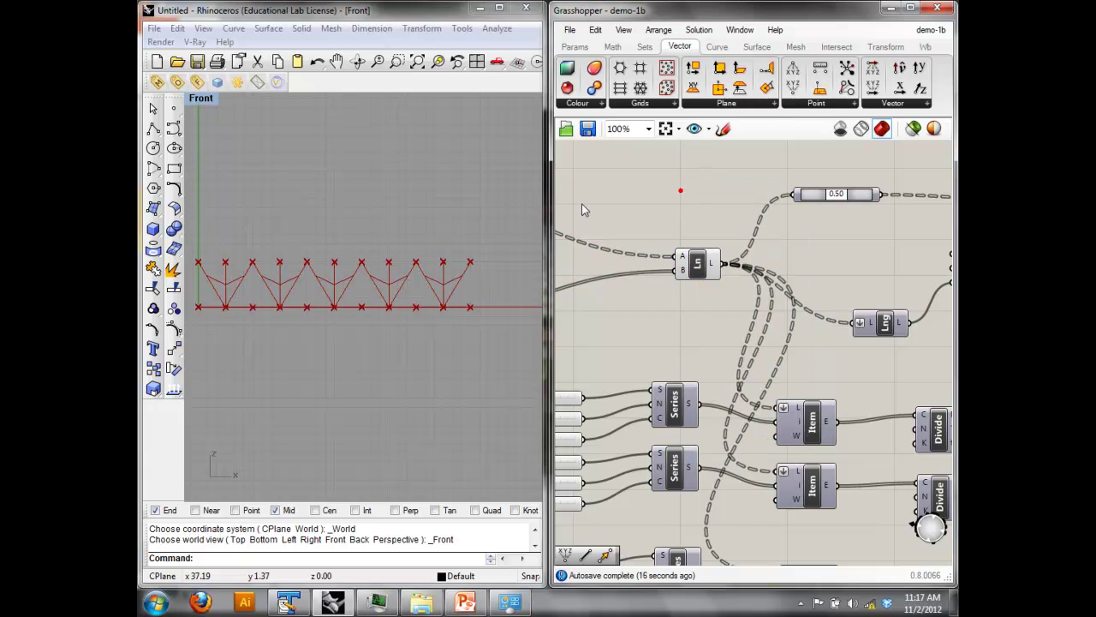
# Set the index slider of the first point List Item to 0.
pyautogui.moveTo(591, 319); pyautogui.dragTo(645, 239, button='right')
pyautogui.moveTo(775, 274); pyautogui.dragTo(635, 242, button='right')
pyautogui.moveTo(821, 278); pyautogui.dragTo(663, 283, button='right')
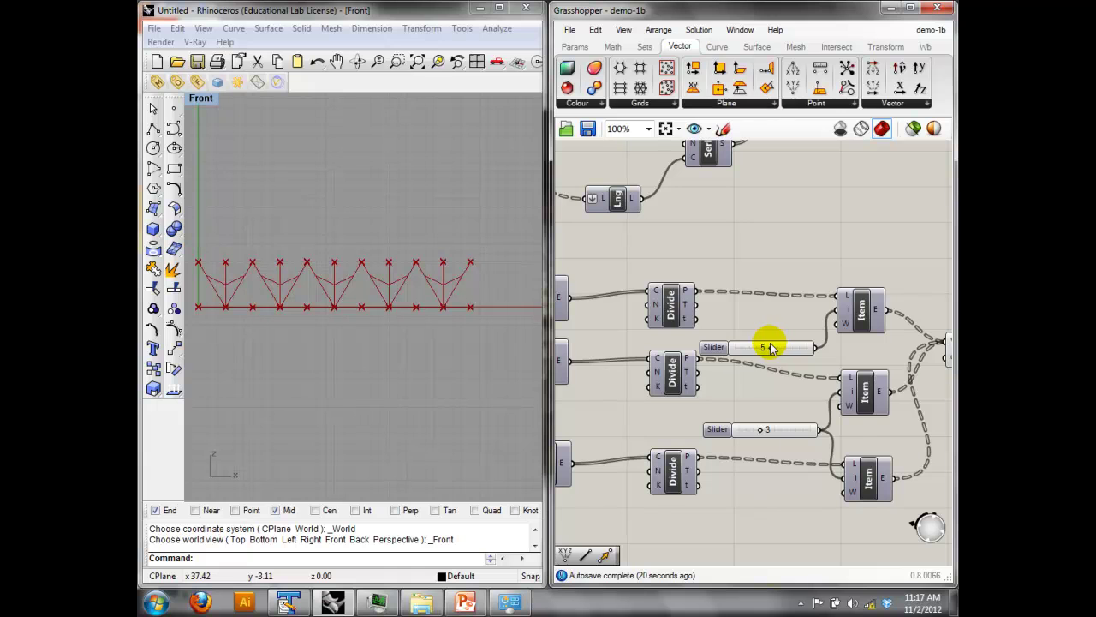
pyautogui.moveTo(771, 348); pyautogui.dragTo(738, 344)
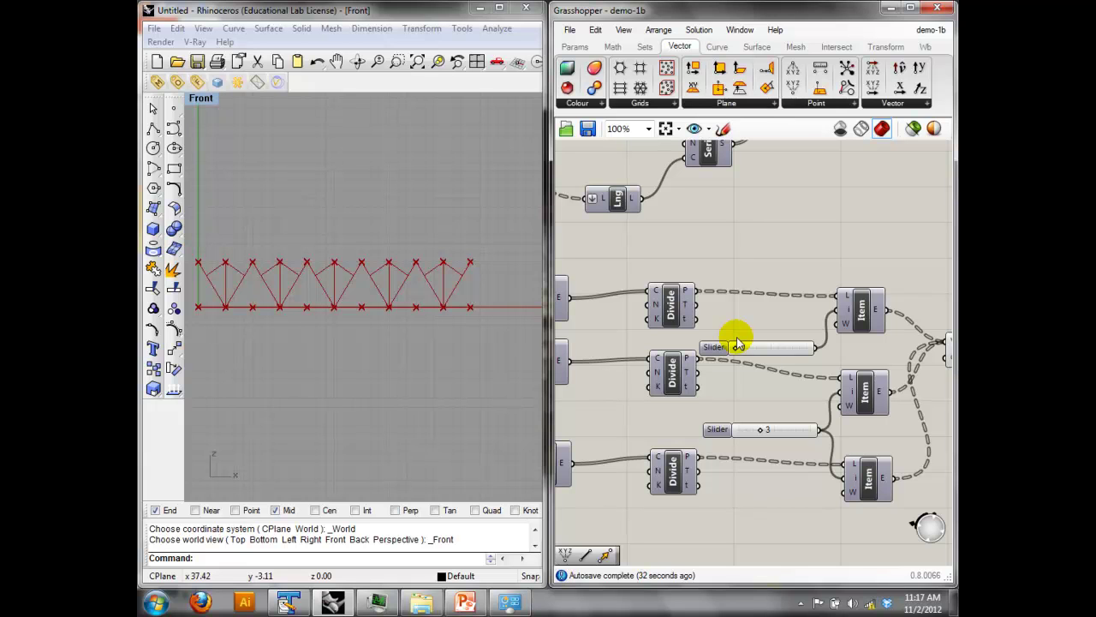
# Trace the definition back to its start and examine the point, X vector and length slider driving the base line.
pyautogui.moveTo(594, 252); pyautogui.dragTo(780, 269, button='right')
pyautogui.scroll(-2, 780, 269)
pyautogui.moveTo(168, 281); pyautogui.dragTo(332, 272, button='right')
pyautogui.click(459, 278)
pyautogui.moveTo(648, 276); pyautogui.dragTo(868, 296, button='right')
pyautogui.moveTo(463, 311); pyautogui.dragTo(404, 314, button='right')
pyautogui.moveTo(652, 345); pyautogui.dragTo(801, 349, button='right')
pyautogui.moveTo(700, 330); pyautogui.dragTo(822, 349, button='right')
pyautogui.scroll(3, 614, 345)
pyautogui.moveTo(639, 372); pyautogui.dragTo(849, 327, button='right')
pyautogui.moveTo(752, 432)
pyautogui.mouseDown()
pyautogui.moveTo(694, 433)
pyautogui.moveTo(776, 434)
pyautogui.moveTo(690, 429)
pyautogui.moveTo(750, 431)
pyautogui.mouseUp()
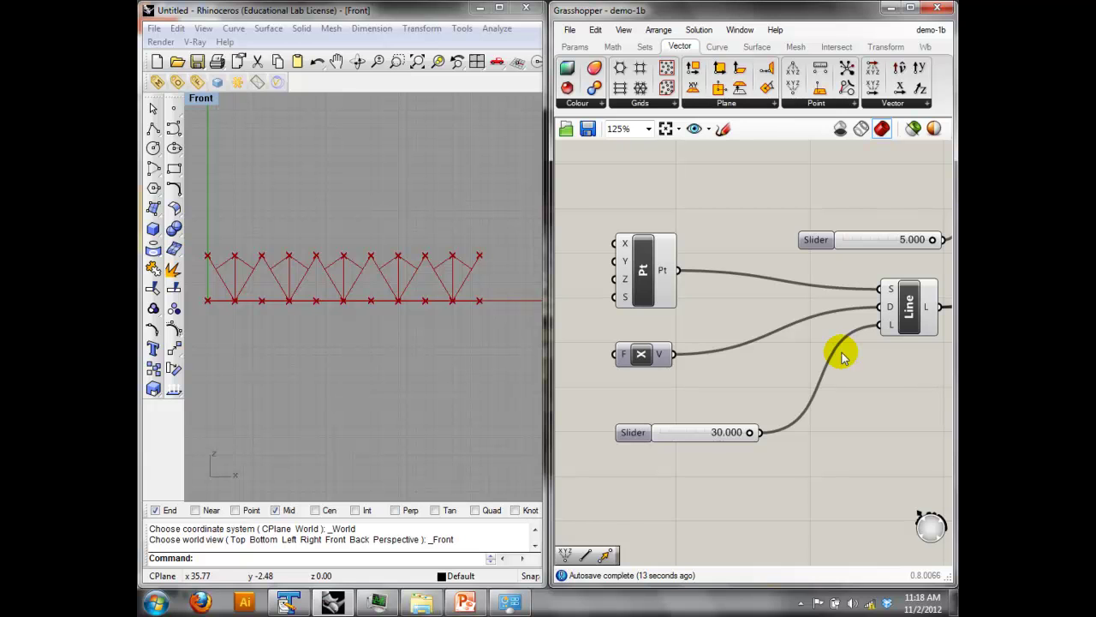
# Follow the definition forward from the base line through the Series, panels and List Items to the line numbering components.
pyautogui.moveTo(874, 314); pyautogui.dragTo(591, 324, button='right')
pyautogui.scroll(-2, 813, 342)
pyautogui.moveTo(822, 338); pyautogui.dragTo(602, 340, button='right')
pyautogui.moveTo(869, 318); pyautogui.dragTo(674, 343, button='right')
pyautogui.moveTo(776, 289); pyautogui.dragTo(676, 304, button='right')
pyautogui.moveTo(793, 284); pyautogui.dragTo(778, 278)
pyautogui.moveTo(810, 286); pyautogui.dragTo(709, 297, button='right')
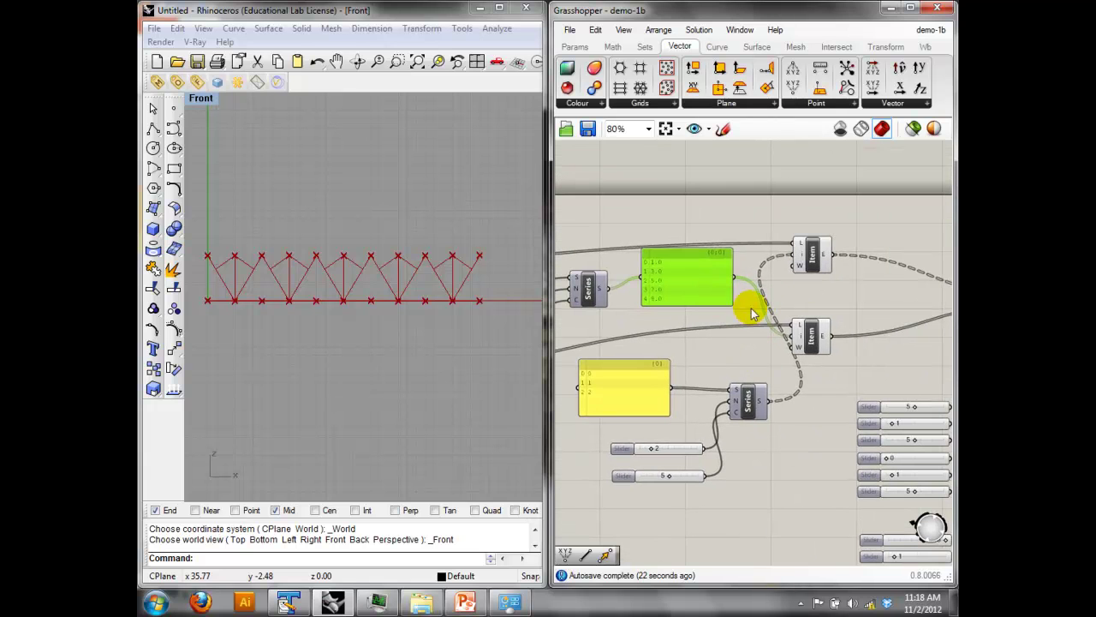
pyautogui.moveTo(810, 321); pyautogui.dragTo(638, 309, button='right')
pyautogui.moveTo(841, 286); pyautogui.dragTo(721, 311, button='right')
pyautogui.moveTo(901, 276); pyautogui.dragTo(753, 283, button='right')
pyautogui.moveTo(823, 280); pyautogui.dragTo(755, 282, button='right')
# Turn the preview of the Text Tag component that numbers the truss lines back on.
pyautogui.scroll(2, 820, 281)
pyautogui.click(821, 283)
pyautogui.rightClick(822, 217)
pyautogui.click(835, 226)
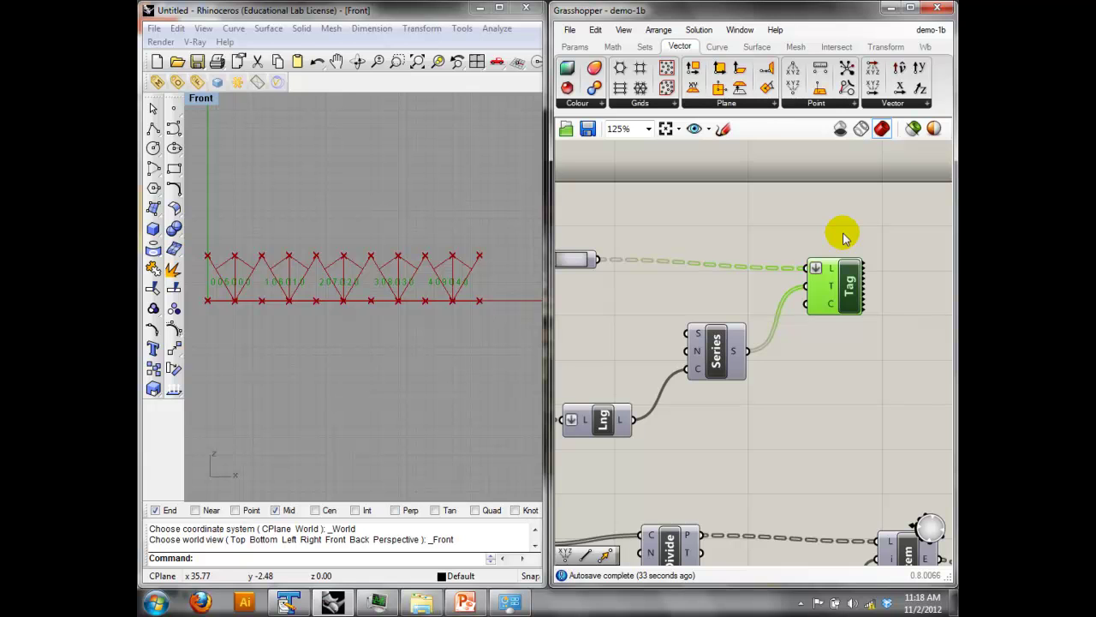
# Examine the three Series components and their start, step and count sliders against the line numbers.
pyautogui.moveTo(810, 314); pyautogui.dragTo(744, 205, button='right')
pyautogui.moveTo(751, 317); pyautogui.dragTo(793, 160, button='right')
pyautogui.moveTo(778, 378); pyautogui.dragTo(848, 329, button='right')
pyautogui.moveTo(623, 316); pyautogui.dragTo(755, 320, button='right')
pyautogui.moveTo(685, 326); pyautogui.dragTo(885, 331, button='right')
pyautogui.moveTo(718, 283); pyautogui.dragTo(868, 273, button='right')
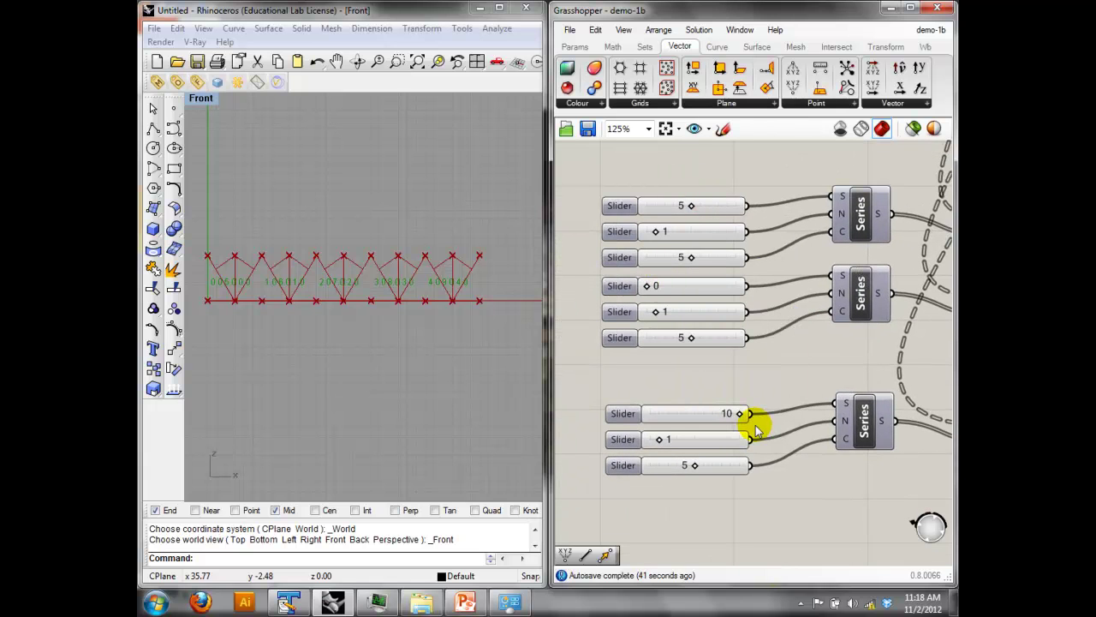
# Save the truss definition as a new document named demo-1d.
pyautogui.moveTo(340, 357); pyautogui.dragTo(403, 346, button='right')
pyautogui.scroll(4, 403, 346)
pyautogui.click(570, 30)
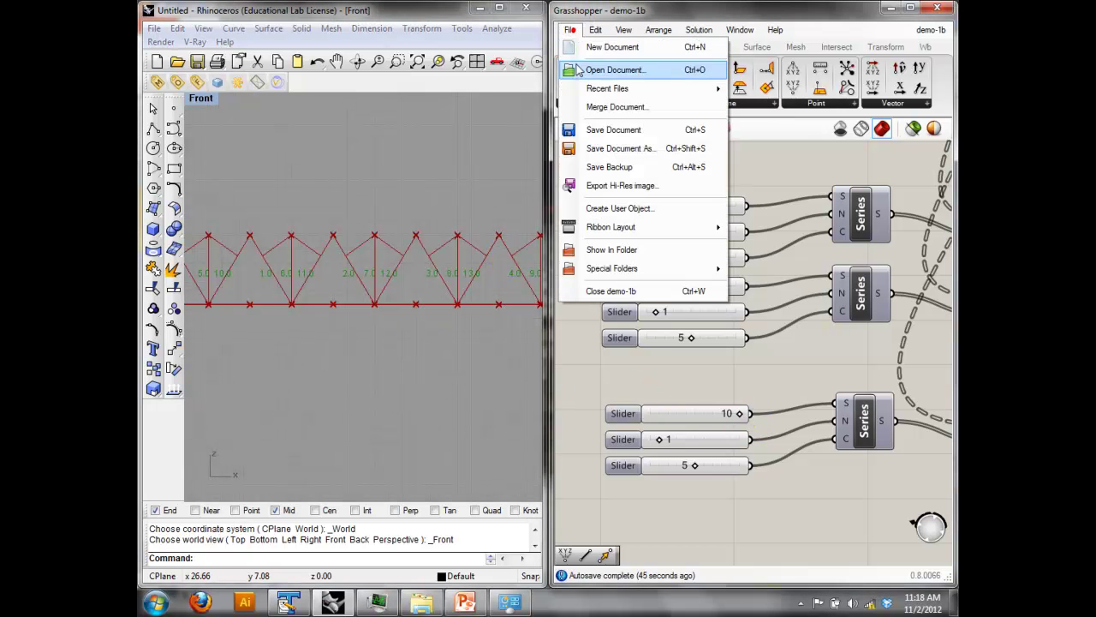
pyautogui.click(609, 155)
pyautogui.press('End')
pyautogui.press('BackSpace')
pyautogui.write('d')
pyautogui.press('Return')
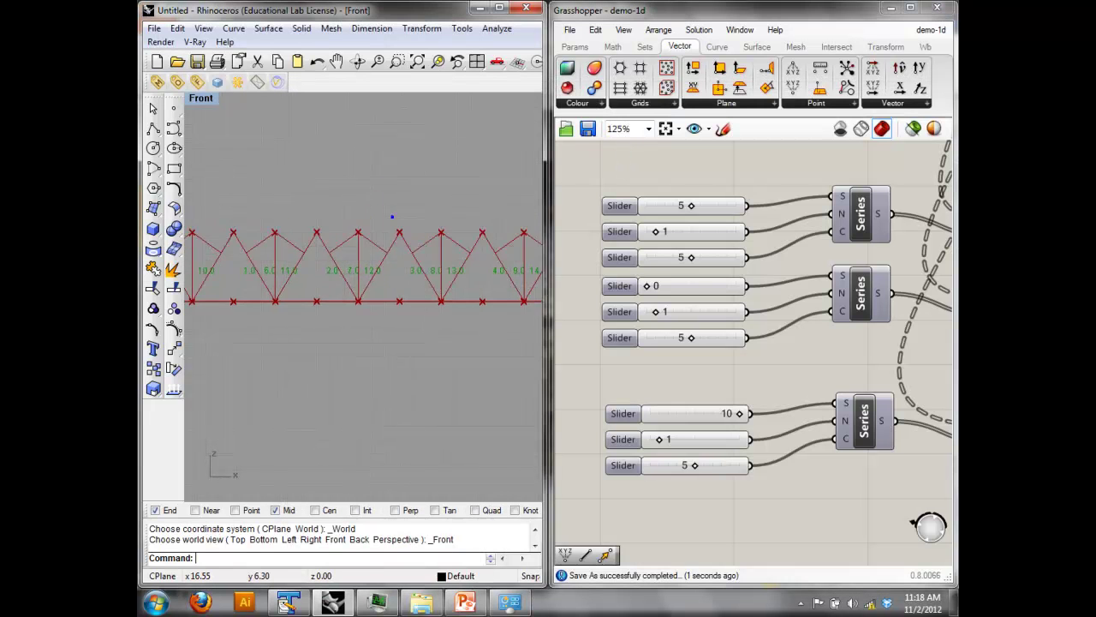
# Switch to PowerPoint and present the construction photo slides, starting from the slide of the roof structure at night.
pyautogui.click(465, 602)
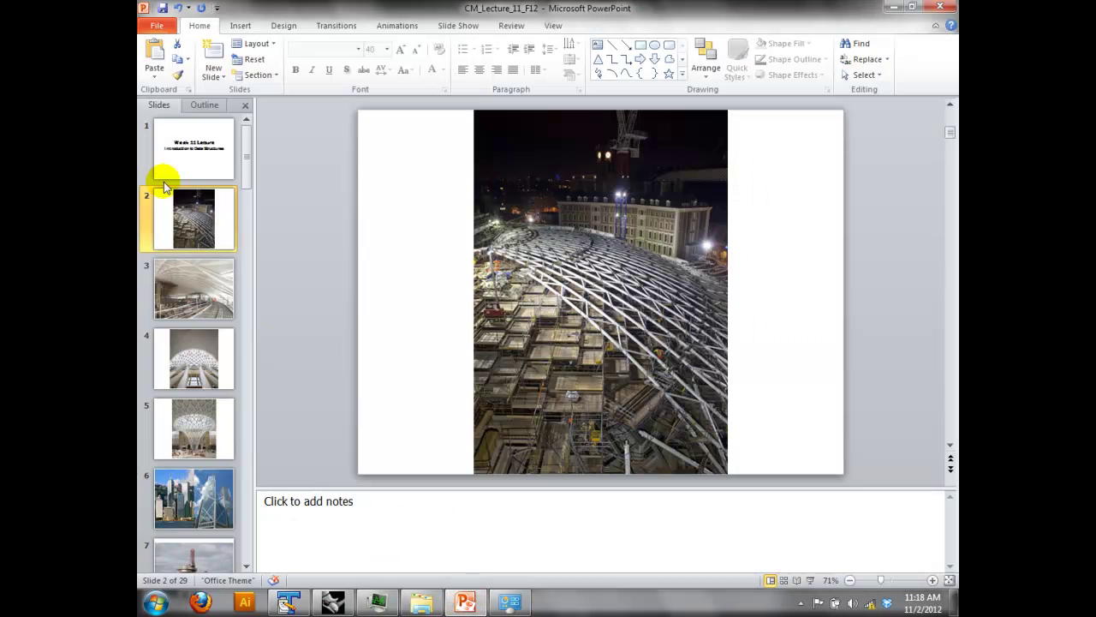
pyautogui.click(807, 581)
pyautogui.press('Right')
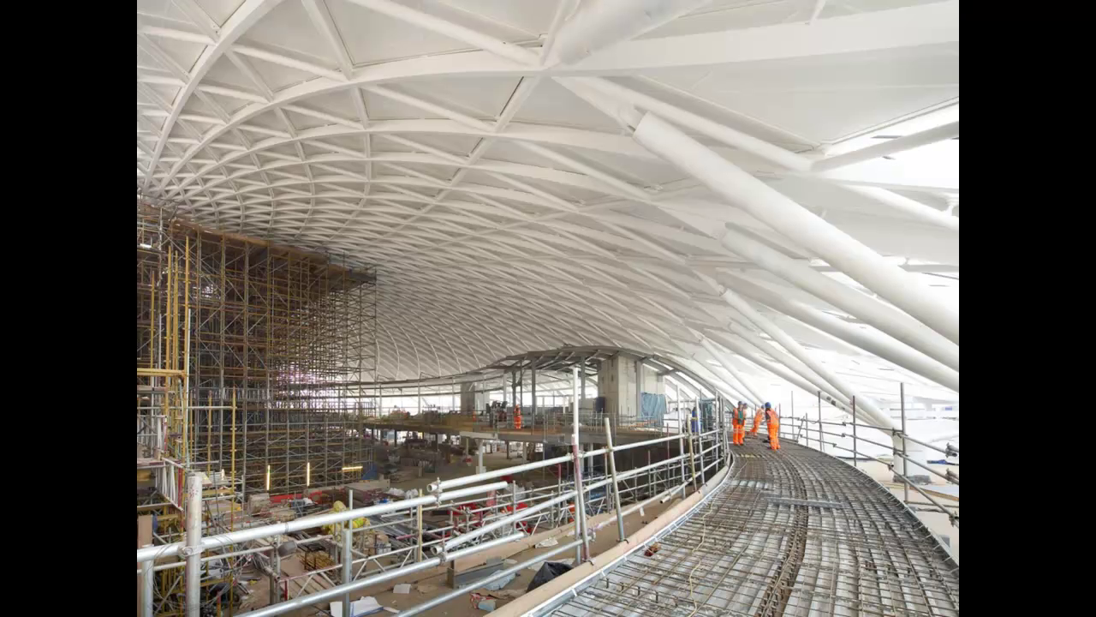
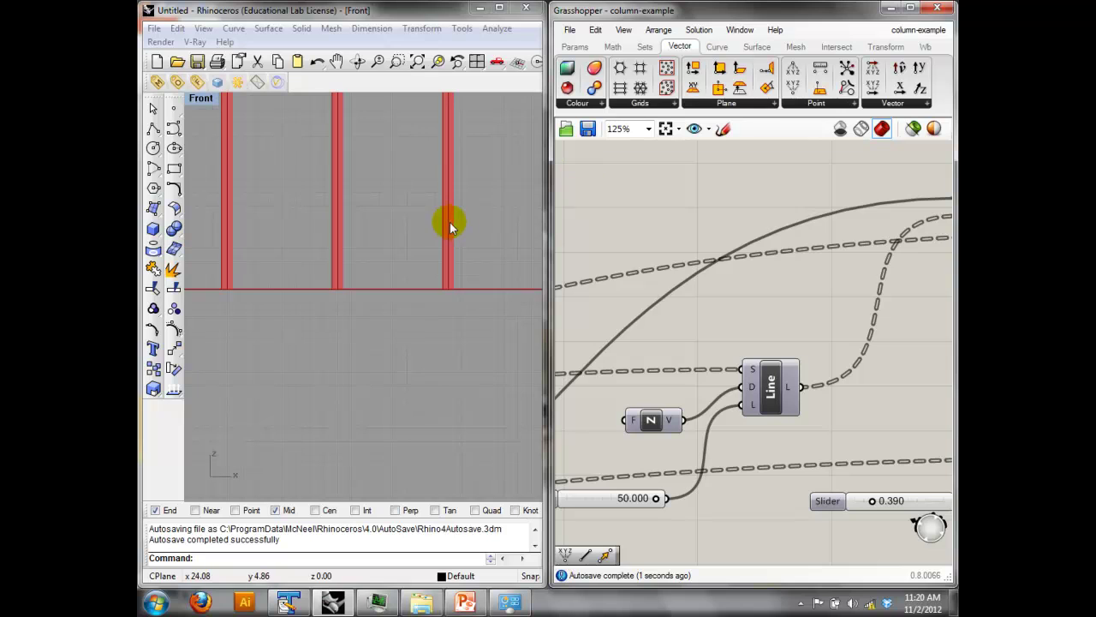
# Switch the Rhino viewport from Front to Perspective to show the column grid in 3D.
pyautogui.scroll(4, 426, 268)
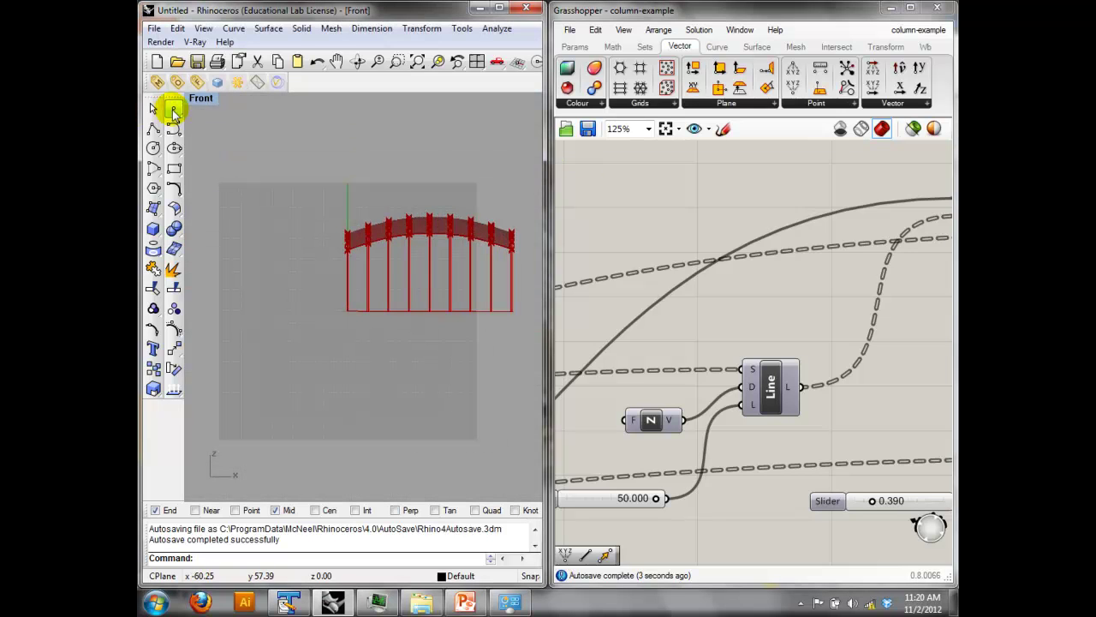
pyautogui.click(199, 97)
pyautogui.moveTo(338, 273)
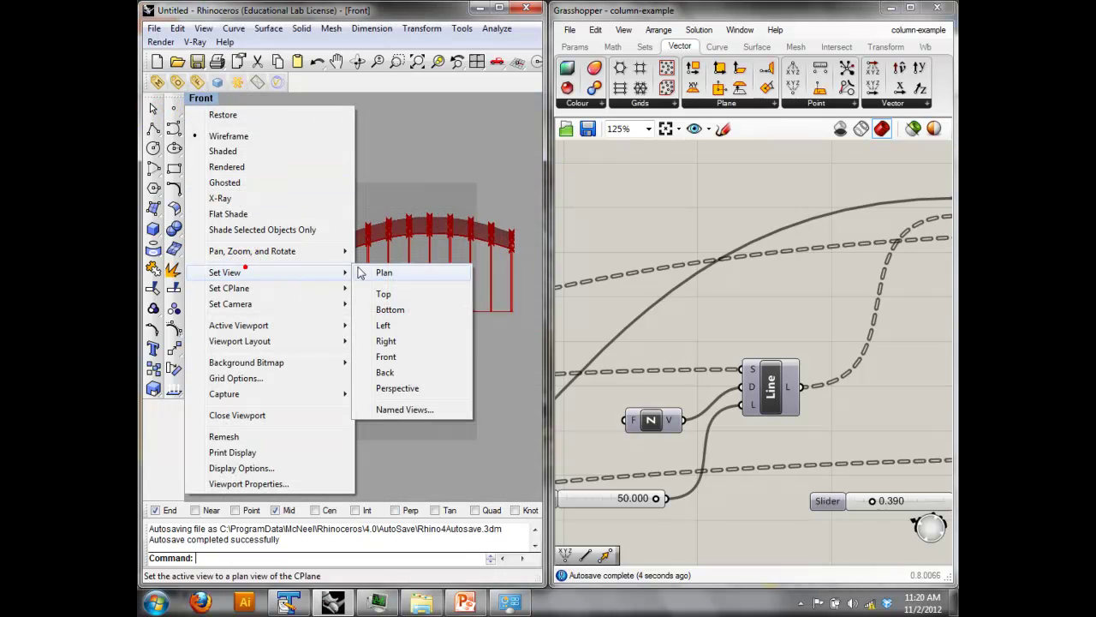
pyautogui.click(398, 388)
pyautogui.moveTo(456, 248); pyautogui.dragTo(392, 293, button='right')
# Reshape the parabola in the Graph Mapper above the 20.000 slider so its vertex dips down and the roof curves.
pyautogui.scroll(-4, 754, 277)
pyautogui.moveTo(638, 280); pyautogui.dragTo(743, 274, button='right')
pyautogui.moveTo(670, 272); pyautogui.dragTo(754, 285, button='right')
pyautogui.scroll(2, 754, 285)
pyautogui.scroll(3, 809, 288)
pyautogui.moveTo(783, 263); pyautogui.dragTo(785, 348)
pyautogui.moveTo(421, 248); pyautogui.dragTo(319, 190, button='right')
# Compare the column photo in PowerPoint with the column model in Rhino and examine the definition driving the roof surface.
pyautogui.click(466, 606)
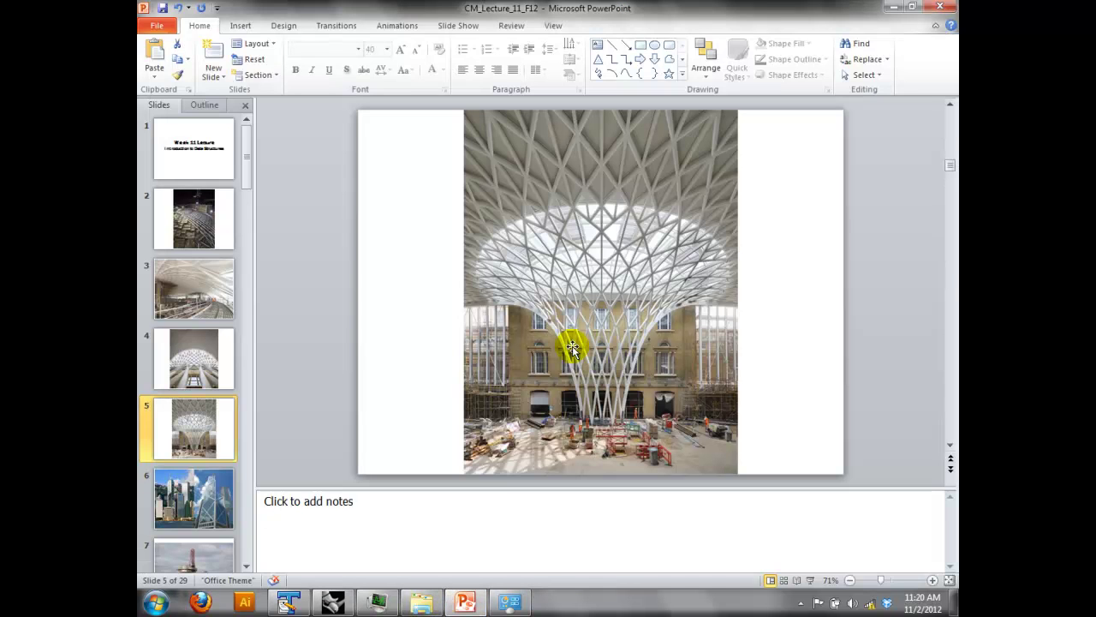
pyautogui.click(328, 604)
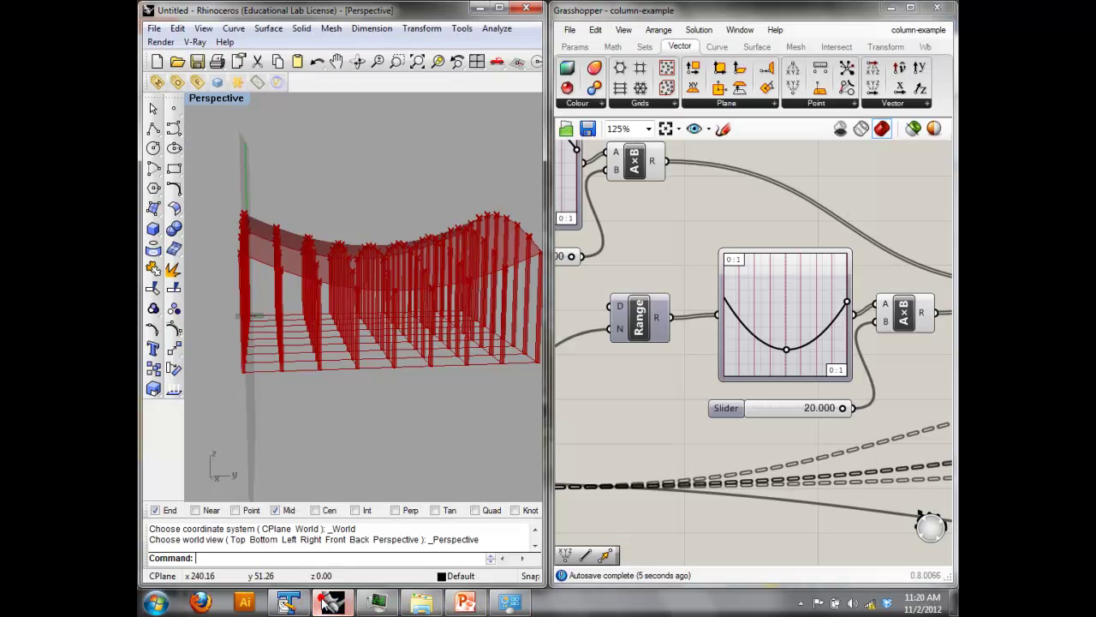
pyautogui.moveTo(448, 297); pyautogui.dragTo(352, 337, button='right')
pyautogui.moveTo(851, 303); pyautogui.dragTo(725, 300, button='right')
pyautogui.scroll(-3, 734, 284)
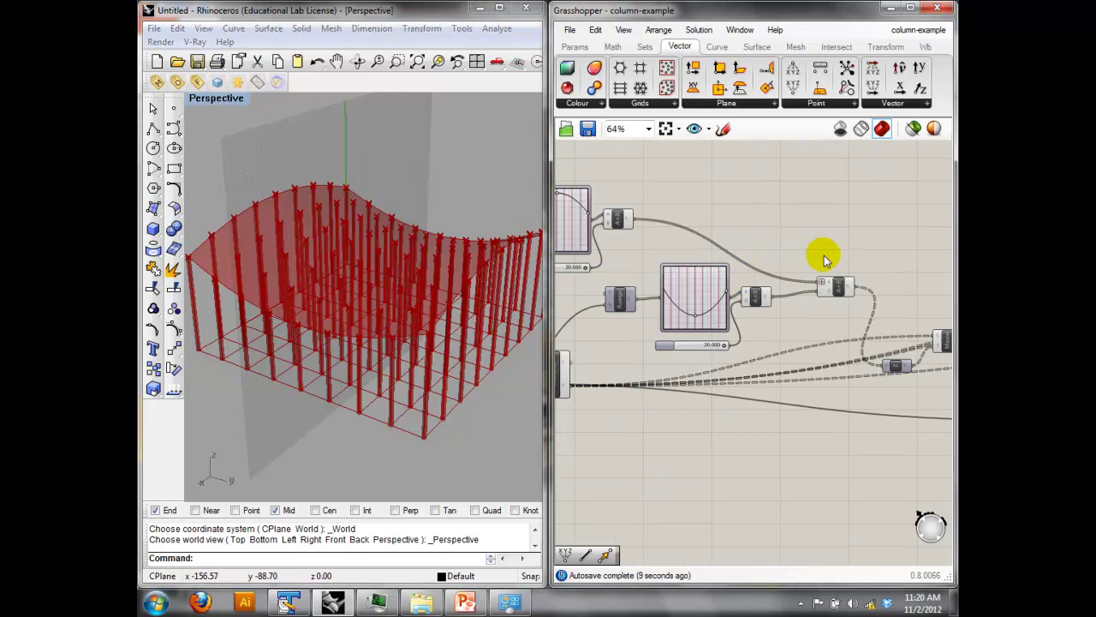
pyautogui.scroll(-2, 827, 252)
pyautogui.moveTo(860, 273); pyautogui.dragTo(845, 269, button='right')
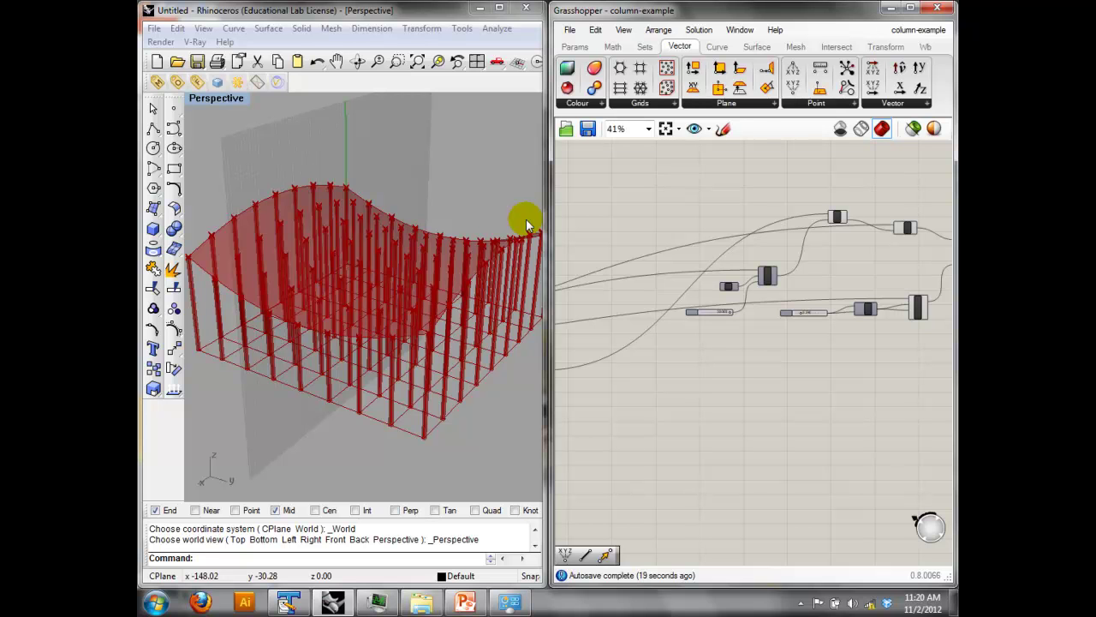
pyautogui.moveTo(526, 224); pyautogui.dragTo(361, 246, button='right')
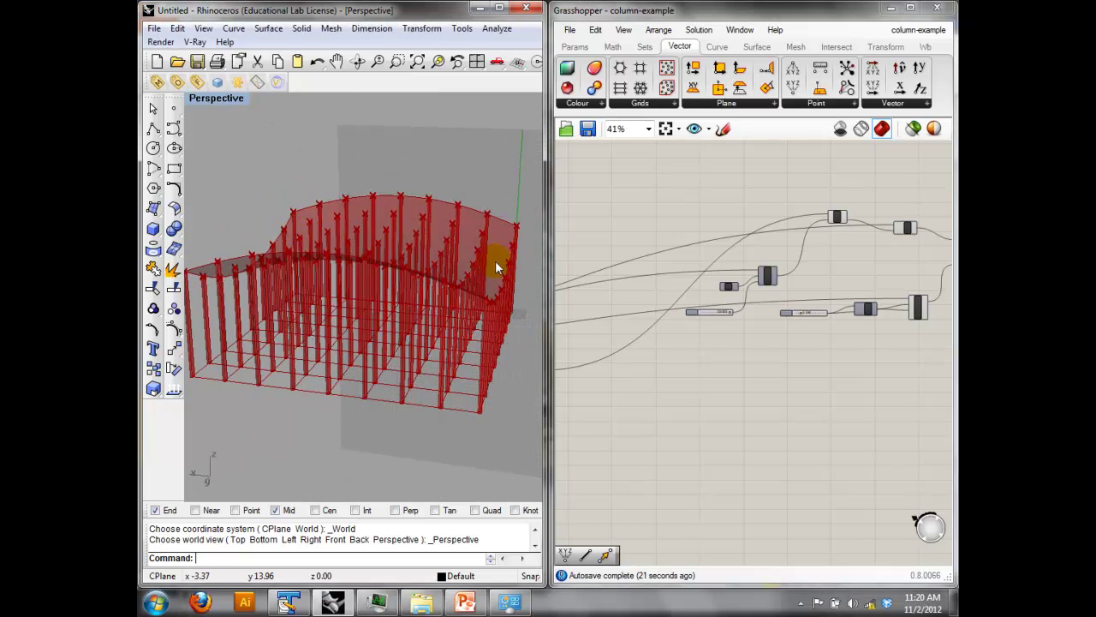
# Examine the Brep-curve intersection points on the roof surface and the Line component that builds the columns from them.
pyautogui.moveTo(769, 287); pyautogui.dragTo(683, 260, button='right')
pyautogui.scroll(3, 684, 259)
pyautogui.moveTo(759, 235); pyautogui.dragTo(638, 317, button='right')
pyautogui.click(697, 226)
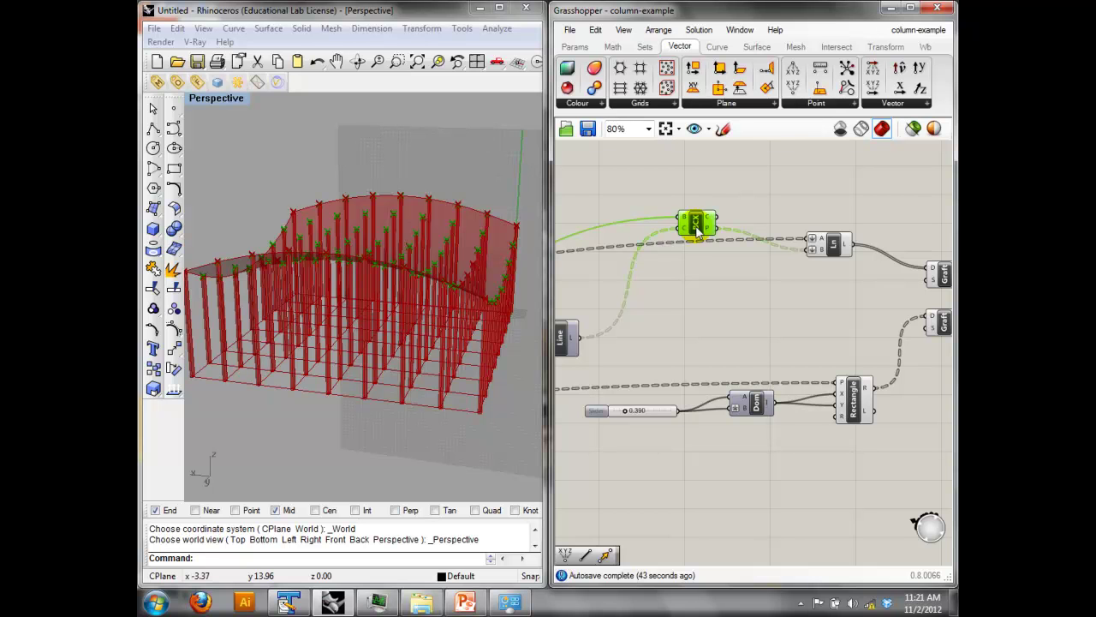
pyautogui.moveTo(508, 264)
pyautogui.mouseDown(button='right')
pyautogui.moveTo(355, 391)
pyautogui.moveTo(428, 433)
pyautogui.mouseUp(button='right')
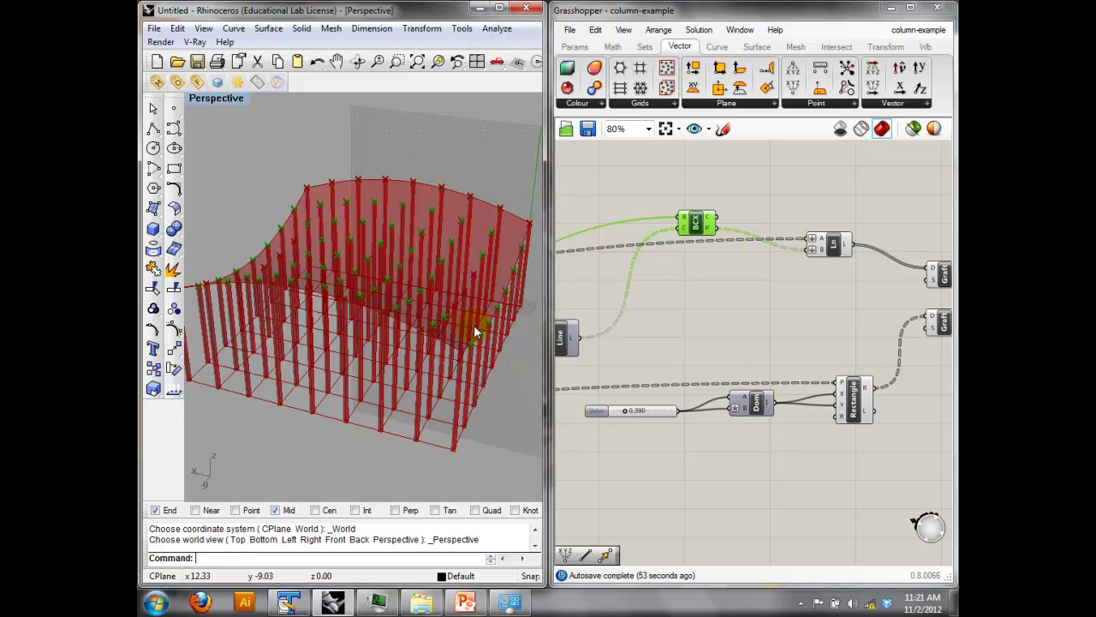
pyautogui.moveTo(689, 274); pyautogui.dragTo(580, 265, button='right')
pyautogui.click(741, 263)
pyautogui.click(702, 213)
pyautogui.moveTo(706, 214); pyautogui.dragTo(713, 214)
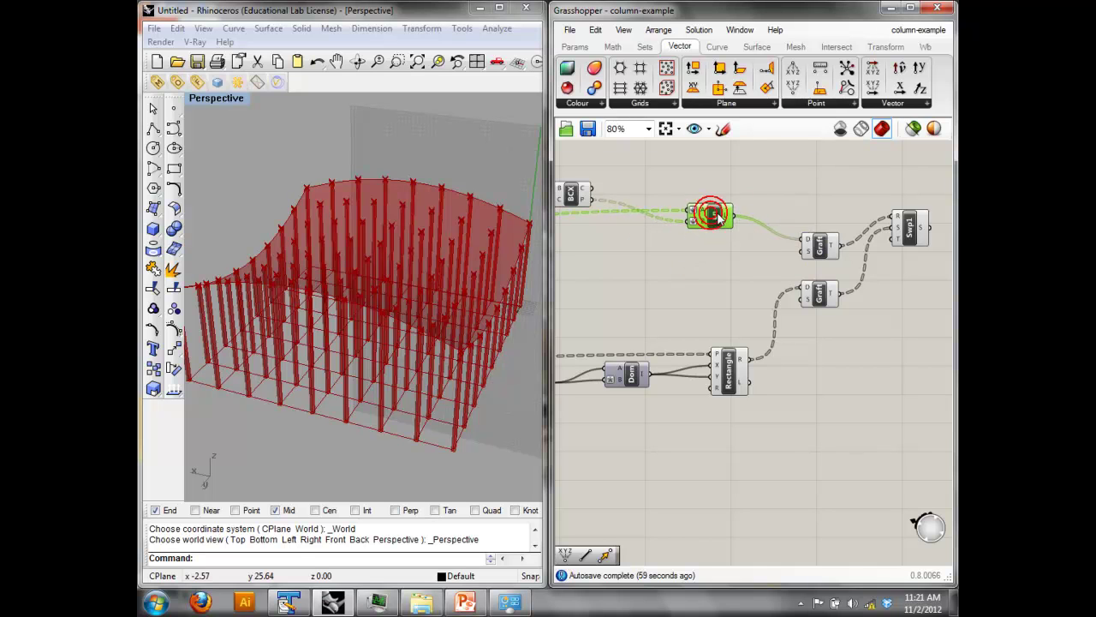
# Turn off the preview of the two Graft components and the Sweep1 so only the column centre lines show.
pyautogui.moveTo(891, 418); pyautogui.dragTo(753, 187)
pyautogui.rightClick(765, 160)
pyautogui.click(795, 188)
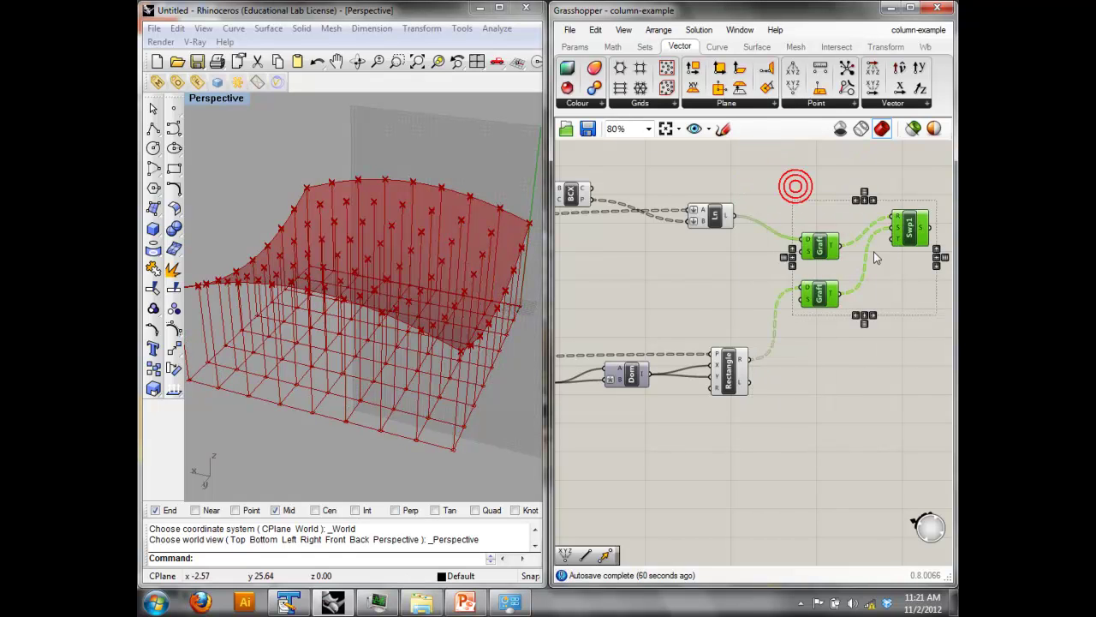
pyautogui.click(755, 191)
pyautogui.click(714, 220)
pyautogui.moveTo(458, 261); pyautogui.dragTo(374, 248, button='right')
# Add a Length component above the Graft components and feed it the column lines from the Line component.
pyautogui.moveTo(841, 381); pyautogui.dragTo(785, 360, button='right')
pyautogui.doubleClick(786, 360)
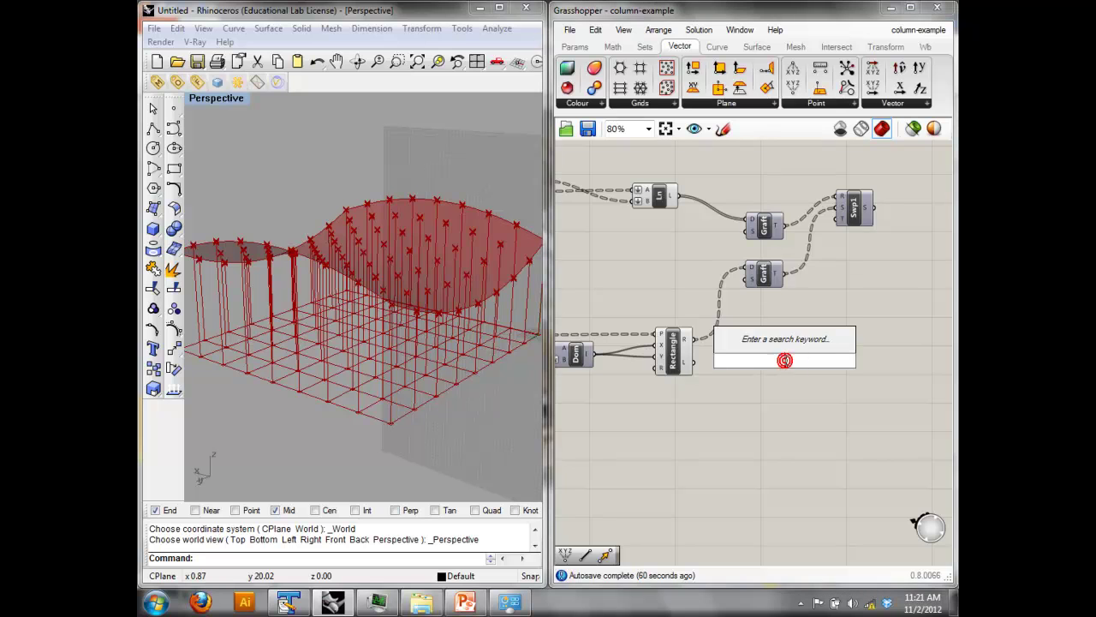
pyautogui.write('leng')
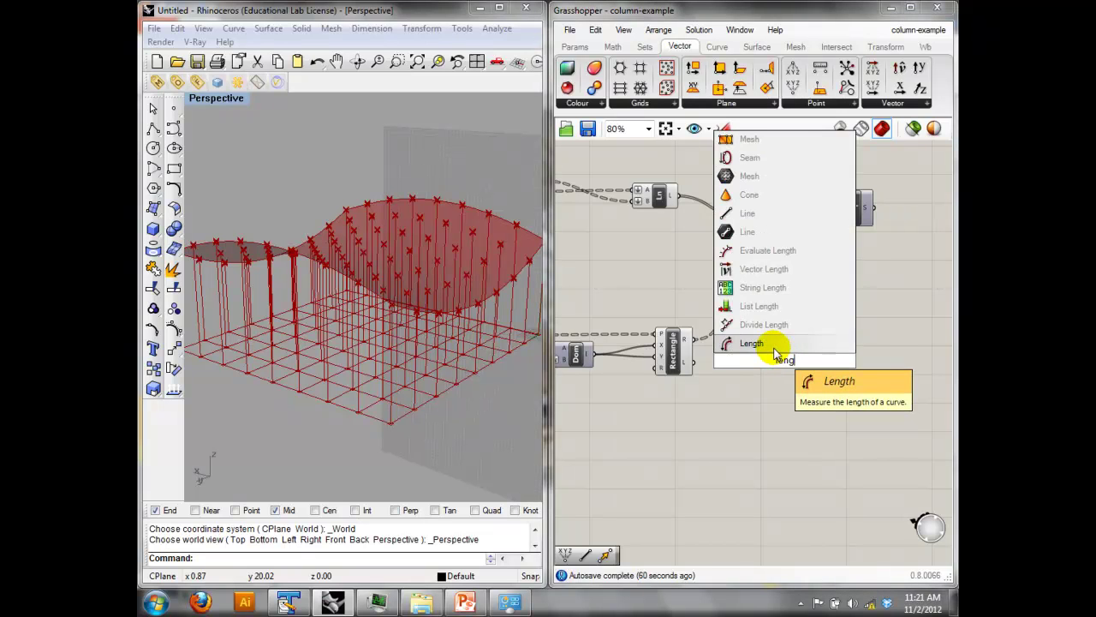
pyautogui.click(775, 350)
pyautogui.moveTo(805, 384); pyautogui.dragTo(801, 398, button='right')
pyautogui.moveTo(777, 375); pyautogui.dragTo(723, 169)
pyautogui.moveTo(717, 192); pyautogui.dragTo(679, 277, button='right')
pyautogui.moveTo(653, 288); pyautogui.dragTo(693, 246)
pyautogui.click(742, 213)
pyautogui.moveTo(719, 245)
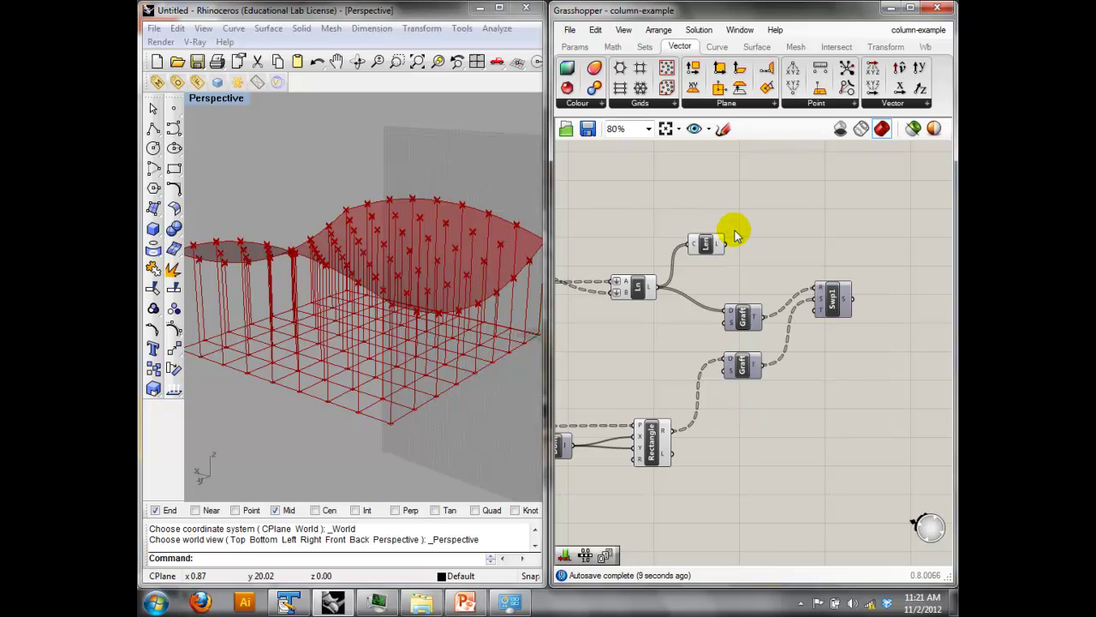
pyautogui.moveTo(708, 237); pyautogui.dragTo(739, 204)
# Add a Remap Numbers component beside the Length component and line the Sweep1 component up beneath it.
pyautogui.moveTo(764, 226)
pyautogui.mouseDown(button='right')
pyautogui.moveTo(636, 282)
pyautogui.moveTo(758, 237)
pyautogui.mouseUp(button='right')
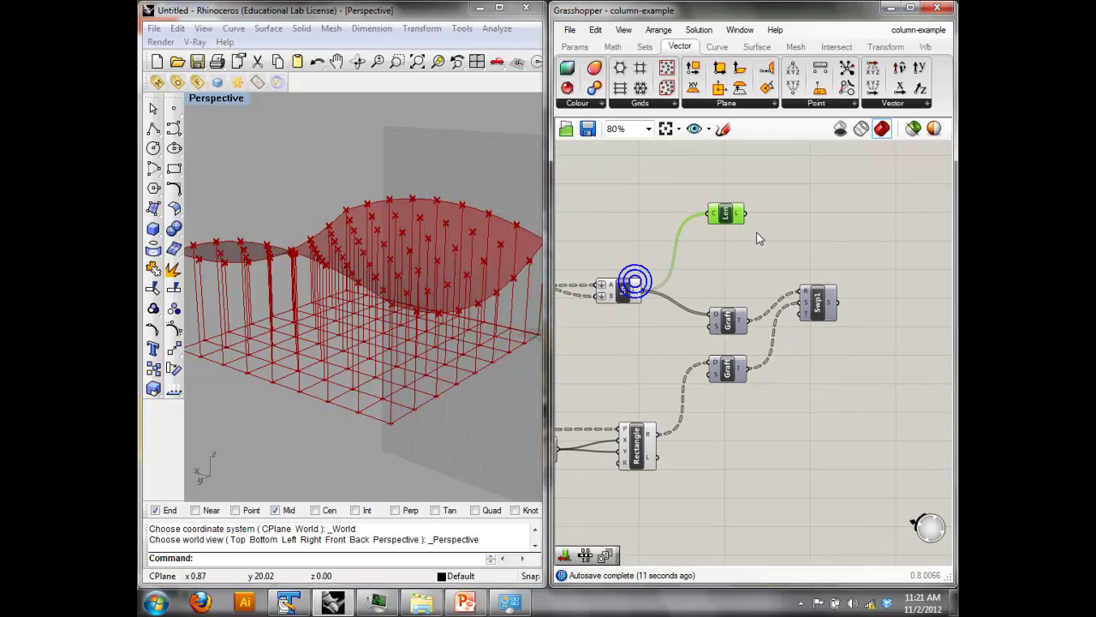
pyautogui.doubleClick(827, 219)
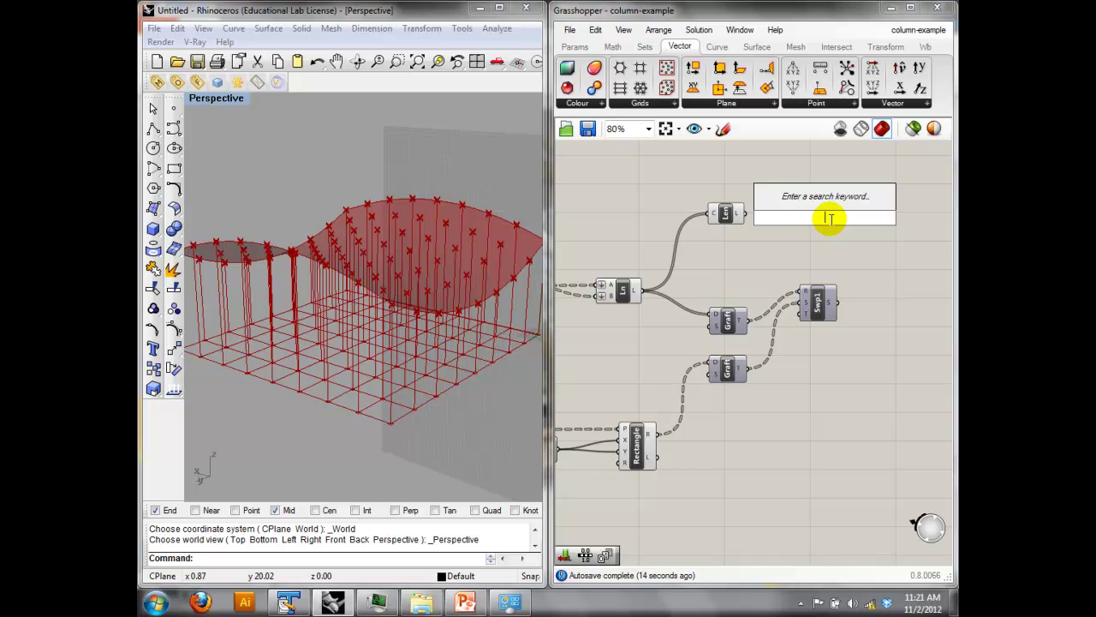
pyautogui.write('remap')
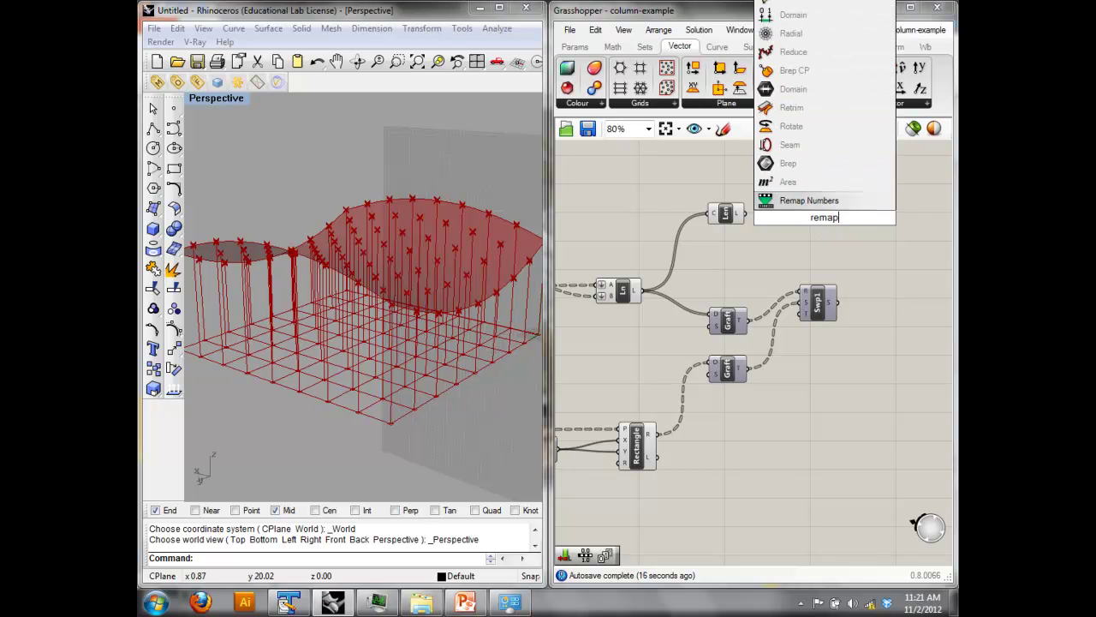
pyautogui.click(835, 201)
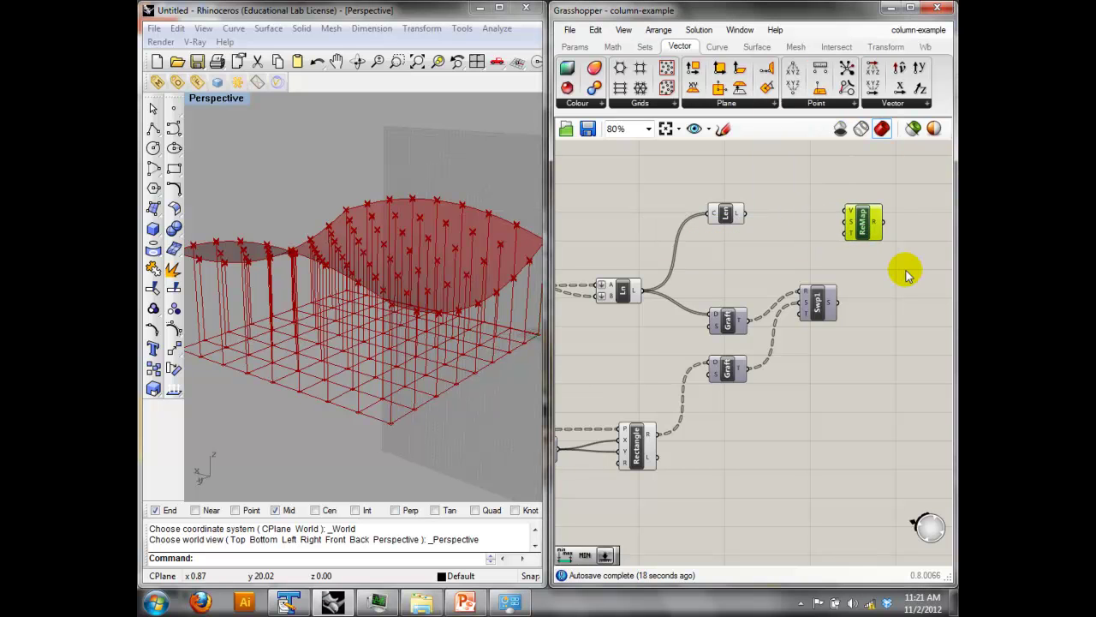
pyautogui.moveTo(904, 268); pyautogui.dragTo(861, 278, button='right')
pyautogui.click(856, 280)
pyautogui.click(782, 312)
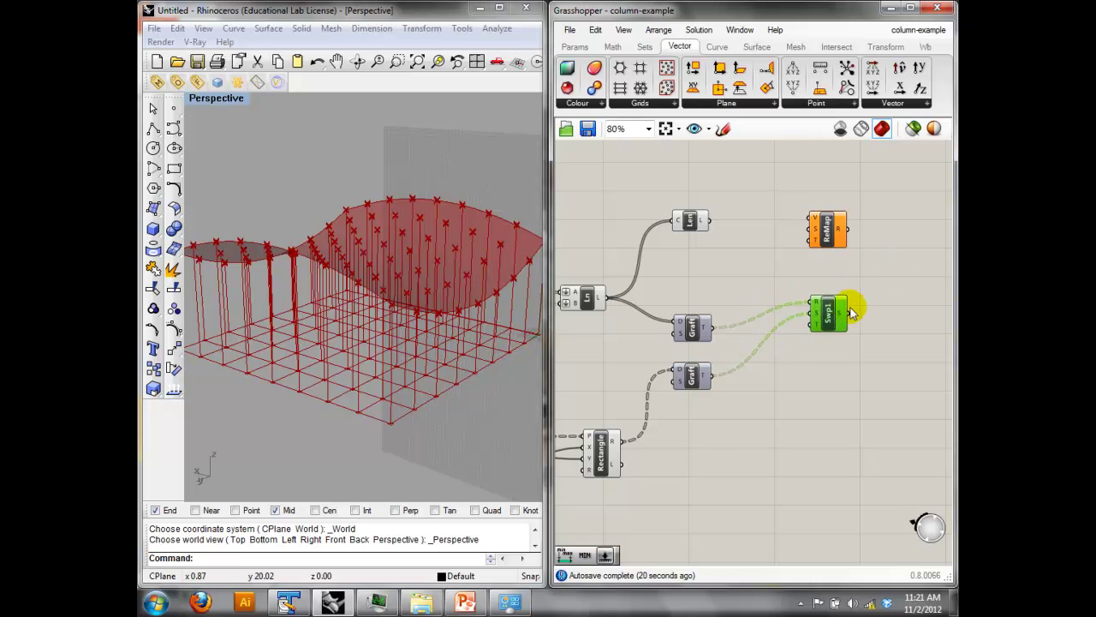
# Connect the column lengths to the values input of the Remap Numbers component.
pyautogui.scroll(3, 805, 245)
pyautogui.moveTo(786, 194); pyautogui.dragTo(806, 258, button='right')
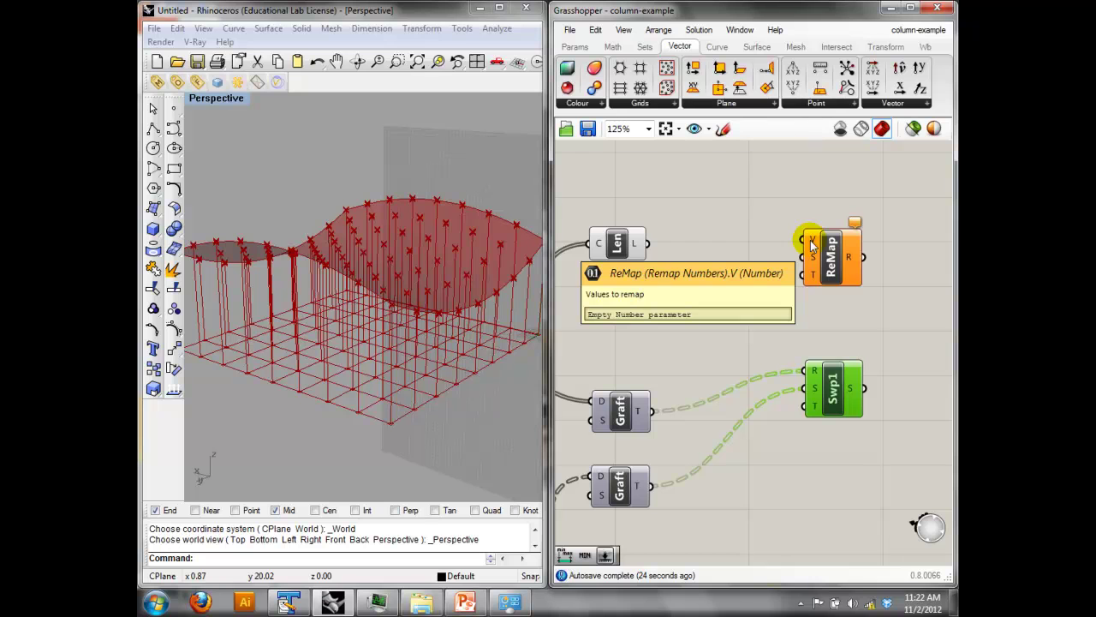
pyautogui.moveTo(648, 243); pyautogui.dragTo(802, 240)
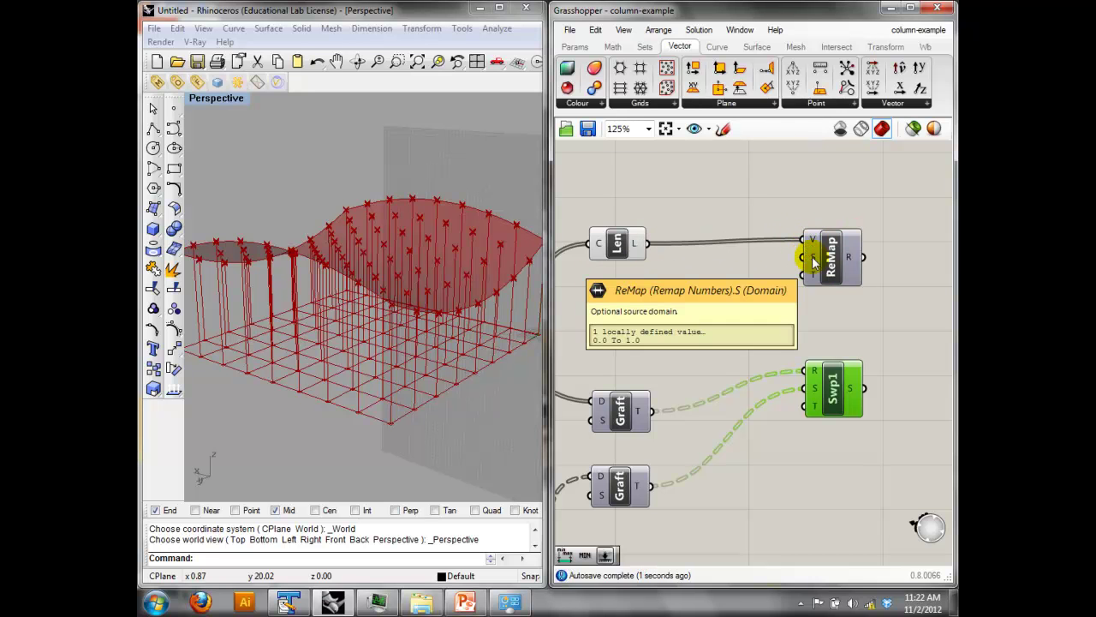
# Add a Bounds component fed by the column lengths and connect its domain to the Remap Numbers source input.
pyautogui.doubleClick(746, 269)
pyautogui.write('bound')
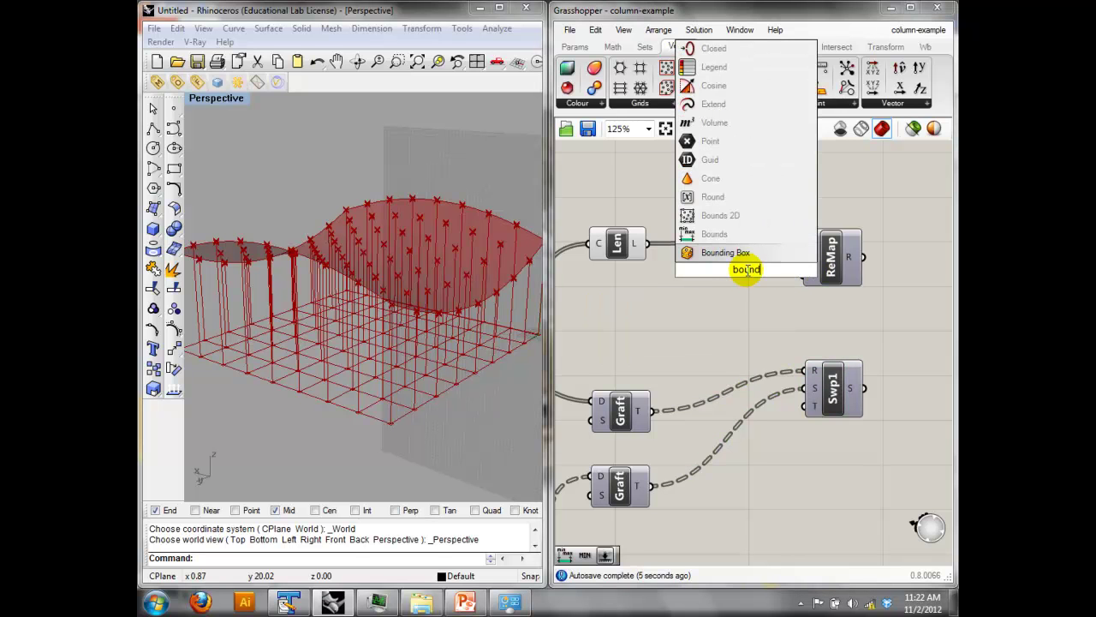
pyautogui.click(714, 234)
pyautogui.moveTo(648, 243); pyautogui.dragTo(734, 283)
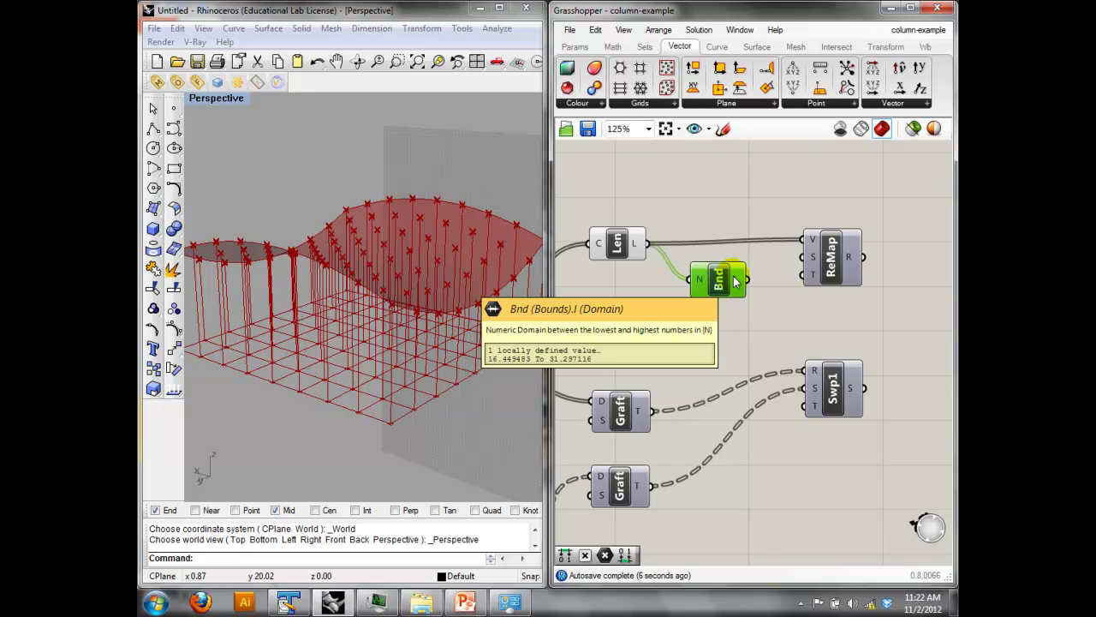
pyautogui.moveTo(746, 279); pyautogui.dragTo(801, 261)
pyautogui.moveTo(852, 260)
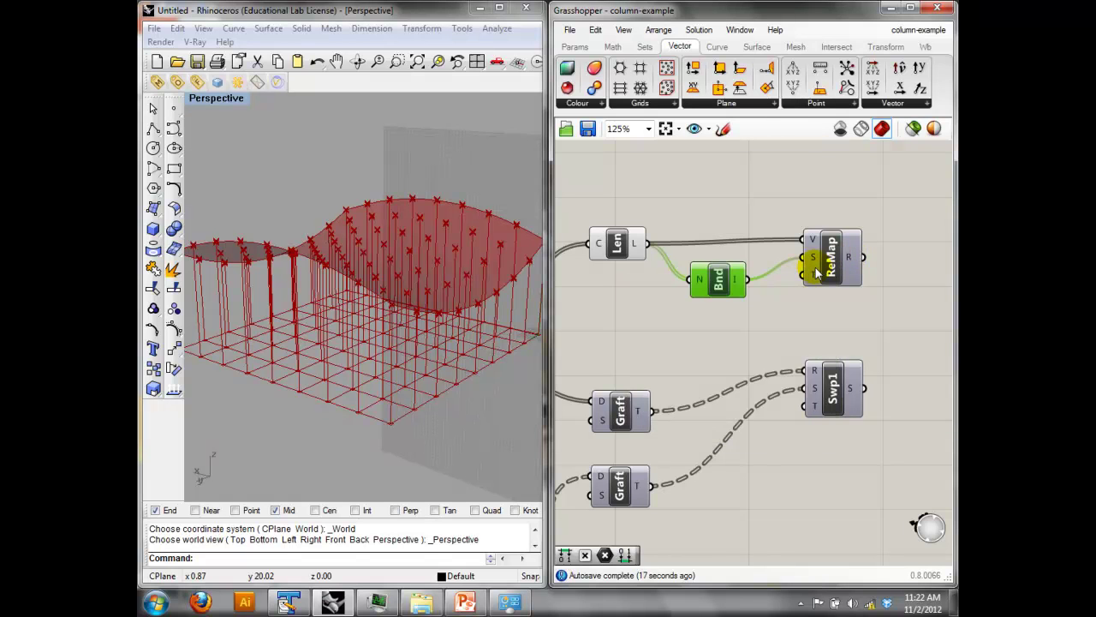
# Set the target domain of the Remap Numbers component to 0.3 To 1.0.
pyautogui.rightClick(817, 274)
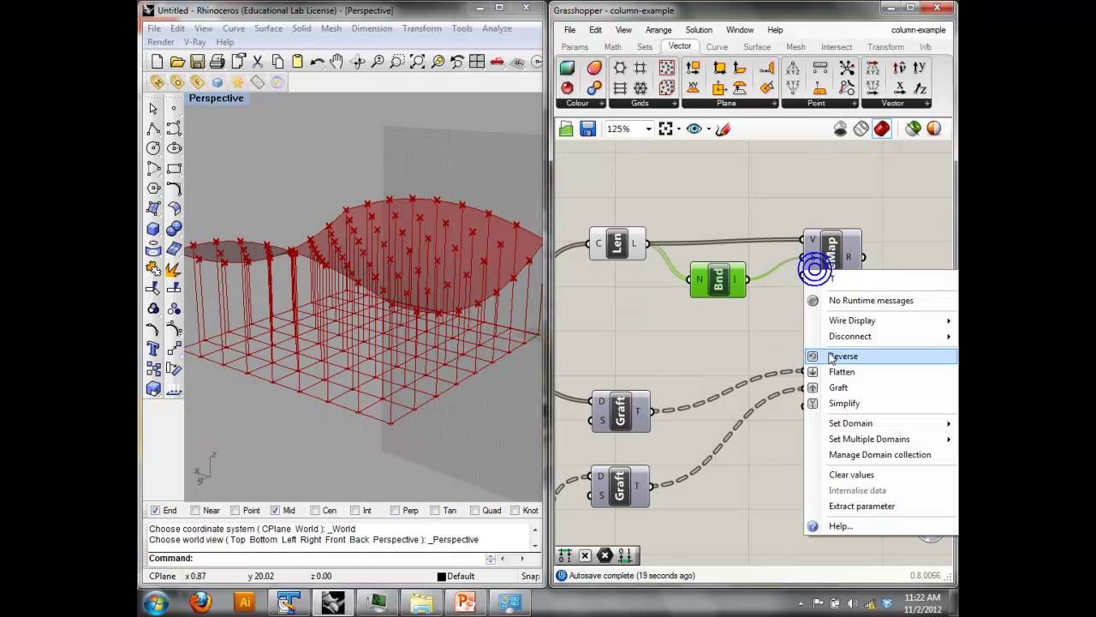
pyautogui.moveTo(843, 423)
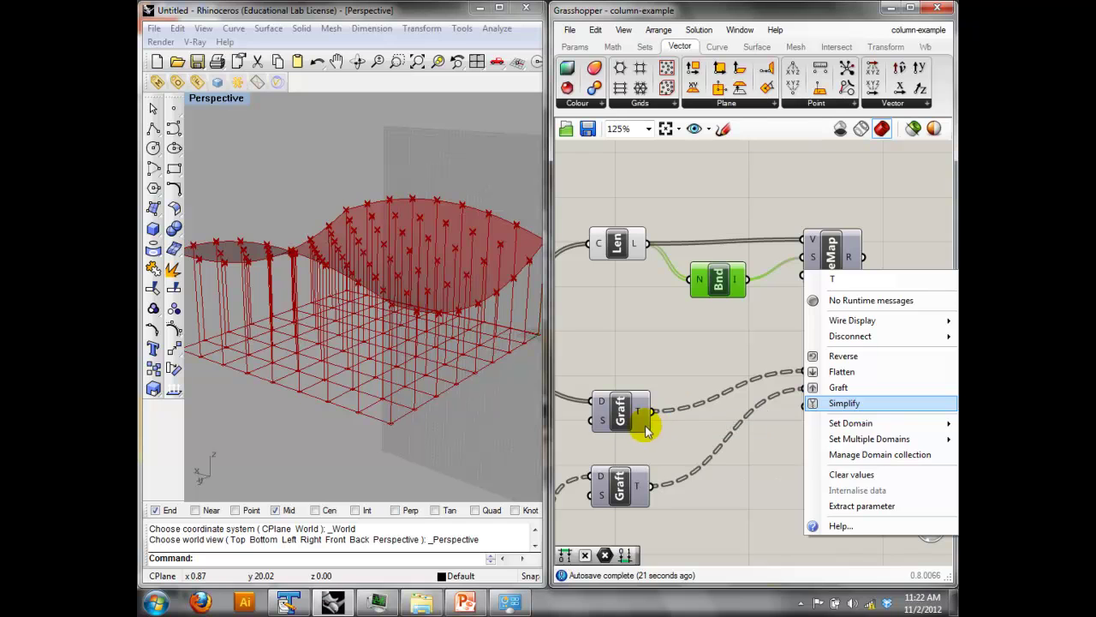
pyautogui.click(724, 426)
pyautogui.click(724, 428)
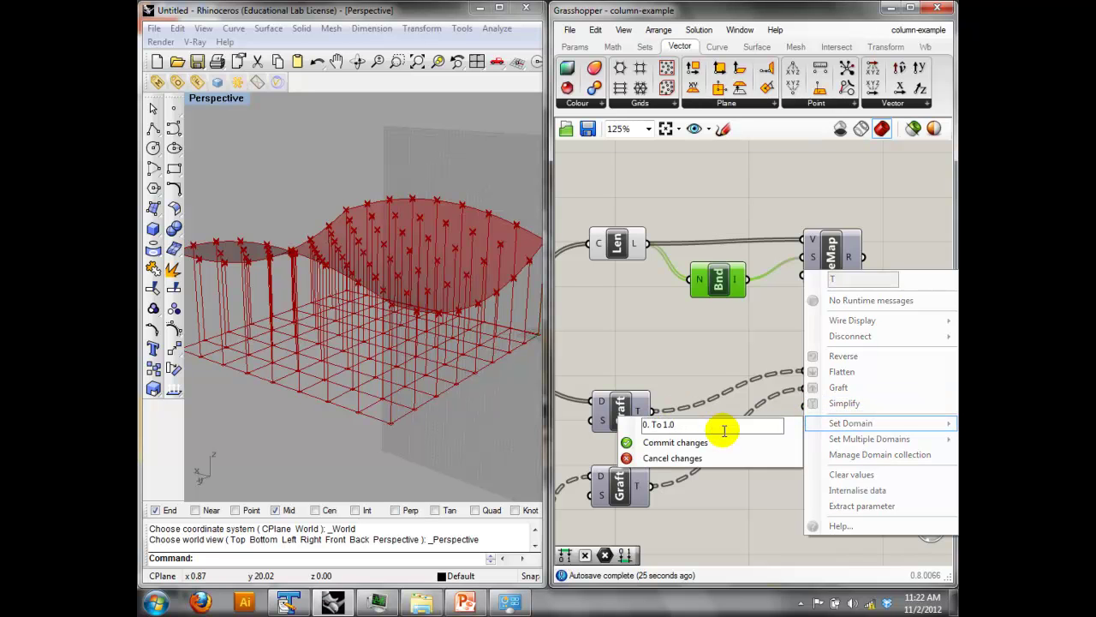
pyautogui.write('3')
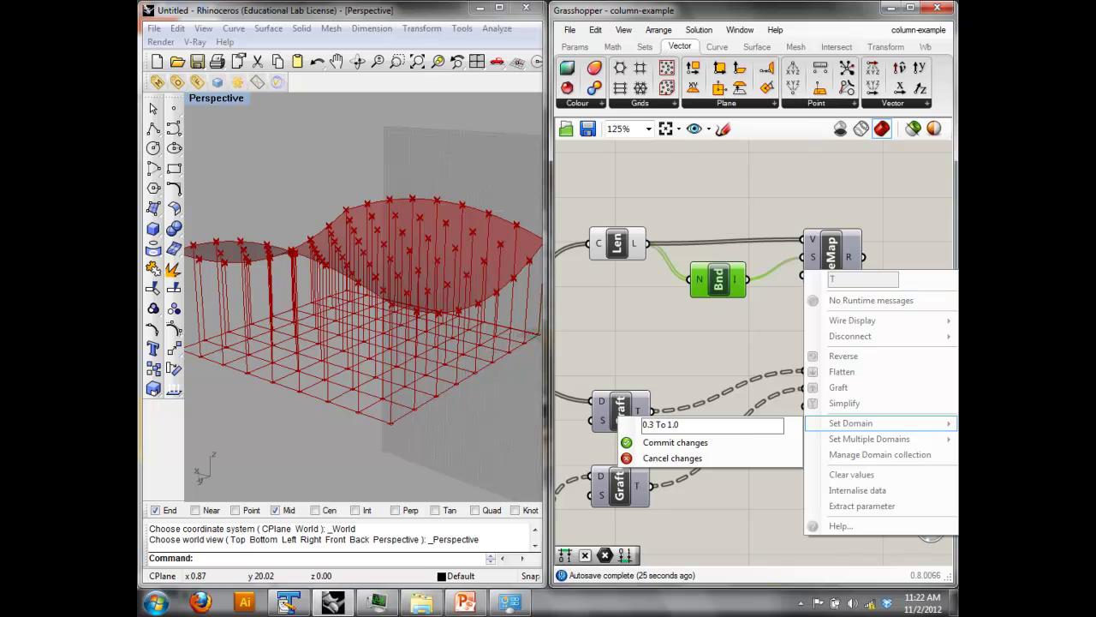
pyautogui.click(685, 442)
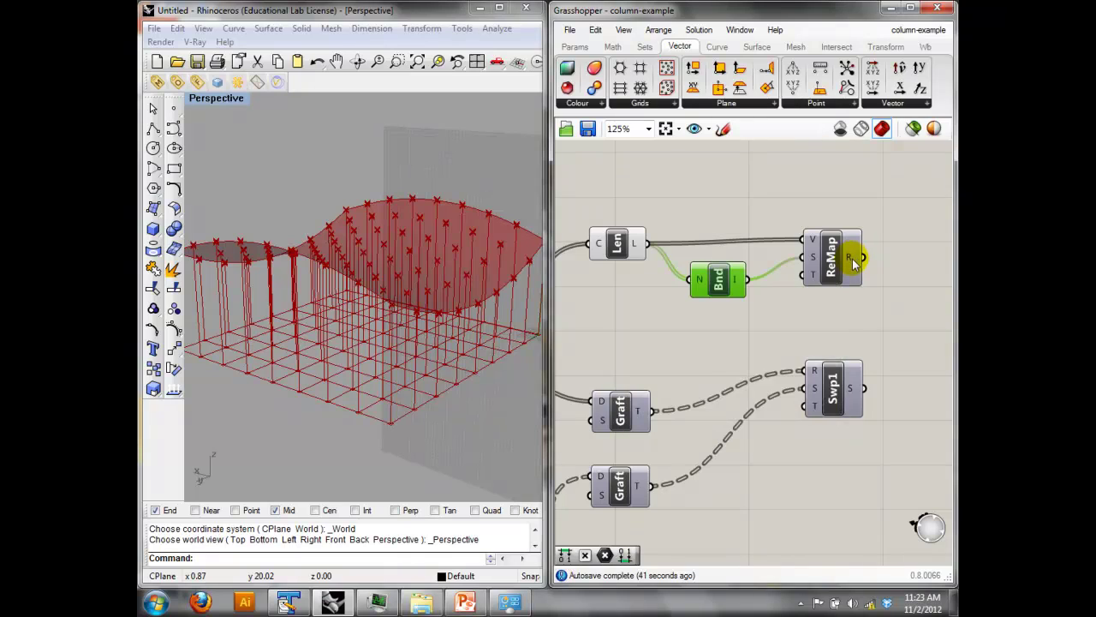
# Add a Multiplication component after the Remap Numbers component and connect the remapped numbers to its A input.
pyautogui.moveTo(852, 258); pyautogui.dragTo(813, 267, button='right')
pyautogui.doubleClick(894, 271)
pyautogui.write('mul')
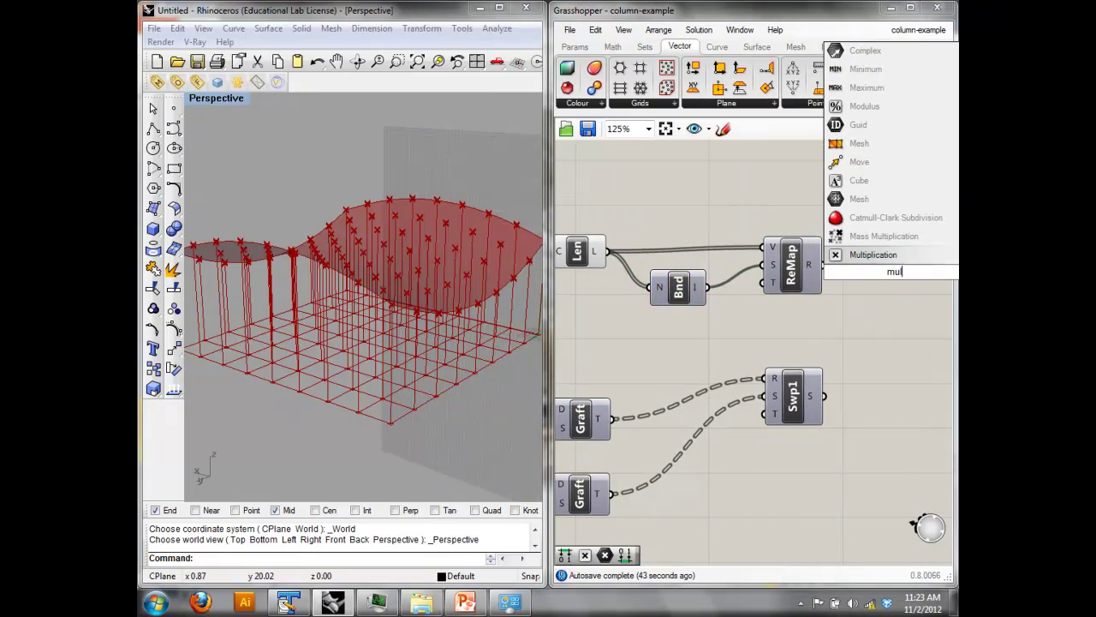
pyautogui.press('Return')
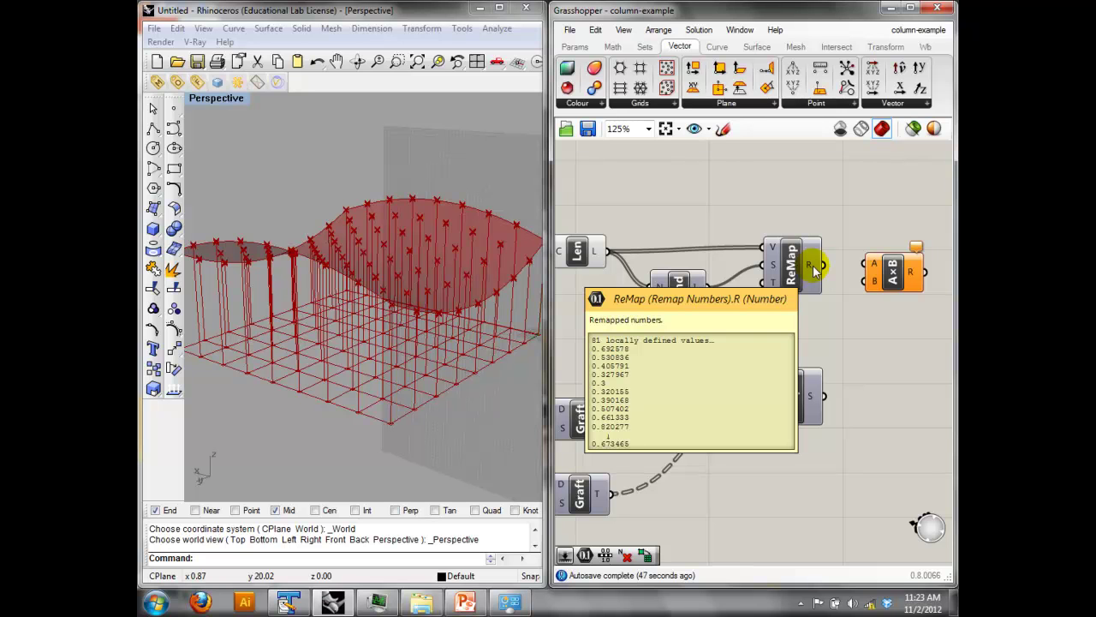
pyautogui.moveTo(813, 265); pyautogui.dragTo(866, 264)
# Add a number slider below the Multiplication component and set its numeric domain to 1 to 30.
pyautogui.moveTo(873, 348); pyautogui.dragTo(803, 323, button='right')
pyautogui.doubleClick(803, 324)
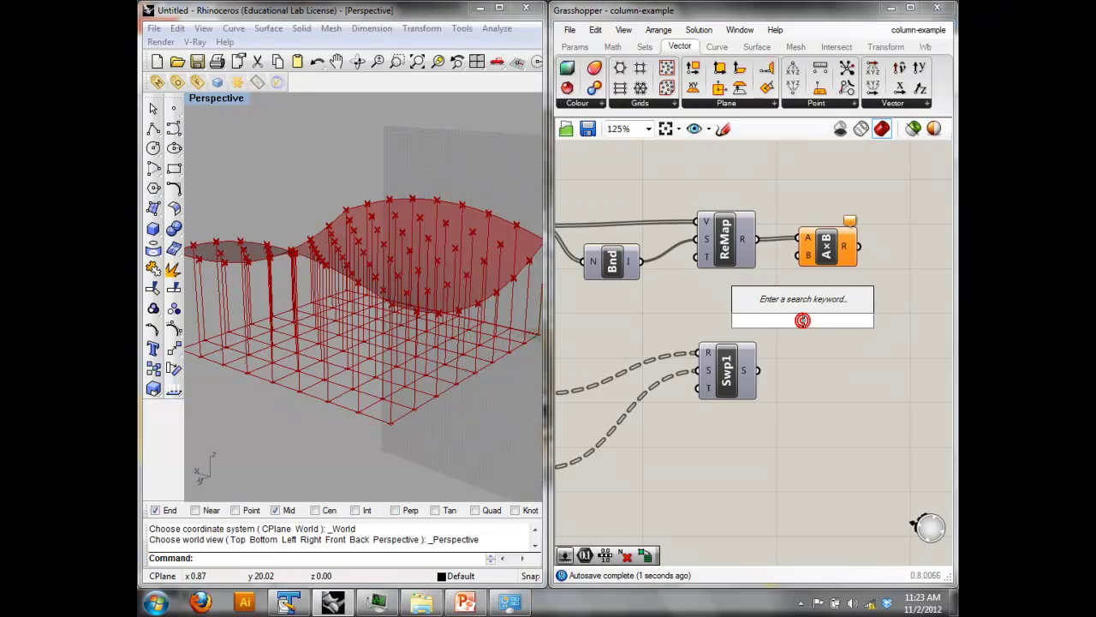
pyautogui.write('num')
pyautogui.click(788, 285)
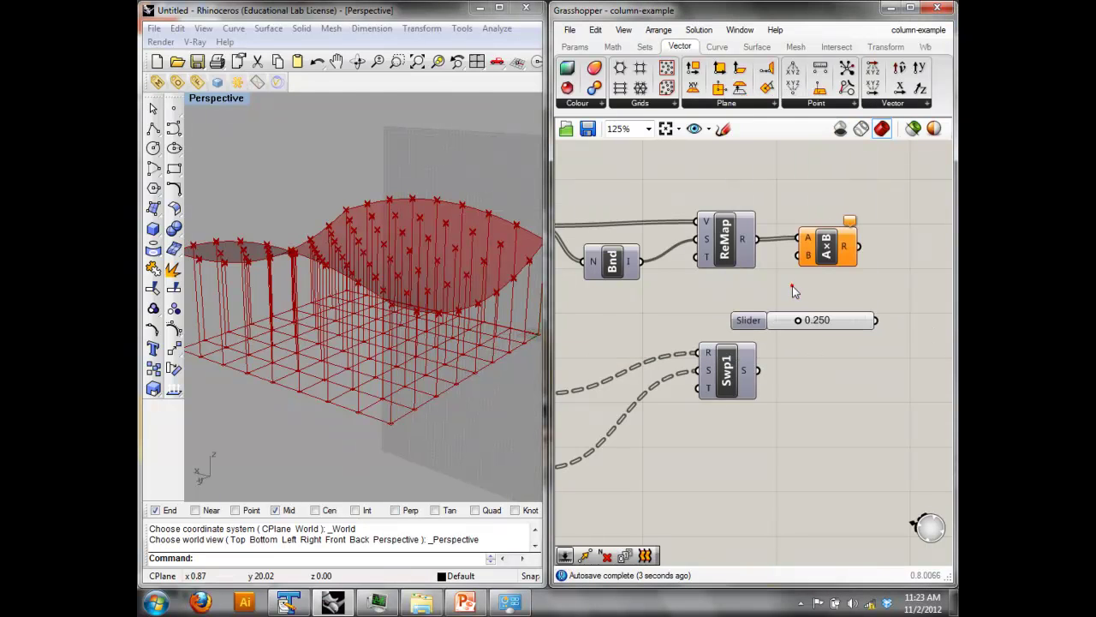
pyautogui.rightClick(818, 320)
pyautogui.click(849, 416)
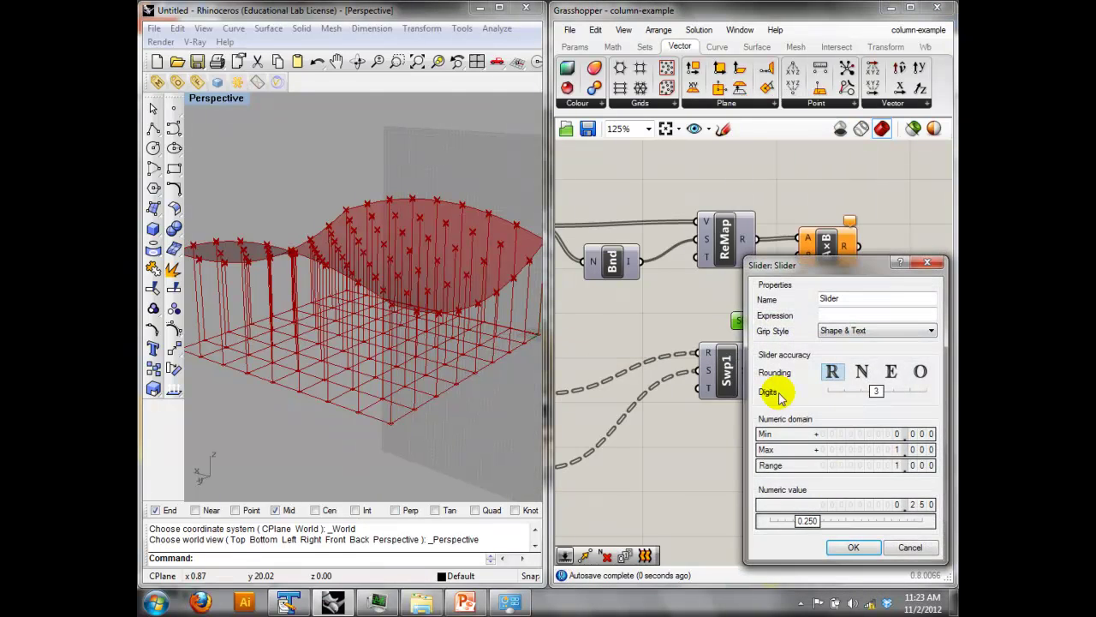
pyautogui.doubleClick(869, 447)
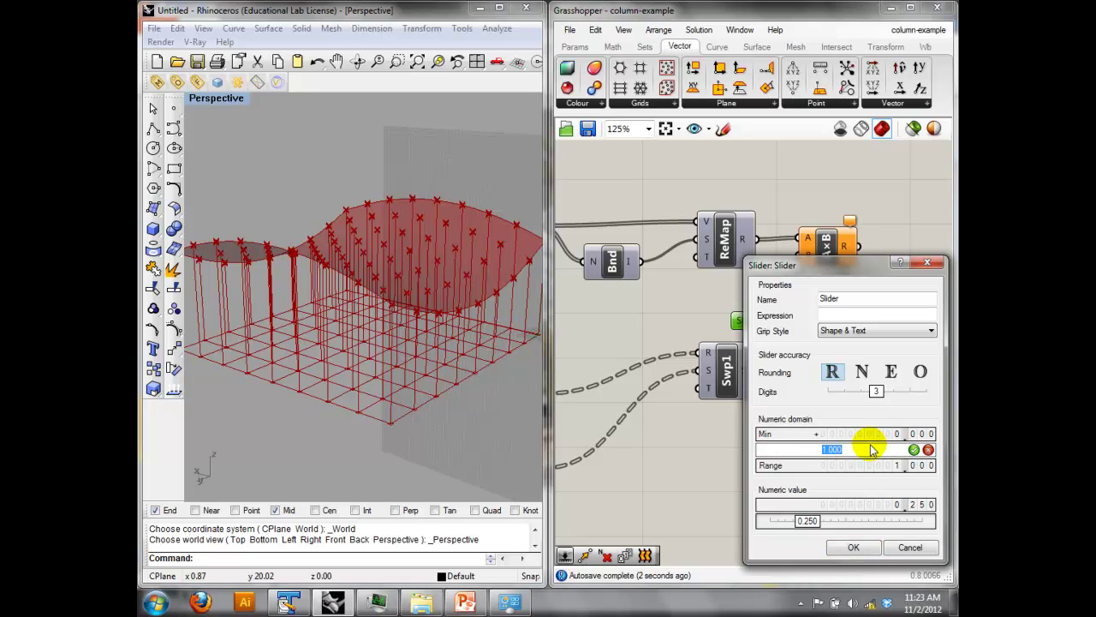
pyautogui.write('30')
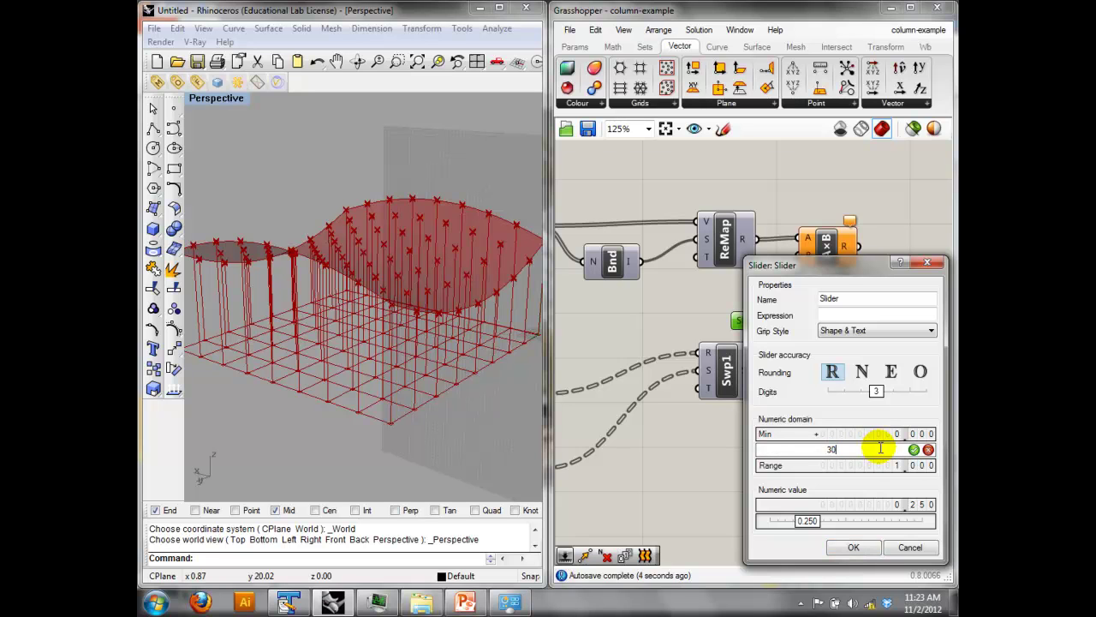
pyautogui.click(915, 450)
pyautogui.doubleClick(897, 433)
pyautogui.write('1')
pyautogui.click(915, 434)
pyautogui.click(871, 543)
# Connect the slider to the Multiplication component's B input and set the slider to about 14.2.
pyautogui.moveTo(876, 320); pyautogui.dragTo(890, 234)
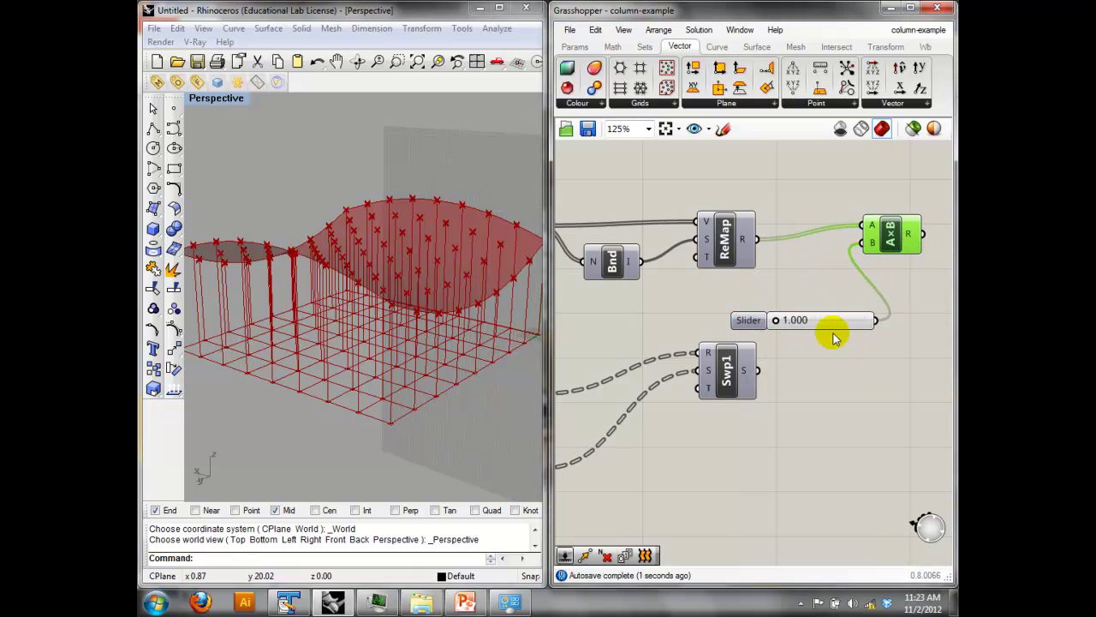
pyautogui.moveTo(776, 320); pyautogui.dragTo(816, 319)
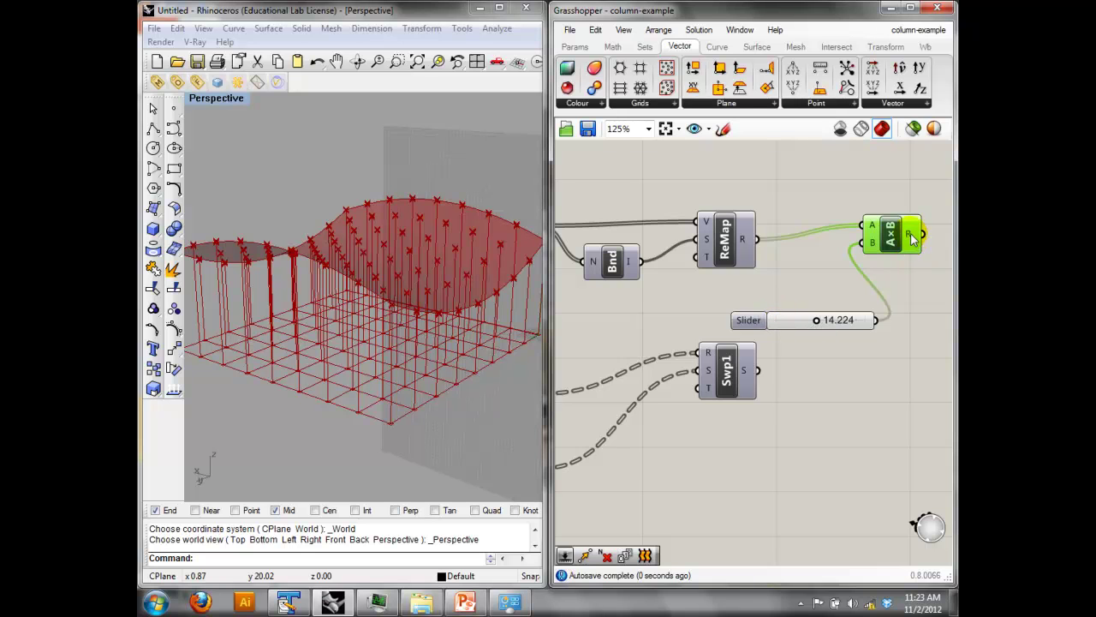
pyautogui.moveTo(913, 238)
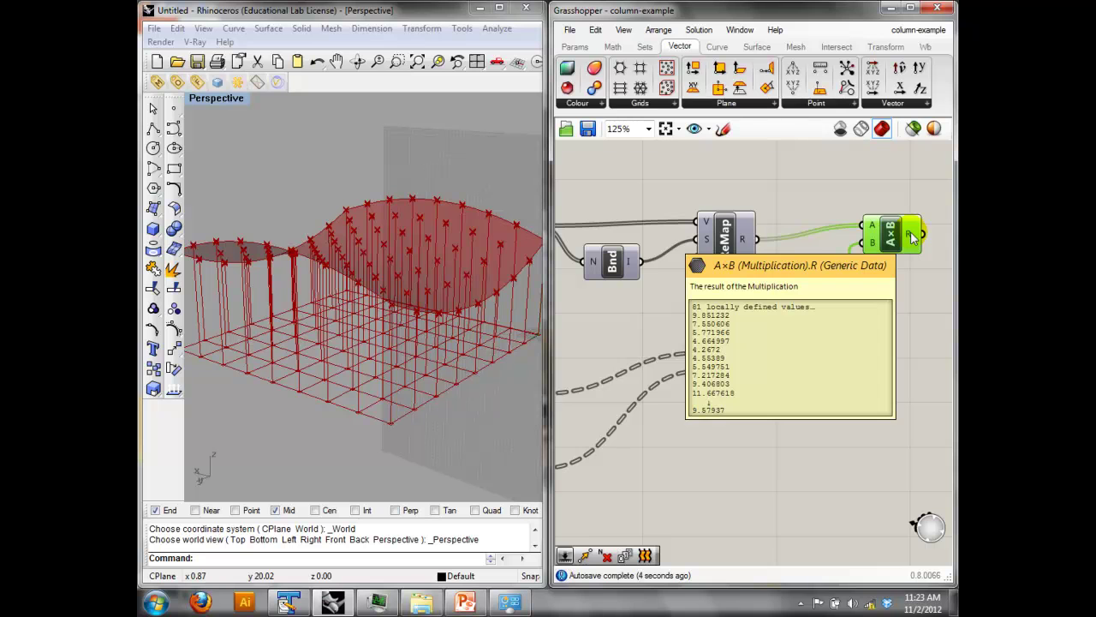
# Move the Domain and Rectangle components across the canvas so they sit downstream of the Multiplication component.
pyautogui.moveTo(891, 283); pyautogui.dragTo(913, 228, button='right')
pyautogui.scroll(-2, 856, 283)
pyautogui.moveTo(719, 363); pyautogui.dragTo(796, 307, button='right')
pyautogui.scroll(-3, 771, 317)
pyautogui.moveTo(751, 370); pyautogui.dragTo(575, 331)
pyautogui.moveTo(708, 392); pyautogui.dragTo(642, 392, button='right')
pyautogui.moveTo(669, 352); pyautogui.dragTo(884, 363)
pyautogui.moveTo(892, 375); pyautogui.dragTo(857, 373, button='right')
pyautogui.scroll(6, 857, 368)
# Turn on the preview of the Sweep1 component.
pyautogui.click(747, 467)
pyautogui.moveTo(747, 466); pyautogui.dragTo(807, 430, button='right')
pyautogui.moveTo(784, 378); pyautogui.dragTo(616, 402, button='right')
pyautogui.scroll(-1, 694, 229)
pyautogui.moveTo(610, 172); pyautogui.dragTo(854, 349, button='right')
pyautogui.click(677, 344)
pyautogui.rightClick(678, 345)
pyautogui.click(689, 352)
# Delete the old slider feeding the Domain component.
pyautogui.moveTo(759, 407); pyautogui.dragTo(762, 296, button='right')
pyautogui.moveTo(739, 426)
pyautogui.mouseDown()
pyautogui.moveTo(758, 430)
pyautogui.moveTo(745, 429)
pyautogui.mouseUp()
pyautogui.moveTo(772, 435); pyautogui.dragTo(704, 447, button='right')
pyautogui.click(764, 432)
pyautogui.click(704, 448)
pyautogui.press('Delete')
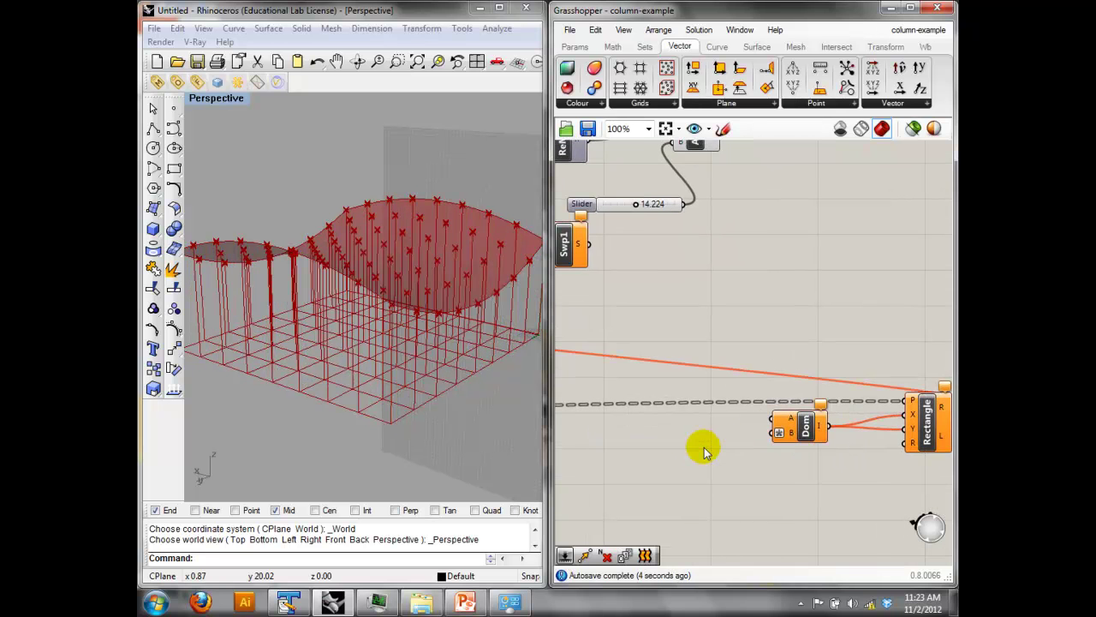
# Connect the Multiplication result to both the A and B inputs of the Domain component.
pyautogui.moveTo(841, 277); pyautogui.dragTo(815, 347, button='right')
pyautogui.moveTo(735, 346); pyautogui.dragTo(754, 487)
pyautogui.moveTo(698, 206); pyautogui.dragTo(747, 512)
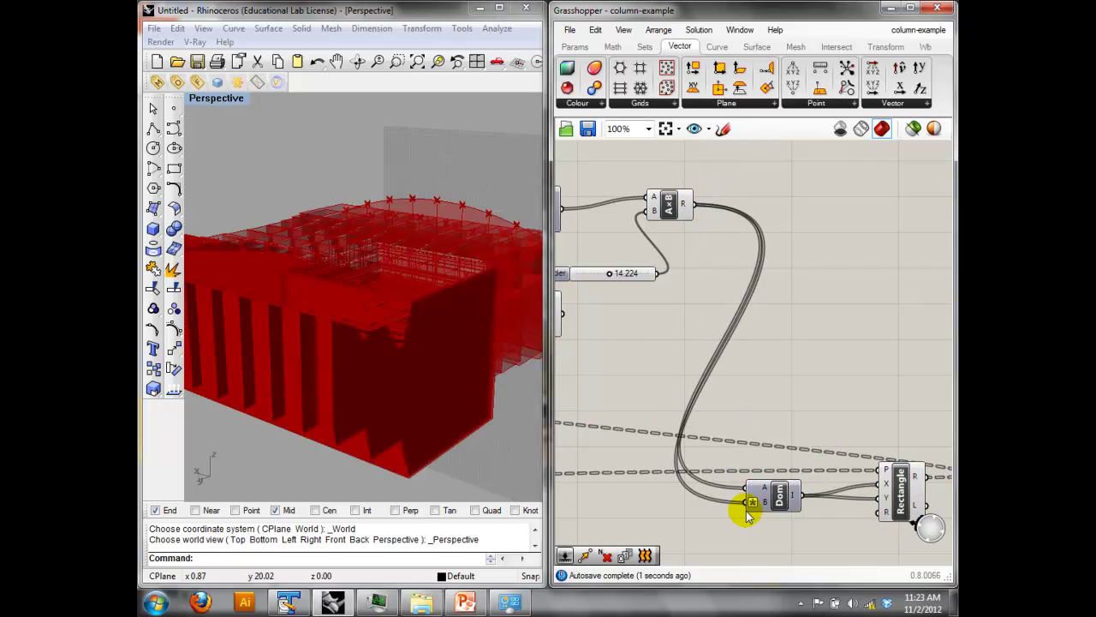
# Move the Rectangle component slightly below the Domain component and shift the Sweep1 component.
pyautogui.moveTo(818, 423); pyautogui.dragTo(741, 315, button='right')
pyautogui.moveTo(800, 391); pyautogui.dragTo(775, 461)
pyautogui.moveTo(658, 316); pyautogui.dragTo(865, 420, button='right')
pyautogui.moveTo(706, 290); pyautogui.dragTo(774, 339, button='right')
pyautogui.moveTo(683, 358); pyautogui.dragTo(727, 382)
pyautogui.moveTo(636, 403); pyautogui.dragTo(737, 316, button='right')
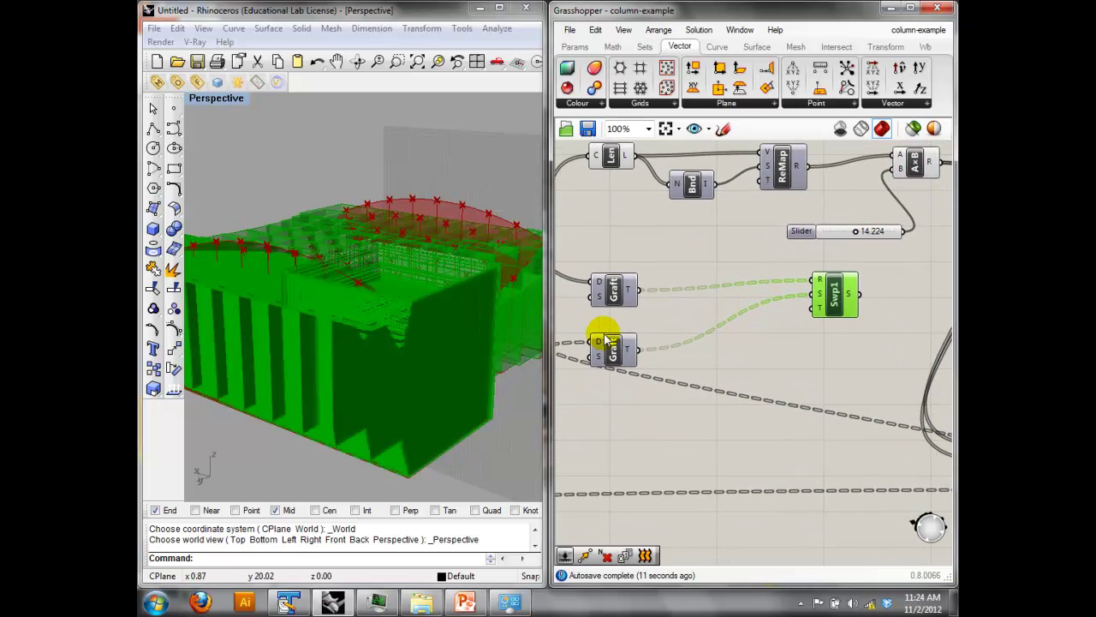
# Flatten the data input of the Graft component that feeds the sweep sections, and nudge that component aside.
pyautogui.moveTo(601, 342)
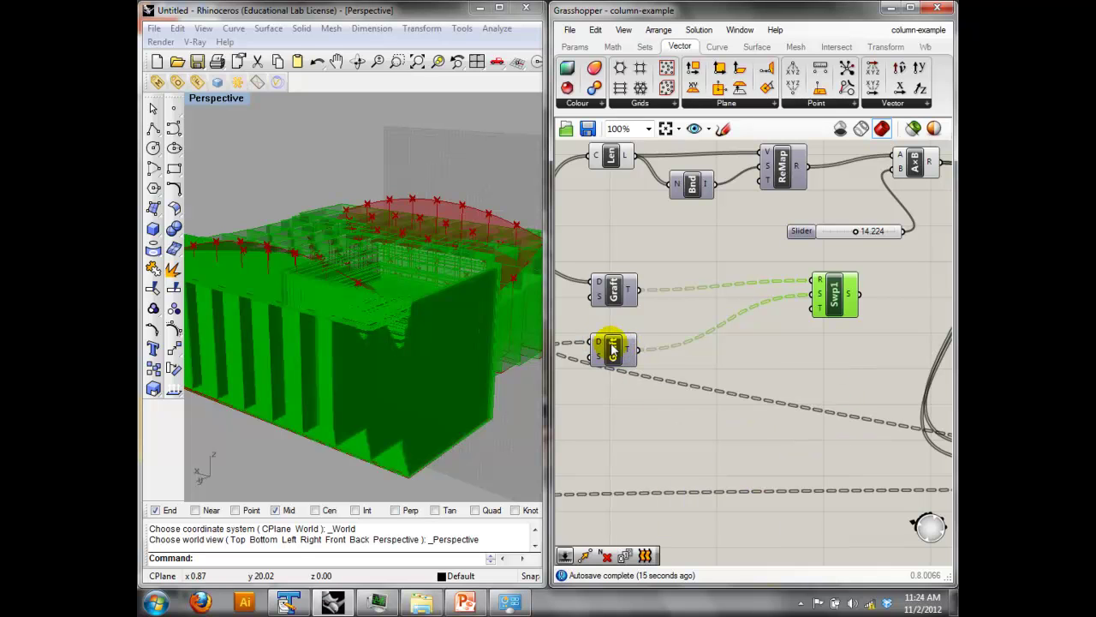
pyautogui.rightClick(597, 341)
pyautogui.click(638, 397)
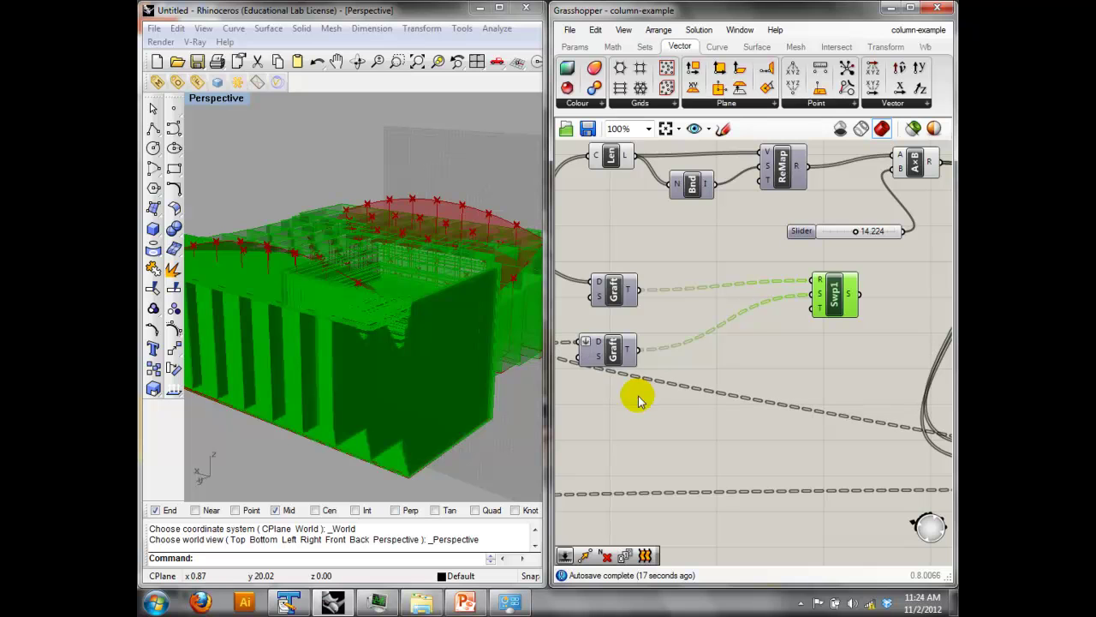
pyautogui.moveTo(627, 353); pyautogui.dragTo(636, 353)
# Move the section Graft component and the Sweep1 component over beside the Rectangle component.
pyautogui.click(615, 296)
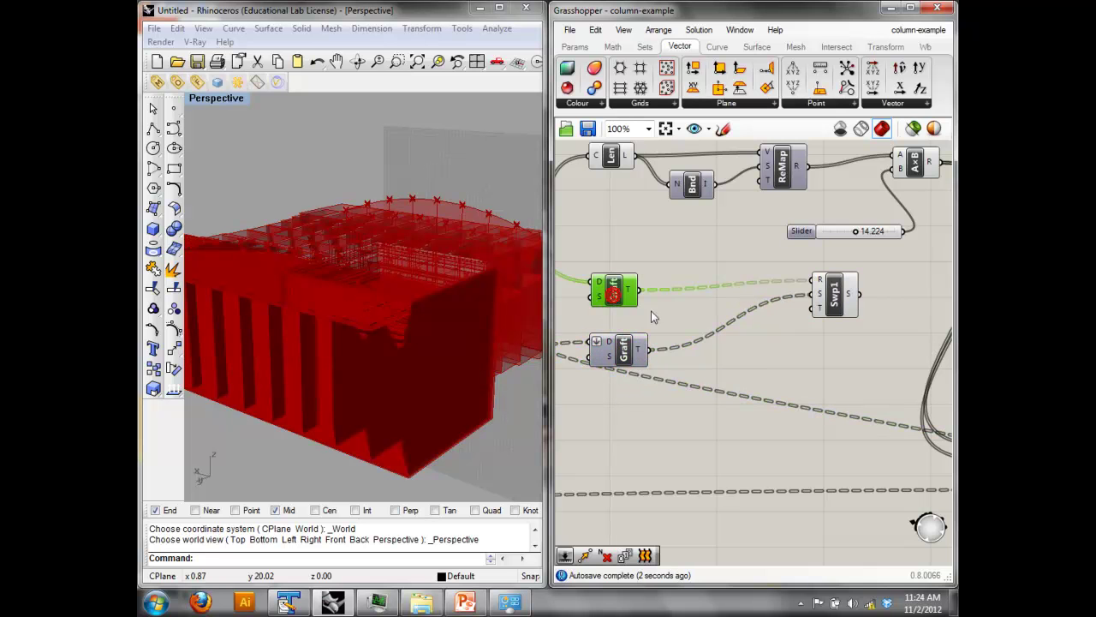
pyautogui.scroll(-4, 754, 334)
pyautogui.moveTo(763, 350); pyautogui.dragTo(719, 338, button='right')
pyautogui.click(644, 329)
pyautogui.keyDown('shift'); pyautogui.click(776, 290); pyautogui.keyUp('shift')
pyautogui.moveTo(791, 328); pyautogui.dragTo(624, 339, button='right')
pyautogui.scroll(-1, 624, 338)
pyautogui.moveTo(619, 307); pyautogui.dragTo(902, 333)
pyautogui.click(827, 431)
pyautogui.scroll(4, 796, 411)
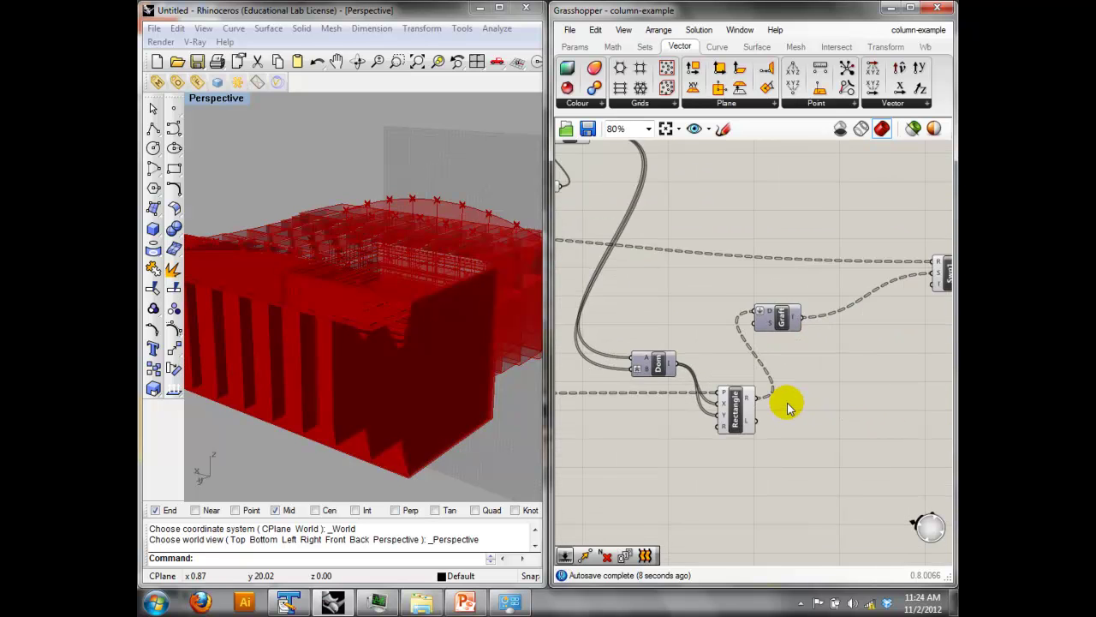
# Flatten the rectangle output of the Rectangle component and select the Graft component it feeds.
pyautogui.rightClick(742, 397)
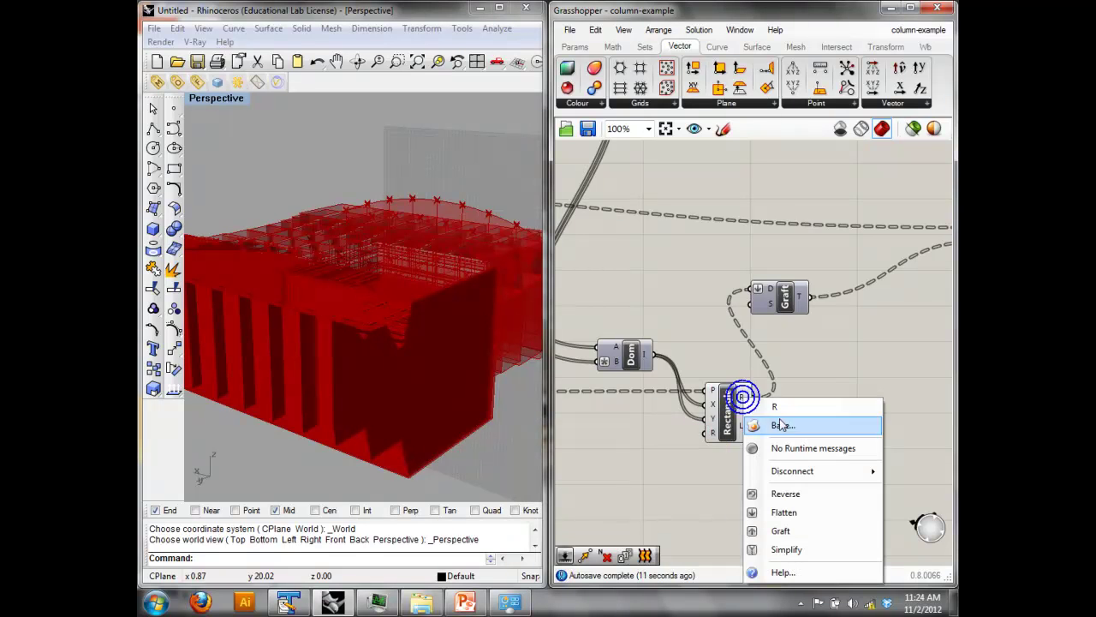
pyautogui.click(788, 510)
pyautogui.click(794, 299)
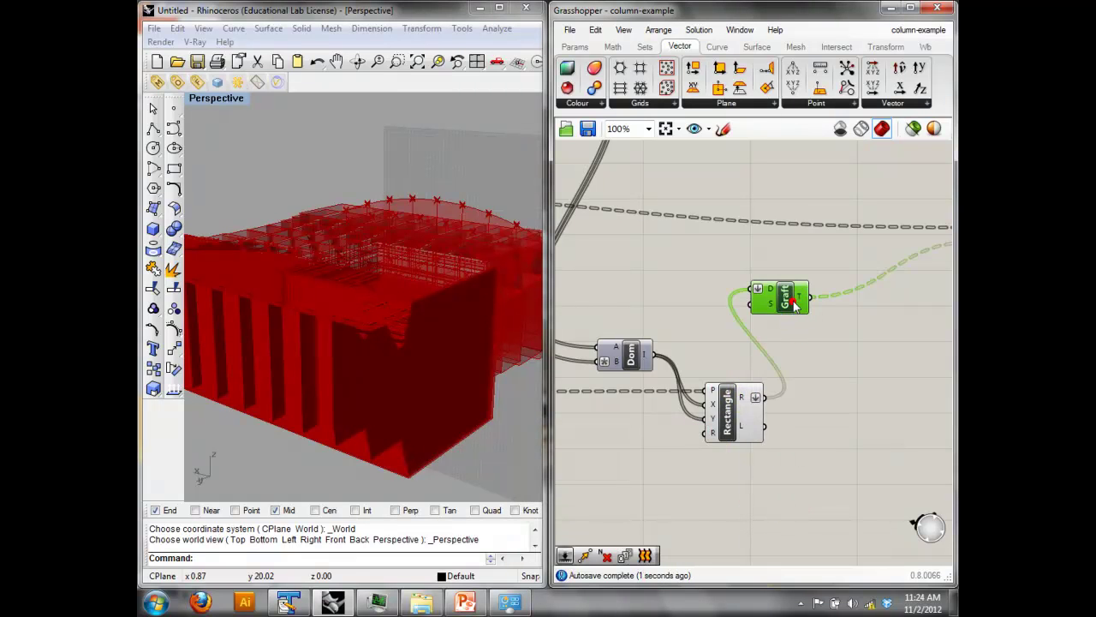
pyautogui.moveTo(805, 297); pyautogui.dragTo(757, 342, button='right')
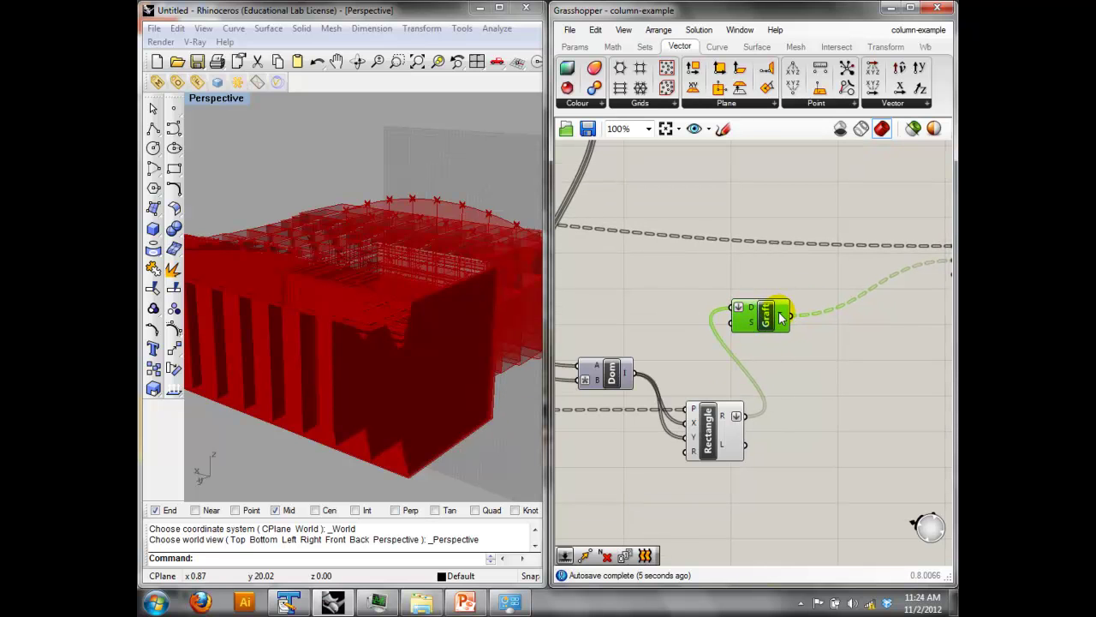
pyautogui.click(781, 289)
pyautogui.moveTo(828, 296); pyautogui.dragTo(805, 294, button='right')
pyautogui.moveTo(793, 282)
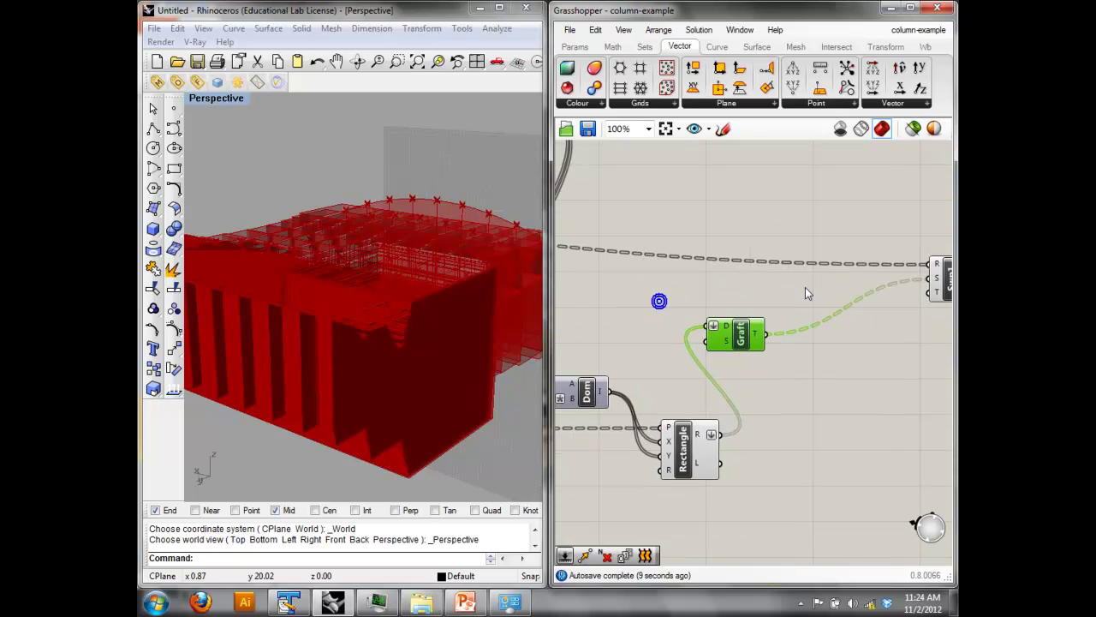
# Check the data from the Multiplication component through to the Rectangle component, and flatten the Rectangle's plane input.
pyautogui.moveTo(692, 343); pyautogui.dragTo(815, 314, button='right')
pyautogui.moveTo(742, 288); pyautogui.dragTo(767, 461, button='right')
pyautogui.moveTo(685, 337); pyautogui.dragTo(785, 323, button='right')
pyautogui.moveTo(716, 291); pyautogui.dragTo(792, 276, button='right')
pyautogui.moveTo(696, 214)
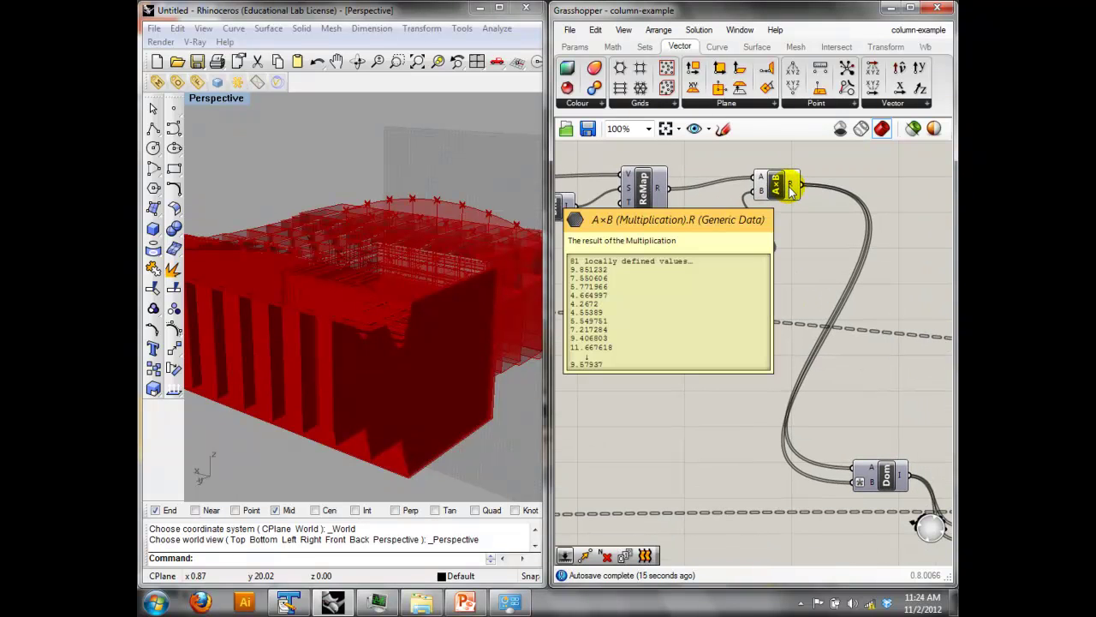
pyautogui.moveTo(889, 456); pyautogui.dragTo(765, 328, button='right')
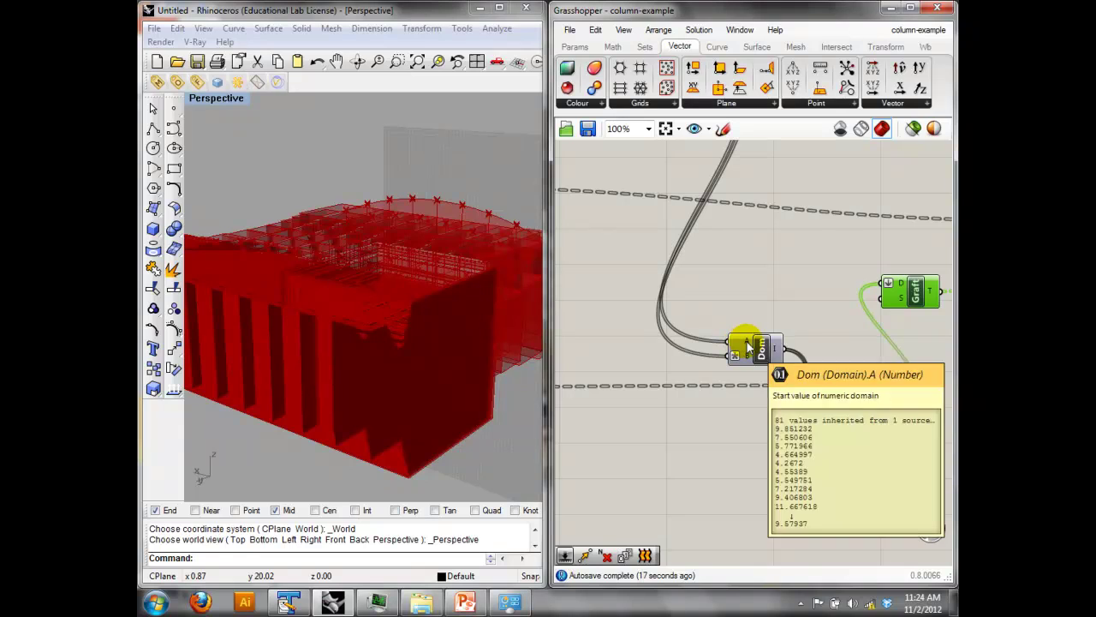
pyautogui.moveTo(845, 390)
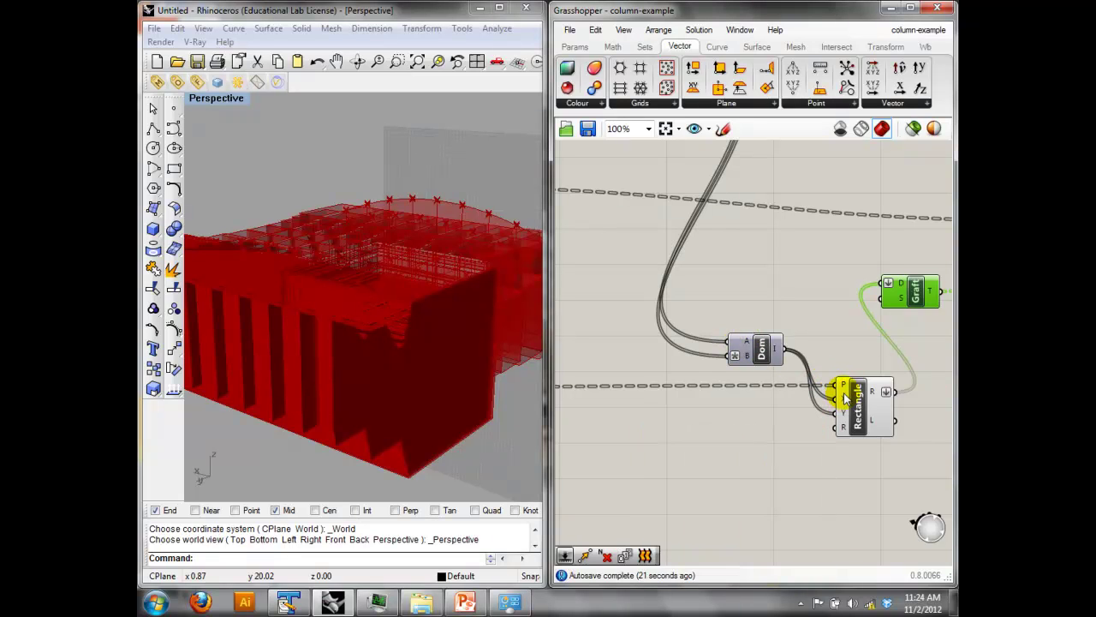
pyautogui.rightClick(843, 386)
pyautogui.click(844, 397)
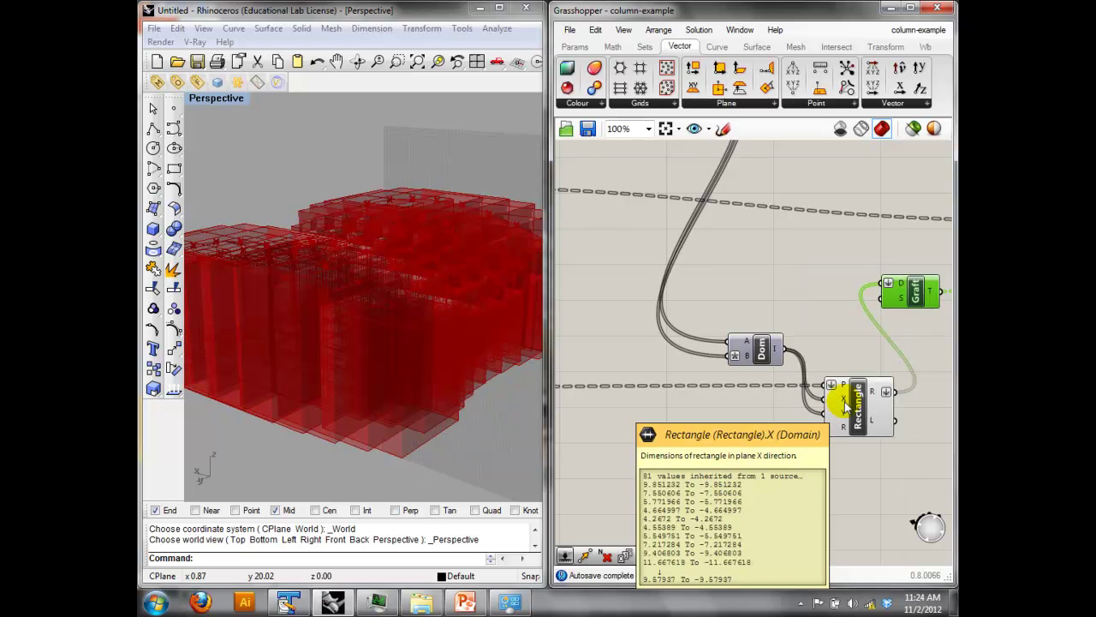
# Remove the flattening from the Rectangle component's output and from the data input of the Graft component it feeds.
pyautogui.moveTo(877, 406); pyautogui.dragTo(852, 411, button='right')
pyautogui.moveTo(464, 244); pyautogui.dragTo(428, 331, button='right')
pyautogui.moveTo(858, 370); pyautogui.dragTo(762, 366, button='right')
pyautogui.moveTo(858, 290); pyautogui.dragTo(790, 308, button='right')
pyautogui.scroll(-2, 754, 314)
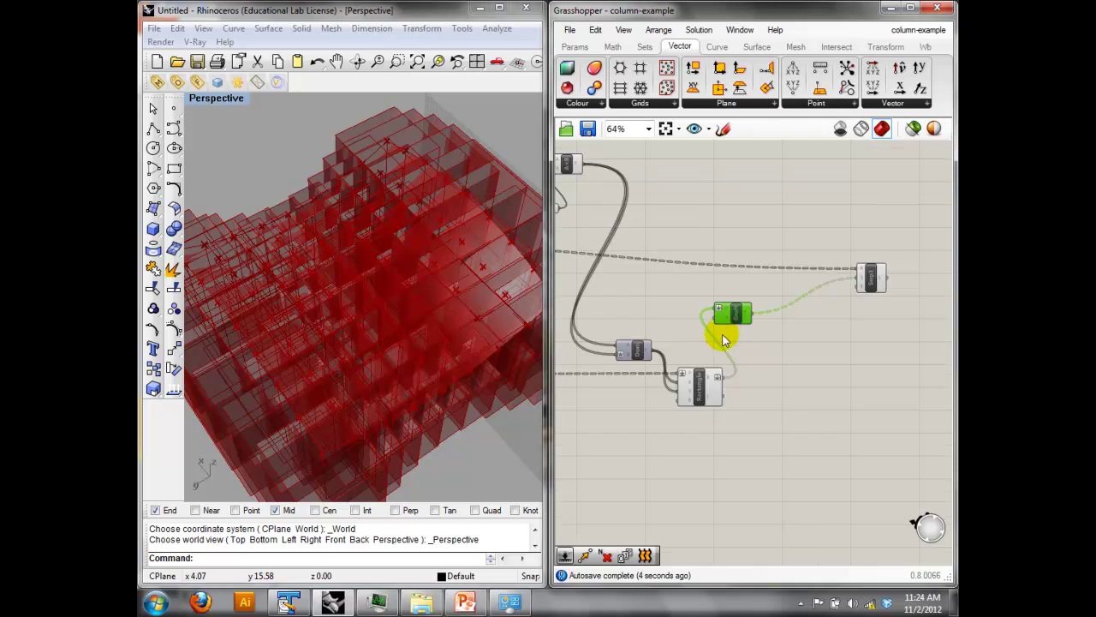
pyautogui.scroll(2, 715, 350)
pyautogui.rightClick(708, 394)
pyautogui.click(734, 506)
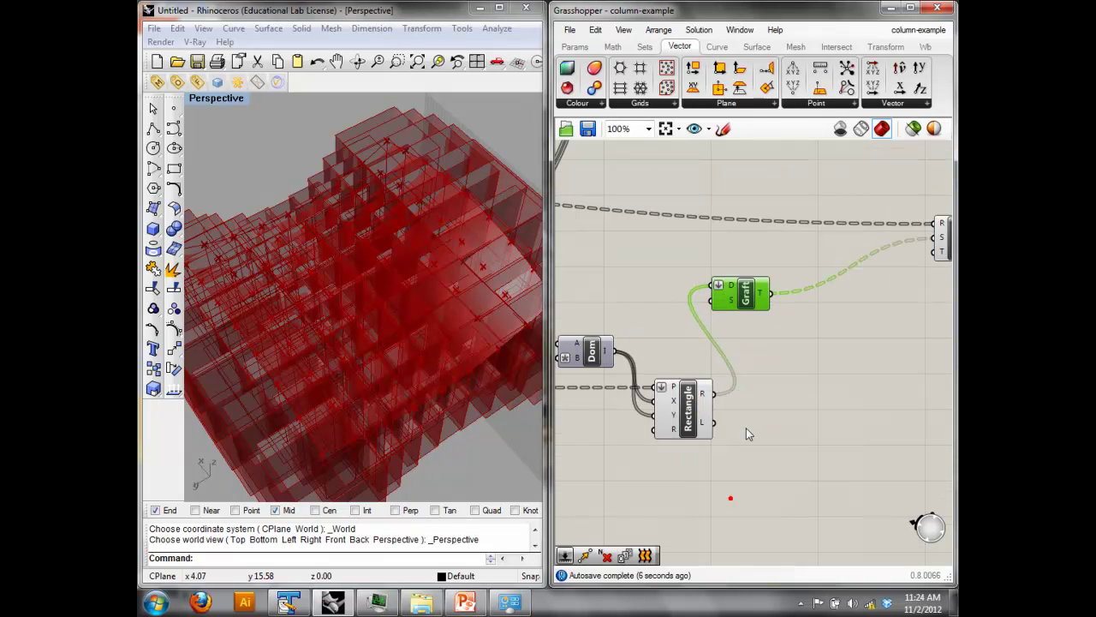
pyautogui.rightClick(732, 287)
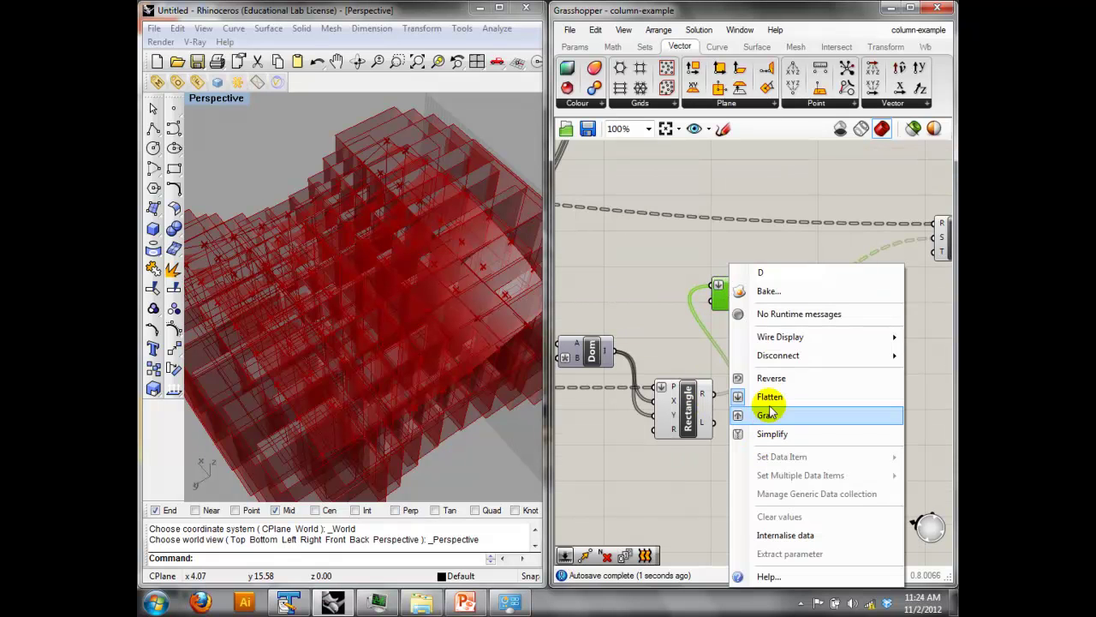
pyautogui.click(741, 399)
# Lower the slider feeding the Multiplication component to 1.900 to make the columns thinner.
pyautogui.moveTo(728, 329); pyautogui.dragTo(806, 320, button='right')
pyautogui.scroll(-2, 806, 317)
pyautogui.moveTo(703, 304); pyautogui.dragTo(830, 360, button='right')
pyautogui.scroll(5, 734, 248)
pyautogui.moveTo(732, 247); pyautogui.dragTo(665, 244)
pyautogui.moveTo(514, 252); pyautogui.dragTo(385, 283, button='right')
pyautogui.moveTo(369, 395); pyautogui.dragTo(517, 444, button='right')
# Nudge the Remap Numbers component slightly toward the Multiplication component and select the Multiplication component.
pyautogui.click(678, 304)
pyautogui.scroll(-3, 678, 309)
pyautogui.scroll(2, 740, 290)
pyautogui.moveTo(690, 261); pyautogui.dragTo(908, 301, button='right')
pyautogui.scroll(-3, 929, 325)
pyautogui.scroll(2, 722, 279)
pyautogui.moveTo(726, 309); pyautogui.dragTo(611, 309, button='right')
pyautogui.click(840, 296)
pyautogui.moveTo(786, 313); pyautogui.dragTo(796, 301)
pyautogui.moveTo(882, 317); pyautogui.dragTo(825, 270, button='right')
pyautogui.click(868, 292)
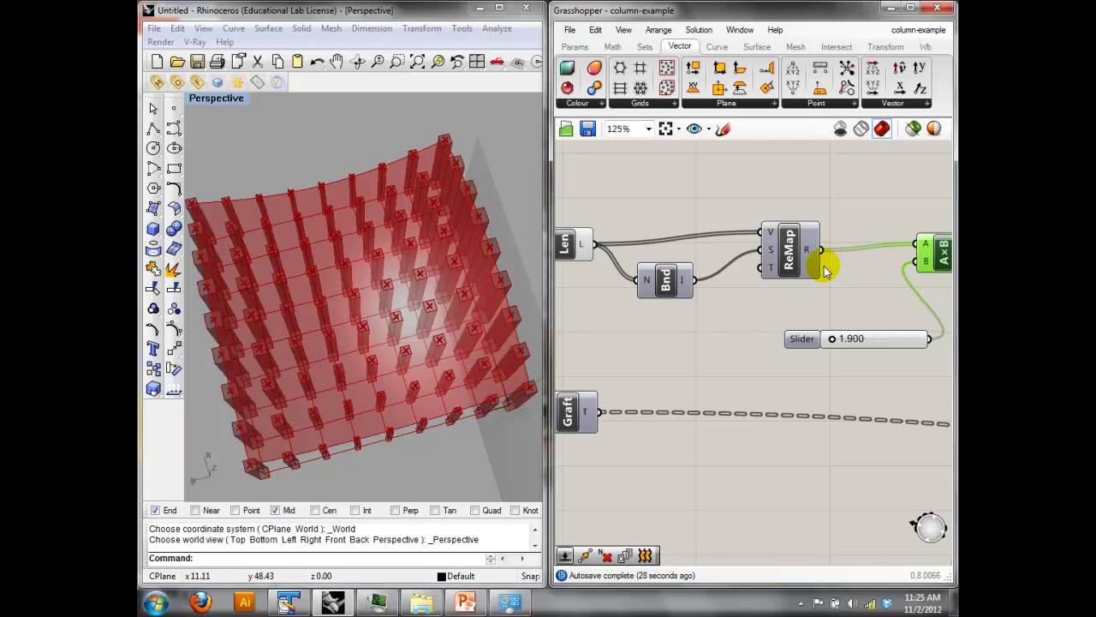
# Flip the Graph Mapper's parabola by moving its vertex down to the graph's lower edge, slightly off centre.
pyautogui.moveTo(391, 262); pyautogui.dragTo(377, 153, button='right')
pyautogui.scroll(-6, 728, 306)
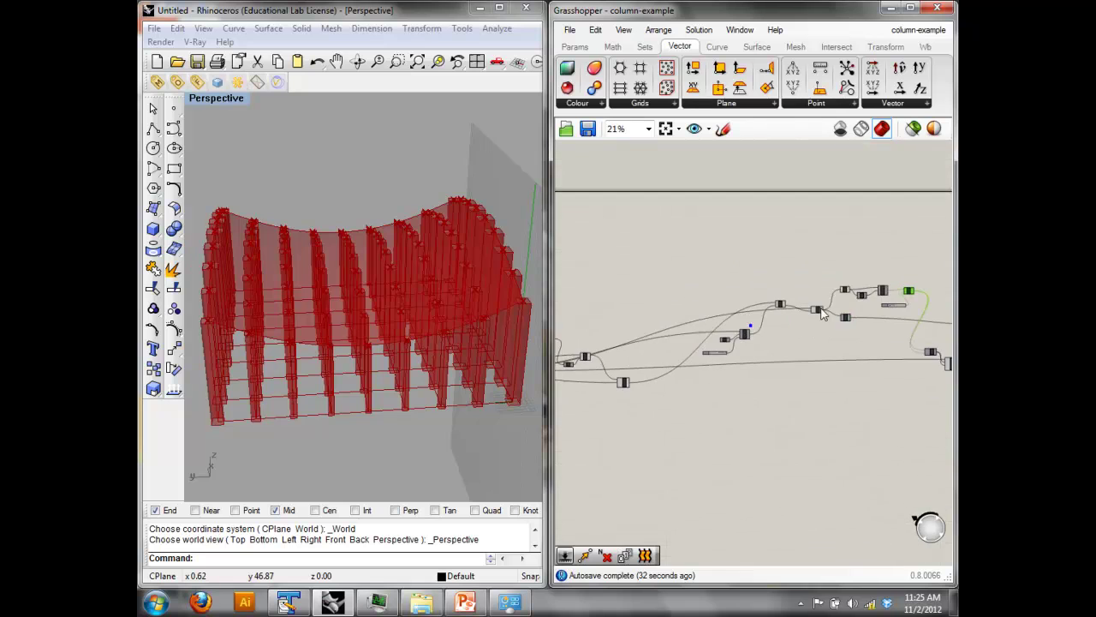
pyautogui.scroll(6, 741, 301)
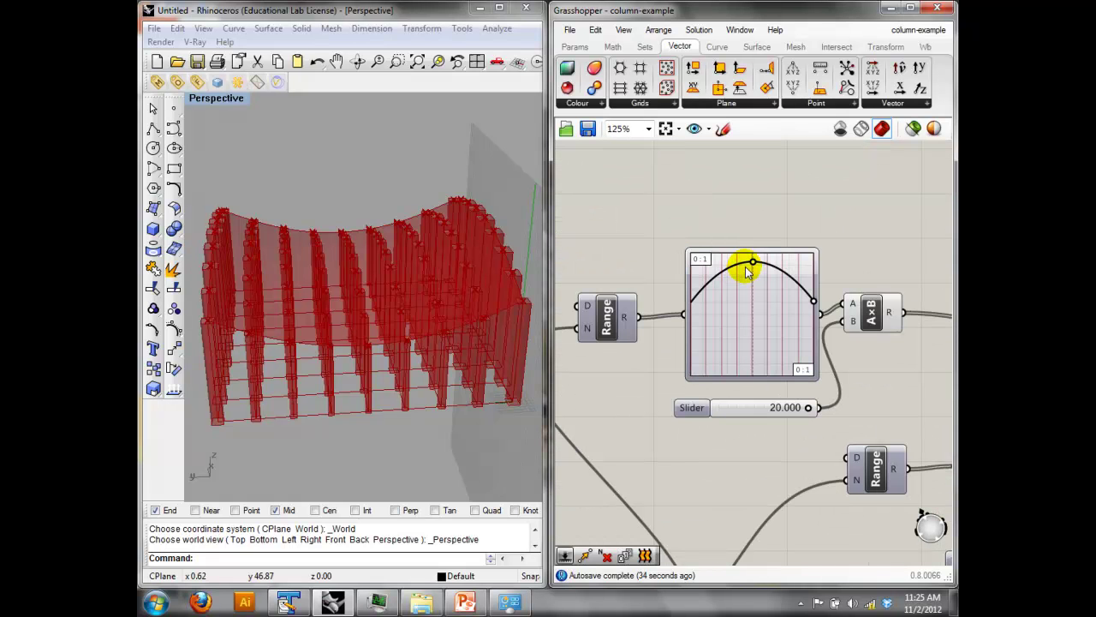
pyautogui.moveTo(756, 268); pyautogui.dragTo(765, 379)
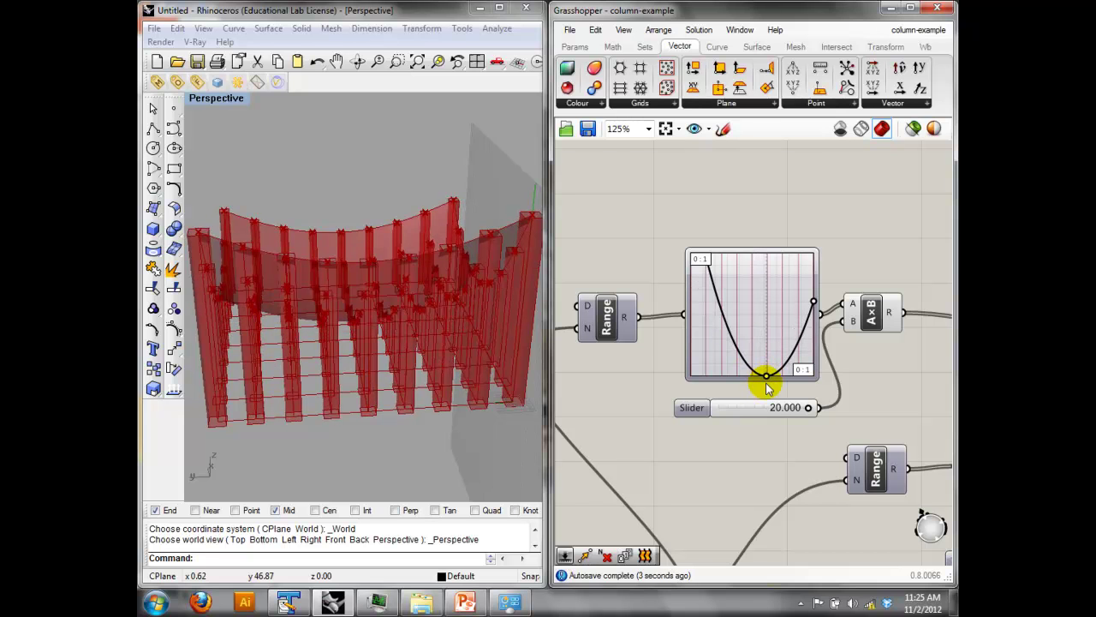
# Switch the Rhino viewport to the Front view and examine how column thickness varies with height.
pyautogui.moveTo(369, 343); pyautogui.dragTo(201, 254, button='right')
pyautogui.write('fr')
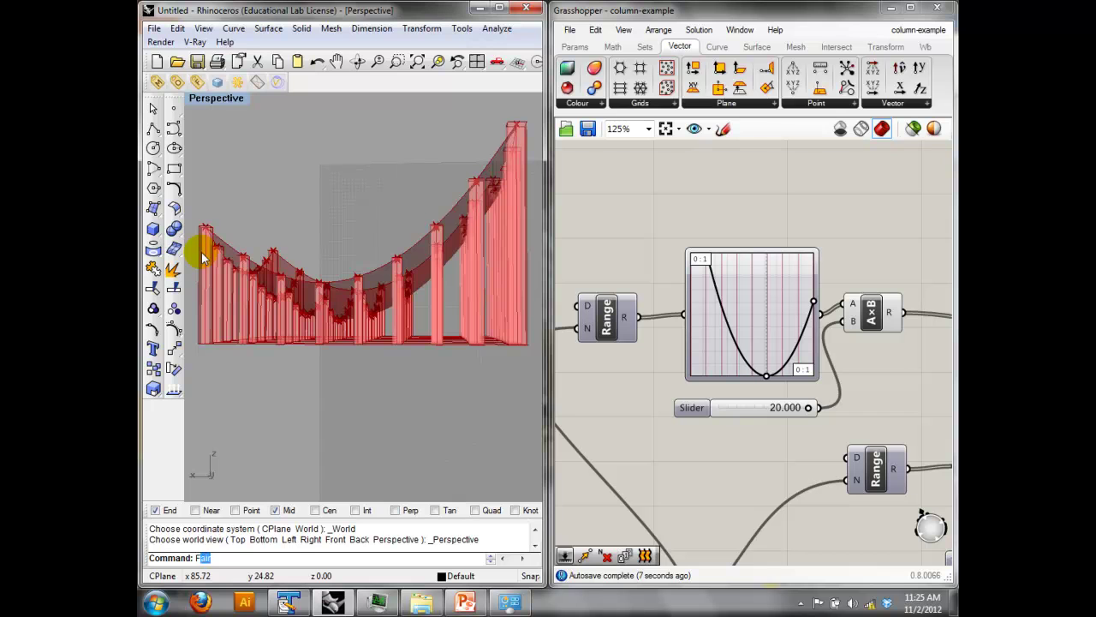
pyautogui.press('Return')
pyautogui.moveTo(269, 247); pyautogui.dragTo(302, 249, button='right')
pyautogui.scroll(-4, 334, 246)
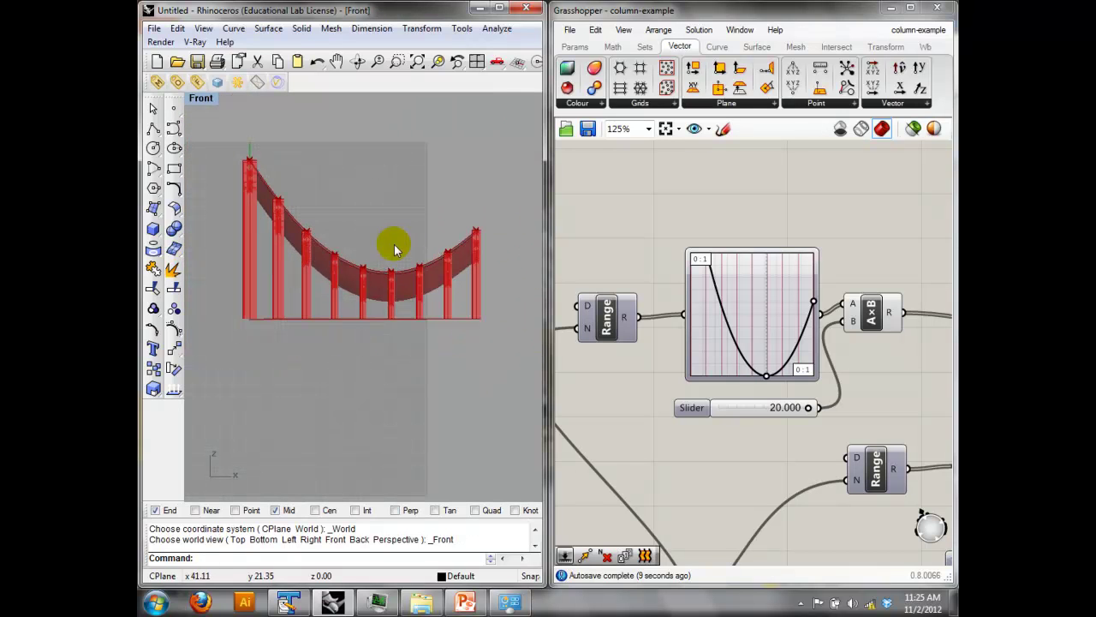
pyautogui.scroll(-4, 914, 252)
# Lower the slider feeding the Multiplication component to 1.000 to make the columns thinner still.
pyautogui.moveTo(914, 252); pyautogui.dragTo(666, 242, button='right')
pyautogui.moveTo(820, 283); pyautogui.dragTo(743, 292, button='right')
pyautogui.moveTo(874, 283); pyautogui.dragTo(618, 308, button='right')
pyautogui.scroll(3, 806, 285)
pyautogui.scroll(3, 822, 292)
pyautogui.moveTo(875, 321); pyautogui.dragTo(690, 352, button='right')
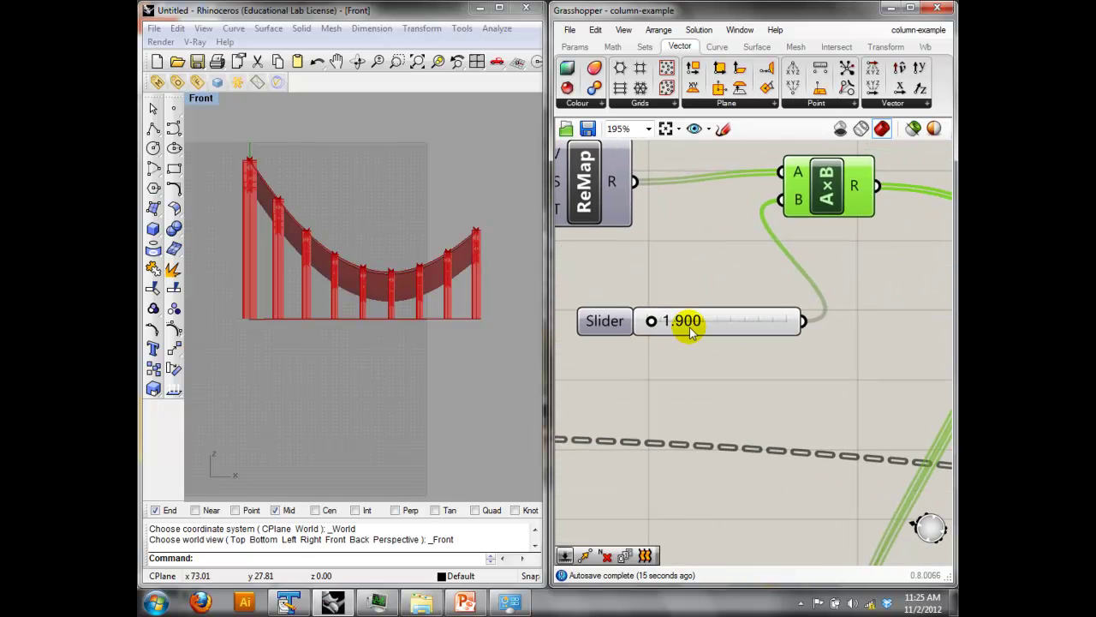
pyautogui.moveTo(653, 322); pyautogui.dragTo(646, 320)
# Examine the thinner columns in the Front view and trace the Multiplication component's output wires to the Domain component.
pyautogui.moveTo(335, 249); pyautogui.dragTo(341, 262, button='right')
pyautogui.scroll(8, 249, 242)
pyautogui.moveTo(257, 164); pyautogui.dragTo(274, 215, button='right')
pyautogui.scroll(-2, 312, 183)
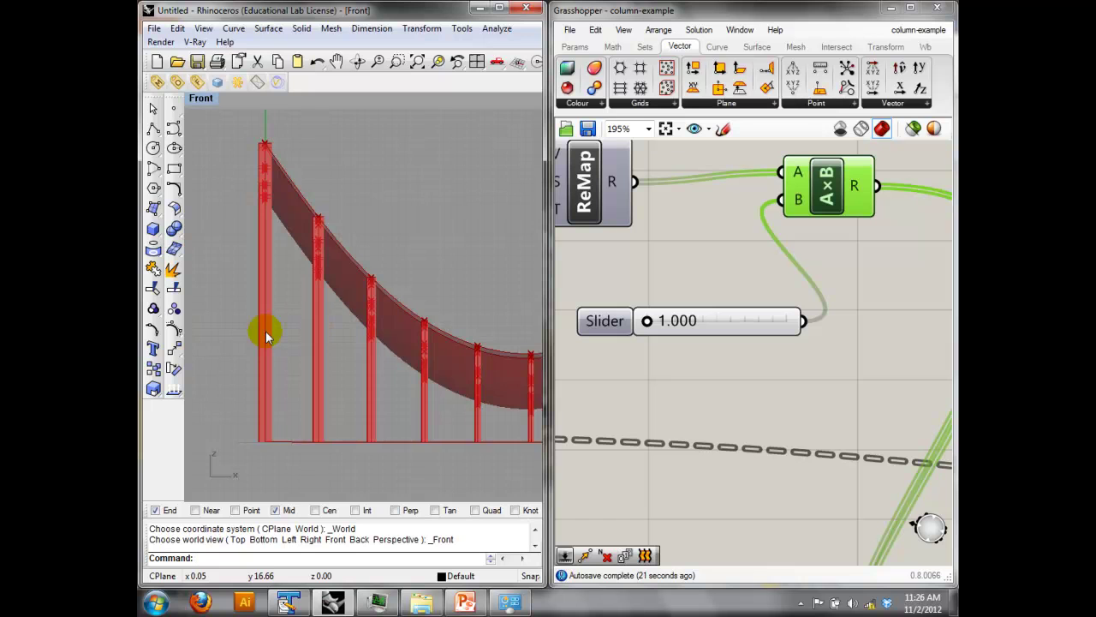
pyautogui.moveTo(352, 320); pyautogui.dragTo(258, 307, button='right')
pyautogui.scroll(-8, 299, 311)
pyautogui.scroll(6, 373, 322)
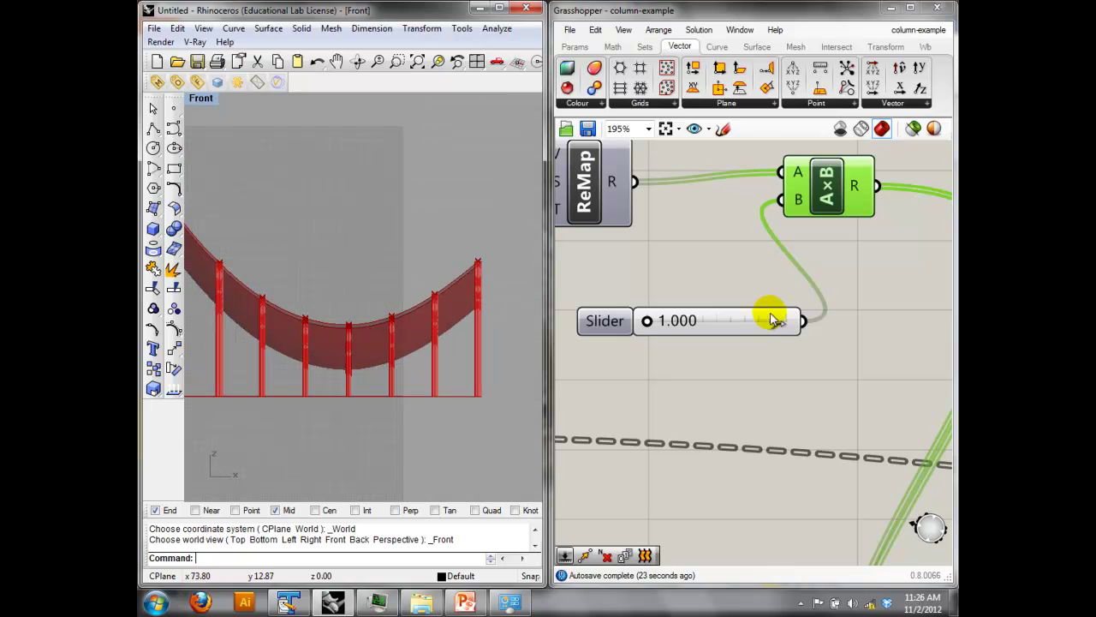
pyautogui.moveTo(813, 307); pyautogui.dragTo(658, 309, button='right')
pyautogui.scroll(-4, 659, 313)
pyautogui.moveTo(768, 338); pyautogui.dragTo(643, 260, button='right')
pyautogui.scroll(-3, 741, 317)
pyautogui.moveTo(797, 328); pyautogui.dragTo(757, 335, button='right')
pyautogui.scroll(2, 757, 335)
pyautogui.scroll(2, 757, 341)
pyautogui.moveTo(688, 282); pyautogui.dragTo(871, 328, button='right')
pyautogui.moveTo(681, 323); pyautogui.dragTo(825, 335, button='right')
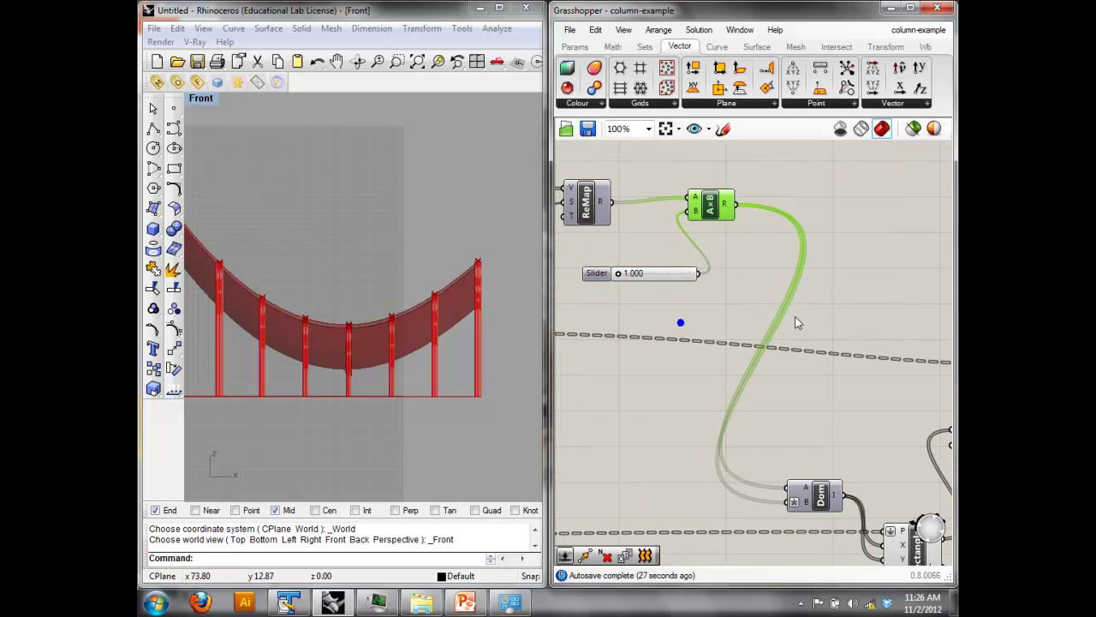
pyautogui.click(732, 248)
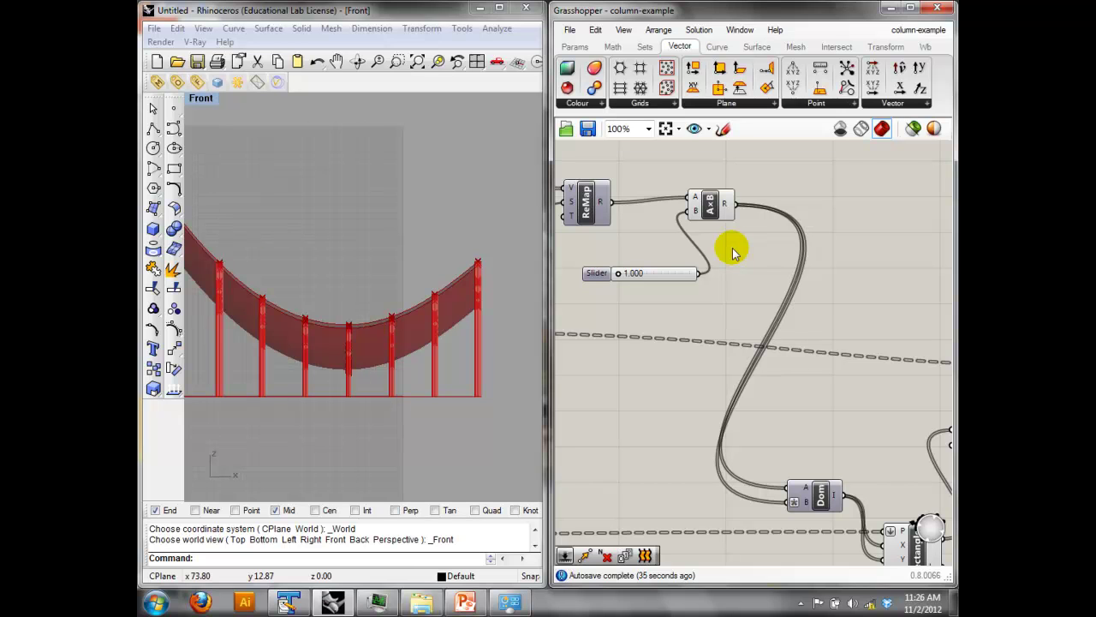
# Switch the Rhino viewport from the Front view to the Perspective view.
pyautogui.moveTo(391, 262); pyautogui.dragTo(442, 305, button='right')
pyautogui.rightClick(598, 231)
pyautogui.click(388, 236)
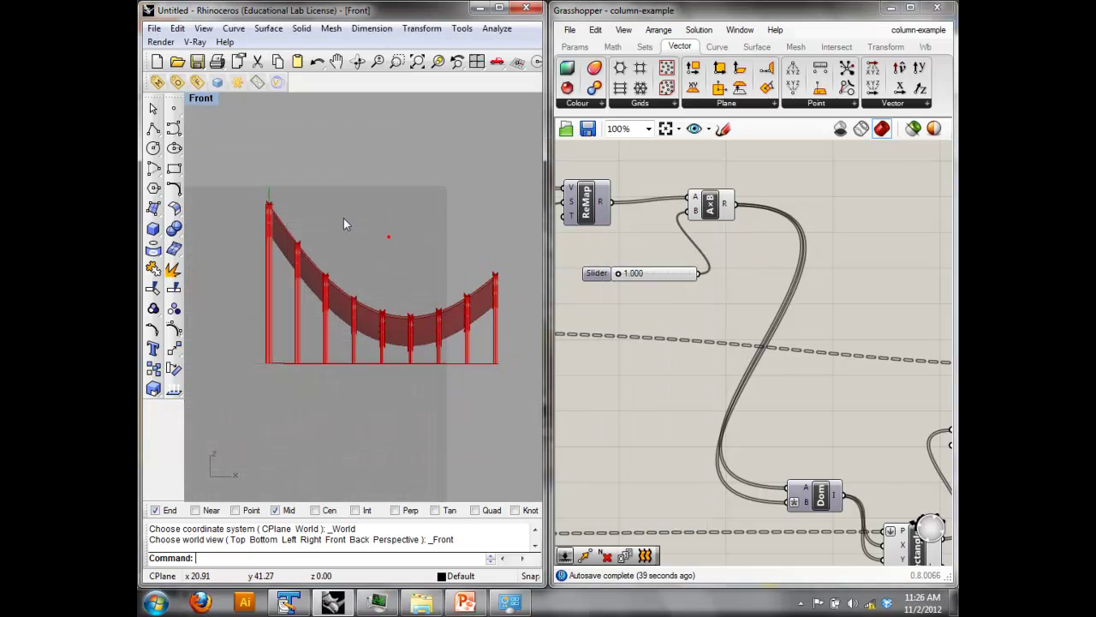
pyautogui.click(201, 99)
pyautogui.moveTo(215, 269)
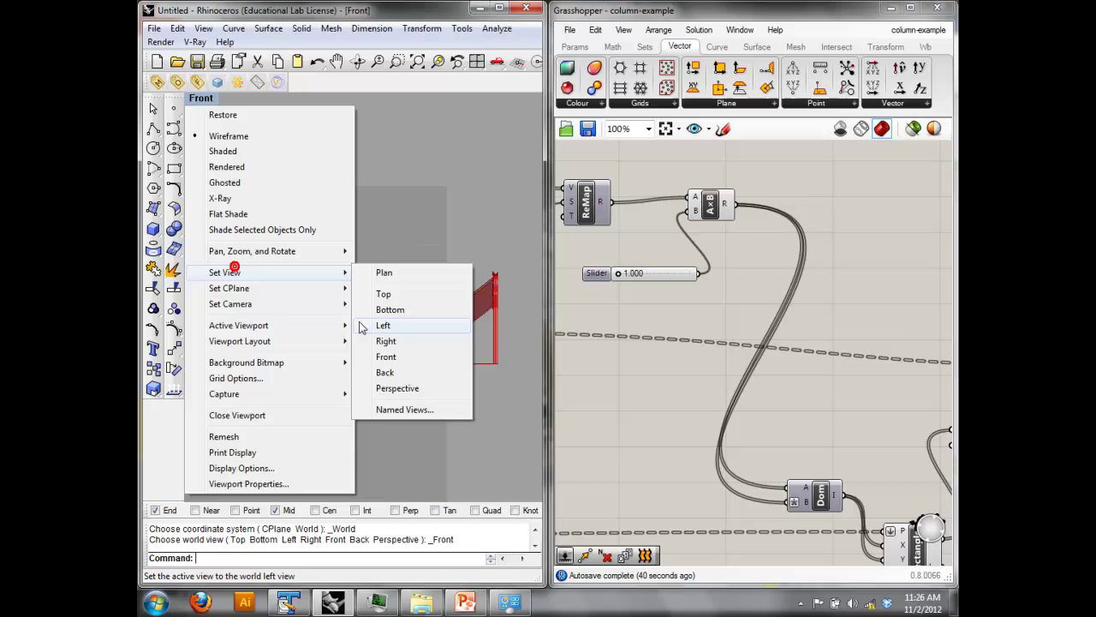
pyautogui.click(382, 384)
# Delete the group of components that size and generate the rectangular columns.
pyautogui.scroll(-5, 717, 359)
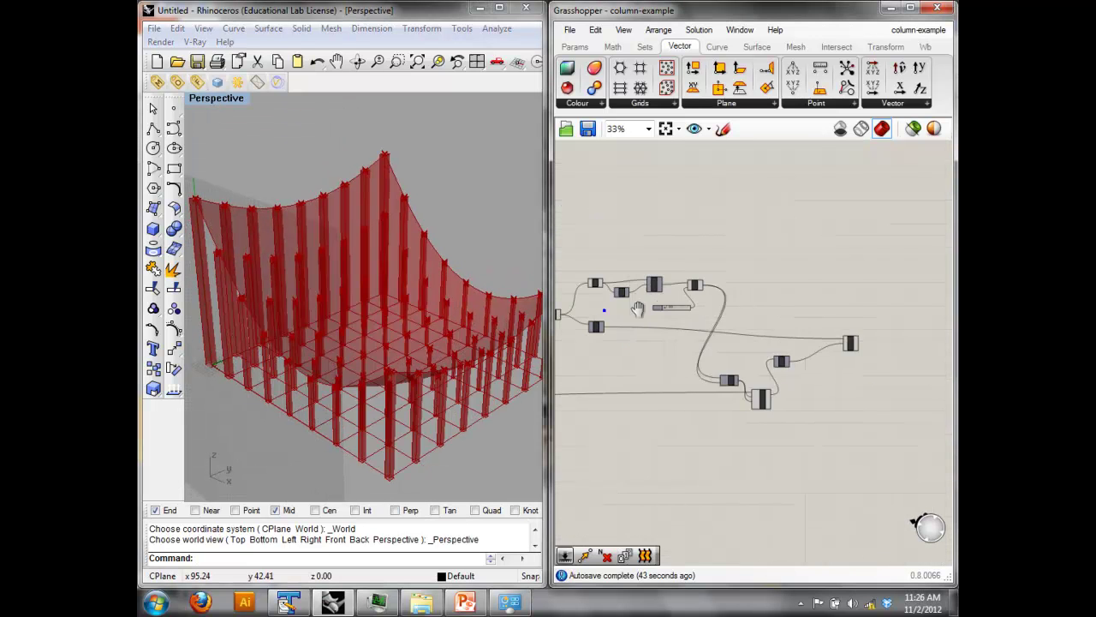
pyautogui.scroll(-2, 892, 426)
pyautogui.moveTo(906, 441); pyautogui.dragTo(814, 423, button='right')
pyautogui.moveTo(839, 435); pyautogui.dragTo(577, 241)
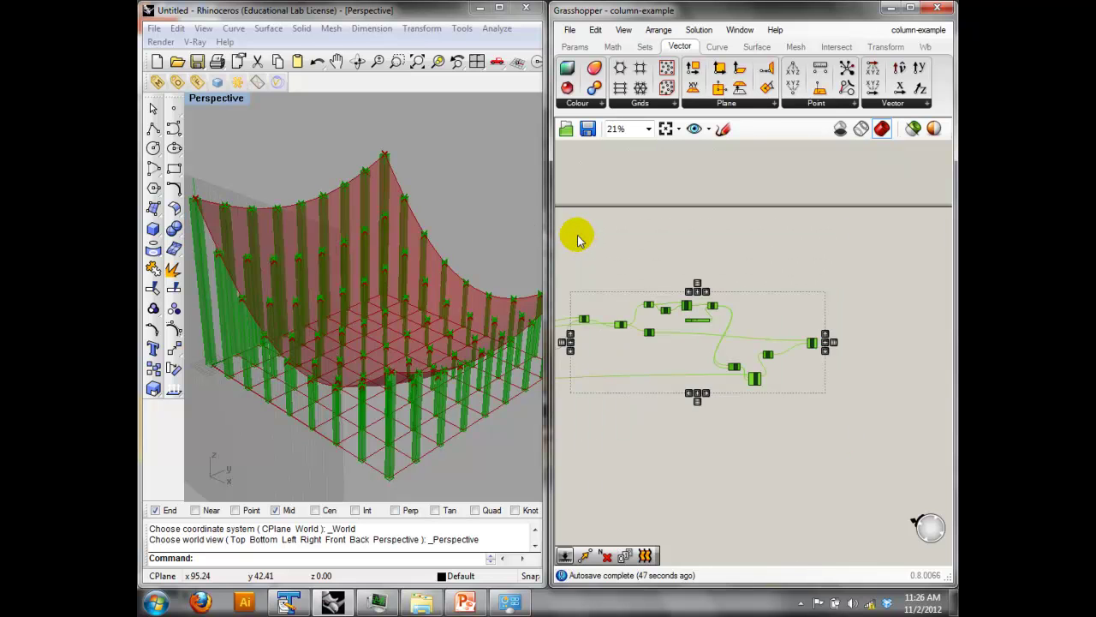
pyautogui.press('Delete')
# Delete the leftover column components so that the definition ends at the roof's Surface From Points component.
pyautogui.moveTo(374, 283); pyautogui.dragTo(441, 270, button='right')
pyautogui.moveTo(634, 328); pyautogui.dragTo(825, 353, button='right')
pyautogui.moveTo(727, 367); pyautogui.dragTo(825, 310, button='right')
pyautogui.scroll(3, 831, 318)
pyautogui.scroll(2, 831, 323)
pyautogui.moveTo(899, 409); pyautogui.dragTo(784, 234)
pyautogui.press('Delete')
# Turn off the preview of the Addition, Unit Z and Move components that precede the roof surface.
pyautogui.moveTo(692, 343); pyautogui.dragTo(750, 395, button='right')
pyautogui.scroll(3, 756, 394)
pyautogui.click(837, 404)
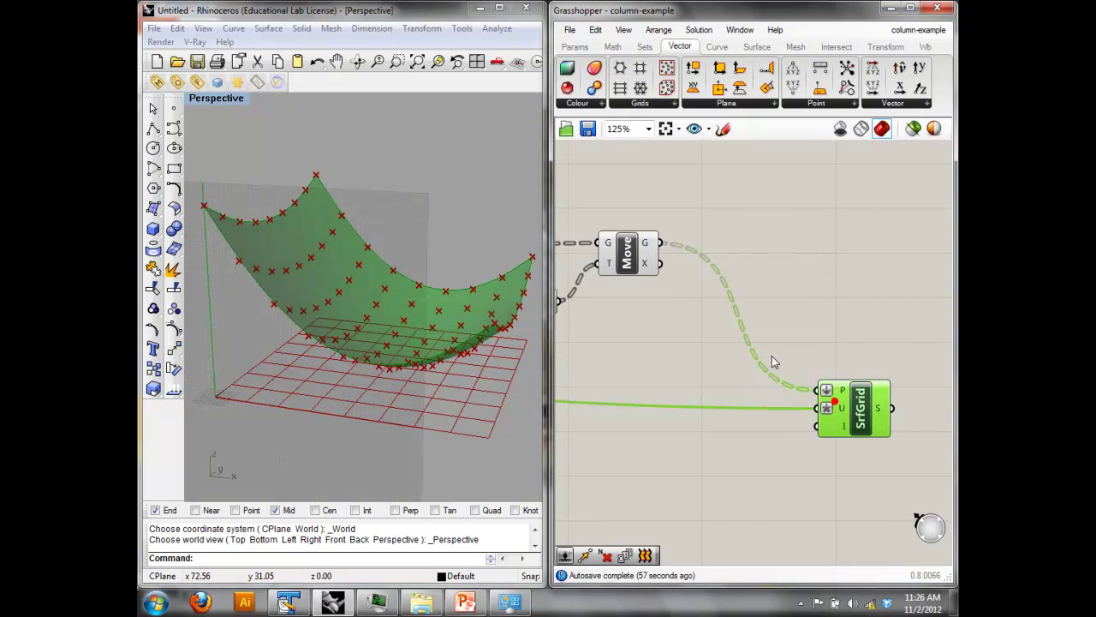
pyautogui.moveTo(648, 275); pyautogui.dragTo(813, 337, button='right')
pyautogui.scroll(-2, 809, 352)
pyautogui.moveTo(812, 394); pyautogui.dragTo(565, 208)
pyautogui.rightClick(642, 165)
pyautogui.click(674, 190)
pyautogui.moveTo(452, 324); pyautogui.dragTo(553, 311, button='right')
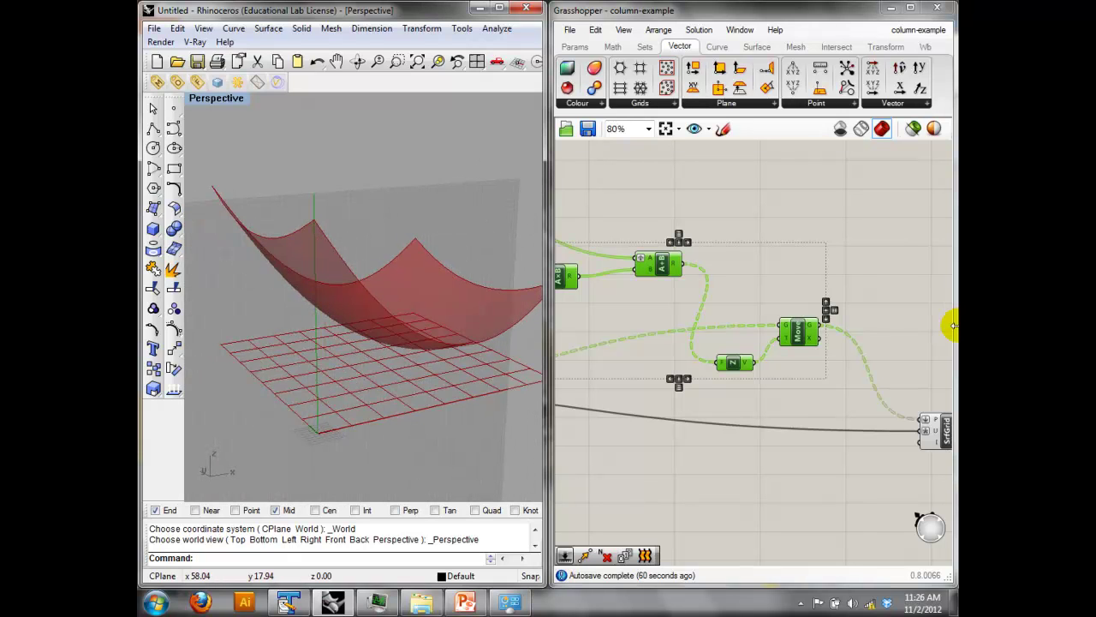
# Turn off the preview of the base grid components so the grid is hidden beneath the roof surface.
pyautogui.moveTo(653, 306); pyautogui.dragTo(788, 320, button='right')
pyautogui.scroll(-3, 788, 320)
pyautogui.scroll(-1, 704, 409)
pyautogui.scroll(-2, 707, 410)
pyautogui.moveTo(712, 412); pyautogui.dragTo(640, 292)
pyautogui.rightClick(677, 249)
pyautogui.click(703, 279)
pyautogui.moveTo(400, 291); pyautogui.dragTo(296, 312, button='right')
# Select the Surface From Points component and inspect its surface output.
pyautogui.moveTo(746, 335); pyautogui.dragTo(744, 298, button='right')
pyautogui.scroll(4, 818, 334)
pyautogui.scroll(3, 854, 354)
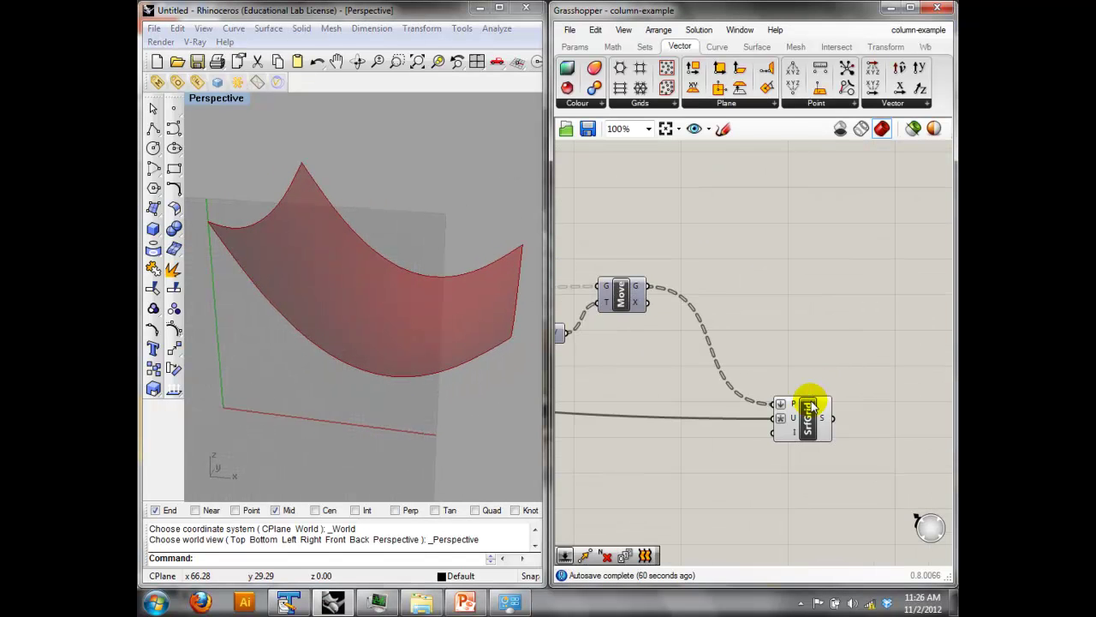
pyautogui.click(757, 385)
pyautogui.moveTo(775, 391)
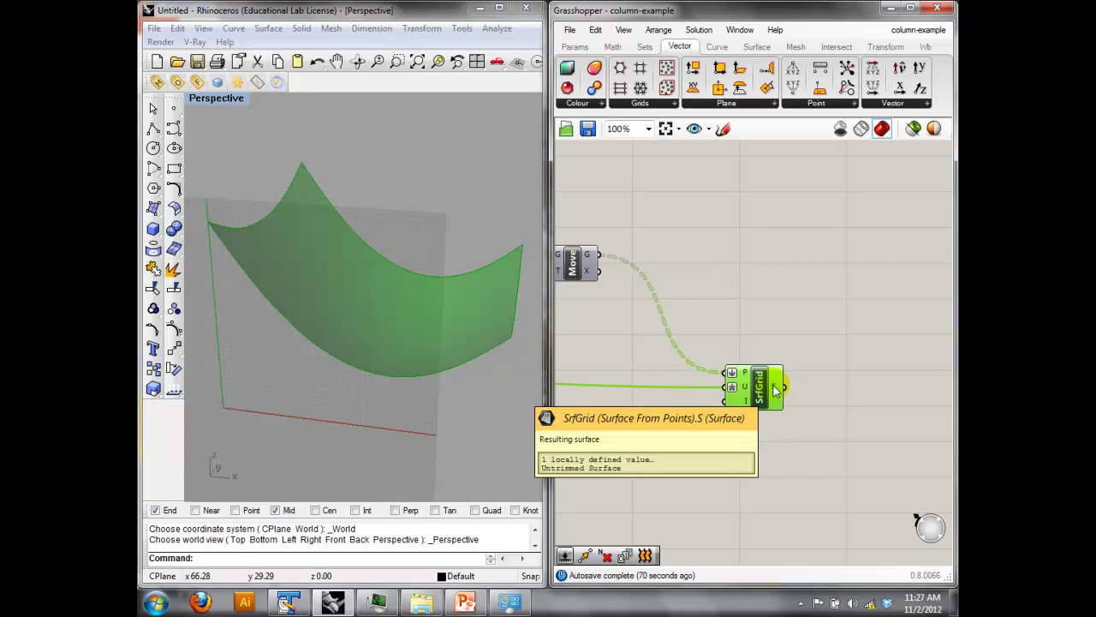
pyautogui.click(751, 348)
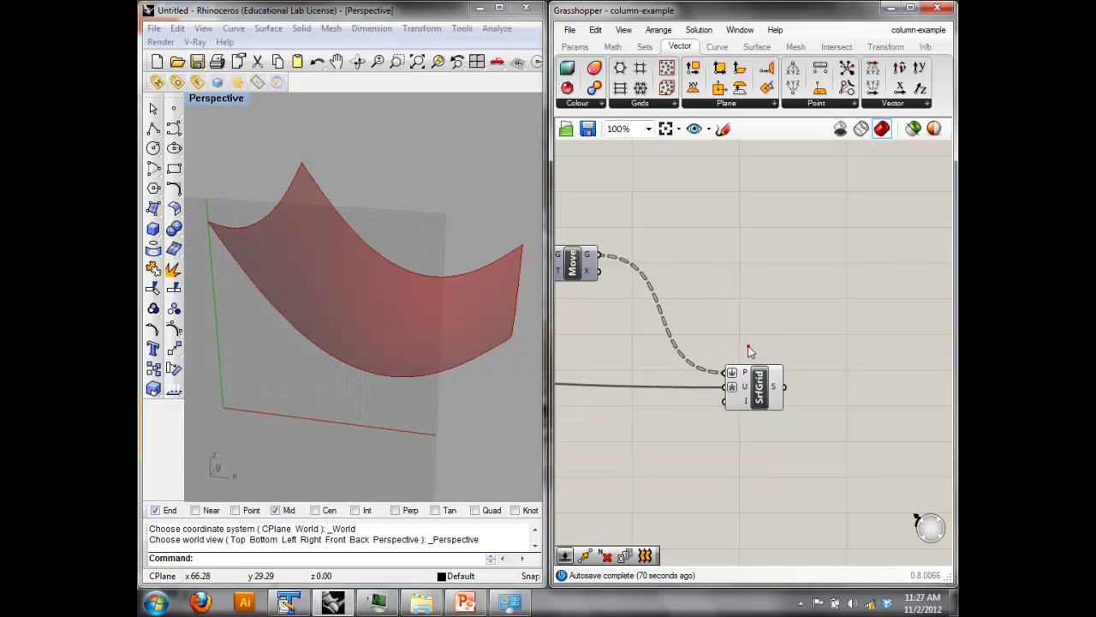
# Turn the Move component's preview on to show the roof points and switch it back off.
pyautogui.moveTo(667, 330); pyautogui.dragTo(792, 346, button='right')
pyautogui.scroll(-2, 752, 331)
pyautogui.moveTo(711, 343); pyautogui.dragTo(766, 375, button='right')
pyautogui.click(775, 325)
pyautogui.rightClick(770, 291)
pyautogui.click(796, 306)
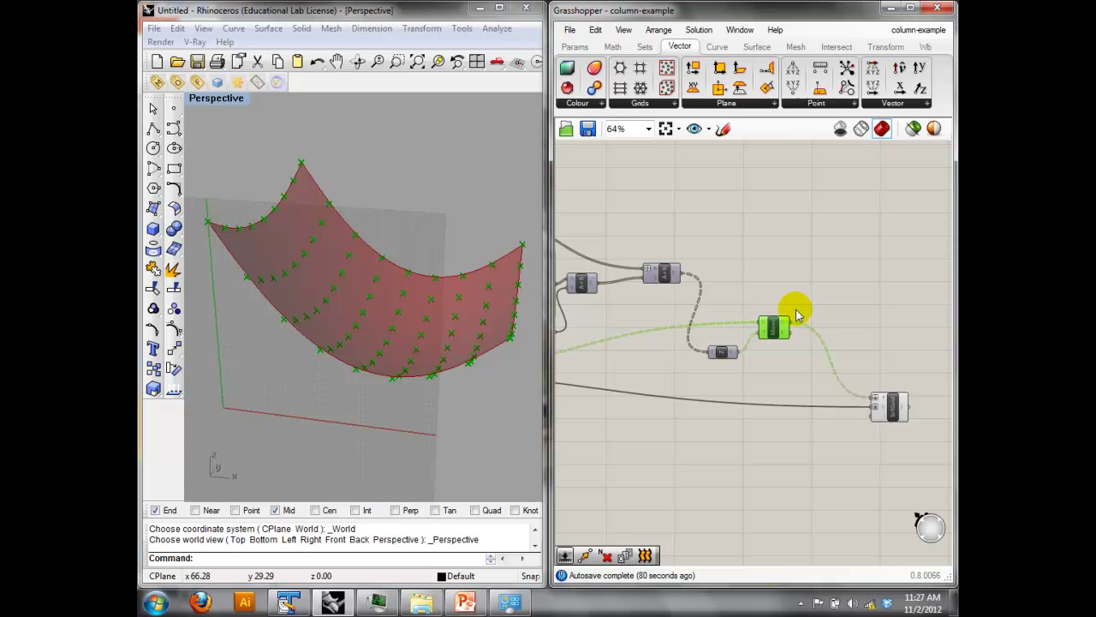
pyautogui.rightClick(771, 324)
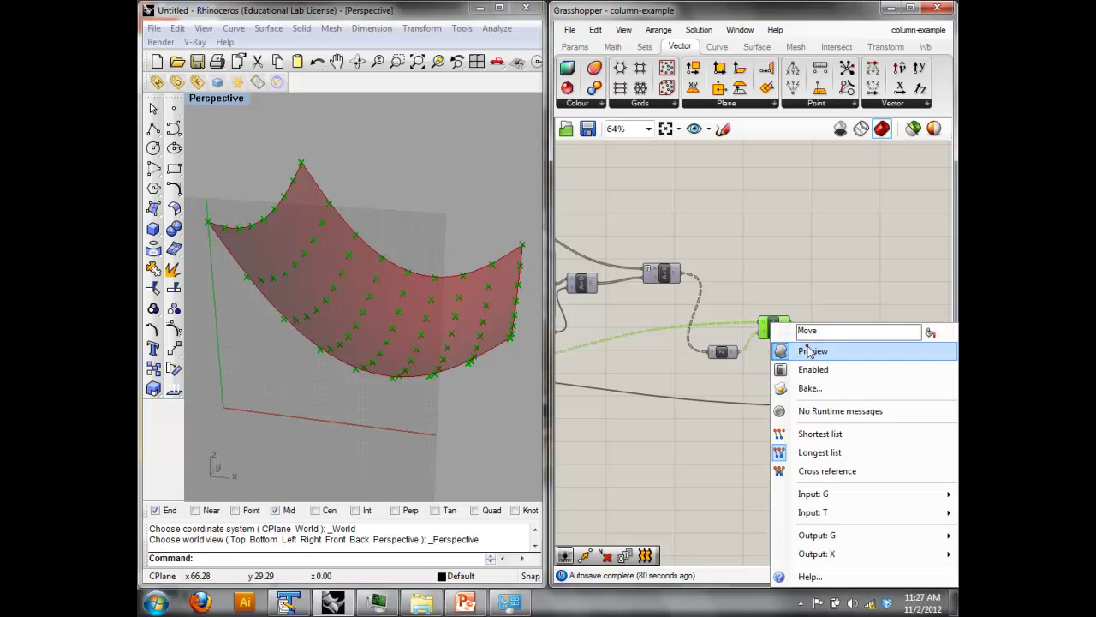
pyautogui.click(807, 345)
# Select the Surface From Points component and switch briefly to PowerPoint to view the lattice roof photo before returning to Rhino.
pyautogui.click(891, 406)
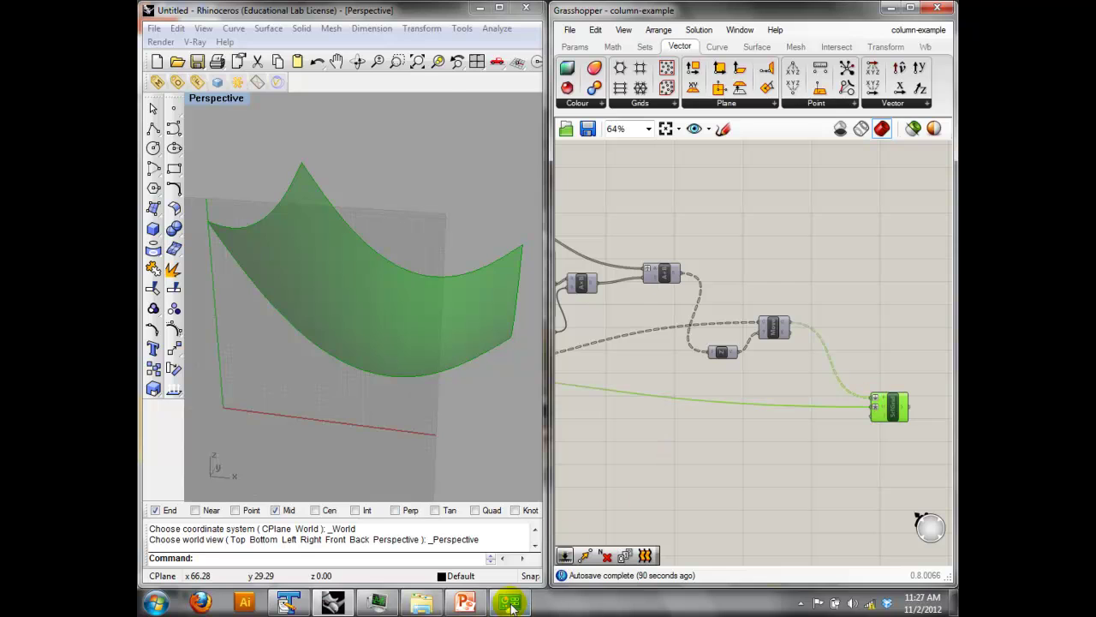
pyautogui.click(482, 603)
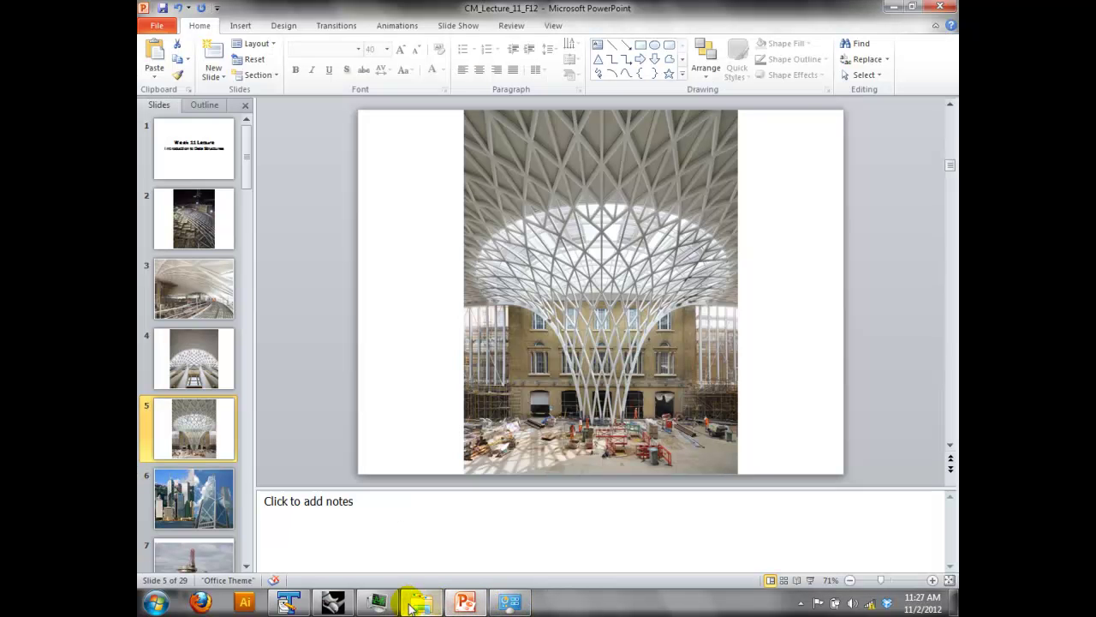
pyautogui.click(340, 602)
# Add a Divide Domain² component and connect the roof surface to its domain input.
pyautogui.moveTo(866, 349); pyautogui.dragTo(704, 357, button='right')
pyautogui.doubleClick(933, 350)
pyautogui.write('div')
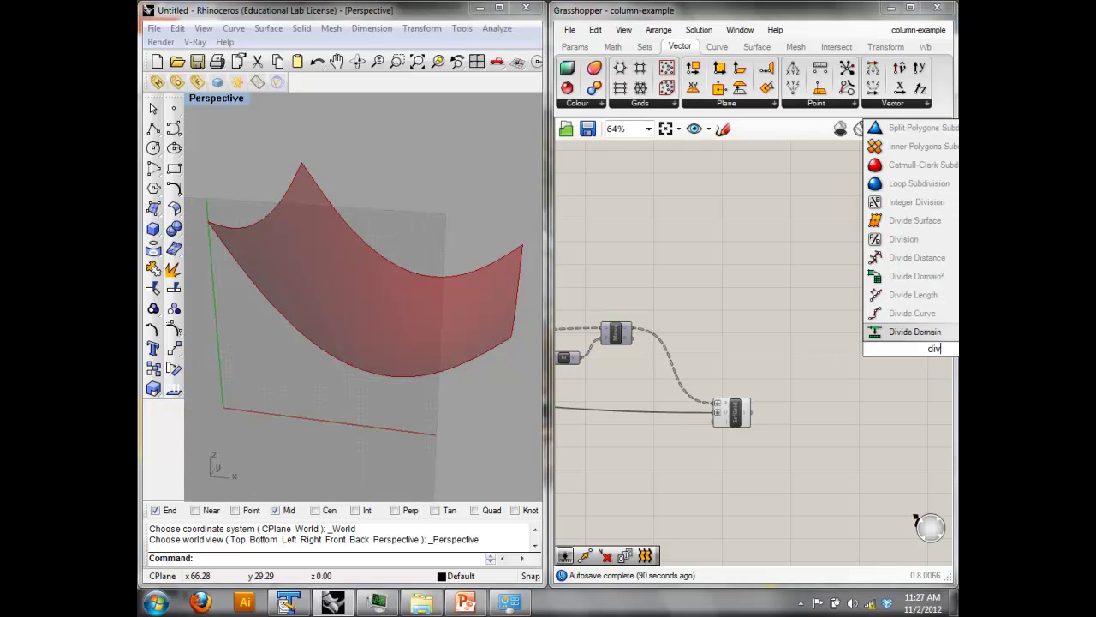
pyautogui.click(869, 332)
pyautogui.moveTo(934, 347); pyautogui.dragTo(783, 443)
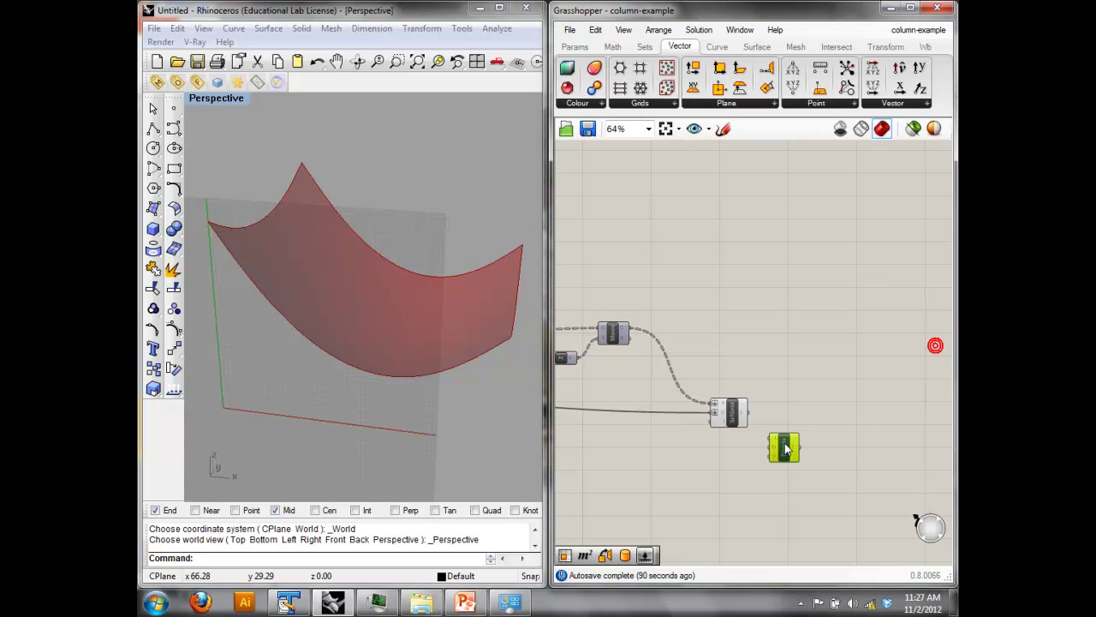
pyautogui.scroll(3, 783, 443)
pyautogui.moveTo(728, 395); pyautogui.dragTo(818, 445)
# Add an Isotrim component and connect the roof surface and the divided domain segments to its inputs.
pyautogui.doubleClick(840, 370)
pyautogui.write('iso')
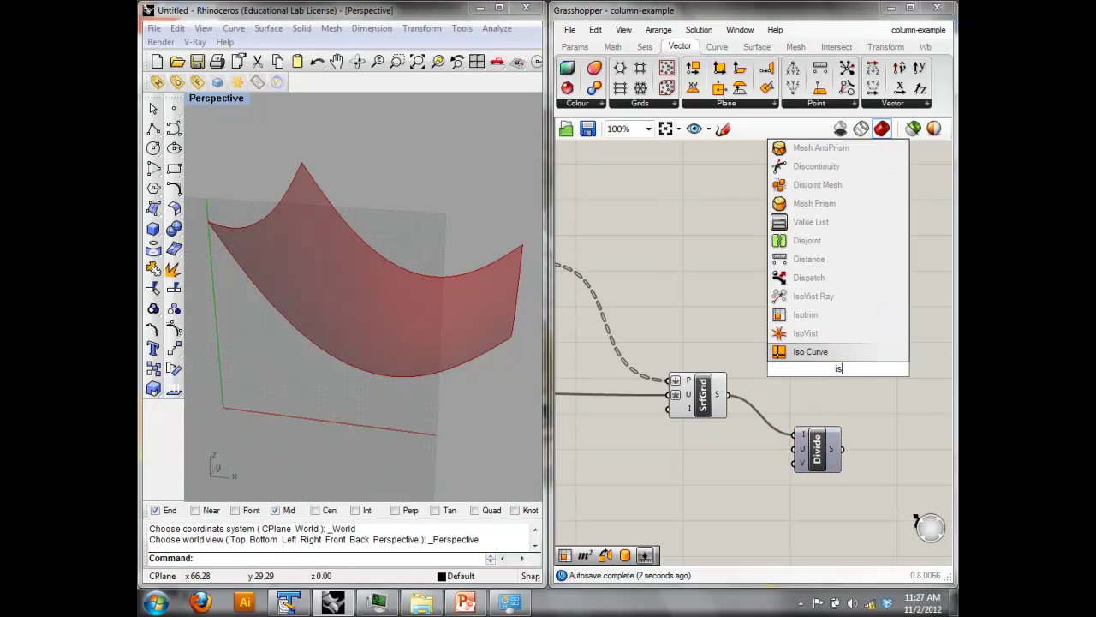
pyautogui.click(838, 317)
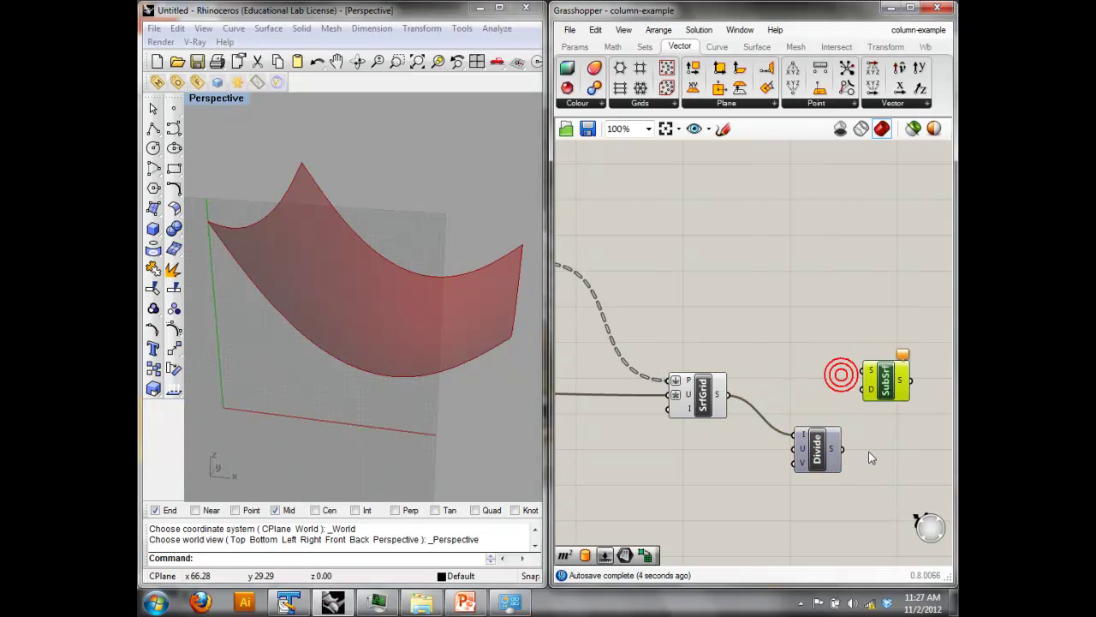
pyautogui.moveTo(851, 448); pyautogui.dragTo(864, 389)
pyautogui.moveTo(728, 395); pyautogui.dragTo(861, 368)
pyautogui.moveTo(406, 249); pyautogui.dragTo(276, 208, button='right')
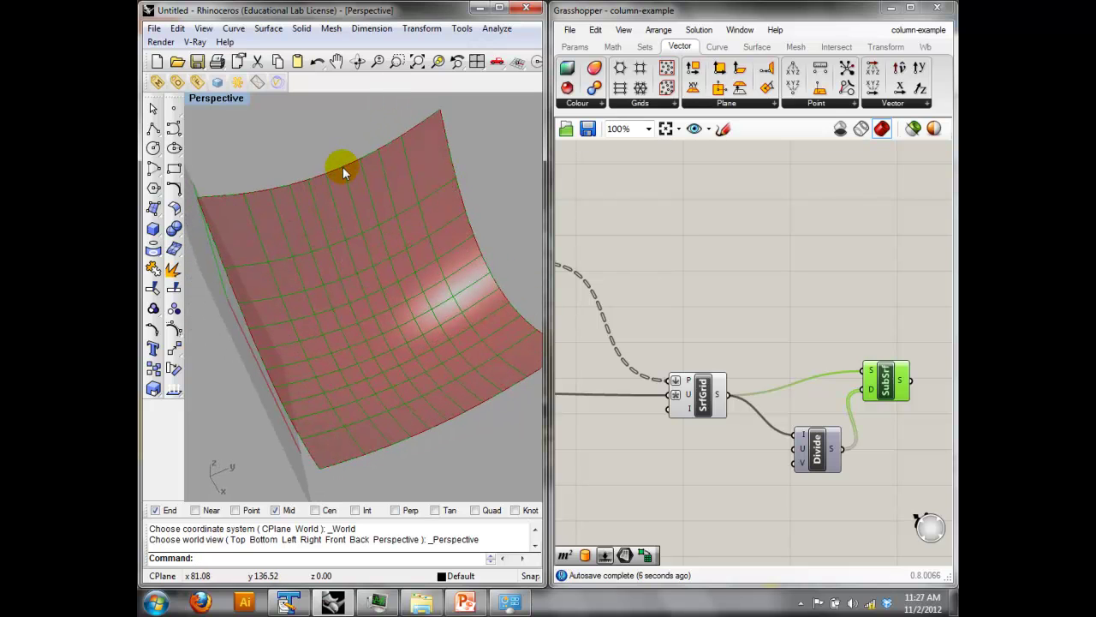
# Set the Surface From Points component's interpolate input to True and check the subdivided roof surface.
pyautogui.click(676, 250)
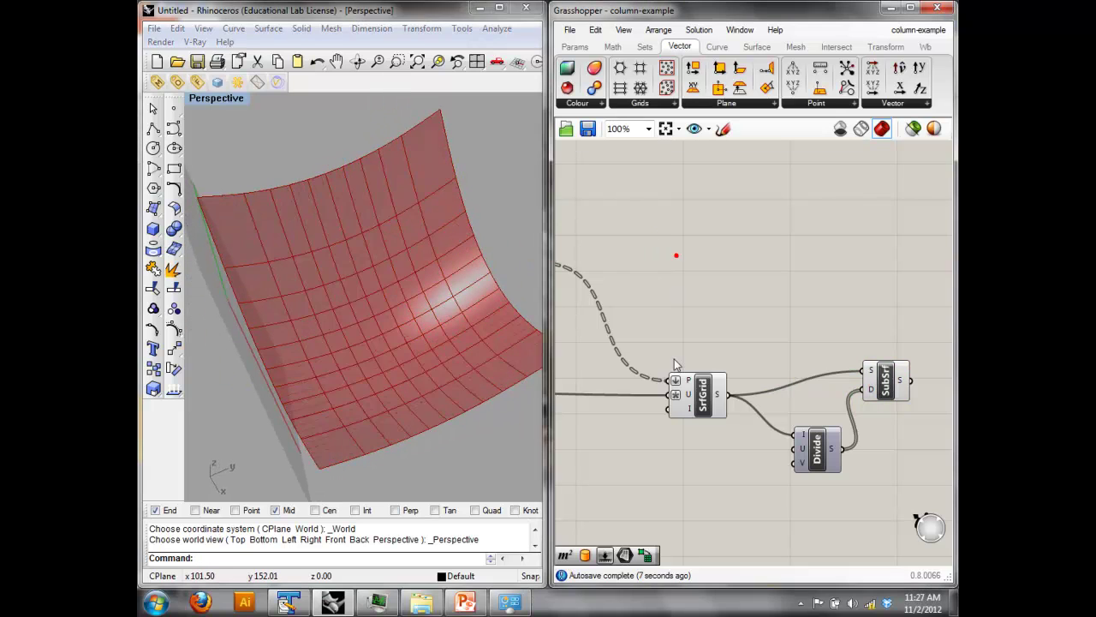
pyautogui.rightClick(687, 414)
pyautogui.moveTo(776, 459)
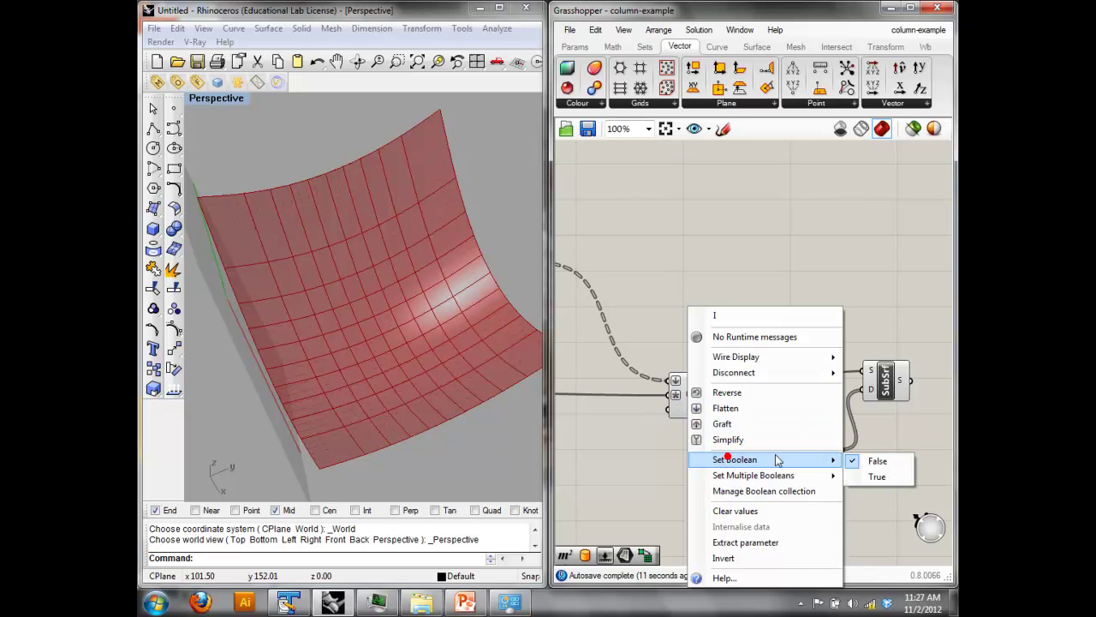
pyautogui.click(876, 476)
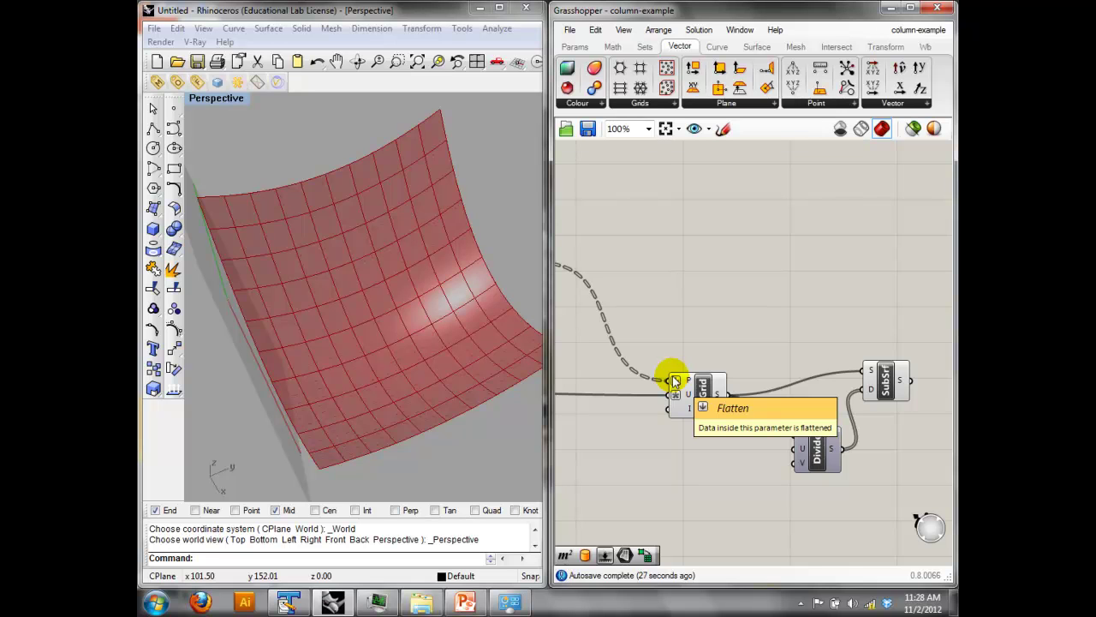
pyautogui.moveTo(269, 351); pyautogui.dragTo(334, 296, button='right')
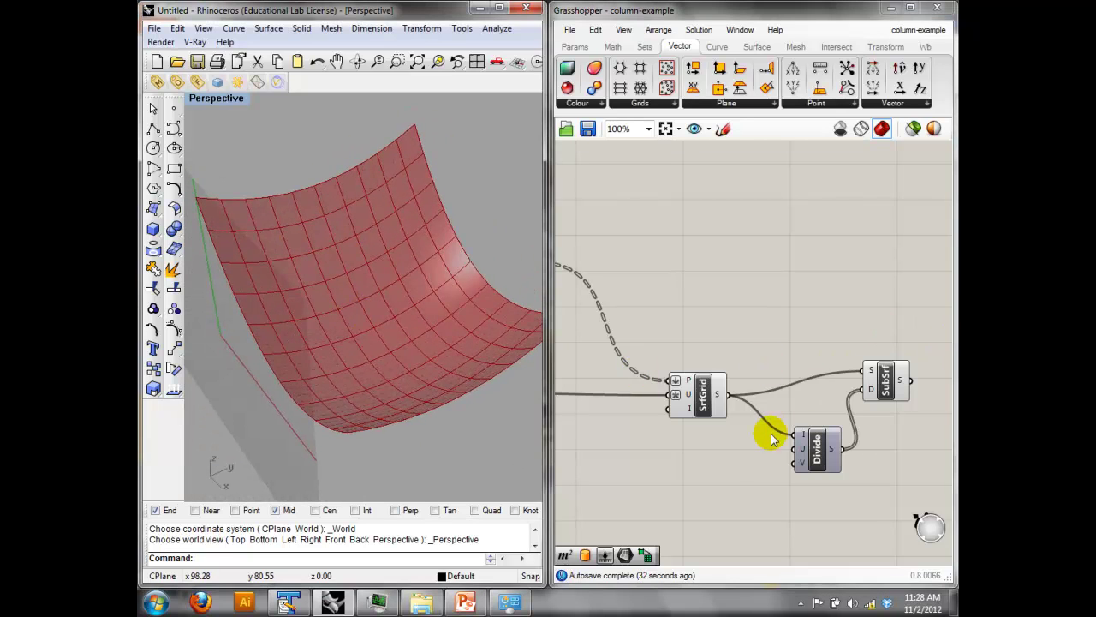
# Turn off the preview of the SrfGrid component and select SubSrf to highlight the subdivided surface patches.
pyautogui.moveTo(753, 432); pyautogui.dragTo(700, 360)
pyautogui.rightClick(718, 304)
pyautogui.click(754, 324)
pyautogui.moveTo(894, 334); pyautogui.dragTo(810, 305, button='right')
pyautogui.click(815, 352)
pyautogui.click(807, 352)
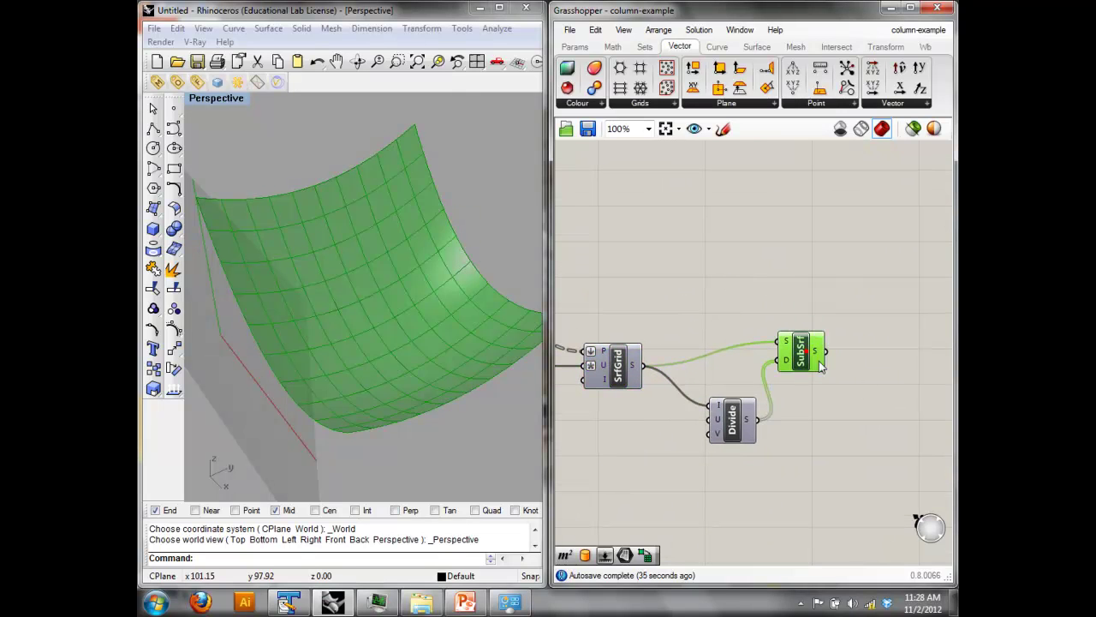
pyautogui.moveTo(416, 292); pyautogui.dragTo(451, 309, button='right')
# Add a Brep Components node and feed the SubSrf output into its Brep input.
pyautogui.moveTo(800, 279); pyautogui.dragTo(687, 280, button='right')
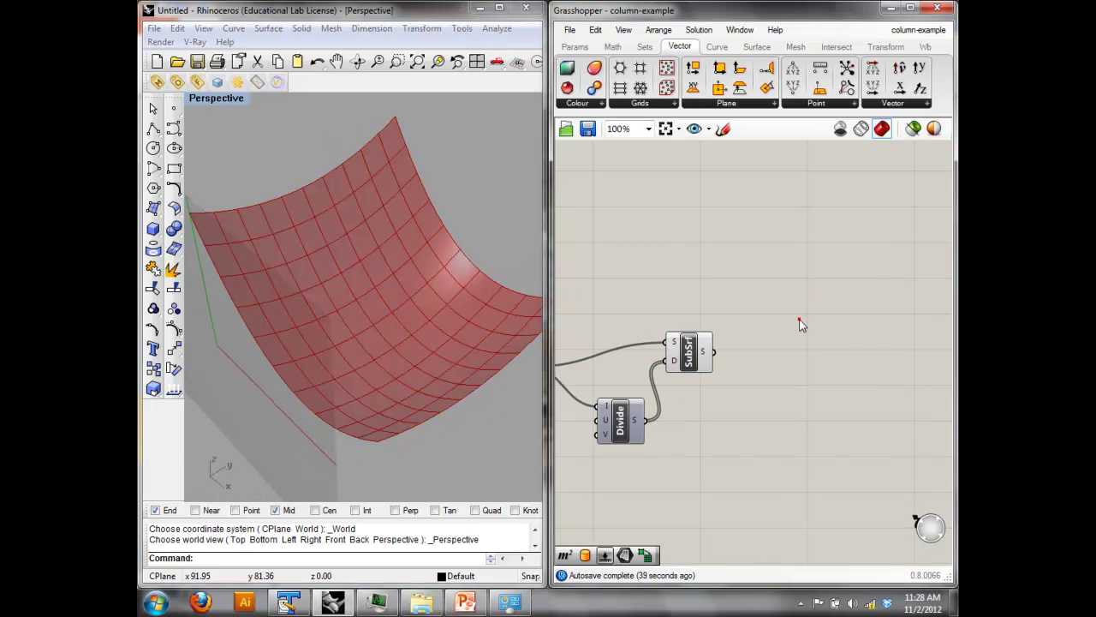
pyautogui.doubleClick(799, 320)
pyautogui.write('brep')
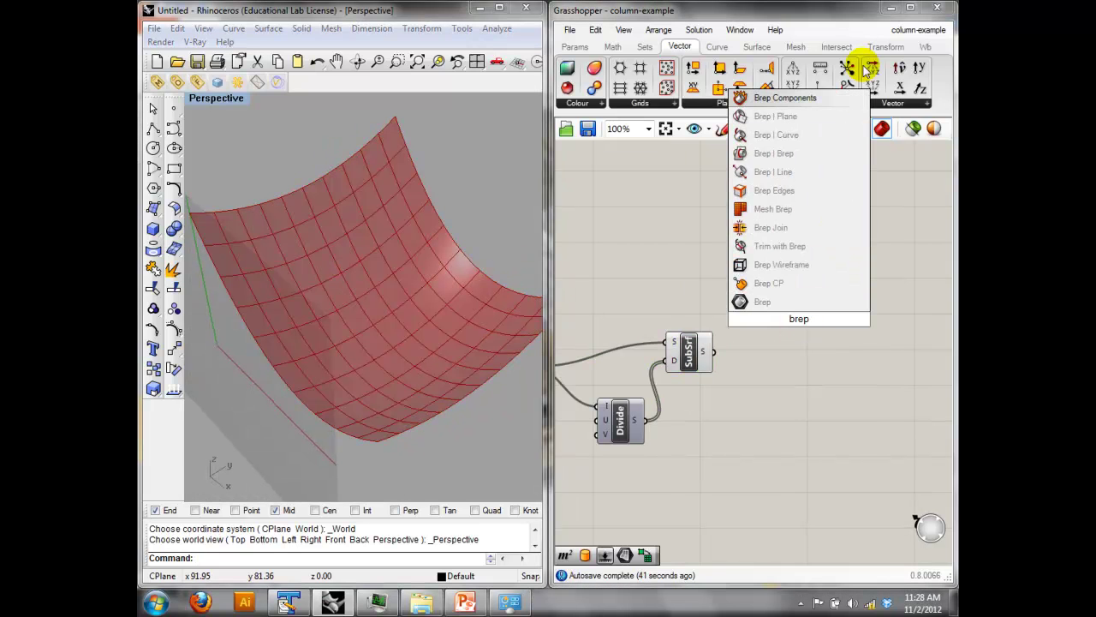
pyautogui.click(820, 98)
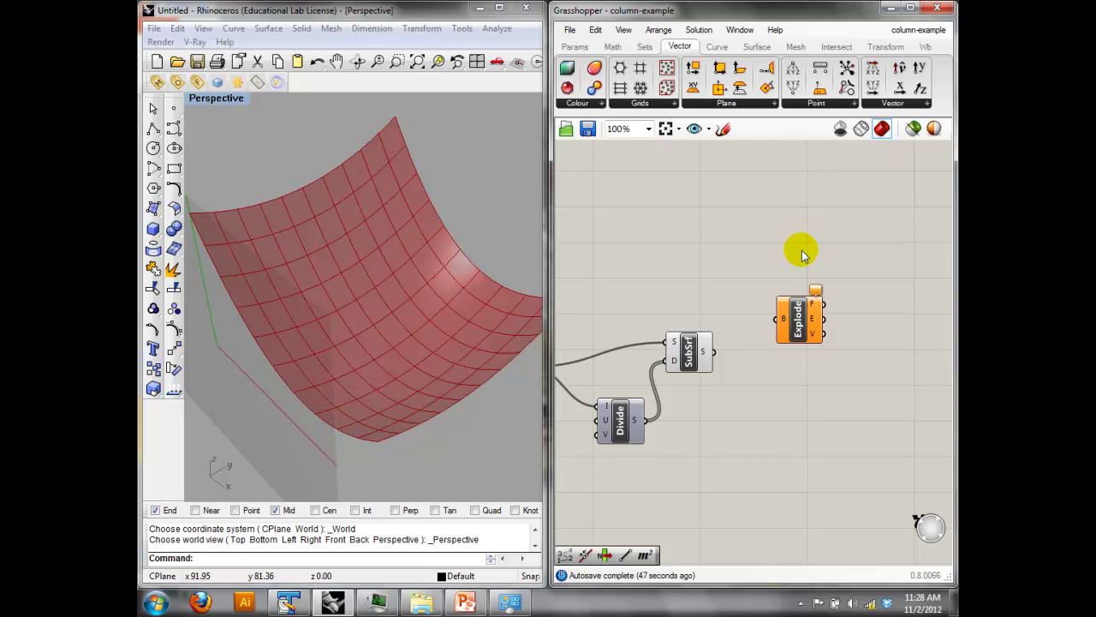
pyautogui.moveTo(707, 350); pyautogui.dragTo(804, 316)
pyautogui.moveTo(816, 311)
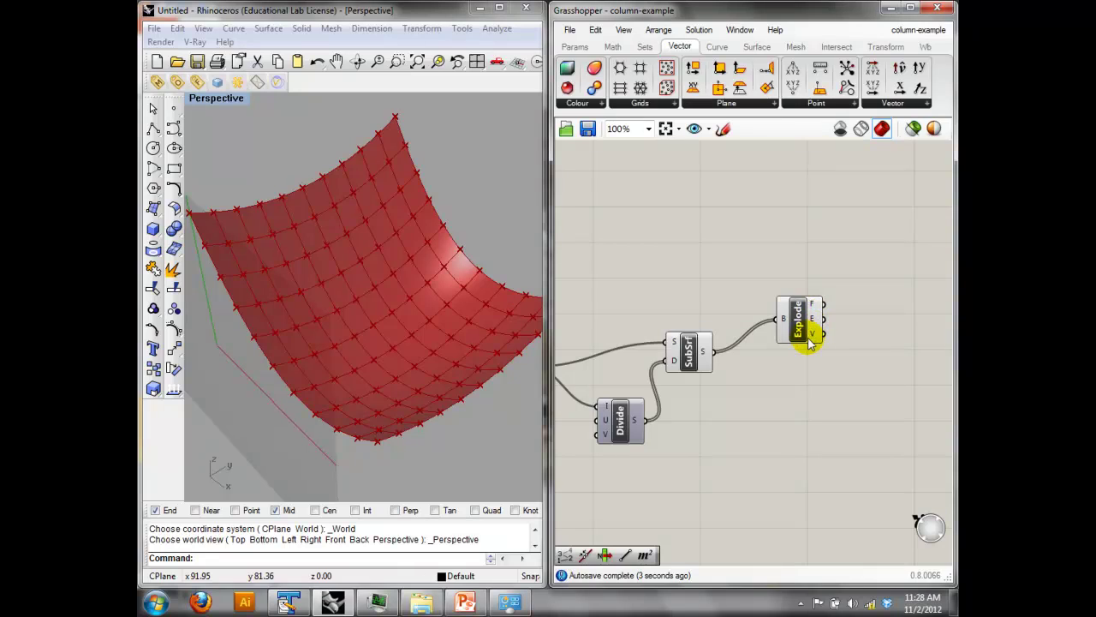
pyautogui.moveTo(814, 339)
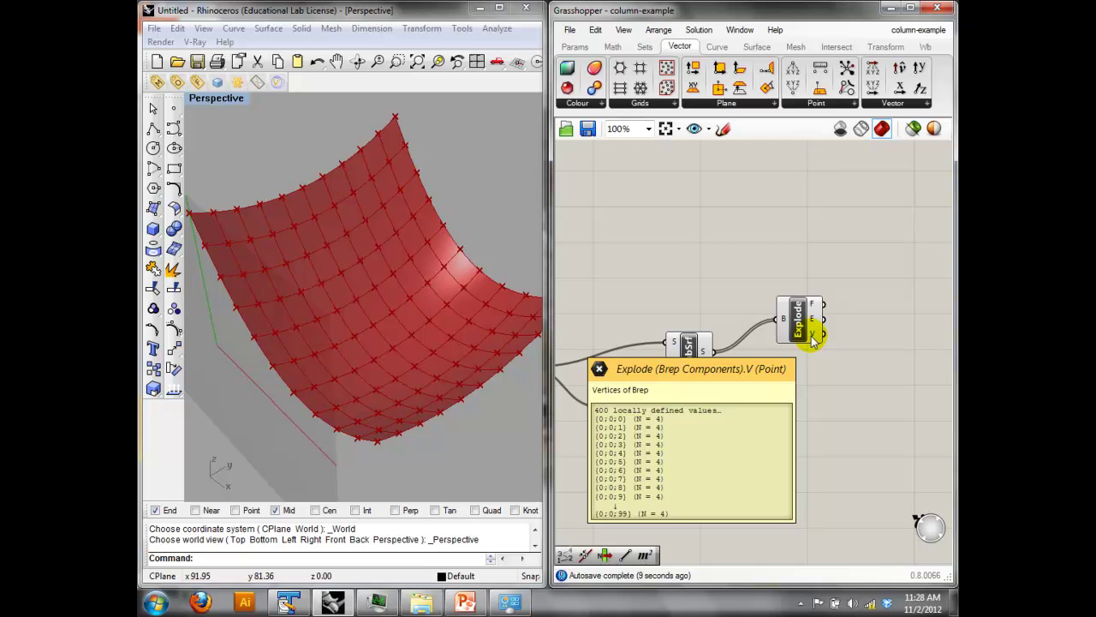
# Add a List Item component and connect the exploded Brep's faces output to its list input.
pyautogui.moveTo(814, 339); pyautogui.dragTo(715, 315, button='right')
pyautogui.doubleClick(765, 341)
pyautogui.write('list')
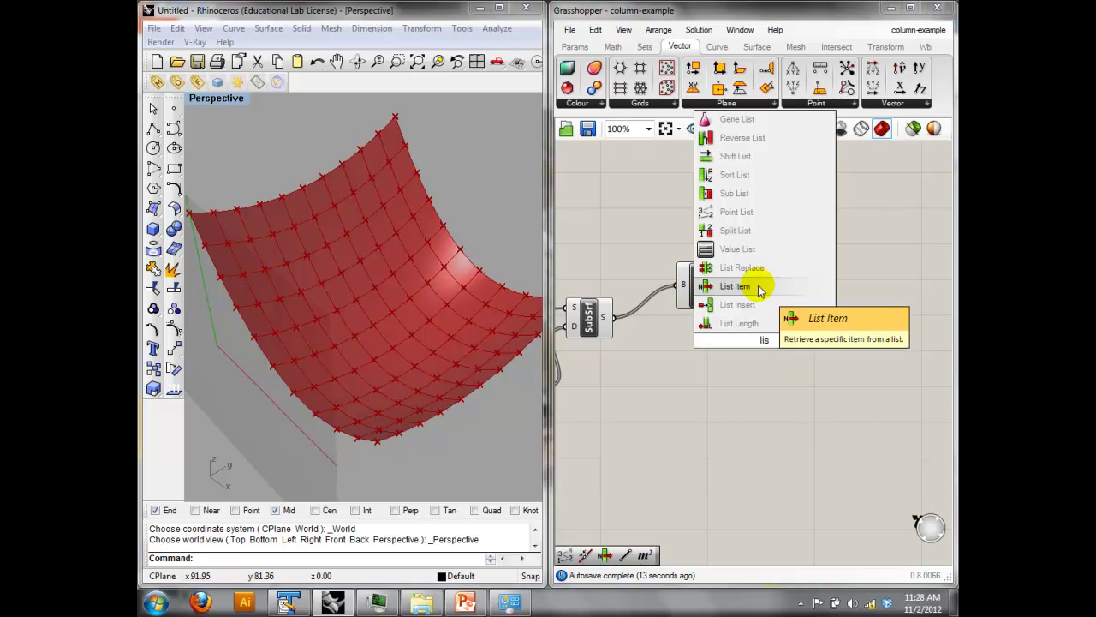
pyautogui.click(762, 286)
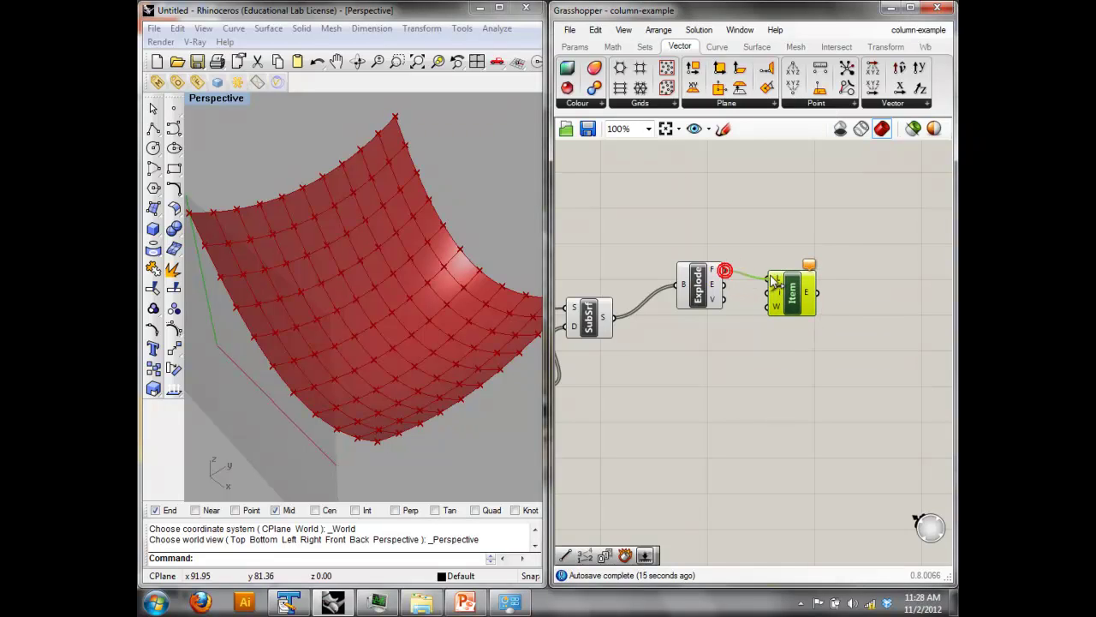
pyautogui.moveTo(724, 270); pyautogui.dragTo(771, 281)
pyautogui.click(716, 364)
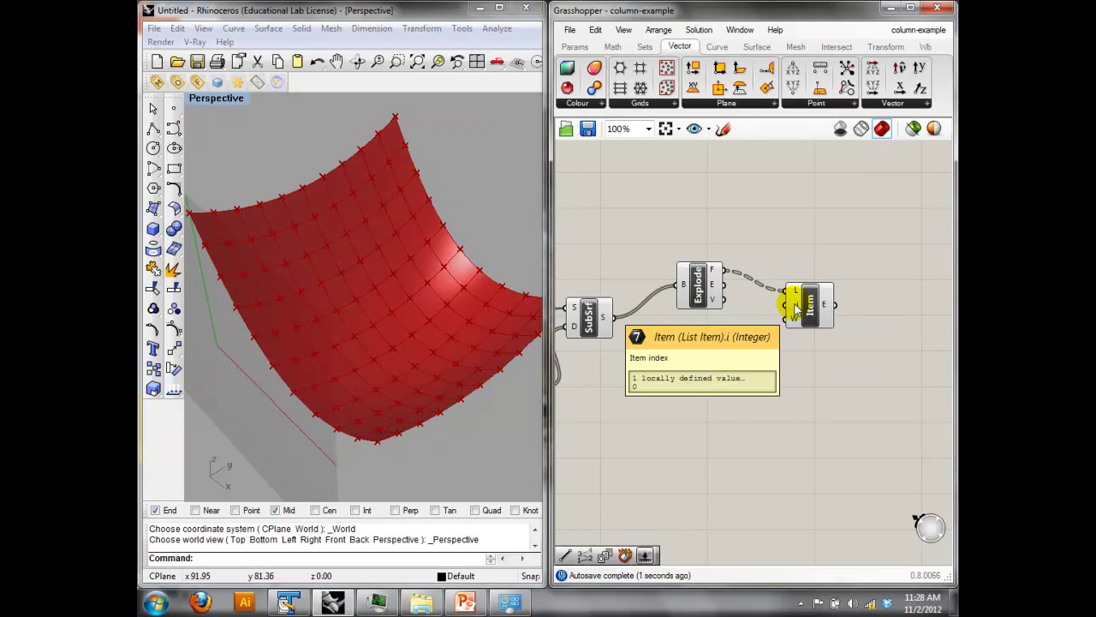
# Flatten the list input of the List Item component.
pyautogui.click(808, 306)
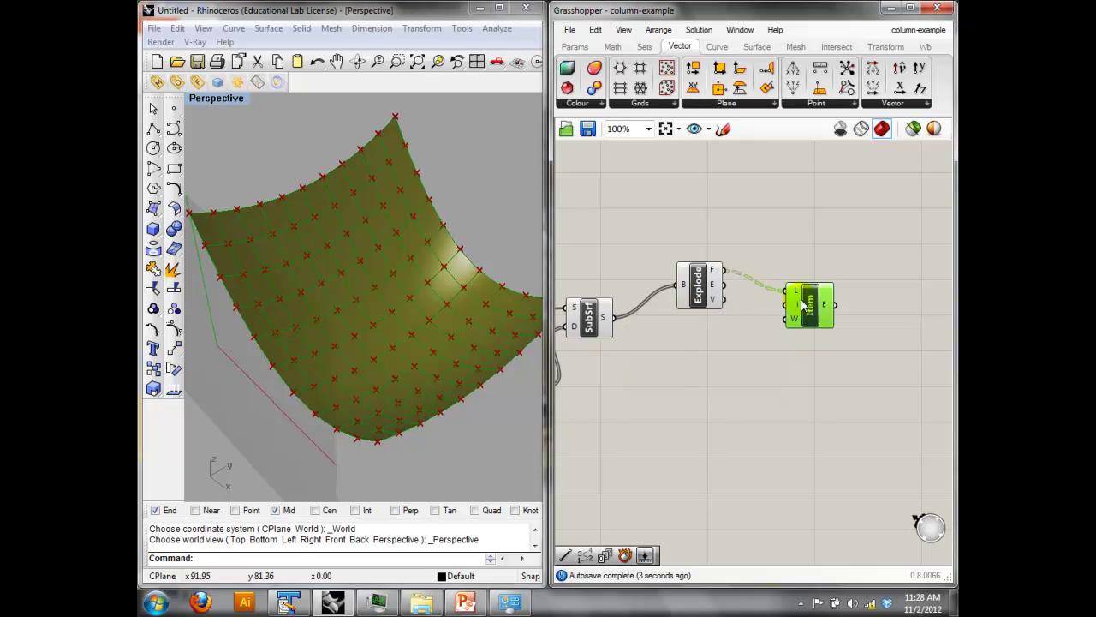
pyautogui.moveTo(795, 293)
pyautogui.rightClick(795, 293)
pyautogui.click(831, 397)
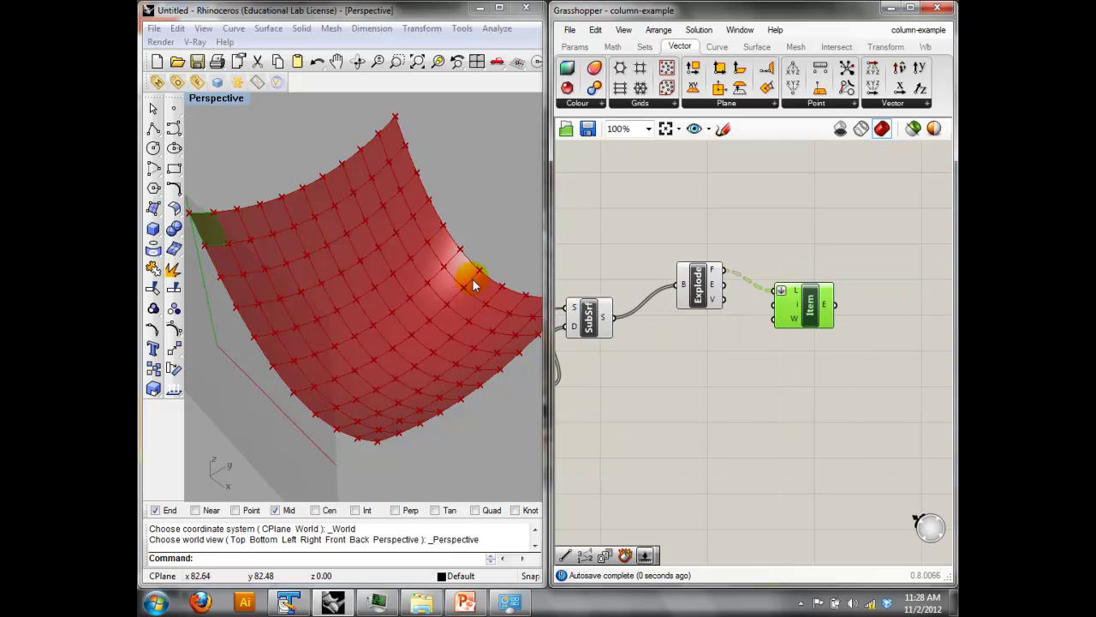
# Add a number slider below the Explode component and configure it for integers with a maximum of 100.
pyautogui.doubleClick(704, 370)
pyautogui.write('num')
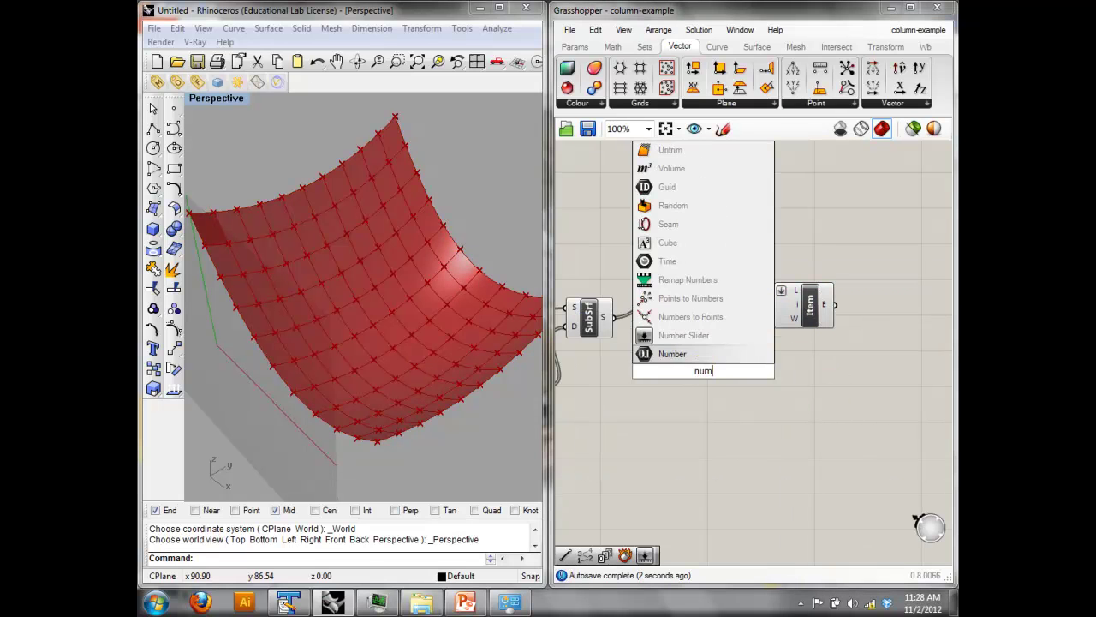
pyautogui.click(685, 337)
pyautogui.rightClick(730, 369)
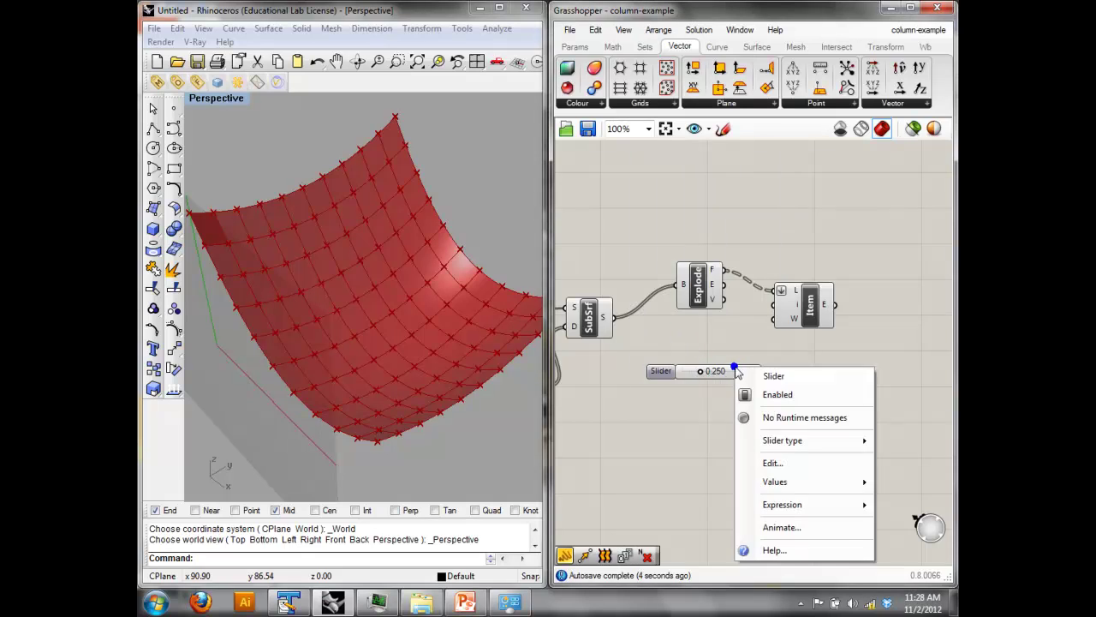
pyautogui.click(779, 463)
pyautogui.click(800, 397)
pyautogui.doubleClick(836, 474)
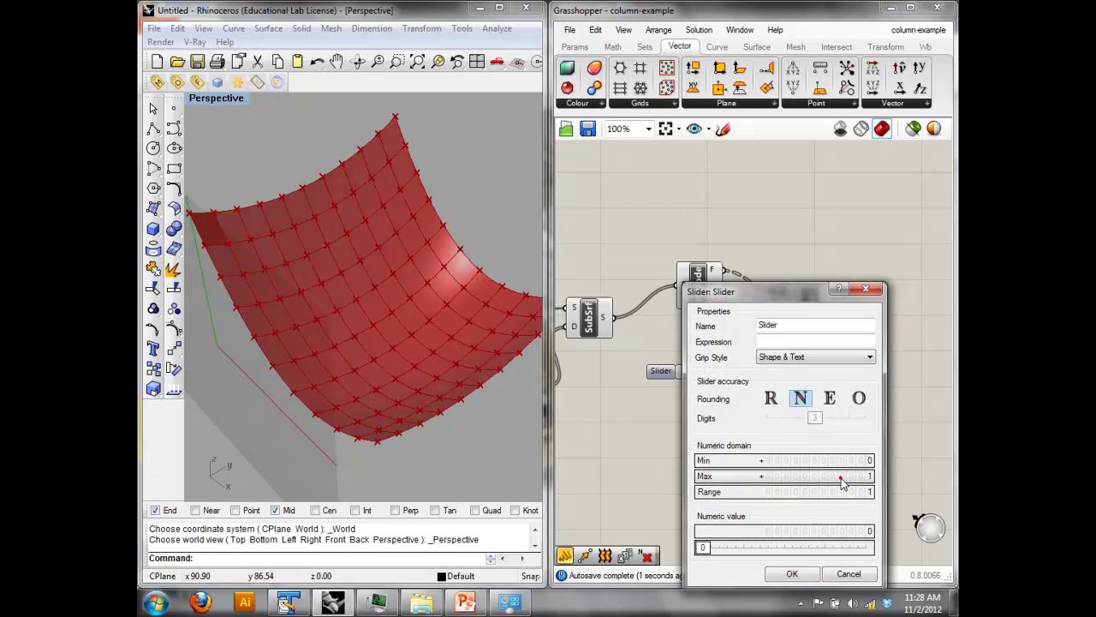
pyautogui.write('100')
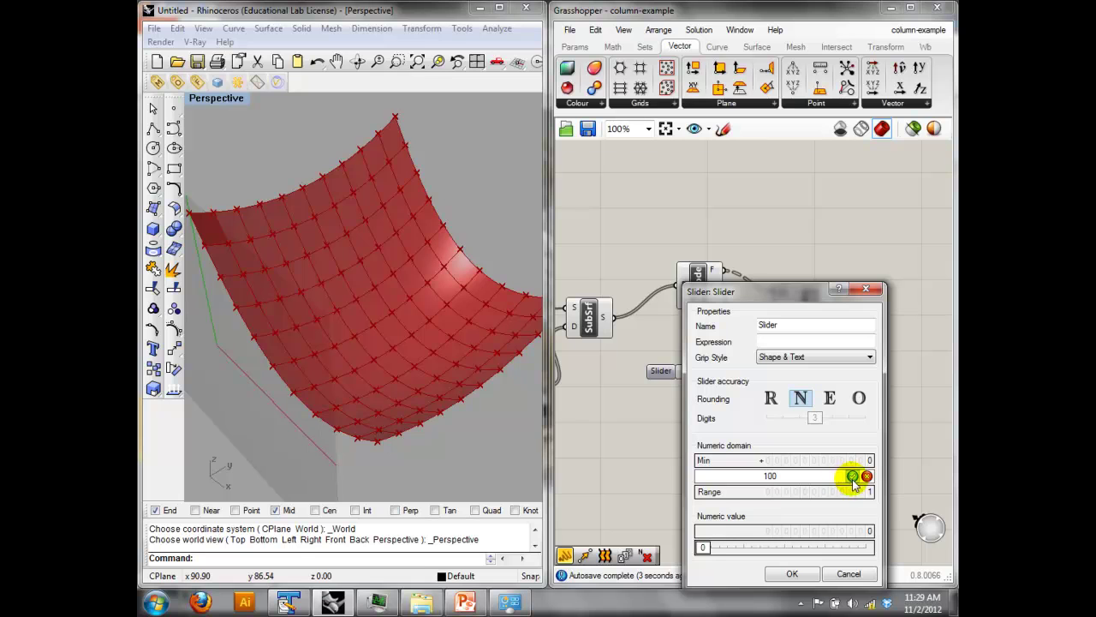
pyautogui.click(853, 475)
pyautogui.click(792, 574)
# Connect the slider to the List Item's index input and set the slider to 23.
pyautogui.moveTo(762, 371); pyautogui.dragTo(774, 304)
pyautogui.click(684, 375)
pyautogui.moveTo(684, 375)
pyautogui.mouseDown()
pyautogui.moveTo(752, 372)
pyautogui.moveTo(682, 381)
pyautogui.moveTo(700, 386)
pyautogui.mouseUp()
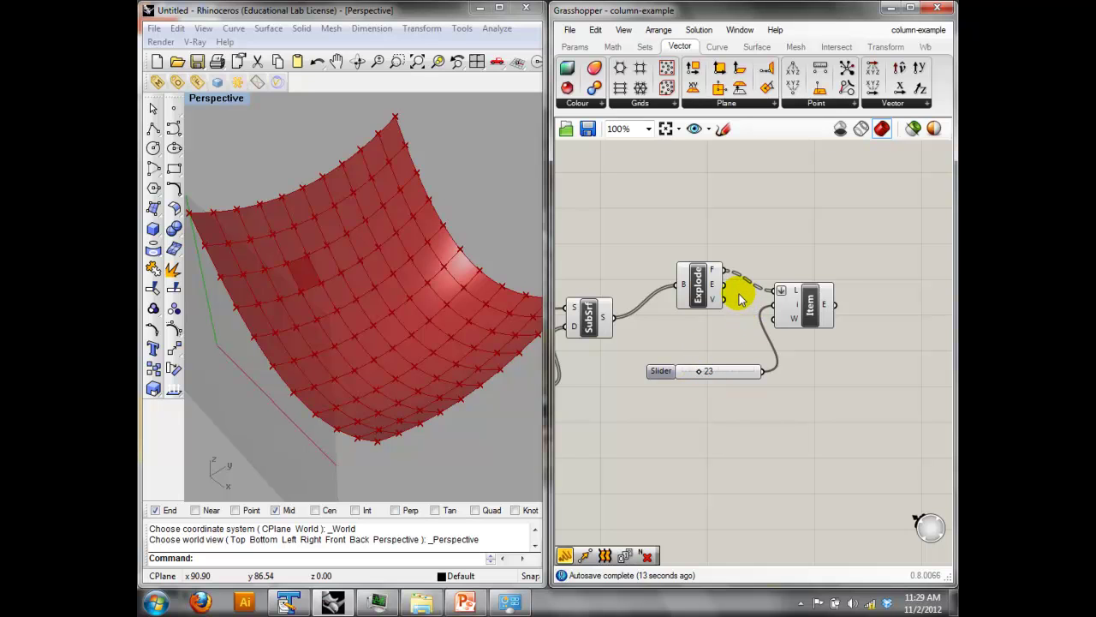
# Remove the flattening from the List Item's list input.
pyautogui.moveTo(800, 296); pyautogui.dragTo(817, 295)
pyautogui.moveTo(715, 273)
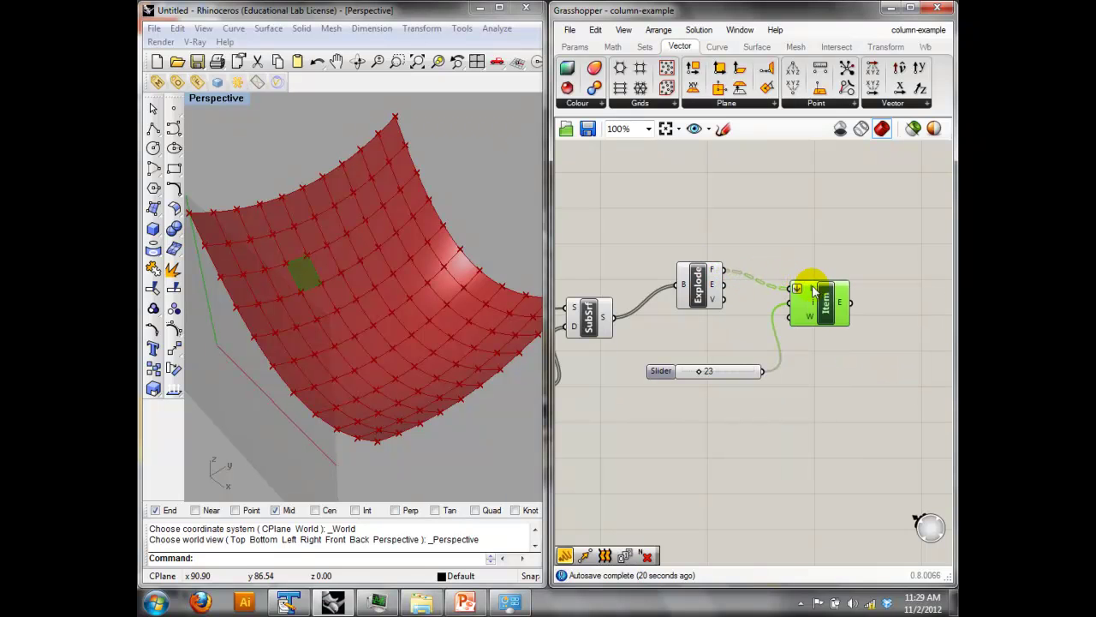
pyautogui.moveTo(814, 294)
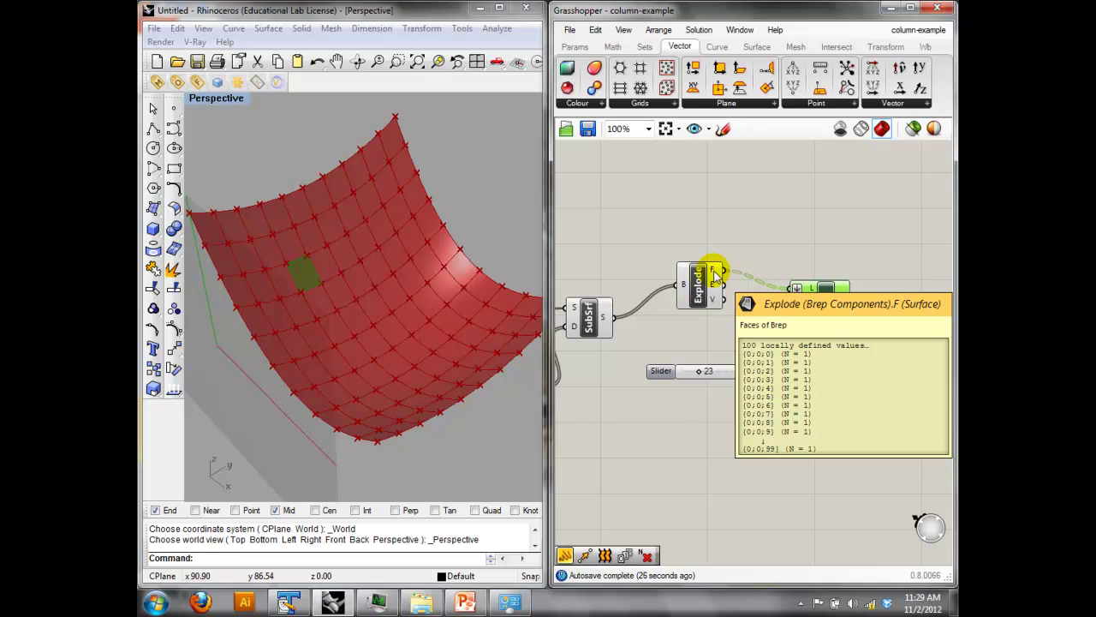
pyautogui.rightClick(796, 289)
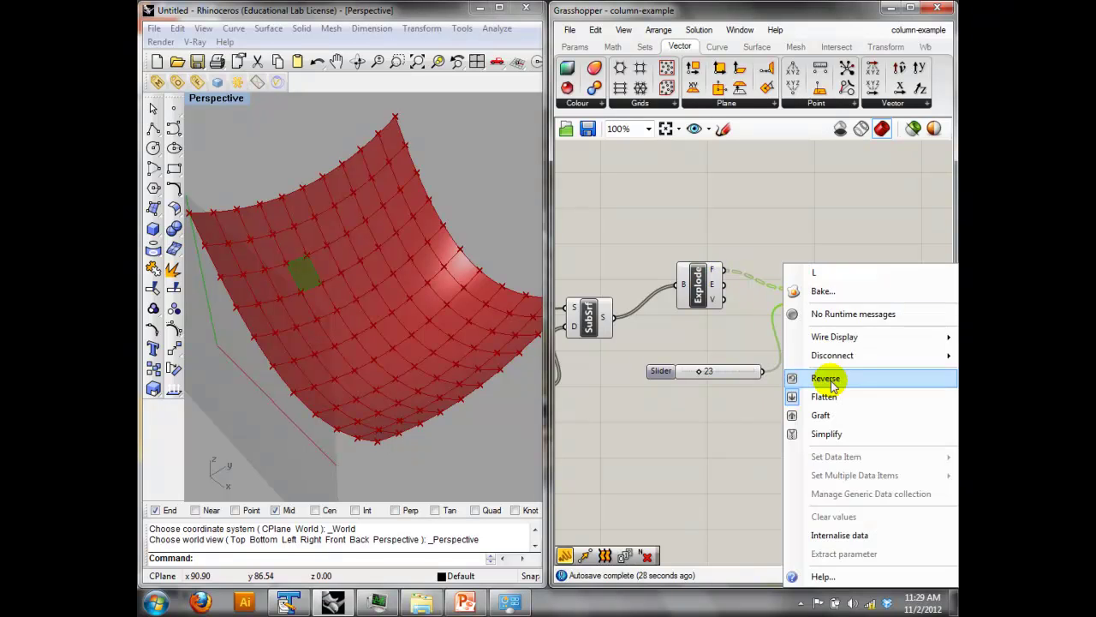
pyautogui.click(829, 378)
# Set the index slider's maximum to 3.
pyautogui.rightClick(738, 368)
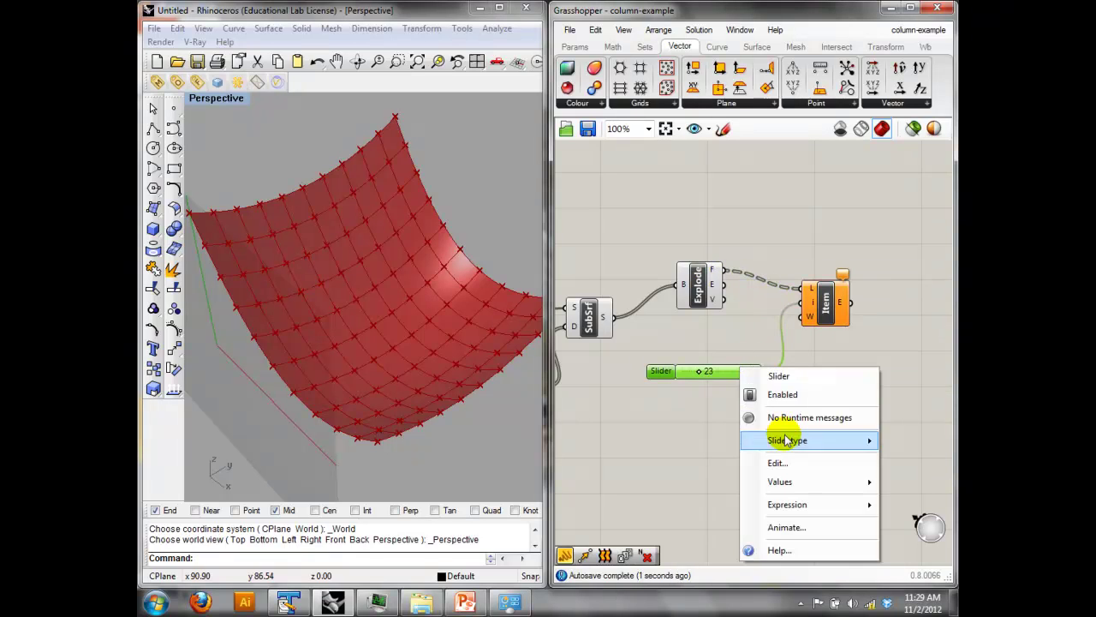
pyautogui.click(778, 462)
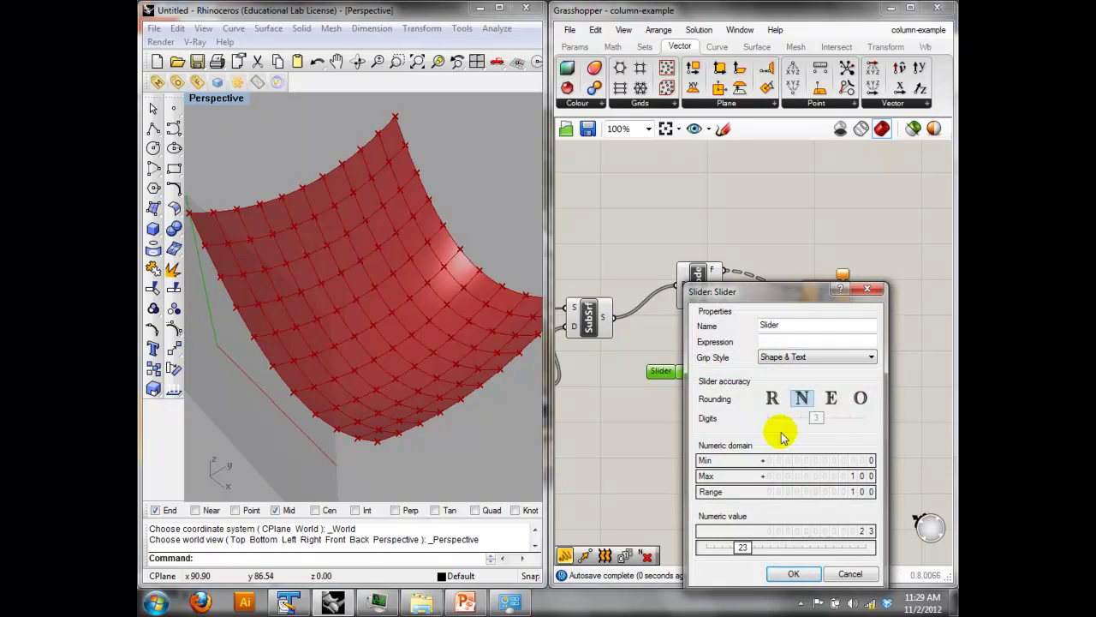
pyautogui.doubleClick(828, 477)
pyautogui.write('3')
pyautogui.click(854, 475)
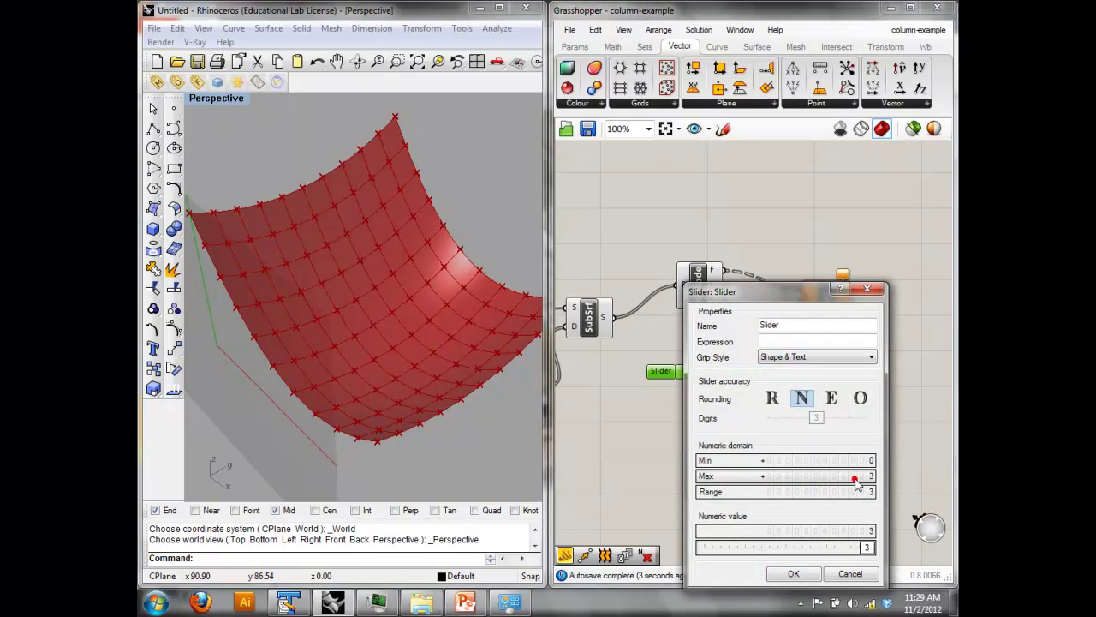
pyautogui.click(796, 571)
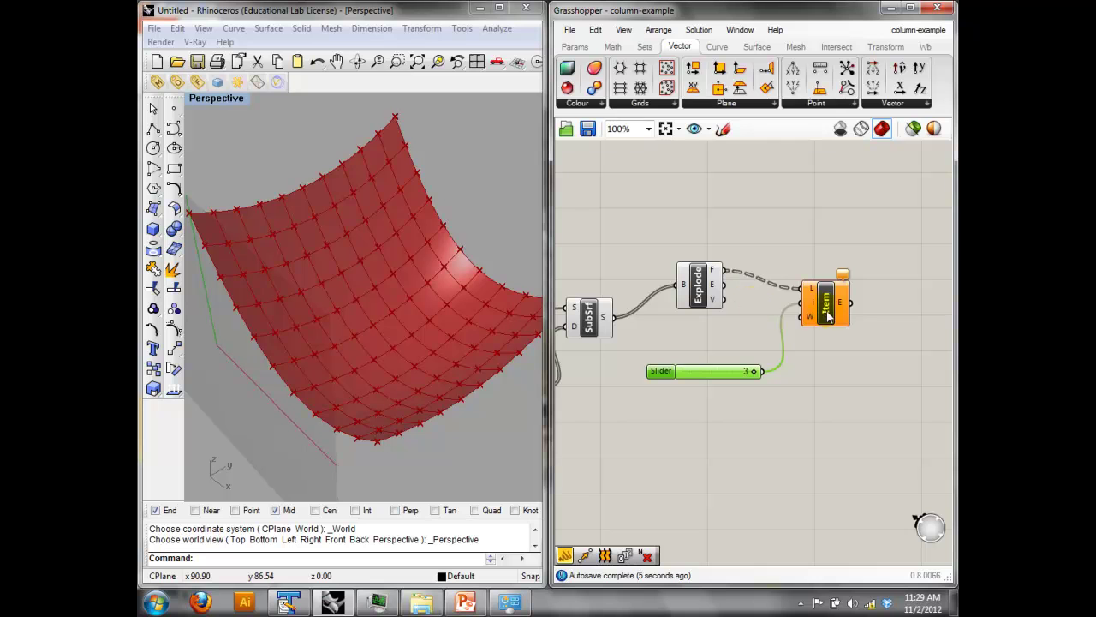
# Replace the faces wire into List Item with the edges output and set the index slider to 0.
pyautogui.moveTo(833, 287); pyautogui.dragTo(829, 296)
pyautogui.moveTo(725, 284); pyautogui.dragTo(798, 294)
pyautogui.moveTo(454, 279); pyautogui.dragTo(405, 303, button='right')
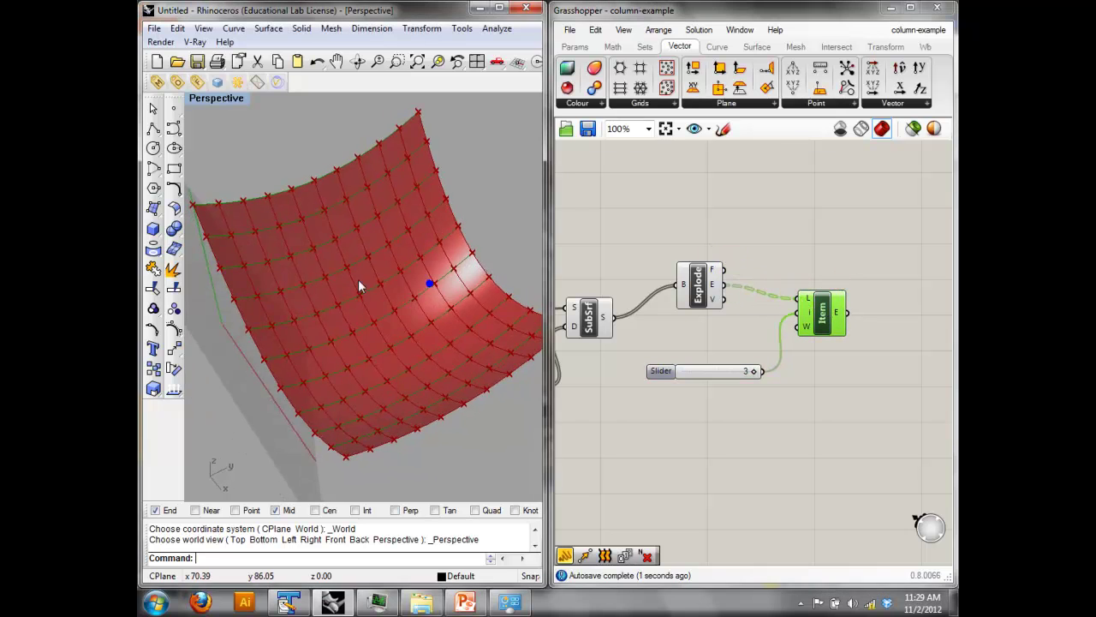
pyautogui.scroll(4, 405, 302)
pyautogui.moveTo(755, 372); pyautogui.dragTo(675, 362)
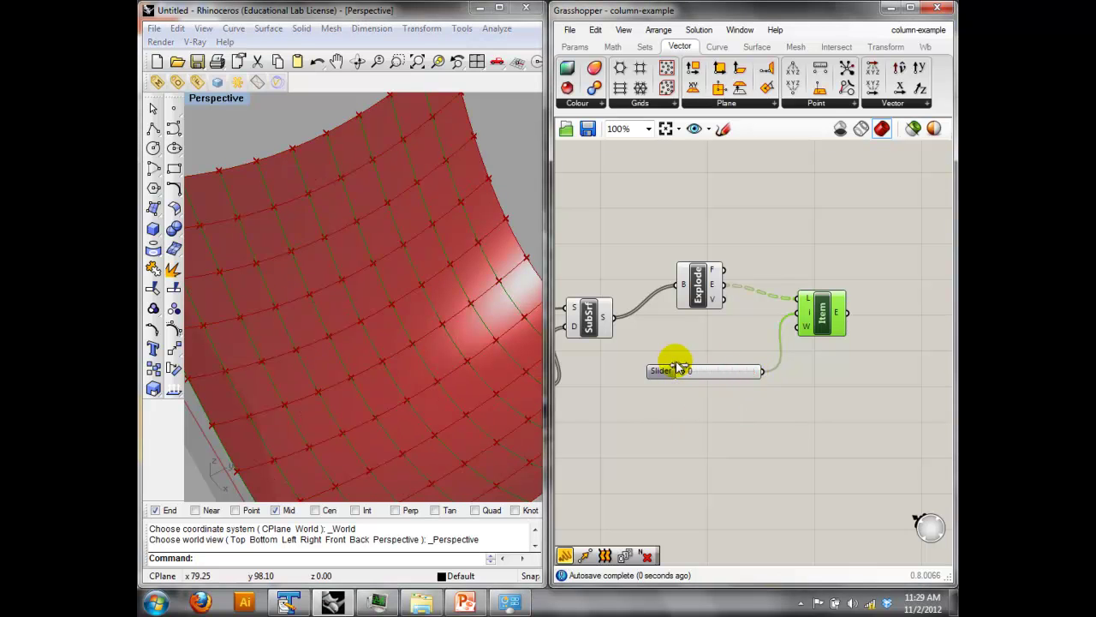
# Switch Rhino to the Top view, draw a corner-to-corner planar surface in empty space, and select it.
pyautogui.scroll(-4, 322, 304)
pyautogui.scroll(-10, 322, 304)
pyautogui.write('top')
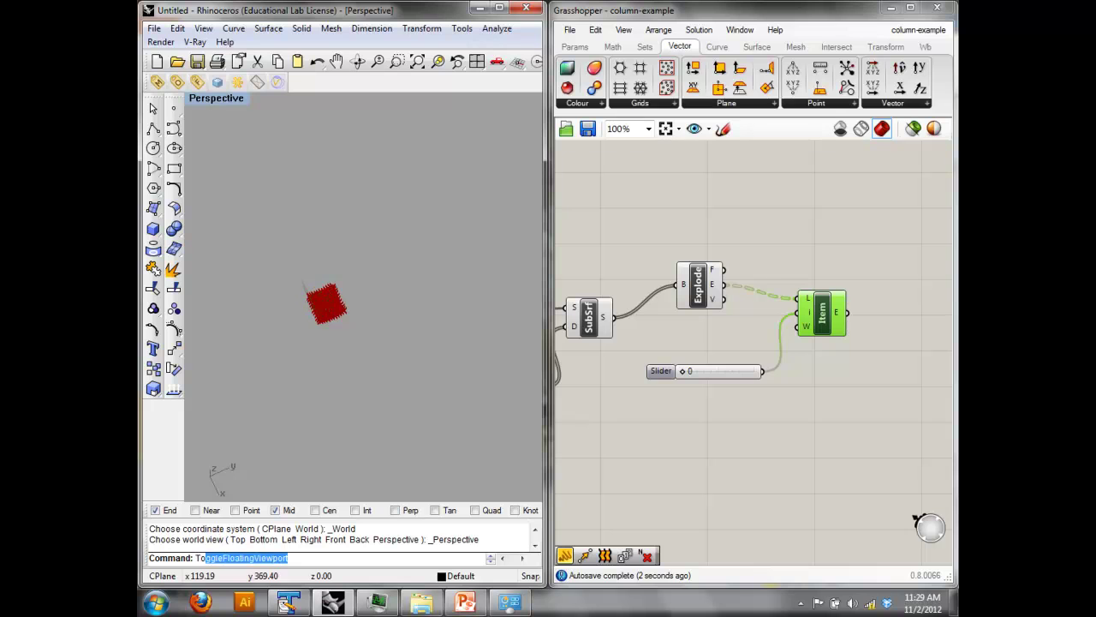
pyautogui.press('Return')
pyautogui.click(157, 209)
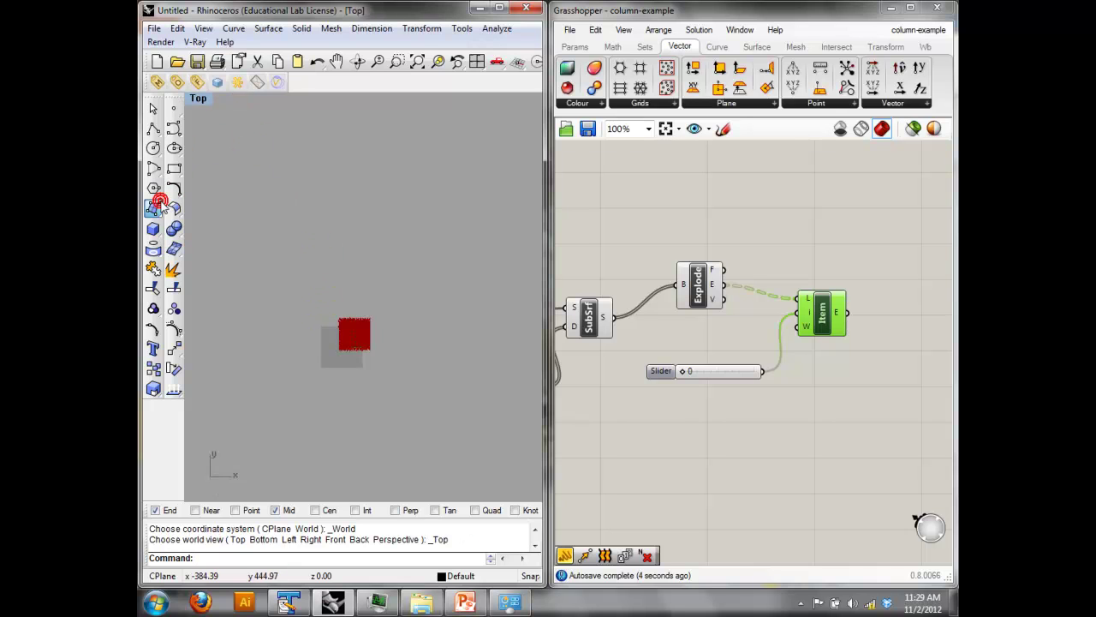
pyautogui.click(236, 225)
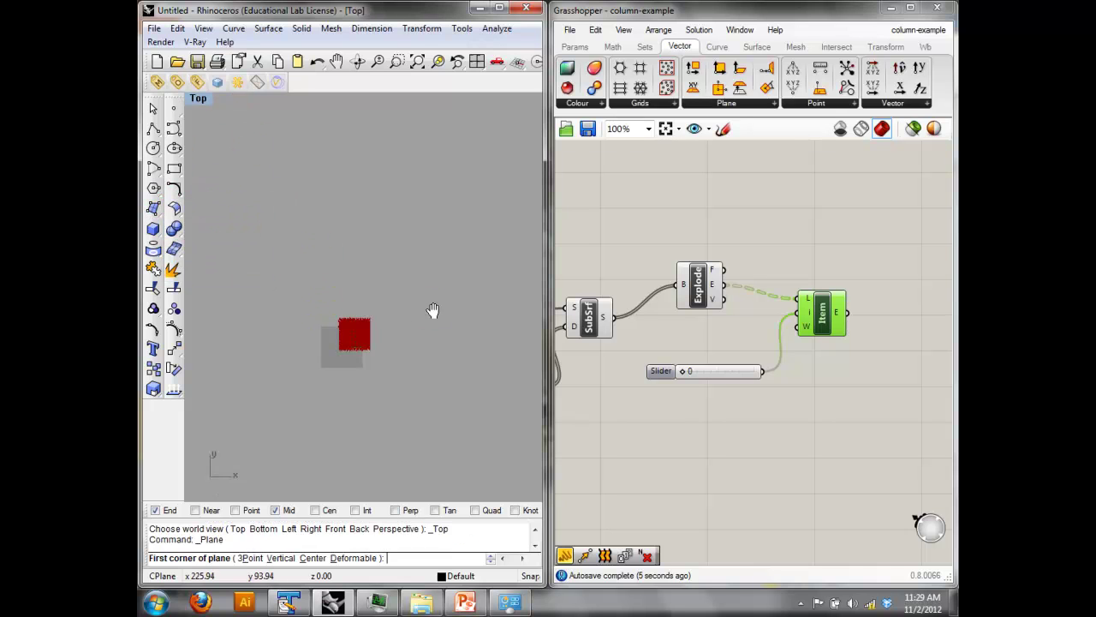
pyautogui.click(249, 348)
pyautogui.click(392, 188)
pyautogui.moveTo(389, 296); pyautogui.dragTo(397, 298, button='right')
pyautogui.moveTo(423, 358); pyautogui.dragTo(394, 318)
# Add a Surface parameter above the SubSrf component and assign the selected Rhino plane to it.
pyautogui.moveTo(602, 332); pyautogui.dragTo(629, 330, button='right')
pyautogui.click(673, 234)
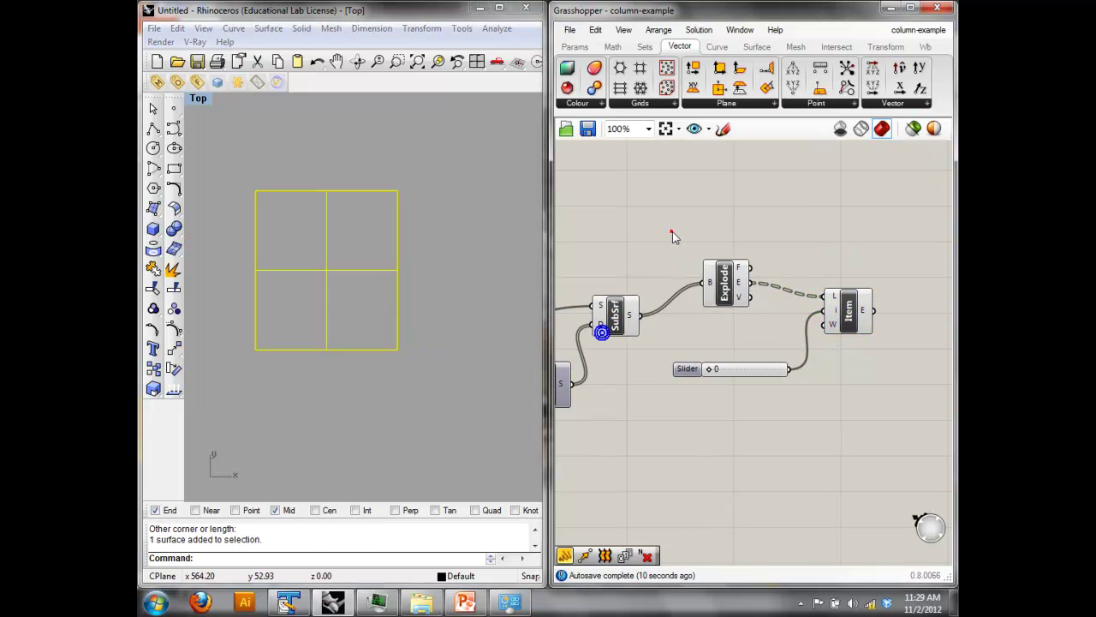
pyautogui.click(668, 192)
pyautogui.doubleClick(690, 206)
pyautogui.write('sur')
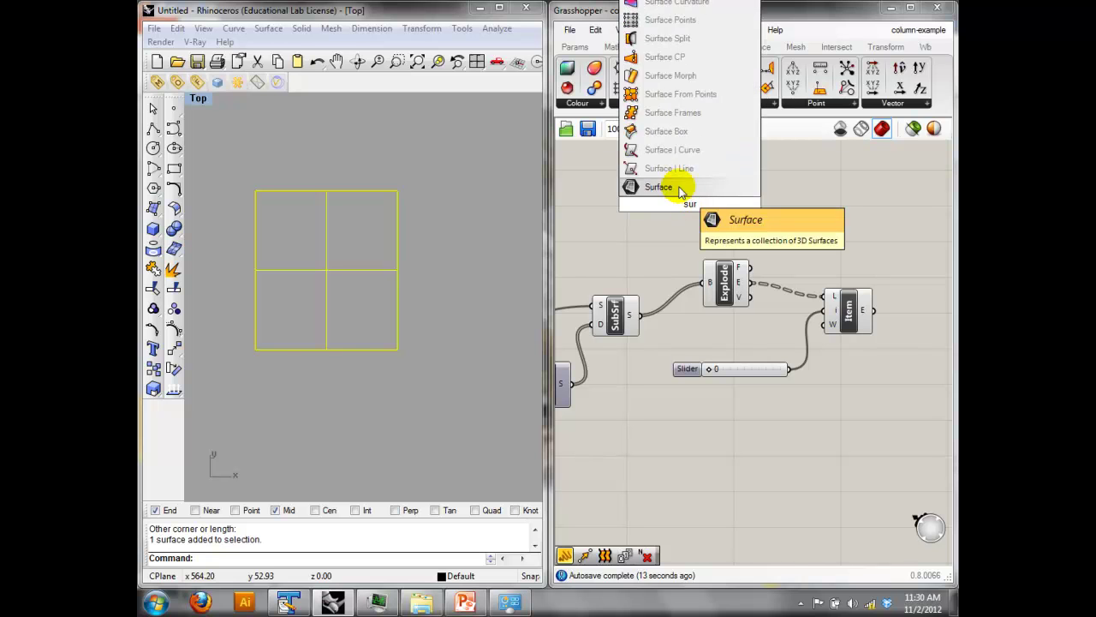
pyautogui.click(679, 188)
pyautogui.rightClick(686, 206)
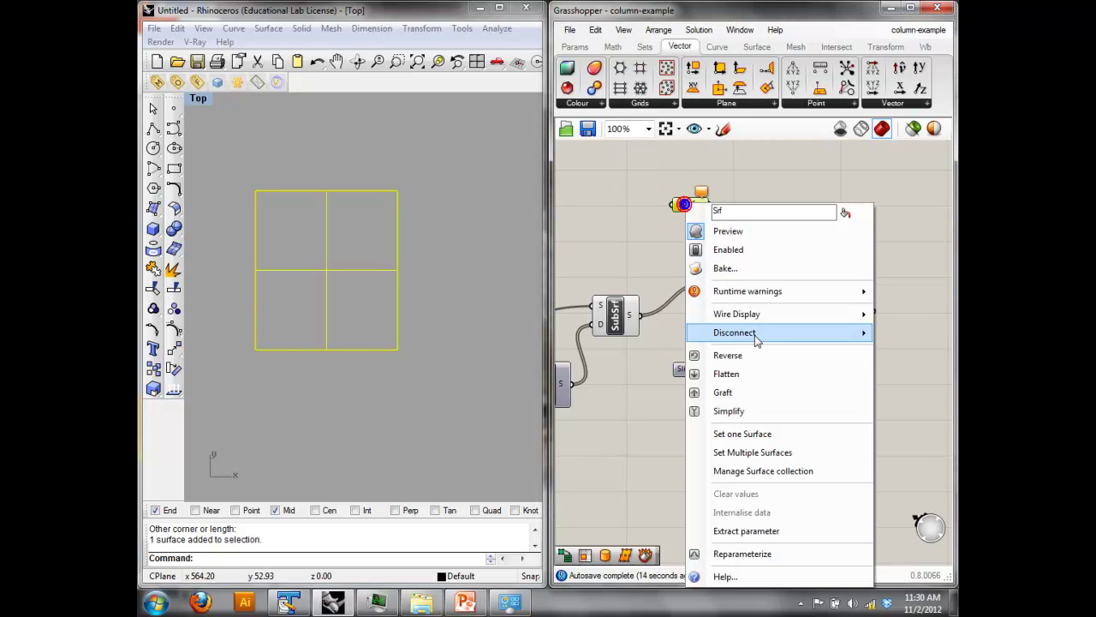
pyautogui.click(760, 433)
pyautogui.click(762, 221)
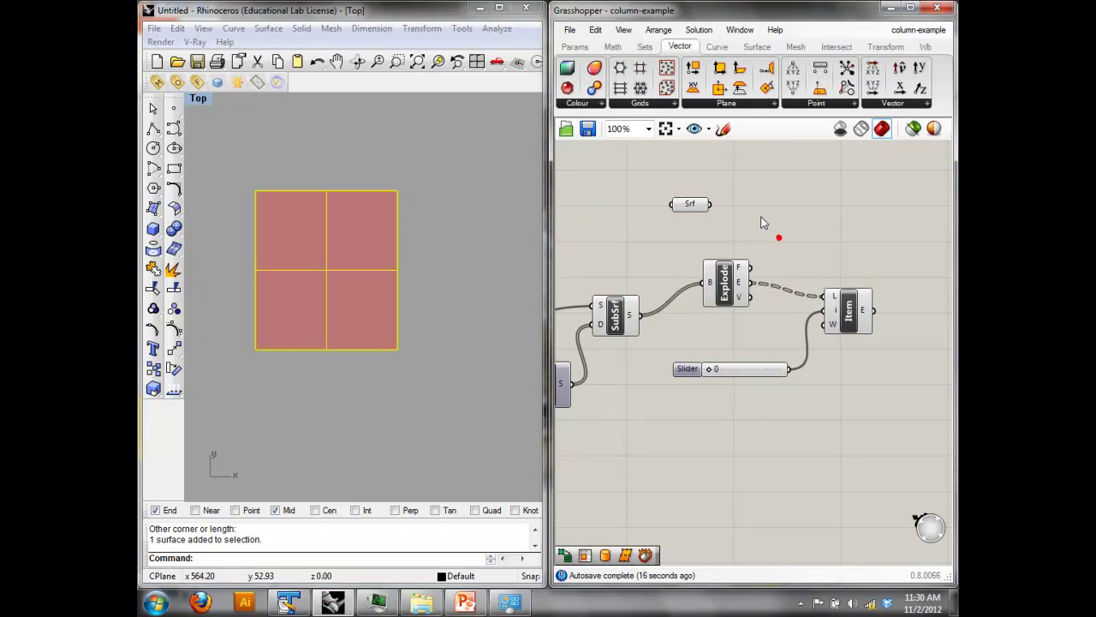
# Duplicate the Explode, List Item and slider group beside the Surface parameter and connect the parameter to the copied Explode's Brep input.
pyautogui.moveTo(762, 220); pyautogui.dragTo(749, 231, button='right')
pyautogui.moveTo(861, 407); pyautogui.dragTo(749, 311)
pyautogui.moveTo(721, 291); pyautogui.dragTo(734, 314)
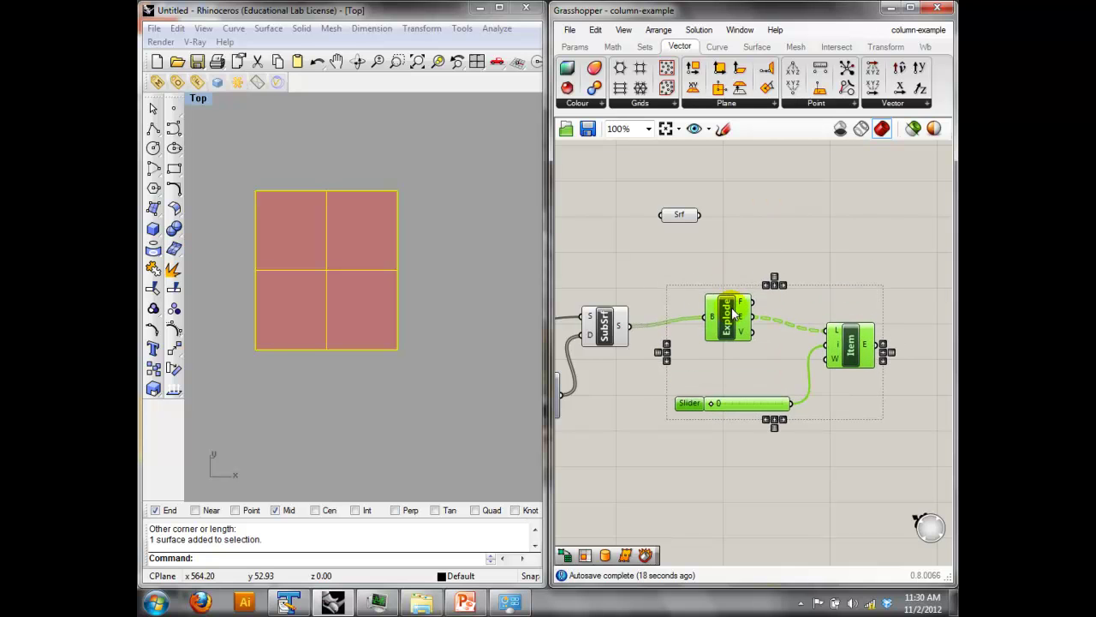
pyautogui.hotkey('ctrl', 'v')
pyautogui.moveTo(759, 365); pyautogui.dragTo(794, 516, button='right')
pyautogui.moveTo(778, 473); pyautogui.dragTo(820, 224)
pyautogui.click(737, 383)
pyautogui.moveTo(725, 374); pyautogui.dragTo(775, 244)
# Hide the drawn planar surface in Rhino, leaving only the Grasshopper preview.
pyautogui.moveTo(416, 299); pyautogui.dragTo(428, 302, button='right')
pyautogui.click(434, 303)
pyautogui.scroll(2, 425, 276)
pyautogui.moveTo(413, 259); pyautogui.dragTo(436, 266, button='right')
pyautogui.click(390, 248)
pyautogui.write('Hide')
pyautogui.press('Return')
# Select the copied List Item and move its slider from 0 to 3 to pick the test plane's edges one by one.
pyautogui.click(801, 227)
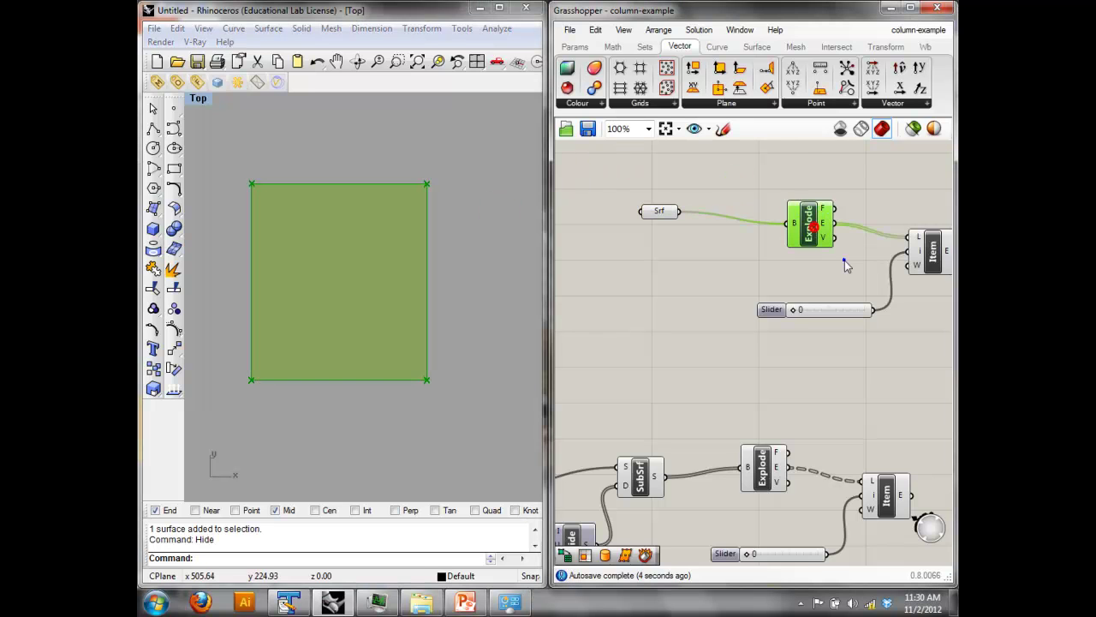
pyautogui.moveTo(845, 261); pyautogui.dragTo(764, 256, button='right')
pyautogui.click(863, 253)
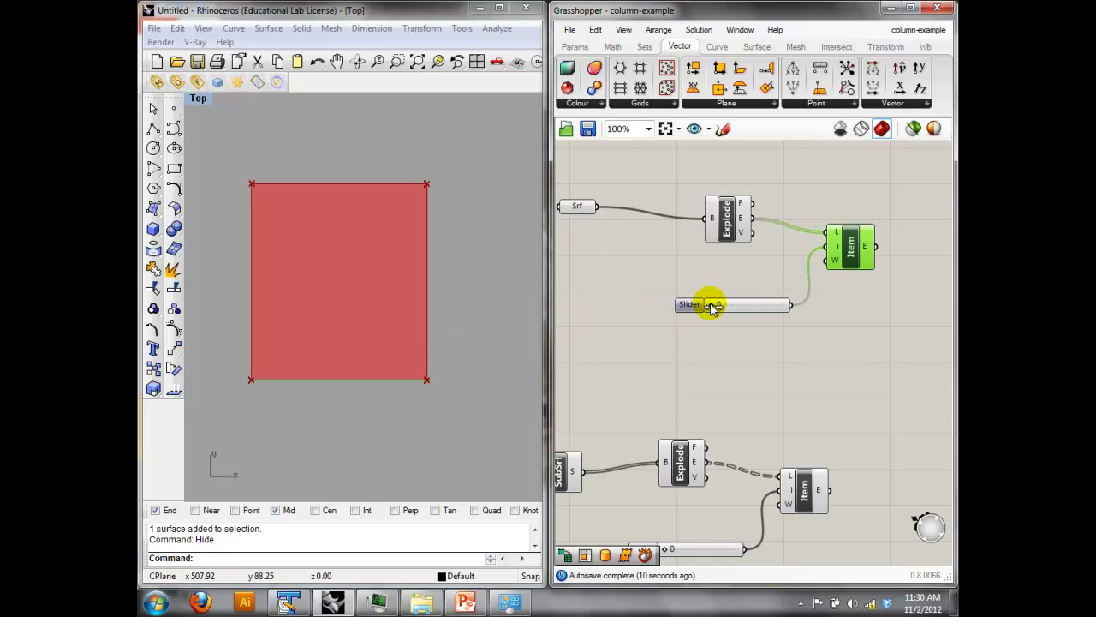
pyautogui.moveTo(712, 309); pyautogui.dragTo(776, 315)
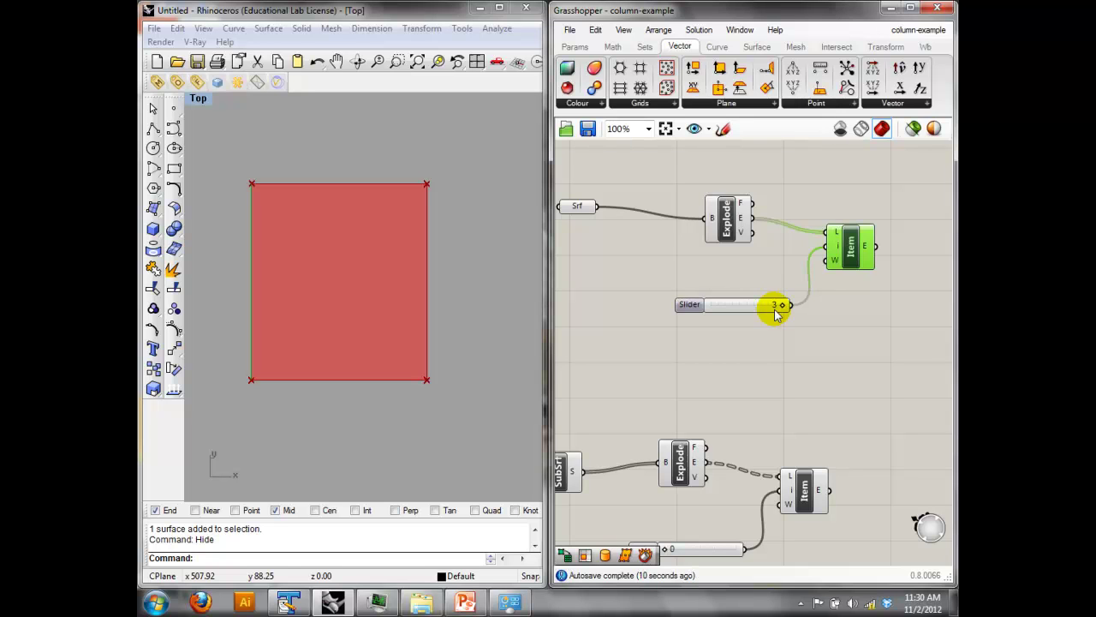
# Connect the copied Explode's V output to the List Item's L input and step its slider through the plane's vertices up to index 3.
pyautogui.moveTo(753, 234); pyautogui.dragTo(821, 235)
pyautogui.moveTo(787, 307); pyautogui.dragTo(699, 299)
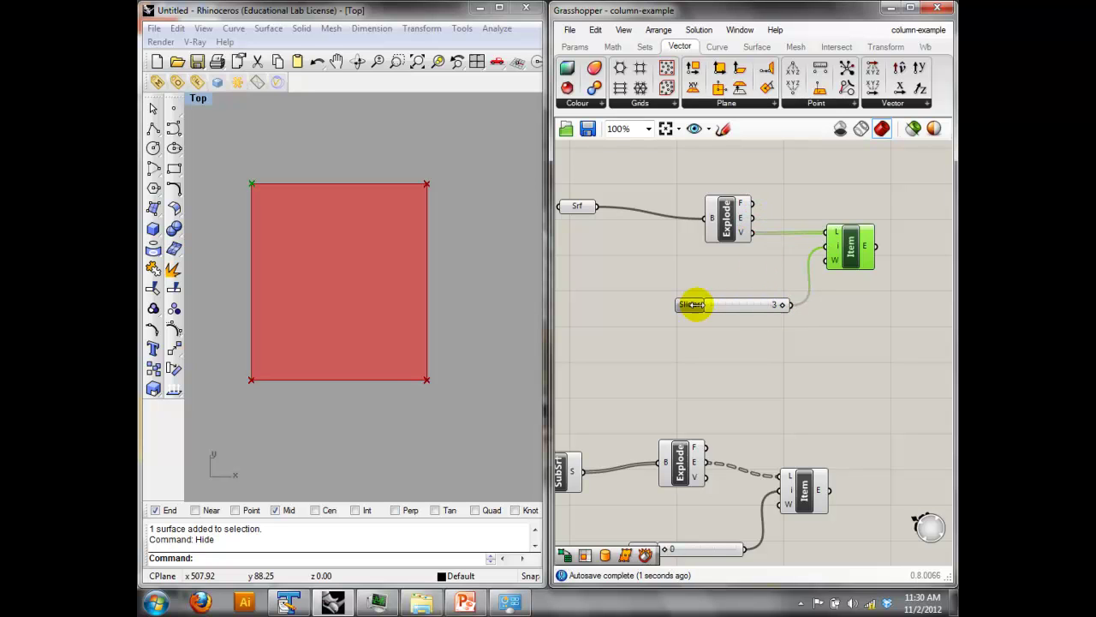
pyautogui.moveTo(779, 305)
pyautogui.mouseDown()
pyautogui.moveTo(703, 303)
pyautogui.moveTo(779, 306)
pyautogui.mouseUp()
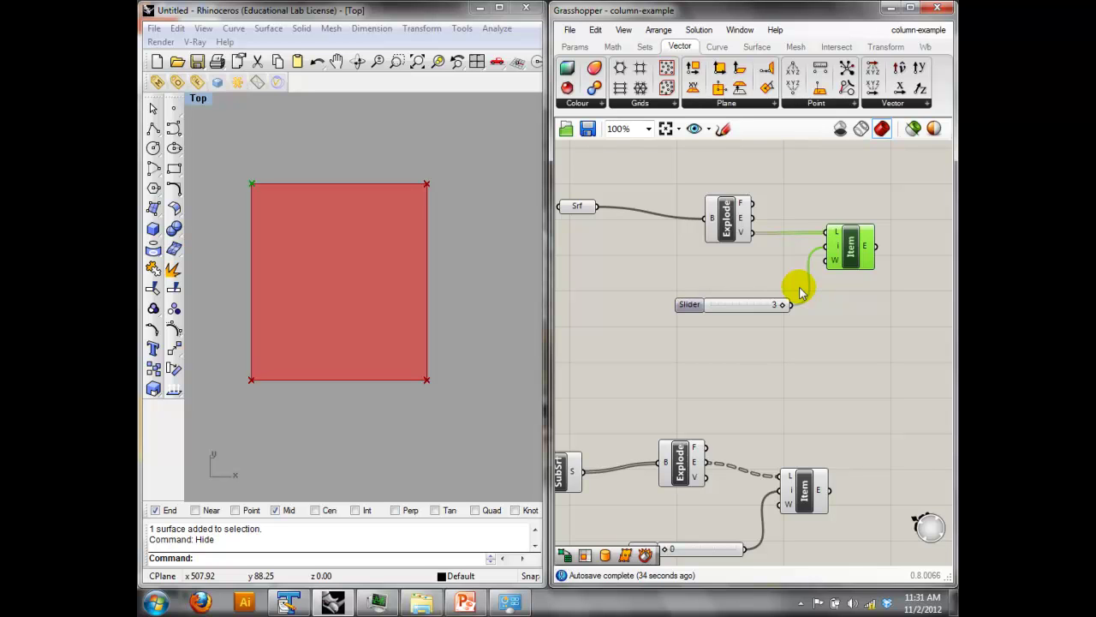
pyautogui.click(728, 224)
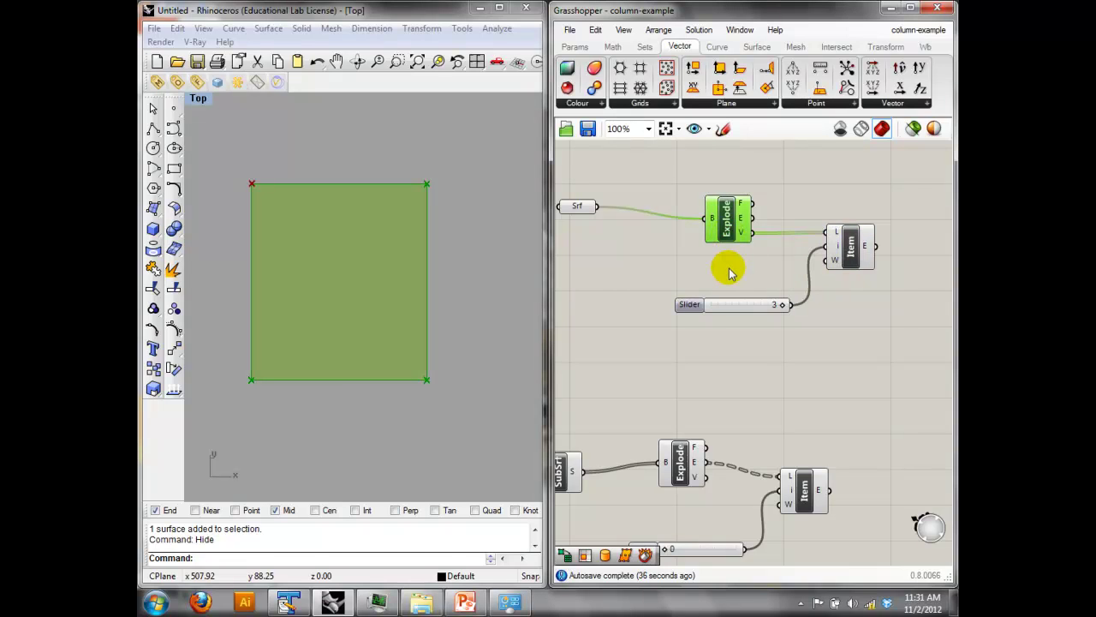
pyautogui.click(728, 270)
# Delete the whole test group: the Surface parameter, copied Explode, List Item and slider.
pyautogui.moveTo(853, 320); pyautogui.dragTo(561, 171)
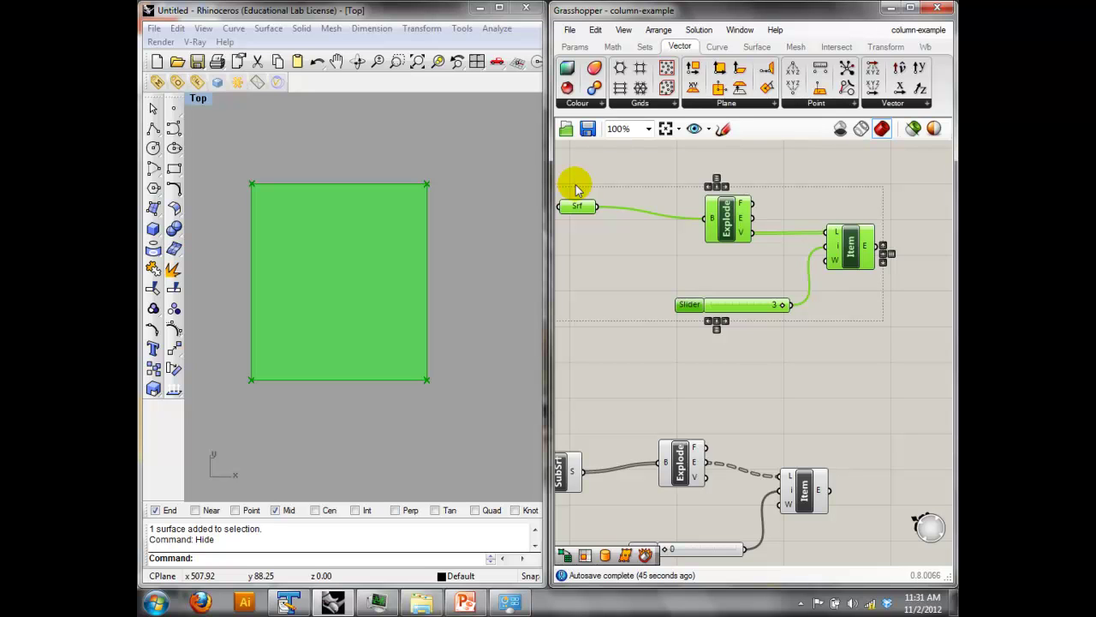
pyautogui.click(841, 386)
pyautogui.moveTo(908, 375); pyautogui.dragTo(579, 205)
pyautogui.press('Delete')
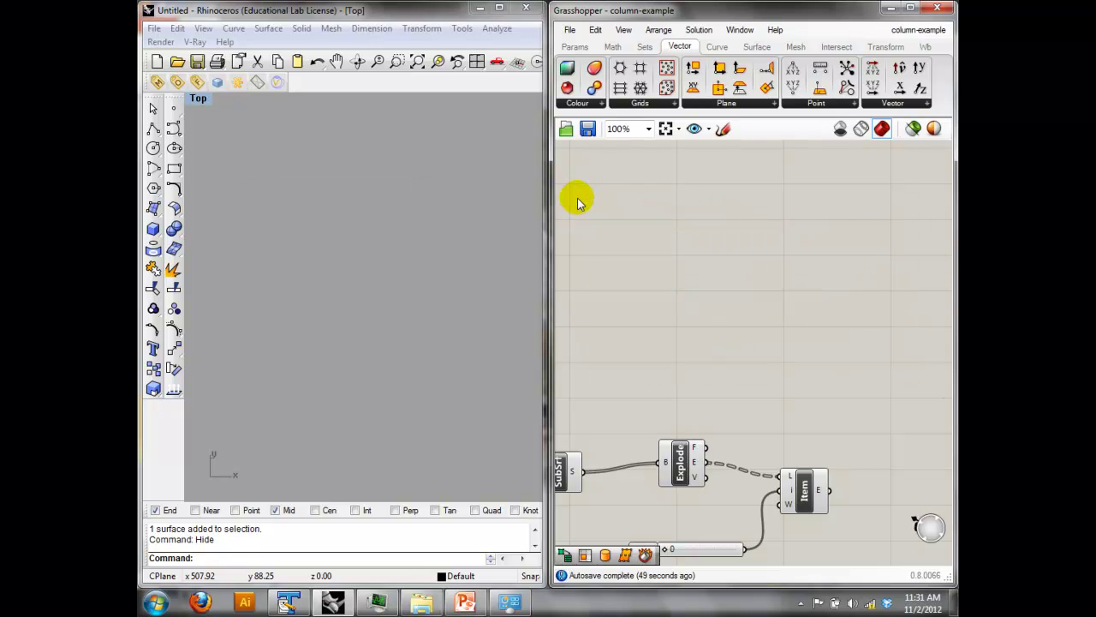
# Select the Explode component fed by SubSrf and switch the Rhino viewport to Perspective, framing the subdivided surface.
pyautogui.moveTo(851, 452); pyautogui.dragTo(827, 408, button='right')
pyautogui.click(792, 387)
pyautogui.click(659, 353)
pyautogui.moveTo(680, 305); pyautogui.dragTo(775, 268, button='right')
pyautogui.scroll(-2, 775, 269)
pyautogui.moveTo(676, 248); pyautogui.dragTo(851, 248, button='right')
pyautogui.click(416, 225)
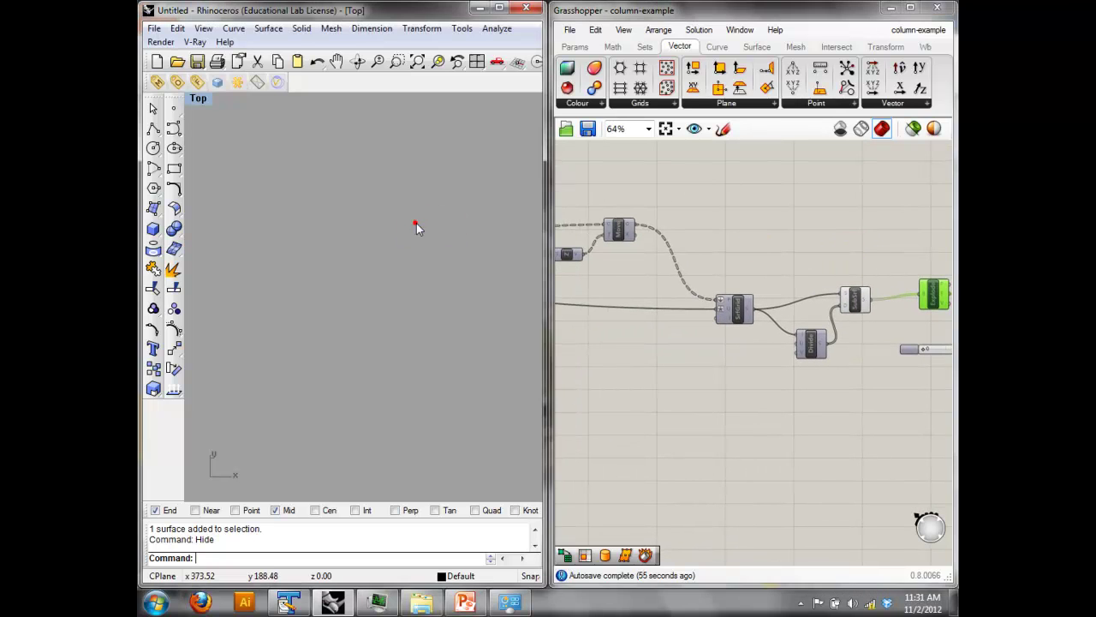
pyautogui.click(196, 100)
pyautogui.moveTo(226, 337)
pyautogui.click(399, 387)
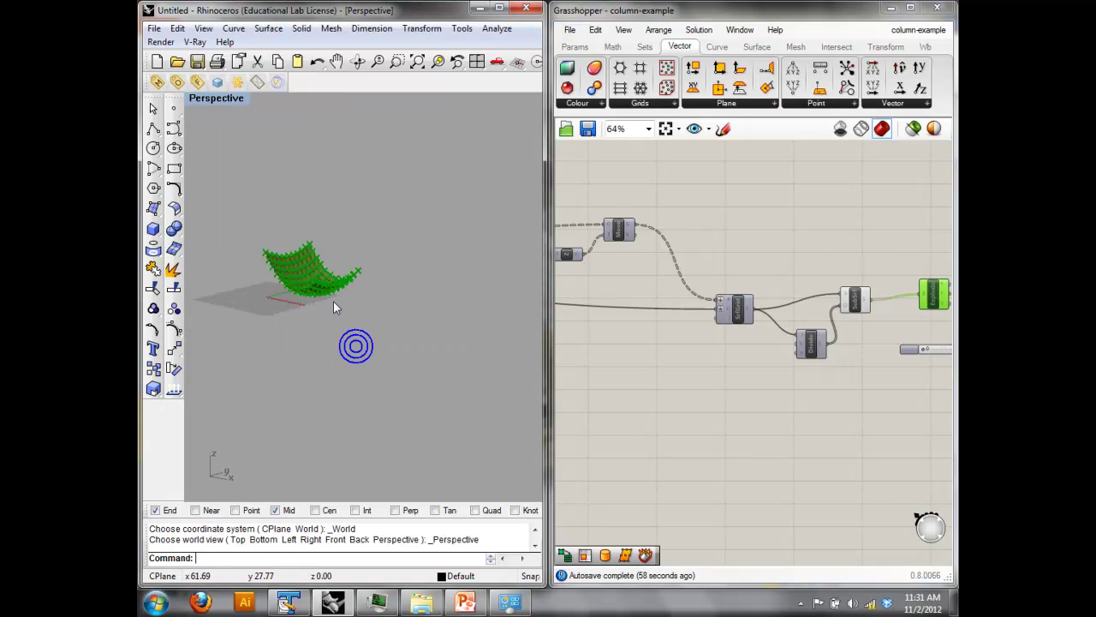
pyautogui.scroll(5, 333, 301)
pyautogui.scroll(-2, 343, 306)
pyautogui.scroll(6, 354, 232)
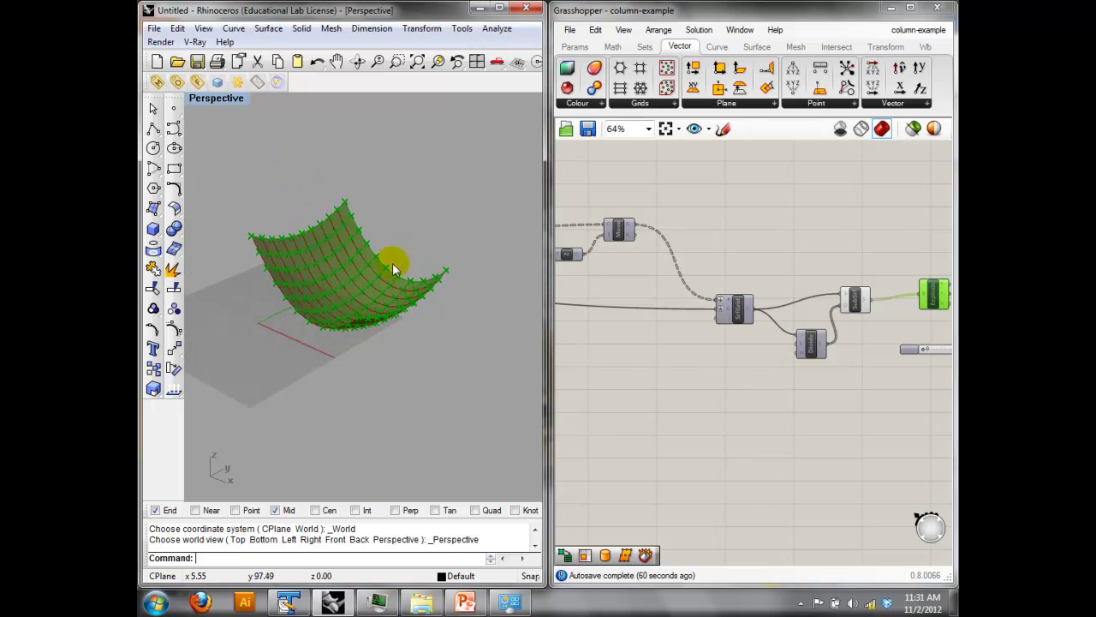
# Connect the remaining Explode's V output to the List Item's L input and set the index slider to 3.
pyautogui.click(814, 203)
pyautogui.scroll(4, 814, 203)
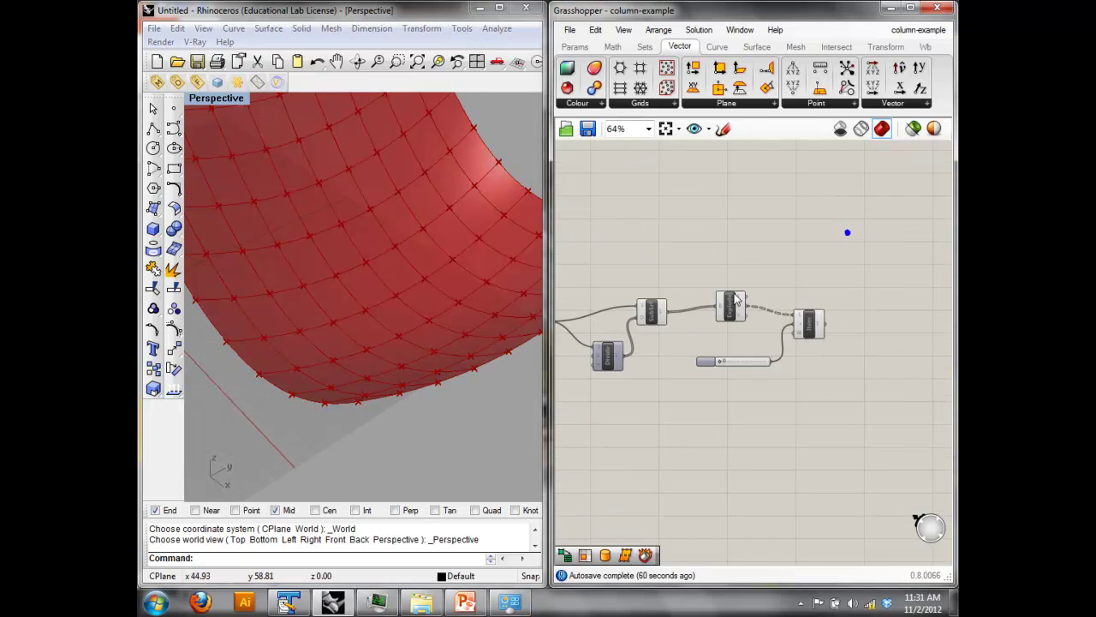
pyautogui.moveTo(701, 323); pyautogui.dragTo(816, 322)
pyautogui.moveTo(399, 277); pyautogui.dragTo(377, 269, button='right')
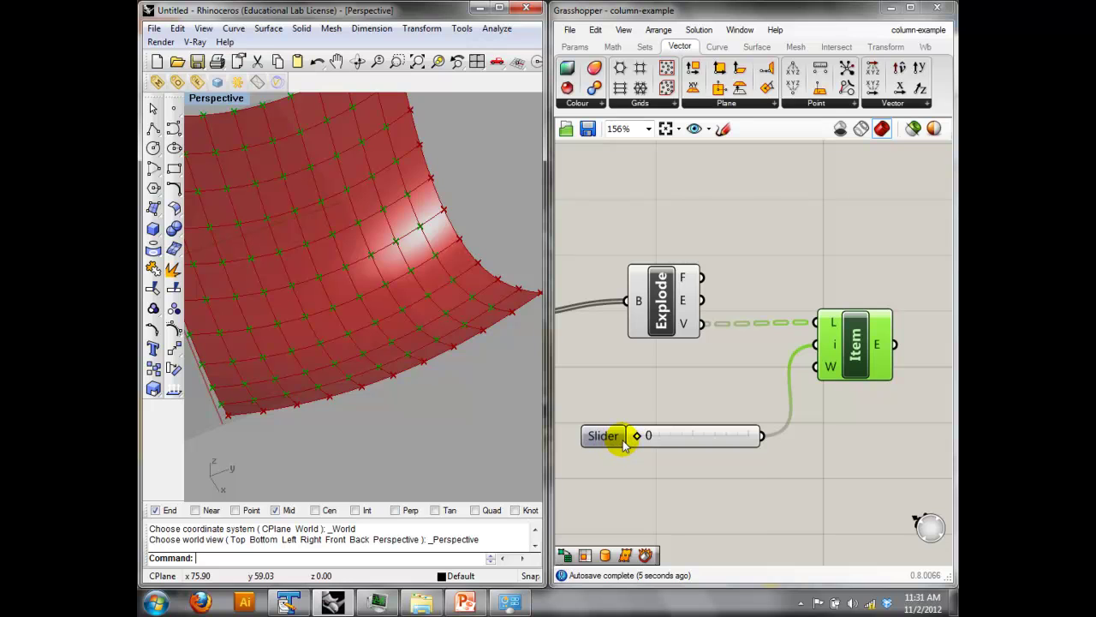
pyautogui.moveTo(634, 436); pyautogui.dragTo(735, 454)
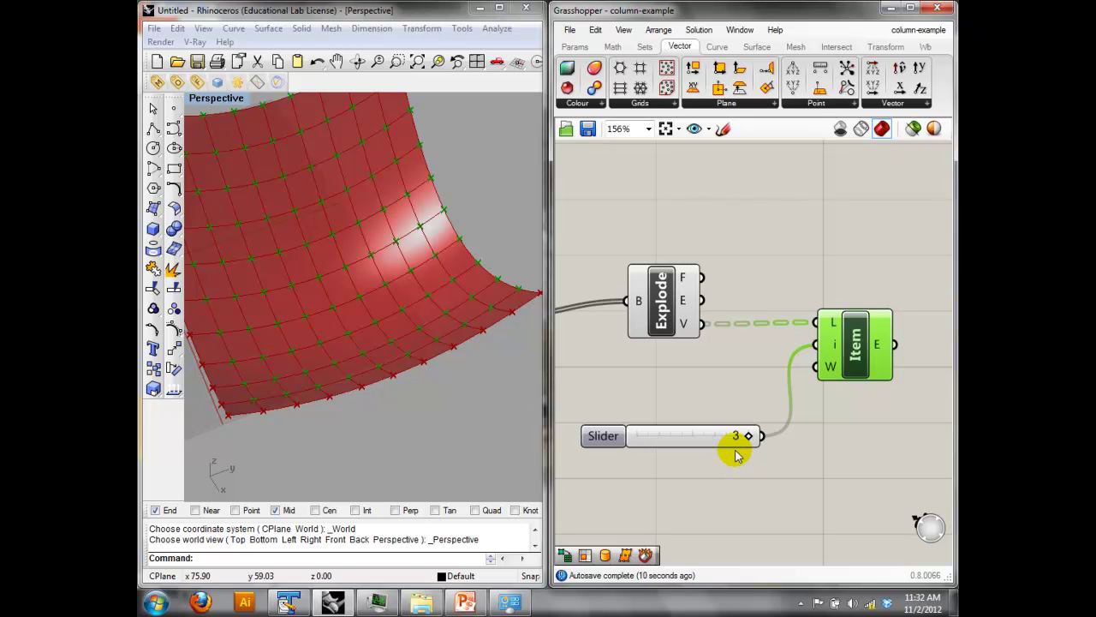
# Duplicate the List Item and its slider below the originals, keeping the vertex connection, and set the copied slider to 1.
pyautogui.click(836, 500)
pyautogui.moveTo(838, 499); pyautogui.dragTo(806, 456, button='right')
pyautogui.moveTo(835, 464); pyautogui.dragTo(714, 325)
pyautogui.hotkey('ctrl', 'c')
pyautogui.hotkey('ctrl', 'v')
pyautogui.moveTo(811, 315); pyautogui.dragTo(806, 454)
pyautogui.click(815, 413)
pyautogui.moveTo(819, 371); pyautogui.dragTo(825, 288, button='right')
pyautogui.scroll(-1, 829, 304)
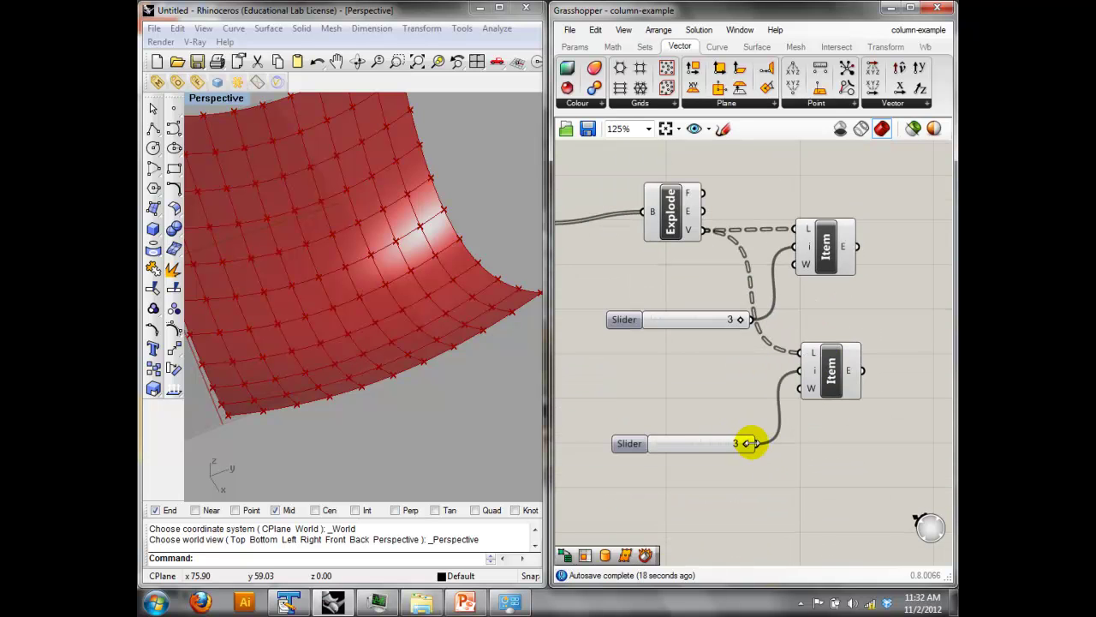
pyautogui.moveTo(650, 236); pyautogui.dragTo(726, 367, button='right')
pyautogui.click(674, 285)
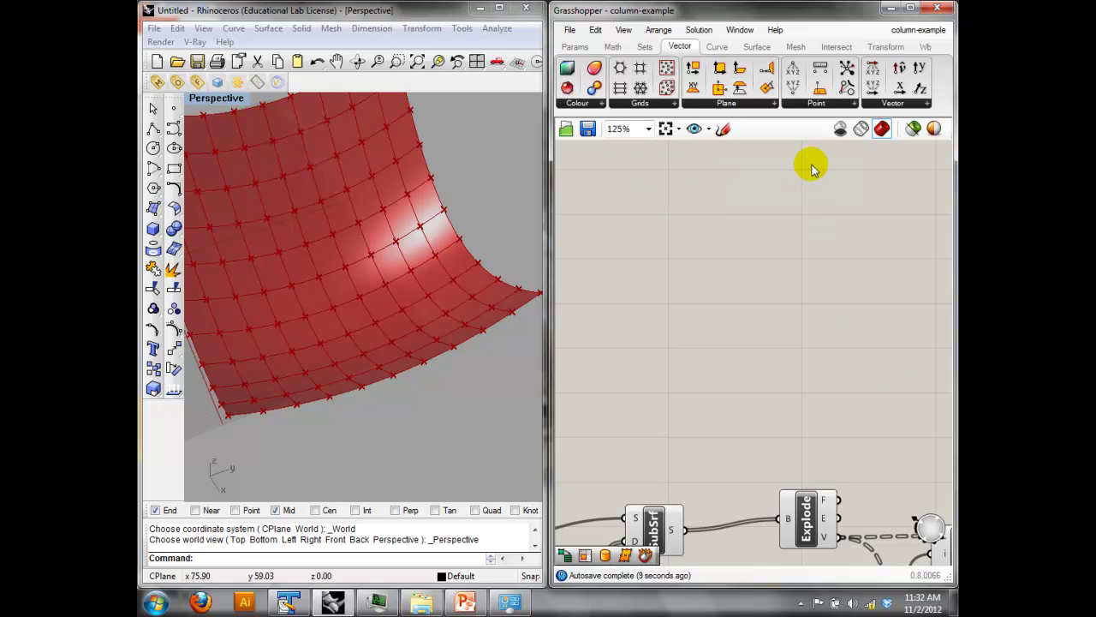
pyautogui.moveTo(737, 401); pyautogui.dragTo(671, 185, button='right')
pyautogui.moveTo(782, 294); pyautogui.dragTo(726, 279, button='right')
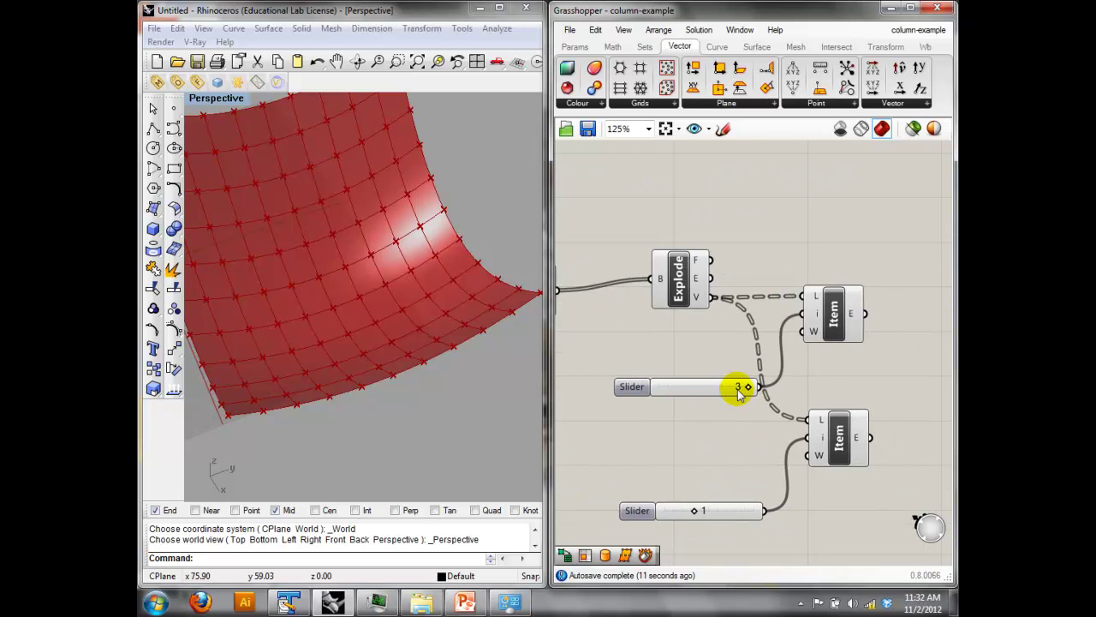
# Add a PolyLine component and connect the outputs of both List Items to its V input.
pyautogui.moveTo(932, 343); pyautogui.dragTo(856, 342, button='right')
pyautogui.doubleClick(857, 343)
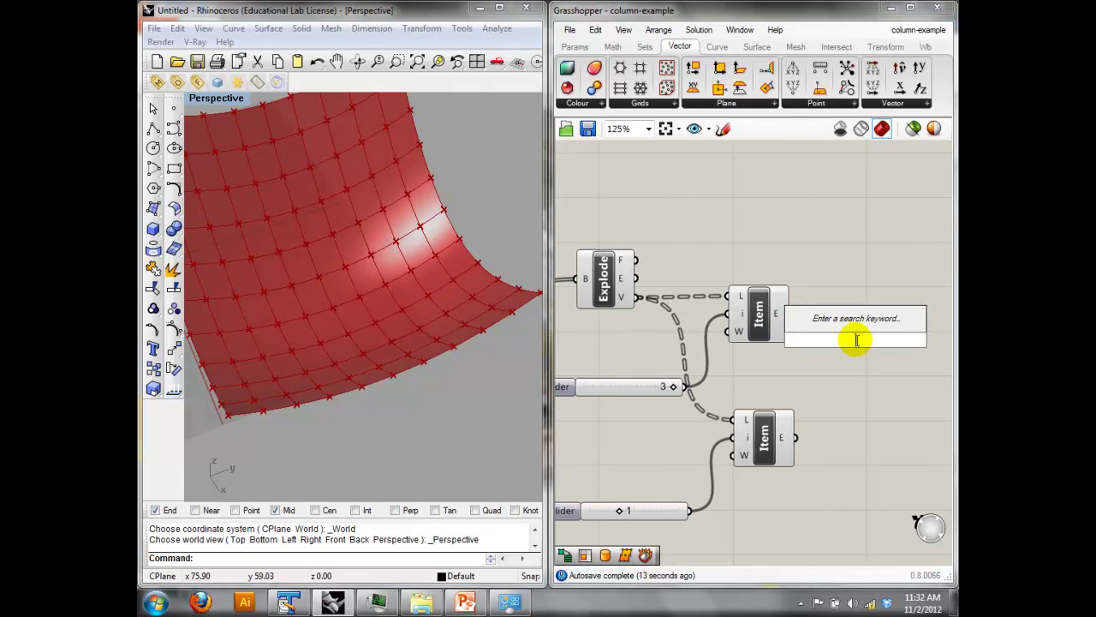
pyautogui.write('pol')
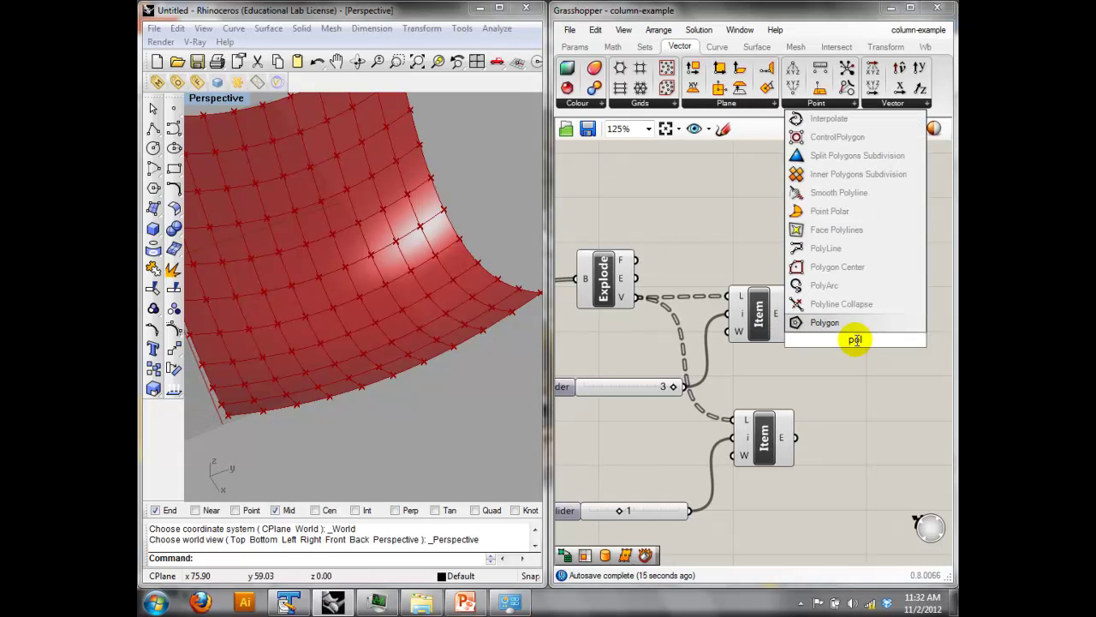
pyautogui.click(826, 248)
pyautogui.moveTo(853, 339); pyautogui.dragTo(868, 336)
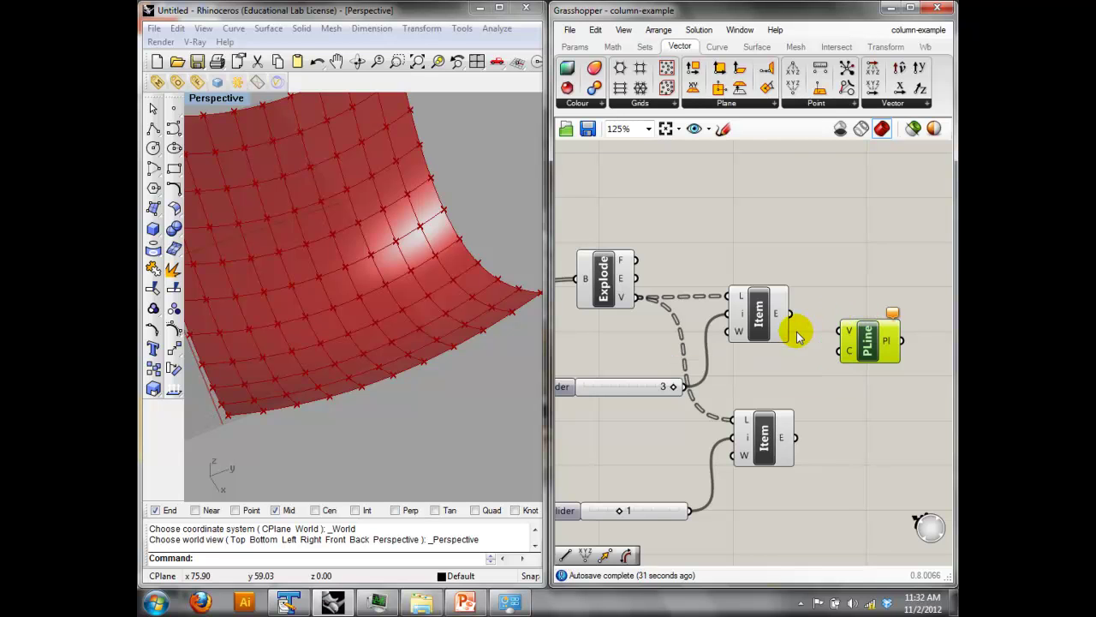
pyautogui.moveTo(789, 313); pyautogui.dragTo(841, 330)
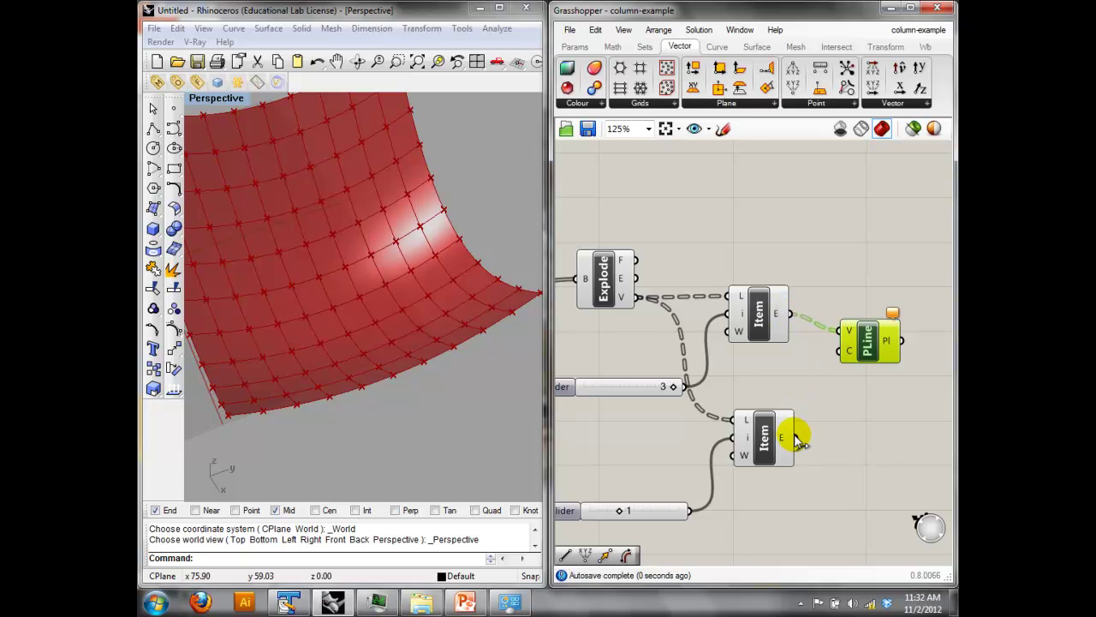
pyautogui.moveTo(795, 436); pyautogui.dragTo(840, 347)
pyautogui.moveTo(465, 232); pyautogui.dragTo(460, 421, button='right')
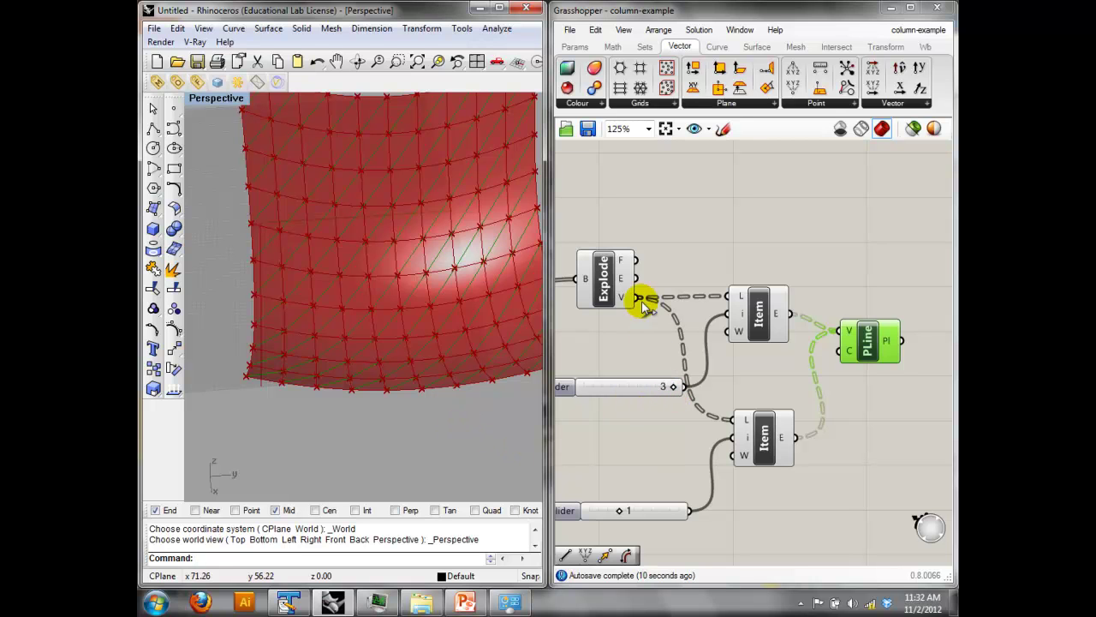
# Turn off the preview of the Explode component.
pyautogui.click(615, 279)
pyautogui.rightClick(630, 205)
pyautogui.click(663, 231)
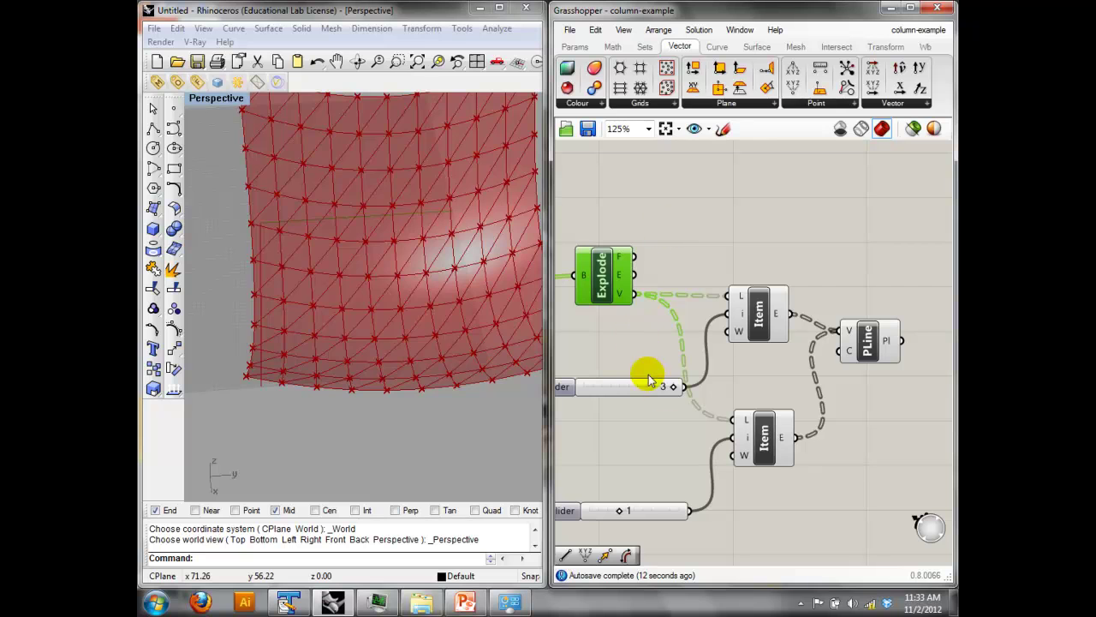
# Set the first index slider to 0 and the second to 2, and select the PolyLine component to highlight the diagonals.
pyautogui.moveTo(668, 386); pyautogui.dragTo(585, 387)
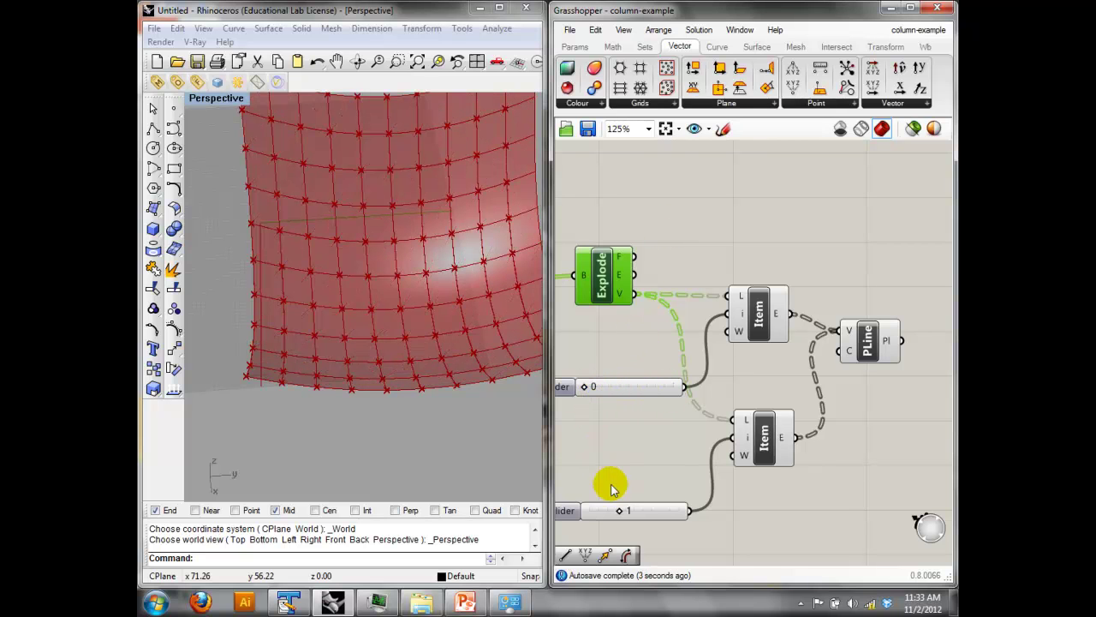
pyautogui.moveTo(619, 511); pyautogui.dragTo(643, 512)
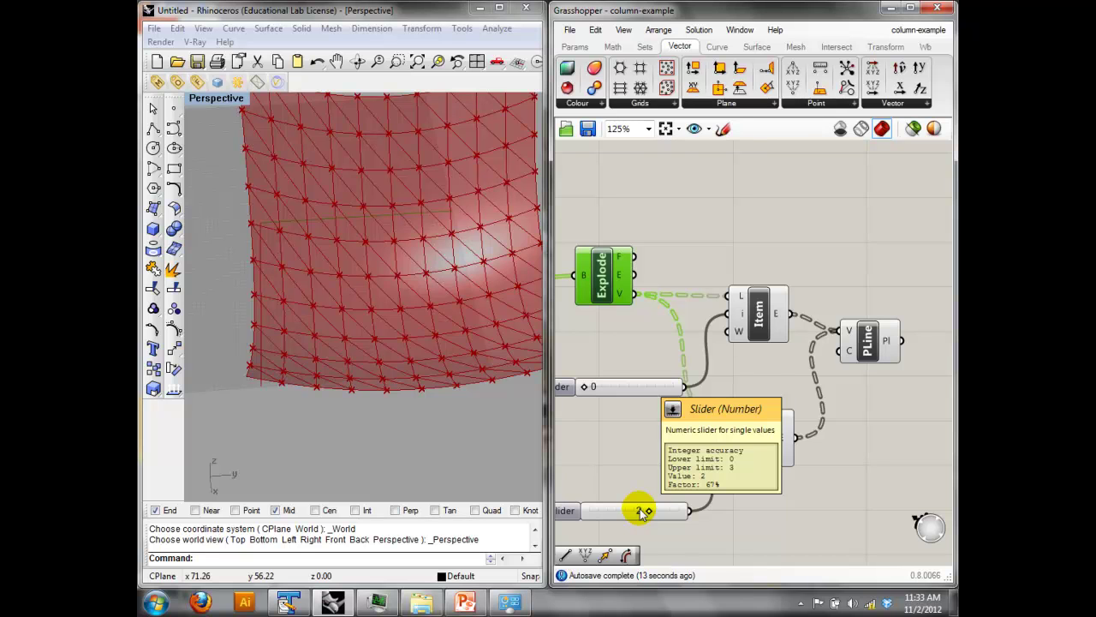
pyautogui.moveTo(514, 428); pyautogui.dragTo(520, 301, button='right')
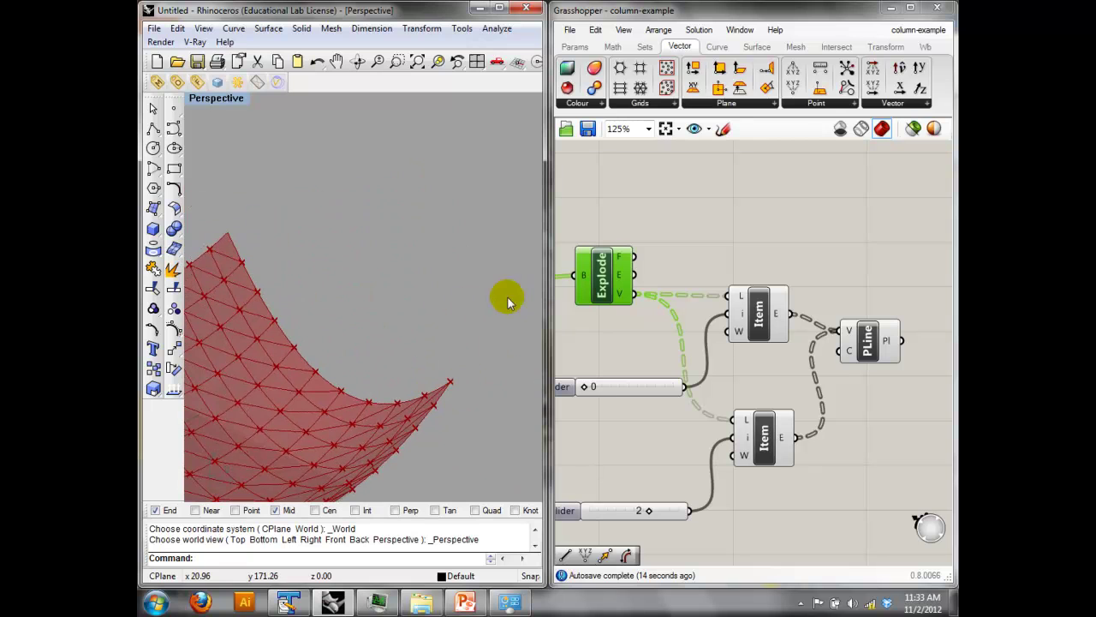
pyautogui.moveTo(241, 430); pyautogui.dragTo(420, 271, button='right')
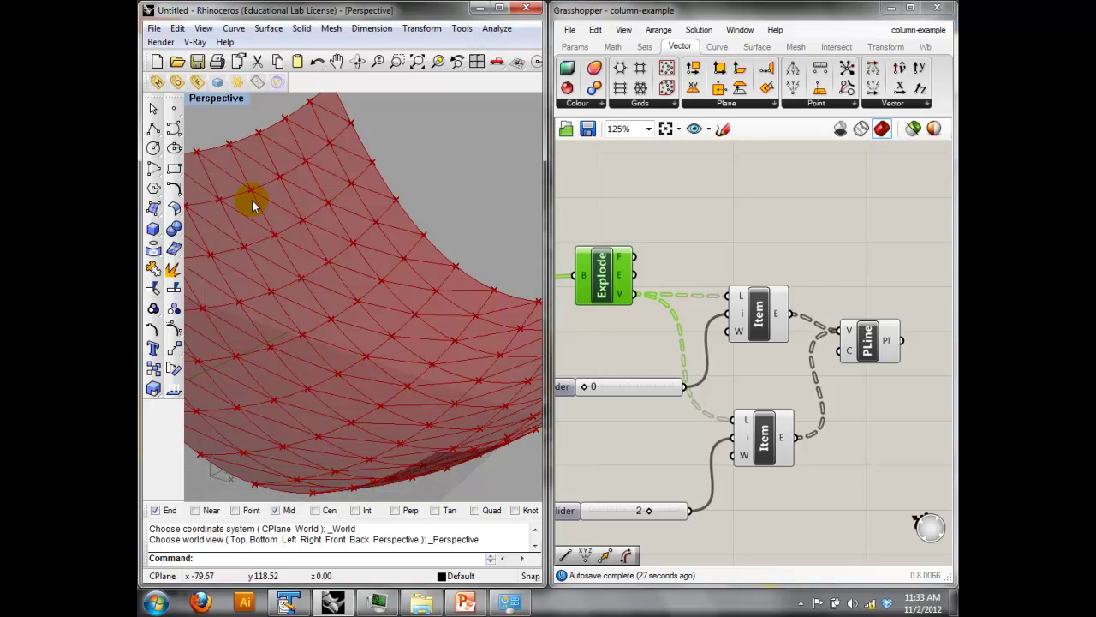
pyautogui.click(882, 339)
pyautogui.moveTo(887, 341)
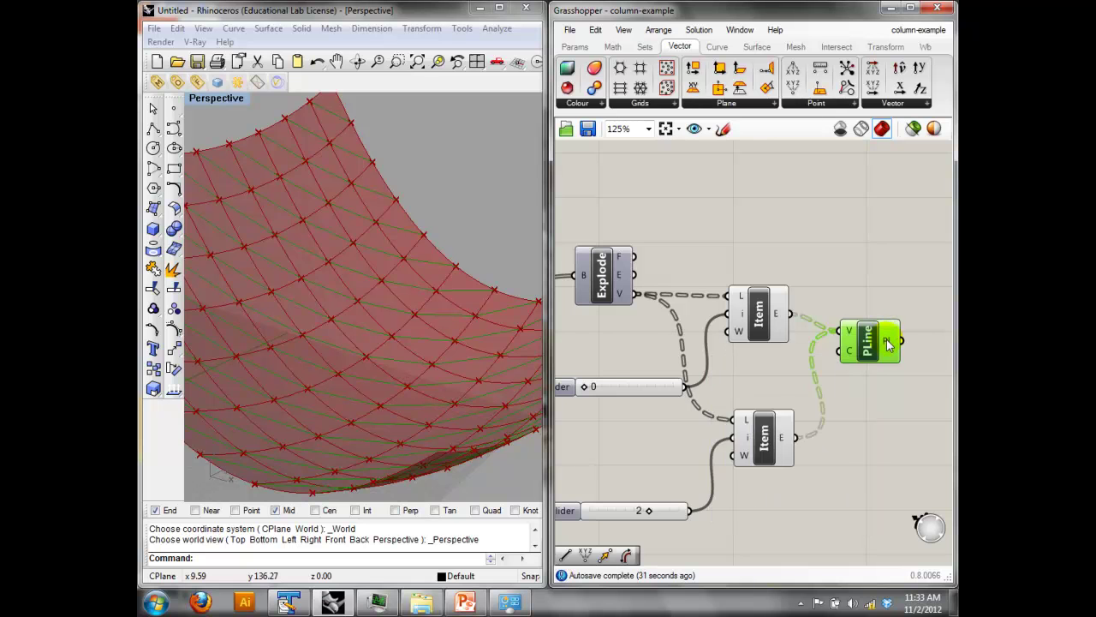
pyautogui.doubleClick(882, 284)
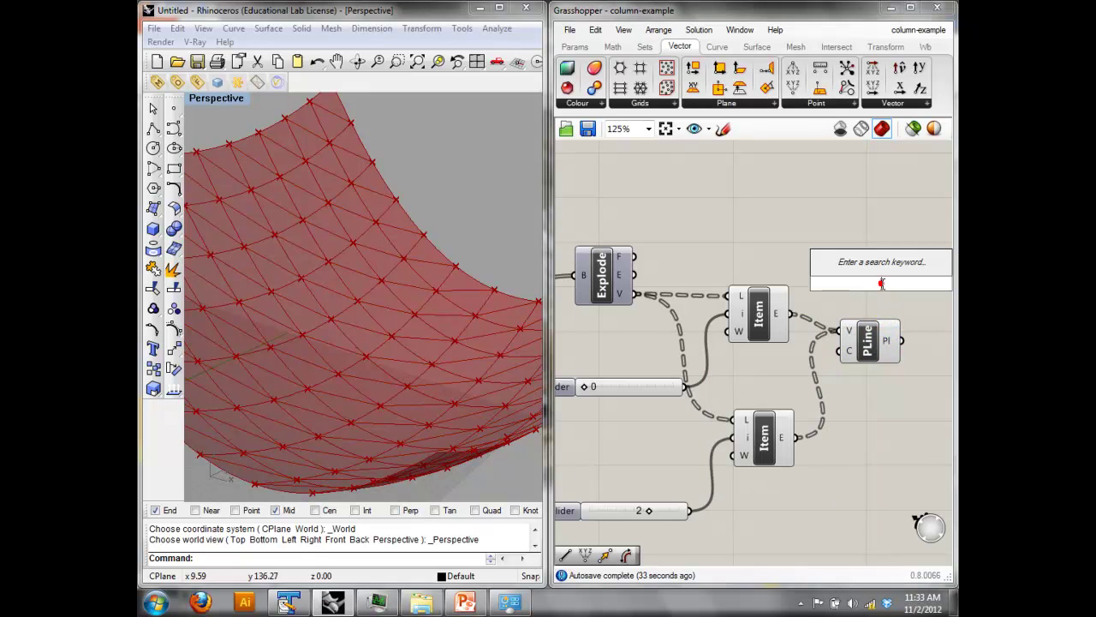
pyautogui.write('in')
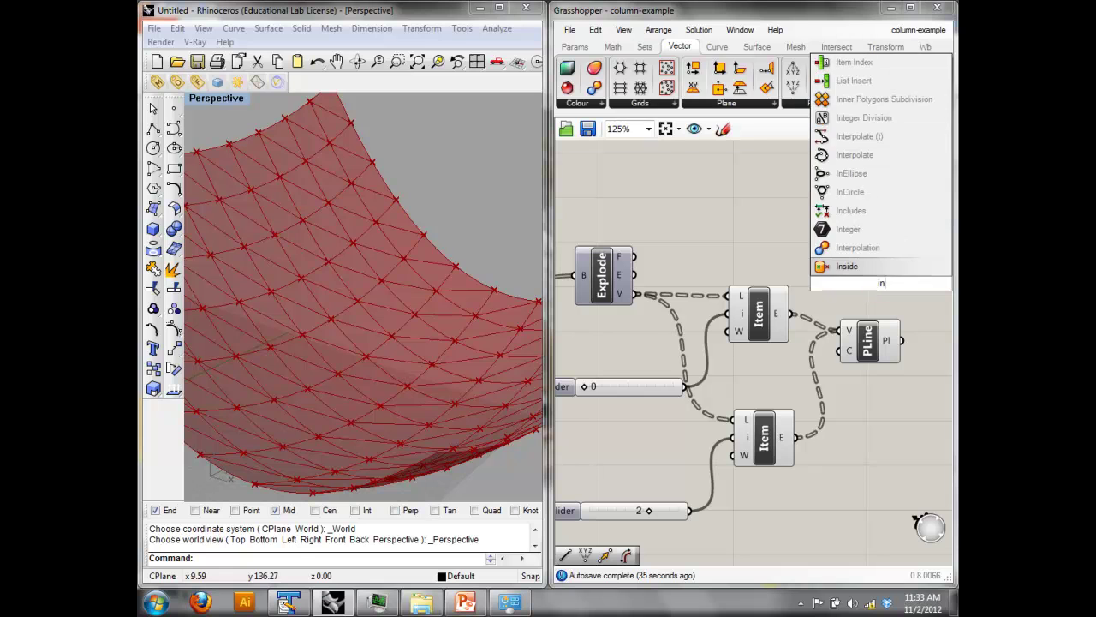
pyautogui.click(856, 156)
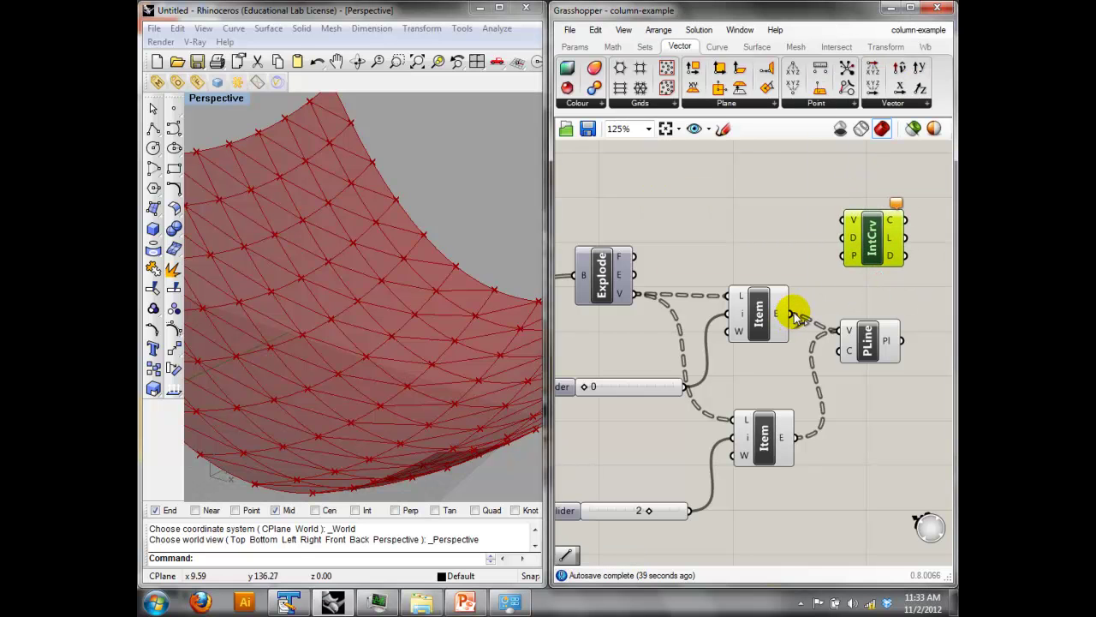
pyautogui.moveTo(792, 314); pyautogui.dragTo(842, 224)
pyautogui.rightClick(849, 221)
pyautogui.click(774, 244)
pyautogui.click(869, 239)
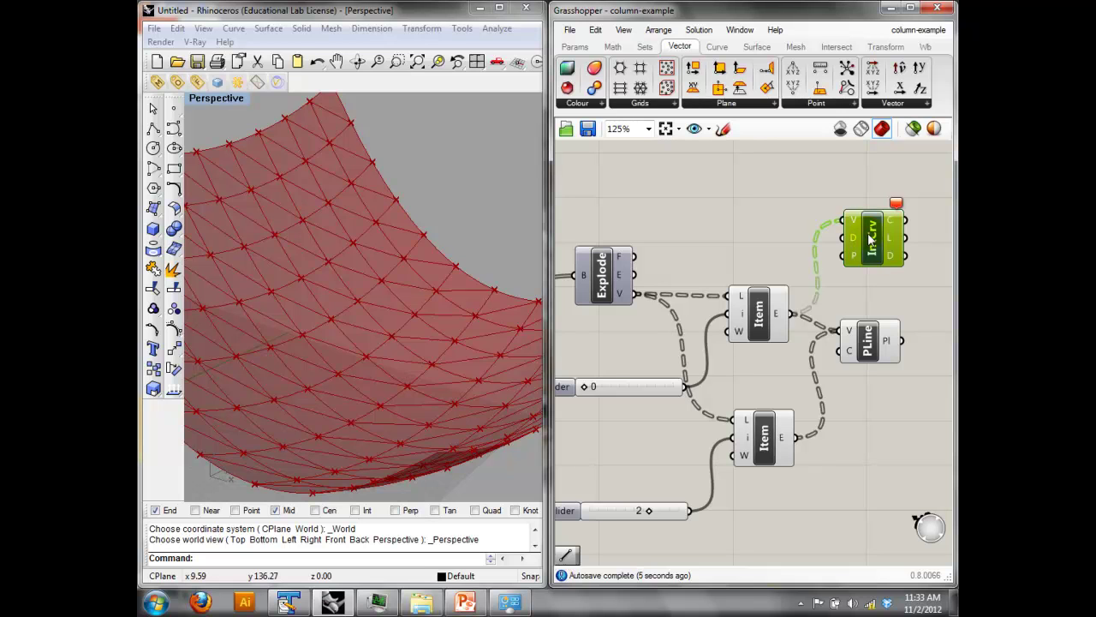
pyautogui.press('Delete')
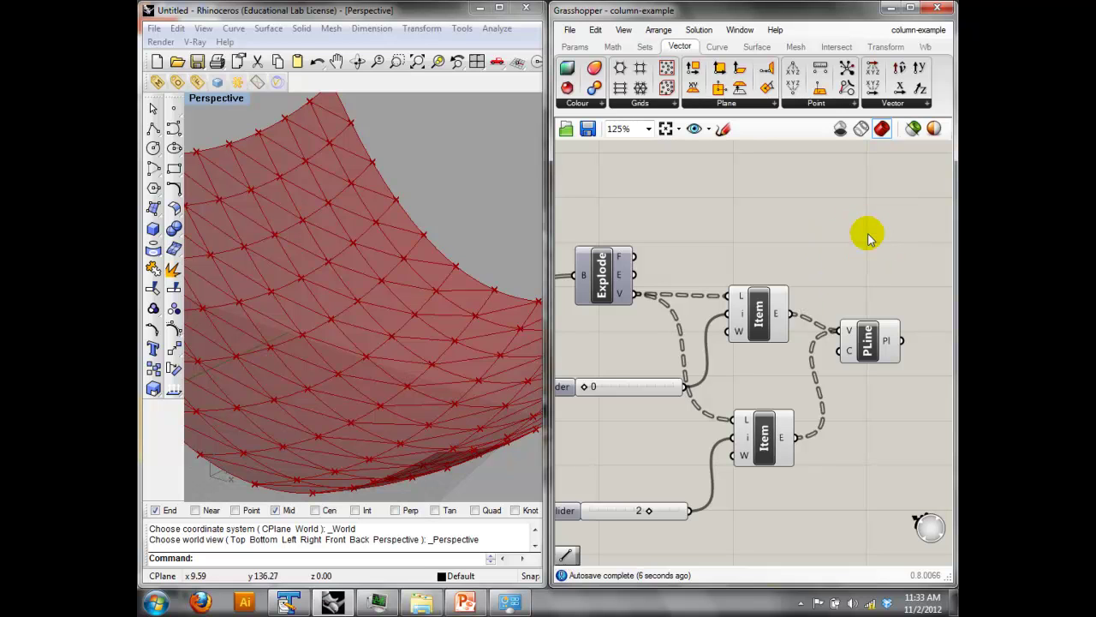
# Move the PolyLine component slightly up beside the List Items and keep it selected.
pyautogui.click(883, 319)
pyautogui.moveTo(883, 317); pyautogui.dragTo(887, 301)
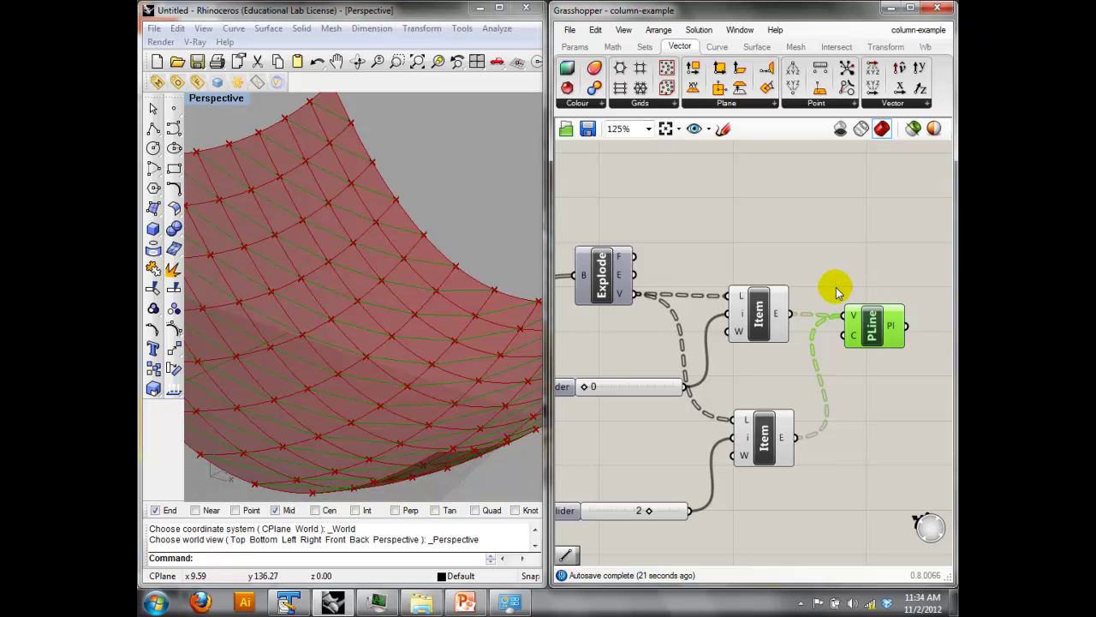
pyautogui.moveTo(817, 307); pyautogui.dragTo(830, 268, button='right')
pyautogui.click(840, 235)
pyautogui.moveTo(831, 363); pyautogui.dragTo(820, 363, button='right')
pyautogui.click(872, 289)
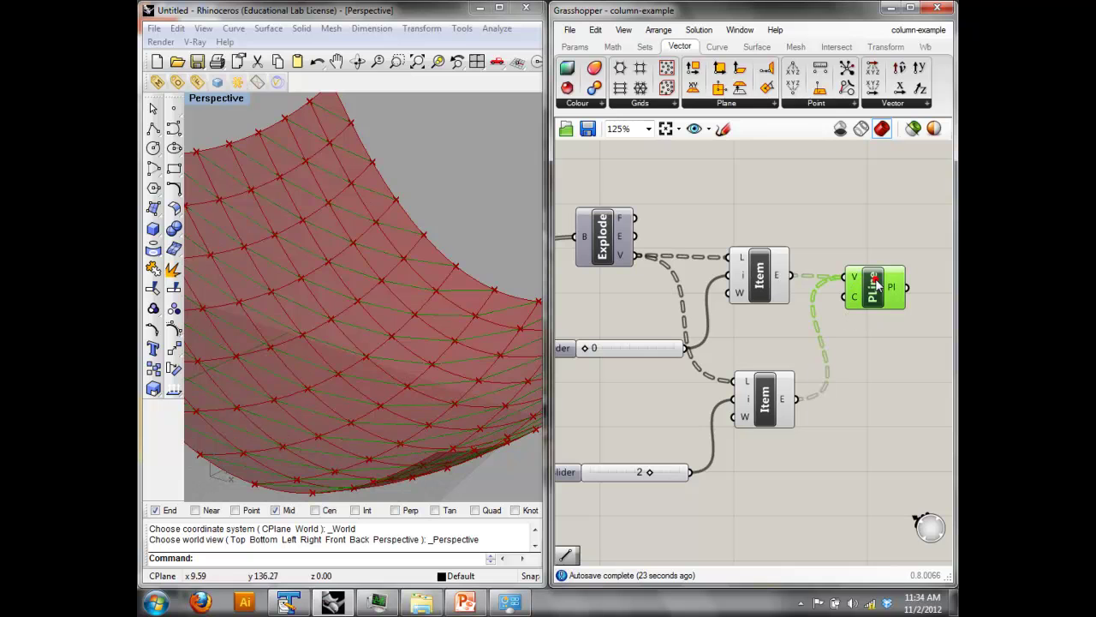
# Examine the highlighted diagonals across the curved surface from several angles and close up, and deselect the PolyLine component.
pyautogui.moveTo(301, 277); pyautogui.dragTo(329, 328, button='right')
pyautogui.moveTo(348, 386); pyautogui.dragTo(405, 302, button='right')
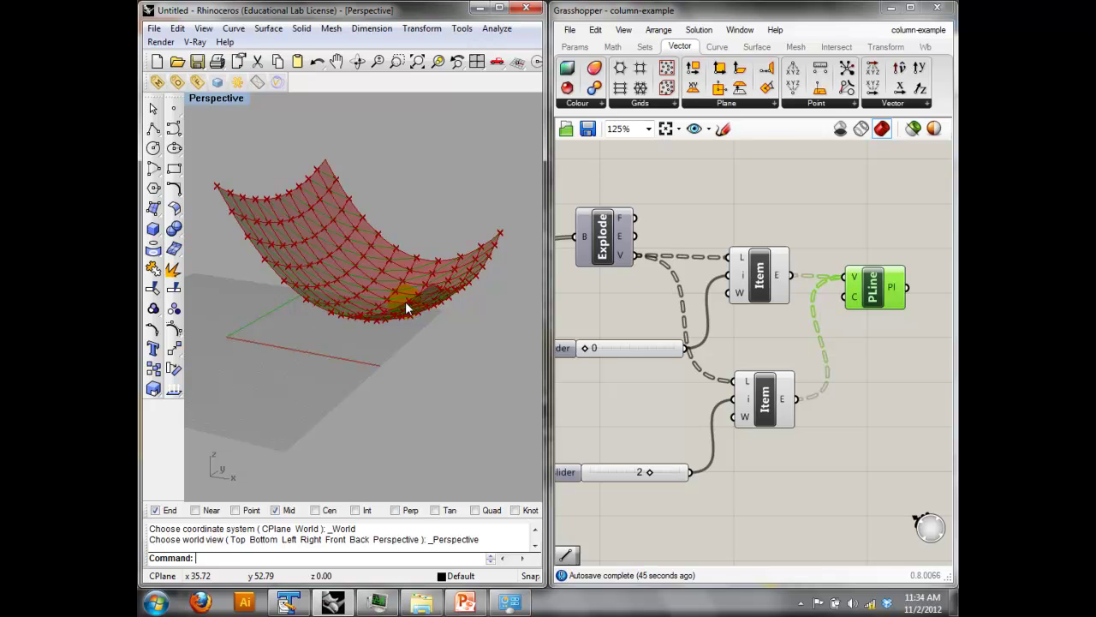
pyautogui.moveTo(404, 301); pyautogui.dragTo(379, 354, button='right')
pyautogui.moveTo(346, 388); pyautogui.dragTo(418, 294, button='right')
pyautogui.scroll(8, 358, 301)
pyautogui.click(319, 114)
pyautogui.click(527, 164)
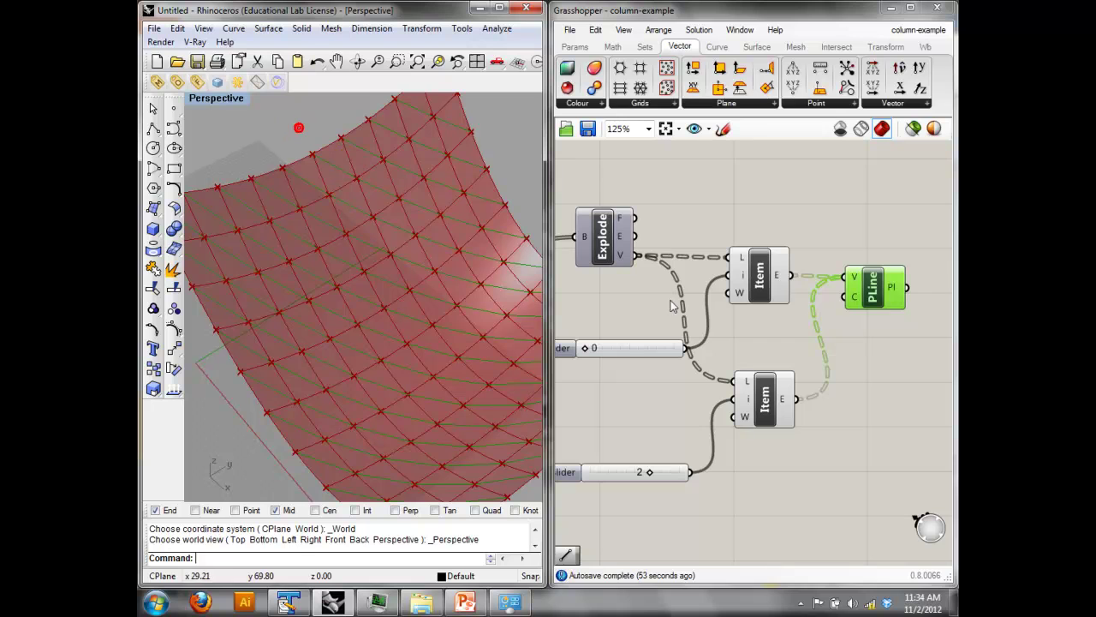
pyautogui.click(673, 302)
# Add a Pipe component beside the PolyLine and connect the PolyLine's Pl output to its C input.
pyautogui.moveTo(811, 360); pyautogui.dragTo(742, 356, button='right')
pyautogui.doubleClick(825, 354)
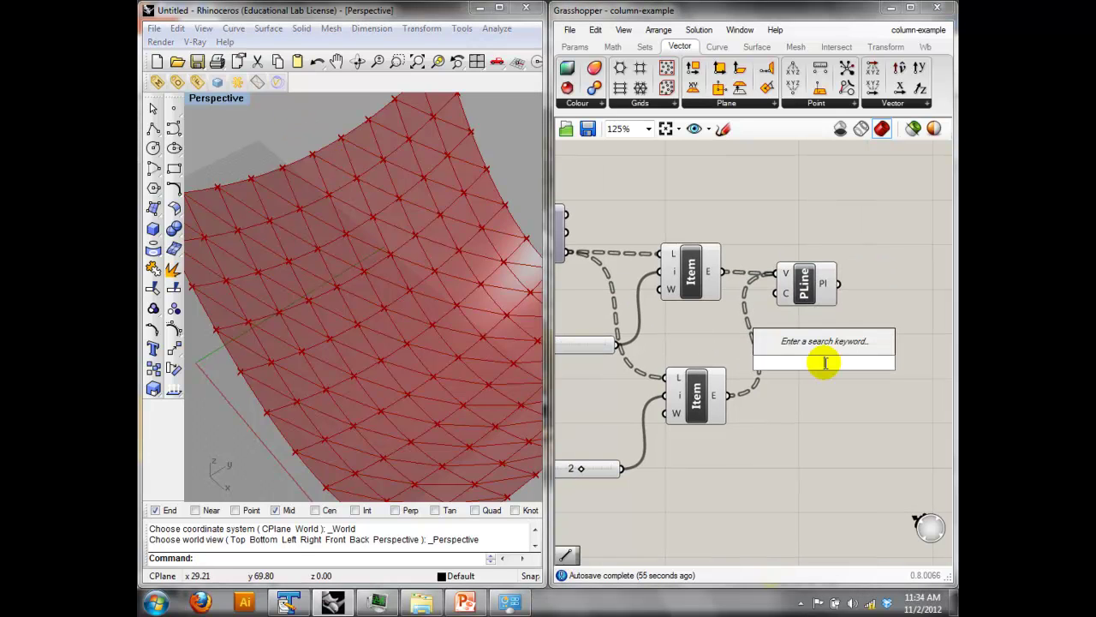
pyautogui.write('ip')
pyautogui.click(786, 327)
pyautogui.moveTo(814, 356); pyautogui.dragTo(899, 295)
pyautogui.moveTo(819, 287); pyautogui.dragTo(863, 284)
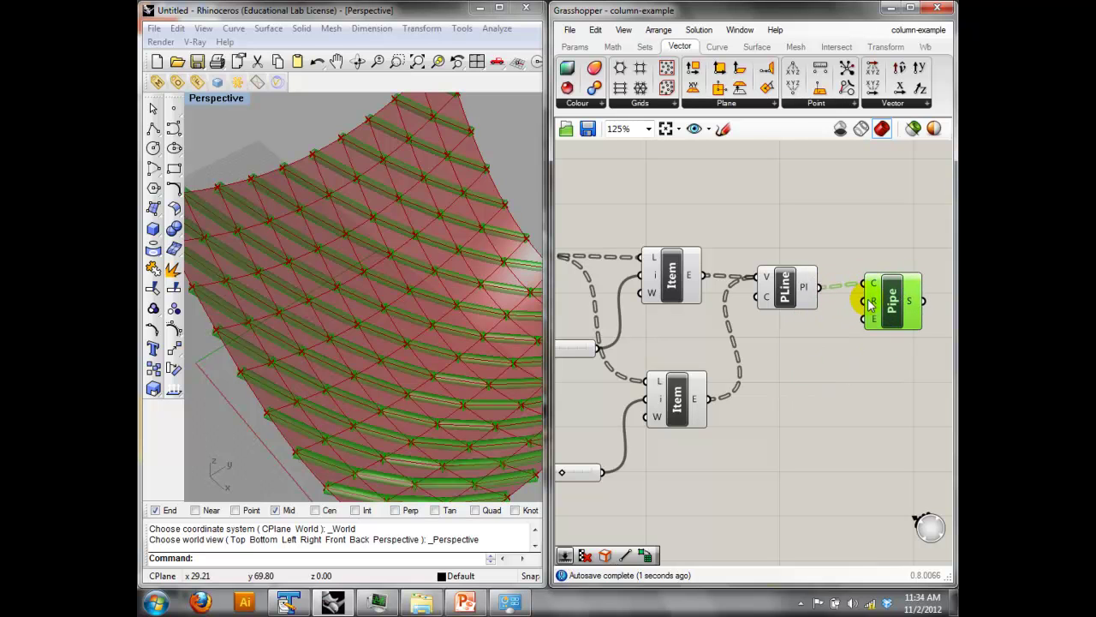
# Reduce the radius stored in the Pipe component's R input to make the pipes thinner.
pyautogui.rightClick(872, 300)
pyautogui.moveTo(875, 456)
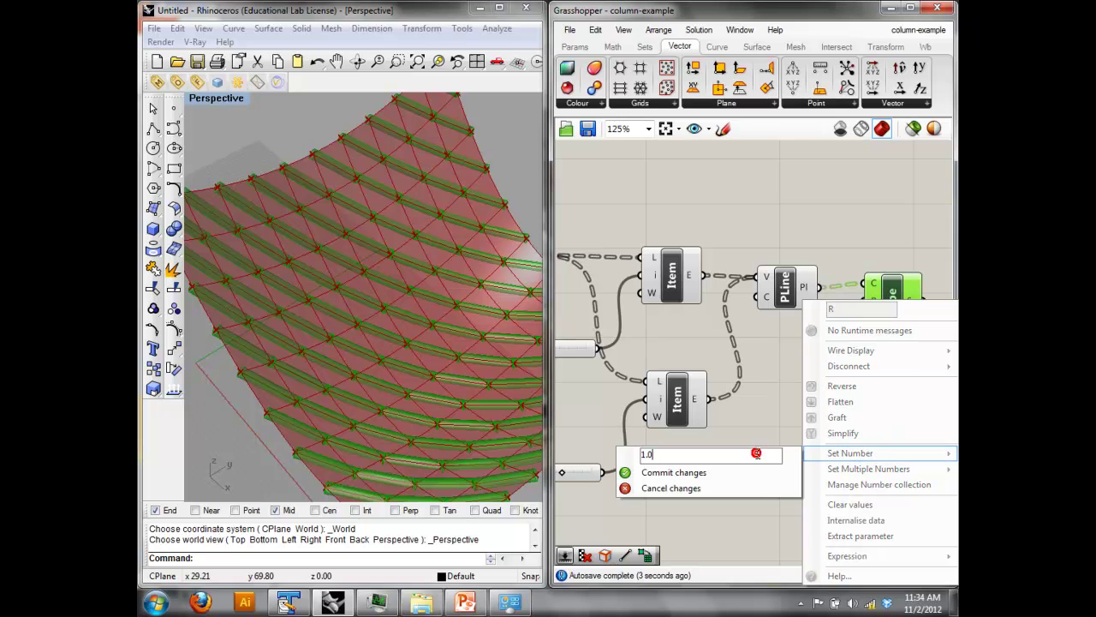
pyautogui.write('0.')
pyautogui.click(734, 471)
pyautogui.moveTo(770, 423); pyautogui.dragTo(801, 387, button='right')
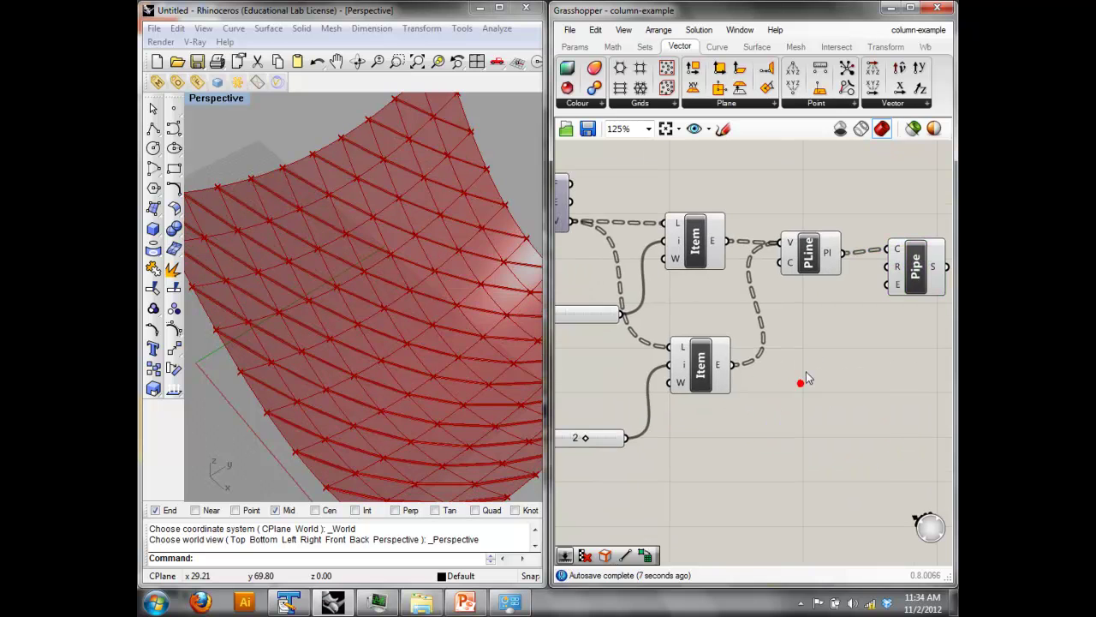
# Move the Pipe component slightly down and also connect the Explode component's E output to its C input.
pyautogui.scroll(-3, 801, 377)
pyautogui.click(666, 269)
pyautogui.scroll(3, 666, 269)
pyautogui.moveTo(703, 304); pyautogui.dragTo(635, 318, button='right')
pyautogui.scroll(-1, 557, 310)
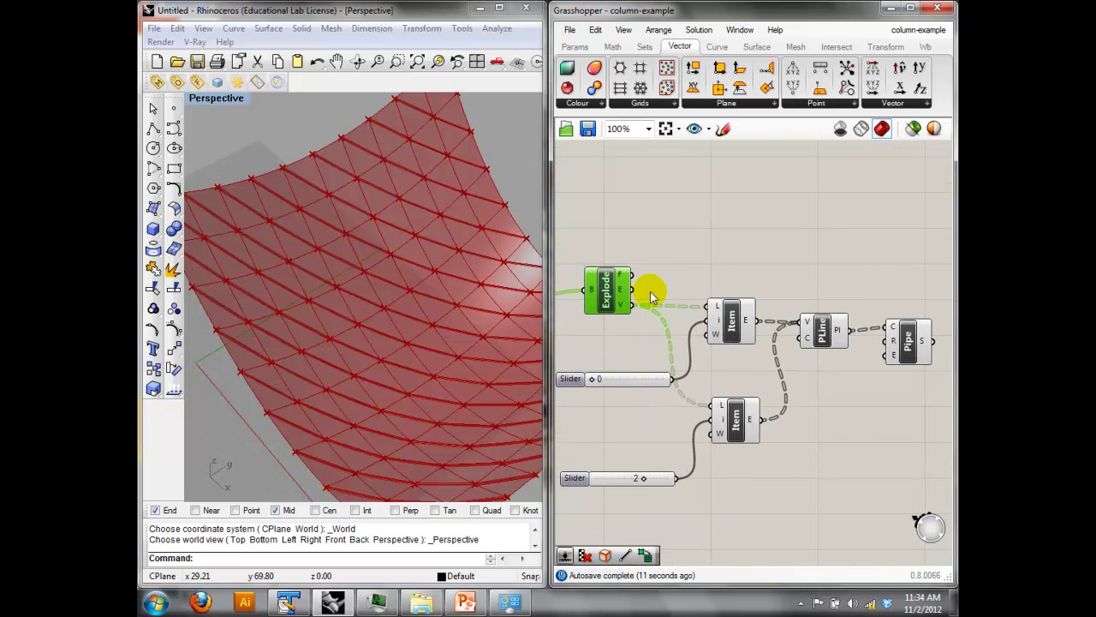
pyautogui.moveTo(634, 289); pyautogui.dragTo(910, 398)
pyautogui.click(852, 253)
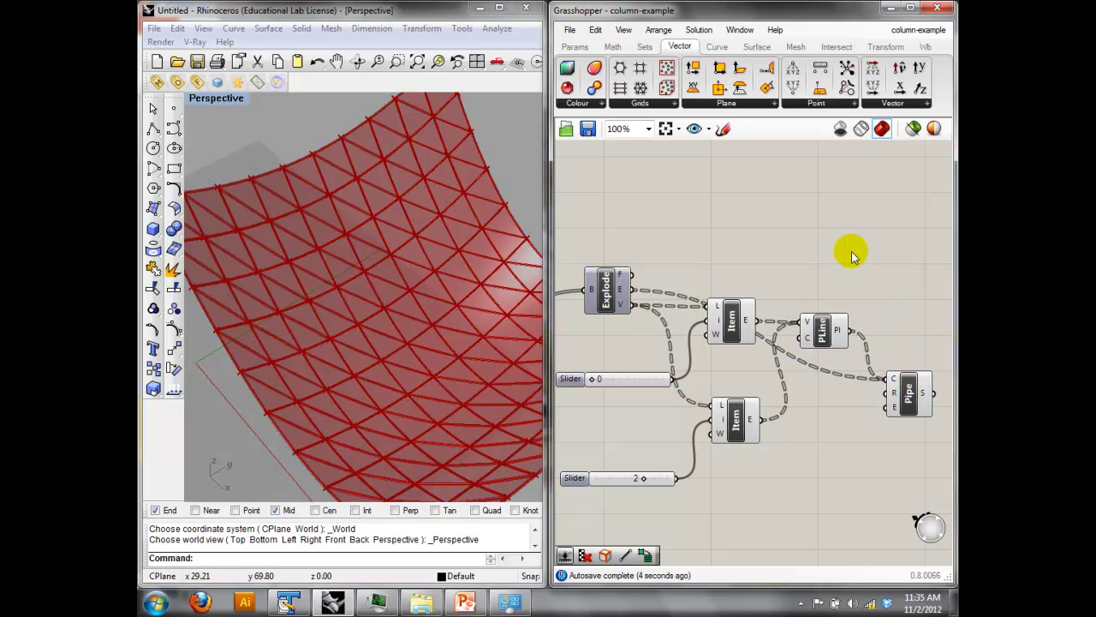
# Highlight the Pipe component's geometry and examine the piped patch edges and diagonals on the surface.
pyautogui.click(917, 392)
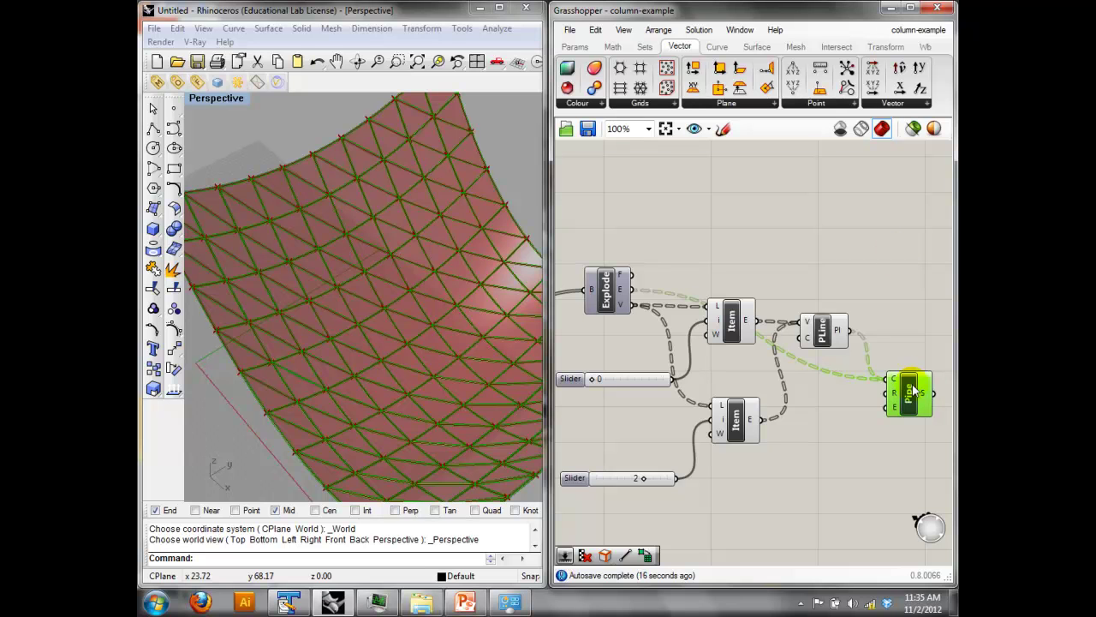
pyautogui.click(855, 235)
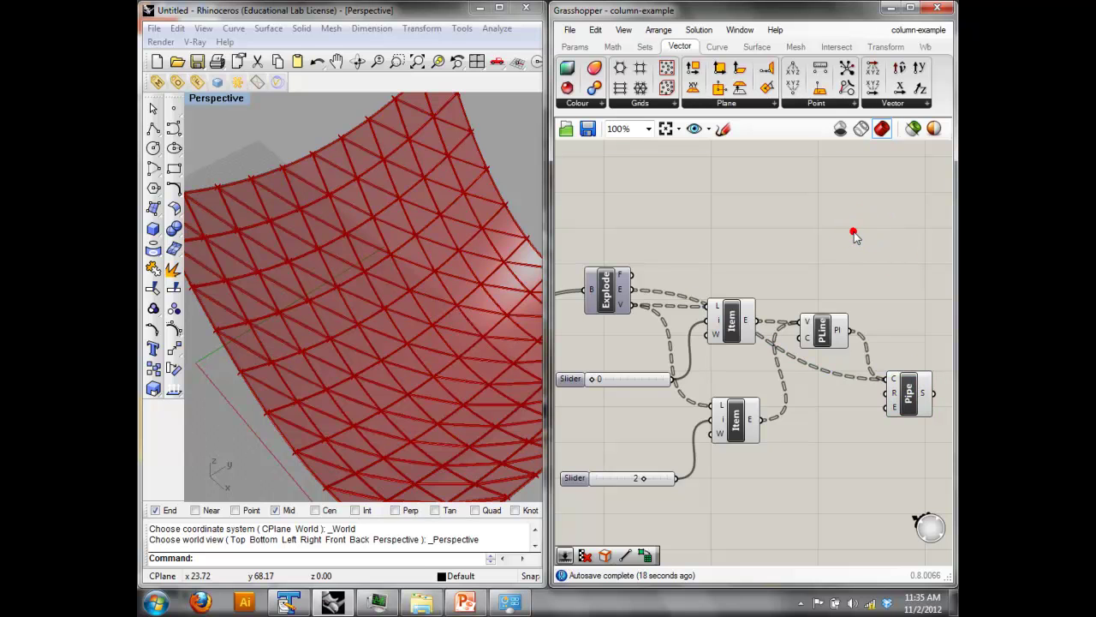
pyautogui.click(910, 398)
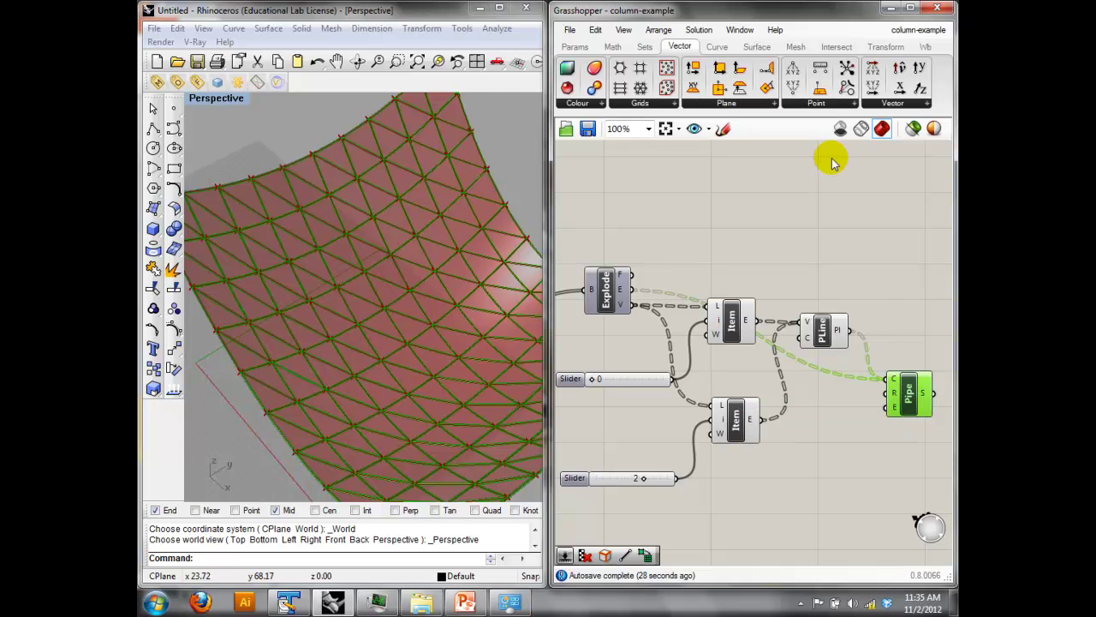
pyautogui.moveTo(502, 179); pyautogui.dragTo(476, 226, button='right')
pyautogui.click(681, 217)
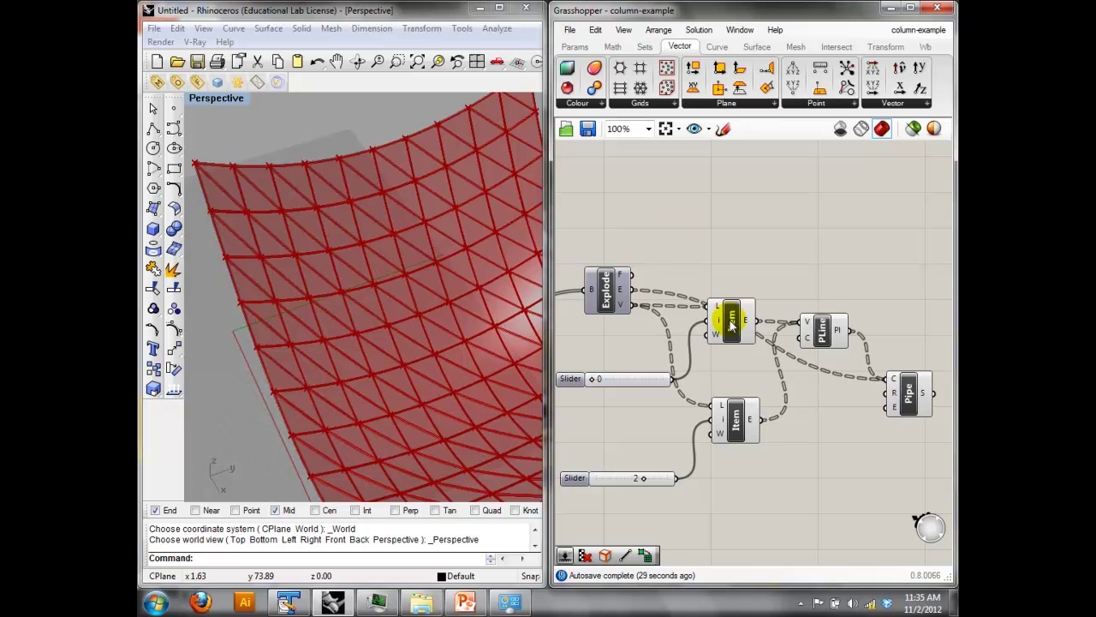
# Duplicate both List Item components with their index sliders and place the copies below the originals.
pyautogui.moveTo(729, 317); pyautogui.dragTo(723, 250, button='right')
pyautogui.scroll(-2, 744, 310)
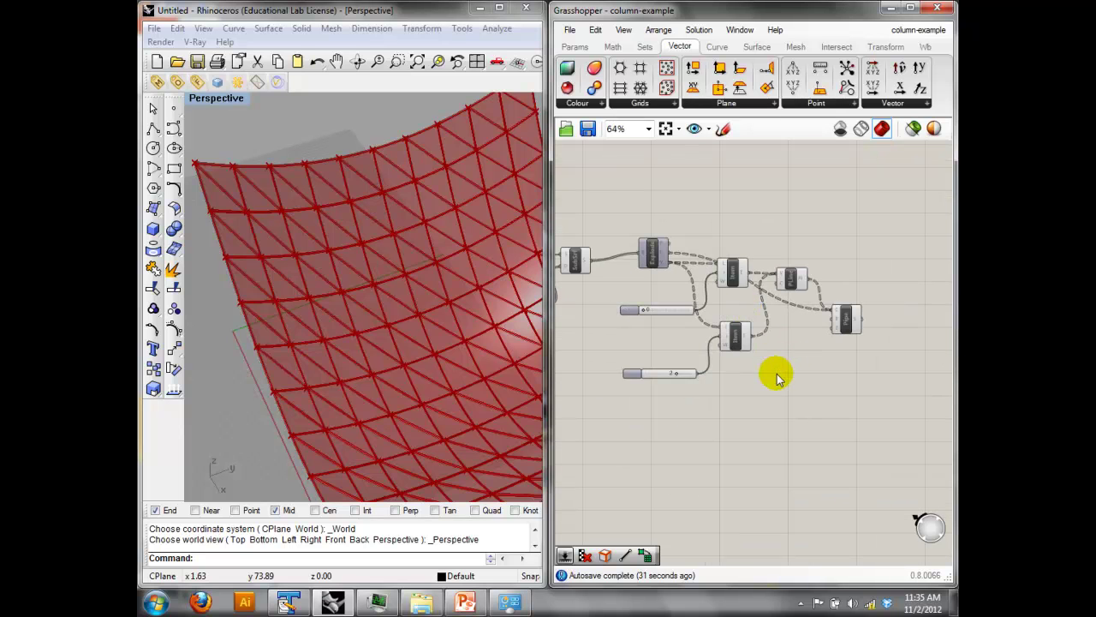
pyautogui.click(738, 336)
pyautogui.keyDown('shift'); pyautogui.click(732, 272); pyautogui.keyUp('shift')
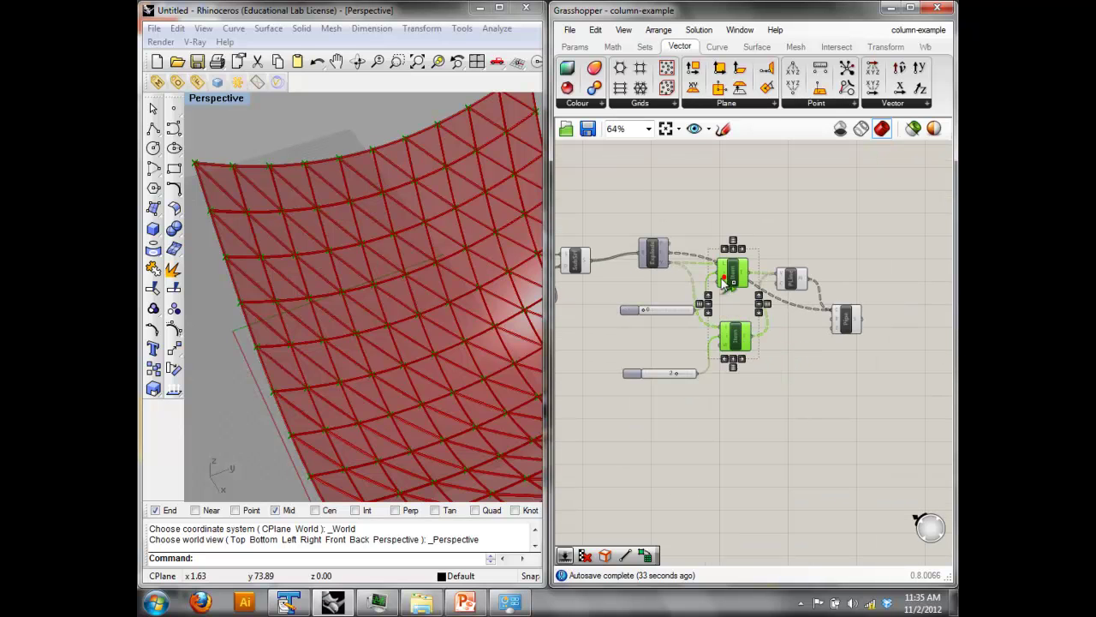
pyautogui.keyDown('shift'); pyautogui.click(669, 309); pyautogui.keyUp('shift')
pyautogui.click(685, 366)
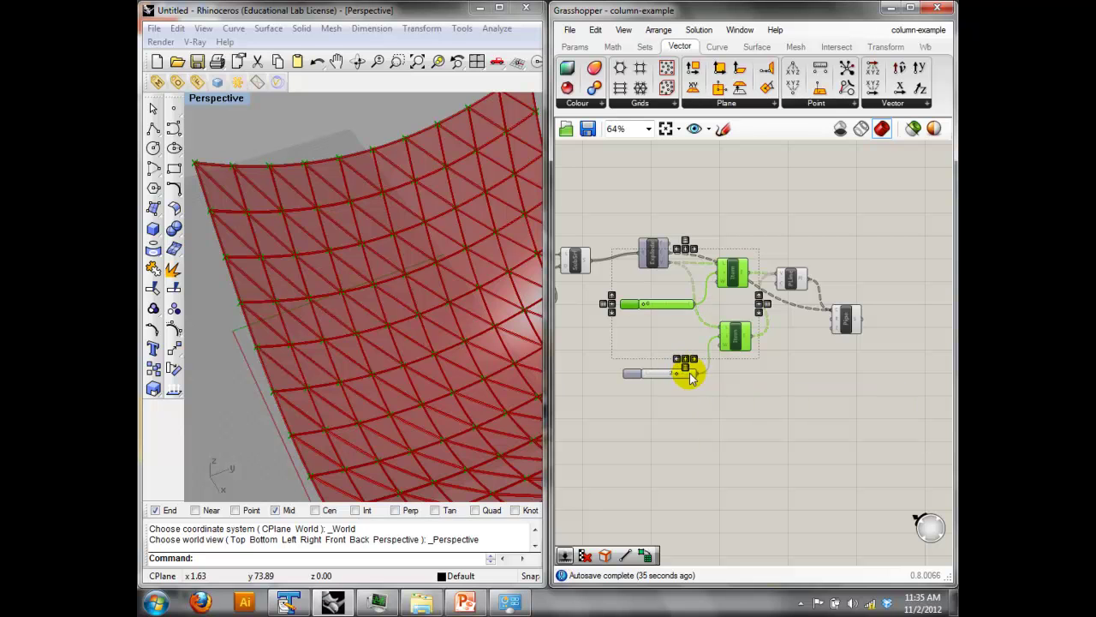
pyautogui.keyDown('shift'); pyautogui.click(691, 375); pyautogui.keyUp('shift')
pyautogui.keyDown('alt'); pyautogui.moveTo(748, 342); pyautogui.dragTo(750, 457); pyautogui.keyUp('alt')
pyautogui.click(785, 399)
# Set the index sliders of the duplicated List Items to 1 and 3.
pyautogui.scroll(2, 767, 408)
pyautogui.moveTo(578, 477); pyautogui.dragTo(634, 426, button='right')
pyautogui.moveTo(632, 382); pyautogui.dragTo(644, 385)
pyautogui.moveTo(683, 489); pyautogui.dragTo(701, 488)
pyautogui.moveTo(882, 342); pyautogui.dragTo(828, 379, button='right')
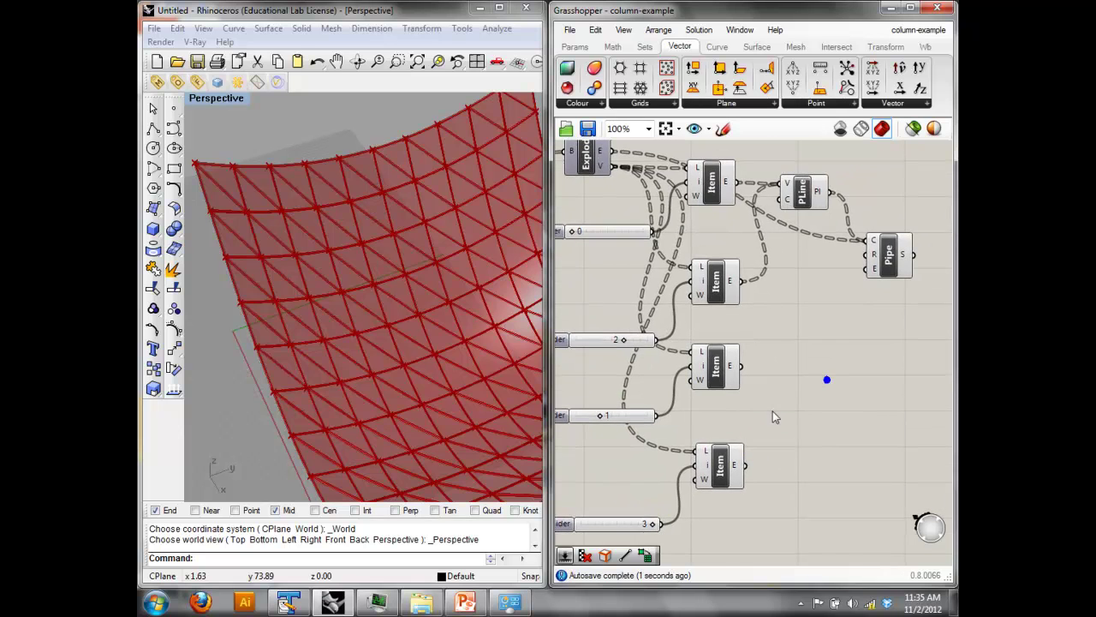
# Add a second PolyLine component beside the duplicated List Items.
pyautogui.doubleClick(799, 379)
pyautogui.write('poltl')
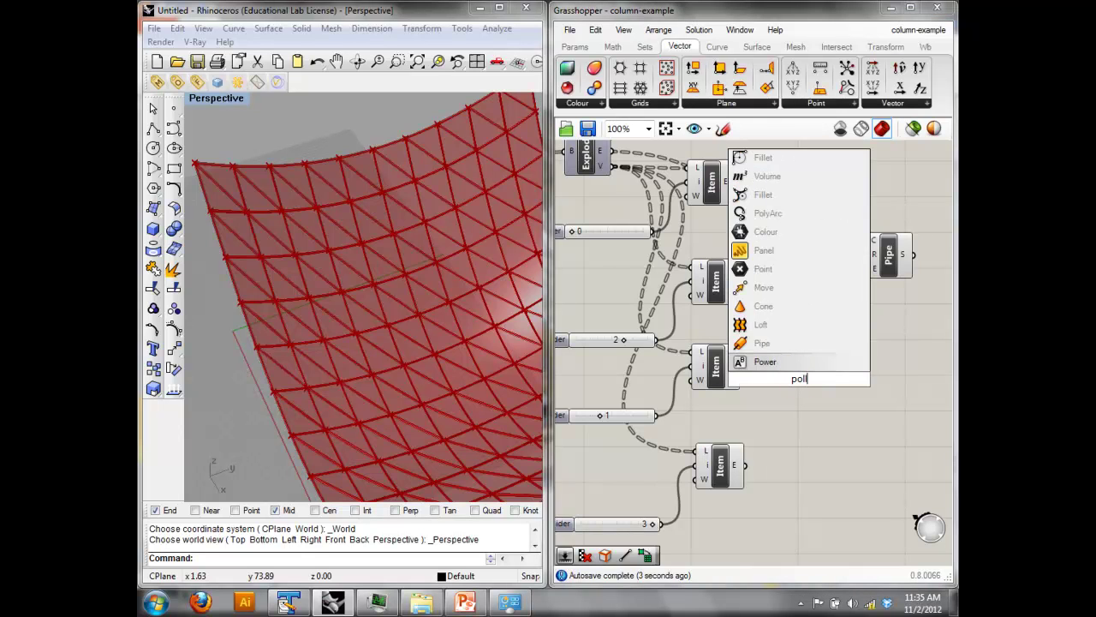
pyautogui.press('BackSpace')
pyautogui.press('BackSpace')
pyautogui.write('yl')
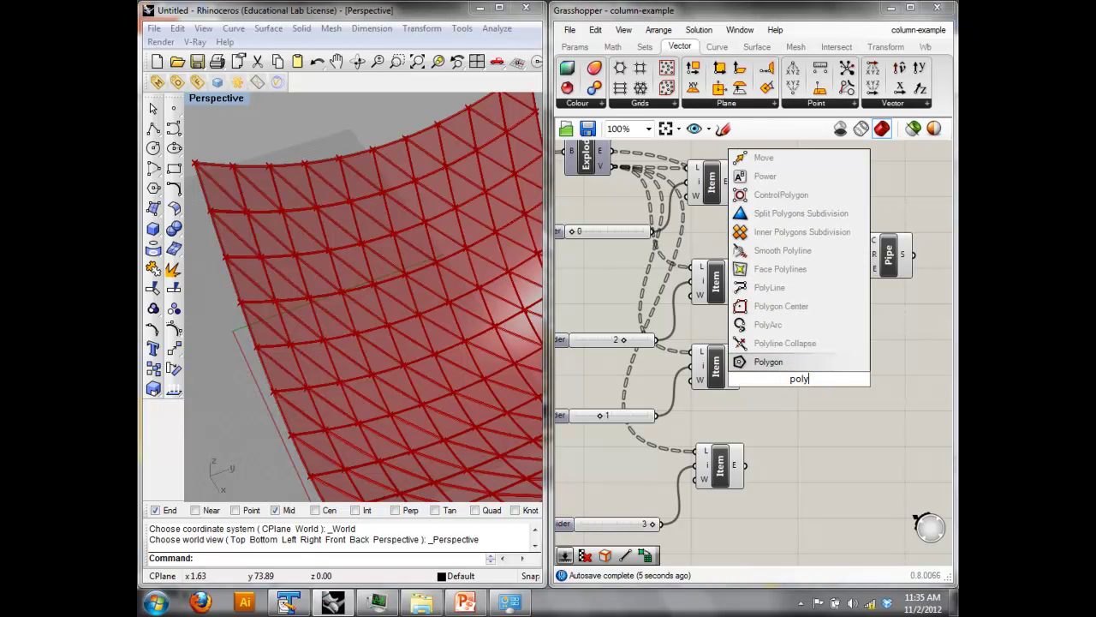
pyautogui.press('Return')
# Connect both duplicated List Items to the second PolyLine's V input and its Pl output to the Pipe's C input.
pyautogui.moveTo(742, 366); pyautogui.dragTo(775, 371)
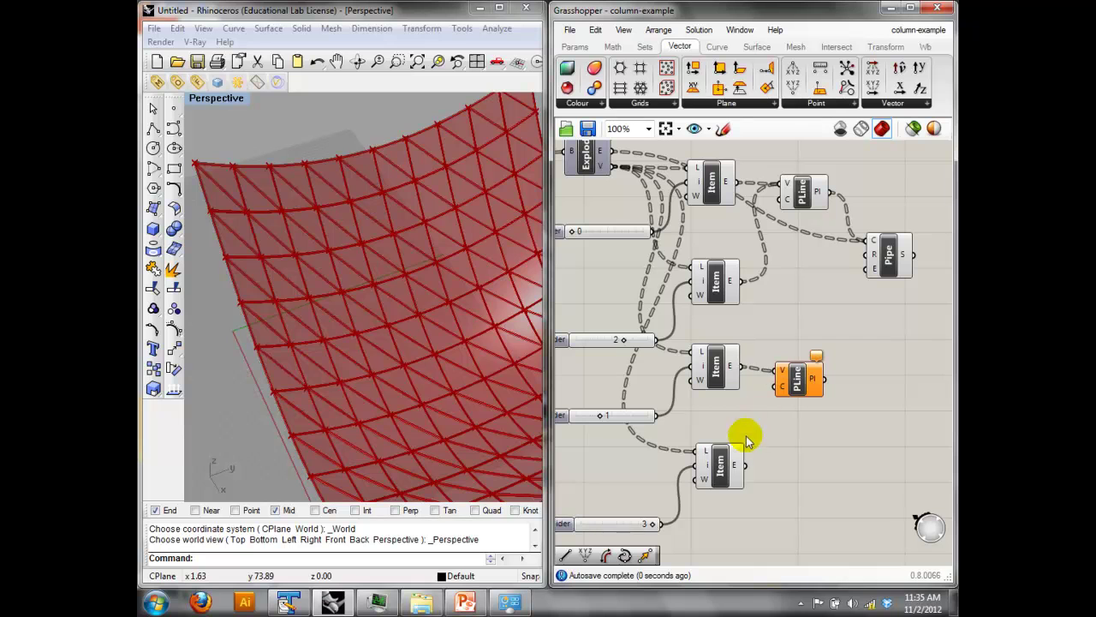
pyautogui.moveTo(746, 465)
pyautogui.mouseDown()
pyautogui.moveTo(772, 374)
pyautogui.moveTo(741, 367)
pyautogui.moveTo(776, 380)
pyautogui.moveTo(857, 238)
pyautogui.mouseUp()
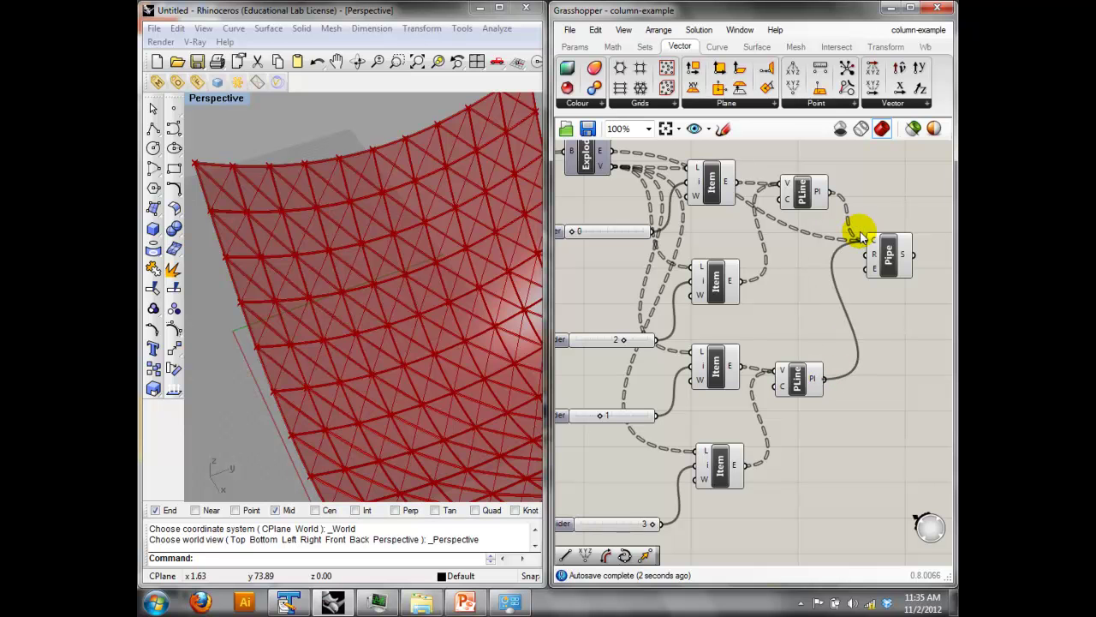
pyautogui.moveTo(486, 304); pyautogui.dragTo(425, 274, button='right')
pyautogui.scroll(-4, 424, 274)
pyautogui.moveTo(383, 104); pyautogui.dragTo(356, 313, button='right')
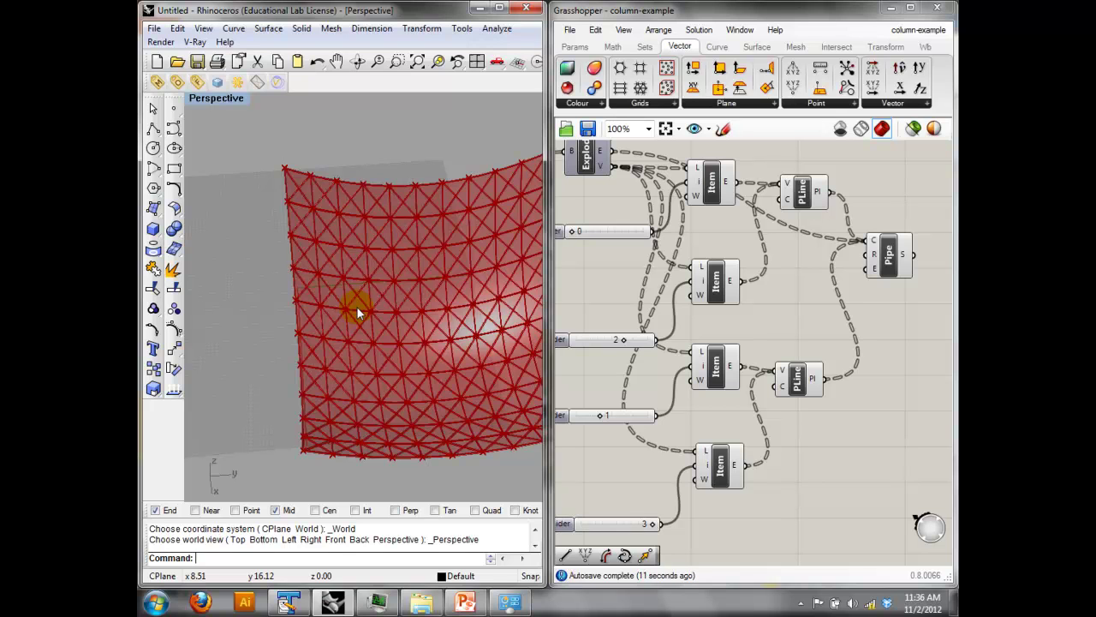
pyautogui.moveTo(660, 242); pyautogui.dragTo(672, 257, button='right')
pyautogui.moveTo(757, 221); pyautogui.dragTo(734, 231, button='right')
pyautogui.click(873, 267)
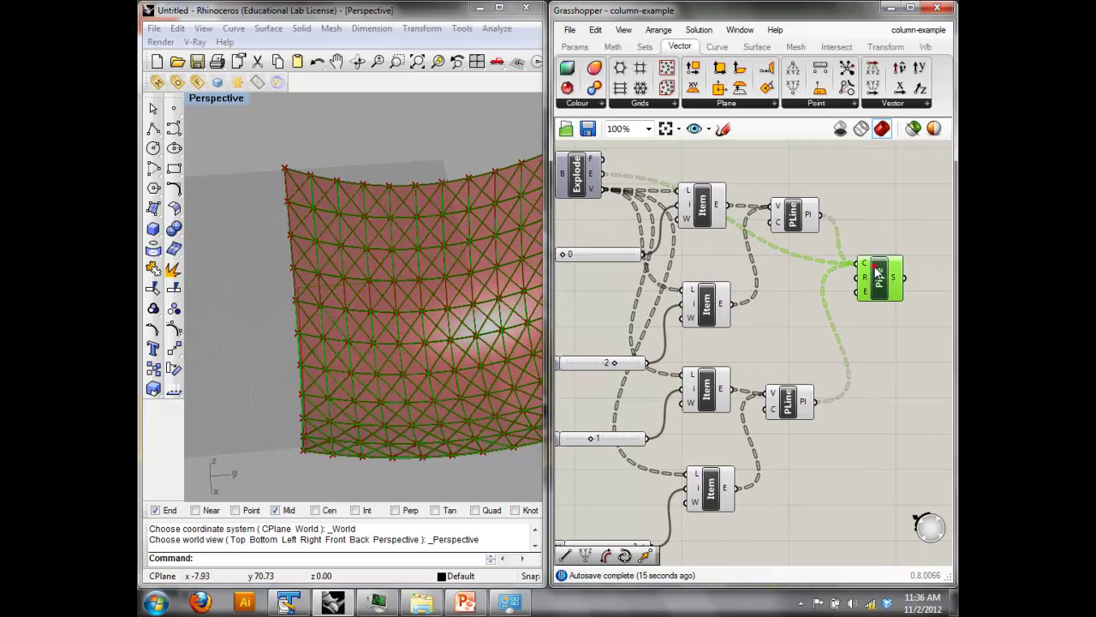
pyautogui.press('Delete')
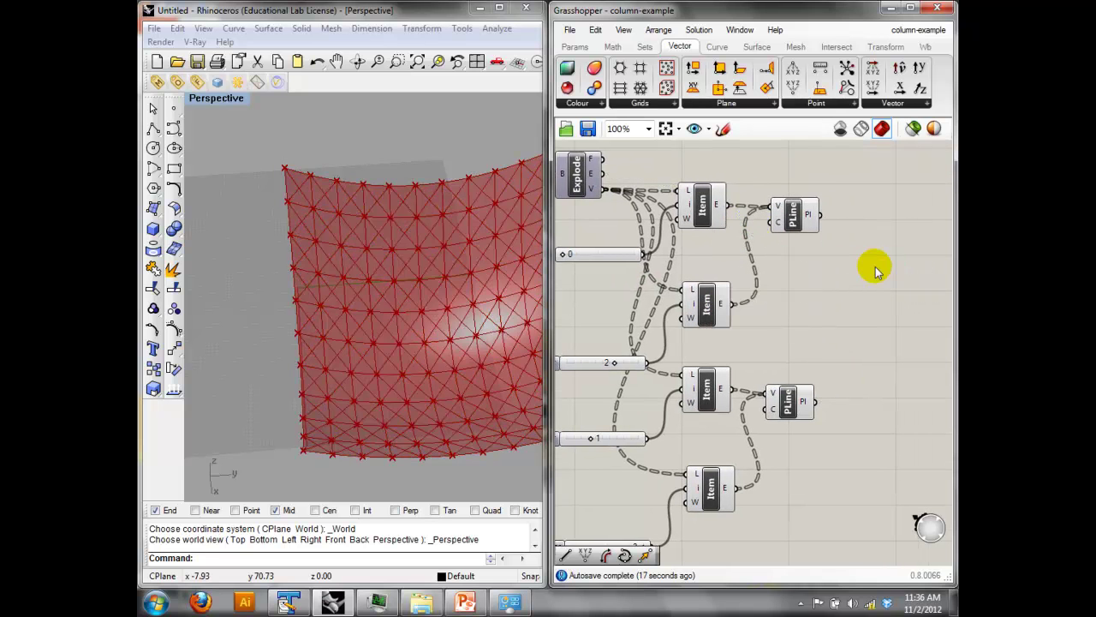
pyautogui.doubleClick(885, 301)
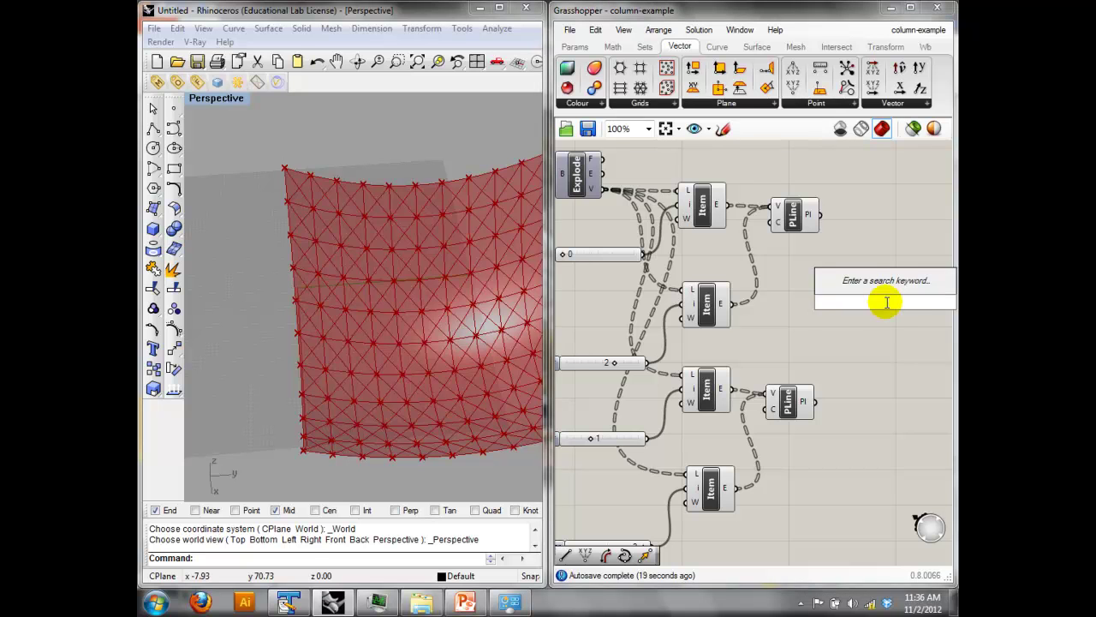
pyautogui.write('ip')
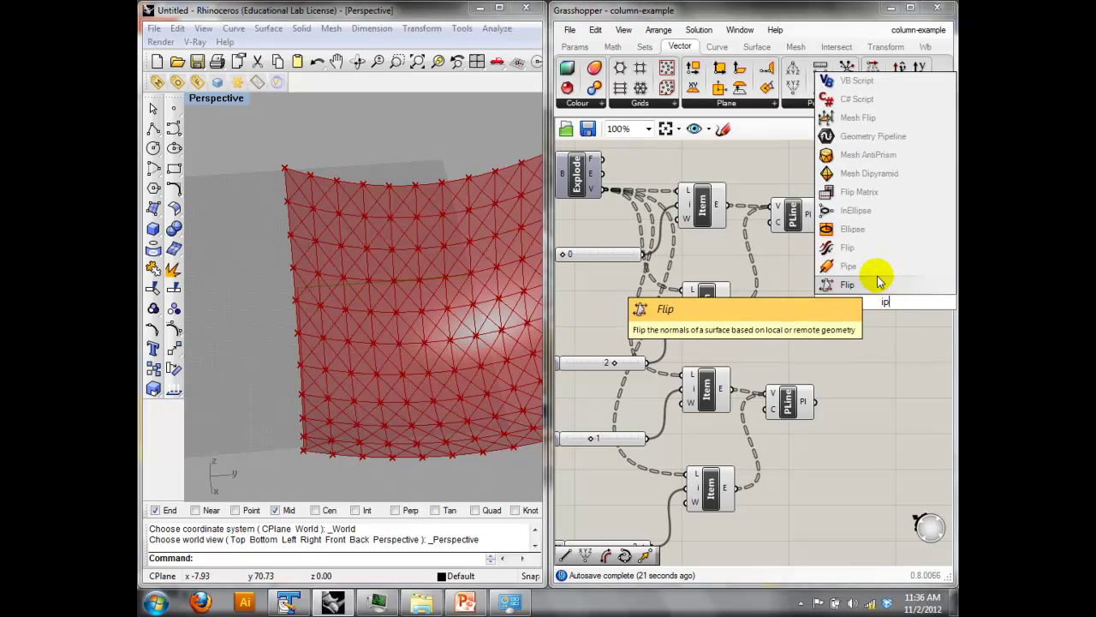
pyautogui.click(886, 344)
pyautogui.hotkey('ctrl', 'z')
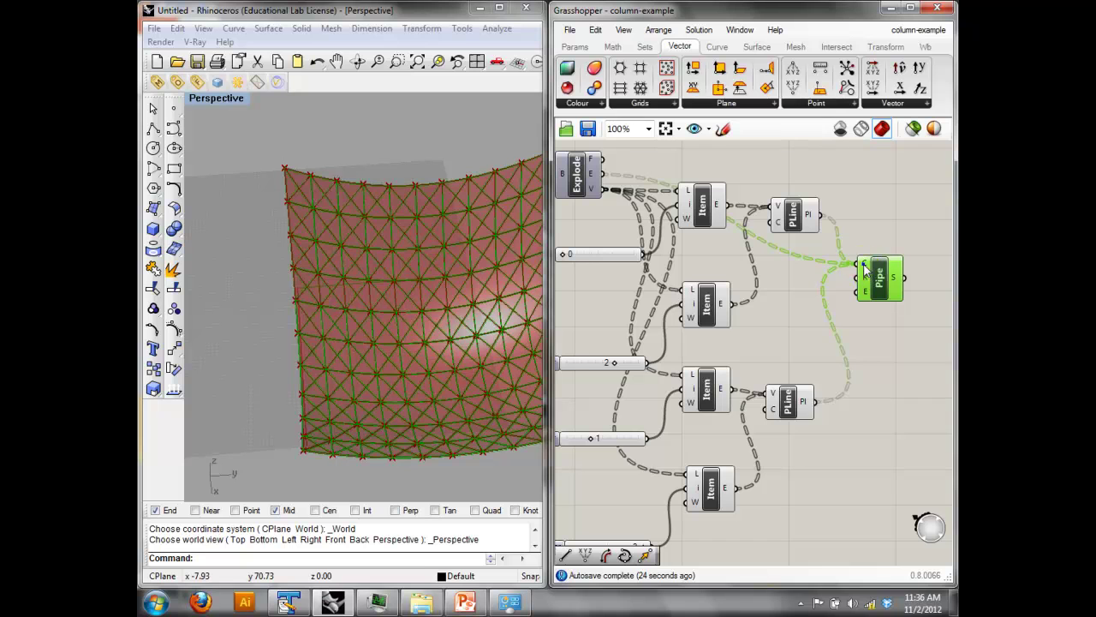
# Disconnect the Explode component's E output from the Pipe's C input so only the polylines are piped.
pyautogui.rightClick(862, 262)
pyautogui.click(882, 333)
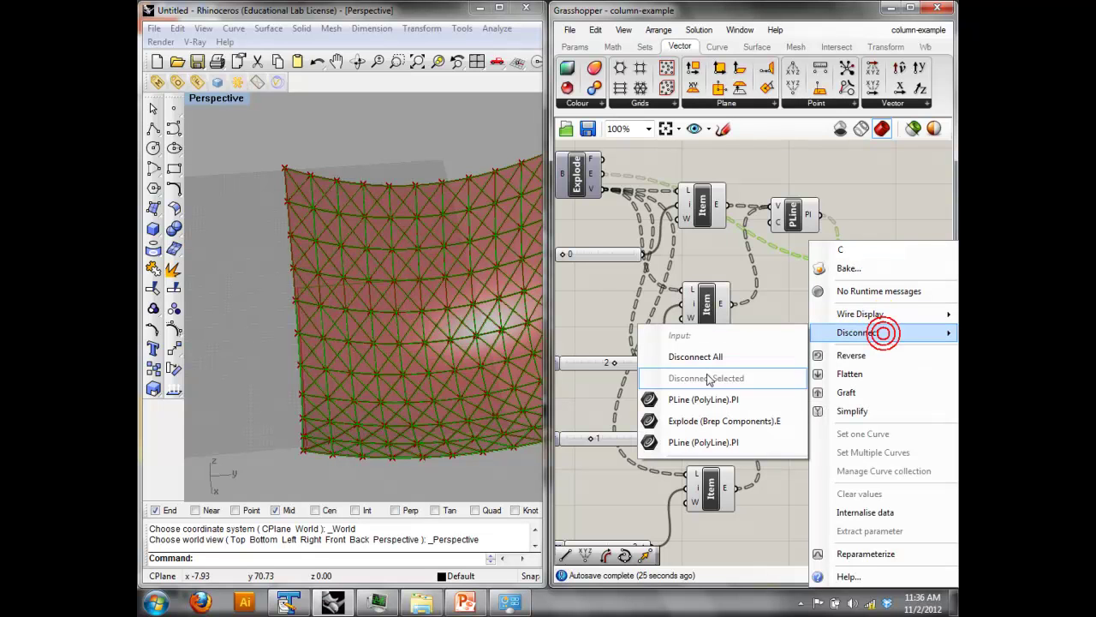
pyautogui.click(714, 420)
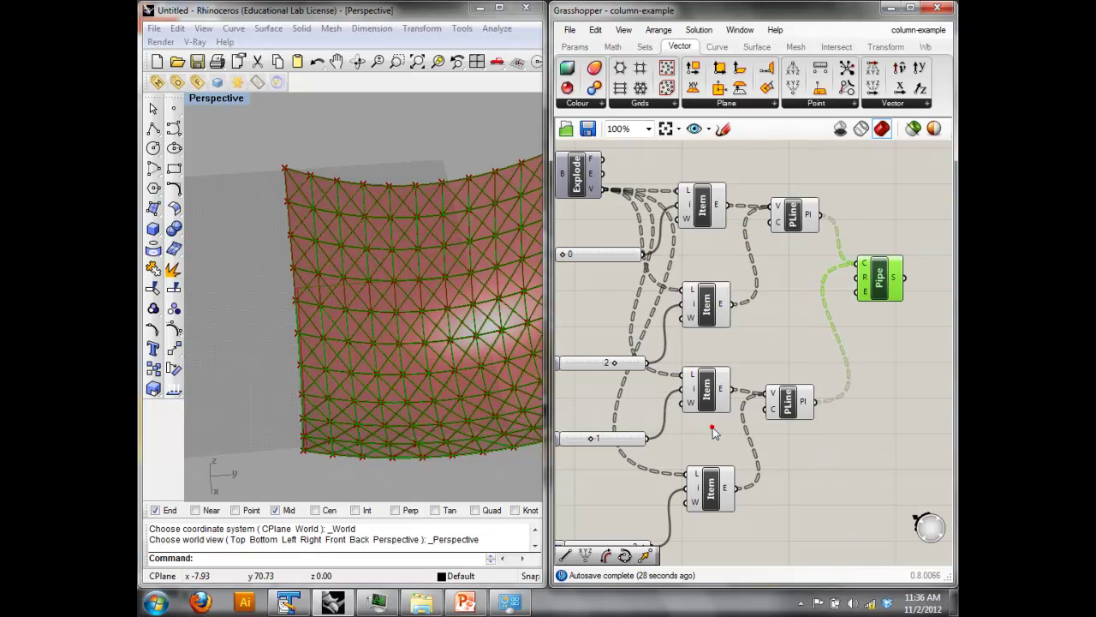
pyautogui.click(333, 129)
pyautogui.moveTo(412, 305); pyautogui.dragTo(650, 221, button='right')
pyautogui.click(649, 221)
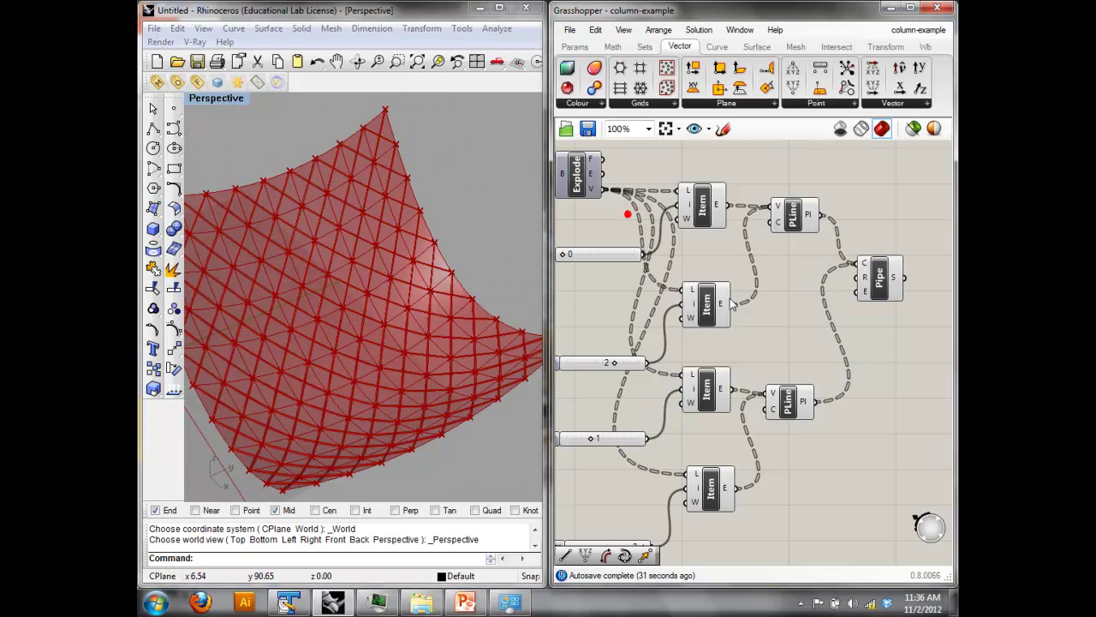
# Turn off the preview of the four List Item components and both PolyLine components.
pyautogui.moveTo(786, 526); pyautogui.dragTo(707, 169)
pyautogui.rightClick(734, 166)
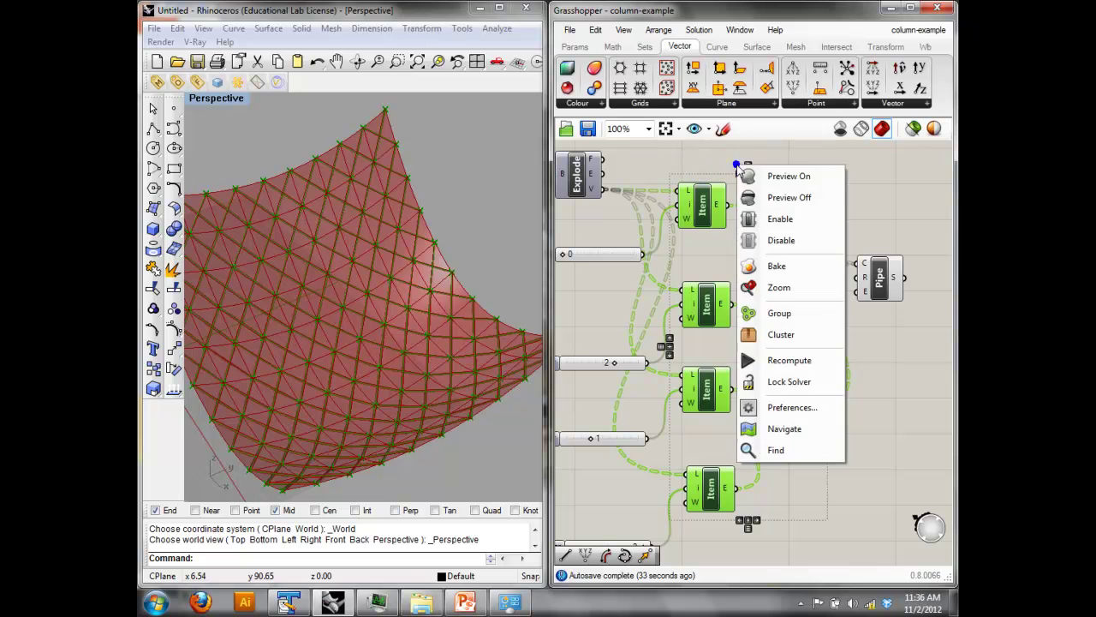
pyautogui.click(775, 197)
pyautogui.scroll(-2, 406, 224)
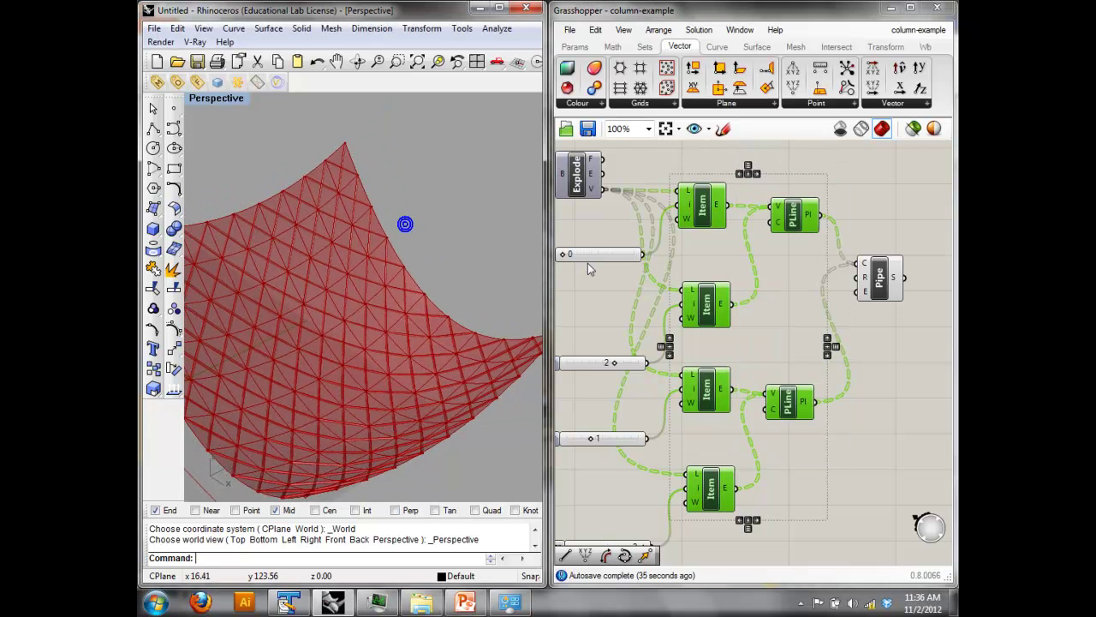
# Hide the preview of the surface subdivision component that feeds Explode.
pyautogui.scroll(-4, 651, 291)
pyautogui.scroll(1, 656, 295)
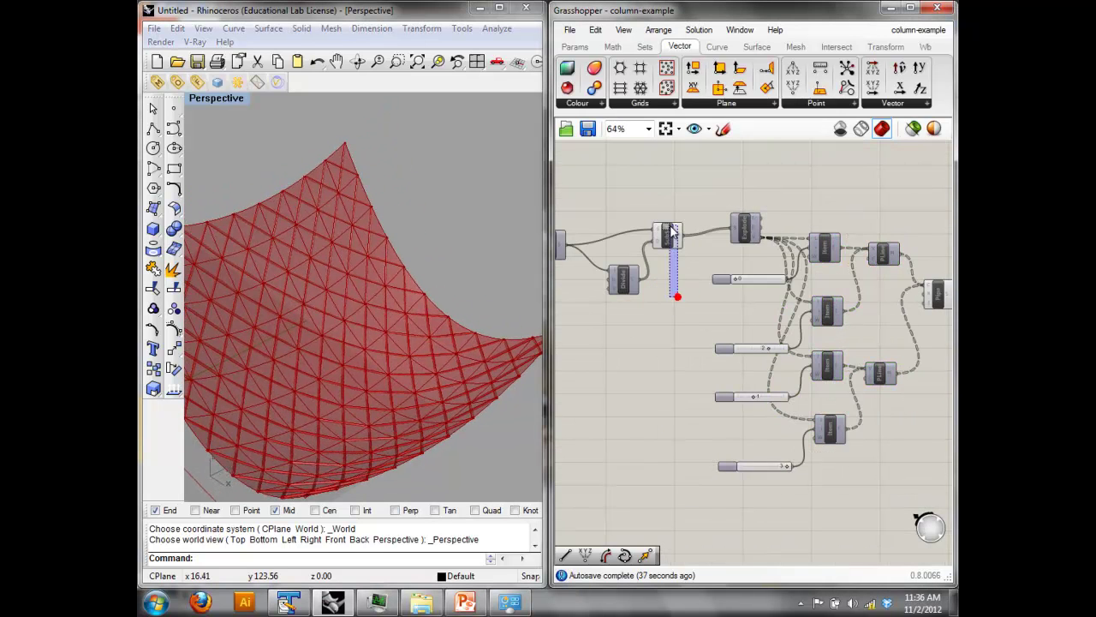
pyautogui.click(665, 235)
pyautogui.moveTo(470, 241); pyautogui.dragTo(457, 289, button='right')
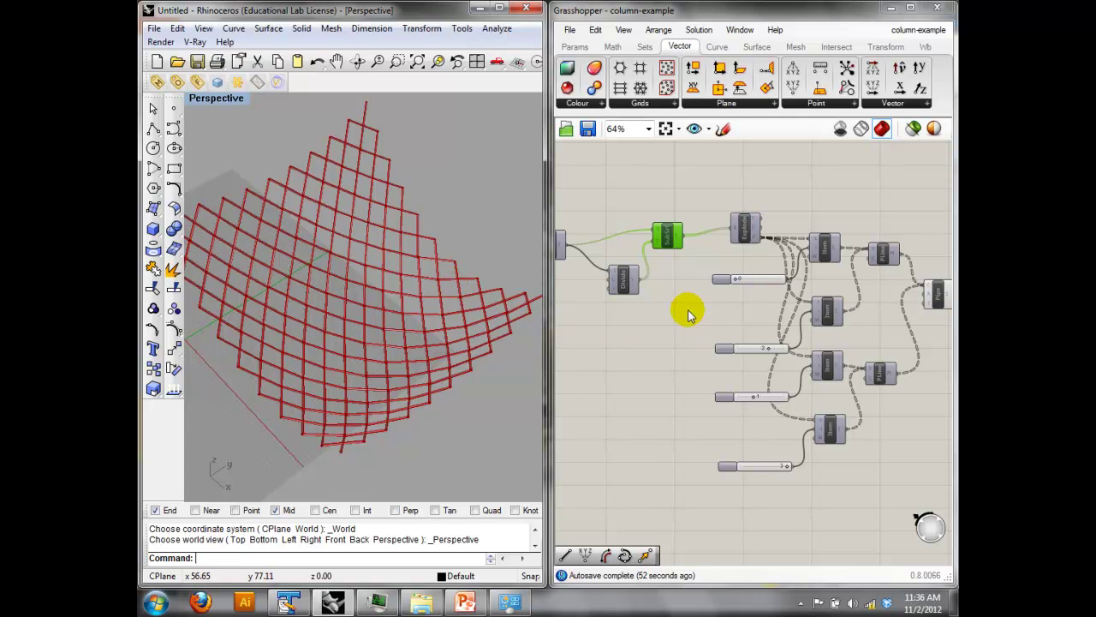
# Duplicate one of the List Item index sliders and place the copy below the surface grid component, near Divide.
pyautogui.click(751, 351)
pyautogui.moveTo(749, 353); pyautogui.dragTo(611, 397)
pyautogui.scroll(-3, 609, 394)
pyautogui.moveTo(898, 354); pyautogui.dragTo(623, 315)
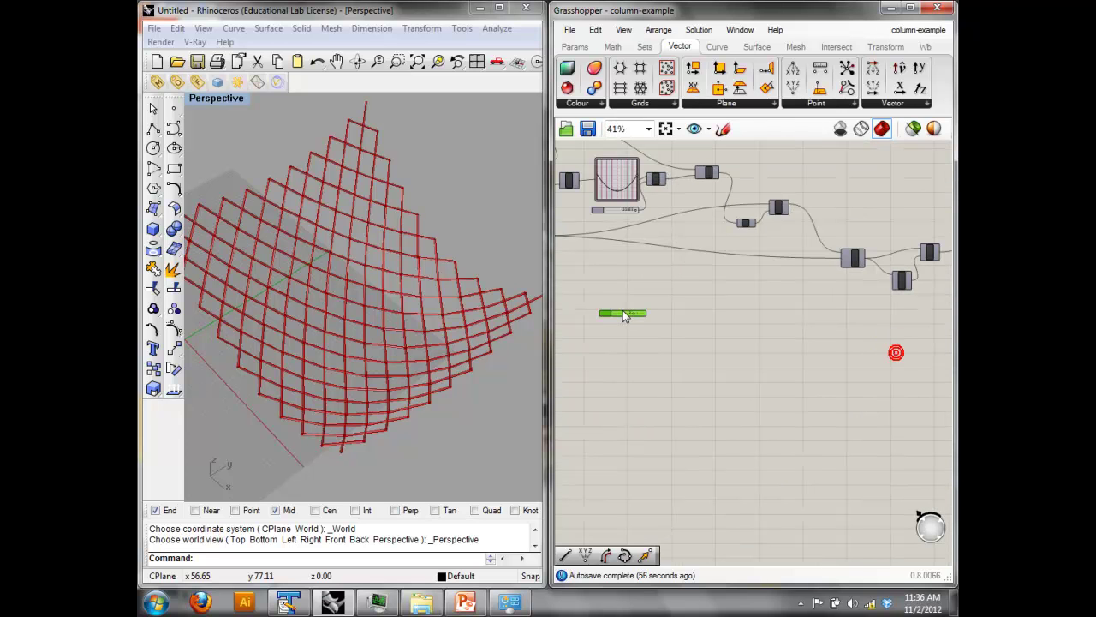
pyautogui.moveTo(789, 305); pyautogui.dragTo(735, 313, button='right')
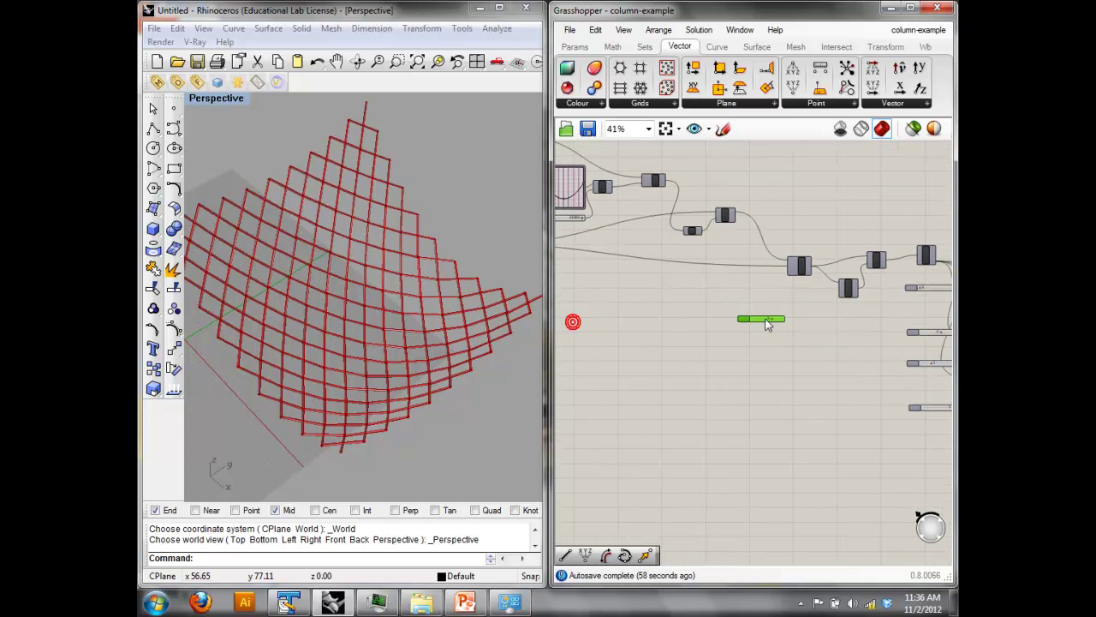
# Set the duplicated slider's maximum to 35.
pyautogui.scroll(5, 765, 325)
pyautogui.rightClick(691, 382)
pyautogui.click(728, 535)
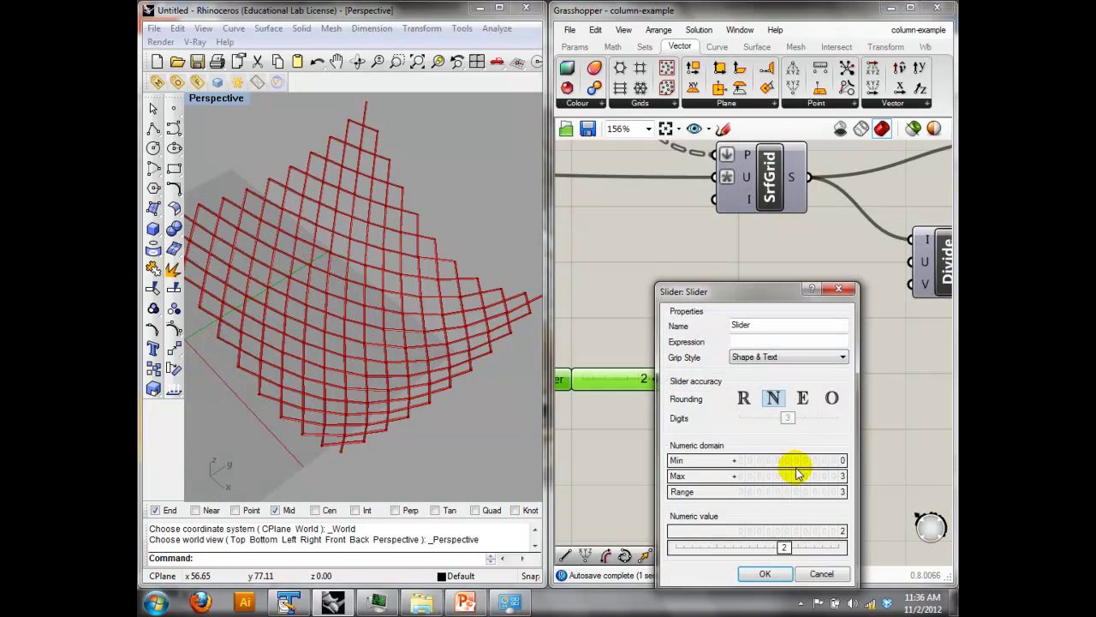
pyautogui.doubleClick(808, 475)
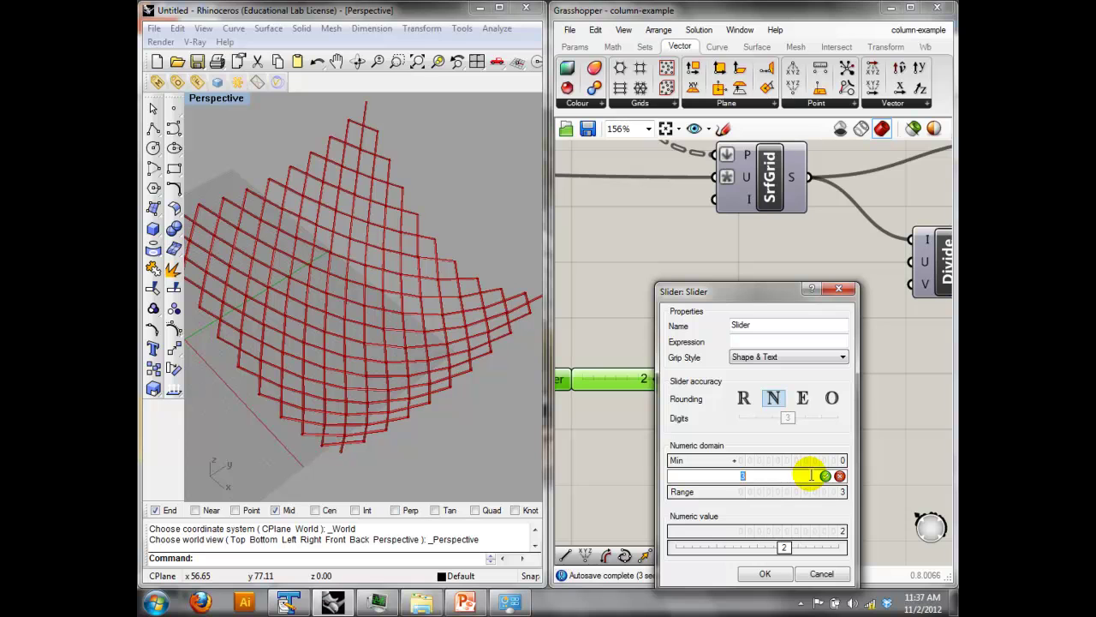
pyautogui.click(825, 477)
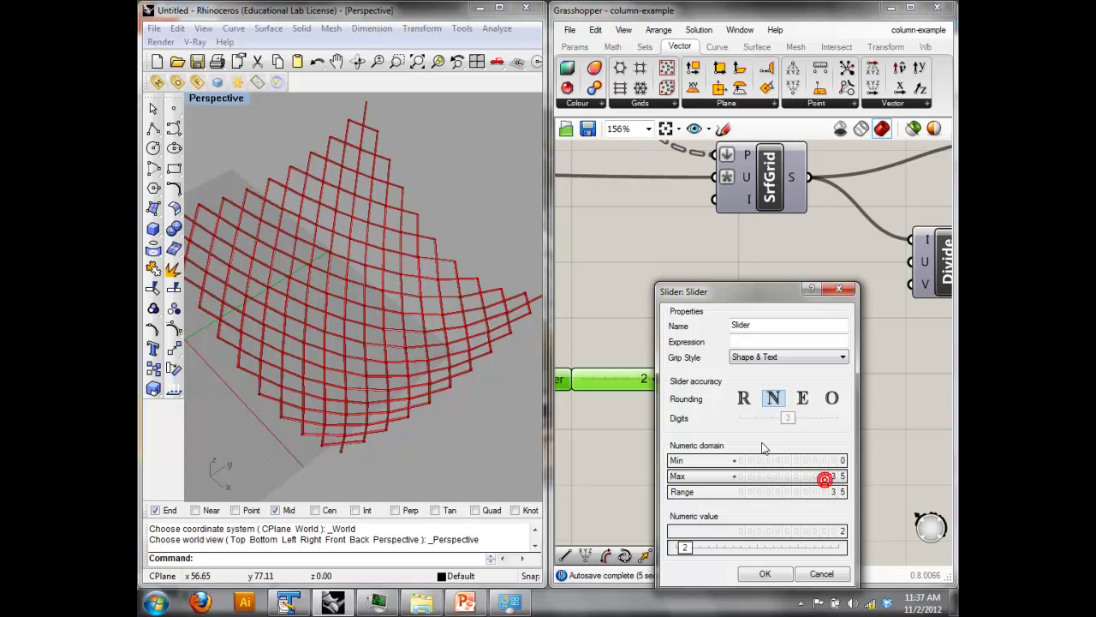
pyautogui.click(765, 573)
# Connect the slider to Divide's U input, set it to 7, and connect a duplicate of it to the V input.
pyautogui.moveTo(706, 379); pyautogui.dragTo(911, 261)
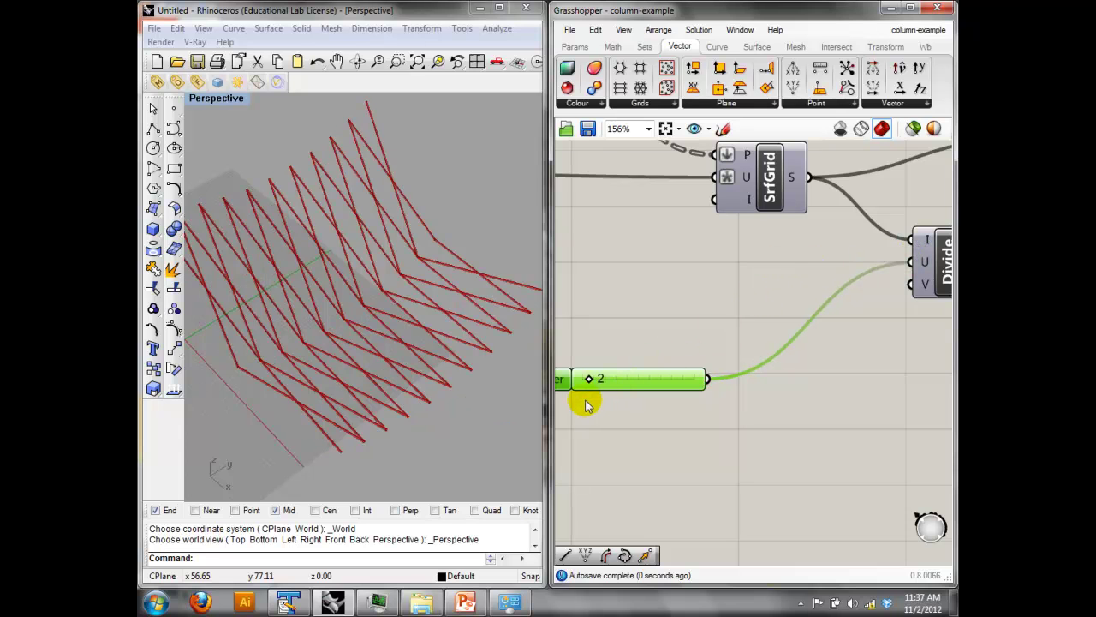
pyautogui.moveTo(480, 360); pyautogui.dragTo(313, 270, button='right')
pyautogui.moveTo(590, 381); pyautogui.dragTo(906, 305)
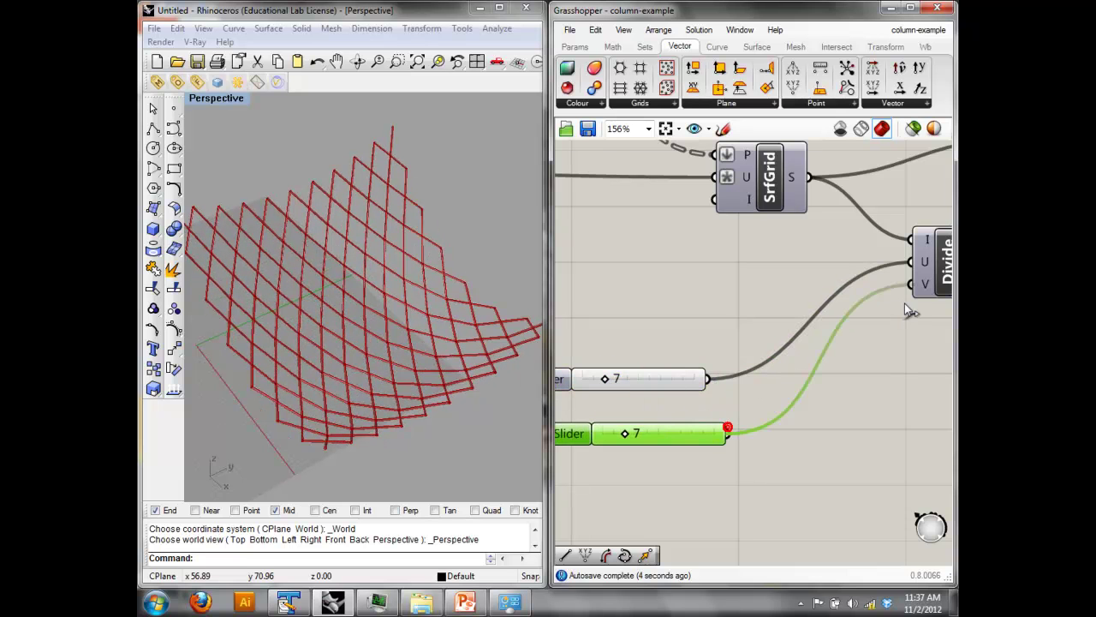
# Set both the U and V subdivision sliders to 20 to try a denser diagrid.
pyautogui.click(629, 444)
pyautogui.moveTo(629, 437); pyautogui.dragTo(613, 433)
pyautogui.moveTo(359, 238); pyautogui.dragTo(433, 293, button='right')
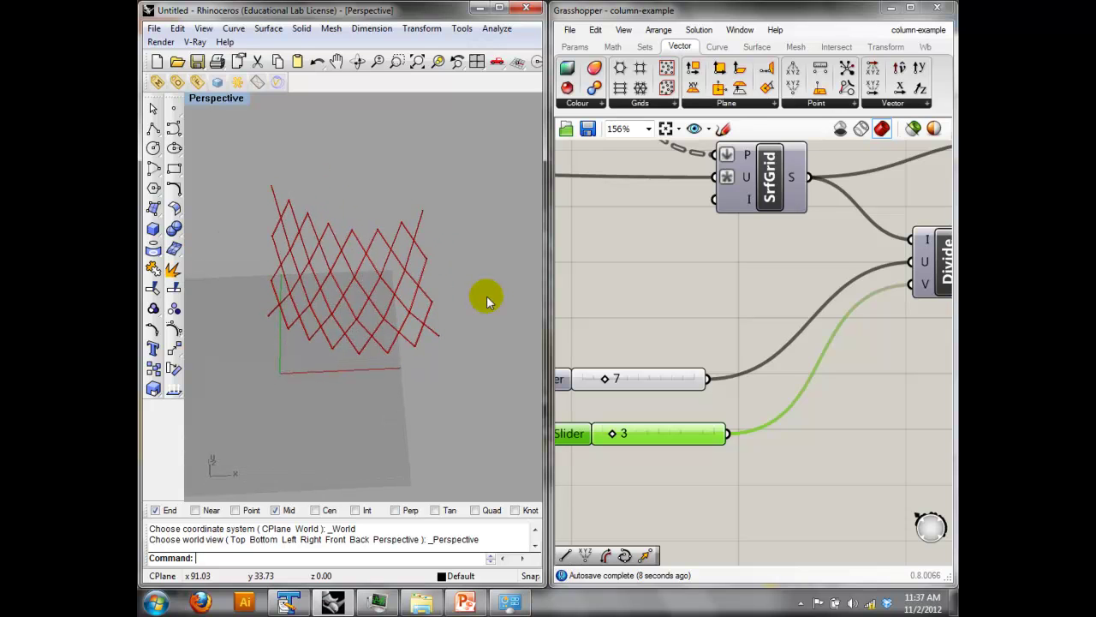
pyautogui.scroll(-3, 698, 308)
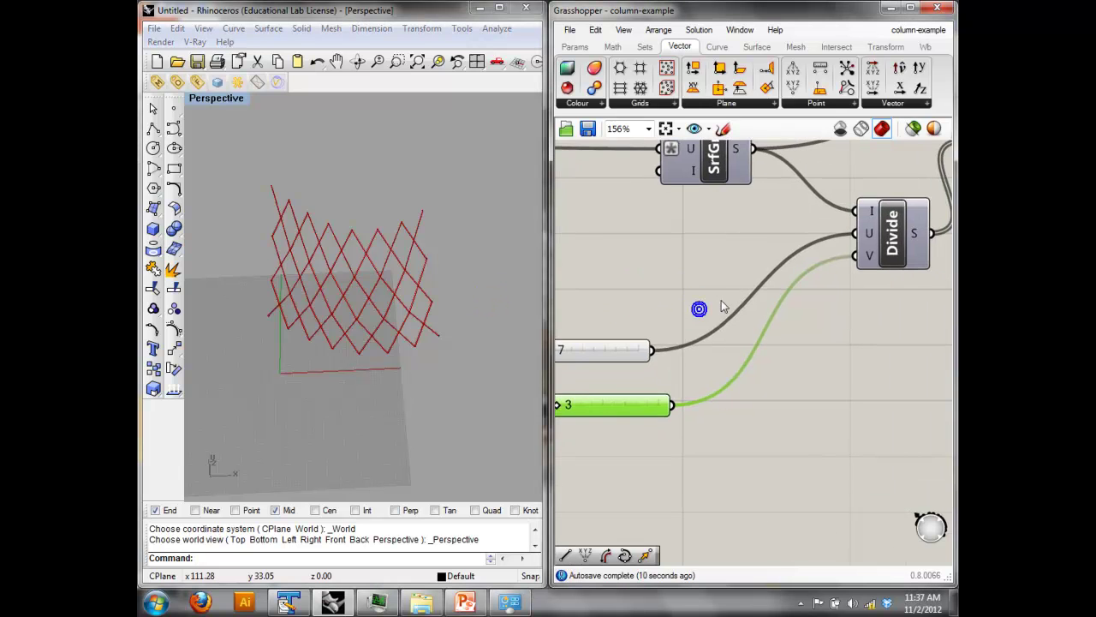
pyautogui.moveTo(610, 326); pyautogui.dragTo(645, 327)
pyautogui.click(631, 330)
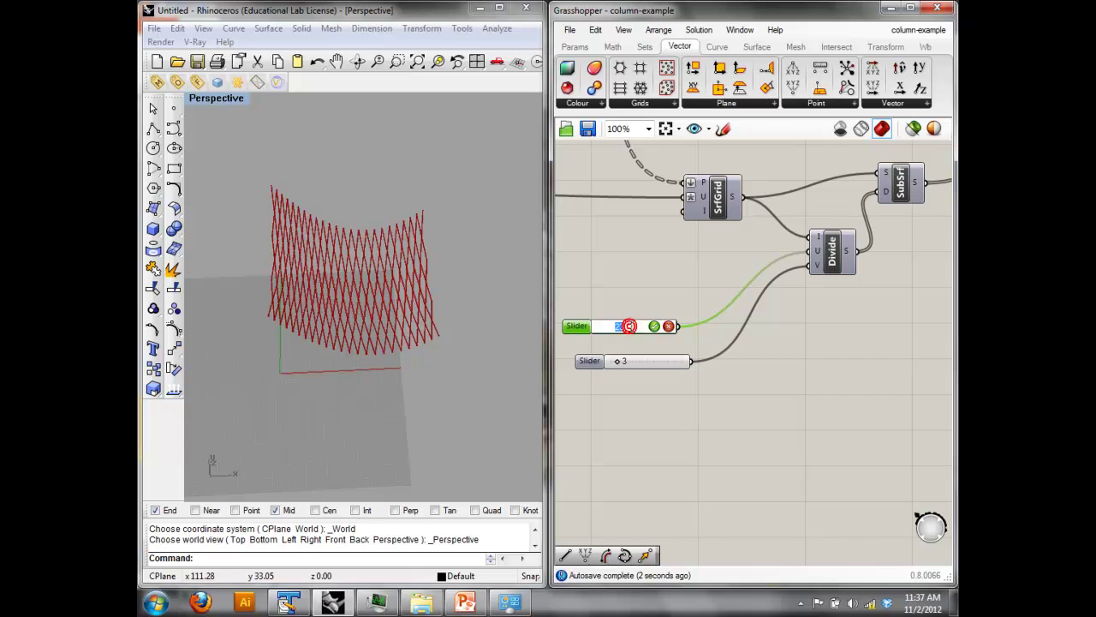
pyautogui.click(648, 363)
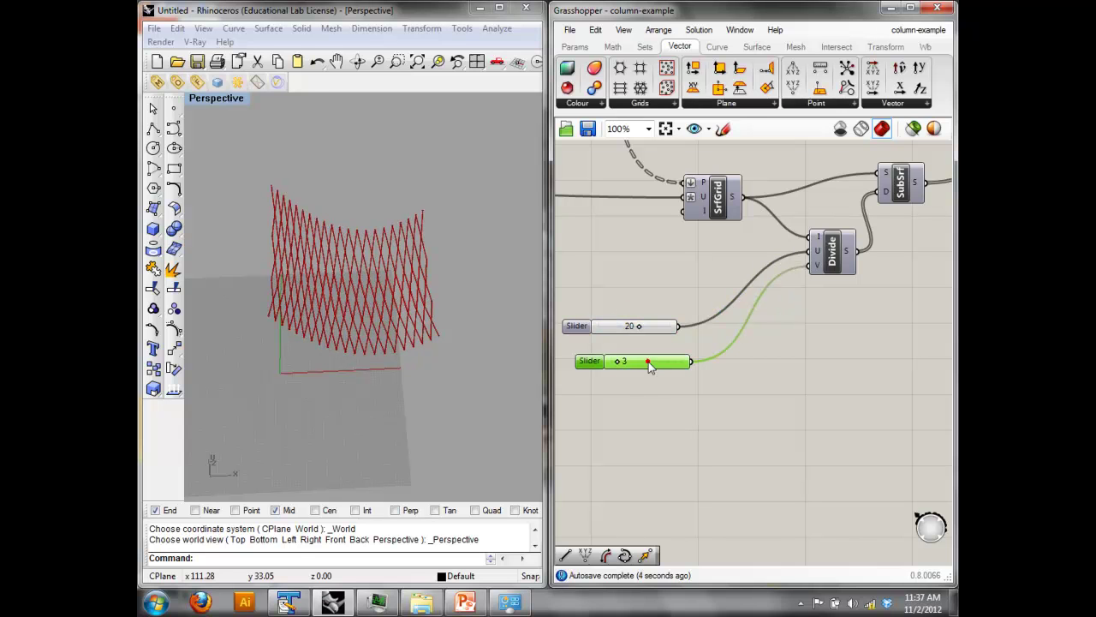
pyautogui.moveTo(415, 324); pyautogui.dragTo(381, 244, button='right')
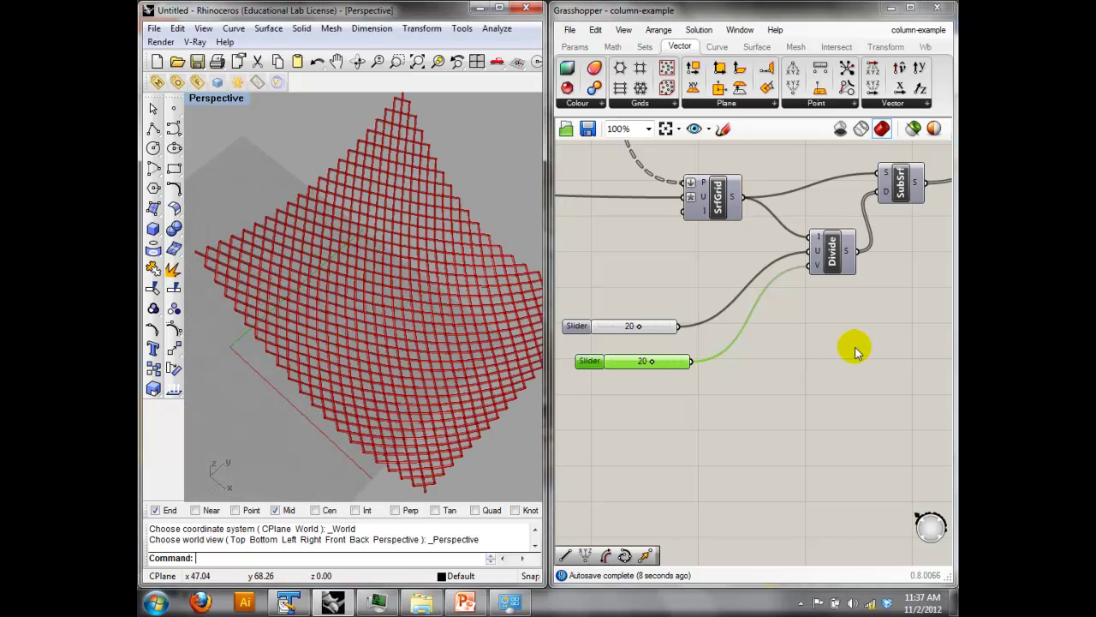
# Delete the Pipe component and the second PolyLine component fed by the lower two List Items.
pyautogui.moveTo(814, 338); pyautogui.dragTo(573, 344, button='right')
pyautogui.scroll(-3, 769, 306)
pyautogui.moveTo(935, 315); pyautogui.dragTo(842, 322, button='right')
pyautogui.scroll(3, 842, 322)
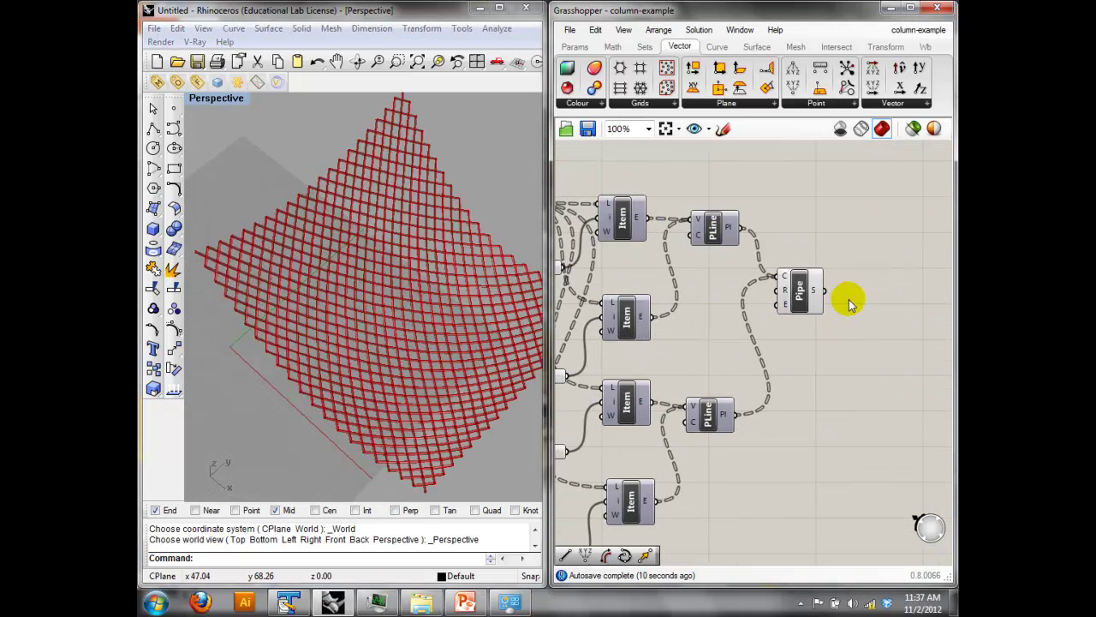
pyautogui.click(805, 283)
pyautogui.scroll(-2, 822, 351)
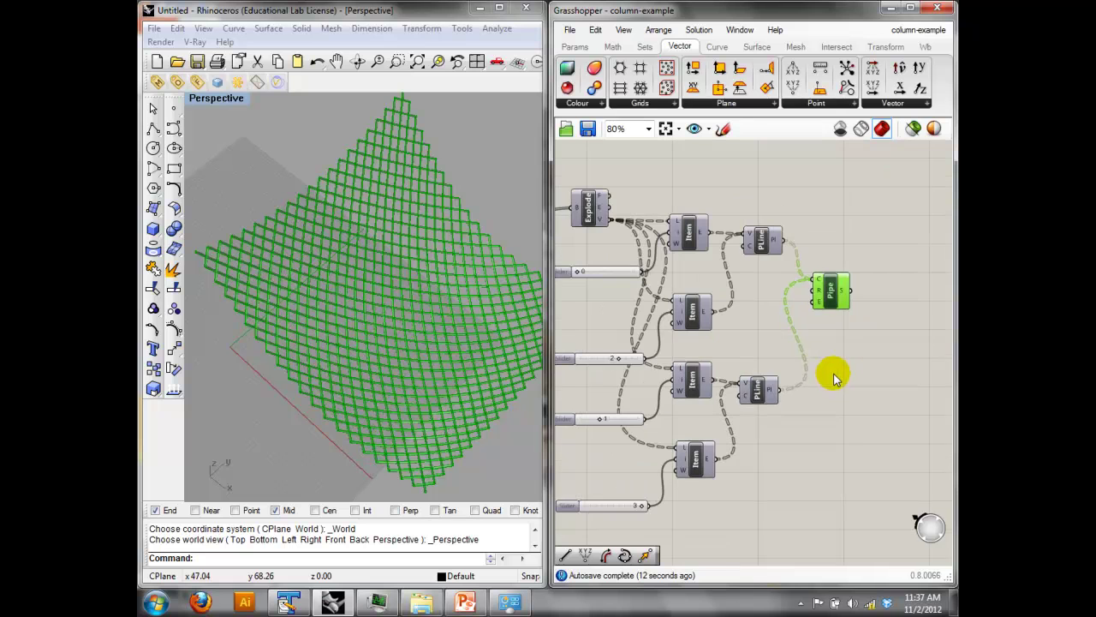
pyautogui.moveTo(844, 458); pyautogui.dragTo(755, 288)
pyautogui.press('Delete')
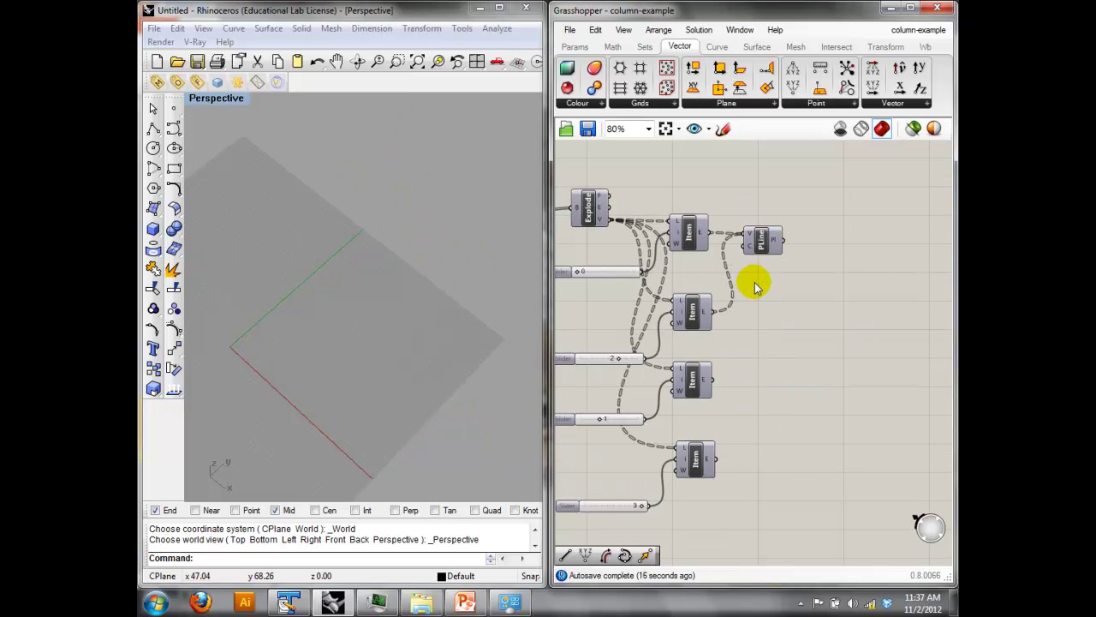
# Turn on the preview of the Explode component.
pyautogui.click(684, 216)
pyautogui.rightClick(644, 169)
pyautogui.click(669, 183)
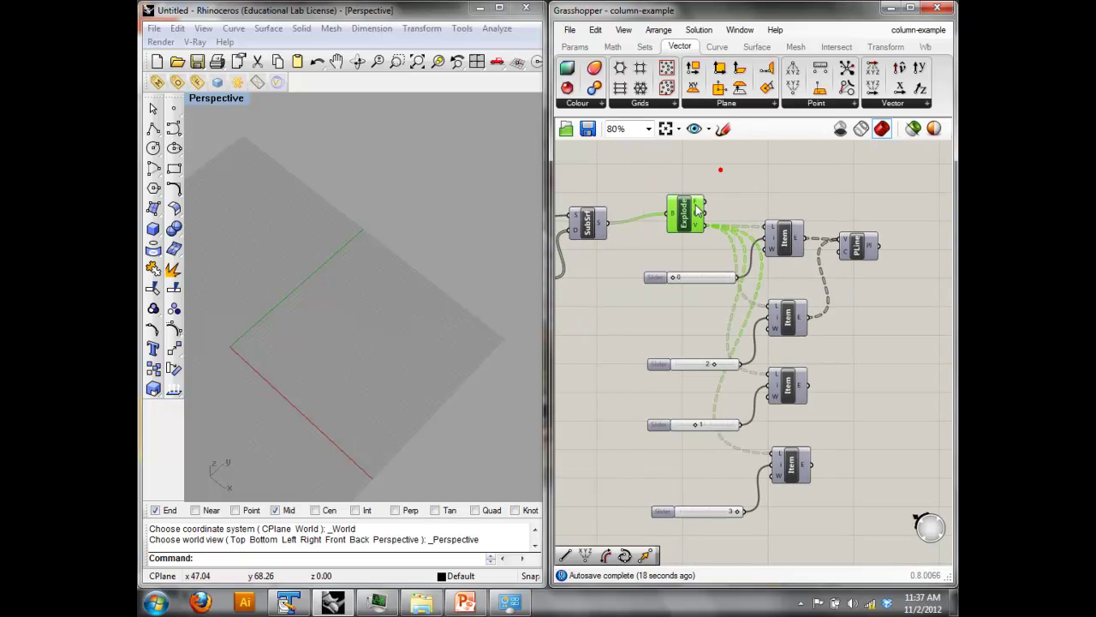
pyautogui.click(734, 196)
# Set both the U and V subdivision sliders to 10.
pyautogui.moveTo(627, 347); pyautogui.dragTo(902, 321, button='right')
pyautogui.scroll(-3, 850, 332)
pyautogui.scroll(5, 849, 332)
pyautogui.doubleClick(811, 308)
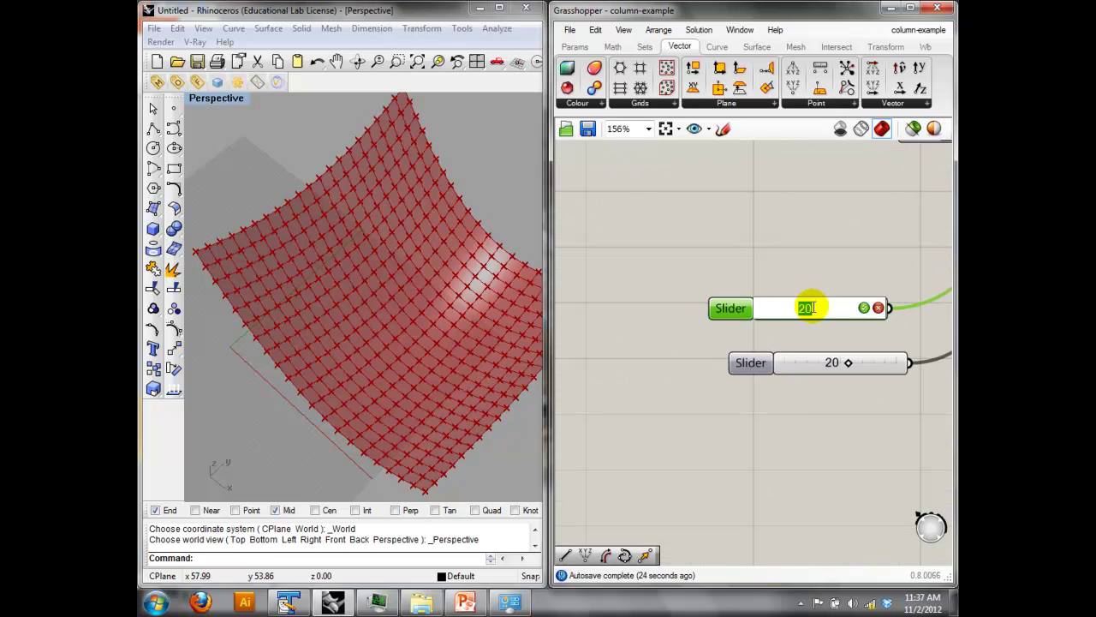
pyautogui.doubleClick(827, 364)
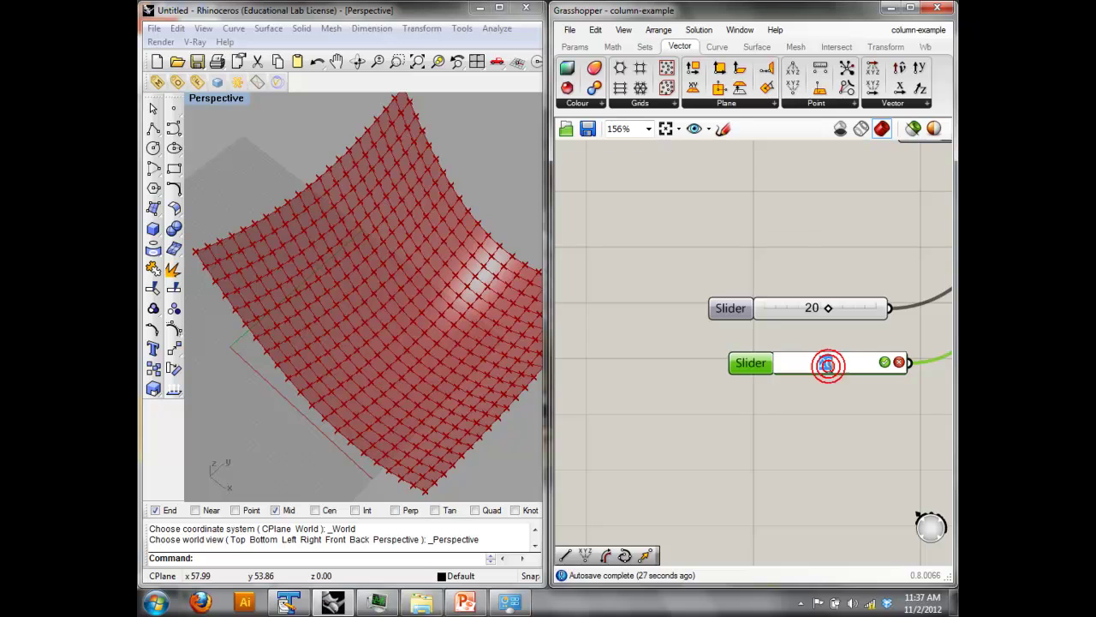
pyautogui.click(885, 363)
pyautogui.doubleClick(835, 313)
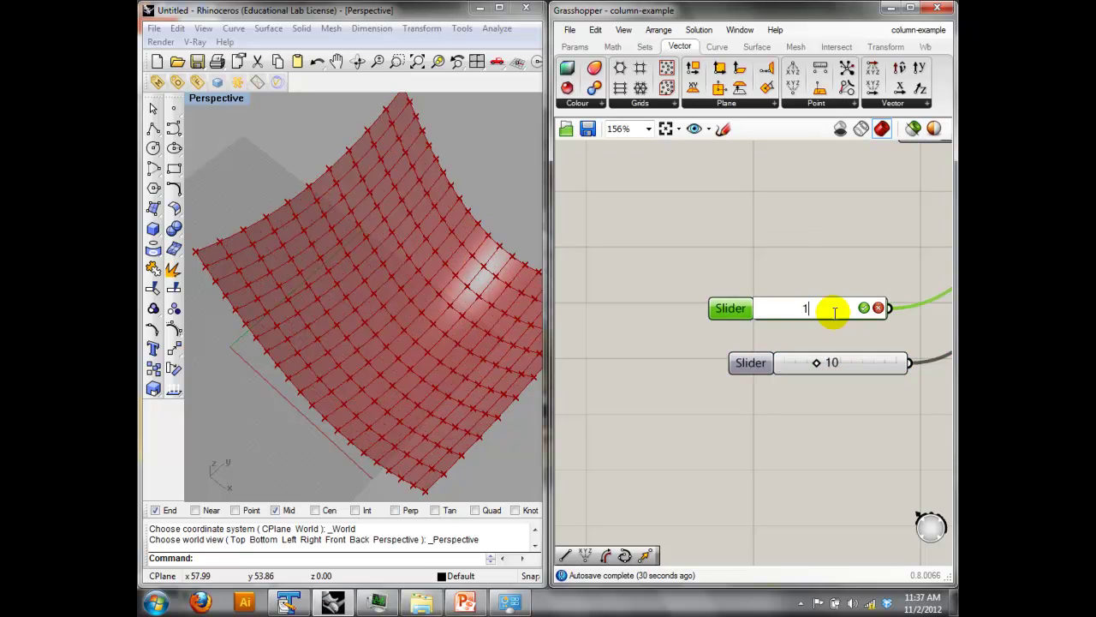
pyautogui.click(864, 308)
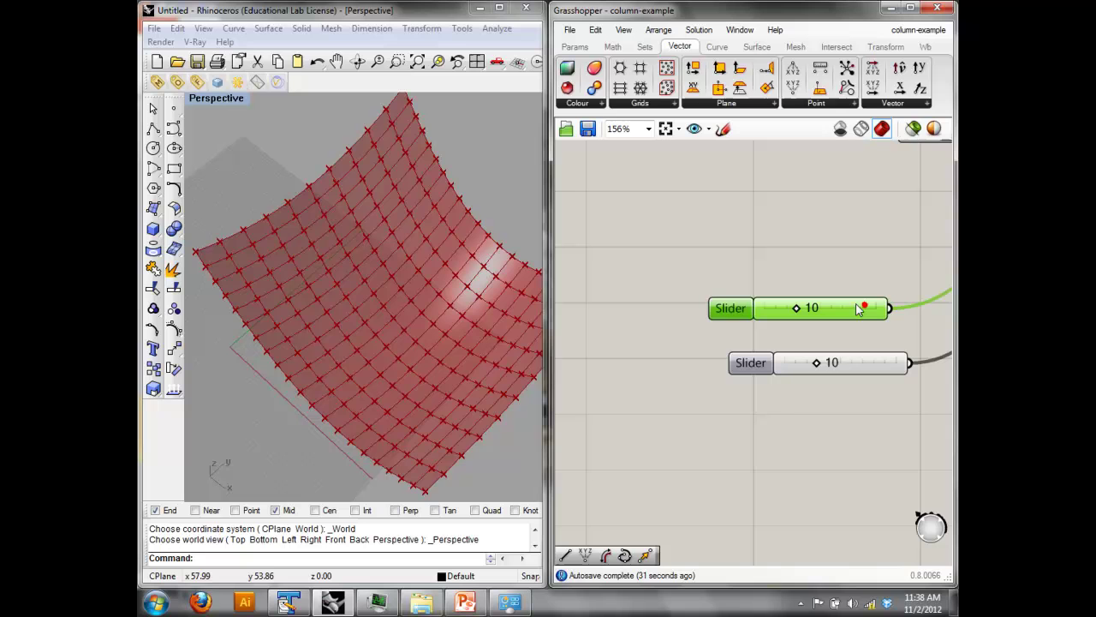
pyautogui.click(875, 408)
# Add a Cull Pattern component above the List Items and connect Explode's F output to its L input.
pyautogui.moveTo(848, 433); pyautogui.dragTo(731, 381, button='right')
pyautogui.scroll(-5, 743, 325)
pyautogui.moveTo(848, 325); pyautogui.dragTo(675, 319, button='right')
pyautogui.scroll(3, 698, 253)
pyautogui.moveTo(717, 257); pyautogui.dragTo(685, 320, button='right')
pyautogui.click(795, 254)
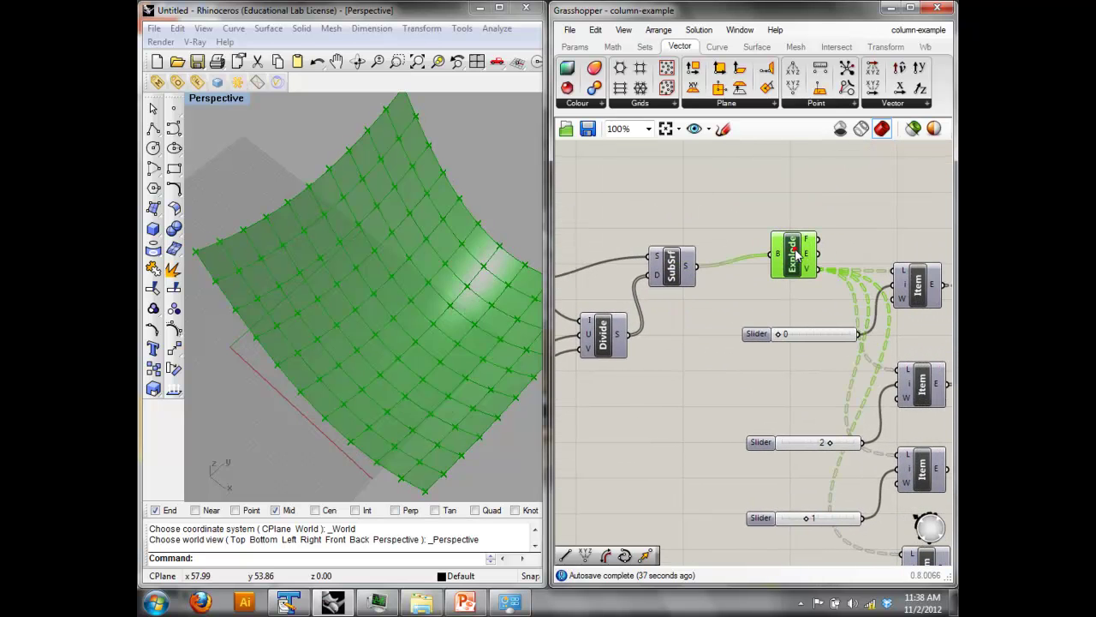
pyautogui.moveTo(860, 220); pyautogui.dragTo(763, 276, button='right')
pyautogui.click(761, 274)
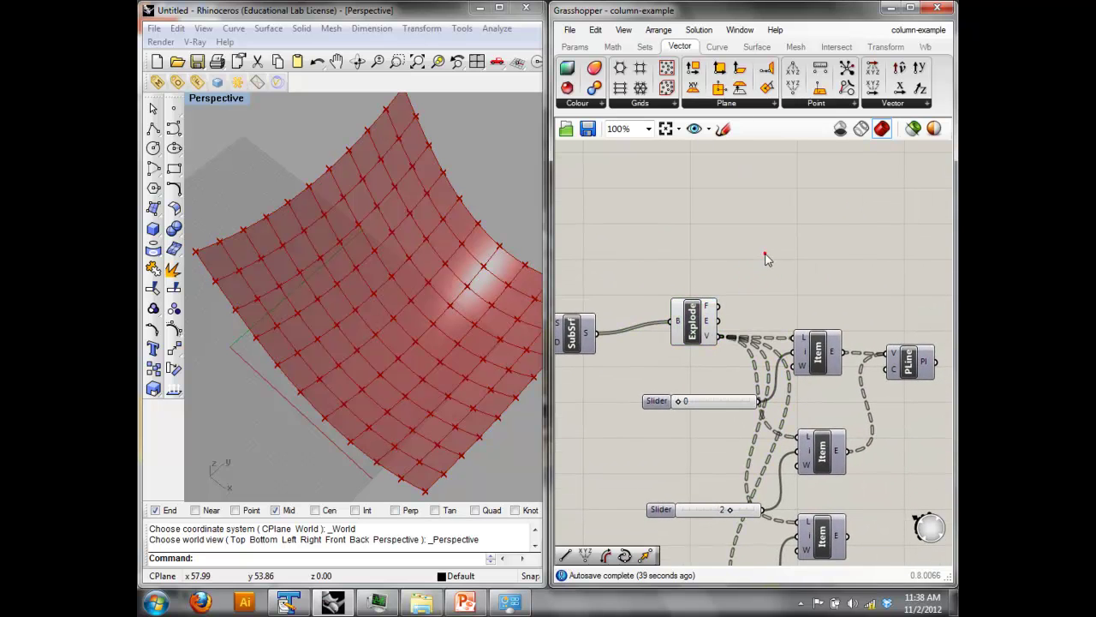
pyautogui.doubleClick(764, 252)
pyautogui.write('cul')
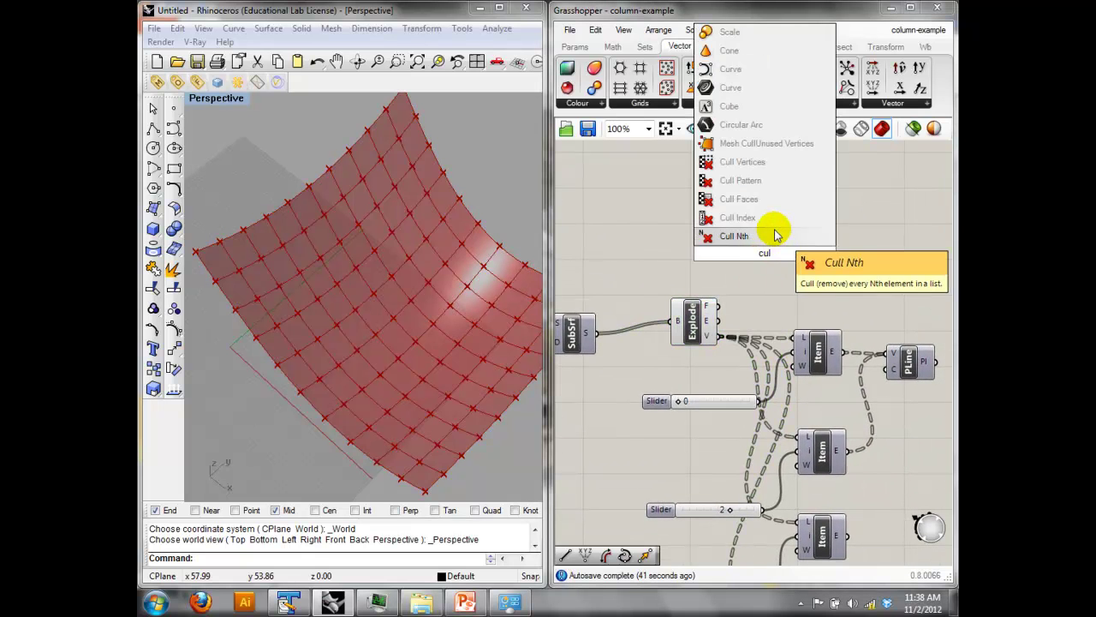
pyautogui.click(762, 182)
pyautogui.moveTo(717, 306); pyautogui.dragTo(800, 222)
pyautogui.click(827, 228)
# Turn off the preview of the Explode component.
pyautogui.click(695, 312)
pyautogui.rightClick(681, 220)
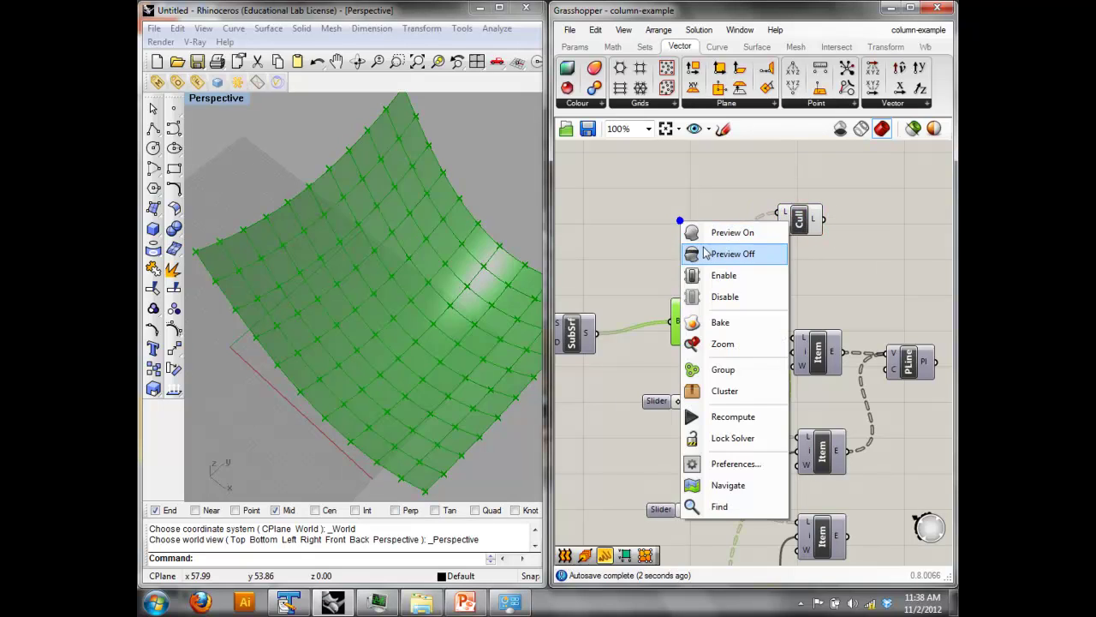
pyautogui.click(705, 249)
pyautogui.click(815, 265)
# Flatten the L input of the Cull Pattern component.
pyautogui.click(805, 219)
pyautogui.moveTo(783, 230)
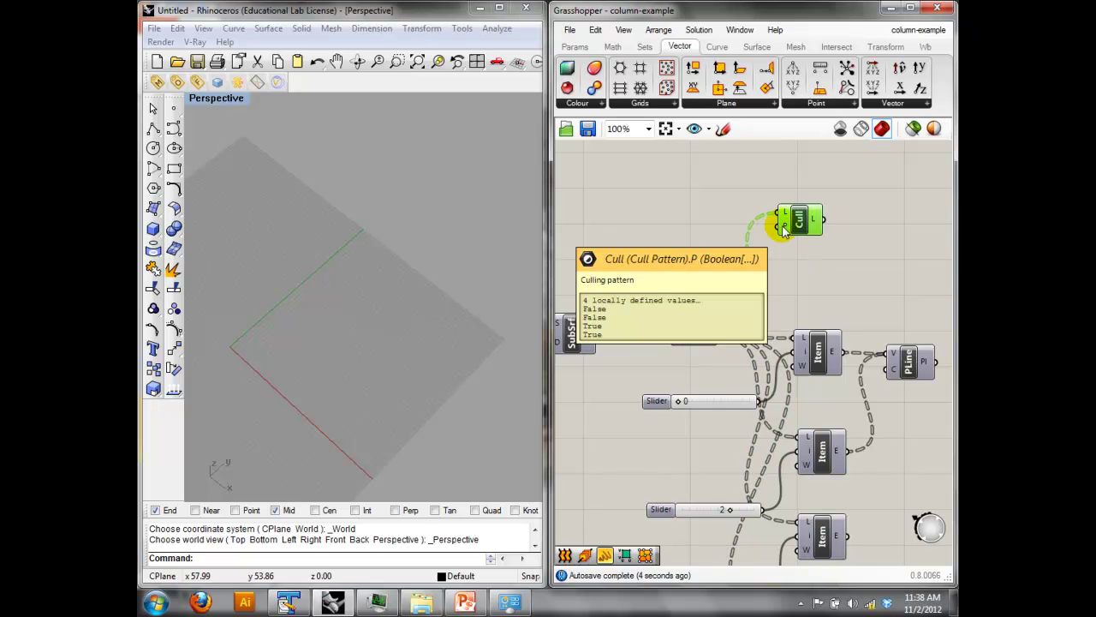
pyautogui.rightClick(783, 212)
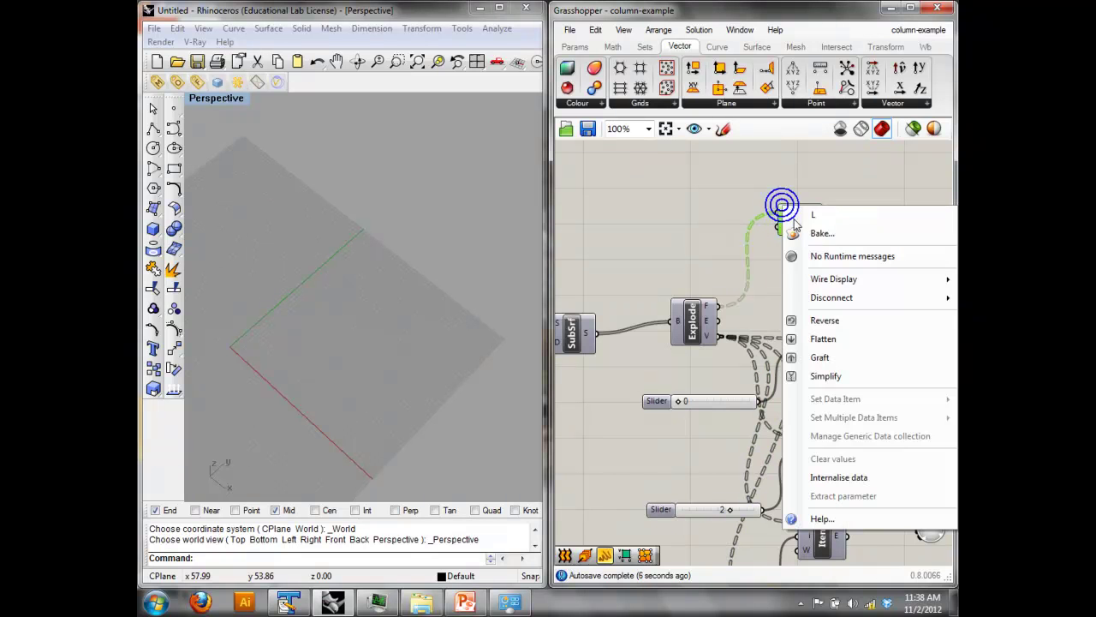
pyautogui.click(848, 337)
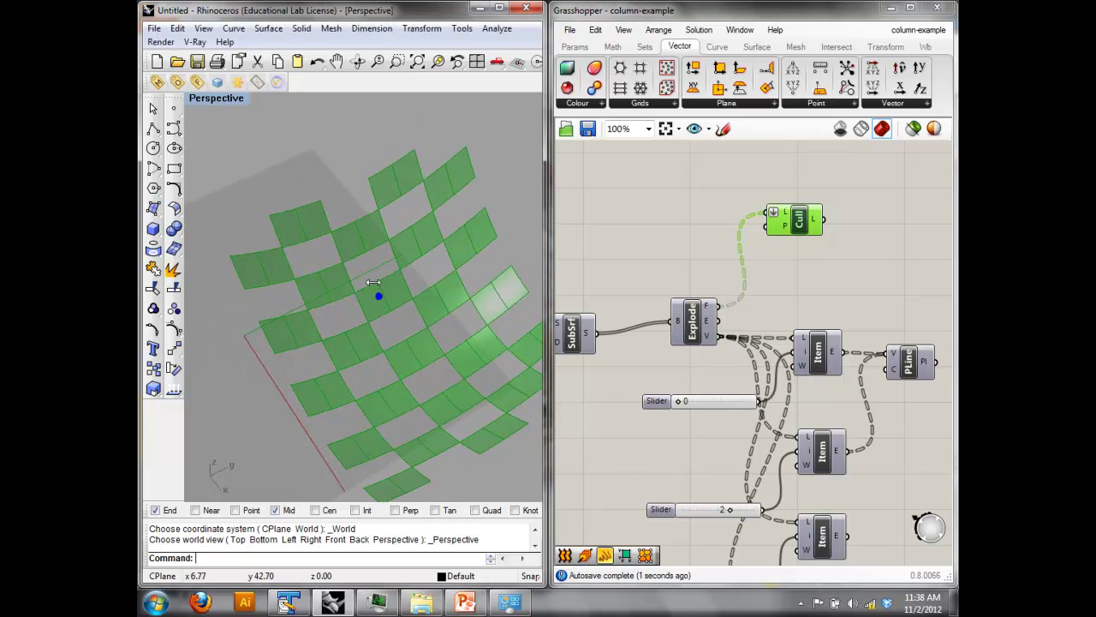
# Remove two entries from the Cull Pattern's Boolean collection so its P input holds only False and True.
pyautogui.rightClick(781, 229)
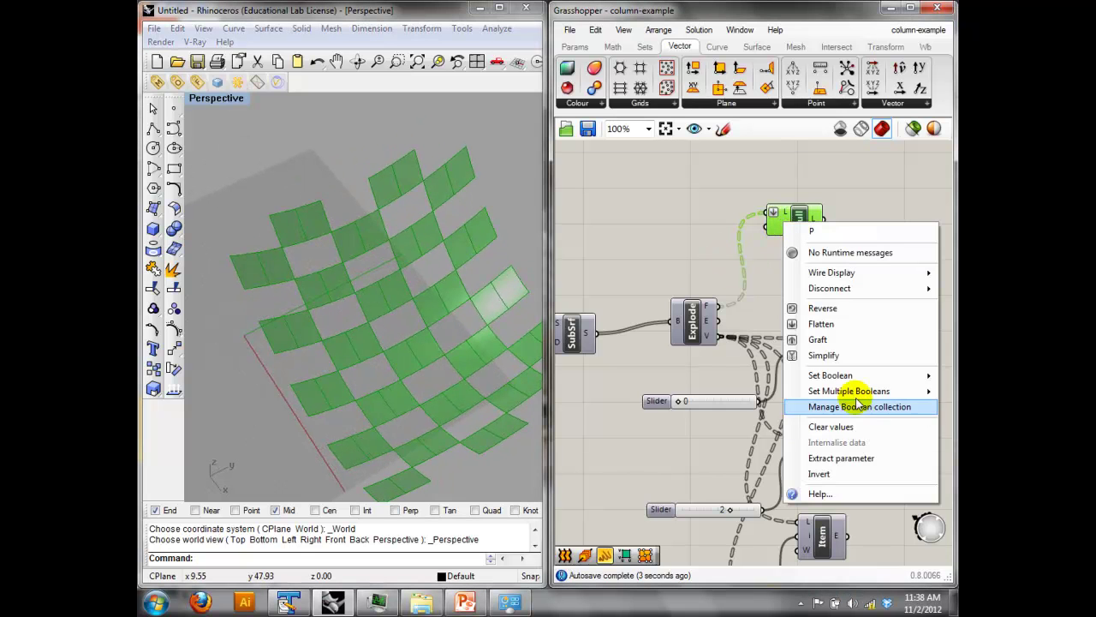
pyautogui.click(827, 407)
pyautogui.click(667, 263)
pyautogui.click(637, 222)
pyautogui.click(668, 277)
pyautogui.click(637, 222)
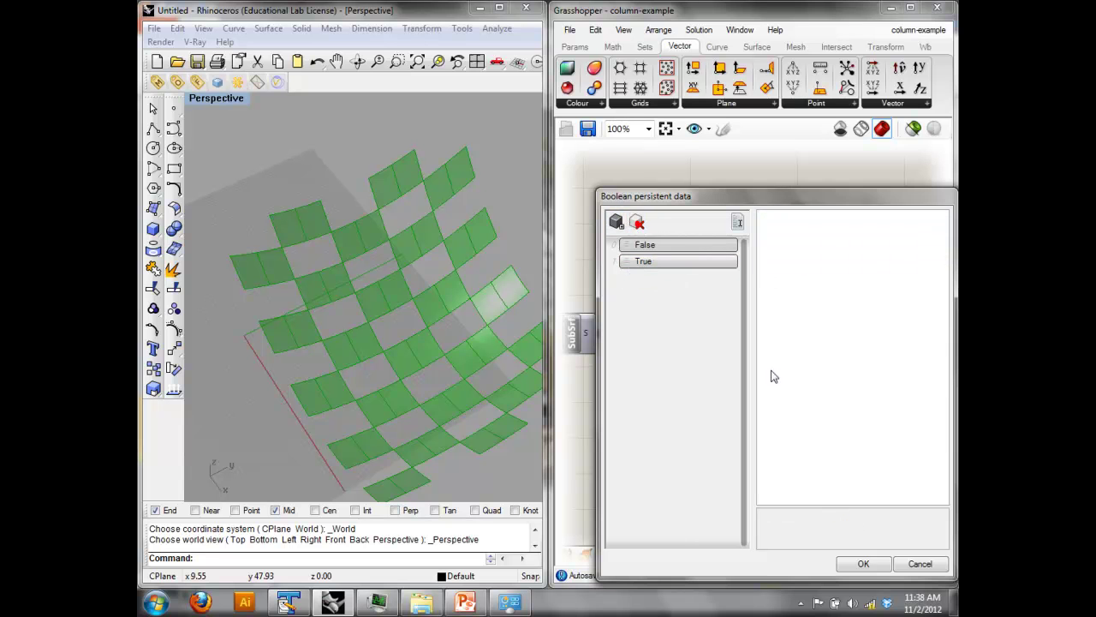
pyautogui.click(864, 564)
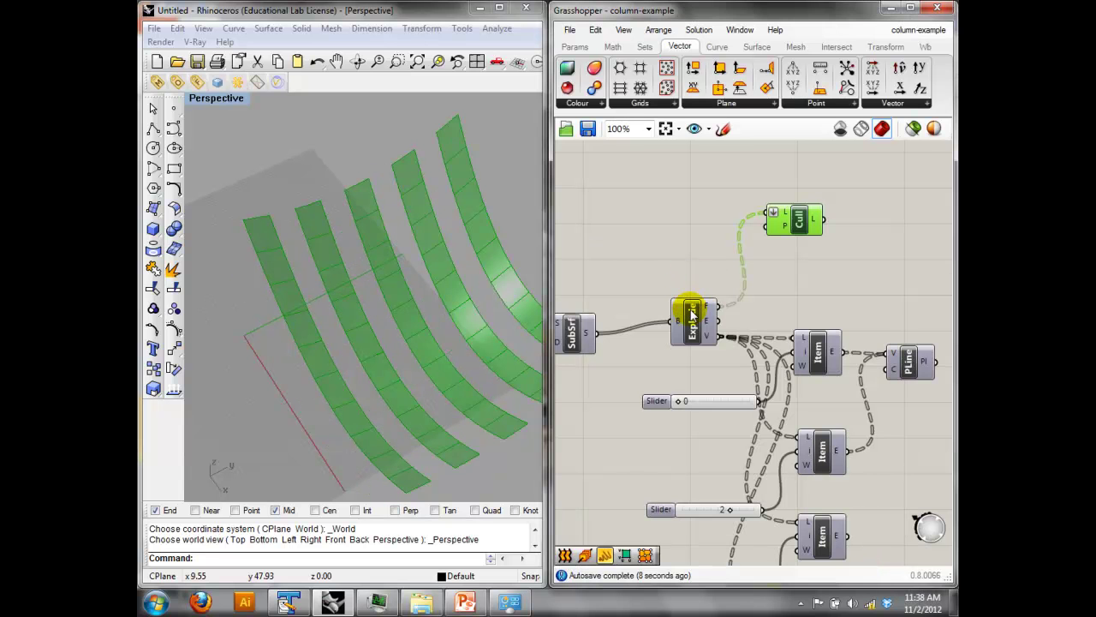
# Set the U subdivision slider to 11 and adjust the V subdivision slider to get a checkerboard of patches.
pyautogui.click(697, 318)
pyautogui.moveTo(661, 340); pyautogui.dragTo(732, 290, button='right')
pyautogui.scroll(-2, 732, 294)
pyautogui.moveTo(671, 361); pyautogui.dragTo(861, 335, button='right')
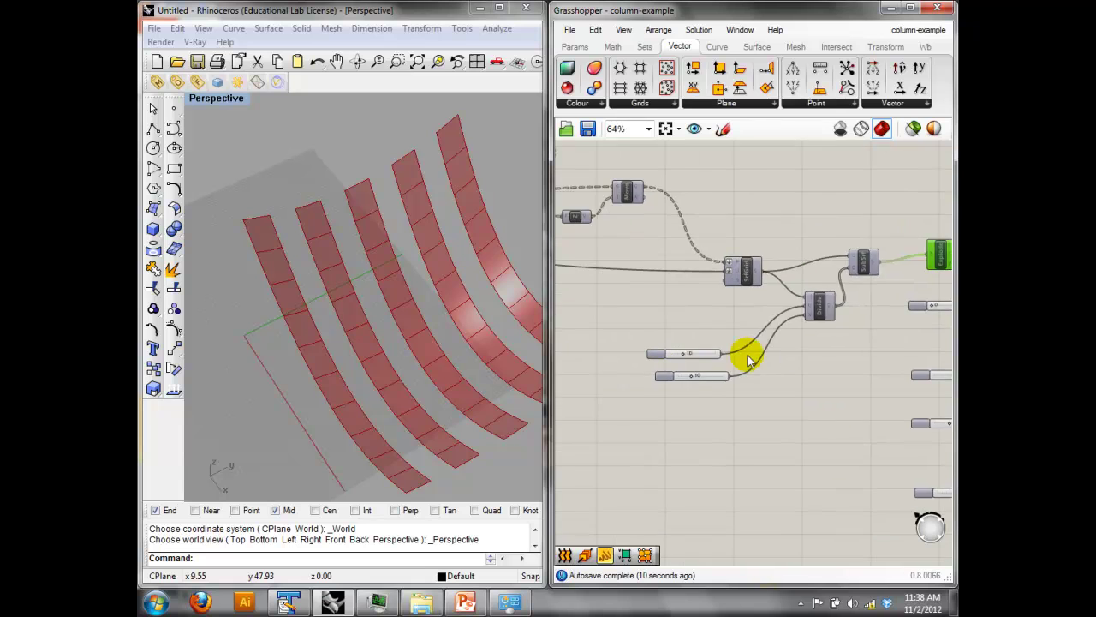
pyautogui.scroll(1, 702, 355)
pyautogui.moveTo(683, 355); pyautogui.dragTo(695, 384)
pyautogui.click(691, 384)
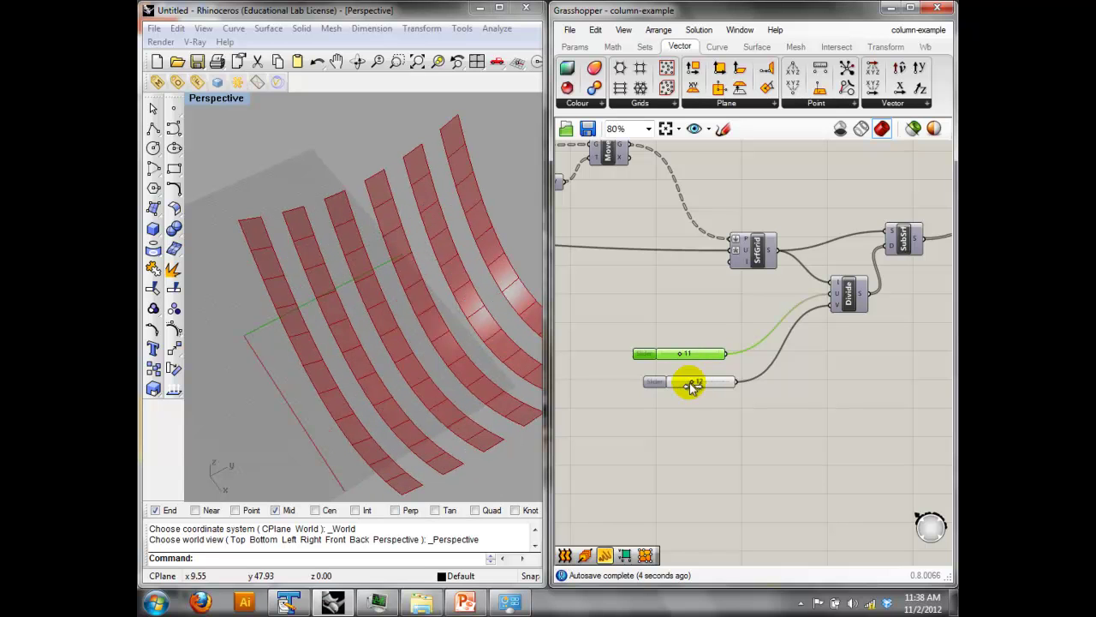
pyautogui.moveTo(690, 386); pyautogui.dragTo(691, 385)
# Duplicate the Cull Pattern component and place the copy directly below the original.
pyautogui.moveTo(871, 226); pyautogui.dragTo(701, 301, button='right')
pyautogui.scroll(-2, 701, 301)
pyautogui.moveTo(820, 237); pyautogui.dragTo(769, 253, button='right')
pyautogui.scroll(4, 774, 261)
pyautogui.moveTo(789, 274)
pyautogui.mouseDown()
pyautogui.moveTo(798, 203)
pyautogui.moveTo(793, 272)
pyautogui.mouseUp()
# Swap the order of the two Boolean values in the duplicated Cull Pattern's P input.
pyautogui.rightClick(782, 277)
pyautogui.click(851, 484)
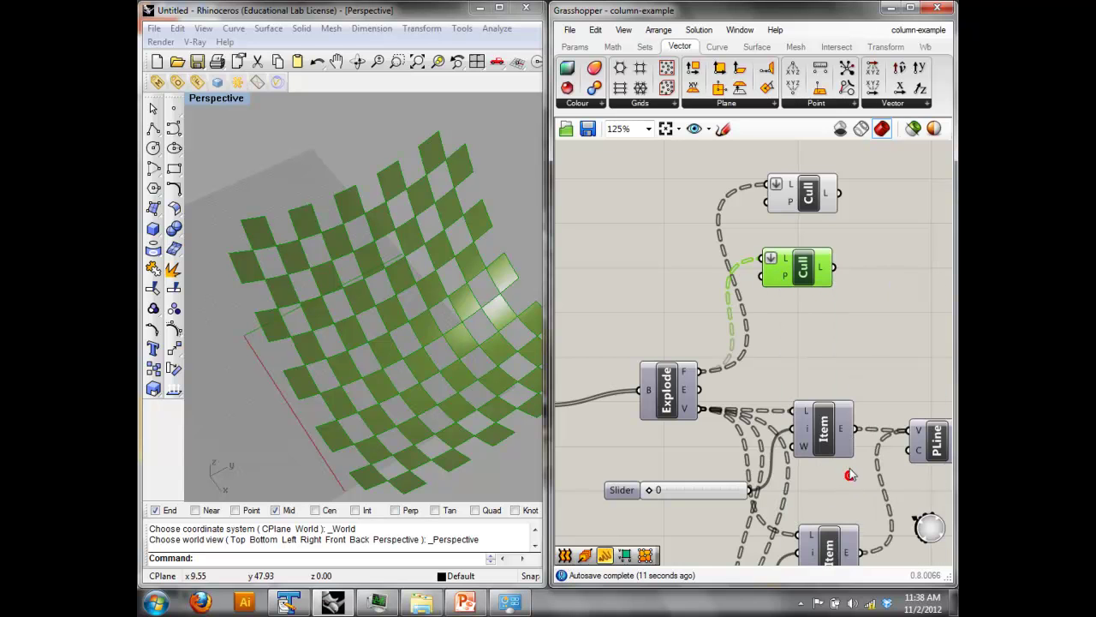
pyautogui.rightClick(782, 280)
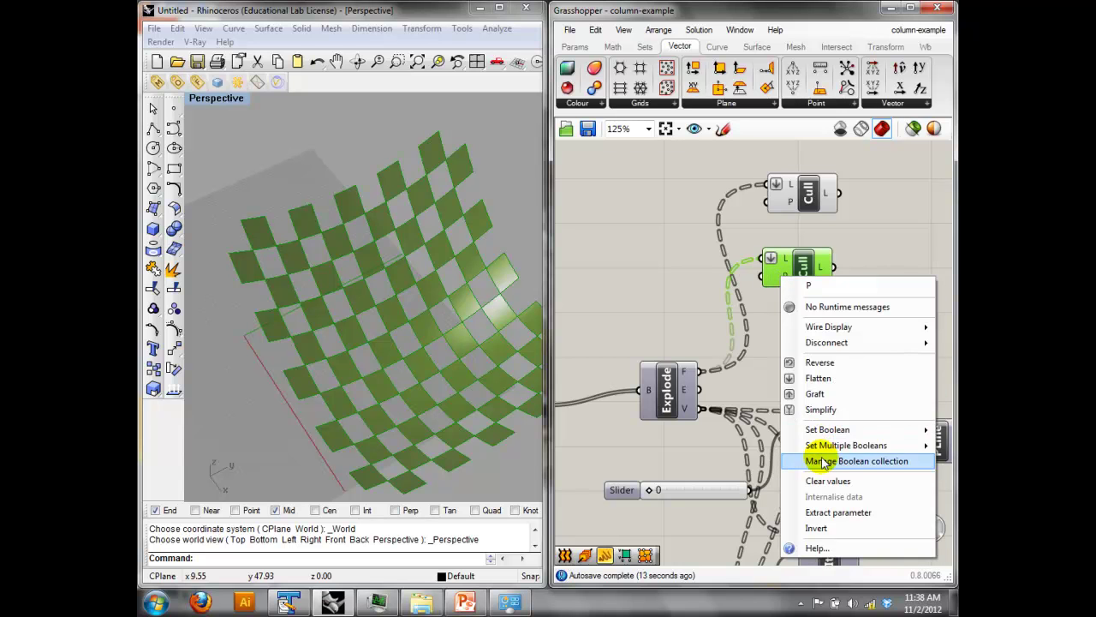
pyautogui.click(818, 455)
pyautogui.moveTo(694, 269); pyautogui.dragTo(698, 248)
pyautogui.click(862, 568)
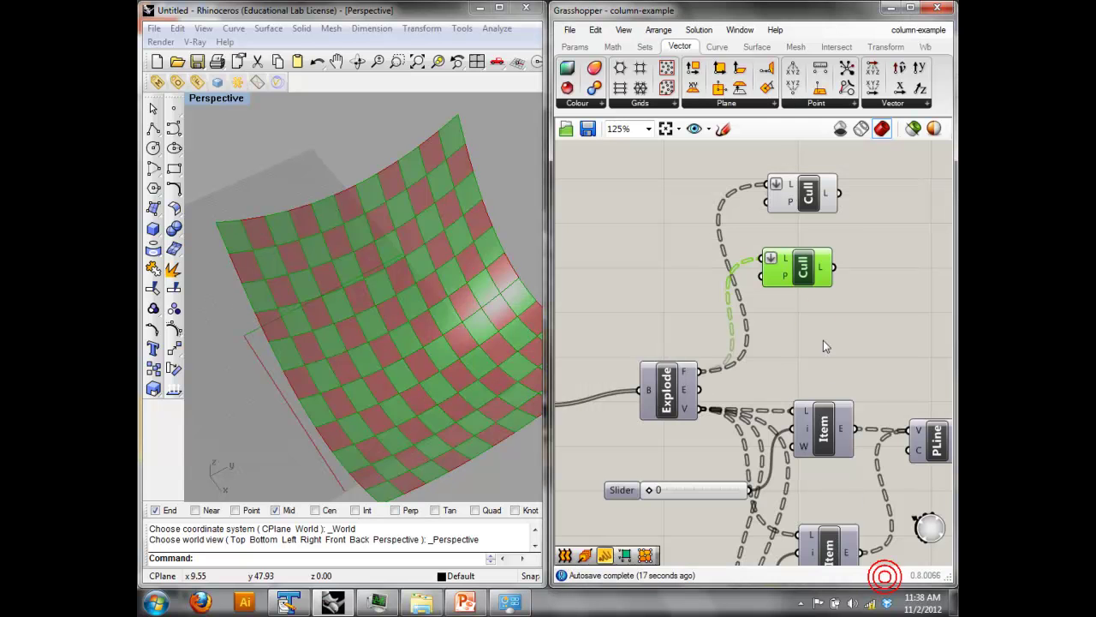
# Disconnect the original Explode's vertex output from the L inputs of the two Item components that feed the PLine.
pyautogui.click(857, 275)
pyautogui.moveTo(900, 338); pyautogui.dragTo(799, 348, button='right')
pyautogui.scroll(-1, 806, 278)
pyautogui.click(859, 311)
pyautogui.click(777, 388)
pyautogui.click(791, 476)
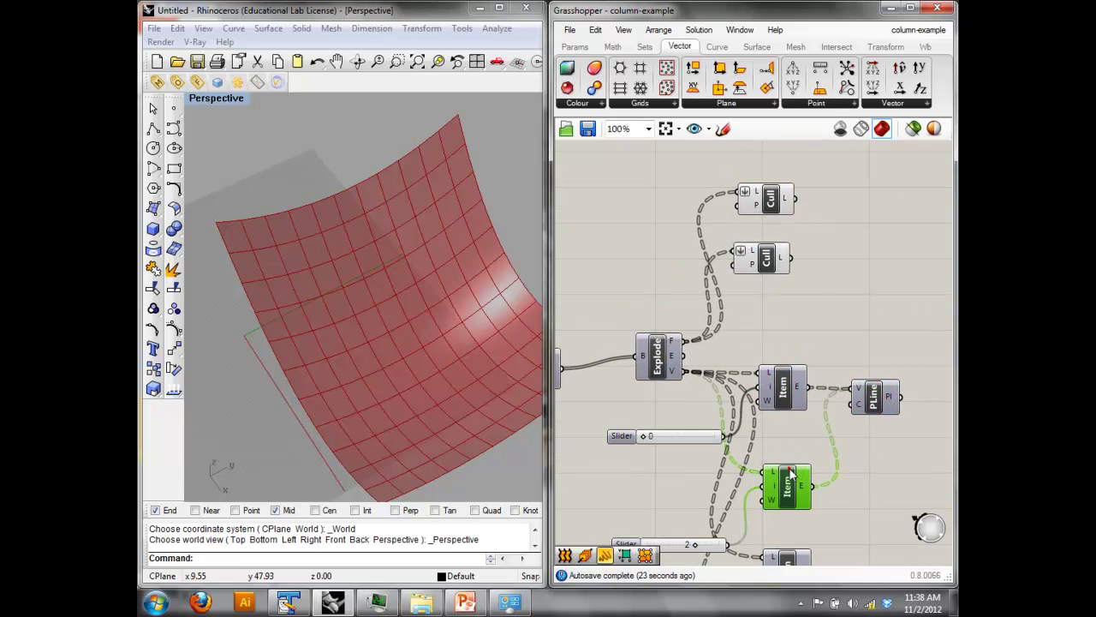
pyautogui.rightClick(769, 370)
pyautogui.moveTo(776, 356)
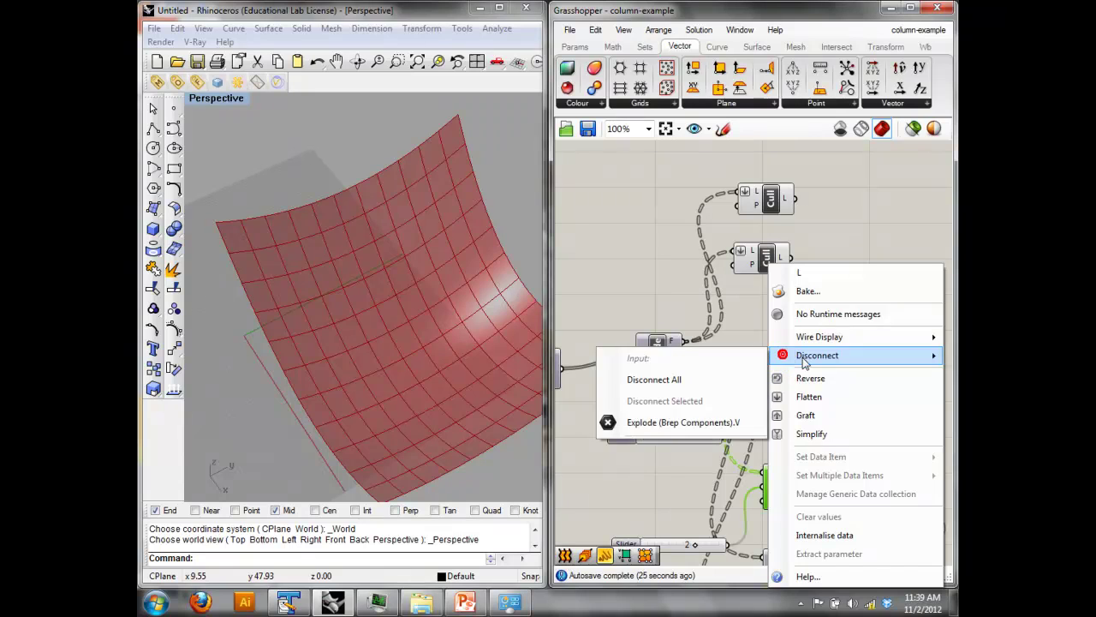
pyautogui.click(759, 386)
pyautogui.rightClick(776, 477)
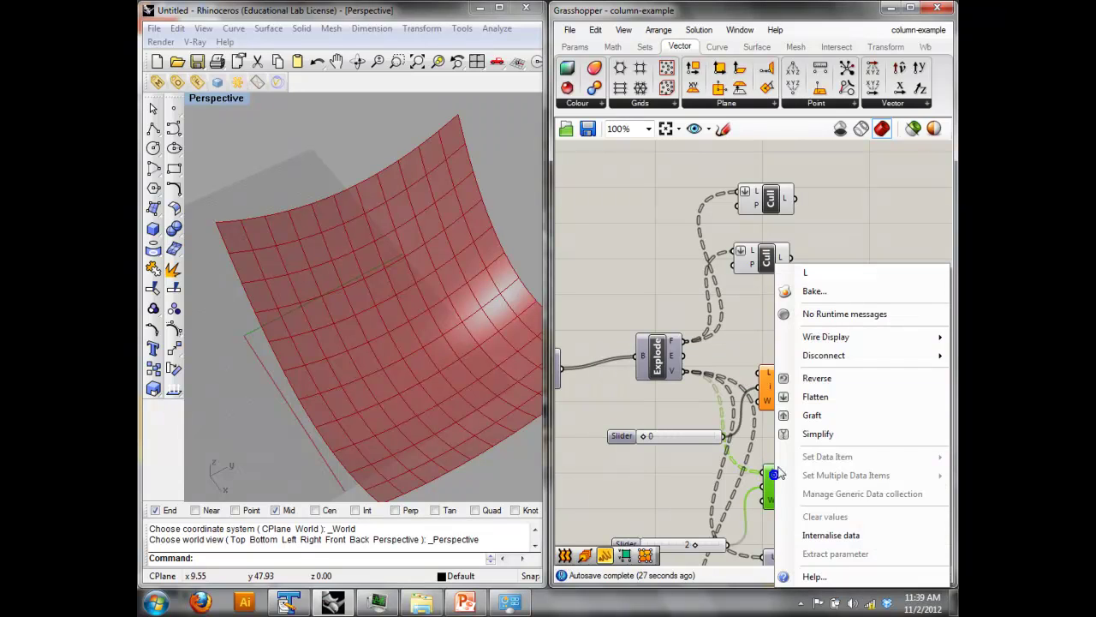
pyautogui.moveTo(829, 358)
pyautogui.click(752, 380)
# Move the two disconnected Item components together with the PLine up beside the two Cull components.
pyautogui.moveTo(858, 450); pyautogui.dragTo(833, 404, button='right')
pyautogui.keyDown('shift'); pyautogui.click(746, 366); pyautogui.keyUp('shift')
pyautogui.keyDown('shift'); pyautogui.click(835, 372); pyautogui.keyUp('shift')
pyautogui.scroll(-2, 835, 374)
pyautogui.moveTo(818, 387); pyautogui.dragTo(926, 278)
pyautogui.click(747, 249)
pyautogui.scroll(2, 775, 253)
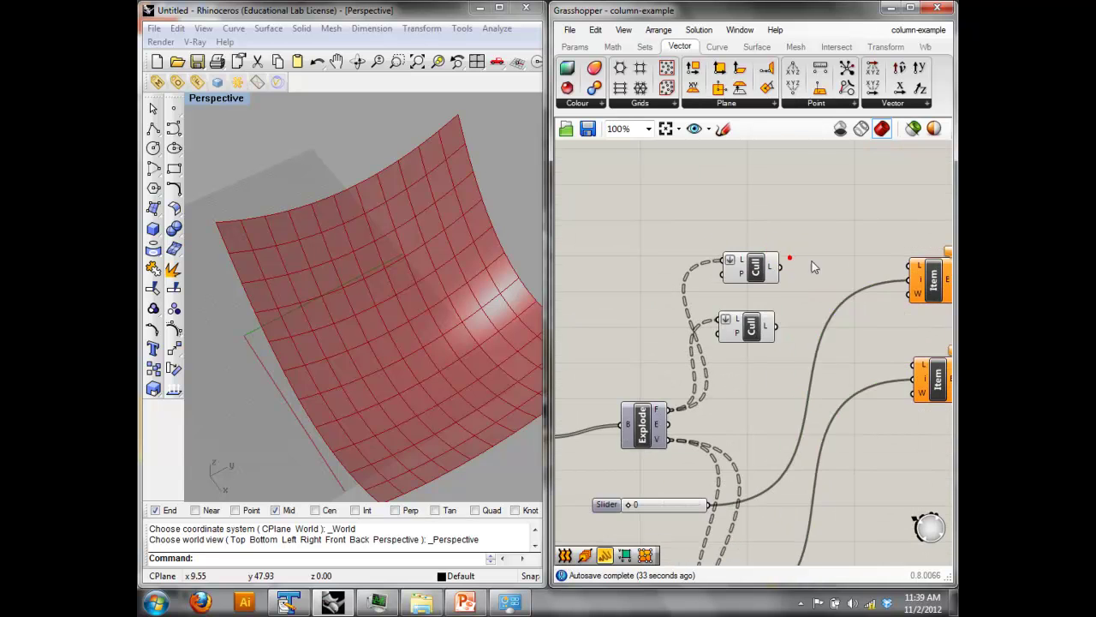
# Try wiring the upper Cull's L output directly into the L inputs of both Item components.
pyautogui.moveTo(801, 261); pyautogui.dragTo(670, 274, button='right')
pyautogui.moveTo(718, 283); pyautogui.dragTo(770, 278)
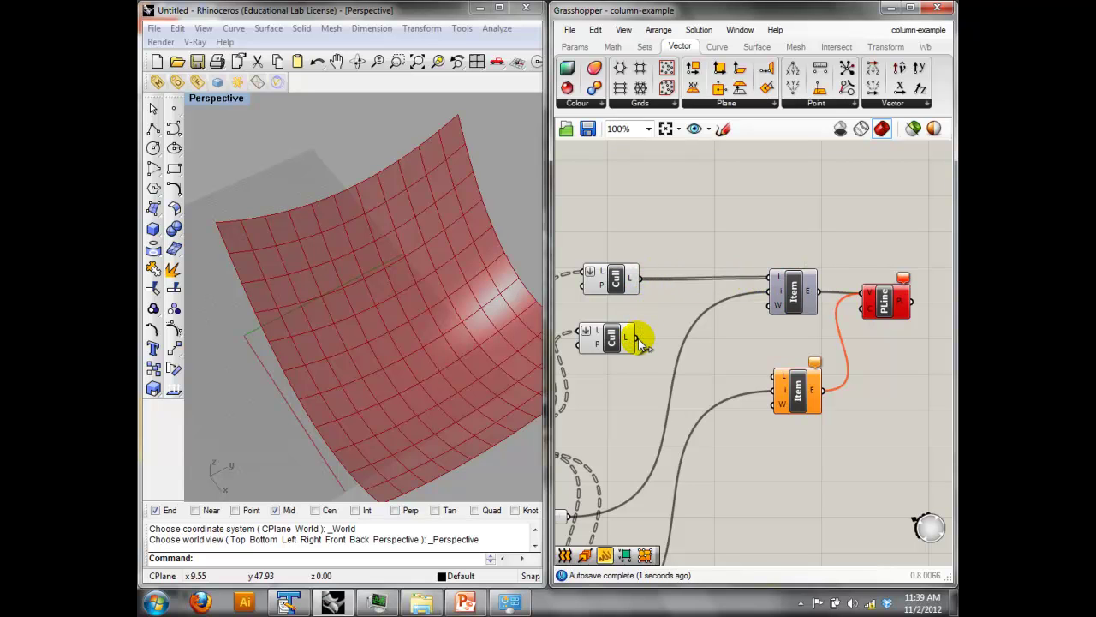
pyautogui.moveTo(672, 347); pyautogui.dragTo(709, 355)
pyautogui.moveTo(634, 277); pyautogui.dragTo(774, 377)
pyautogui.click(796, 289)
pyautogui.moveTo(850, 341); pyautogui.dragTo(857, 328, button='right')
# Add a Brep Components component fed by the upper Cull's L output and wire its V output into both Items' L inputs.
pyautogui.doubleClick(726, 226)
pyautogui.write('brep')
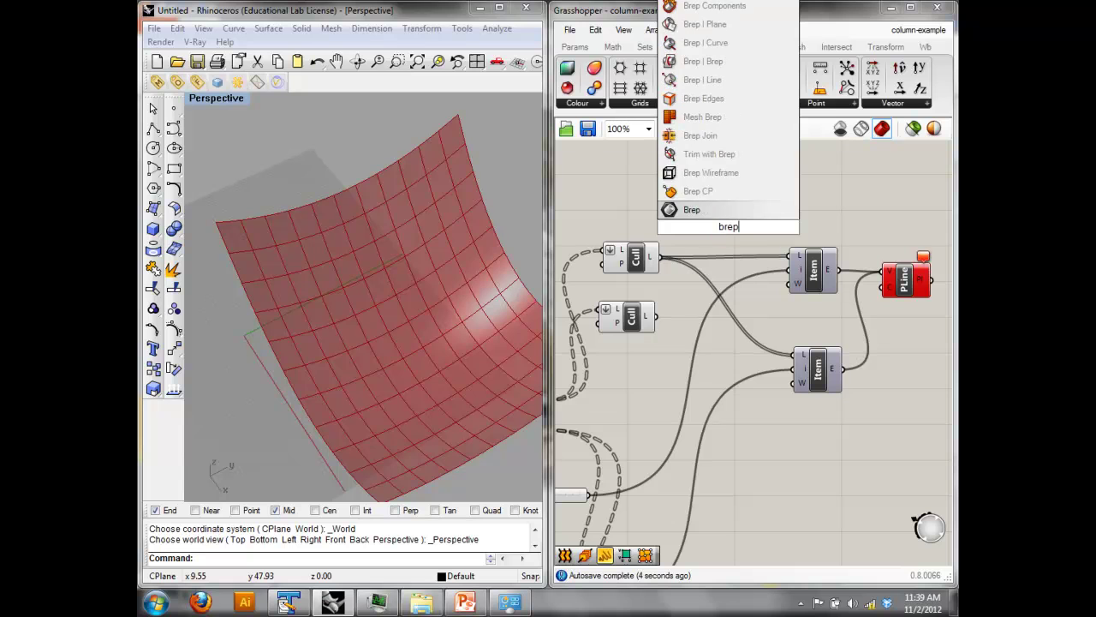
pyautogui.click(711, 6)
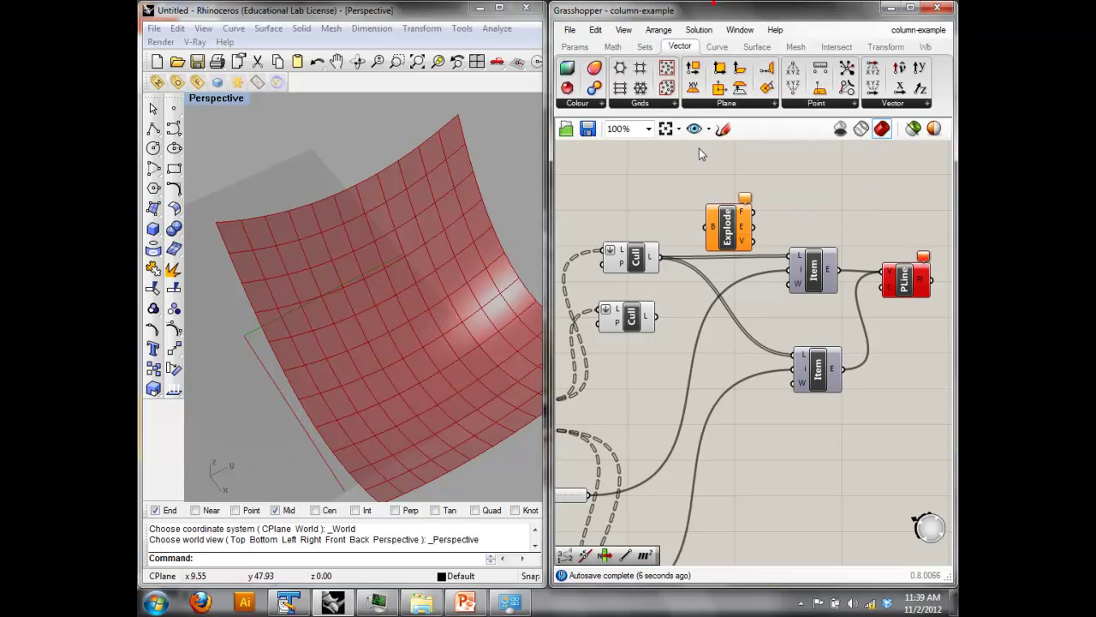
pyautogui.click(636, 256)
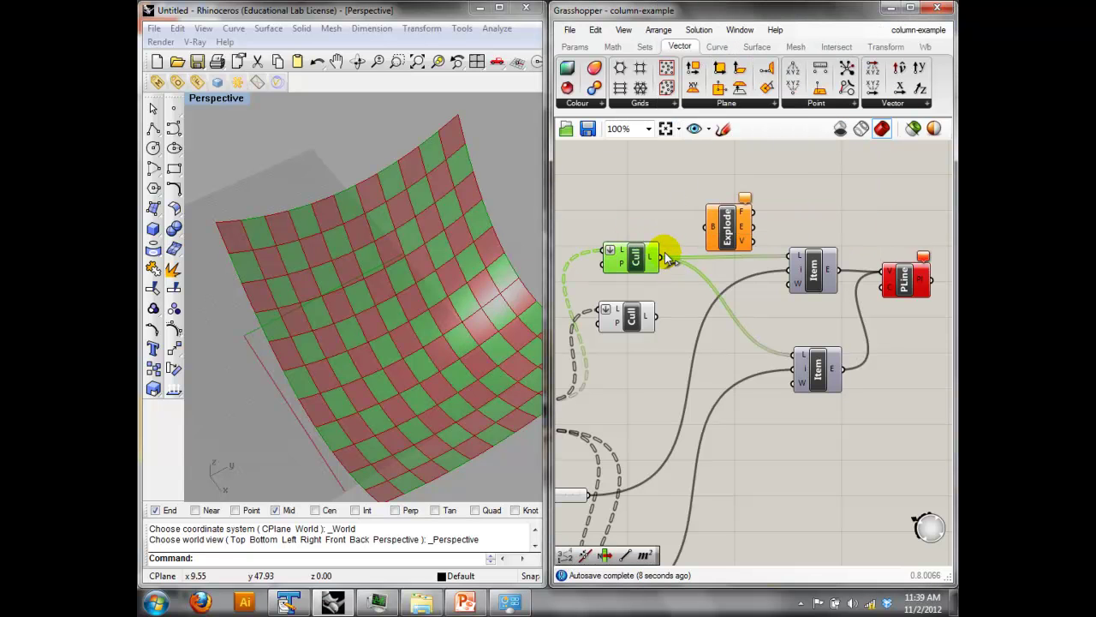
pyautogui.moveTo(664, 258); pyautogui.dragTo(797, 355)
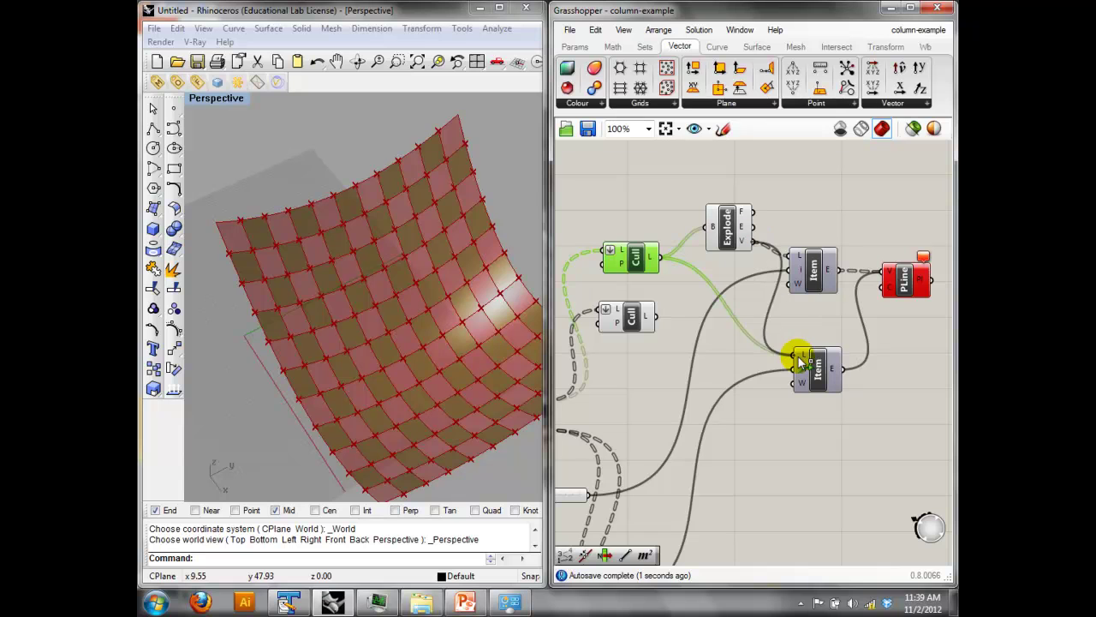
pyautogui.click(876, 313)
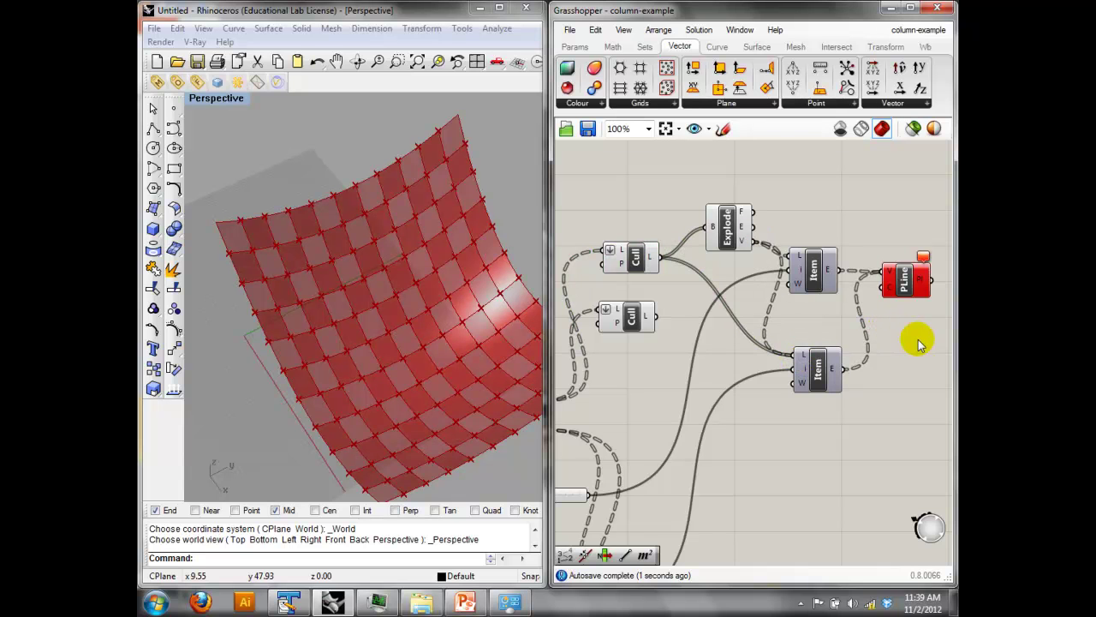
# Disconnect the upper Cull's direct wire from the lower Item's L input.
pyautogui.moveTo(821, 362); pyautogui.dragTo(830, 364)
pyautogui.moveTo(745, 242)
pyautogui.moveTo(897, 274); pyautogui.dragTo(910, 291)
pyautogui.rightClick(814, 358)
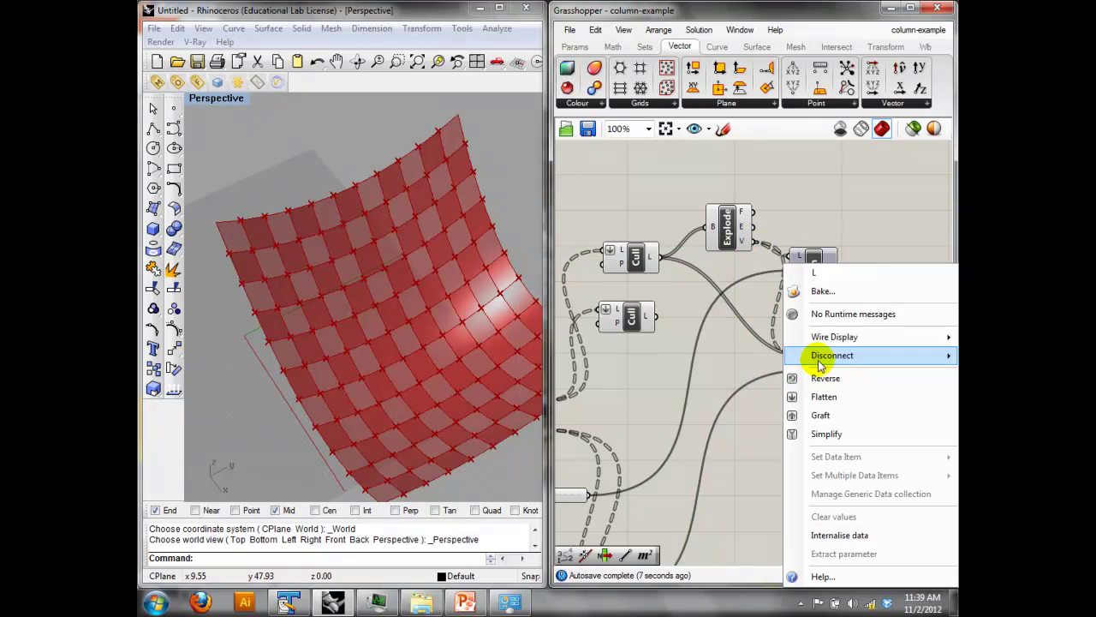
pyautogui.moveTo(815, 357)
pyautogui.click(707, 423)
# Line up the Item components and place their two index sliders, 0 and 2, right beside them.
pyautogui.moveTo(820, 273); pyautogui.dragTo(836, 274)
pyautogui.moveTo(707, 348); pyautogui.dragTo(804, 309, button='right')
pyautogui.moveTo(682, 393); pyautogui.dragTo(873, 234)
pyautogui.moveTo(845, 298); pyautogui.dragTo(828, 306, button='right')
pyautogui.moveTo(680, 504); pyautogui.dragTo(842, 311)
pyautogui.moveTo(946, 257); pyautogui.dragTo(883, 308, button='right')
# Connect the new Explode's V output to the lower Item's L input and turn on the PLine's preview.
pyautogui.moveTo(738, 231); pyautogui.dragTo(784, 346)
pyautogui.click(906, 286)
pyautogui.rightClick(906, 286)
pyautogui.click(886, 313)
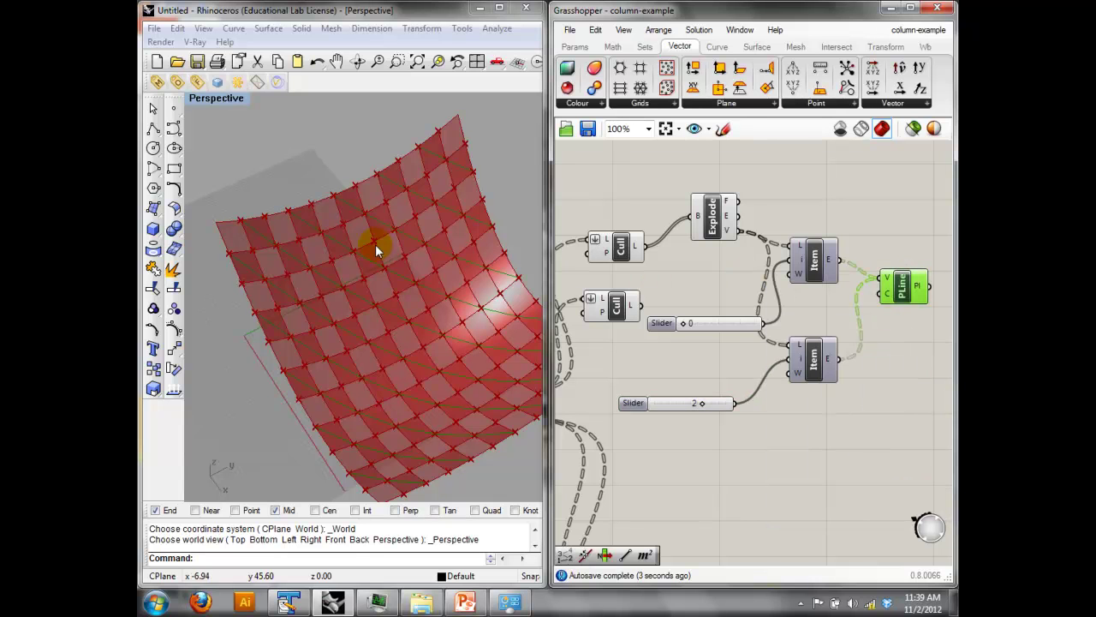
pyautogui.click(504, 162)
pyautogui.click(360, 144)
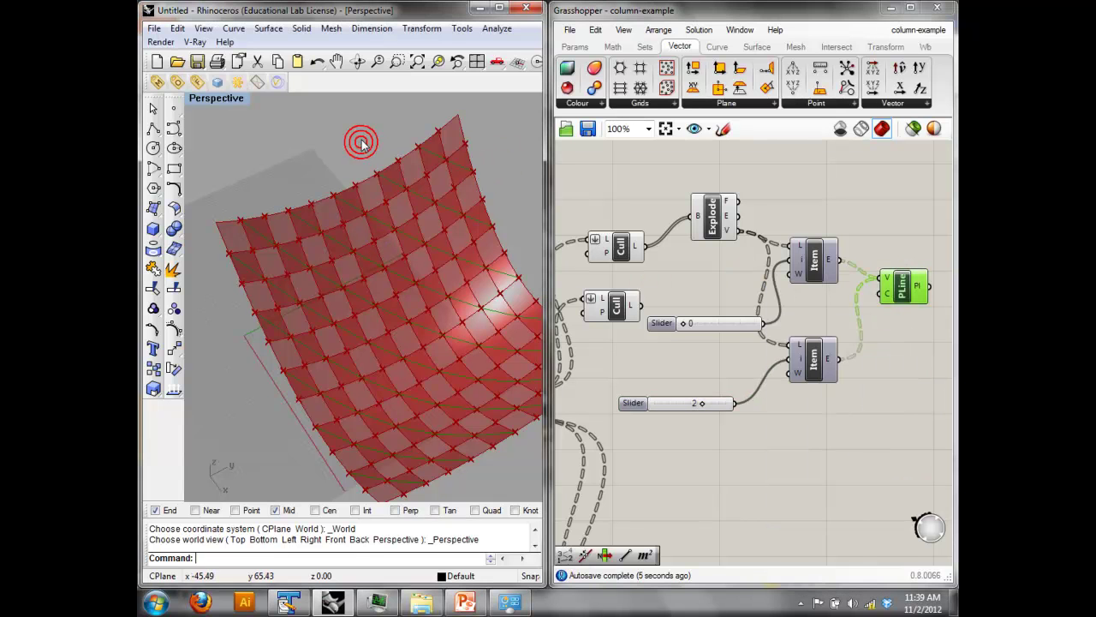
pyautogui.moveTo(432, 244); pyautogui.dragTo(389, 247, button='right')
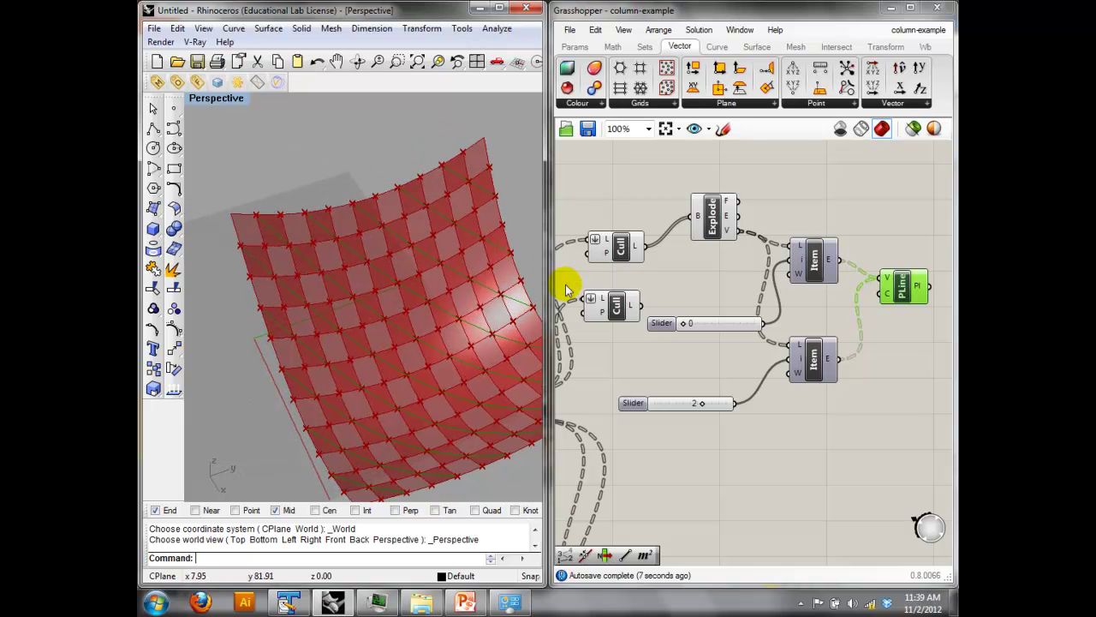
# Duplicate the new Explode, both Items, their sliders and the PLine, placing the copy directly below the original group.
pyautogui.scroll(-2, 808, 220)
pyautogui.moveTo(893, 375); pyautogui.dragTo(761, 188)
pyautogui.moveTo(761, 196); pyautogui.dragTo(732, 233, button='right')
pyautogui.moveTo(742, 224); pyautogui.dragTo(821, 401)
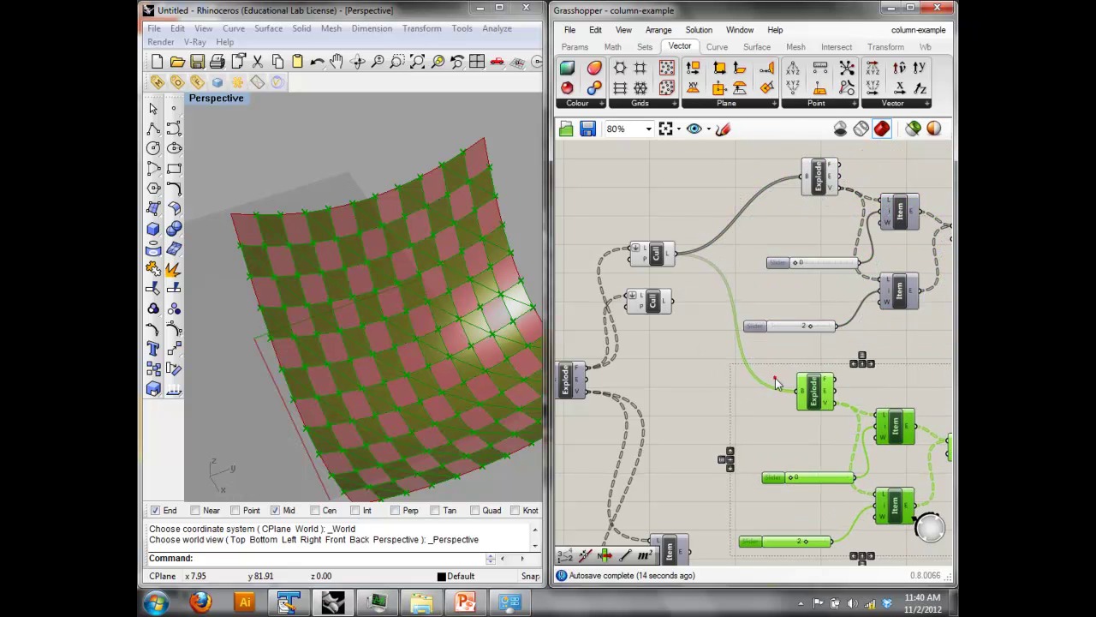
# Feed the copied Explode's B input from the lower Cull's L output in place of the upper Cull's.
pyautogui.click(775, 377)
pyautogui.moveTo(672, 303); pyautogui.dragTo(674, 307)
pyautogui.moveTo(781, 381); pyautogui.dragTo(789, 385)
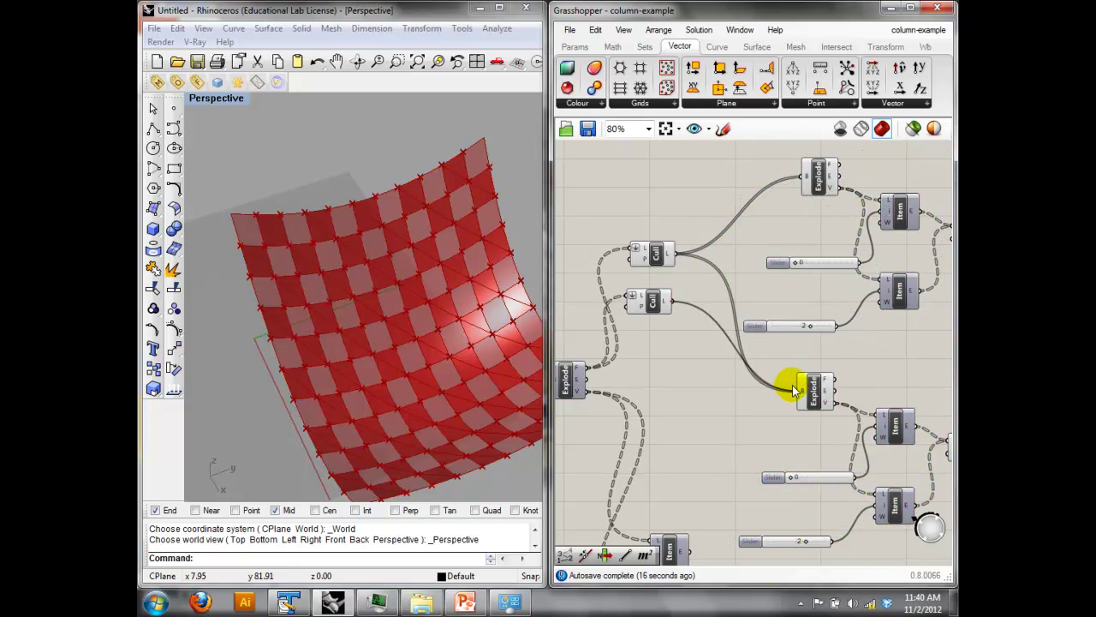
# Set the copied group's index sliders to 1 and 3 to draw the opposite diagonals.
pyautogui.moveTo(844, 457); pyautogui.dragTo(777, 396, button='right')
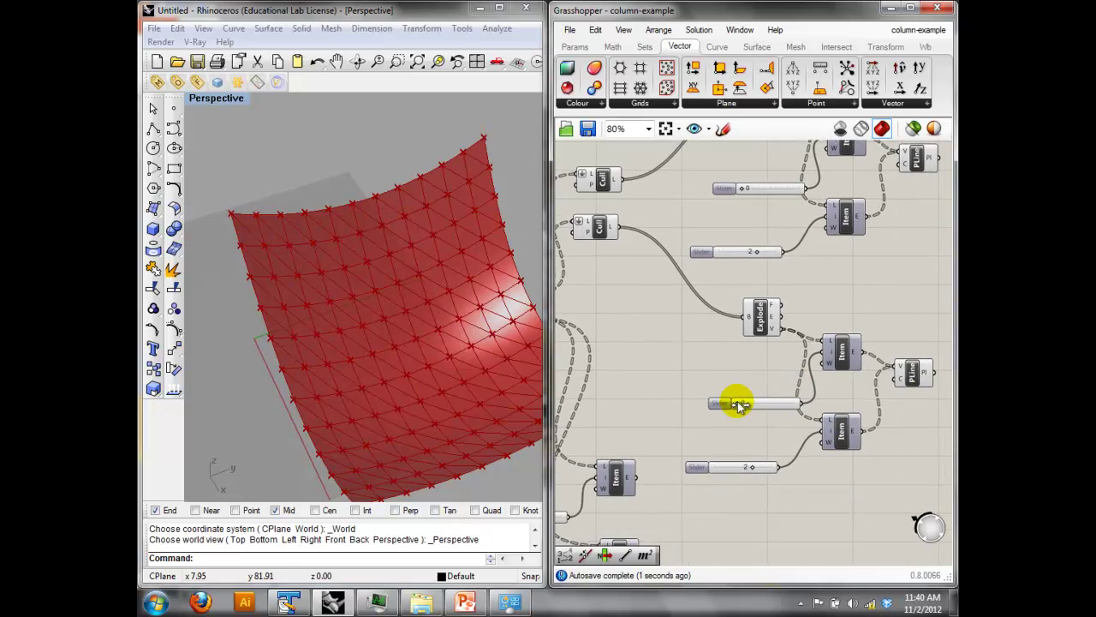
pyautogui.moveTo(747, 406); pyautogui.dragTo(759, 406)
pyautogui.click(757, 468)
pyautogui.moveTo(759, 470); pyautogui.dragTo(765, 469)
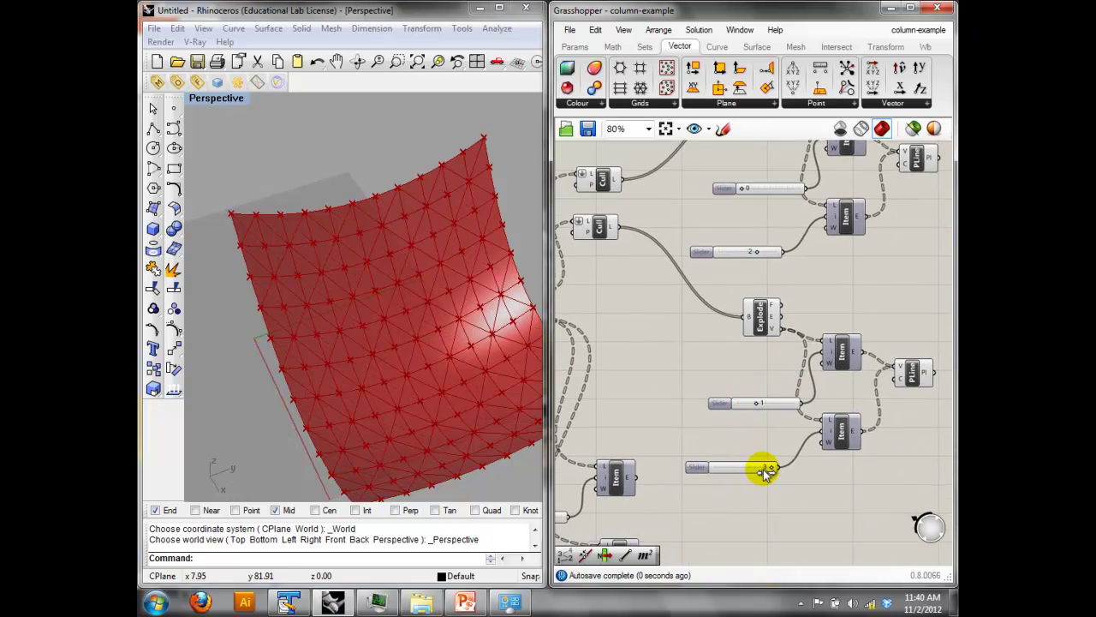
pyautogui.click(358, 131)
pyautogui.moveTo(397, 295); pyautogui.dragTo(485, 317, button='right')
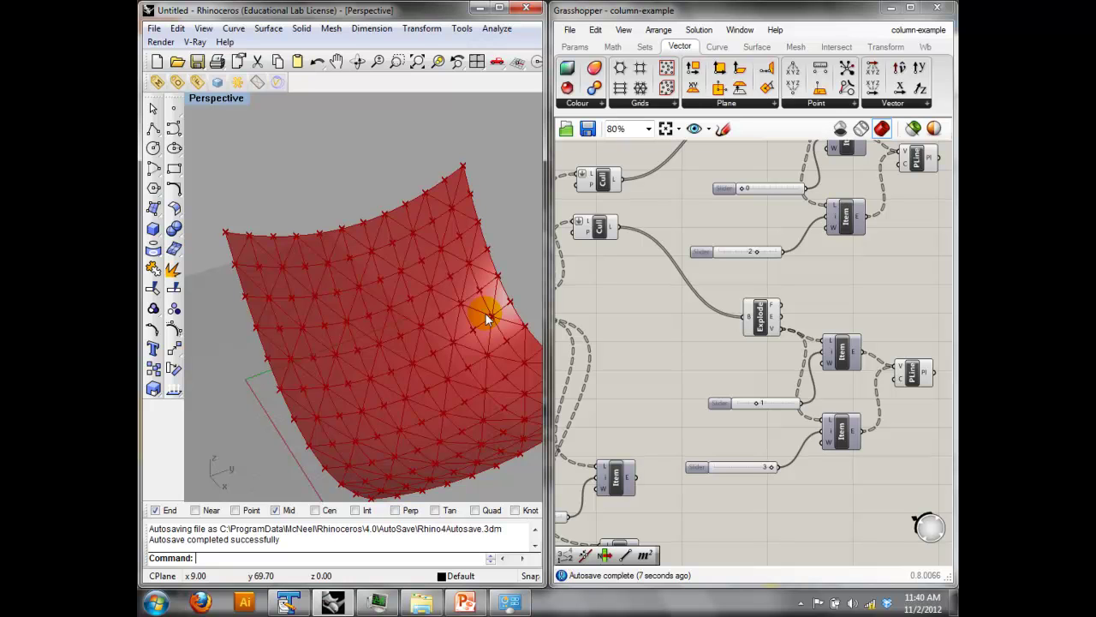
pyautogui.moveTo(485, 316); pyautogui.dragTo(428, 392, button='right')
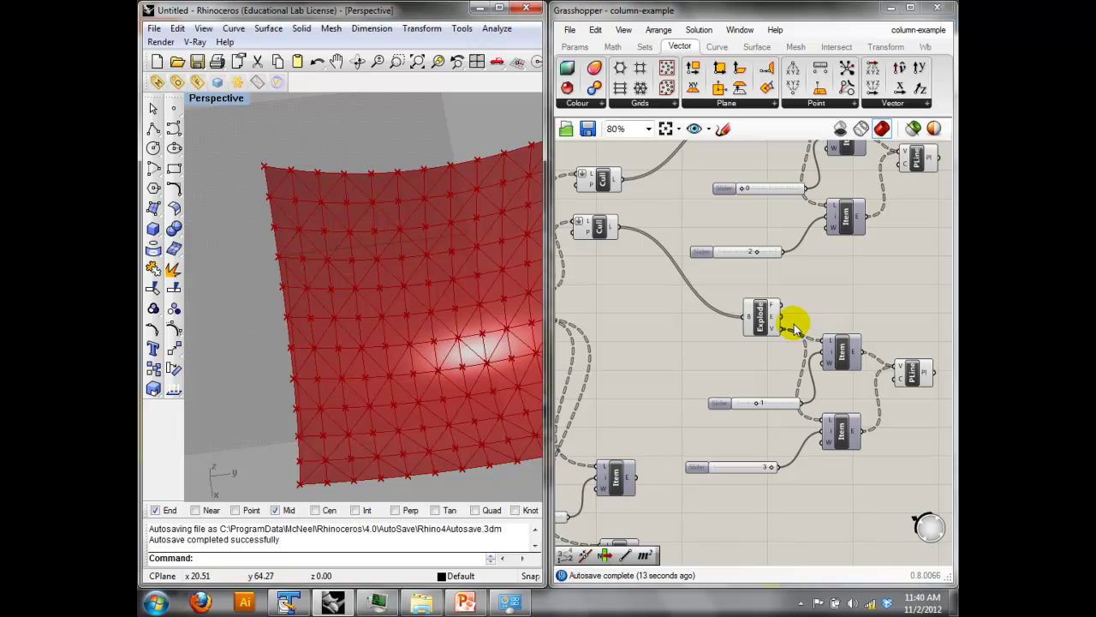
# Turn off the preview of both Explode components that follow the Cull components.
pyautogui.rightClick(763, 319)
pyautogui.click(737, 326)
pyautogui.moveTo(711, 184); pyautogui.dragTo(734, 298, button='right')
pyautogui.click(789, 235)
pyautogui.rightClick(729, 163)
pyautogui.click(759, 194)
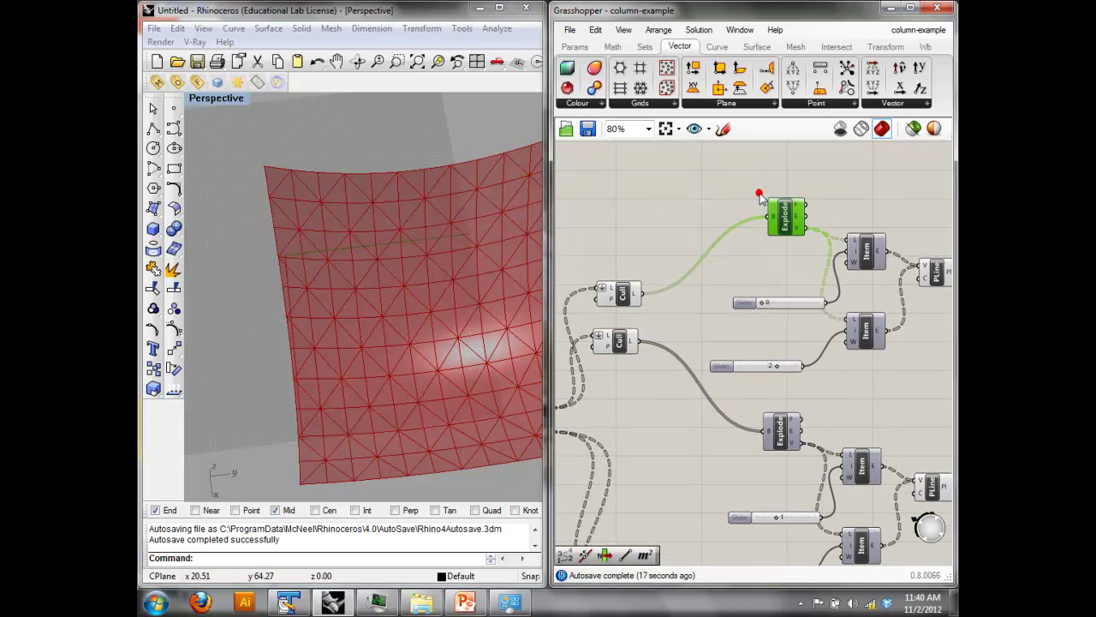
# Examine the combined diagonal pattern on the surface and highlight the output of each of the two PLine components.
pyautogui.moveTo(419, 331); pyautogui.dragTo(385, 298, button='right')
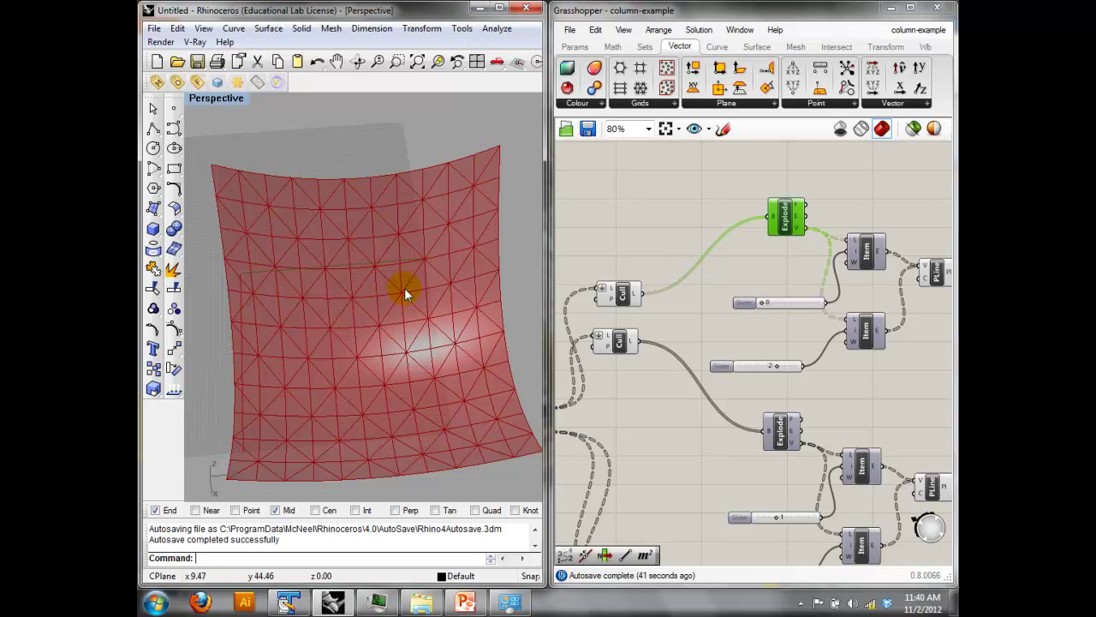
pyautogui.moveTo(442, 269)
pyautogui.mouseDown(button='right')
pyautogui.moveTo(531, 221)
pyautogui.moveTo(183, 209)
pyautogui.mouseUp(button='right')
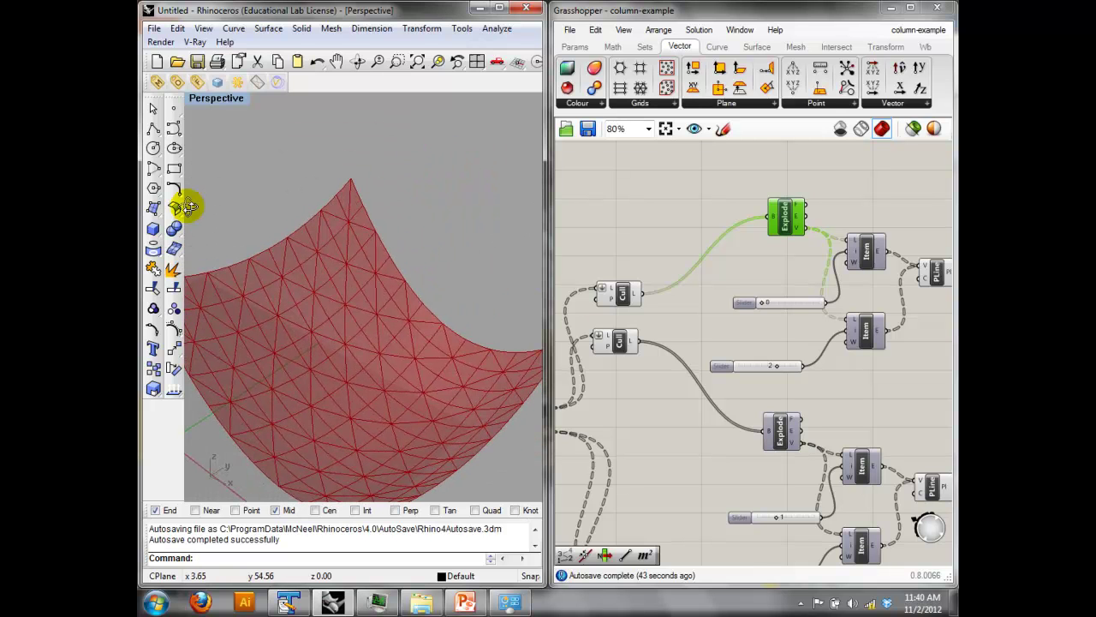
pyautogui.moveTo(754, 229); pyautogui.dragTo(720, 204, button='right')
pyautogui.moveTo(911, 311); pyautogui.dragTo(816, 252, button='right')
pyautogui.click(805, 189)
pyautogui.click(811, 406)
pyautogui.click(832, 334)
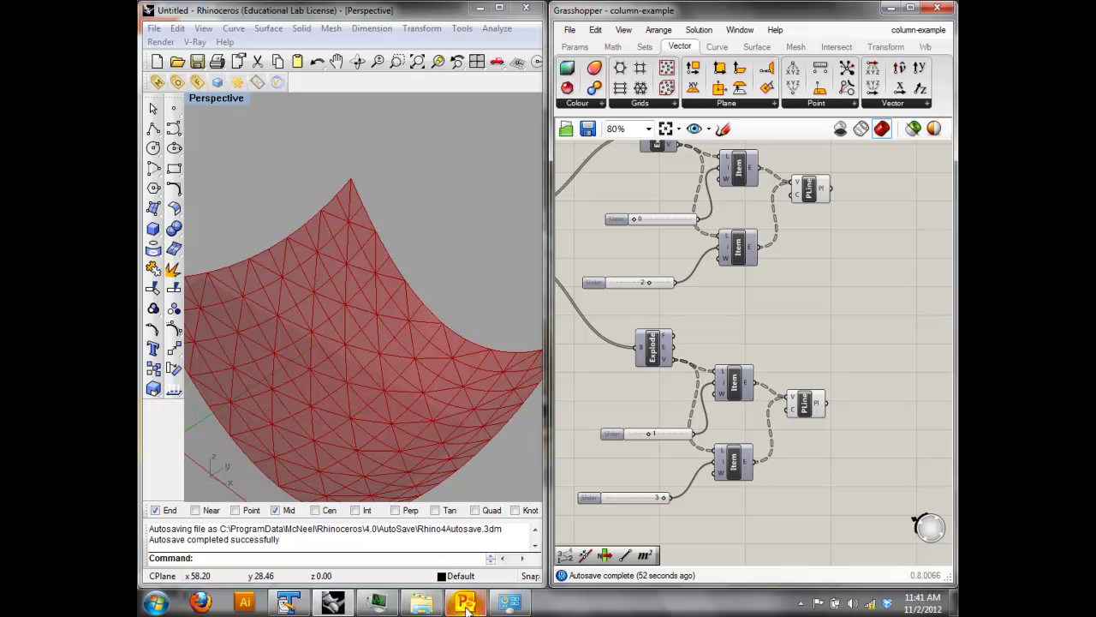
# Save the Grasshopper definition under the new name column-example-a.
pyautogui.click(568, 30)
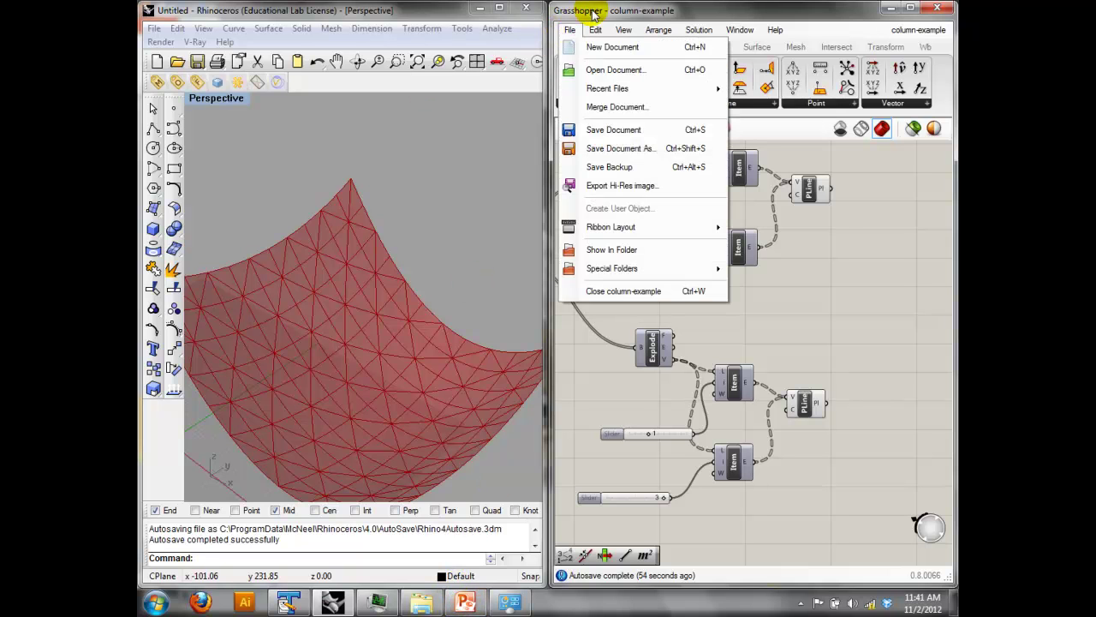
pyautogui.click(576, 26)
pyautogui.click(572, 31)
pyautogui.click(605, 143)
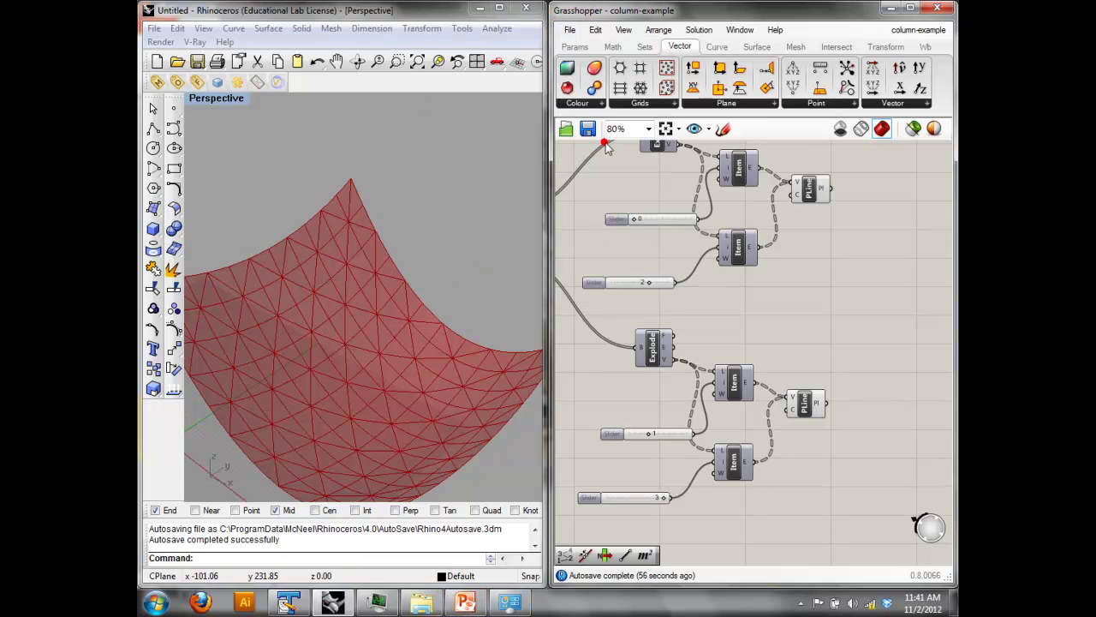
pyautogui.write('-a')
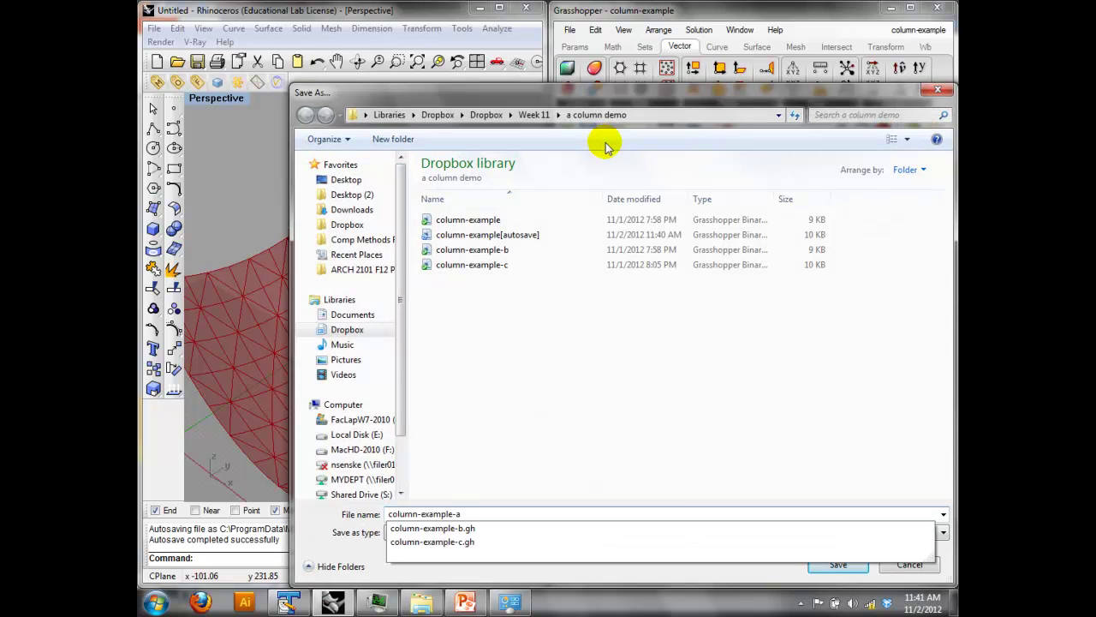
pyautogui.press('Return')
# Turn on the preview of the original Explode component that follows SubSrf.
pyautogui.scroll(-2, 806, 298)
pyautogui.moveTo(787, 287); pyautogui.dragTo(865, 225, button='right')
pyautogui.moveTo(677, 238); pyautogui.dragTo(719, 252, button='right')
pyautogui.click(718, 252)
pyautogui.scroll(3, 729, 277)
pyautogui.click(752, 304)
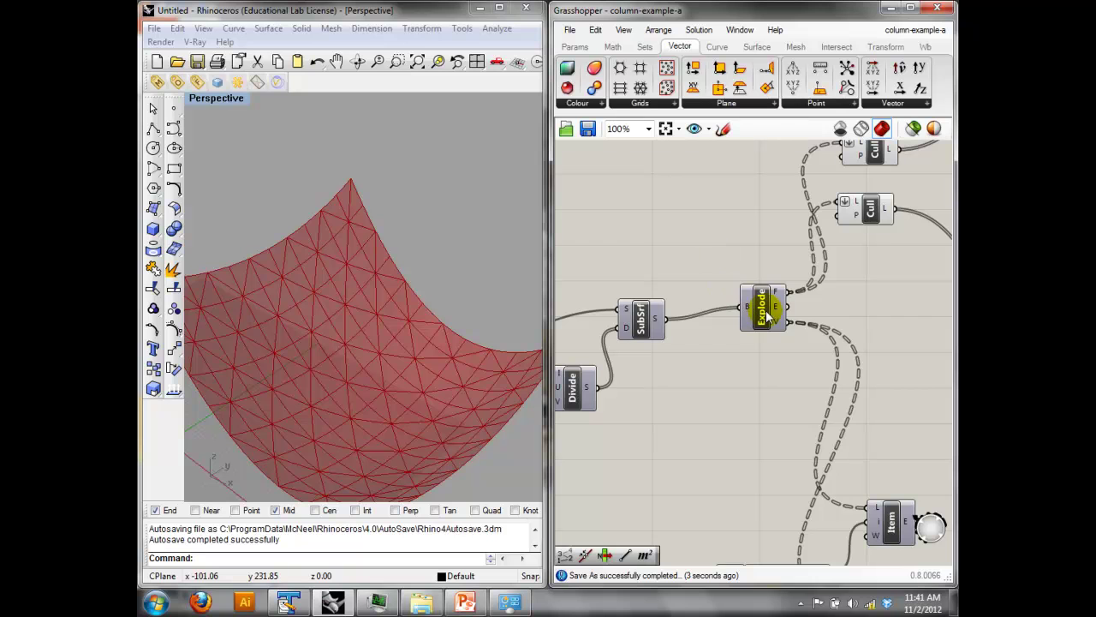
pyautogui.rightClick(748, 249)
pyautogui.click(758, 259)
pyautogui.moveTo(760, 306); pyautogui.dragTo(759, 295)
# Review the definition from the Cull branches through the Explode, Item and PLine components back to the original Explode's outputs.
pyautogui.moveTo(842, 300); pyautogui.dragTo(575, 378, button='right')
pyautogui.moveTo(700, 221)
pyautogui.moveTo(803, 231); pyautogui.dragTo(748, 274, button='right')
pyautogui.click(812, 190)
pyautogui.moveTo(815, 192); pyautogui.dragTo(806, 186)
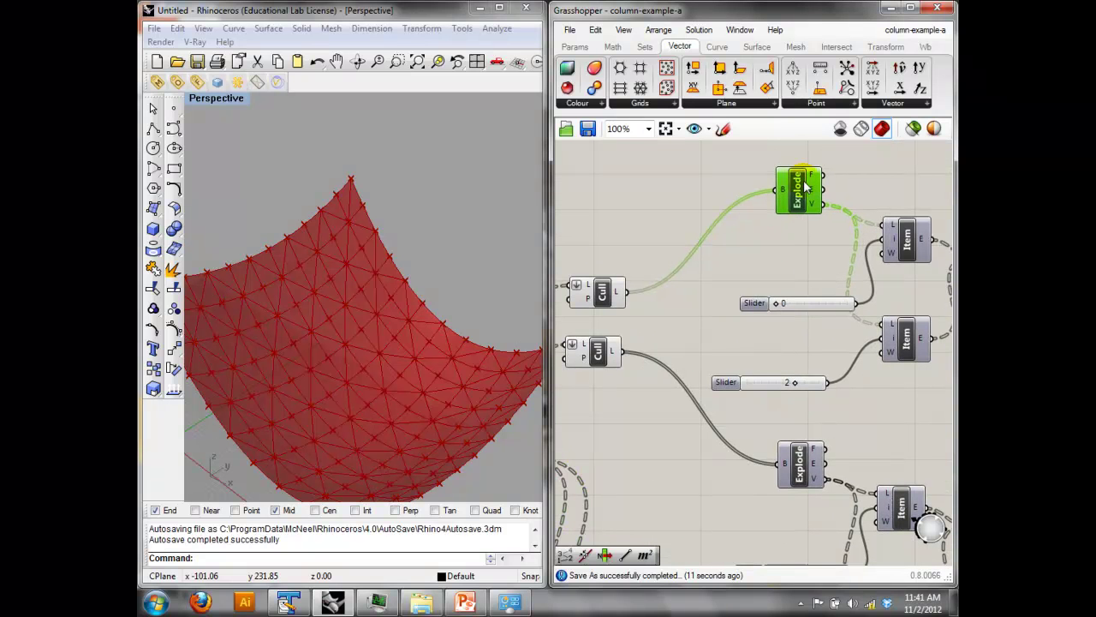
pyautogui.click(906, 240)
pyautogui.moveTo(906, 241); pyautogui.dragTo(818, 246, button='right')
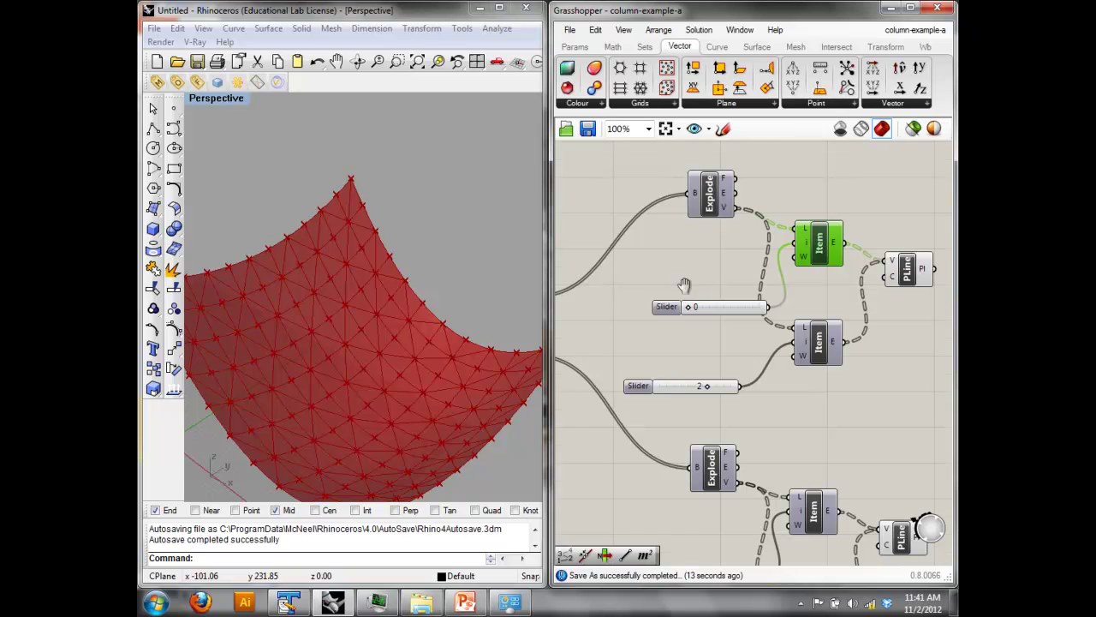
pyautogui.moveTo(685, 287); pyautogui.dragTo(732, 244, button='right')
pyautogui.scroll(-2, 728, 257)
pyautogui.scroll(3, 672, 404)
pyautogui.moveTo(671, 405); pyautogui.dragTo(817, 318, button='right')
pyautogui.click(594, 220)
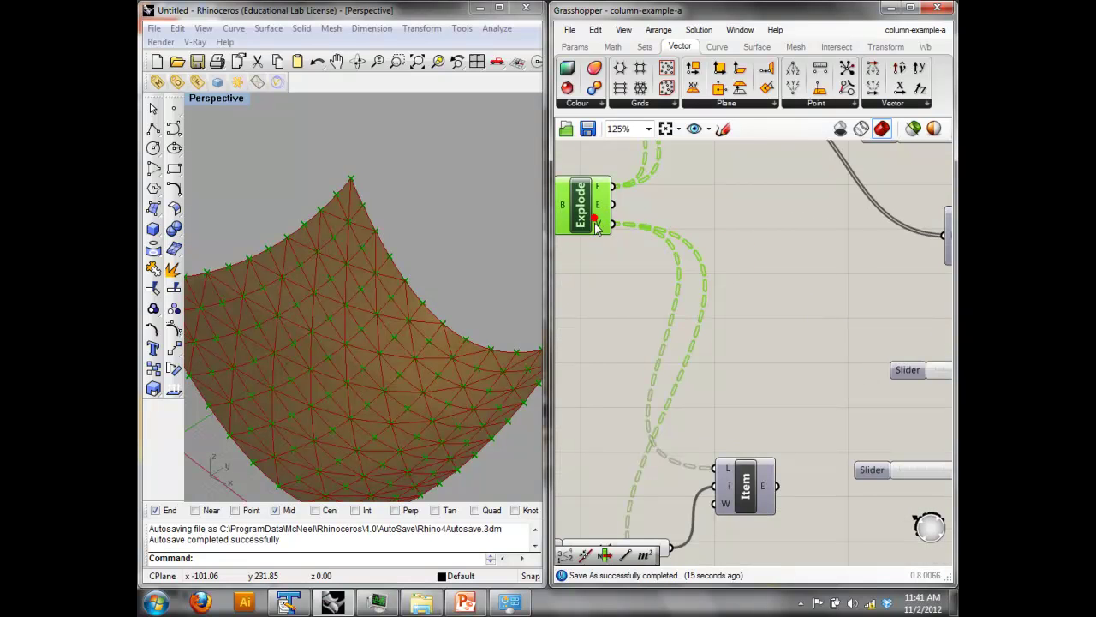
pyautogui.moveTo(597, 228)
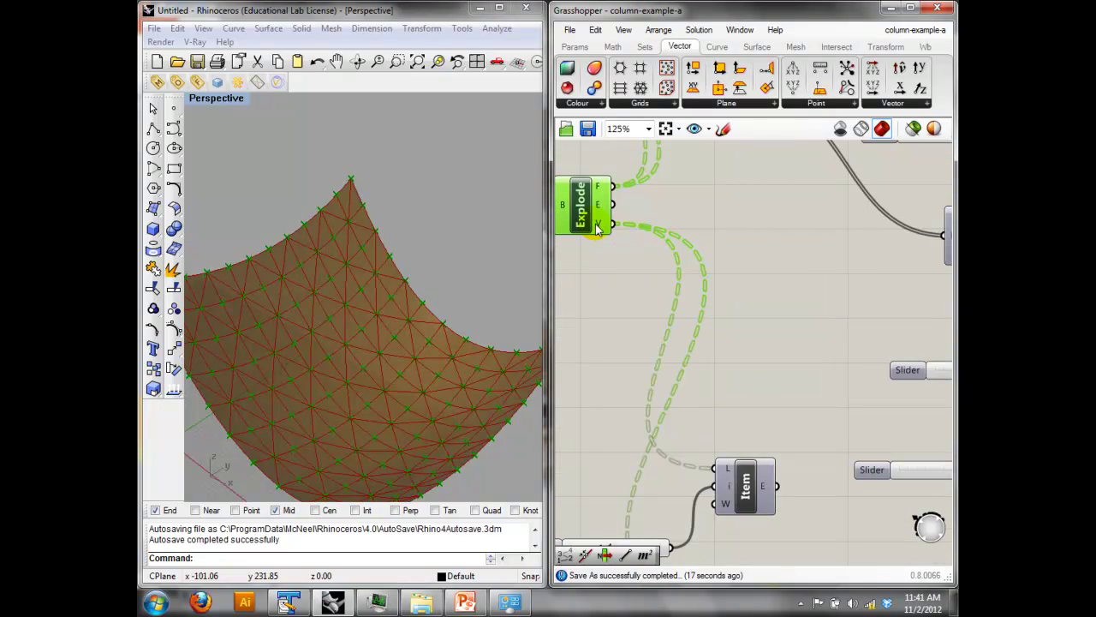
# Delete the two leftover Item components below the original Explode along with their sliders set to 1 and 3.
pyautogui.moveTo(603, 292); pyautogui.dragTo(689, 237, button='right')
pyautogui.scroll(-3, 690, 237)
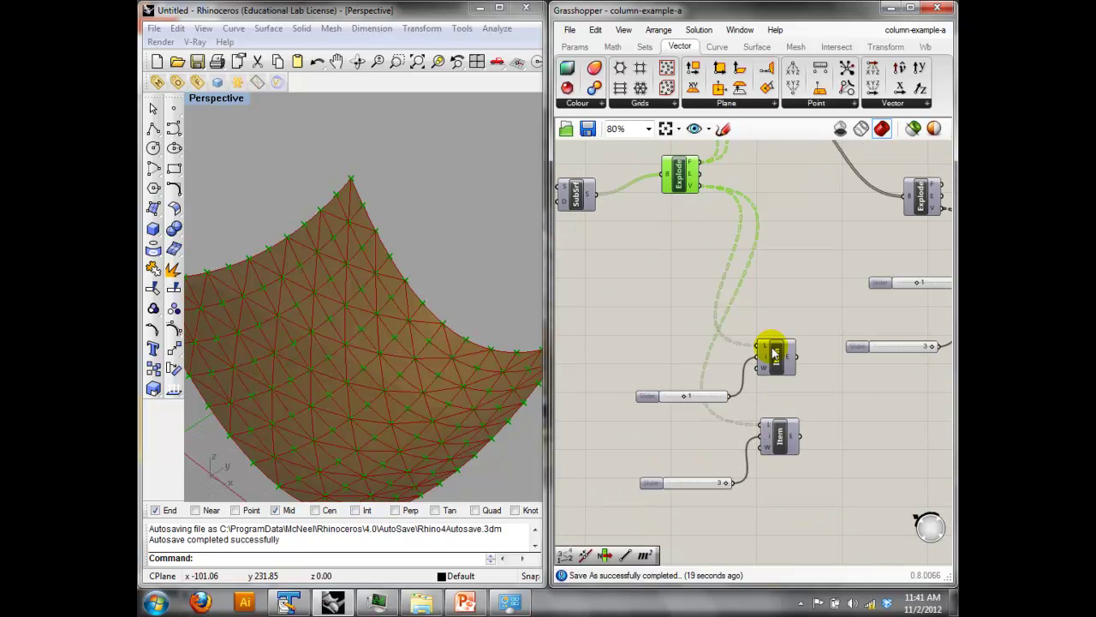
pyautogui.moveTo(793, 497); pyautogui.dragTo(676, 318)
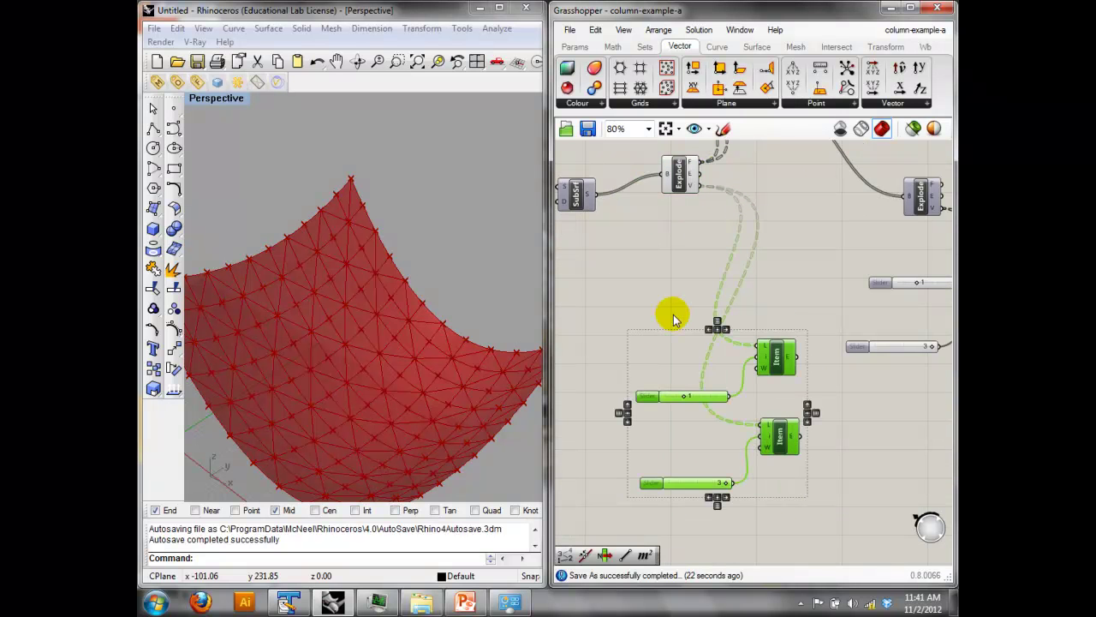
pyautogui.press('Delete')
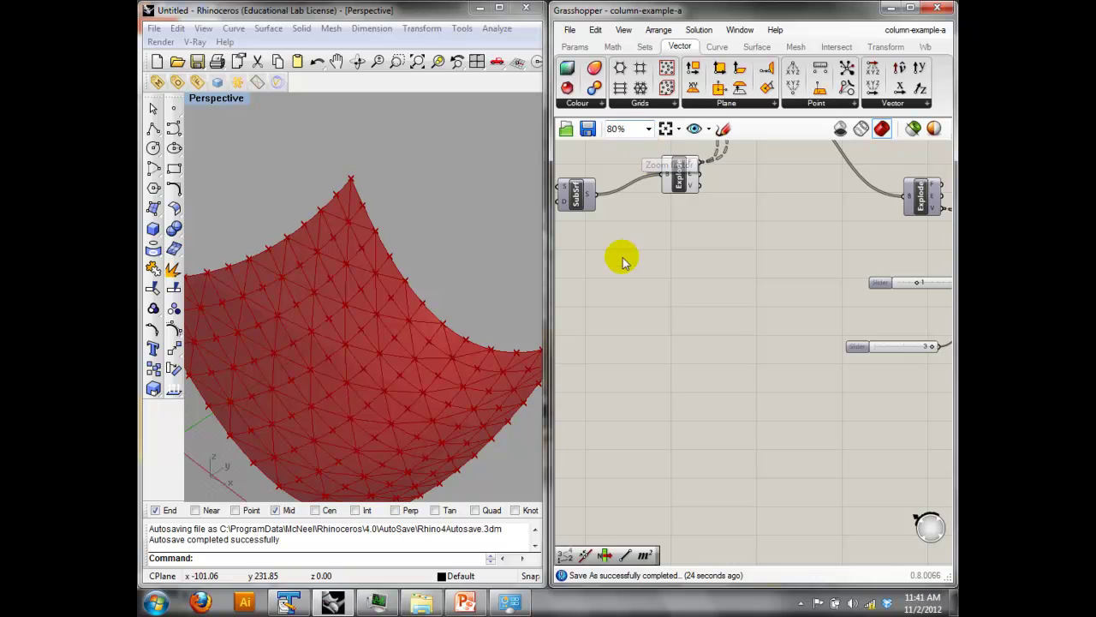
pyautogui.moveTo(625, 237); pyautogui.dragTo(690, 277, button='right')
pyautogui.click(570, 30)
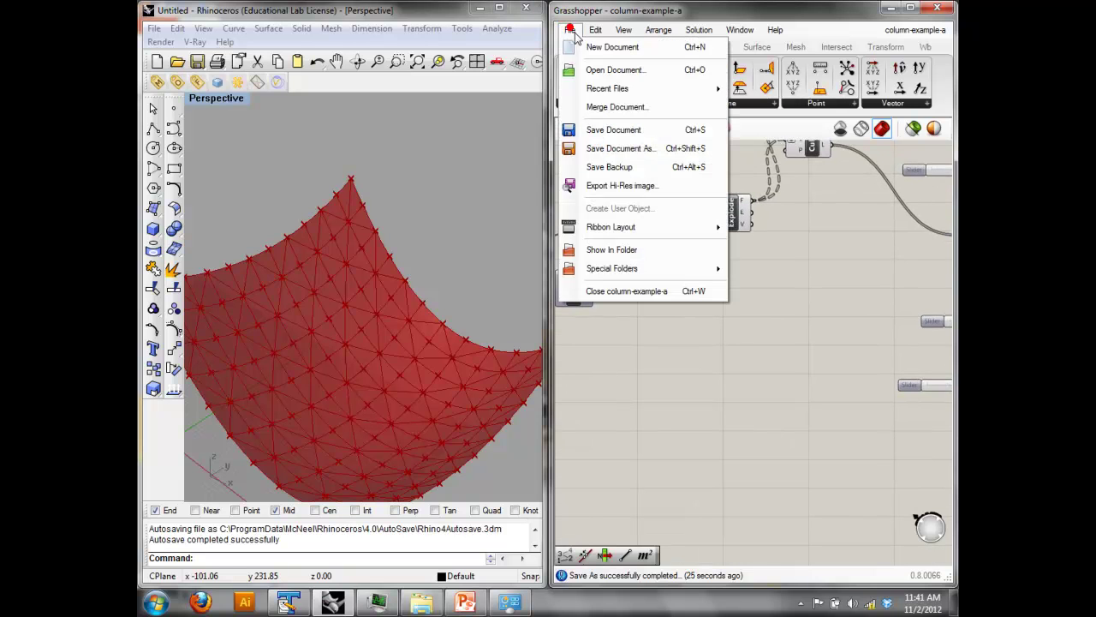
pyautogui.moveTo(604, 86)
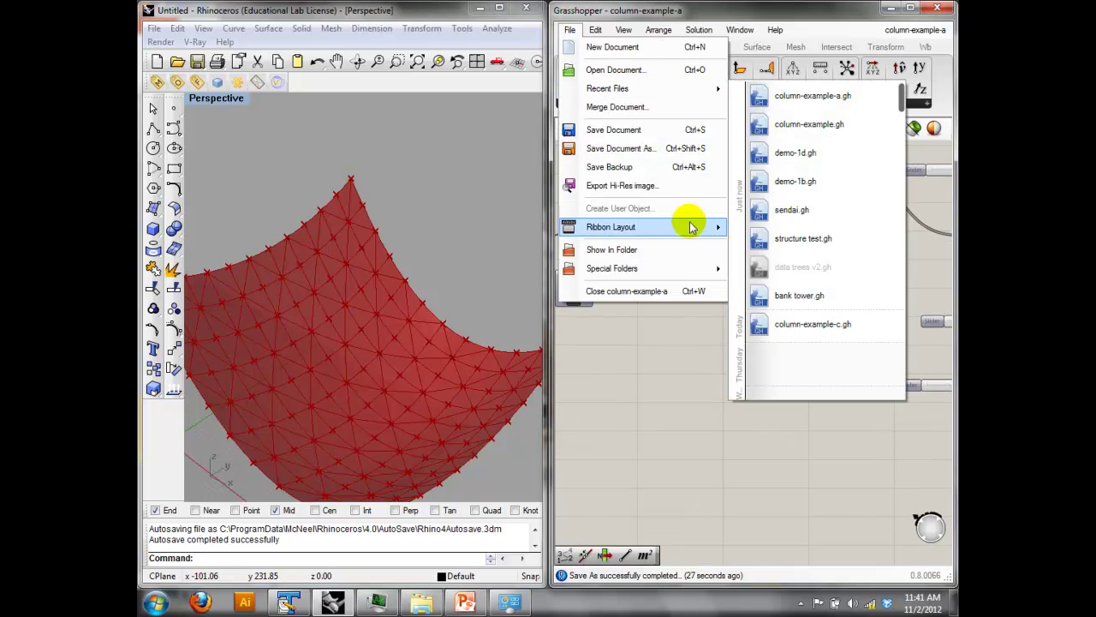
# Switch the Rhino viewport to the Top view.
pyautogui.click(432, 245)
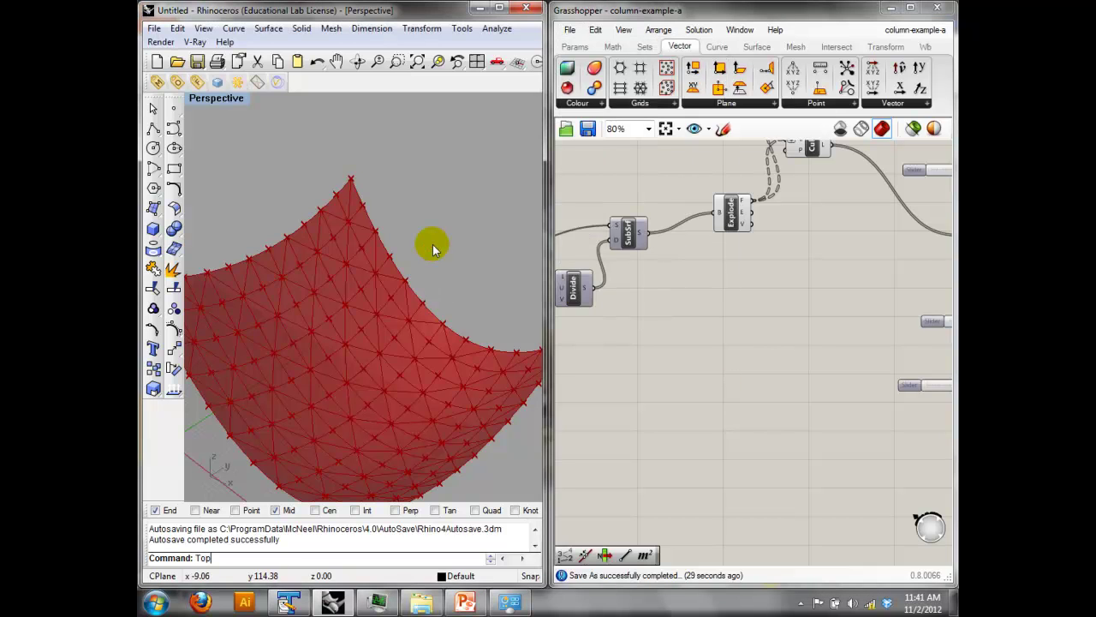
pyautogui.write('Top')
pyautogui.press('Return')
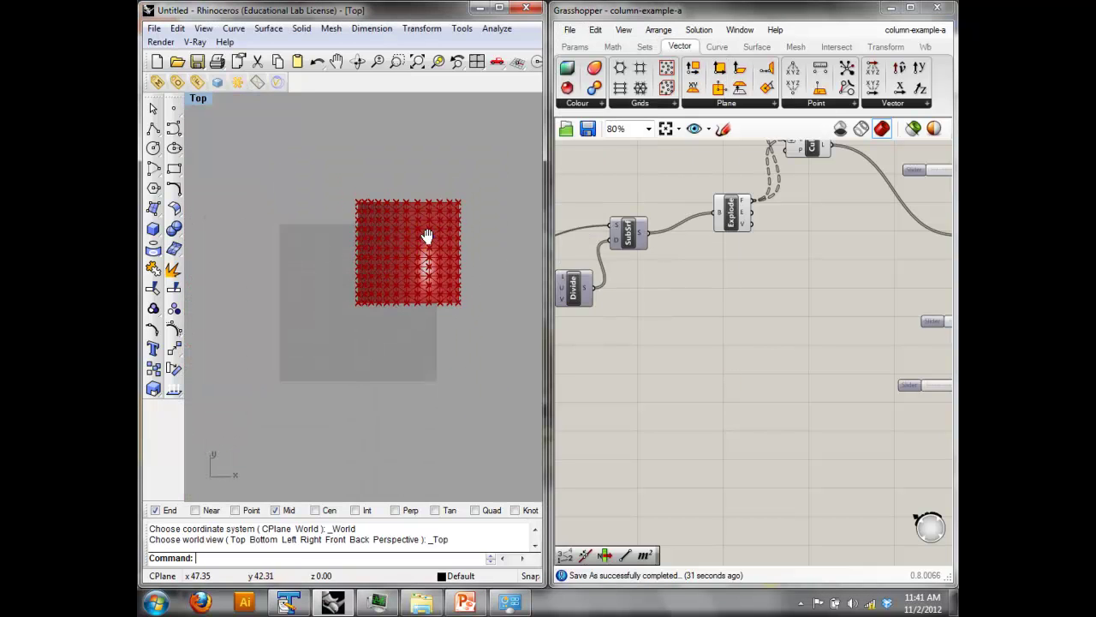
# Add a Surface parameter to the Grasshopper canvas and move it near the SrfGrid component.
pyautogui.click(636, 246)
pyautogui.scroll(-5, 710, 289)
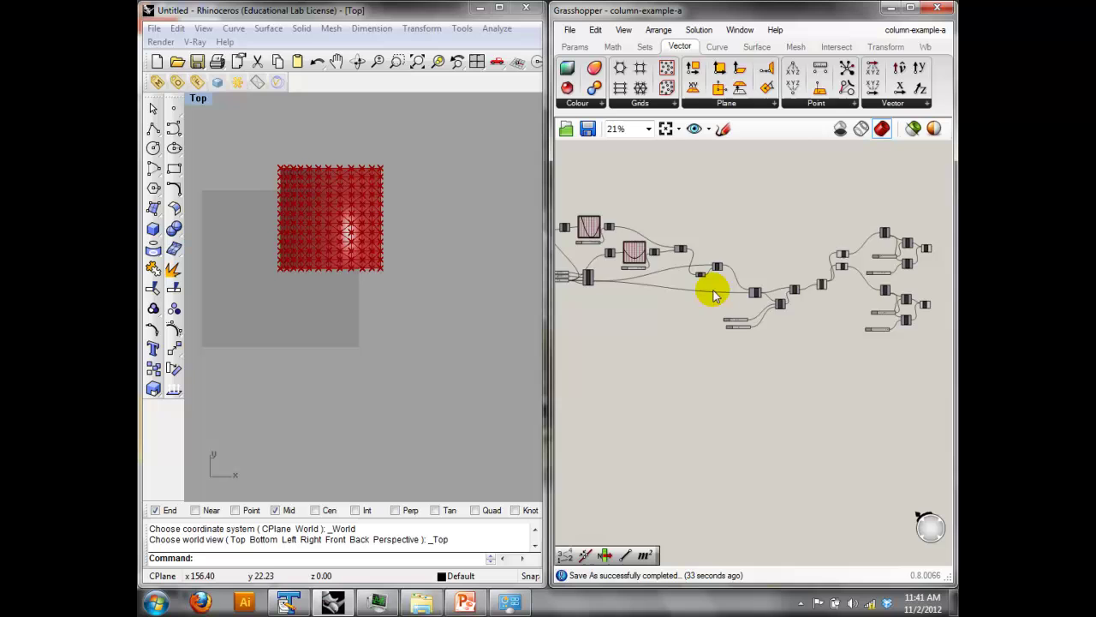
pyautogui.doubleClick(700, 336)
pyautogui.write('surf')
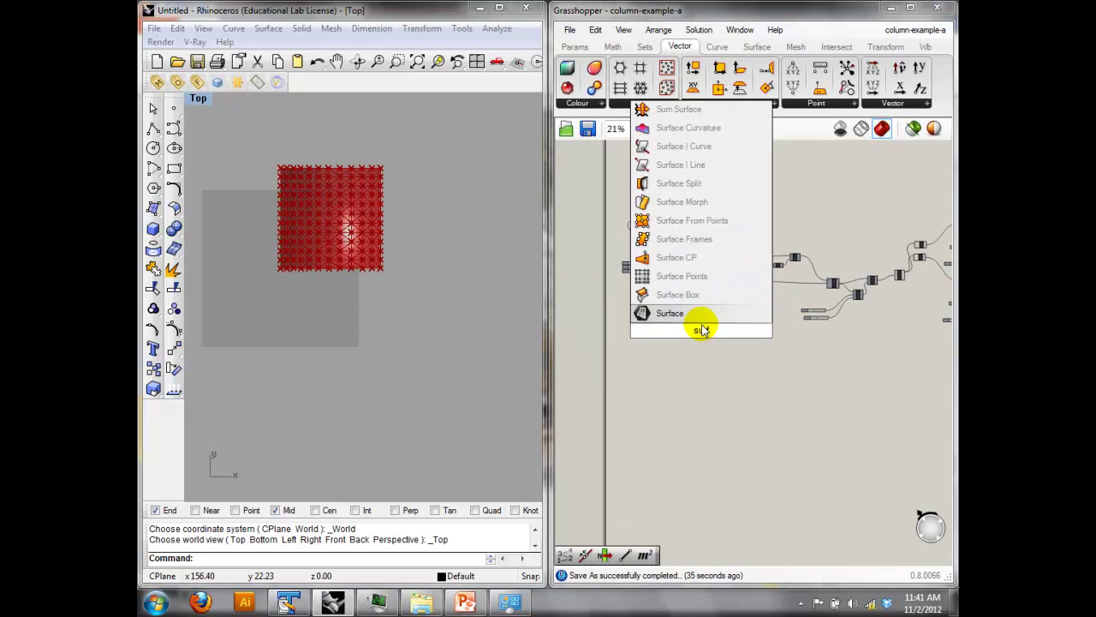
pyautogui.press('Return')
pyautogui.scroll(3, 822, 354)
pyautogui.moveTo(589, 311); pyautogui.dragTo(822, 209)
# Place the Surface parameter above SrfGrid and wire it to Divide's I input and SubSrf's S input in place of SrfGrid.
pyautogui.scroll(4, 843, 197)
pyautogui.moveTo(853, 194); pyautogui.dragTo(699, 257, button='right')
pyautogui.moveTo(629, 303); pyautogui.dragTo(727, 240)
pyautogui.moveTo(637, 293); pyautogui.dragTo(792, 351)
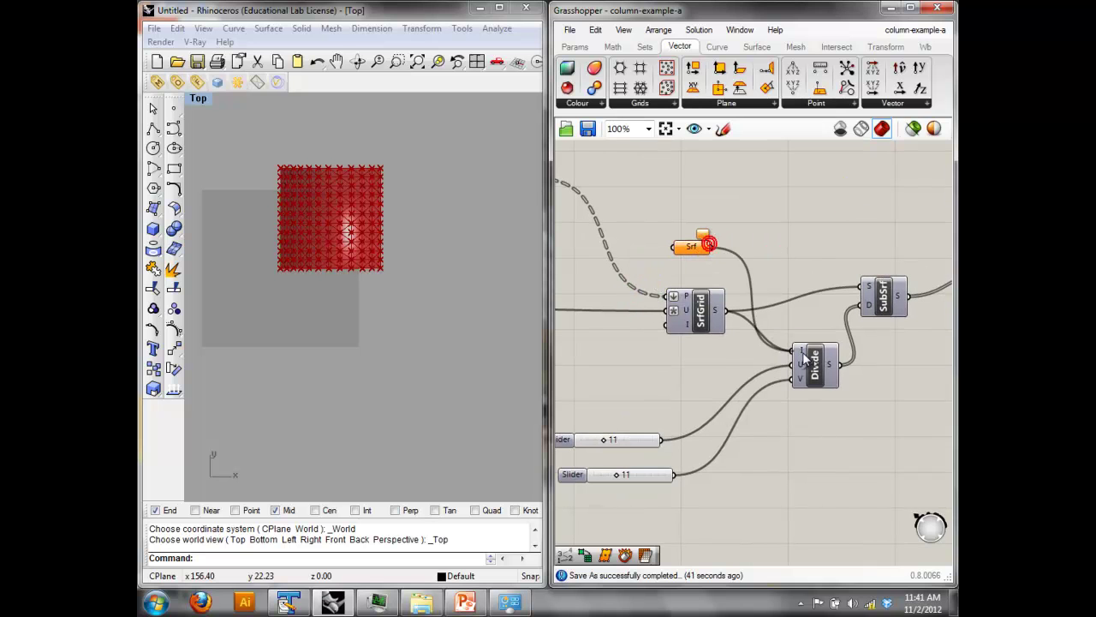
pyautogui.moveTo(711, 247); pyautogui.dragTo(862, 286)
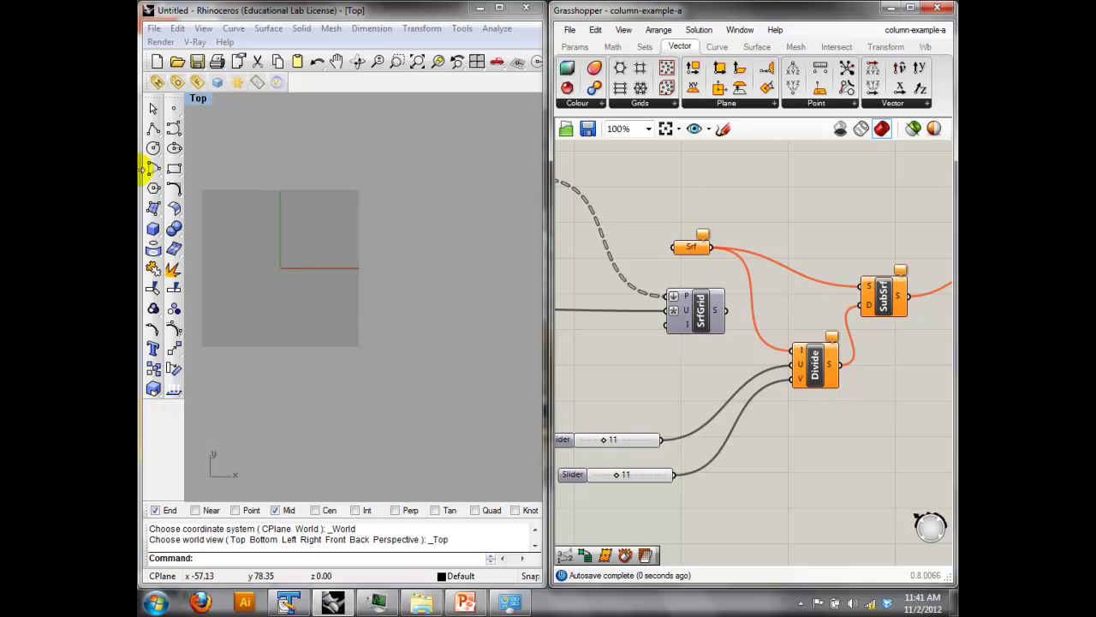
# Draw a solid torus centred on the origin in the Top view.
pyautogui.click(155, 232)
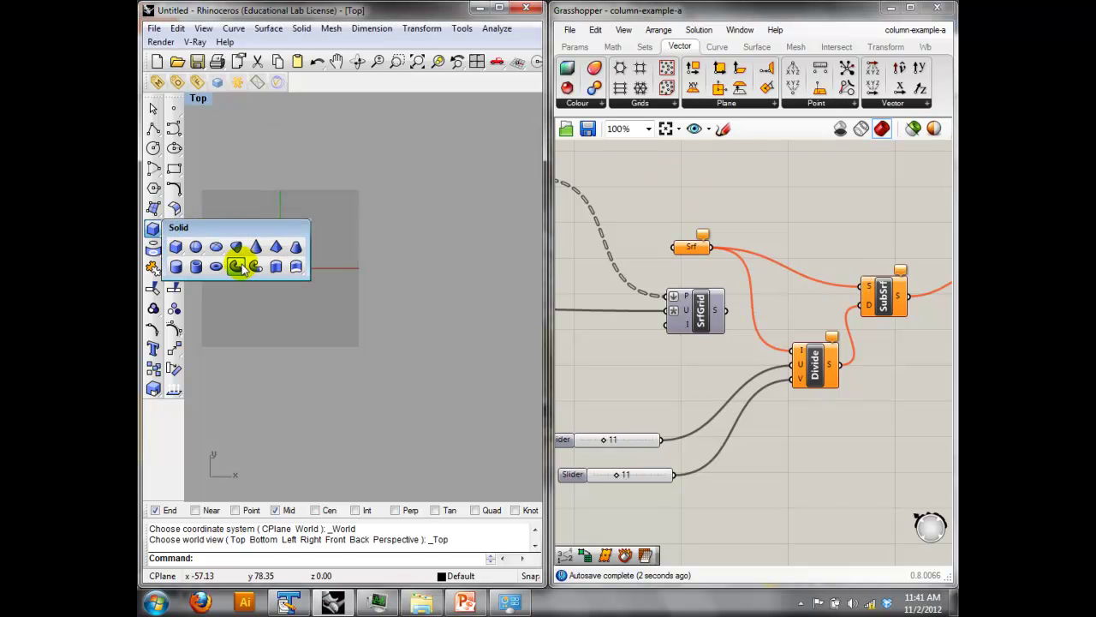
pyautogui.click(220, 264)
pyautogui.click(285, 271)
pyautogui.click(316, 316)
pyautogui.click(304, 296)
# Switch the viewport to the Perspective view with Shaded display and frame the whole torus.
pyautogui.click(197, 98)
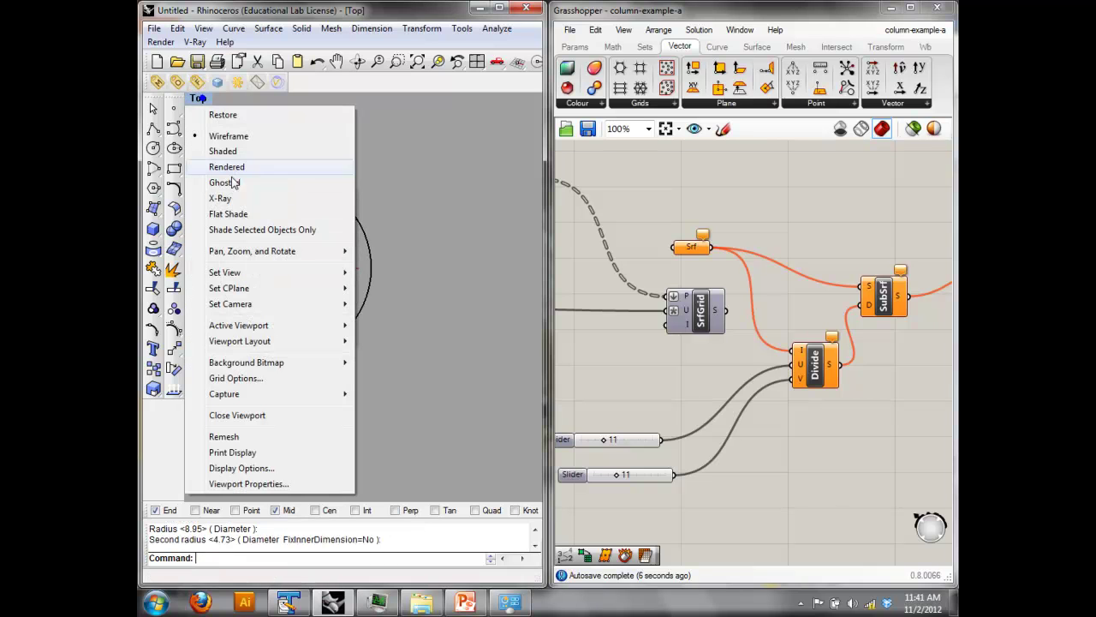
pyautogui.click(266, 268)
pyautogui.click(398, 388)
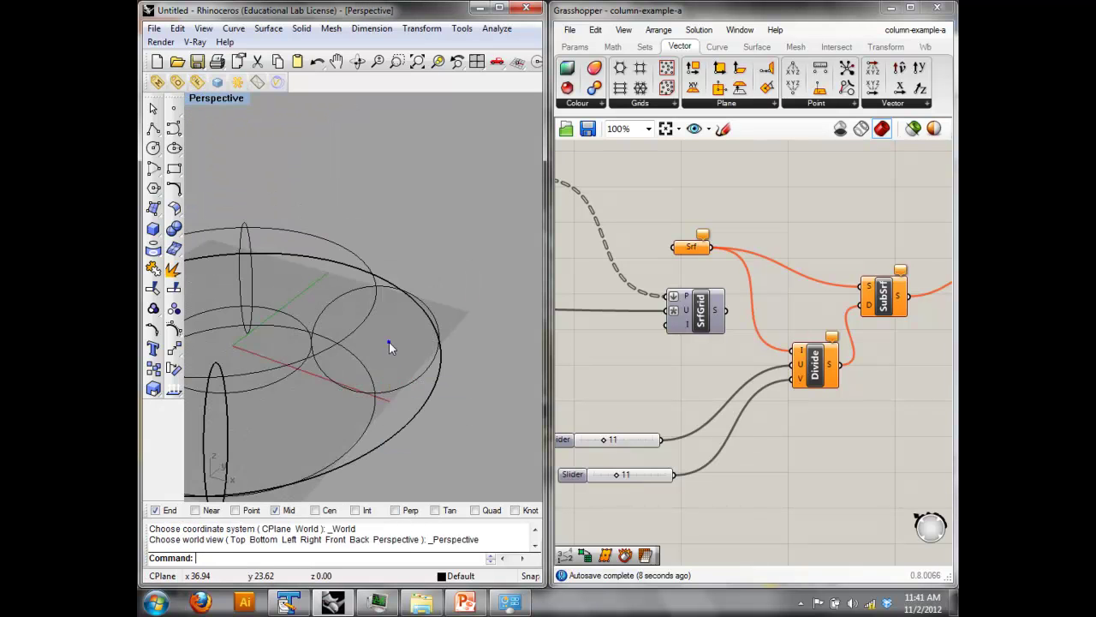
pyautogui.click(229, 98)
pyautogui.click(244, 155)
pyautogui.click(445, 314)
pyautogui.moveTo(445, 315); pyautogui.dragTo(440, 440, button='right')
pyautogui.click(440, 440)
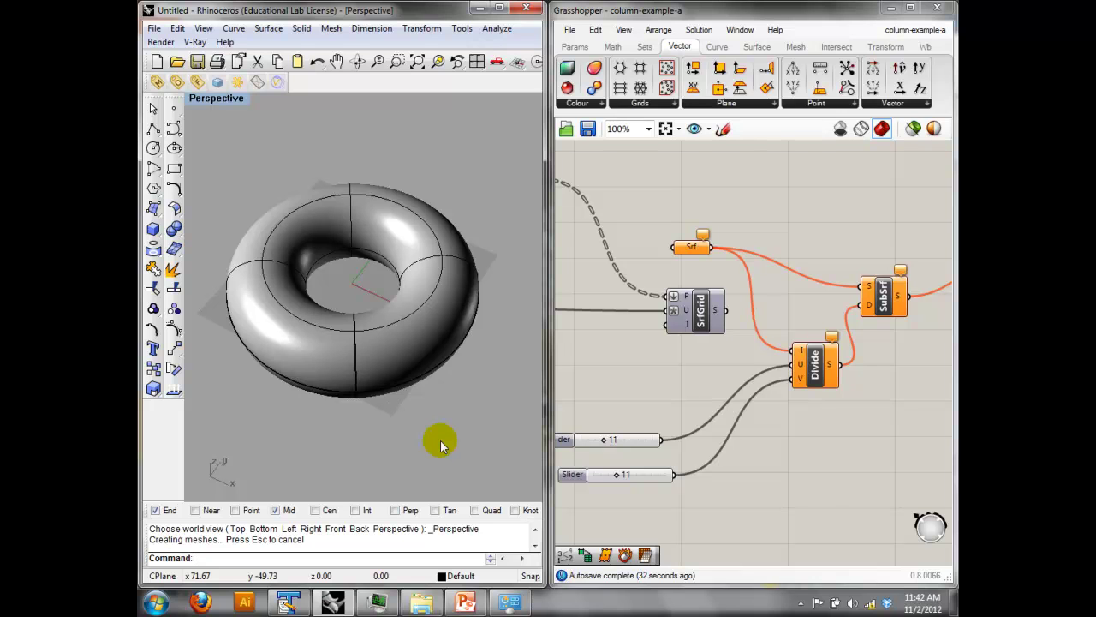
# Reference the Rhino torus as the single surface in the Srf parameter.
pyautogui.click(427, 326)
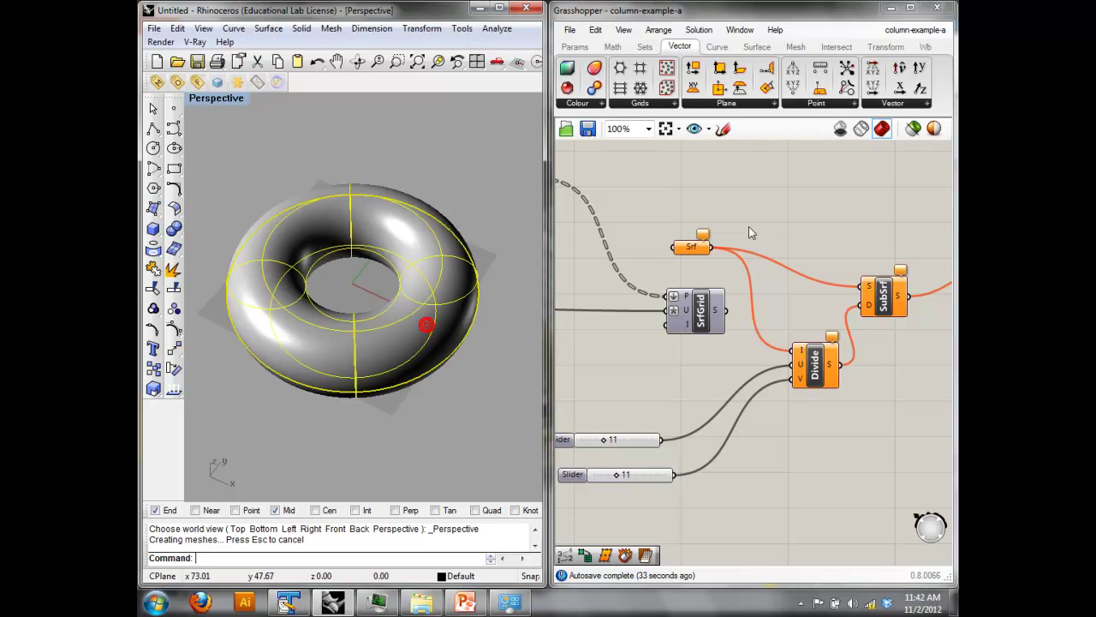
pyautogui.rightClick(689, 249)
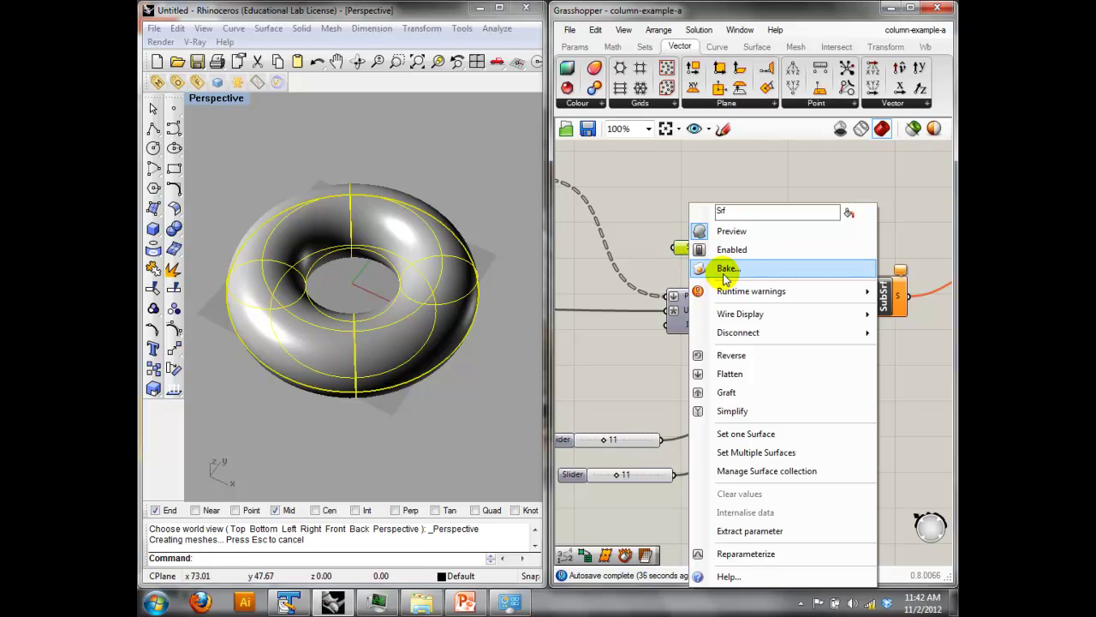
pyautogui.click(769, 434)
pyautogui.click(438, 368)
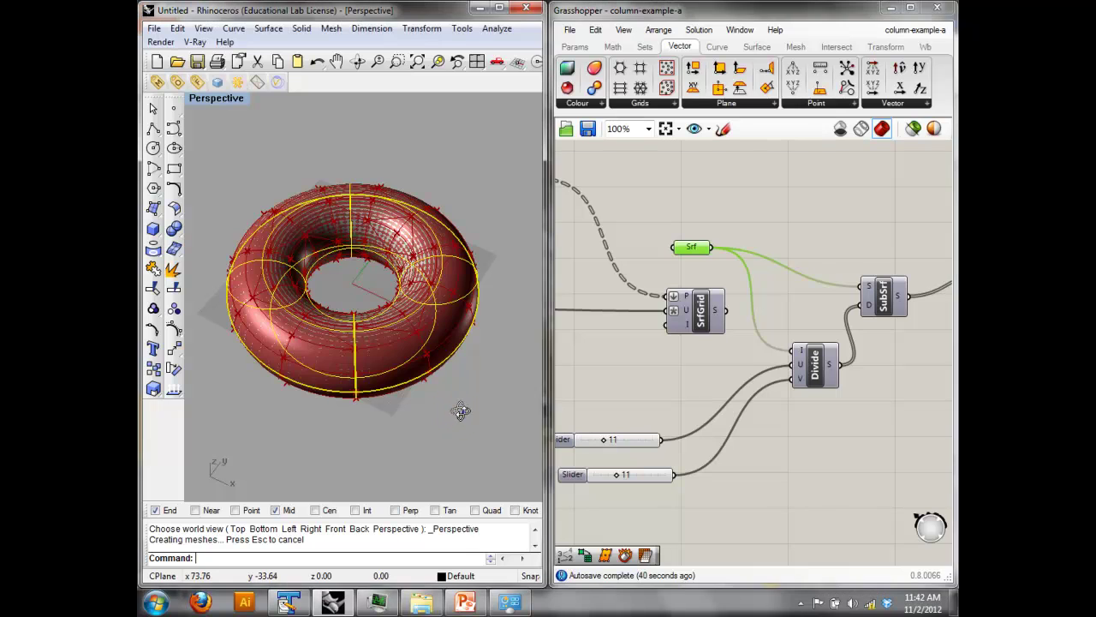
# Hide the original torus in Rhino so only the Grasshopper preview is displayed.
pyautogui.click(419, 368)
pyautogui.write('Hide')
pyautogui.press('Return')
pyautogui.moveTo(423, 402); pyautogui.dragTo(511, 351, button='right')
# Set the slider feeding the Divide component's U input to 22.
pyautogui.click(692, 247)
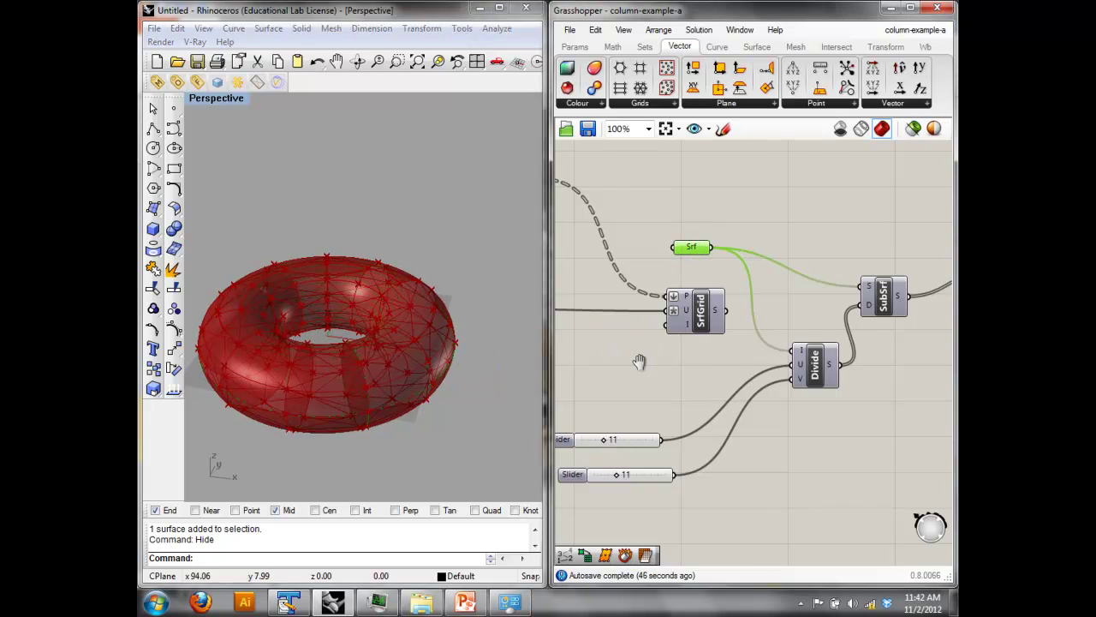
pyautogui.scroll(-2, 638, 364)
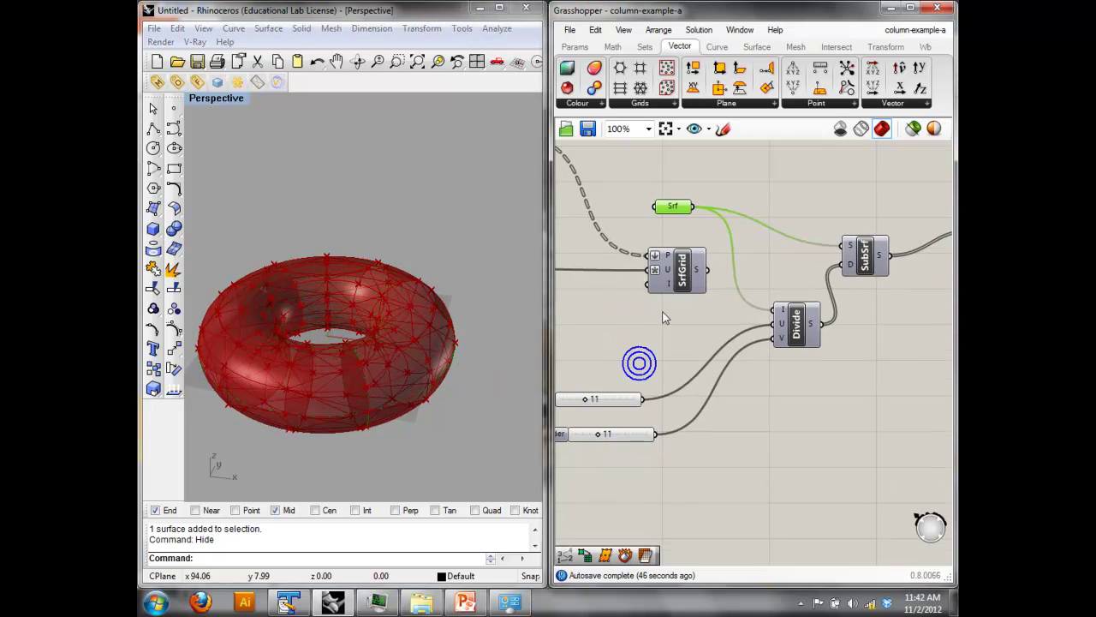
pyautogui.click(419, 368)
pyautogui.scroll(3, 418, 367)
pyautogui.scroll(1, 436, 362)
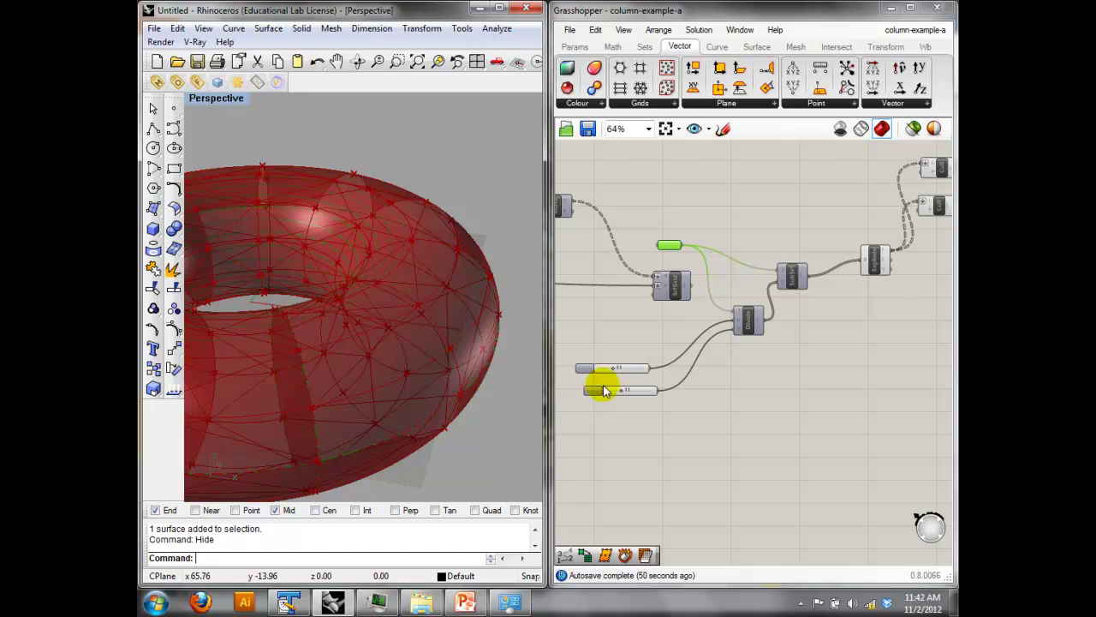
pyautogui.moveTo(613, 368); pyautogui.dragTo(631, 373)
# Turn off the preview of the Explode component that follows SubSrf.
pyautogui.moveTo(861, 291); pyautogui.dragTo(768, 382, button='right')
pyautogui.click(784, 355)
pyautogui.rightClick(763, 248)
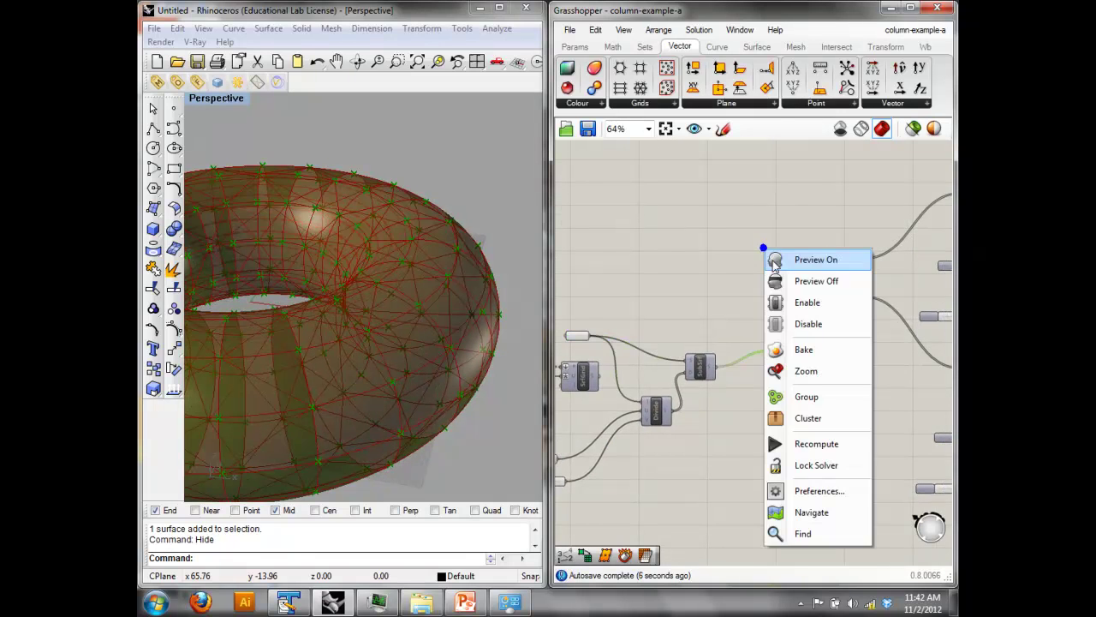
pyautogui.click(773, 280)
# Turn off the preview of both Cull components.
pyautogui.moveTo(864, 319); pyautogui.dragTo(835, 318, button='right')
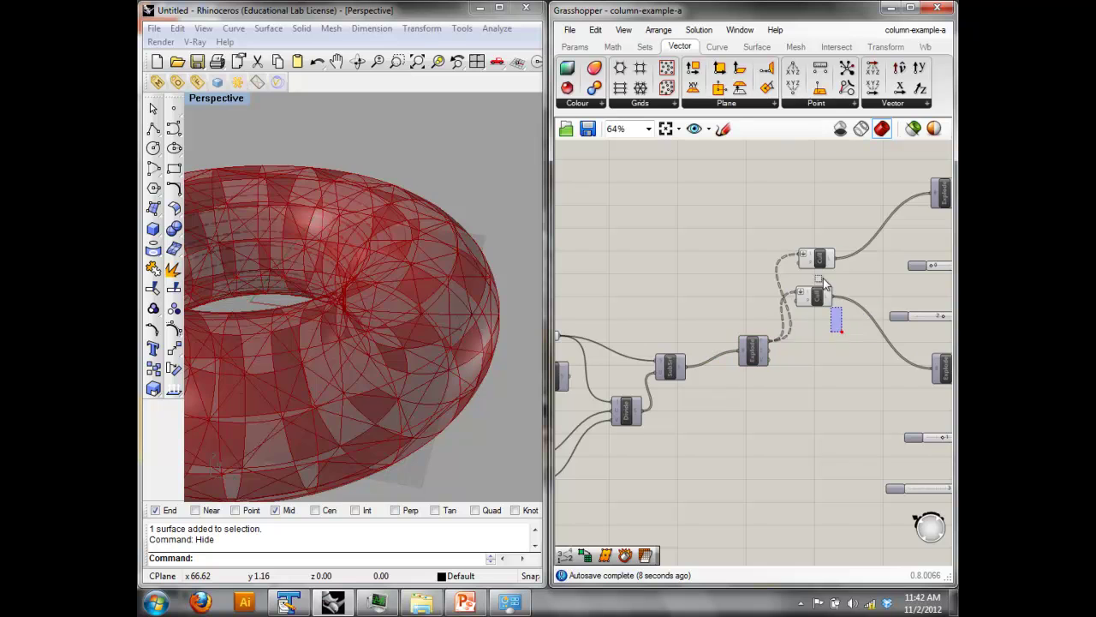
pyautogui.moveTo(843, 337); pyautogui.dragTo(802, 216)
pyautogui.rightClick(803, 218)
pyautogui.click(852, 247)
pyautogui.click(430, 277)
pyautogui.moveTo(430, 277); pyautogui.dragTo(443, 337, button='right')
# Raise the slider that feeds the Divide component's V input.
pyautogui.moveTo(683, 392); pyautogui.dragTo(864, 369, button='right')
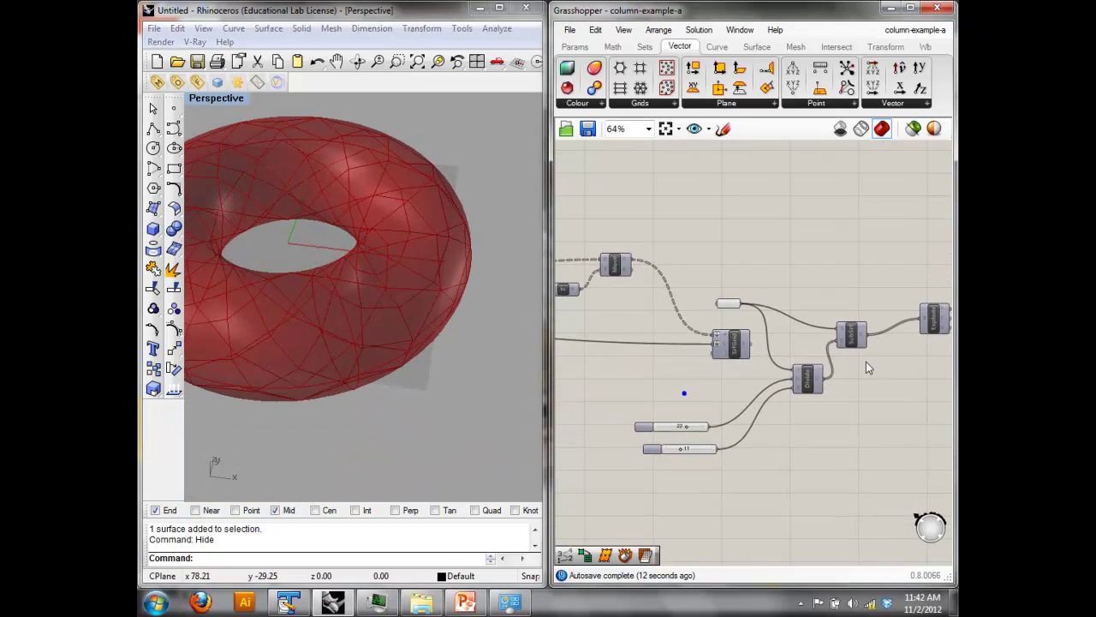
pyautogui.scroll(2, 702, 402)
pyautogui.moveTo(663, 445); pyautogui.dragTo(724, 446)
pyautogui.moveTo(382, 394); pyautogui.dragTo(383, 355, button='right')
pyautogui.scroll(-7, 384, 356)
# Delete the two Cull components between the original Explode and the two branches.
pyautogui.moveTo(864, 360); pyautogui.dragTo(632, 377, button='right')
pyautogui.moveTo(858, 360); pyautogui.dragTo(692, 372, button='right')
pyautogui.scroll(-2, 771, 351)
pyautogui.scroll(2, 668, 332)
pyautogui.moveTo(692, 372); pyautogui.dragTo(640, 198)
pyautogui.moveTo(641, 198); pyautogui.dragTo(648, 262, button='right')
pyautogui.press('Delete')
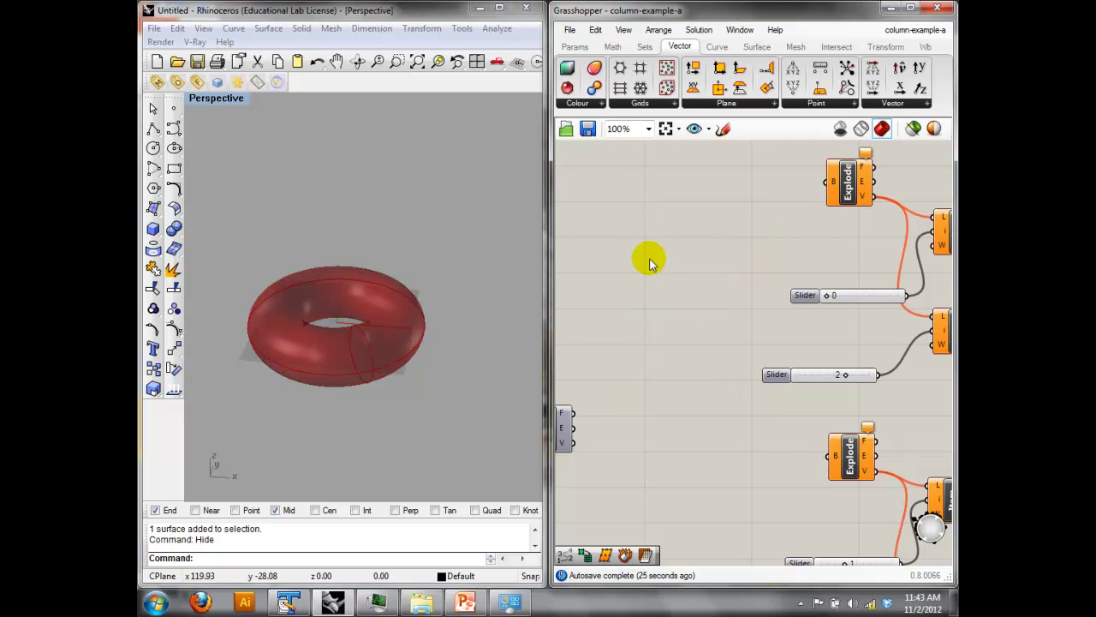
# Wire SubSrf's output directly into the lower branch's Explode component and delete the original Explode.
pyautogui.moveTo(695, 380); pyautogui.dragTo(727, 358, button='right')
pyautogui.moveTo(605, 423); pyautogui.dragTo(719, 423)
pyautogui.moveTo(548, 447); pyautogui.dragTo(641, 416, button='right')
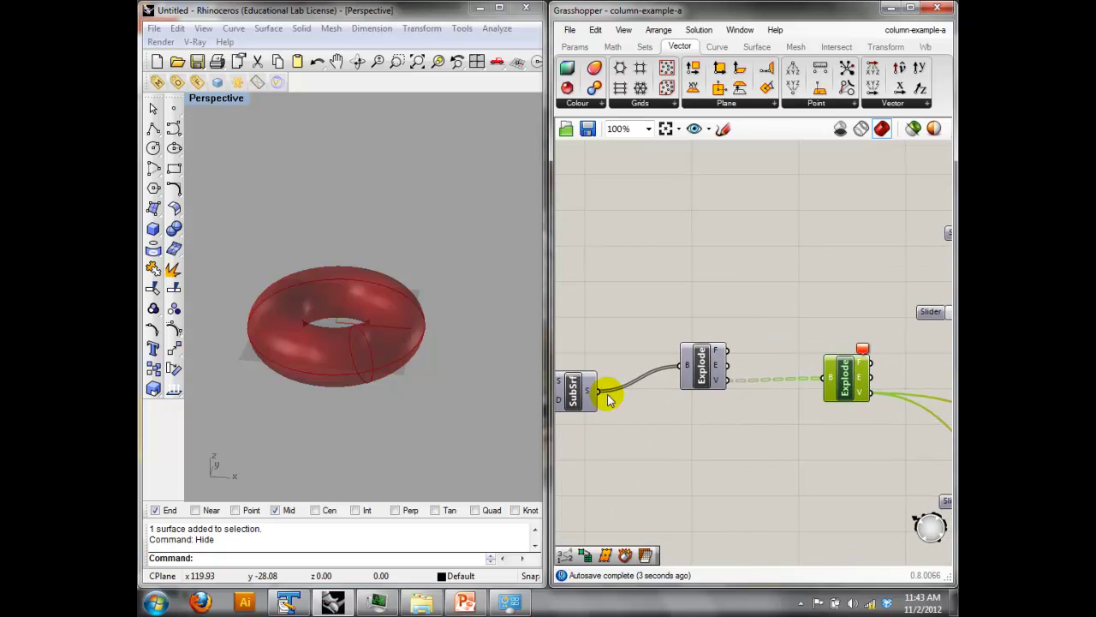
pyautogui.click(708, 368)
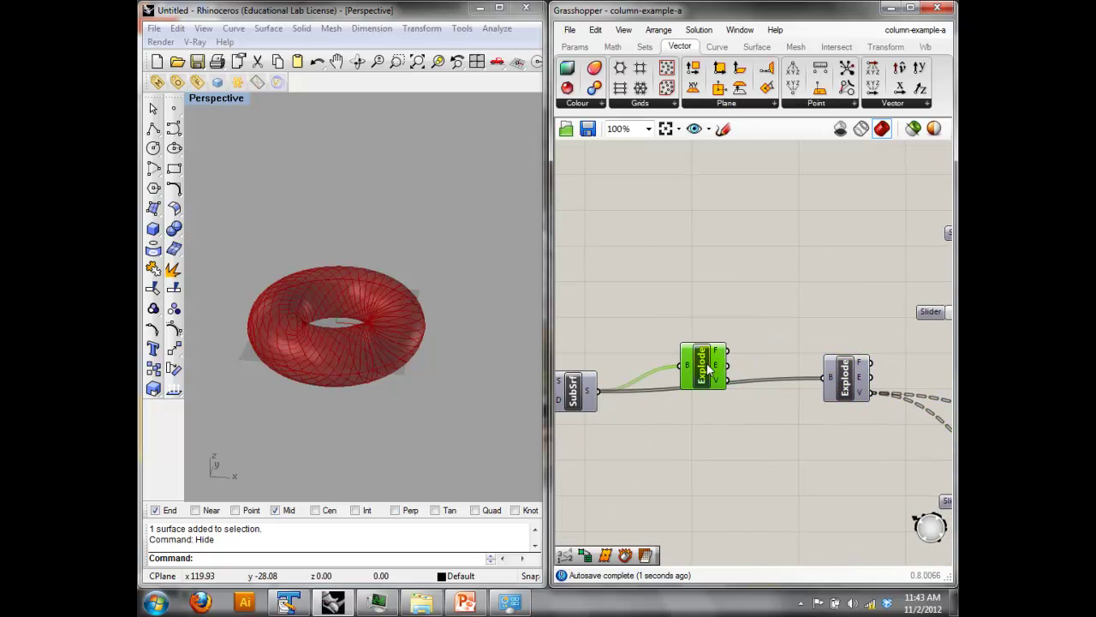
pyautogui.press('Delete')
# Examine the diagonal lines on the torus from above, highlighting those produced by the lower branch's PLine component.
pyautogui.moveTo(407, 309); pyautogui.dragTo(359, 423, button='right')
pyautogui.scroll(5, 370, 347)
pyautogui.moveTo(372, 359); pyautogui.dragTo(372, 354, button='right')
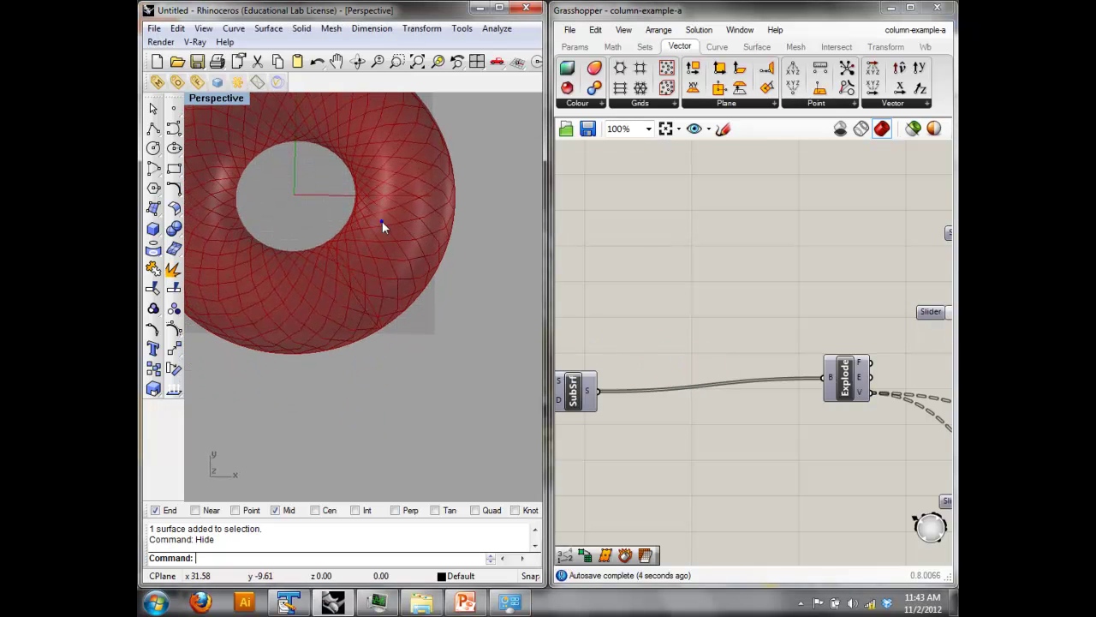
pyautogui.keyDown('shift'); pyautogui.moveTo(382, 221); pyautogui.dragTo(437, 291, button='right'); pyautogui.keyUp('shift')
pyautogui.moveTo(766, 324); pyautogui.dragTo(860, 372, button='right')
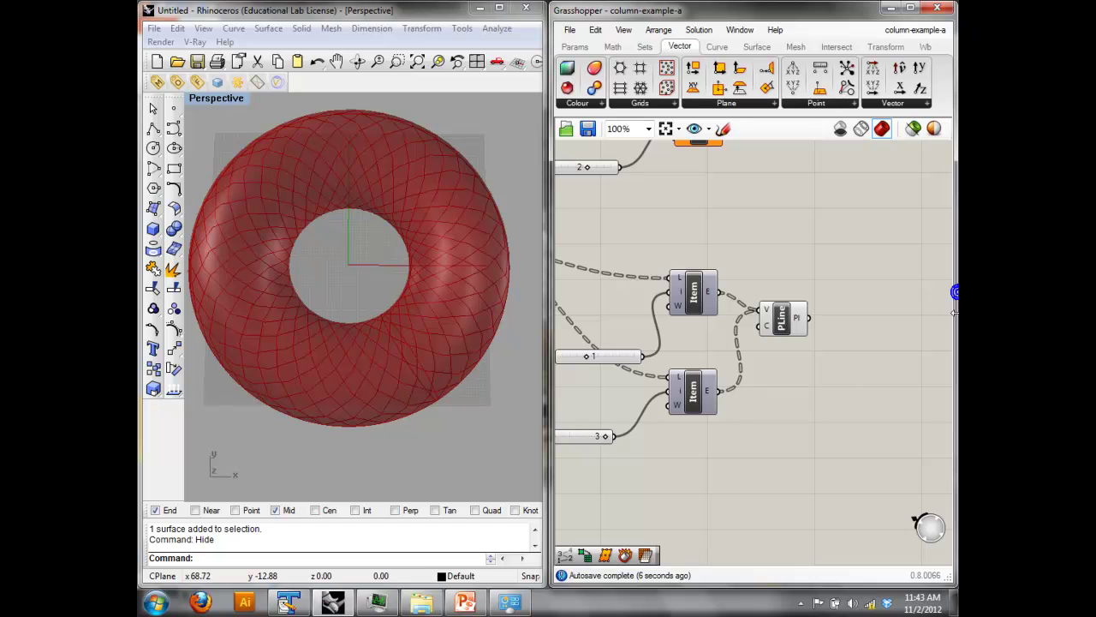
pyautogui.click(783, 310)
pyautogui.moveTo(490, 333); pyautogui.dragTo(433, 286, button='right')
# Increase the Divide component's U slider to 35 and its V slider to 33.
pyautogui.scroll(-2, 428, 291)
pyautogui.moveTo(704, 373); pyautogui.dragTo(885, 328, button='right')
pyautogui.moveTo(692, 345); pyautogui.dragTo(939, 339, button='right')
pyautogui.scroll(-3, 692, 345)
pyautogui.scroll(3, 690, 346)
pyautogui.moveTo(677, 375); pyautogui.dragTo(698, 375)
pyautogui.moveTo(710, 377); pyautogui.dragTo(728, 377)
pyautogui.moveTo(460, 274); pyautogui.dragTo(476, 371, button='right')
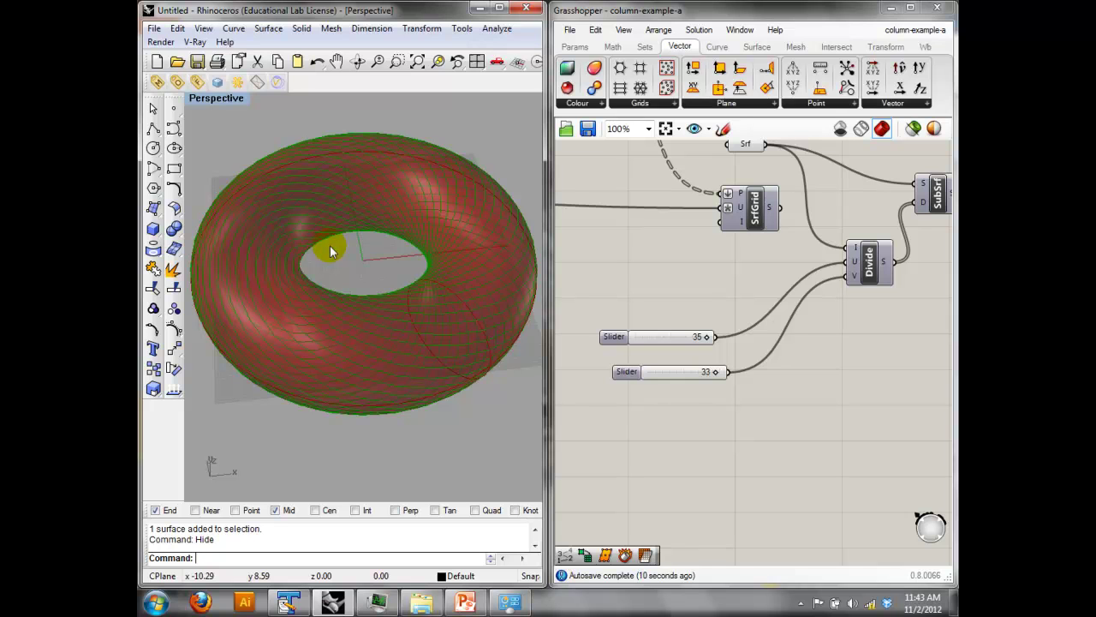
pyautogui.moveTo(383, 264)
pyautogui.mouseDown(button='right')
pyautogui.moveTo(400, 404)
pyautogui.moveTo(379, 350)
pyautogui.moveTo(396, 273)
pyautogui.mouseUp(button='right')
# Add a Pipe component after the lower branch's PLine and connect the polyline output to its C input.
pyautogui.moveTo(942, 272); pyautogui.dragTo(783, 274, button='right')
pyautogui.moveTo(876, 245)
pyautogui.mouseDown(button='right')
pyautogui.moveTo(671, 277)
pyautogui.moveTo(751, 257)
pyautogui.moveTo(615, 266)
pyautogui.mouseUp(button='right')
pyautogui.moveTo(839, 276); pyautogui.dragTo(692, 289, button='right')
pyautogui.doubleClick(798, 294)
pyautogui.write('pip')
pyautogui.press('Return')
pyautogui.moveTo(801, 288); pyautogui.dragTo(802, 316)
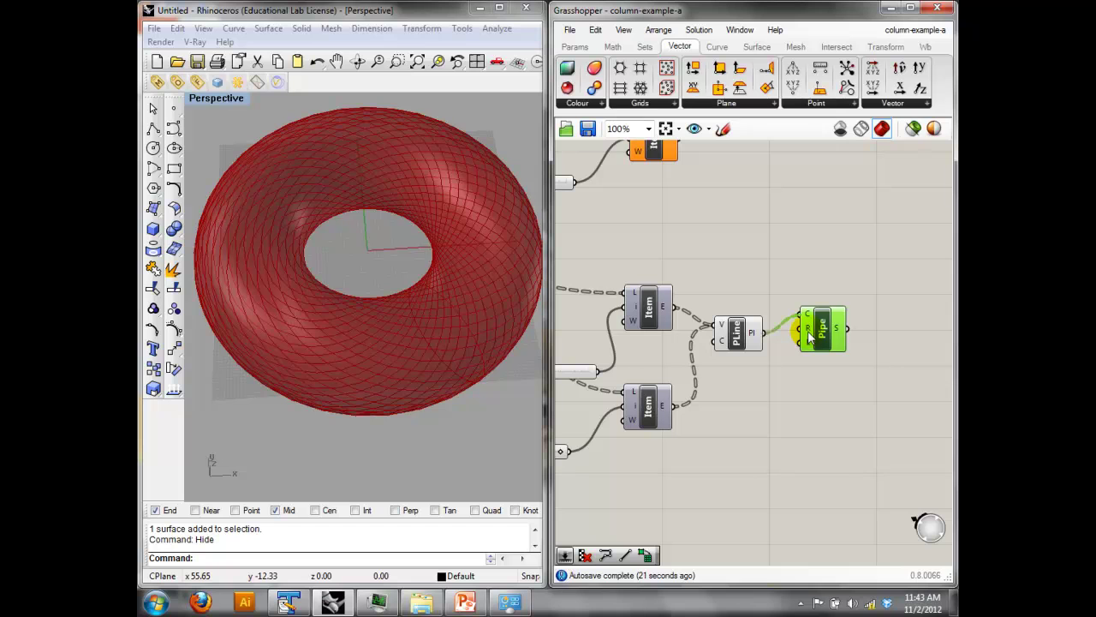
# Set the Pipe component's radius to 0.25.
pyautogui.rightClick(809, 336)
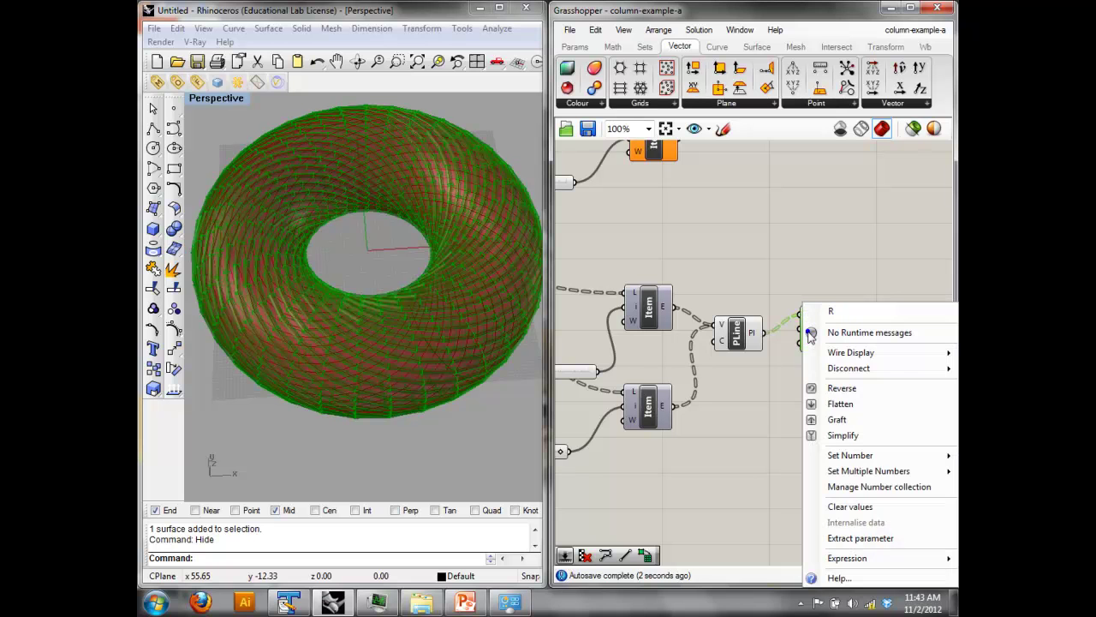
pyautogui.click(844, 455)
pyautogui.click(747, 461)
pyautogui.press('BackSpace')
pyautogui.press('BackSpace')
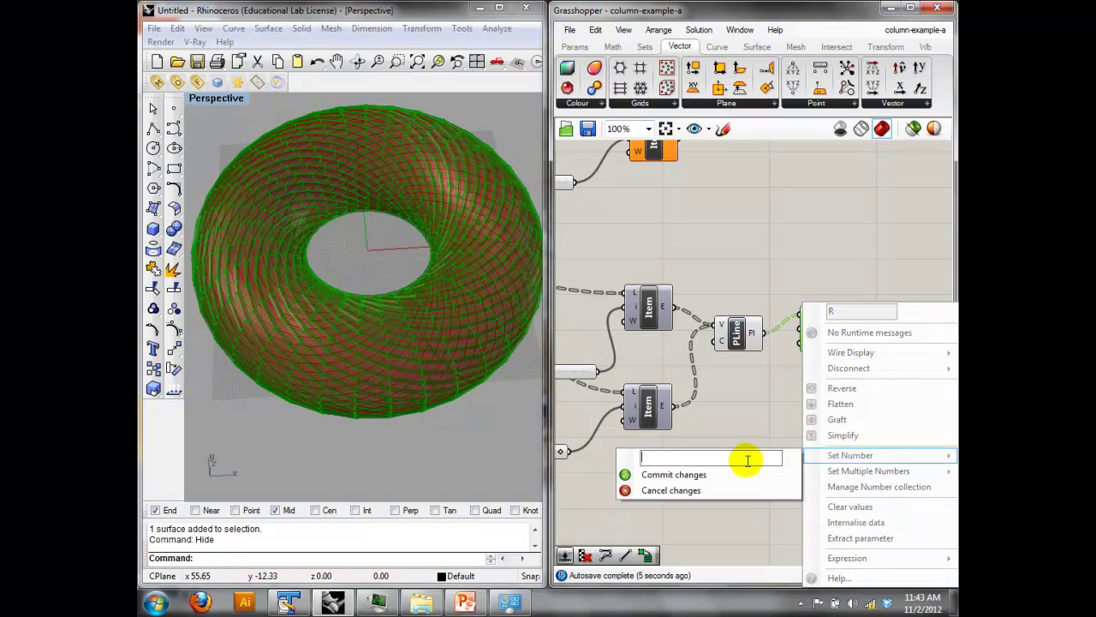
pyautogui.write('0.25')
pyautogui.click(730, 477)
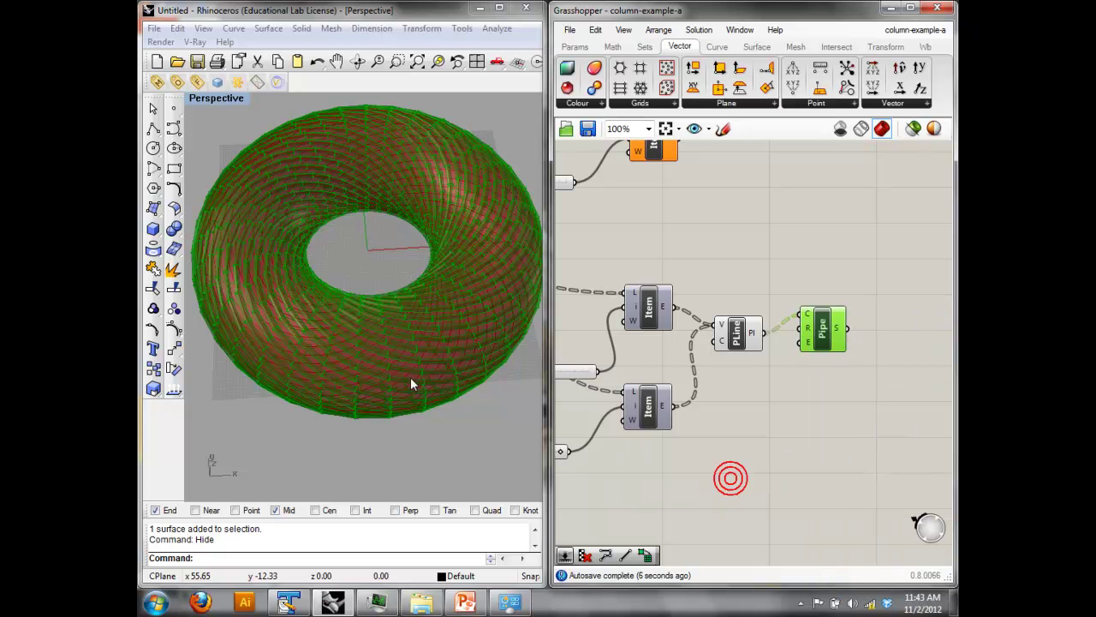
pyautogui.moveTo(443, 442); pyautogui.dragTo(338, 416, button='right')
pyautogui.scroll(-3, 338, 416)
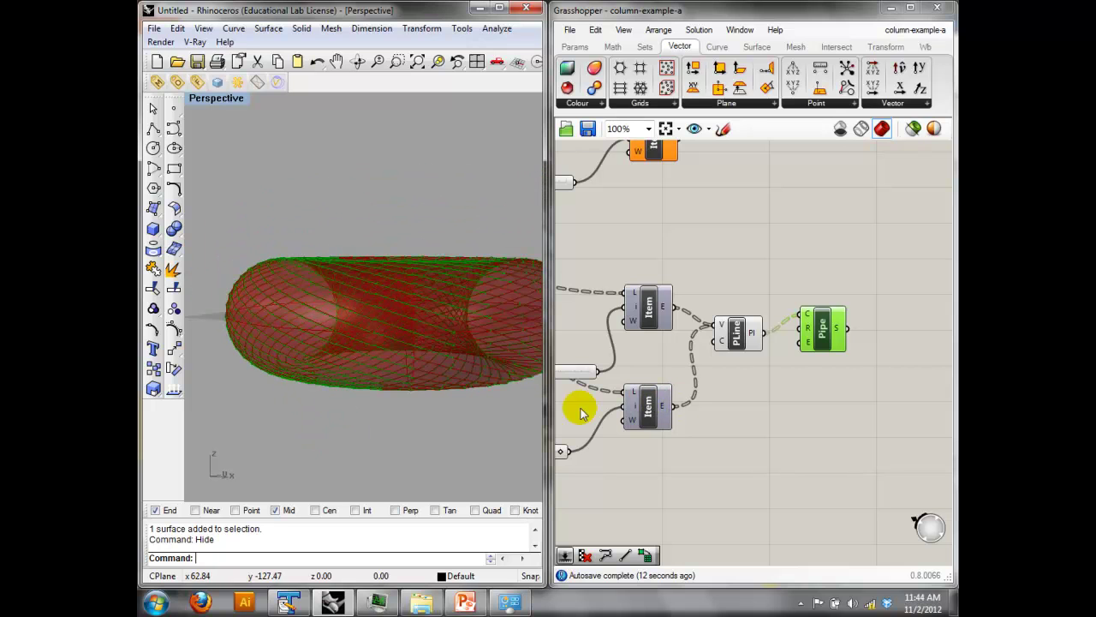
# Duplicate the lower branch's two Item components with their sliders, PLine and Pipe, and place the copy below.
pyautogui.moveTo(632, 396); pyautogui.dragTo(696, 378, button='right')
pyautogui.scroll(1, 760, 367)
pyautogui.moveTo(763, 367); pyautogui.dragTo(843, 382, button='right')
pyautogui.scroll(-3, 863, 384)
pyautogui.moveTo(863, 385); pyautogui.dragTo(839, 360, button='right')
pyautogui.moveTo(902, 432); pyautogui.dragTo(686, 260)
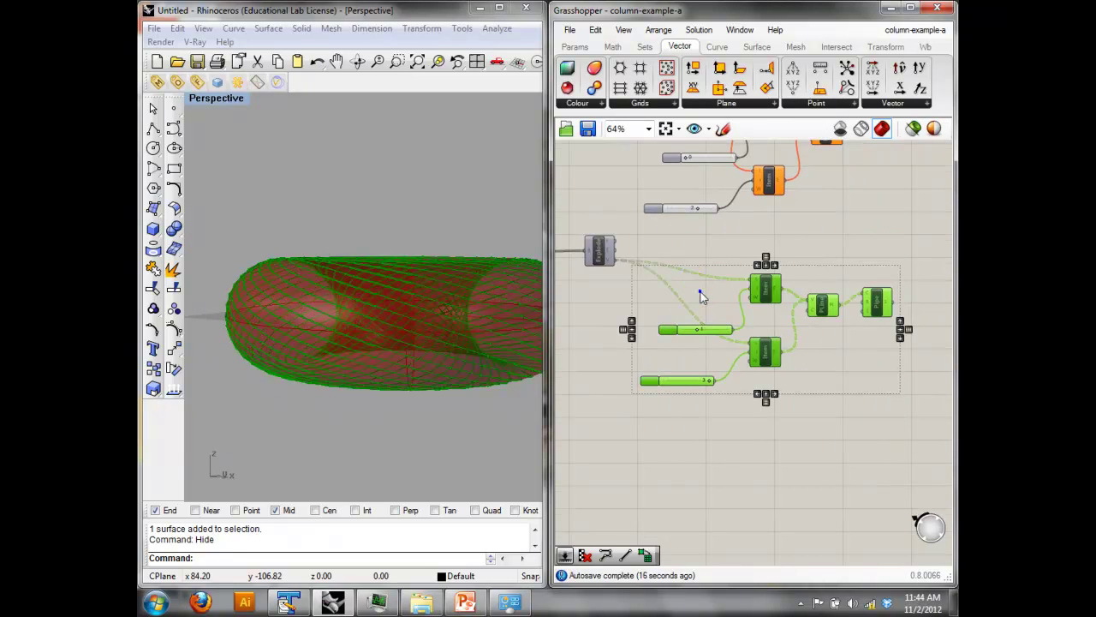
pyautogui.moveTo(700, 292); pyautogui.dragTo(698, 275, button='right')
pyautogui.hotkey('ctrl', 'v')
pyautogui.moveTo(785, 407); pyautogui.dragTo(774, 434)
pyautogui.click(728, 425)
# Set the duplicated branch's Item index sliders to 0 and 2.
pyautogui.scroll(3, 719, 447)
pyautogui.moveTo(691, 406); pyautogui.dragTo(656, 404)
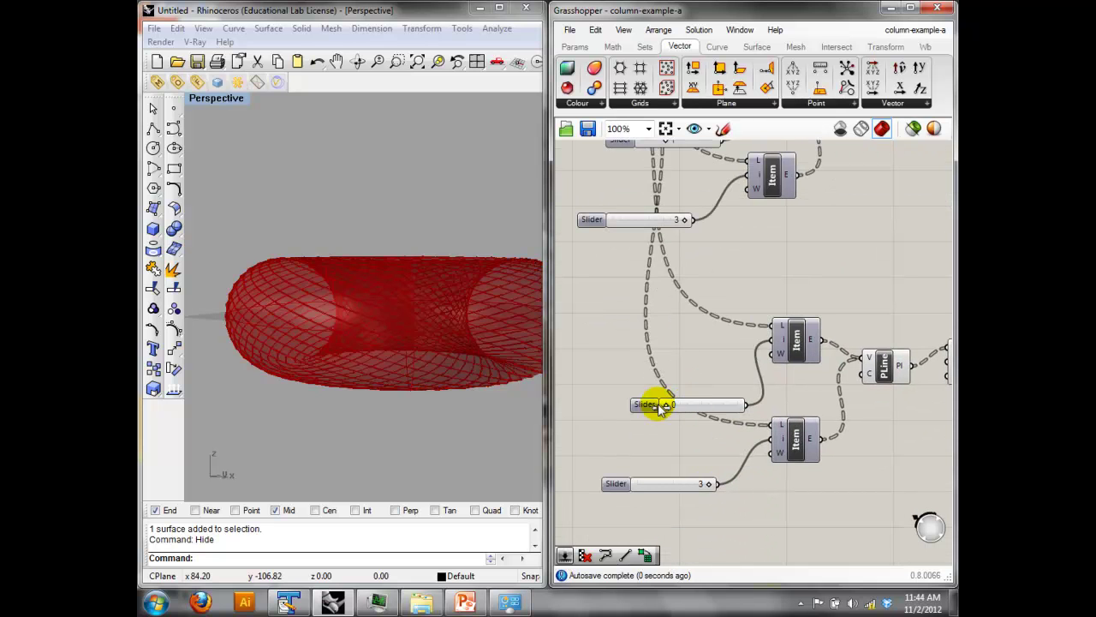
pyautogui.moveTo(710, 486); pyautogui.dragTo(697, 487)
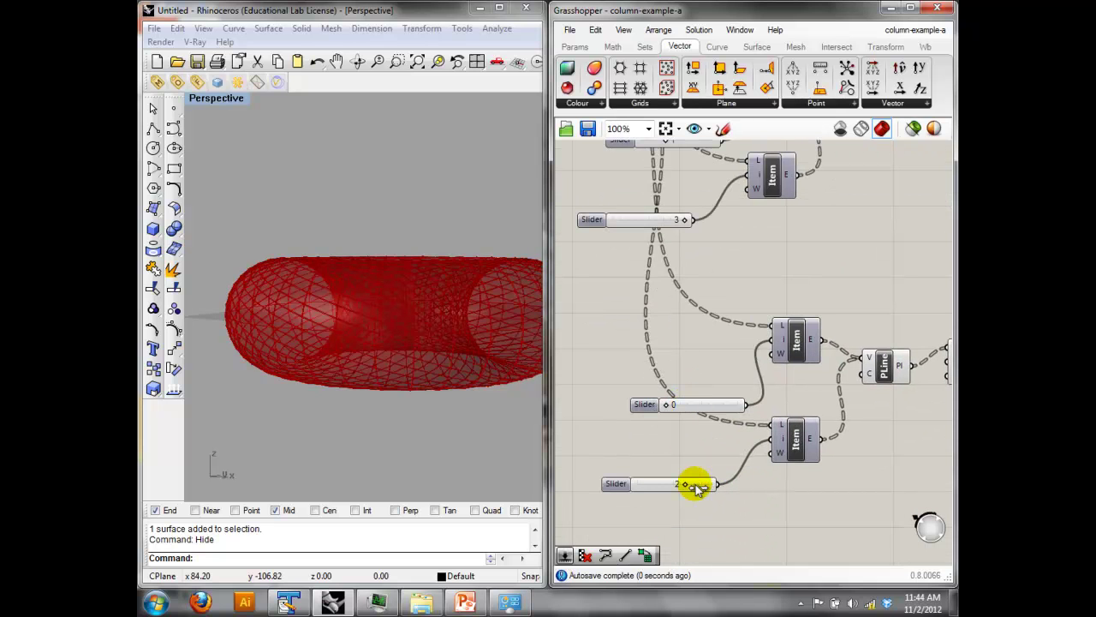
# Set the radius of the duplicated branch's Pipe component to 0.1.
pyautogui.moveTo(861, 277); pyautogui.dragTo(634, 301, button='right')
pyautogui.rightClick(727, 388)
pyautogui.moveTo(759, 455)
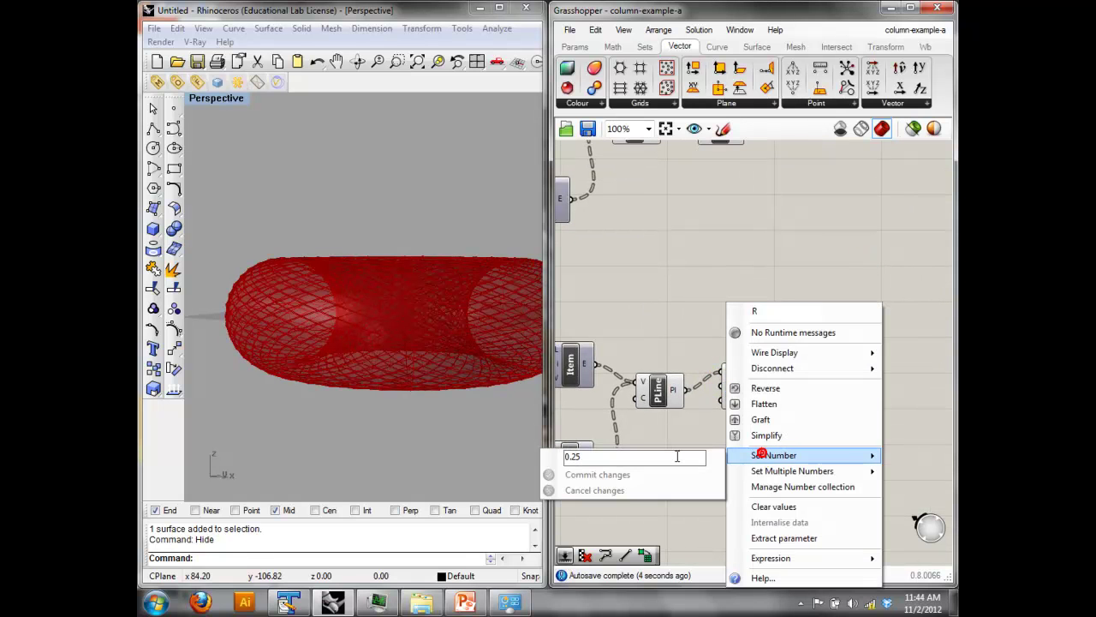
pyautogui.click(572, 456)
pyautogui.write('0.1')
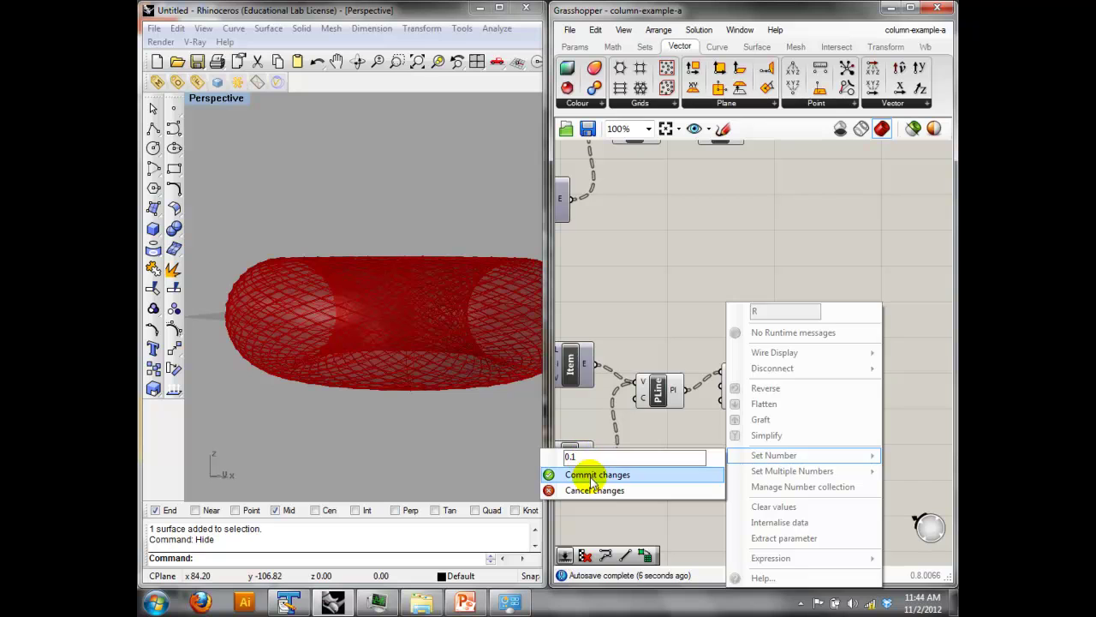
pyautogui.click(593, 475)
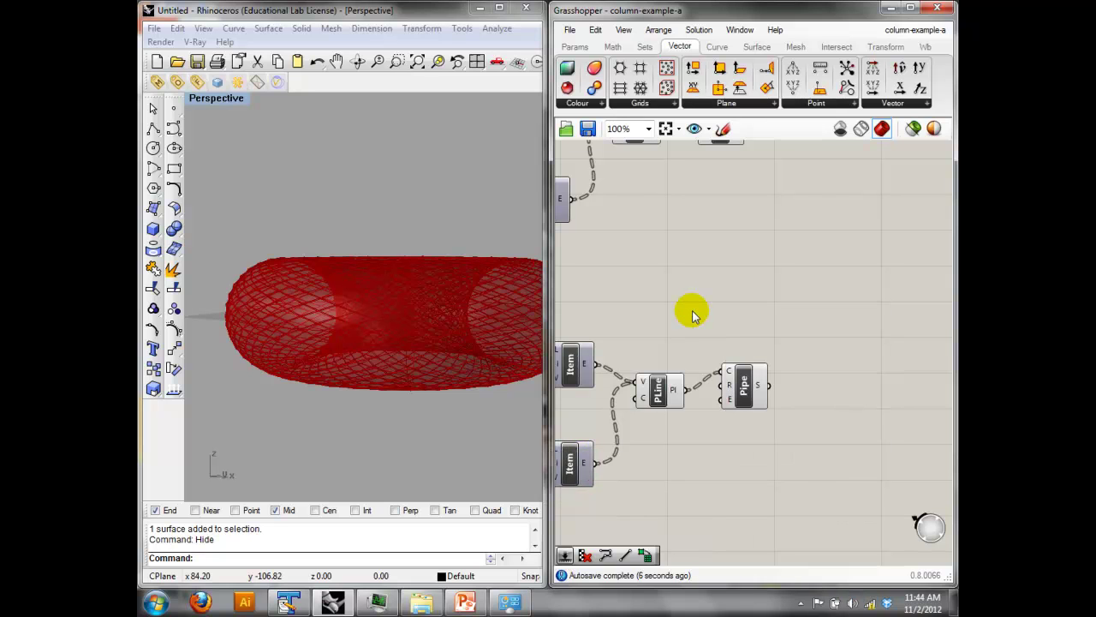
# Examine the piped diagonals crossing the torus surface up close and from a distance.
pyautogui.moveTo(682, 300); pyautogui.dragTo(726, 295, button='right')
pyautogui.moveTo(266, 239); pyautogui.dragTo(257, 310, button='right')
pyautogui.scroll(6, 219, 272)
pyautogui.moveTo(223, 273); pyautogui.dragTo(360, 179, button='right')
pyautogui.moveTo(343, 328); pyautogui.dragTo(411, 277, button='right')
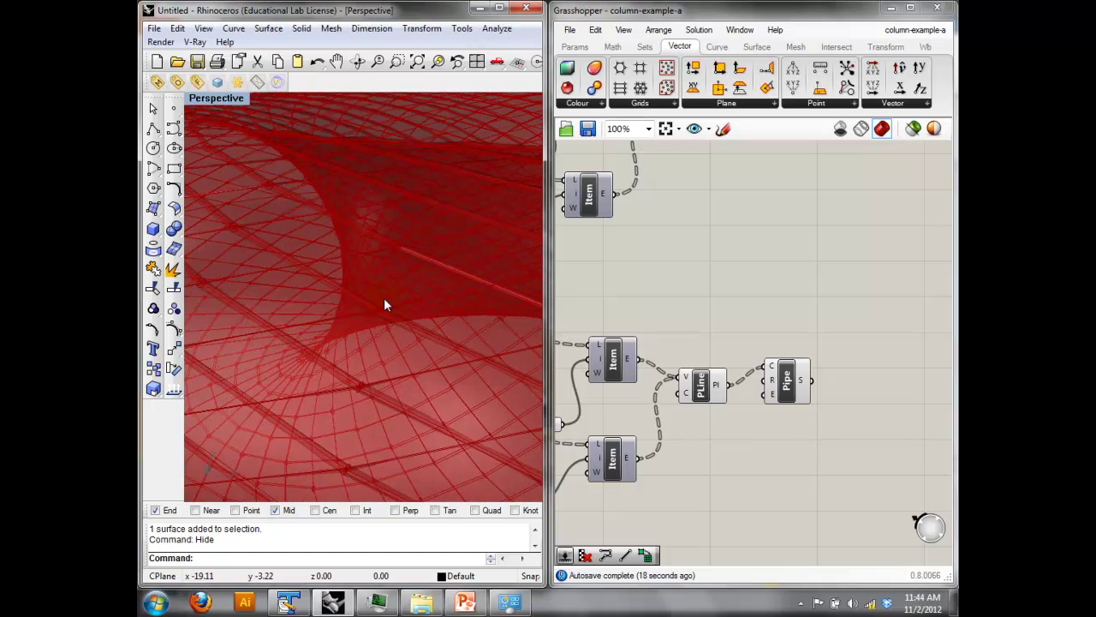
pyautogui.scroll(-10, 383, 304)
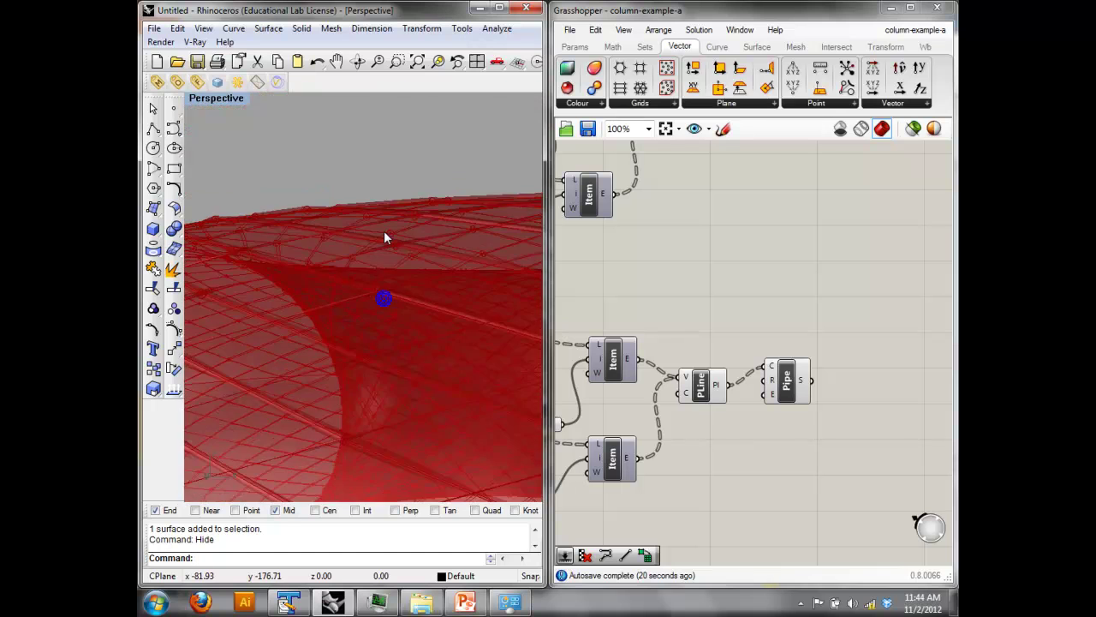
pyautogui.scroll(-3, 379, 270)
# Turn off the preview of the surface and subdivision components so only the pipes display on the torus.
pyautogui.click(787, 381)
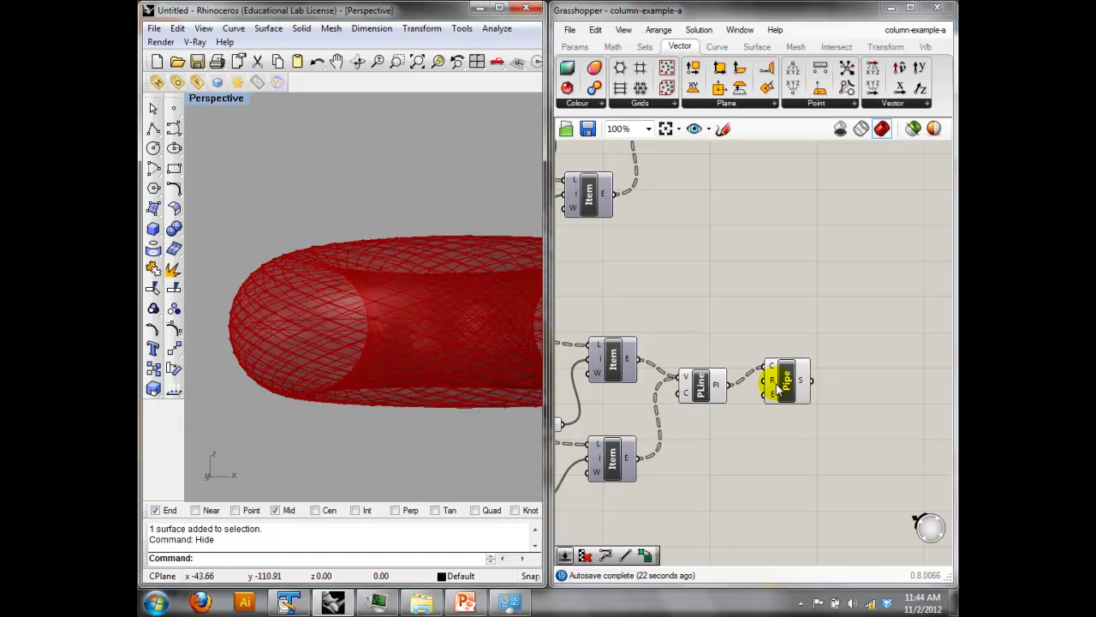
pyautogui.click(734, 249)
pyautogui.moveTo(691, 242); pyautogui.dragTo(801, 345, button='right')
pyautogui.scroll(-3, 757, 268)
pyautogui.scroll(2, 802, 345)
pyautogui.moveTo(813, 237); pyautogui.dragTo(855, 419, button='right')
pyautogui.scroll(-2, 709, 331)
pyautogui.moveTo(651, 310); pyautogui.dragTo(768, 325, button='right')
pyautogui.moveTo(641, 320); pyautogui.dragTo(899, 303, button='right')
pyautogui.moveTo(829, 461); pyautogui.dragTo(752, 255)
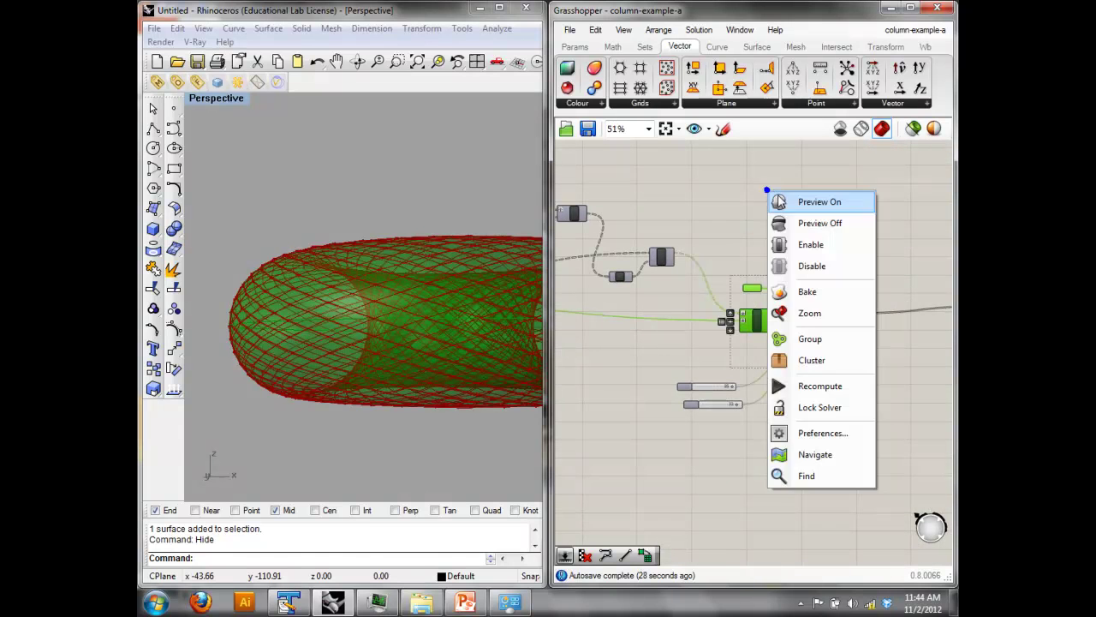
# Switch the Rhino viewport to the Front view and examine the crossing pipes up close.
pyautogui.moveTo(349, 179); pyautogui.dragTo(295, 197, button='right')
pyautogui.write('Front')
pyautogui.press('Return')
pyautogui.scroll(10, 291, 268)
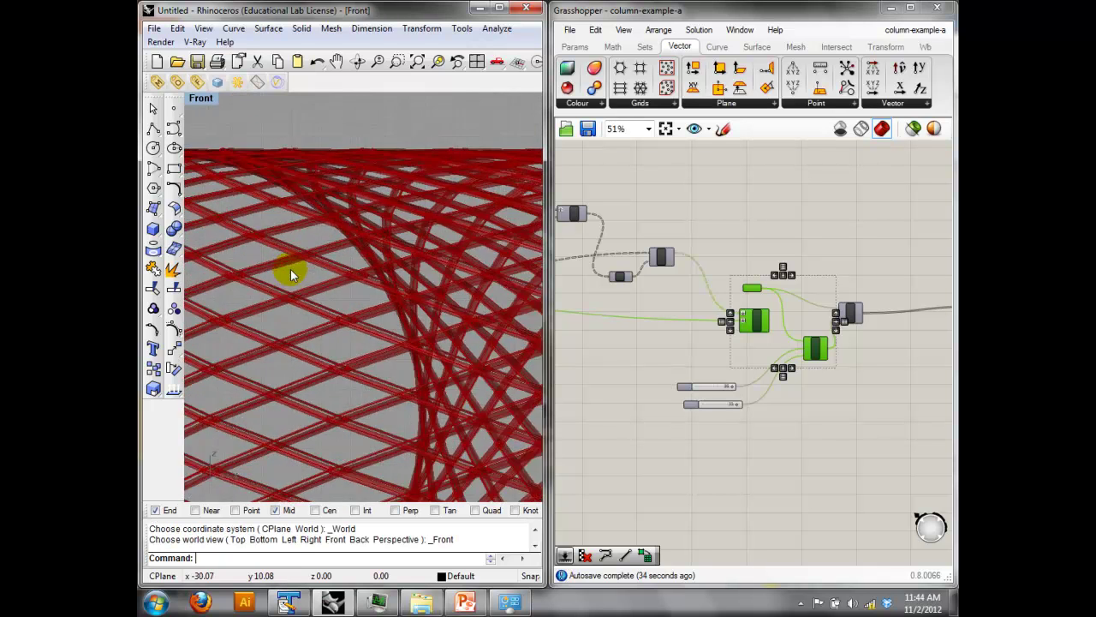
pyautogui.moveTo(290, 270); pyautogui.dragTo(350, 280, button='right')
pyautogui.scroll(-5, 352, 279)
# Set the viewport back to Perspective and inspect the piped lattice around the torus from several angles.
pyautogui.click(202, 98)
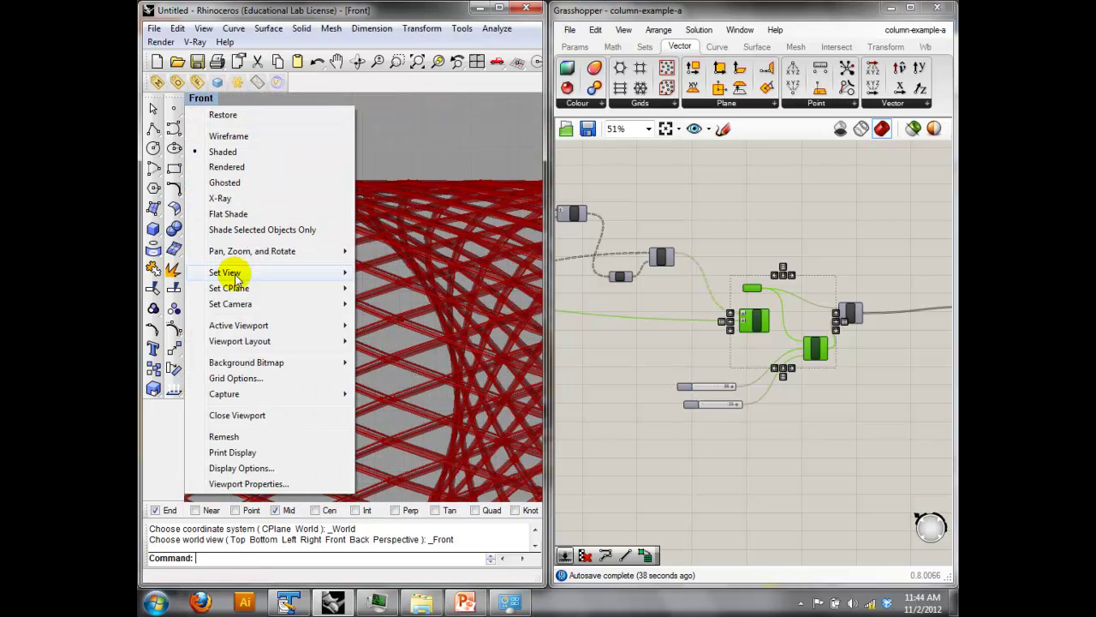
pyautogui.moveTo(304, 272)
pyautogui.click(390, 389)
pyautogui.moveTo(385, 384); pyautogui.dragTo(370, 333, button='right')
pyautogui.scroll(9, 368, 300)
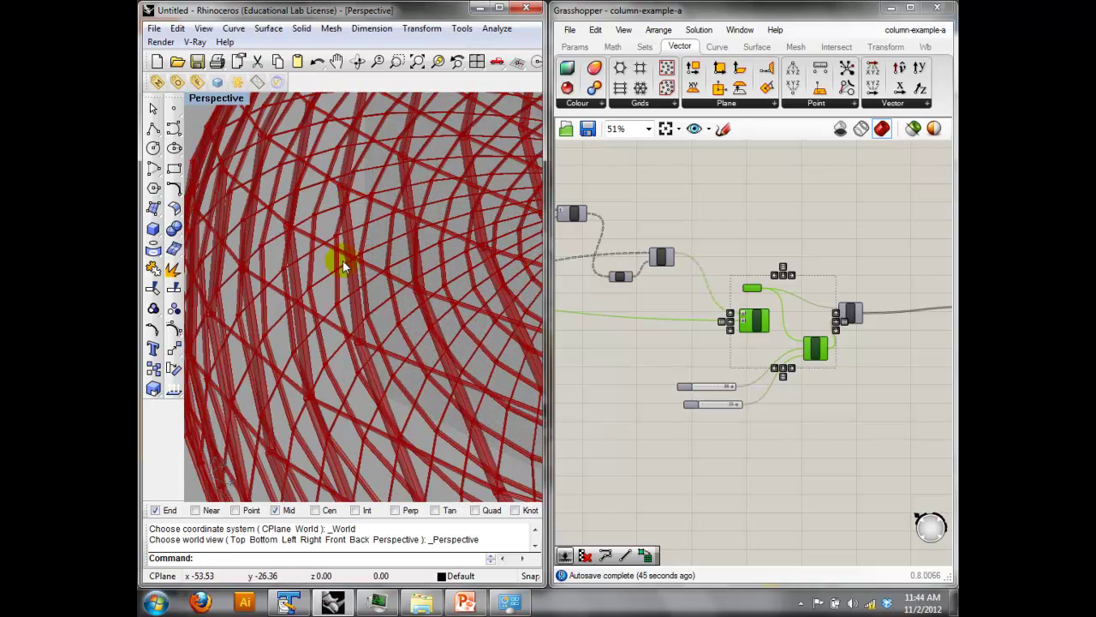
pyautogui.scroll(-10, 404, 298)
pyautogui.keyDown('shift'); pyautogui.moveTo(482, 264); pyautogui.dragTo(280, 247, button='right'); pyautogui.keyUp('shift')
pyautogui.moveTo(474, 337); pyautogui.dragTo(277, 299, button='right')
pyautogui.scroll(-4, 450, 315)
pyautogui.scroll(5, 466, 291)
pyautogui.scroll(-5, 467, 294)
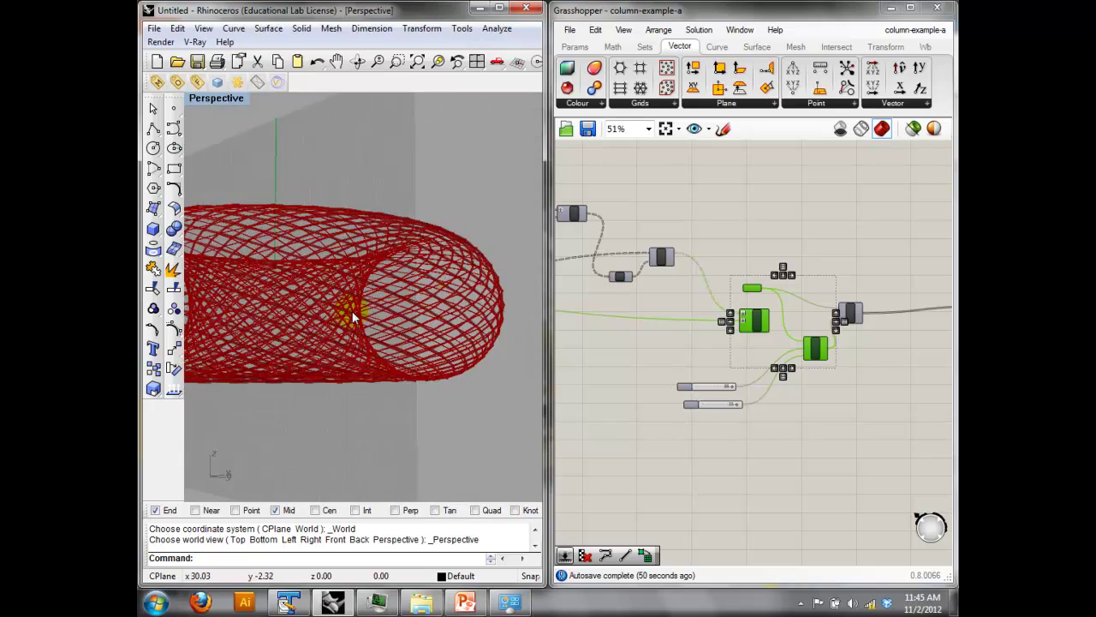
pyautogui.keyDown('shift'); pyautogui.moveTo(352, 311); pyautogui.dragTo(473, 327, button='right'); pyautogui.keyUp('shift')
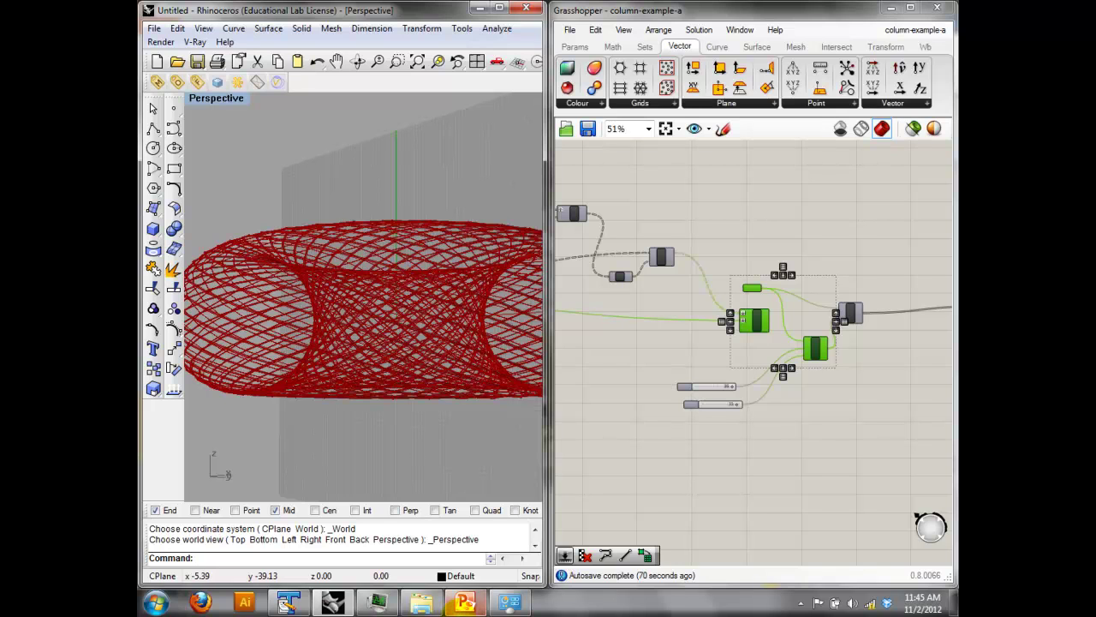
# Switch to the CM_Lecture_11_F12 PowerPoint presentation and show its slides from slide 5 through the diagonally braced tower, then end the show.
pyautogui.click(465, 603)
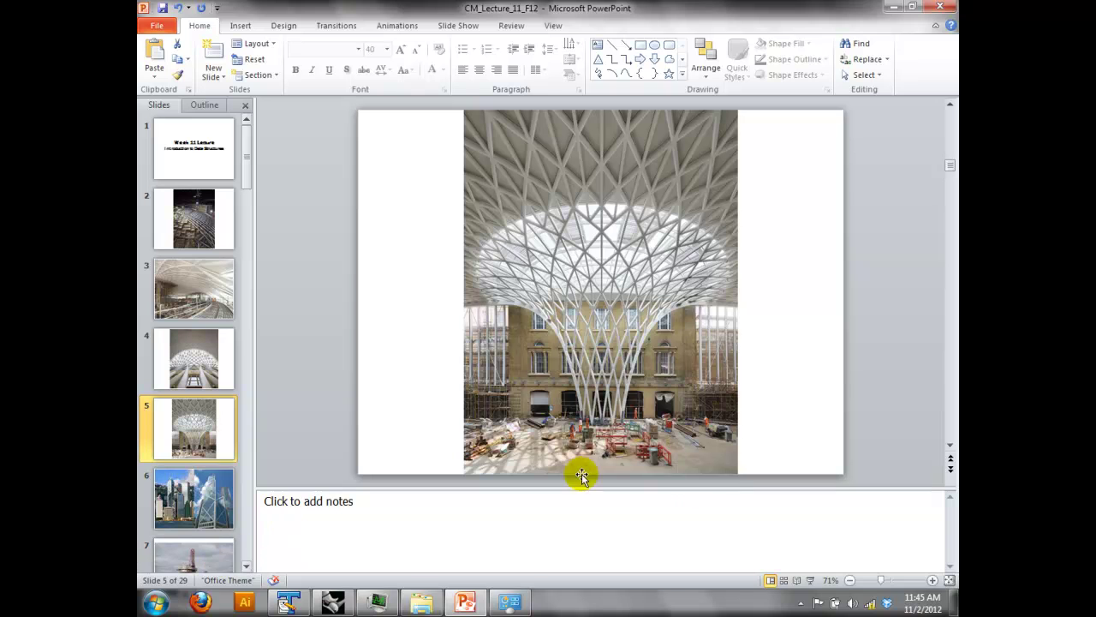
pyautogui.click(811, 585)
pyautogui.press('Right')
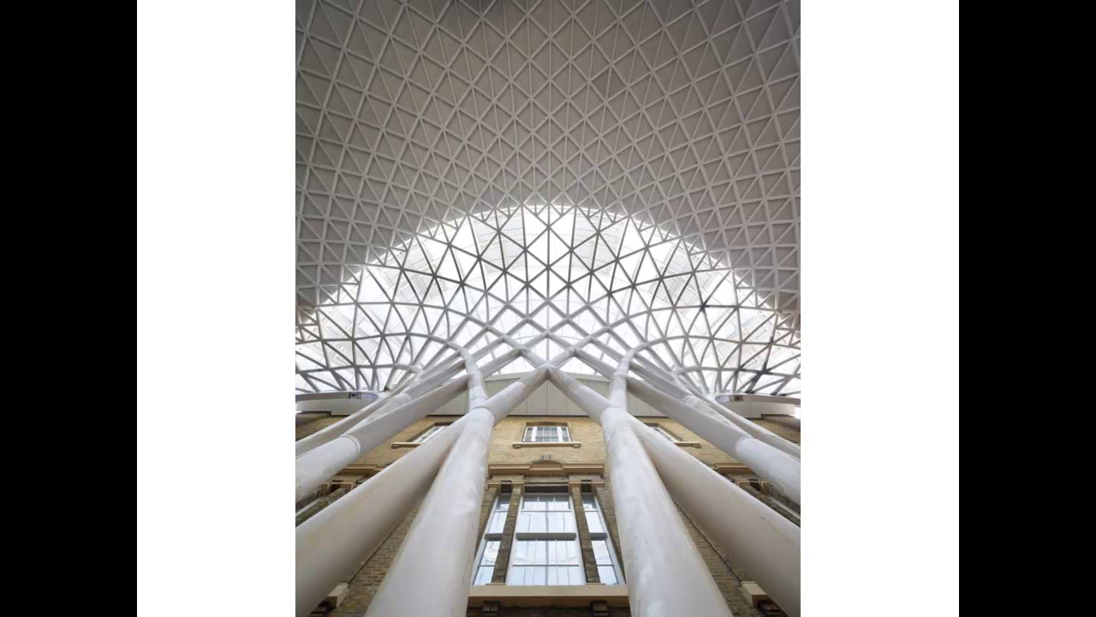
pyautogui.press('Right')
pyautogui.press('Right')
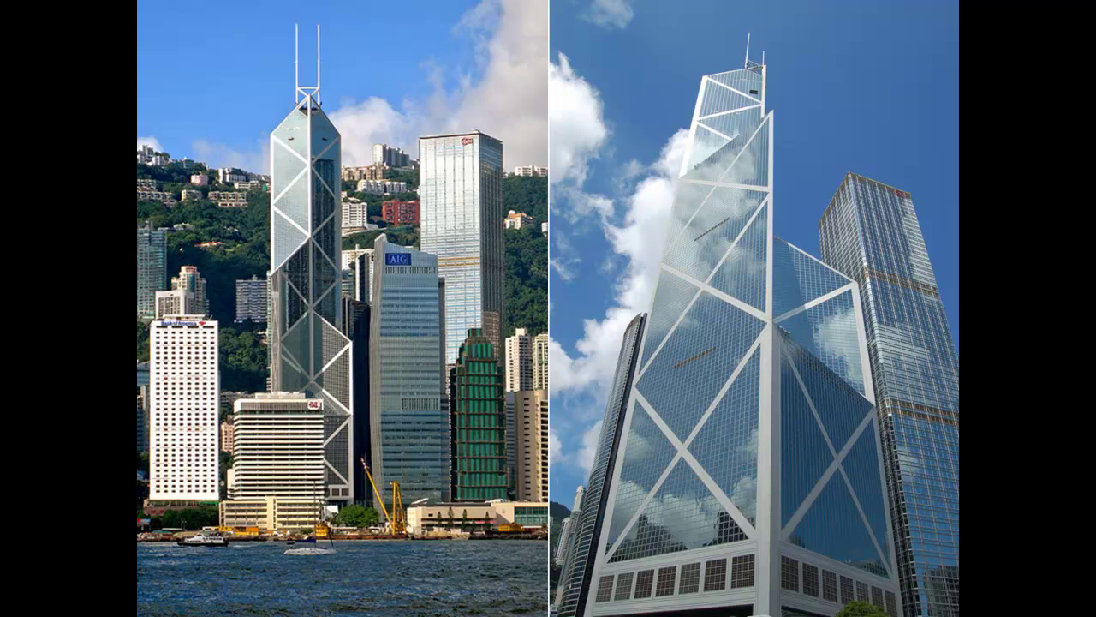
pyautogui.press('Escape')
# Return to Grasshopper and open the bank tower definition from the Week 11 folder.
pyautogui.click(156, 29)
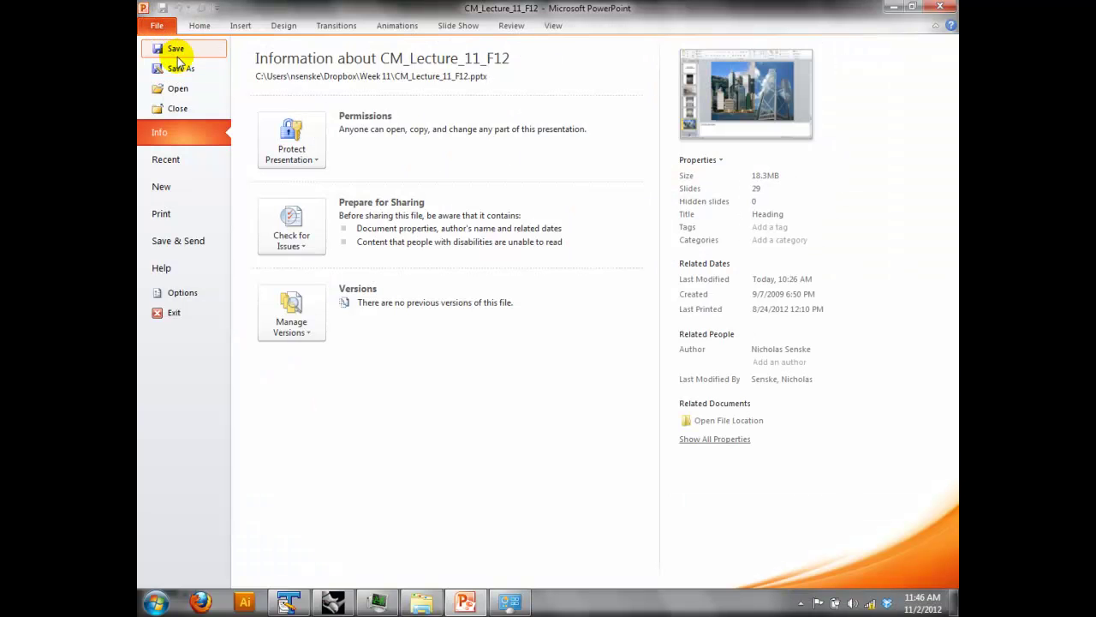
pyautogui.click(347, 590)
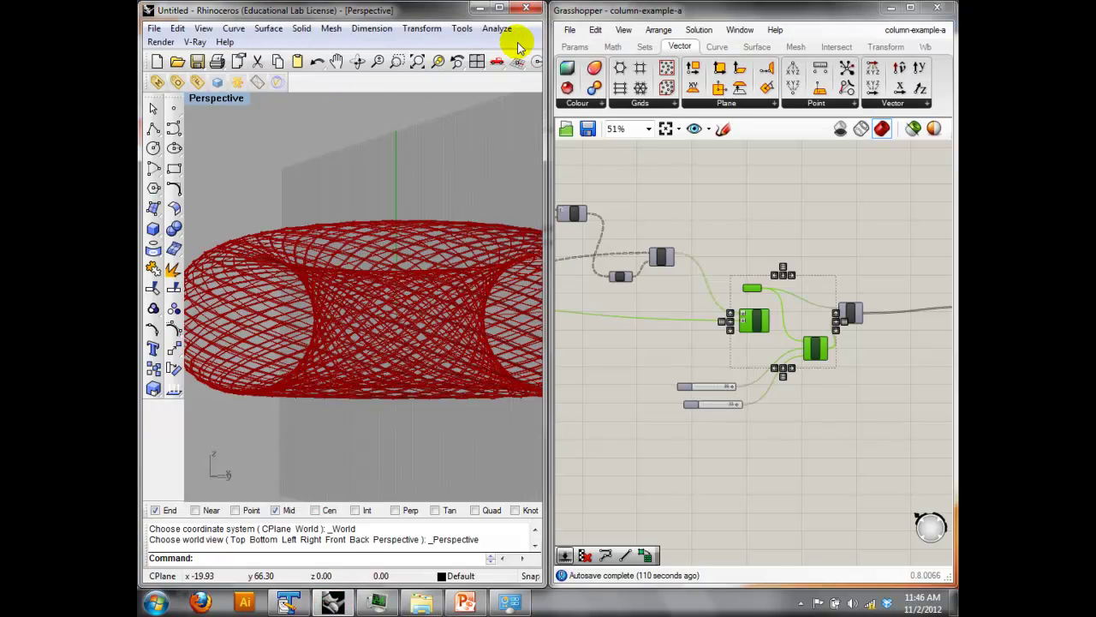
pyautogui.click(569, 29)
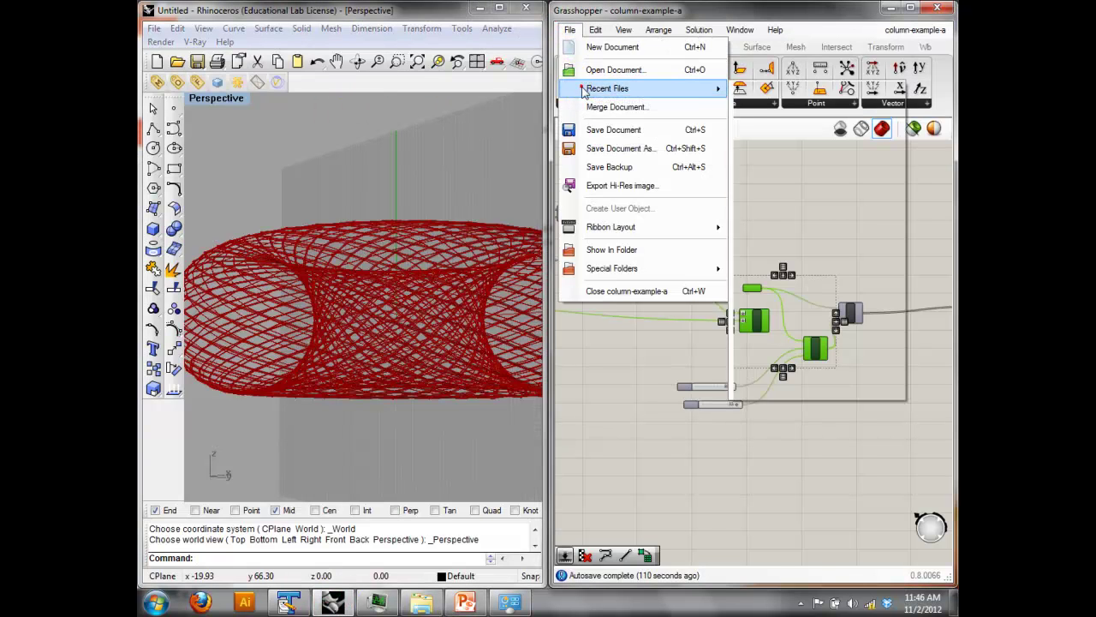
pyautogui.click(591, 69)
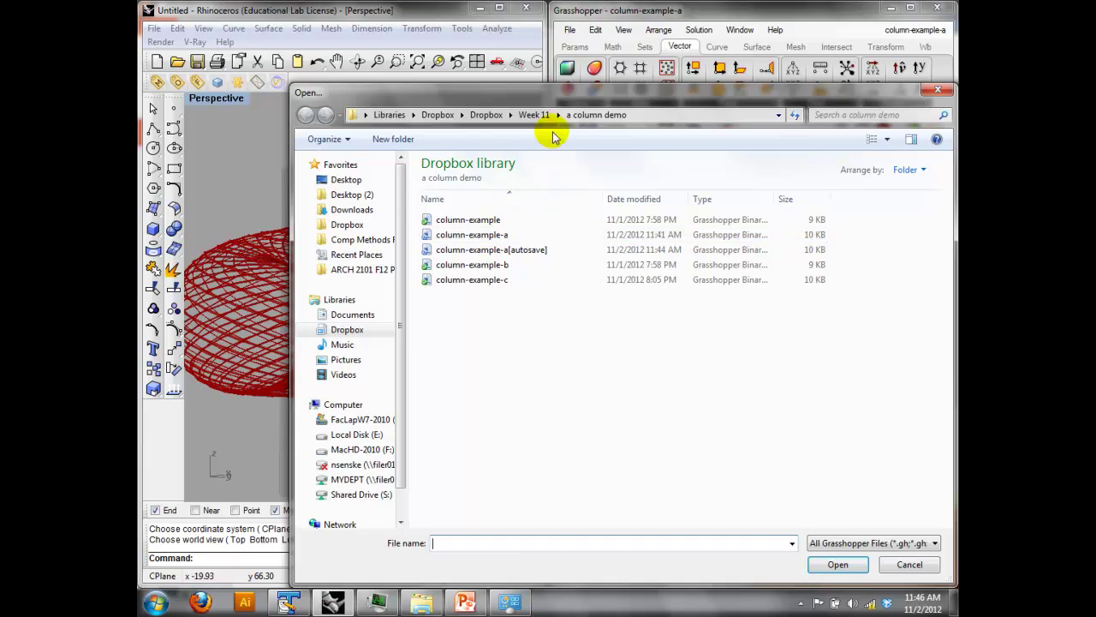
pyautogui.click(543, 108)
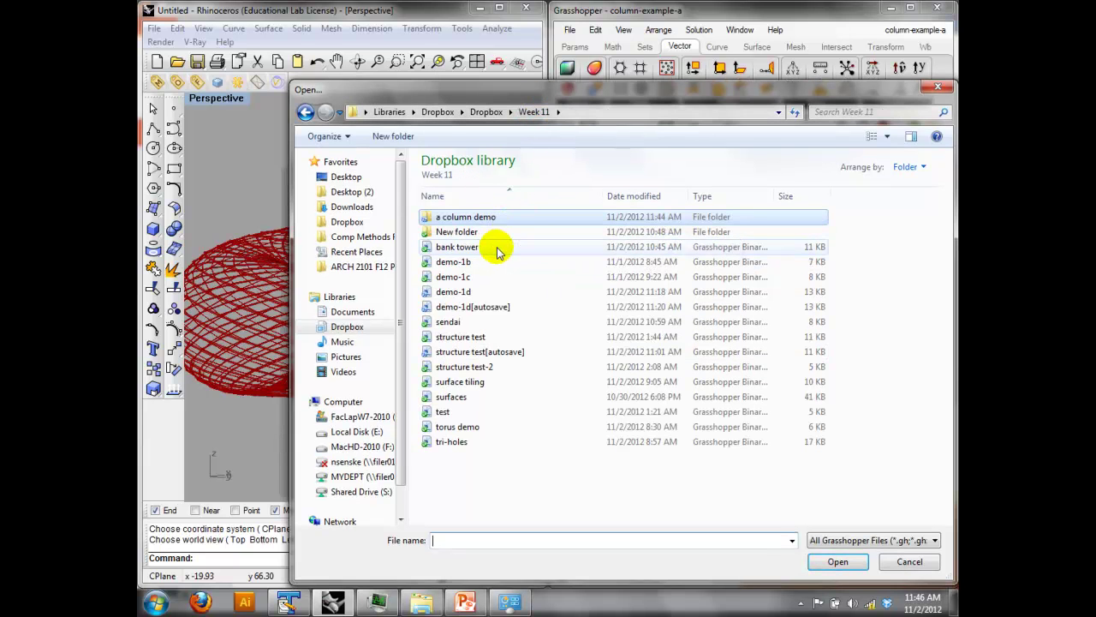
pyautogui.doubleClick(494, 248)
# Switch the Rhino viewport to the Front view to face the tower's panels.
pyautogui.click(461, 243)
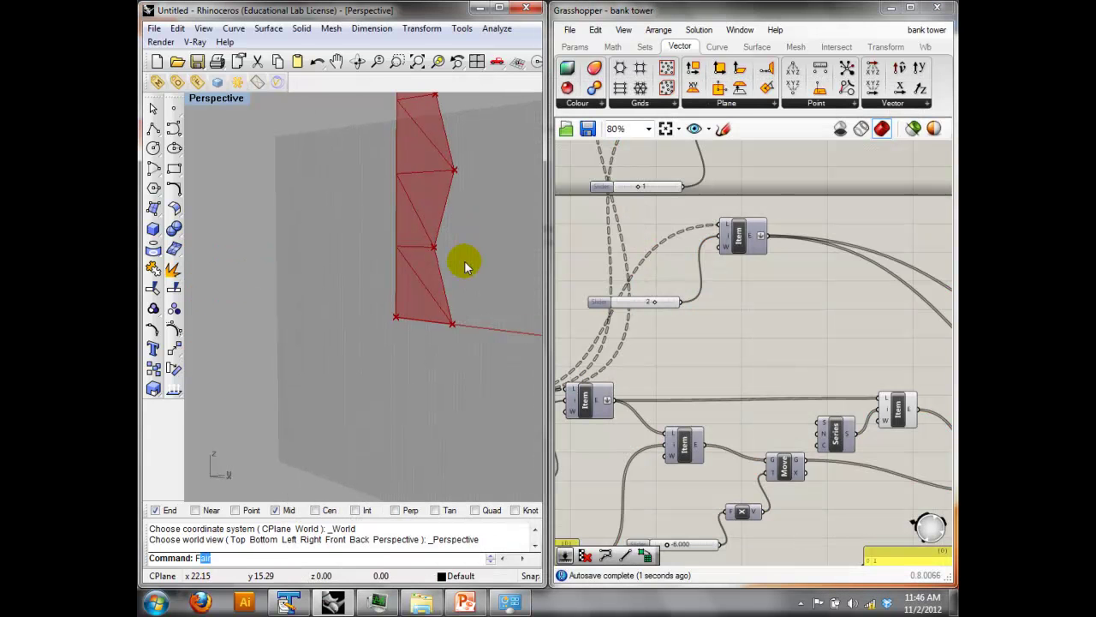
pyautogui.write('Front')
pyautogui.press('Return')
pyautogui.click(485, 198)
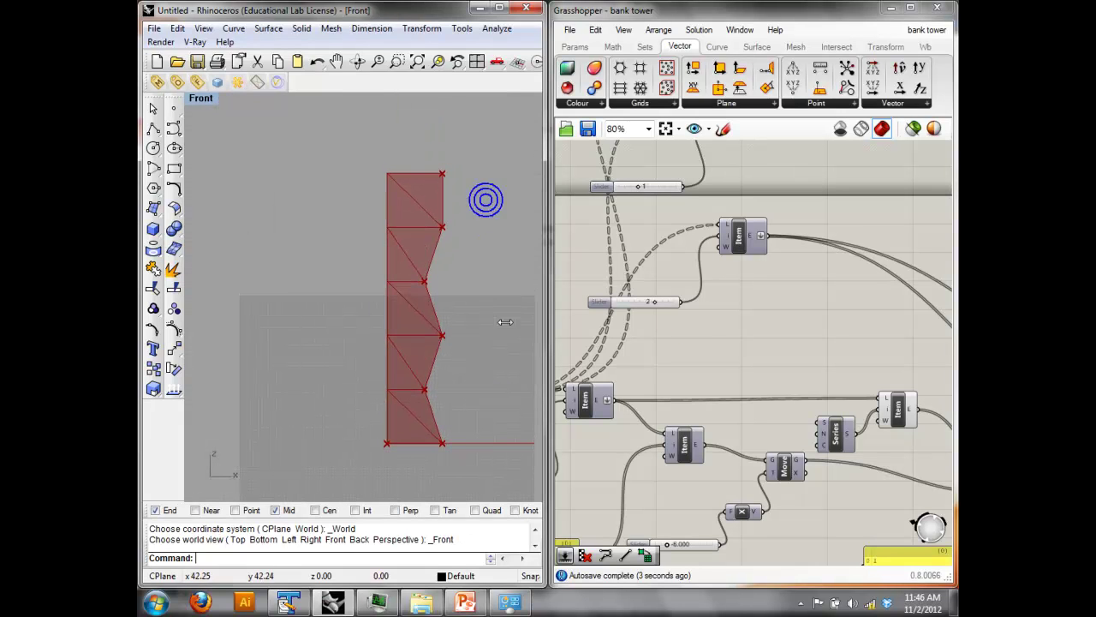
# Turn off the preview of all components in the bank tower definition.
pyautogui.moveTo(655, 258); pyautogui.dragTo(896, 269, button='right')
pyautogui.scroll(-5, 896, 268)
pyautogui.scroll(5, 747, 279)
pyautogui.scroll(2, 780, 311)
pyautogui.moveTo(788, 299); pyautogui.dragTo(786, 286, button='right')
pyautogui.scroll(-2, 718, 262)
pyautogui.moveTo(714, 262); pyautogui.dragTo(809, 296, button='right')
pyautogui.scroll(-5, 812, 296)
pyautogui.moveTo(896, 367); pyautogui.dragTo(672, 178)
pyautogui.rightClick(671, 178)
pyautogui.click(720, 211)
# Turn on the preview of the SubSrf component that splits the tower surface into panels.
pyautogui.scroll(3, 651, 247)
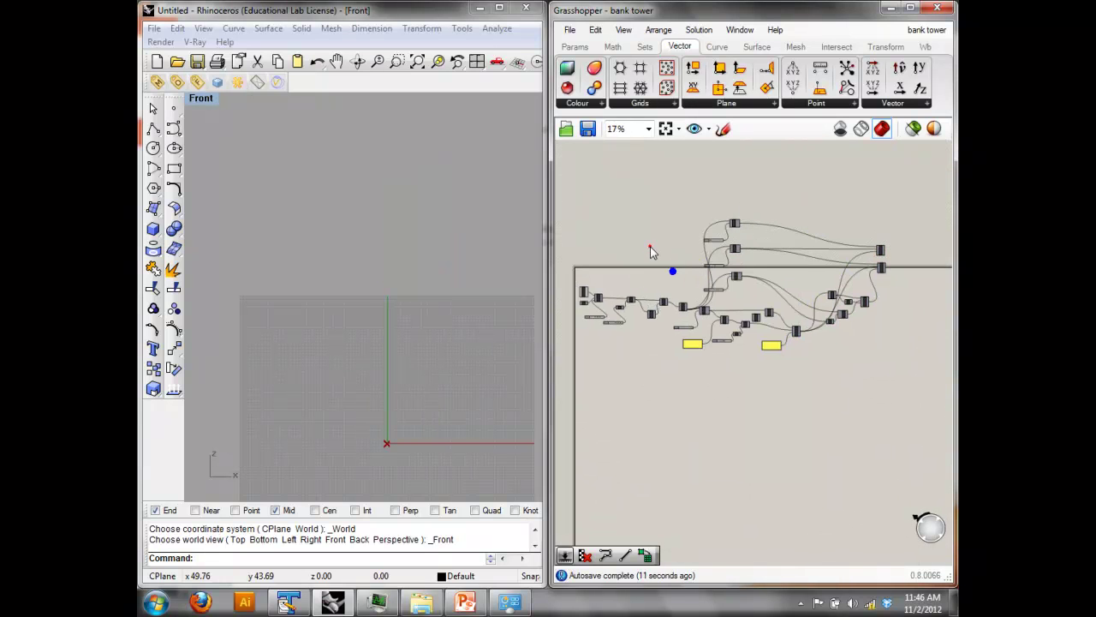
pyautogui.scroll(2, 671, 313)
pyautogui.rightClick(673, 266)
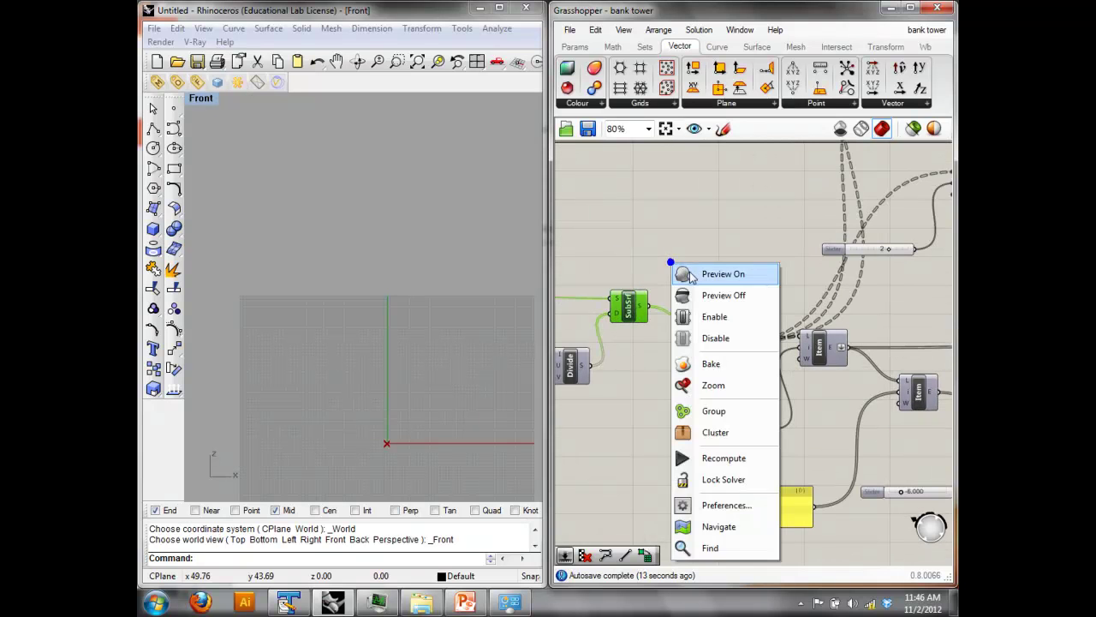
pyautogui.click(694, 273)
# Examine the stacked panels in the Front view and the Divide component that feeds the surface subdivision.
pyautogui.click(485, 267)
pyautogui.scroll(6, 461, 312)
pyautogui.moveTo(465, 324); pyautogui.dragTo(469, 238, button='right')
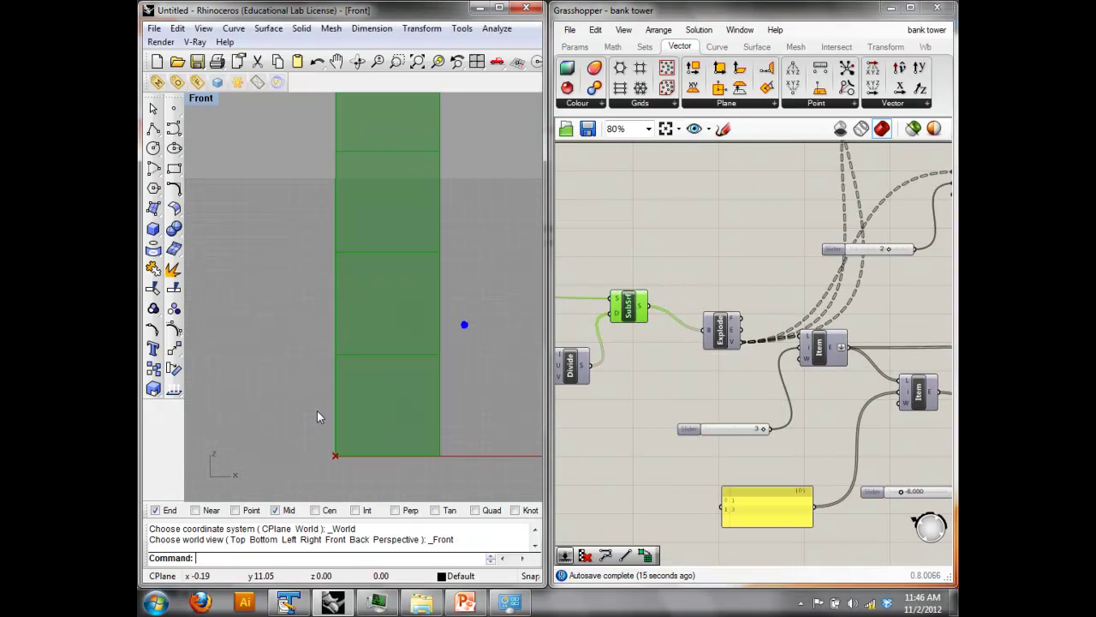
pyautogui.moveTo(435, 444); pyautogui.dragTo(514, 274, button='right')
pyautogui.scroll(-2, 465, 286)
pyautogui.click(592, 243)
pyautogui.click(567, 349)
pyautogui.moveTo(638, 362); pyautogui.dragTo(681, 362, button='right')
pyautogui.click(611, 364)
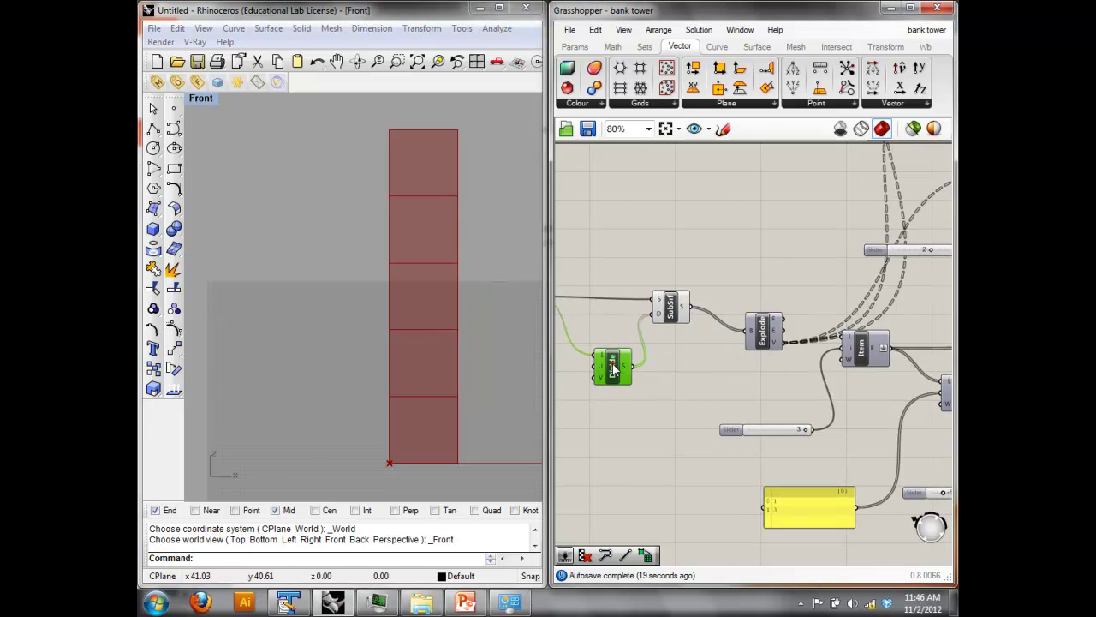
# Turn on the preview of the Explode component that extracts the panels' corner vertices.
pyautogui.moveTo(752, 385); pyautogui.dragTo(715, 404, button='right')
pyautogui.moveTo(746, 379); pyautogui.dragTo(722, 337)
pyautogui.moveTo(785, 224); pyautogui.dragTo(722, 269, button='right')
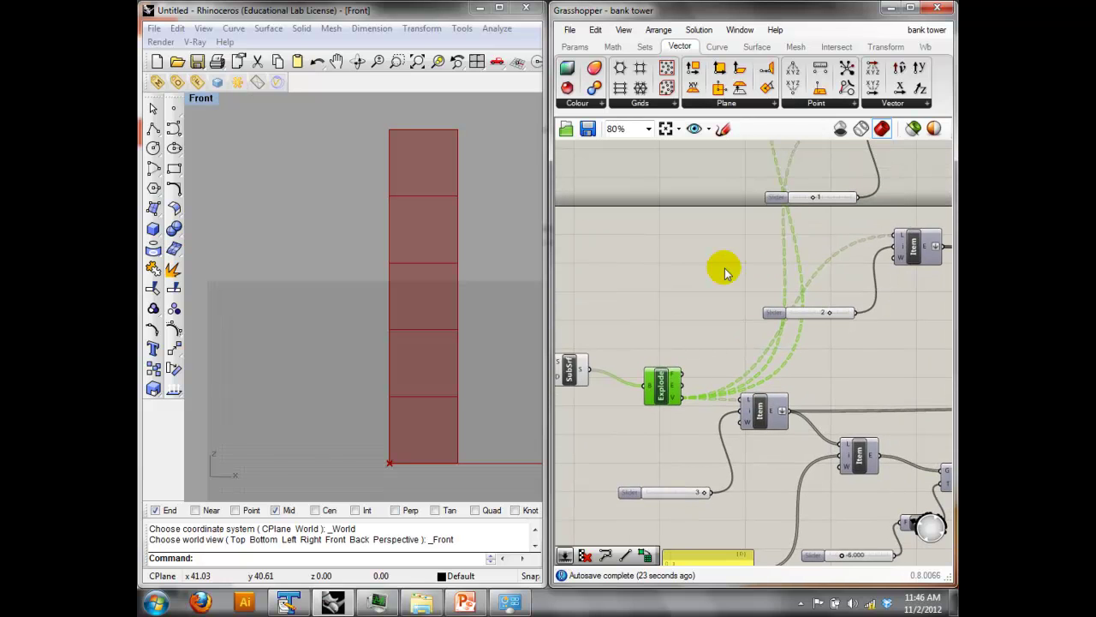
pyautogui.rightClick(655, 391)
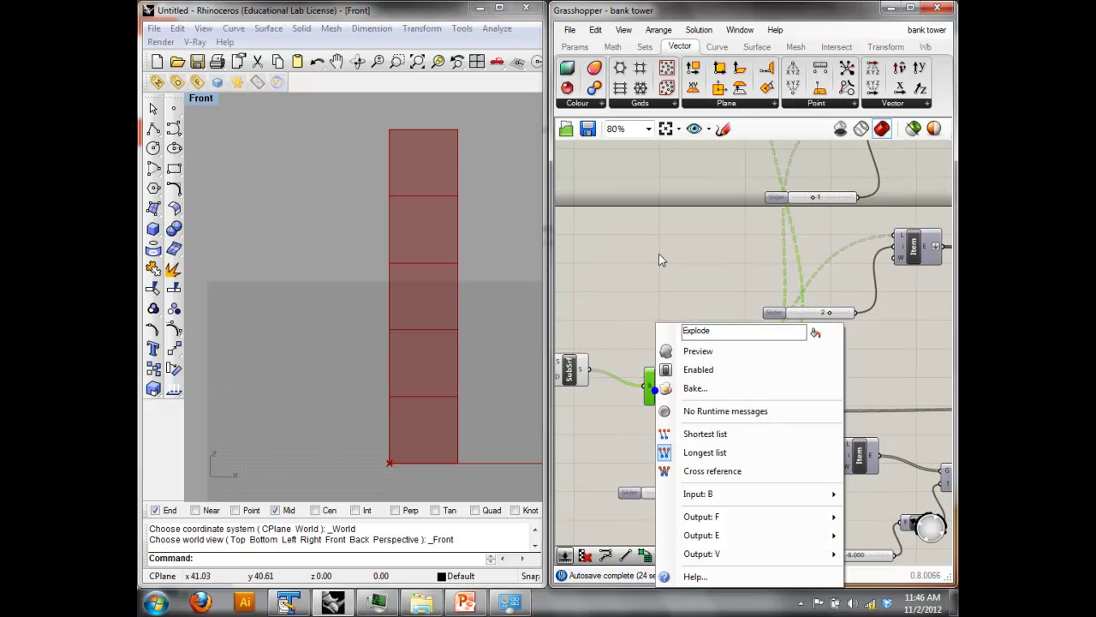
pyautogui.click(683, 349)
pyautogui.click(683, 344)
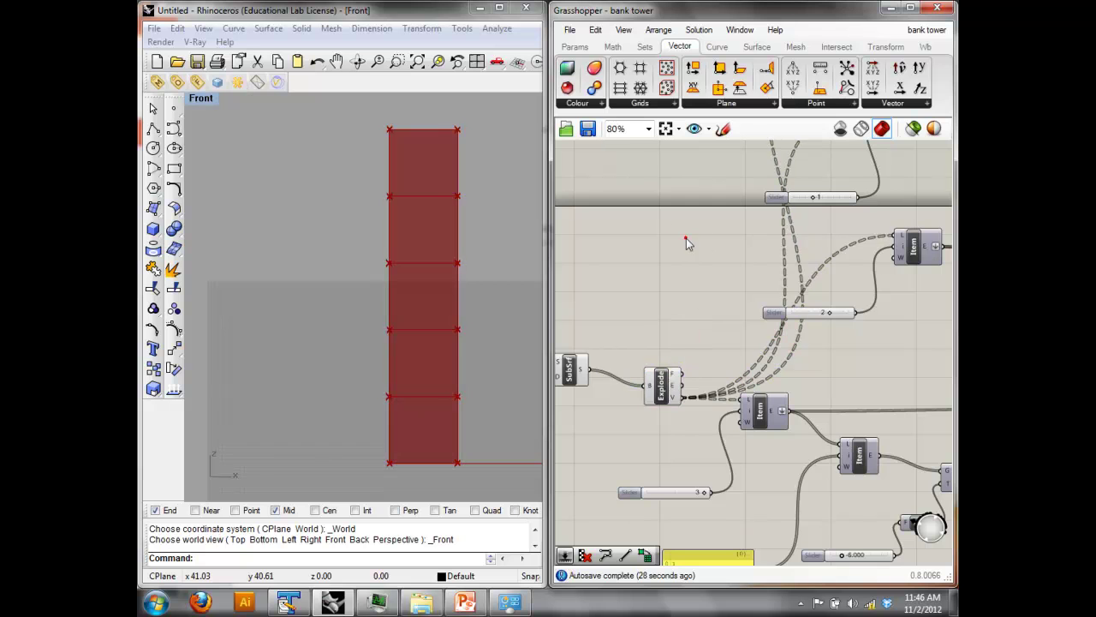
# Turn on the preview of the moved corner points and adjust the slider that controls their offset distance.
pyautogui.moveTo(698, 237); pyautogui.dragTo(582, 349, button='right')
pyautogui.moveTo(777, 333); pyautogui.dragTo(771, 276, button='right')
pyautogui.scroll(-2, 832, 322)
pyautogui.scroll(3, 711, 402)
pyautogui.moveTo(681, 454)
pyautogui.mouseDown()
pyautogui.moveTo(656, 453)
pyautogui.moveTo(698, 460)
pyautogui.mouseUp()
pyautogui.click(833, 329)
pyautogui.rightClick(854, 213)
pyautogui.click(861, 222)
pyautogui.moveTo(655, 454); pyautogui.dragTo(669, 432)
# Turn on the preview of the two Srf4Pt components that build the triangular panels.
pyautogui.moveTo(757, 333); pyautogui.dragTo(586, 319, button='right')
pyautogui.moveTo(807, 287); pyautogui.dragTo(665, 292, button='right')
pyautogui.moveTo(896, 304); pyautogui.dragTo(644, 311, button='right')
pyautogui.moveTo(864, 277); pyautogui.dragTo(721, 428, button='right')
pyautogui.scroll(-2, 773, 300)
pyautogui.moveTo(732, 218); pyautogui.dragTo(781, 256)
pyautogui.scroll(3, 783, 211)
pyautogui.rightClick(791, 202)
pyautogui.click(826, 215)
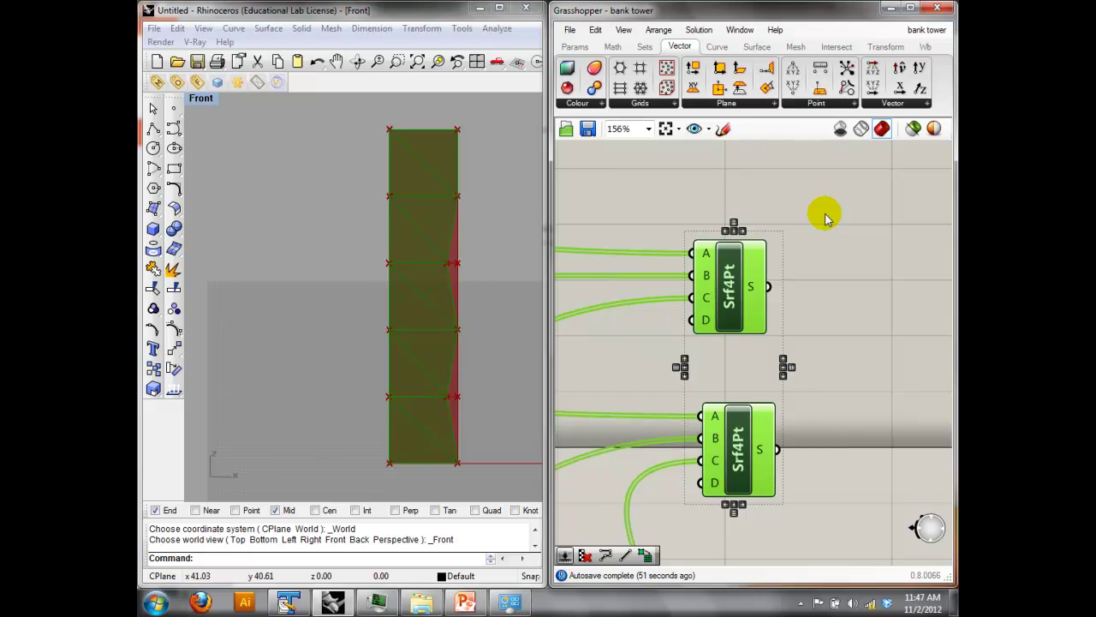
pyautogui.click(826, 229)
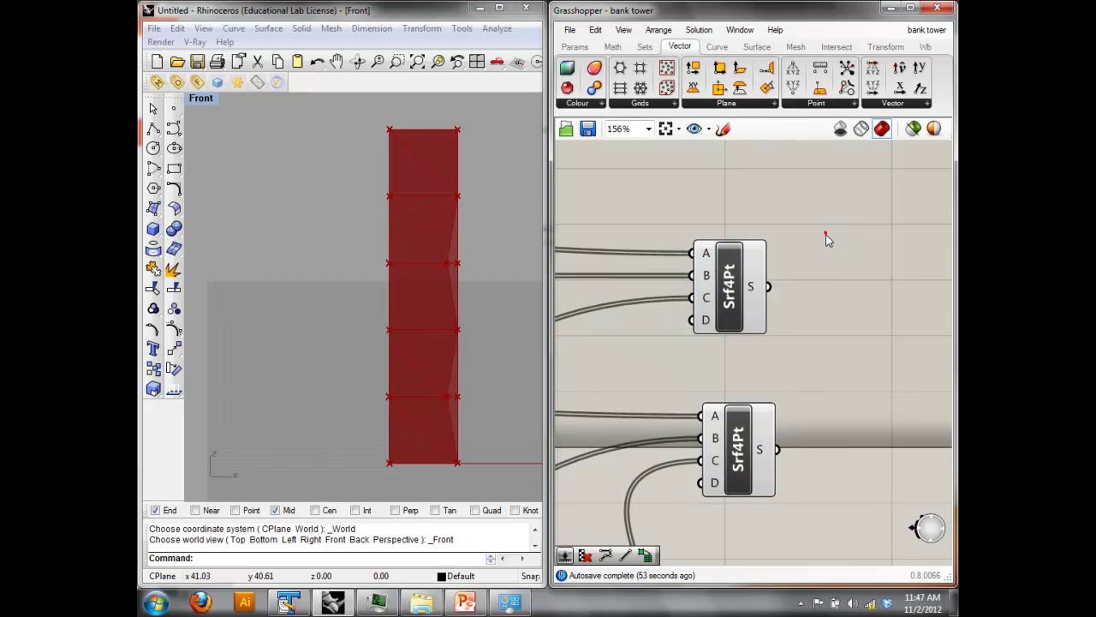
# Highlight the upper and lower Srf4Pt components in turn to compare which triangles each one generates.
pyautogui.click(723, 314)
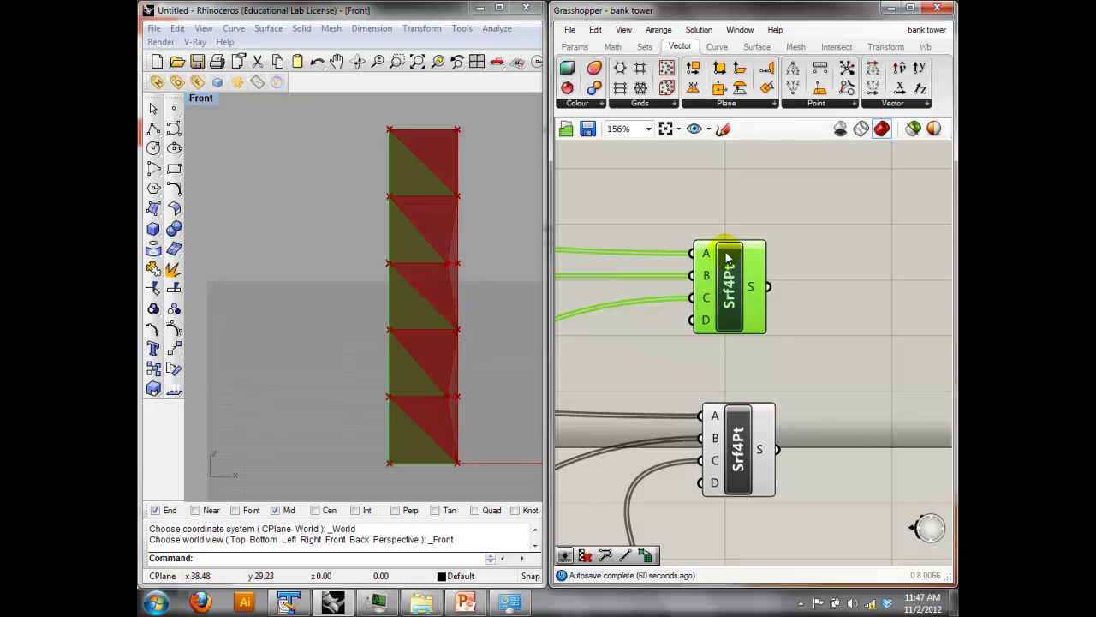
pyautogui.moveTo(742, 275); pyautogui.dragTo(742, 263)
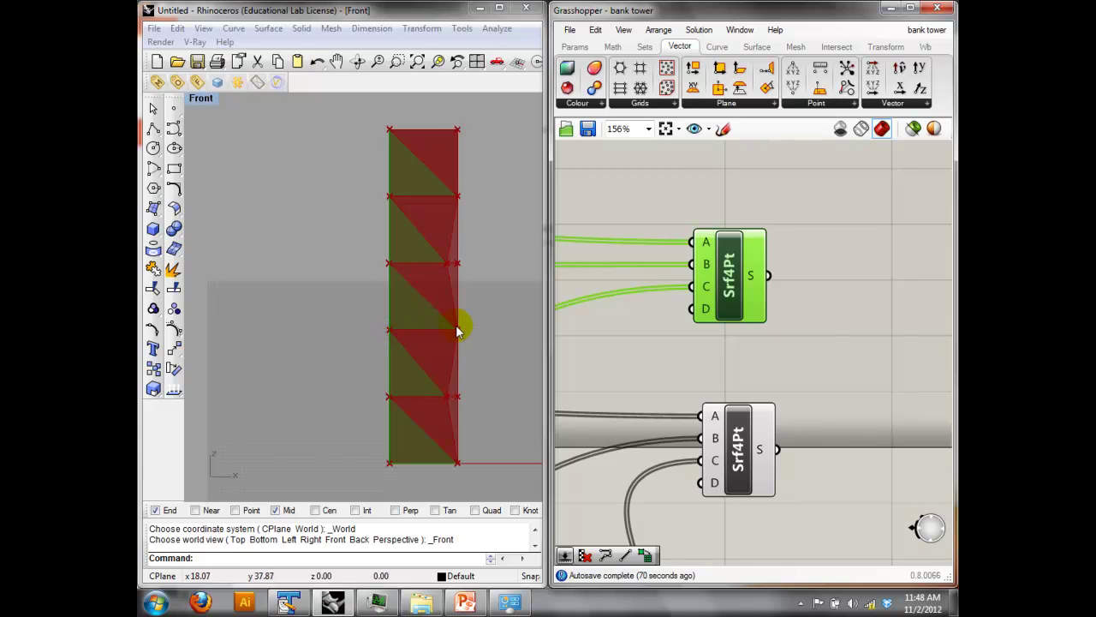
pyautogui.click(738, 438)
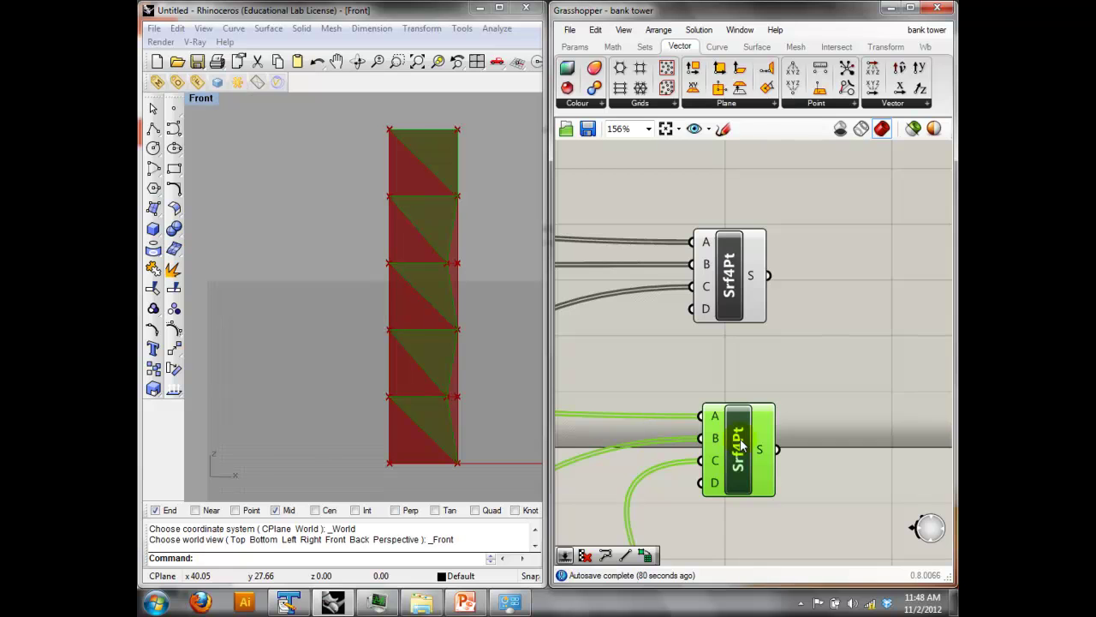
pyautogui.scroll(-5, 721, 307)
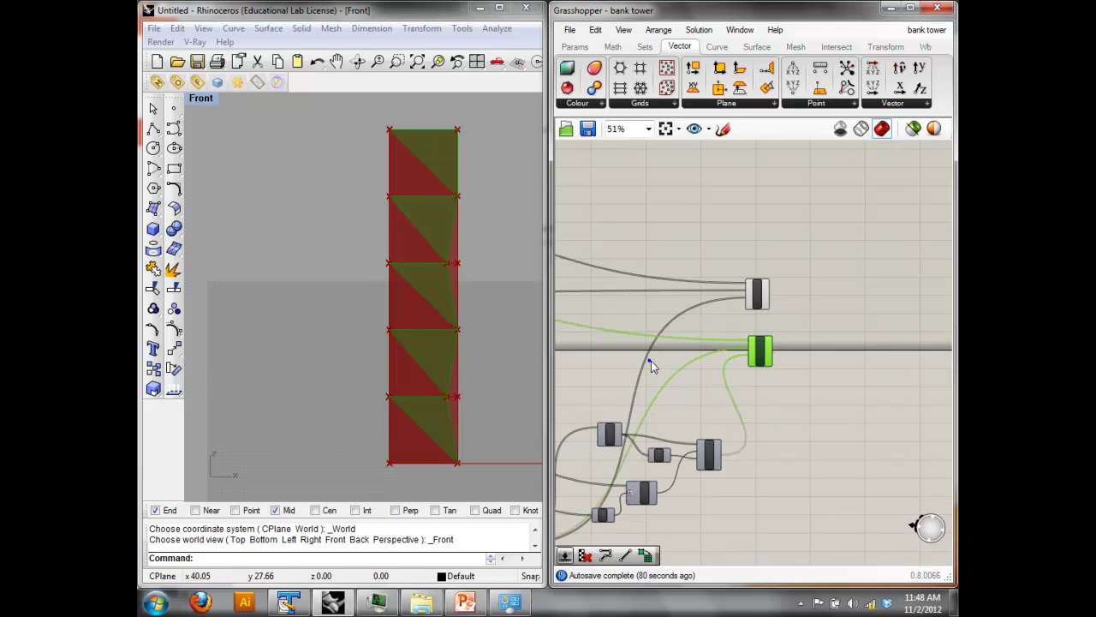
# Set the slider controlling the tower's width to 21.5 and increase the slider that controls its extrusion height.
pyautogui.moveTo(782, 380); pyautogui.dragTo(771, 252)
pyautogui.moveTo(685, 269); pyautogui.dragTo(806, 268, button='right')
pyautogui.scroll(-3, 771, 300)
pyautogui.moveTo(697, 323); pyautogui.dragTo(946, 347, button='right')
pyautogui.scroll(4, 500, 396)
pyautogui.moveTo(827, 337); pyautogui.dragTo(625, 331, button='right')
pyautogui.scroll(-2, 893, 347)
pyautogui.moveTo(893, 347); pyautogui.dragTo(730, 348, button='right')
pyautogui.scroll(4, 758, 391)
pyautogui.moveTo(706, 443)
pyautogui.mouseDown()
pyautogui.moveTo(695, 443)
pyautogui.moveTo(710, 441)
pyautogui.mouseUp()
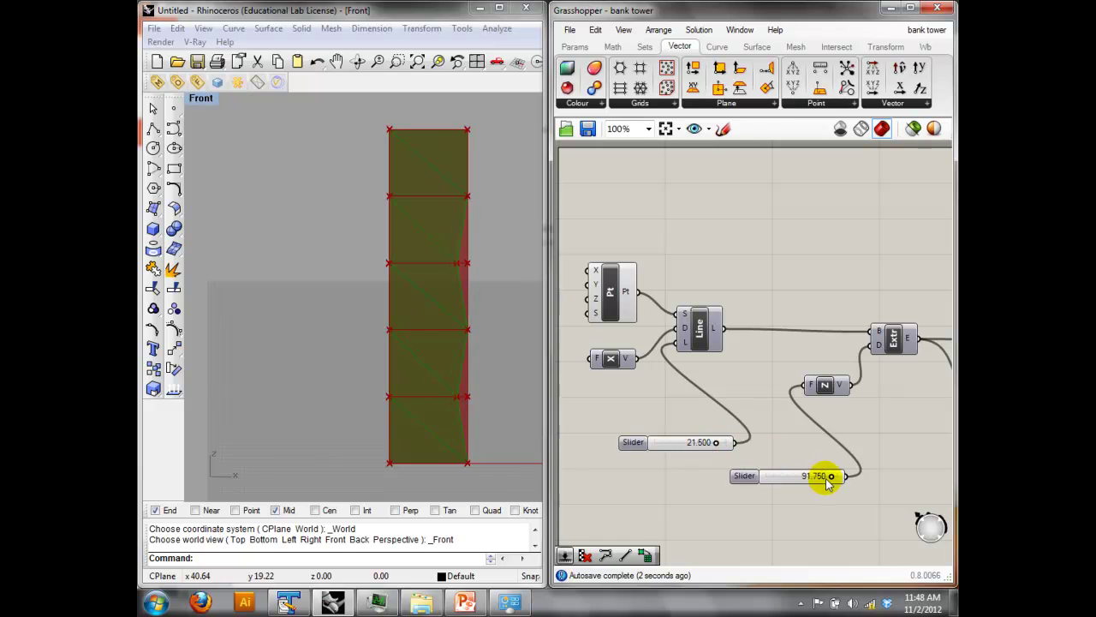
pyautogui.moveTo(830, 476)
pyautogui.mouseDown()
pyautogui.moveTo(796, 479)
pyautogui.moveTo(844, 477)
pyautogui.mouseUp()
pyautogui.moveTo(881, 409); pyautogui.dragTo(769, 413, button='right')
pyautogui.moveTo(857, 395); pyautogui.dragTo(683, 378, button='right')
pyautogui.moveTo(868, 353); pyautogui.dragTo(720, 354, button='right')
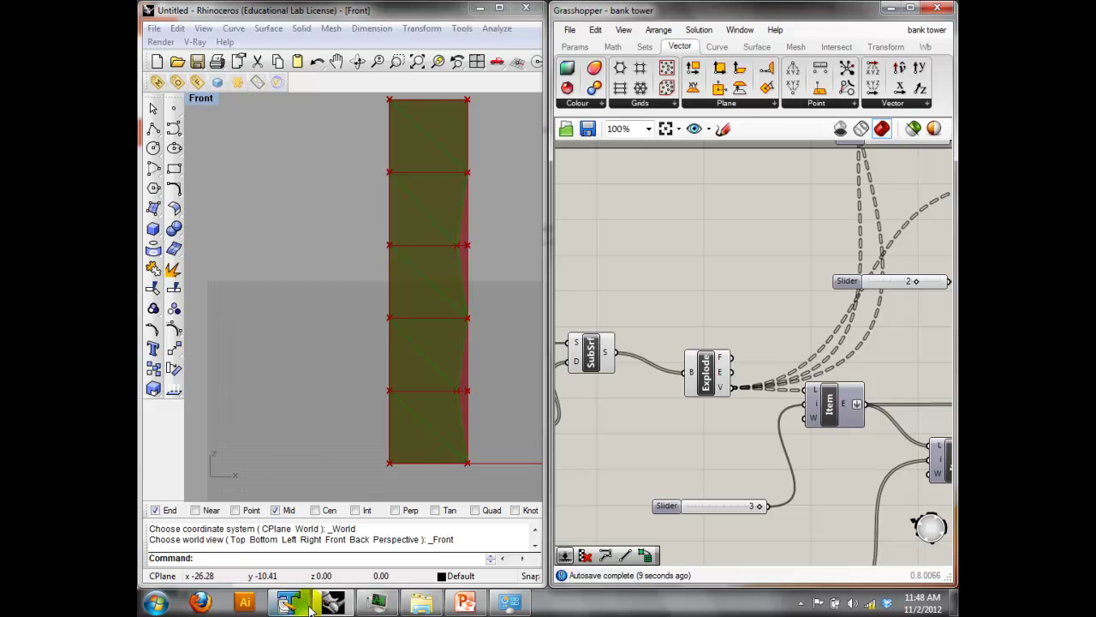
# Switch to the PowerPoint lecture, open slide 7 with the red lattice tower and present it full screen.
pyautogui.moveTo(328, 603)
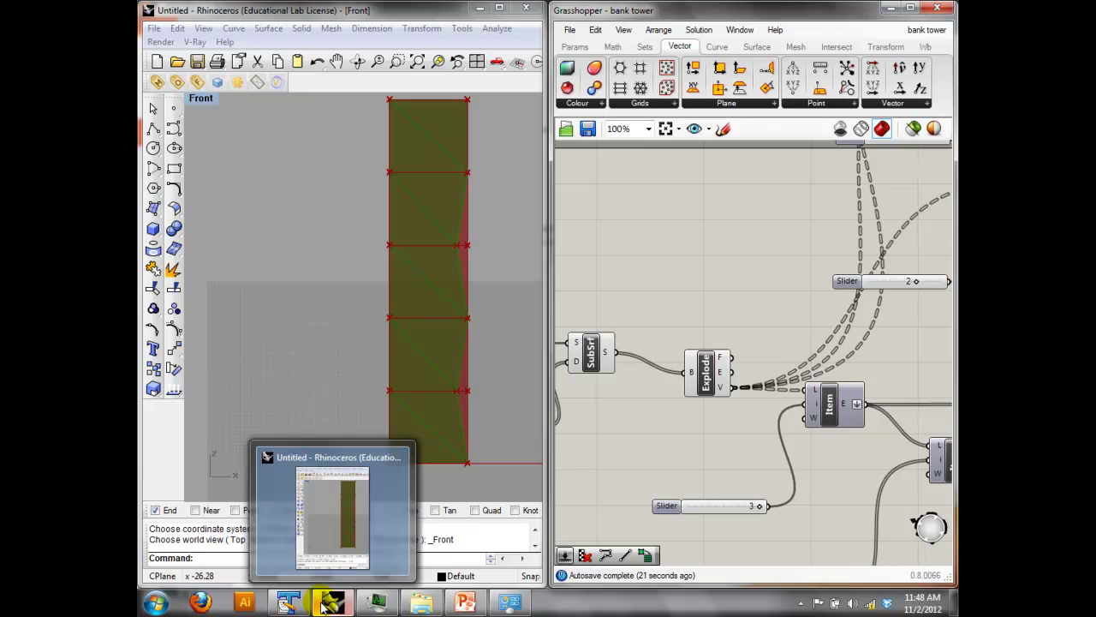
pyautogui.click(465, 602)
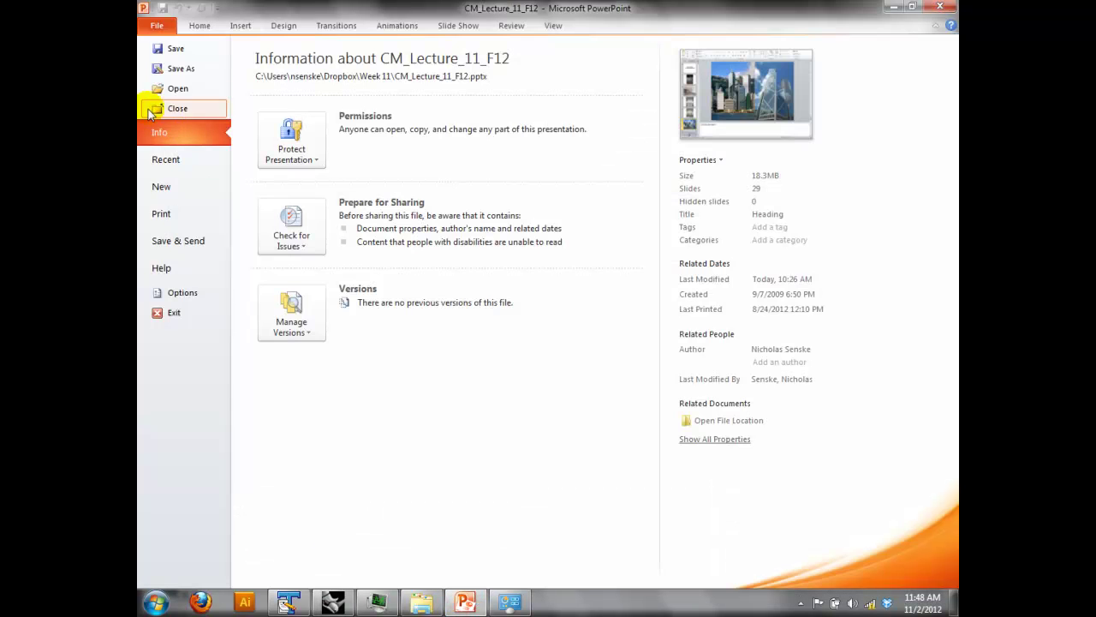
pyautogui.click(163, 25)
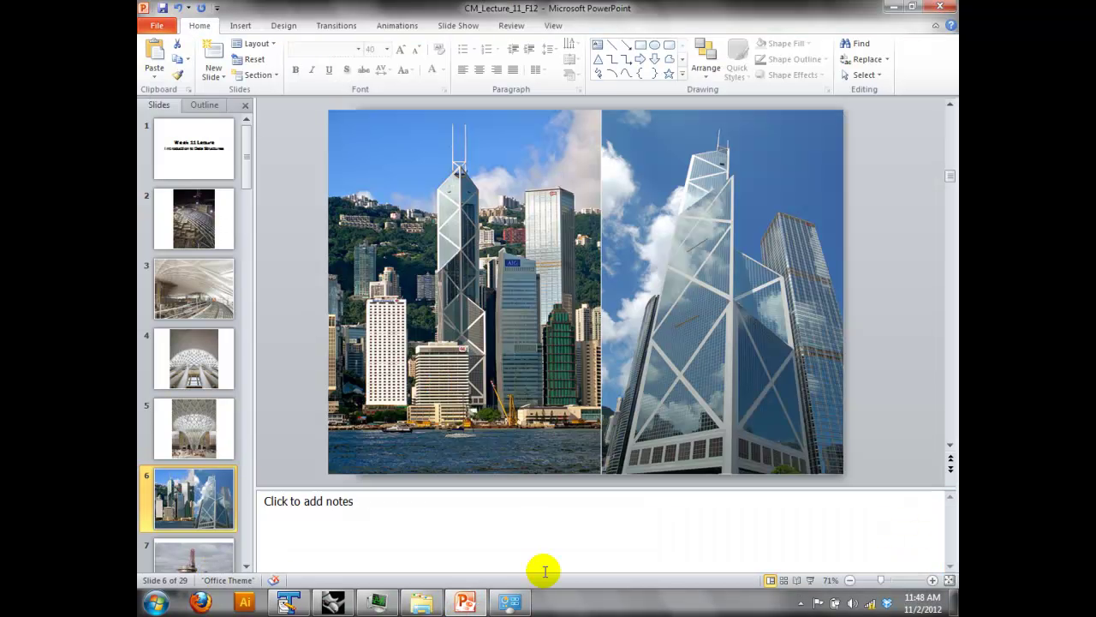
pyautogui.click(783, 581)
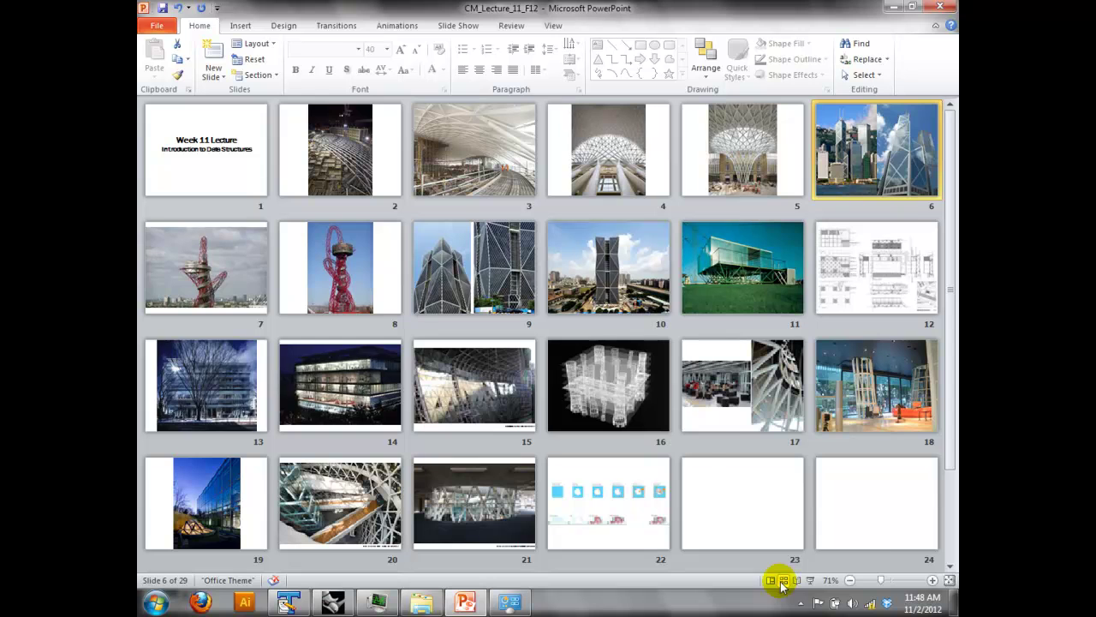
pyautogui.doubleClick(209, 249)
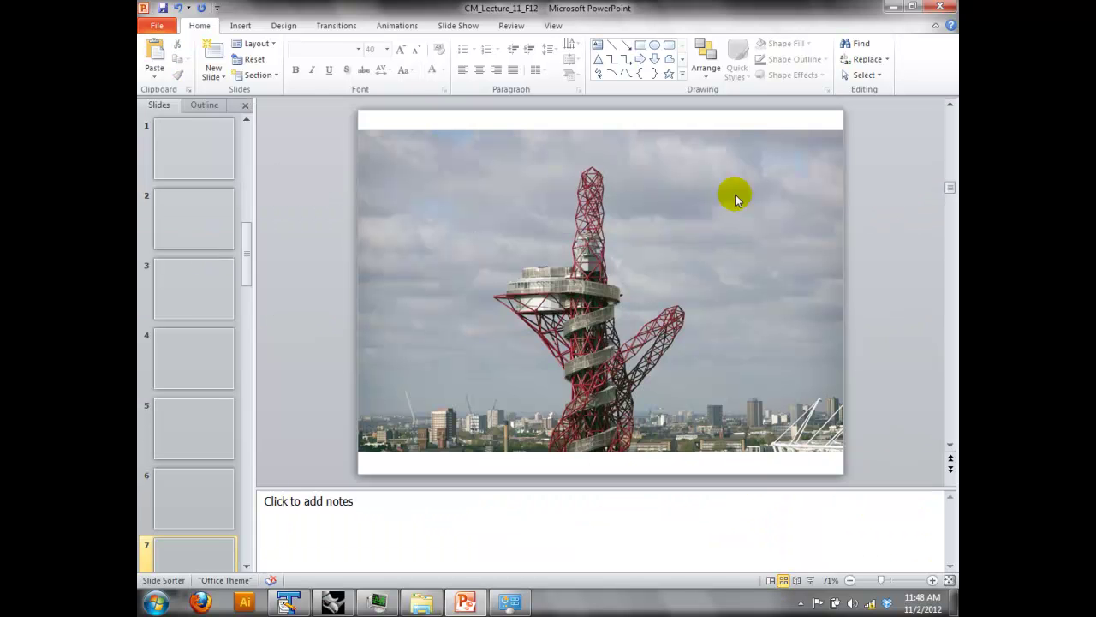
pyautogui.click(811, 581)
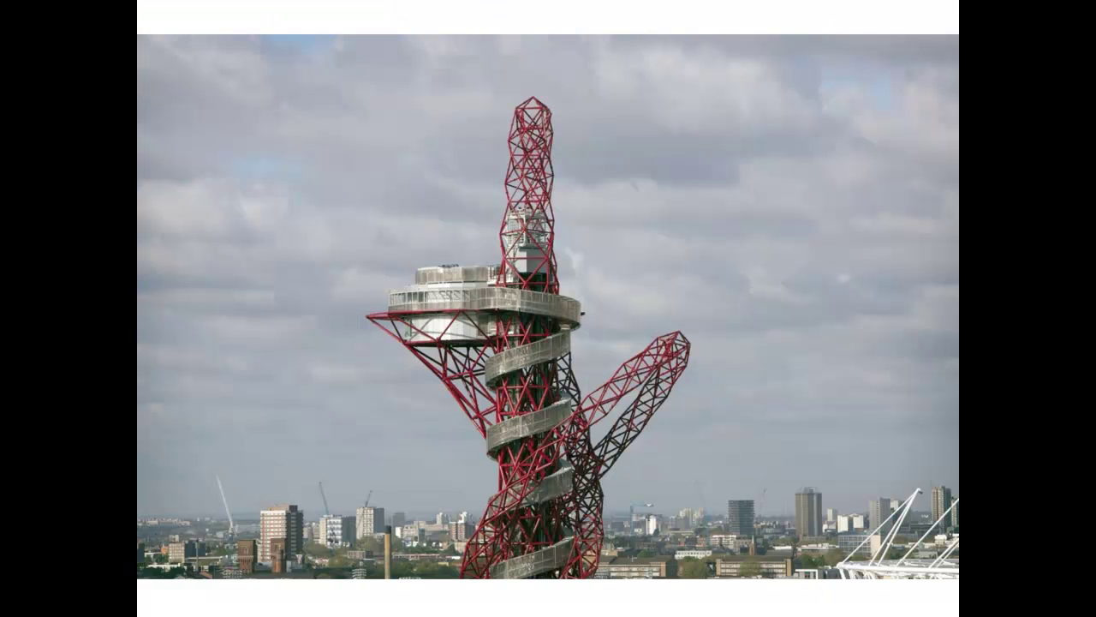
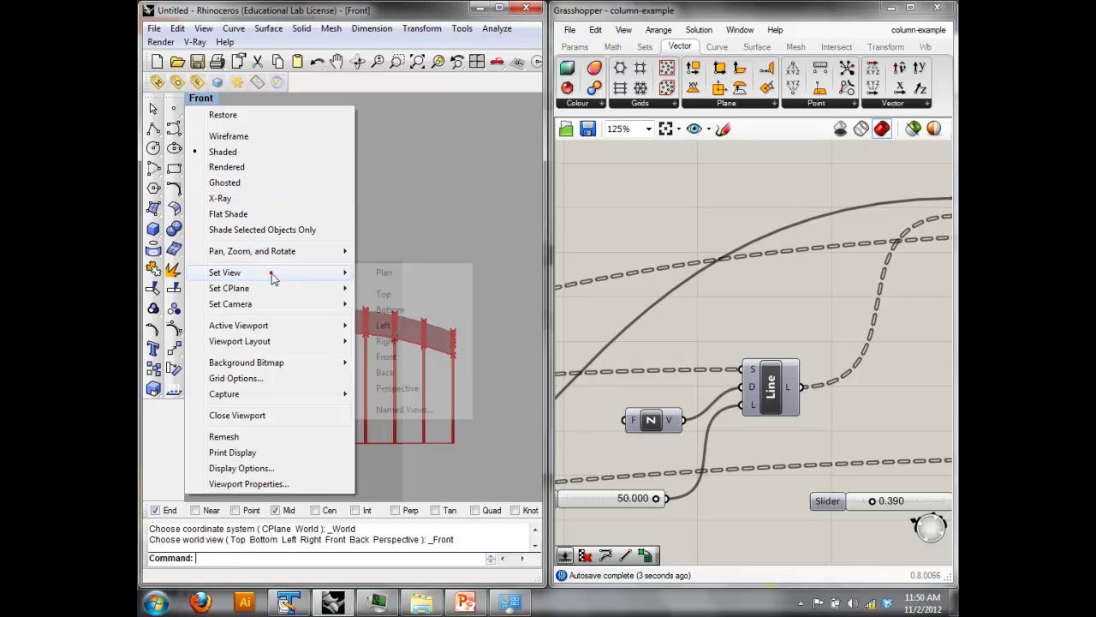
# Set the Rhino viewport to Perspective and delete the group of components that generates the vertical columns in the column-example definition.
pyautogui.click(391, 386)
pyautogui.scroll(-3, 465, 291)
pyautogui.click(911, 293)
pyautogui.scroll(-3, 917, 294)
pyautogui.click(516, 283)
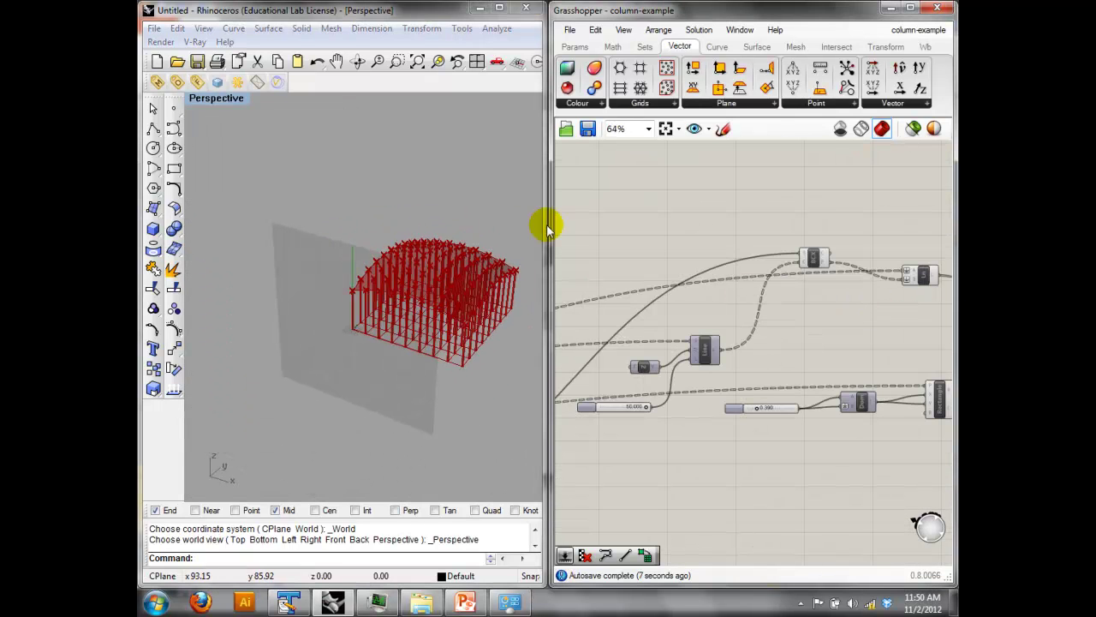
pyautogui.scroll(-6, 734, 318)
pyautogui.moveTo(805, 375); pyautogui.dragTo(648, 238)
pyautogui.press('Delete')
# Turn off the preview of the components that generate the moved grid points on the curved roof surface.
pyautogui.scroll(4, 648, 334)
pyautogui.moveTo(676, 372); pyautogui.dragTo(572, 276)
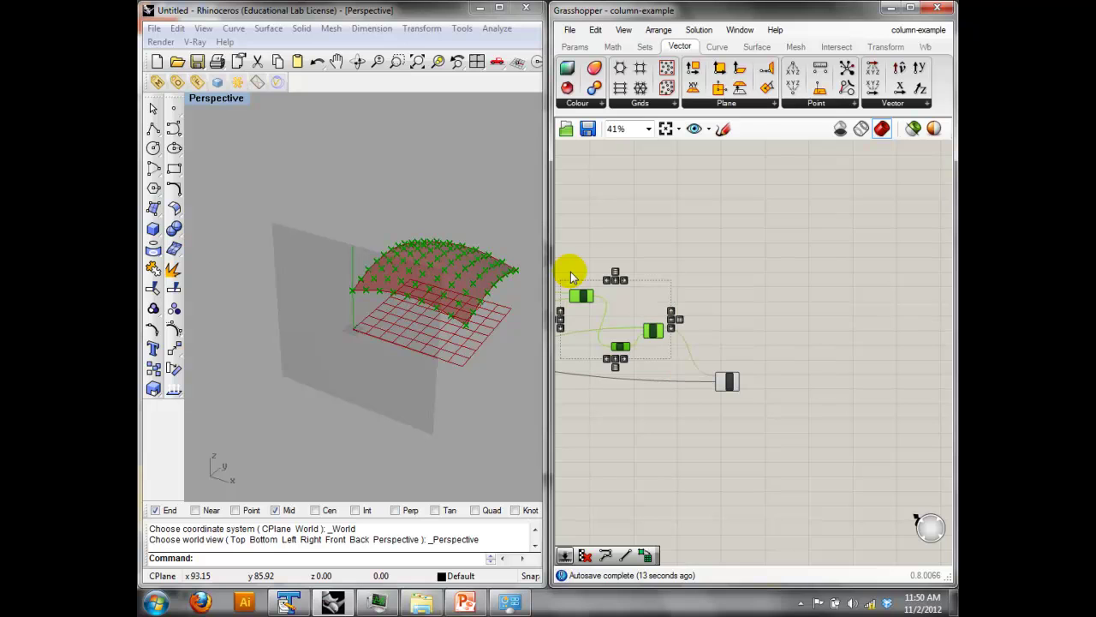
pyautogui.rightClick(572, 272)
pyautogui.click(609, 310)
# Switch to the open Grasshopper definition column-example-a.
pyautogui.moveTo(725, 386); pyautogui.dragTo(775, 385, button='right')
pyautogui.scroll(1, 687, 383)
pyautogui.moveTo(686, 383); pyautogui.dragTo(856, 374, button='right')
pyautogui.scroll(-3, 595, 386)
pyautogui.moveTo(868, 391); pyautogui.dragTo(790, 336)
pyautogui.click(733, 30)
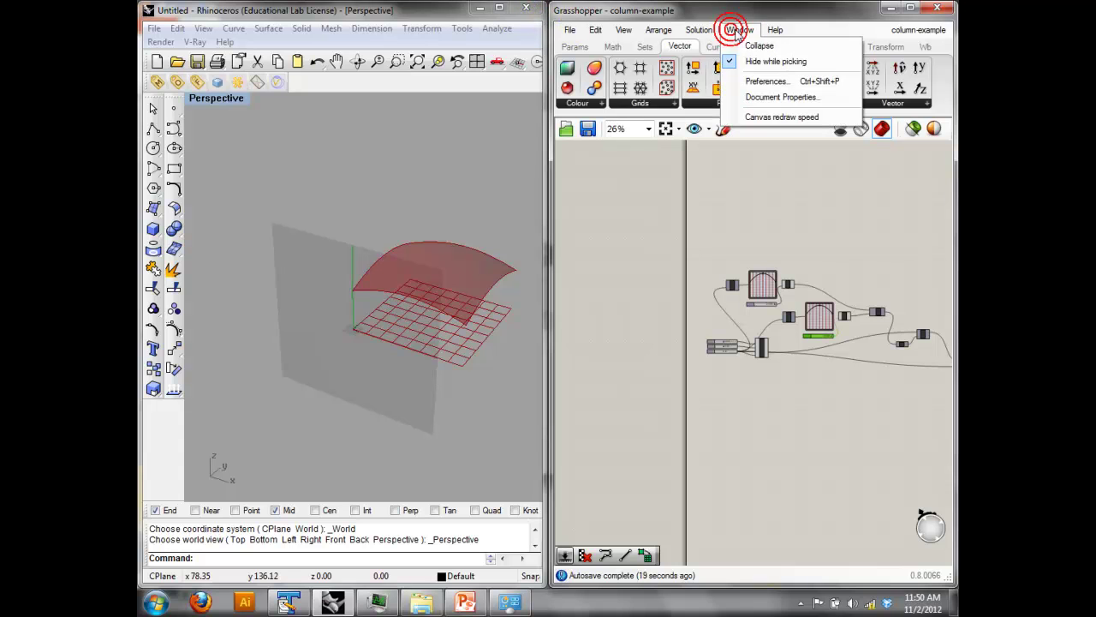
pyautogui.click(734, 30)
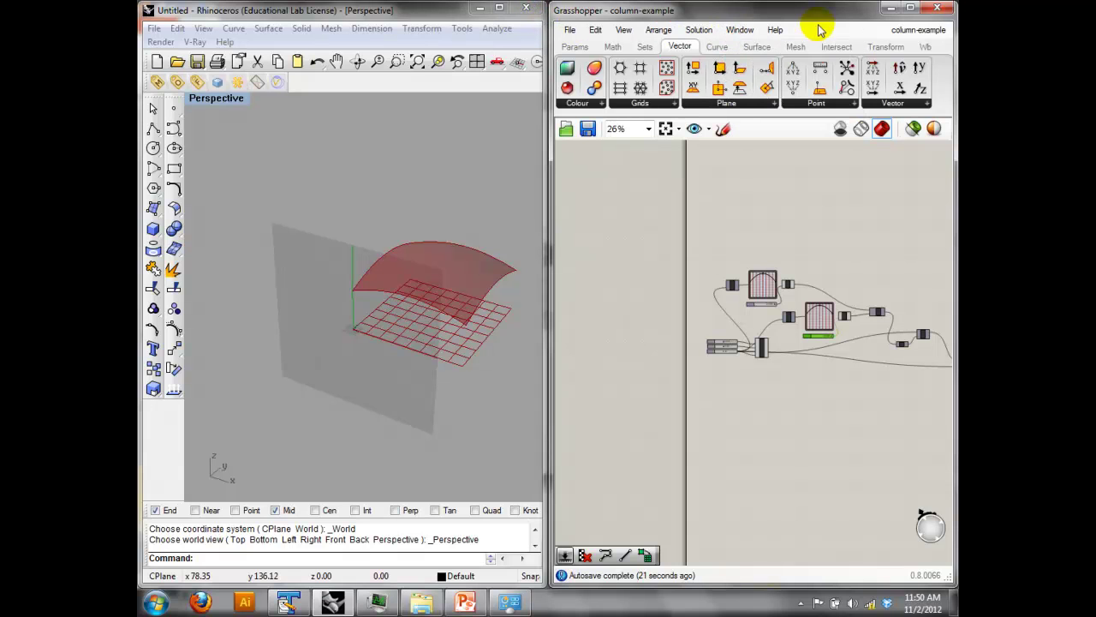
pyautogui.click(914, 30)
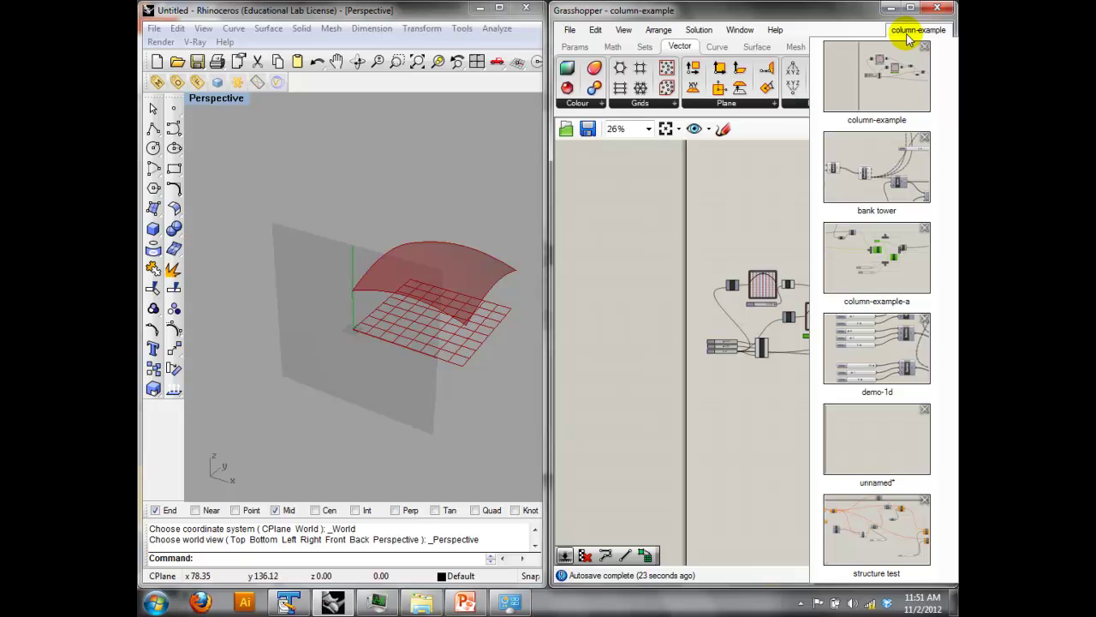
pyautogui.click(880, 252)
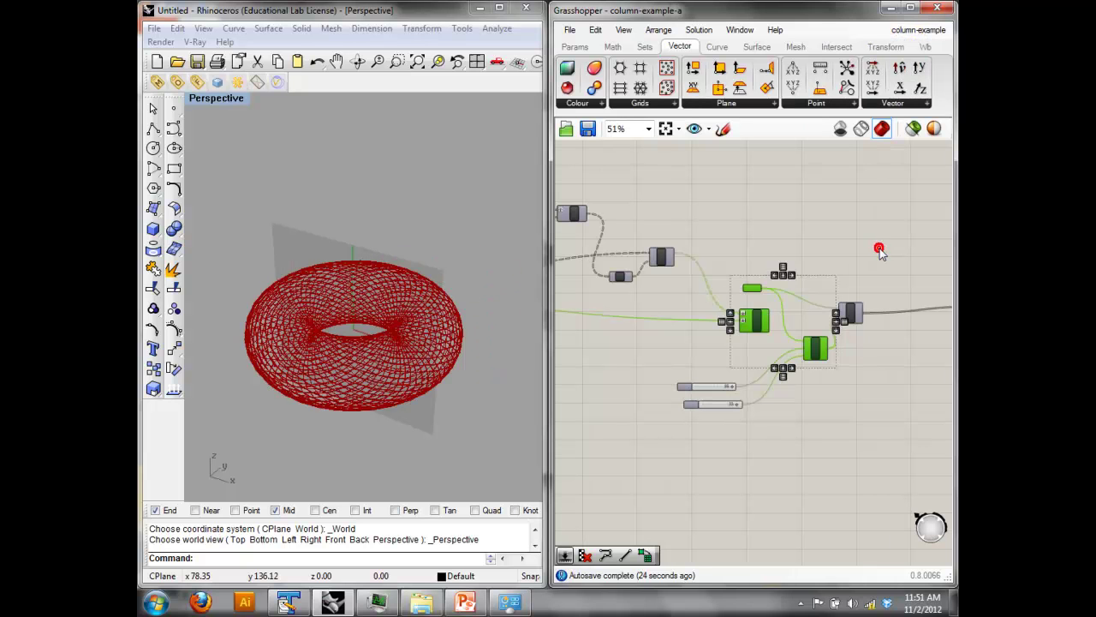
# Draw a rectangular plane surface around the torus lattice in Rhino's Top view.
pyautogui.moveTo(621, 261); pyautogui.dragTo(767, 220, button='right')
pyautogui.moveTo(618, 304)
pyautogui.mouseDown(button='right')
pyautogui.moveTo(802, 293)
pyautogui.moveTo(638, 311)
pyautogui.mouseUp(button='right')
pyautogui.scroll(-3, 802, 293)
pyautogui.click(410, 227)
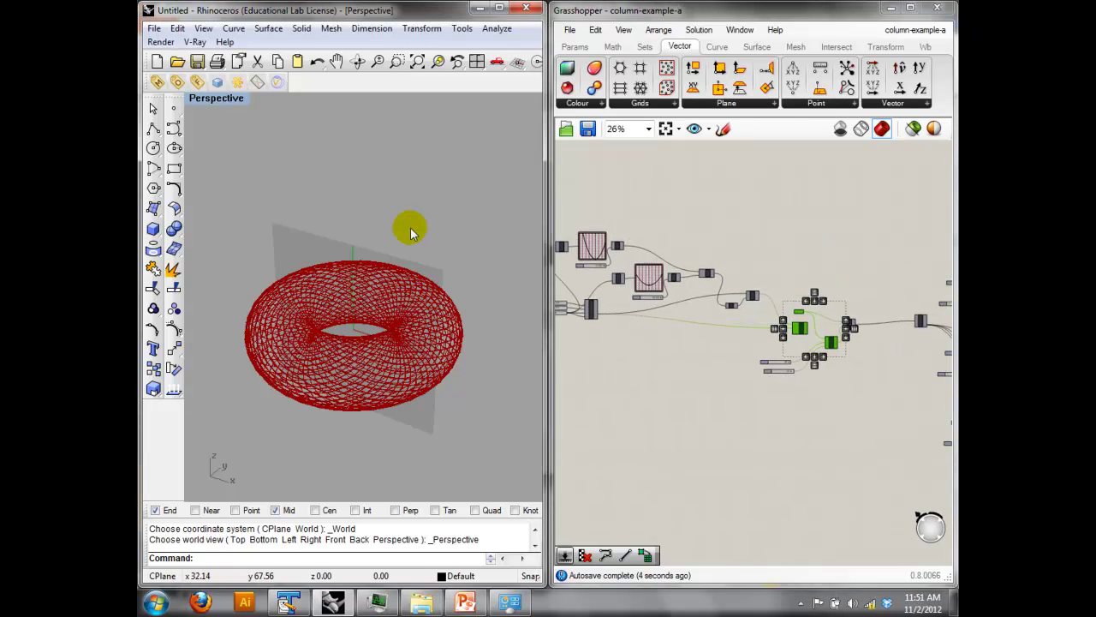
pyautogui.hotkey('ctrl', 'F1')
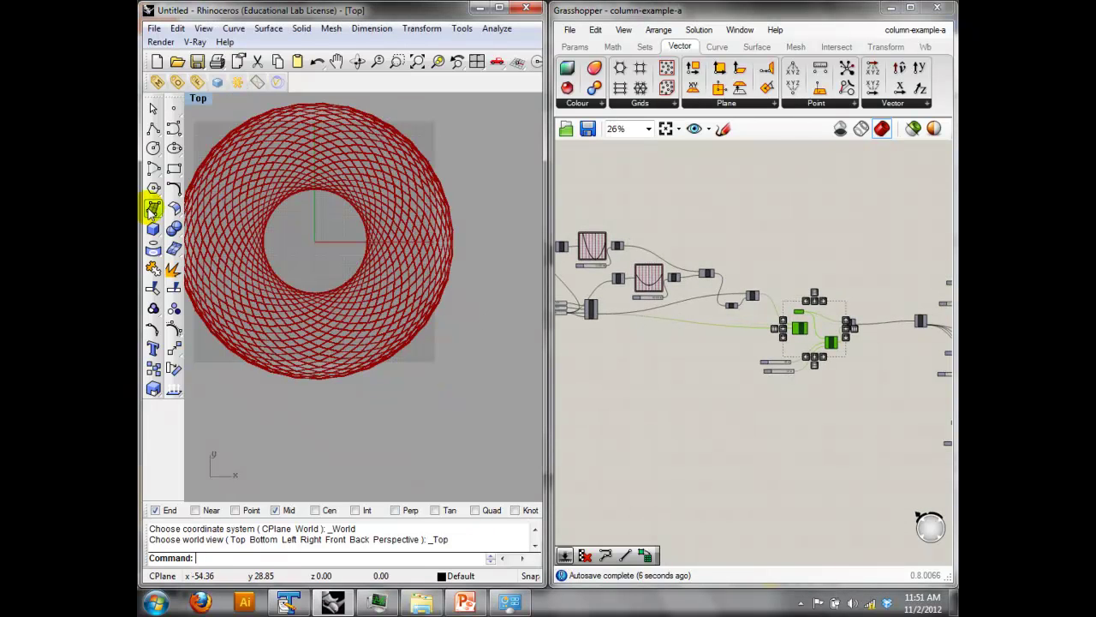
pyautogui.click(153, 210)
pyautogui.click(215, 220)
pyautogui.scroll(-4, 295, 334)
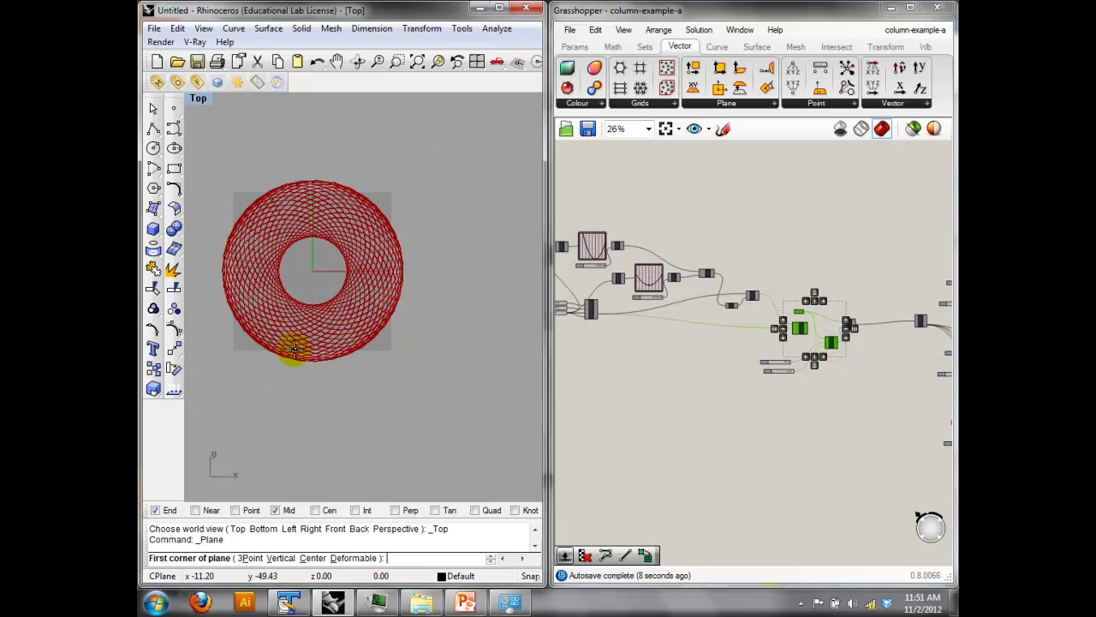
pyautogui.click(248, 365)
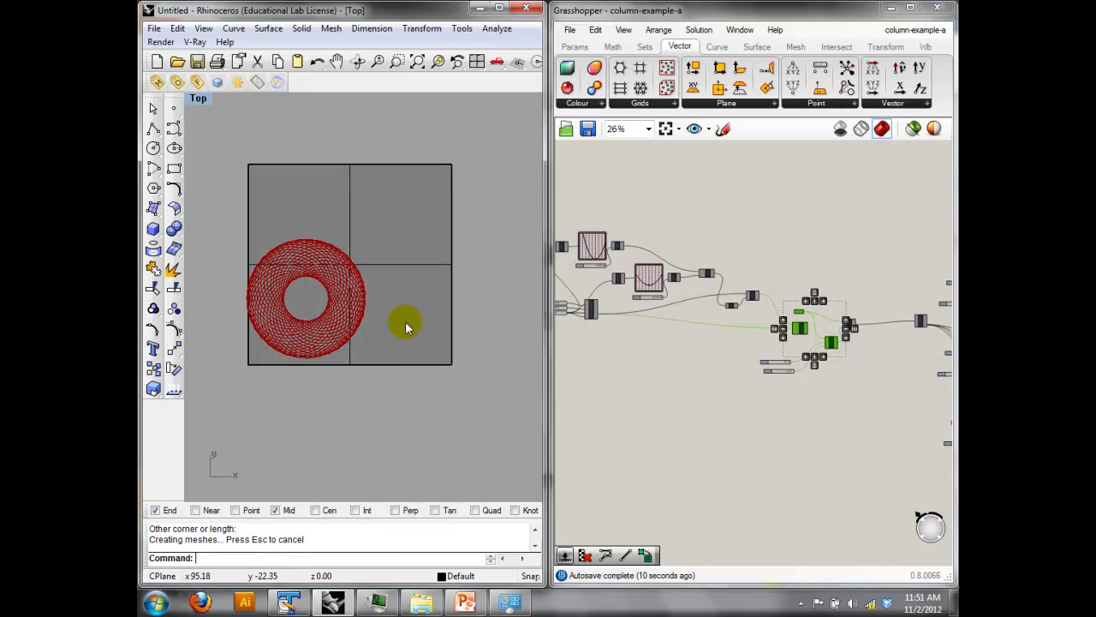
# Show the hidden Rhino objects and delete the torus surface and the old separate plane.
pyautogui.write('Show')
pyautogui.press('Return')
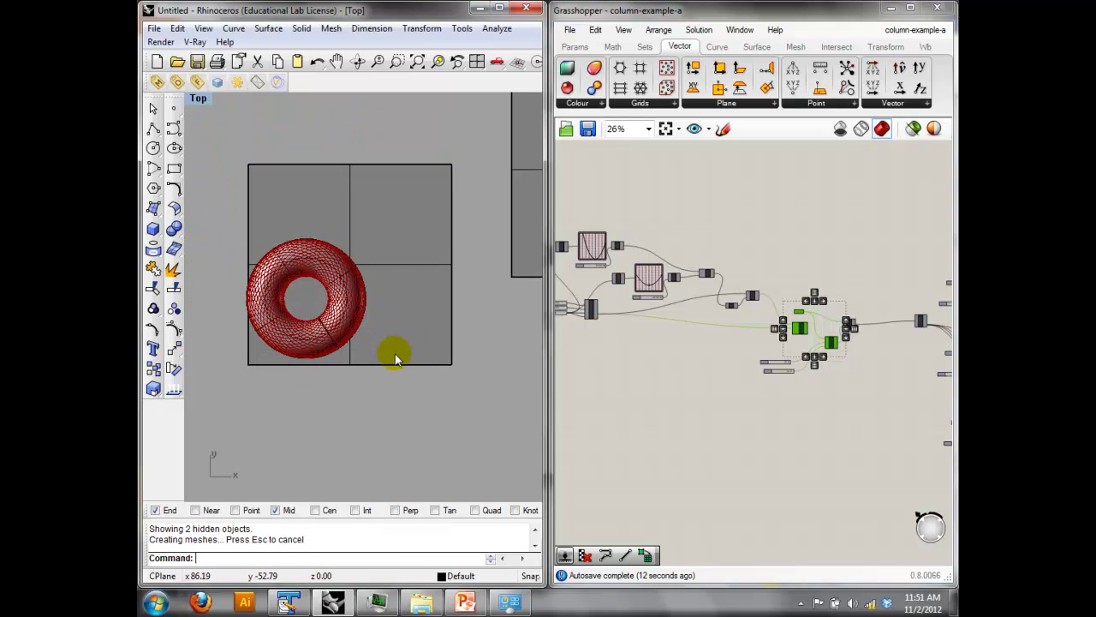
pyautogui.click(347, 304)
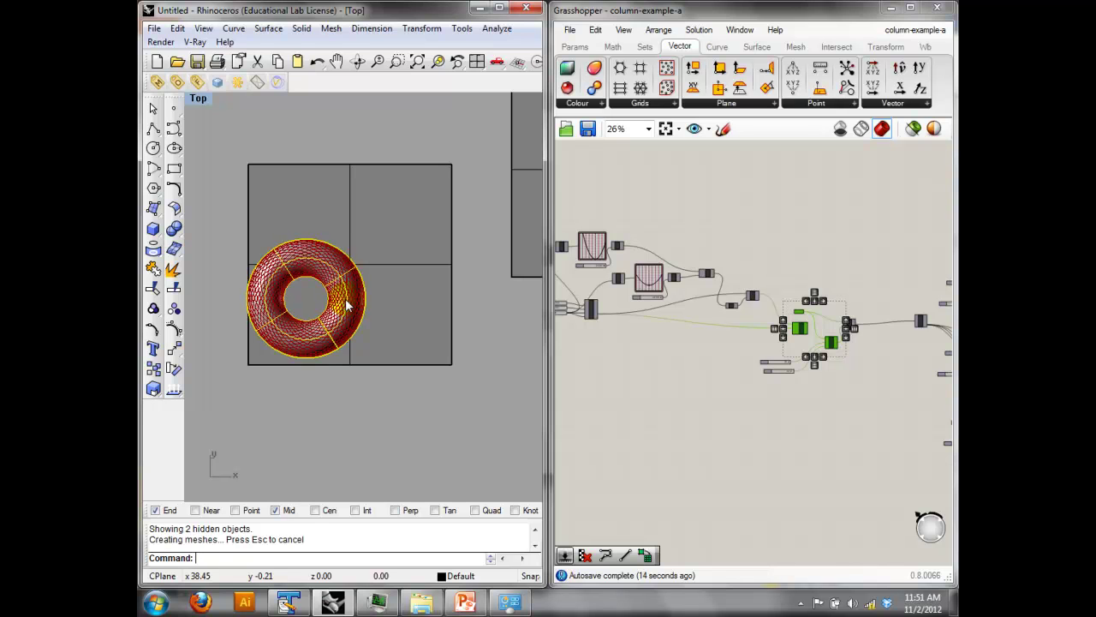
pyautogui.press('Delete')
pyautogui.moveTo(385, 271); pyautogui.dragTo(285, 345, button='right')
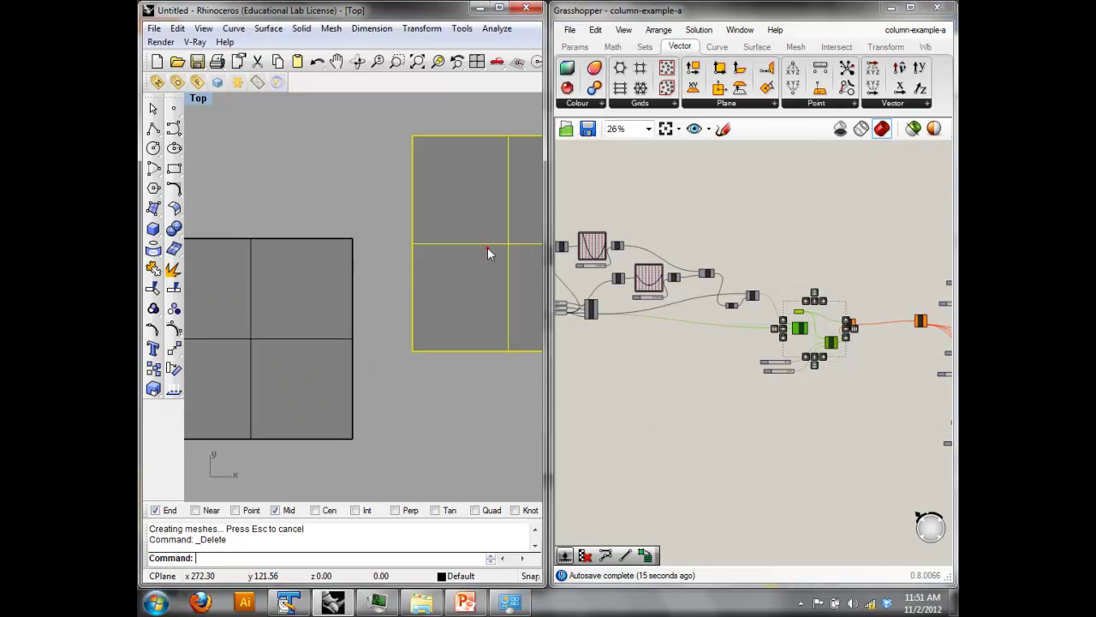
pyautogui.click(488, 248)
pyautogui.press('Delete')
# Assign the newly drawn plane to the Srf parameter that feeds the Divide and SubSrf components.
pyautogui.click(315, 374)
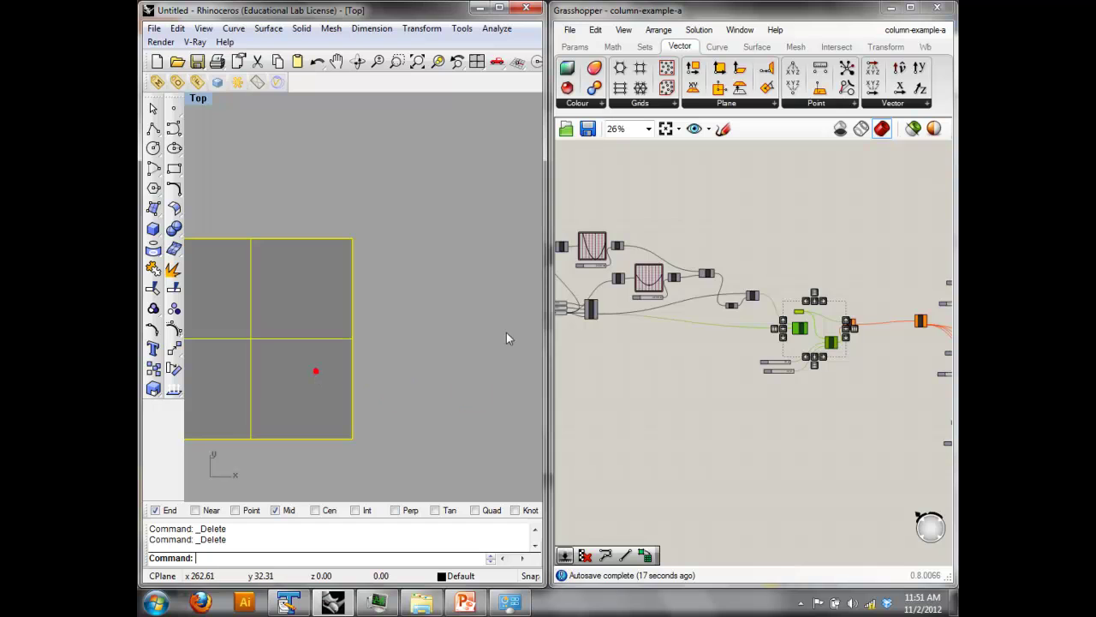
pyautogui.moveTo(725, 290); pyautogui.dragTo(769, 309, button='right')
pyautogui.scroll(5, 769, 312)
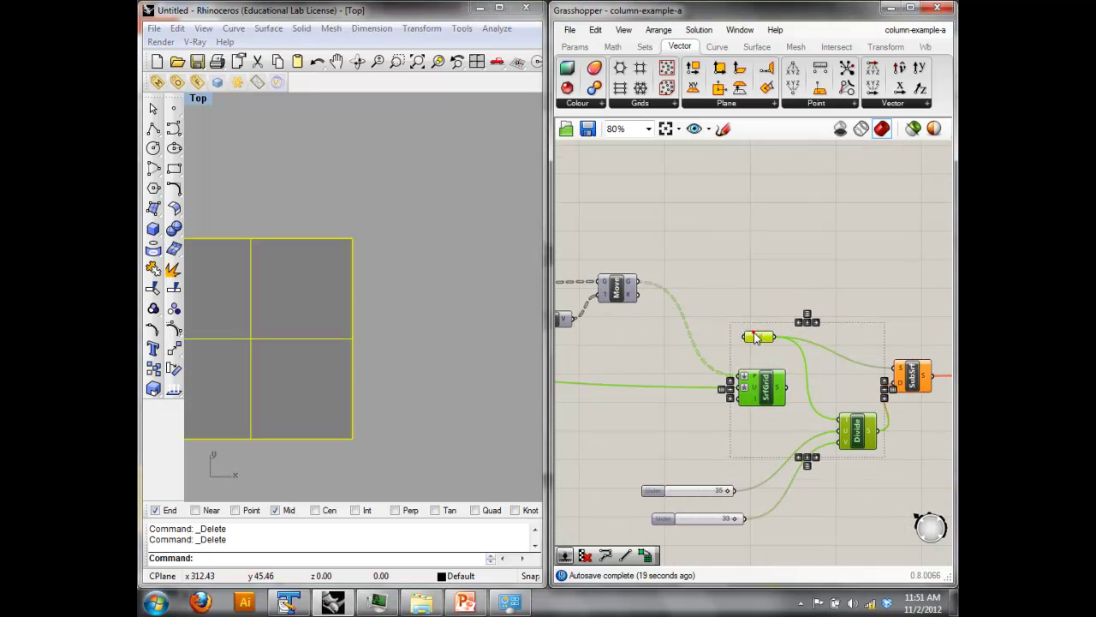
pyautogui.rightClick(755, 334)
pyautogui.click(808, 434)
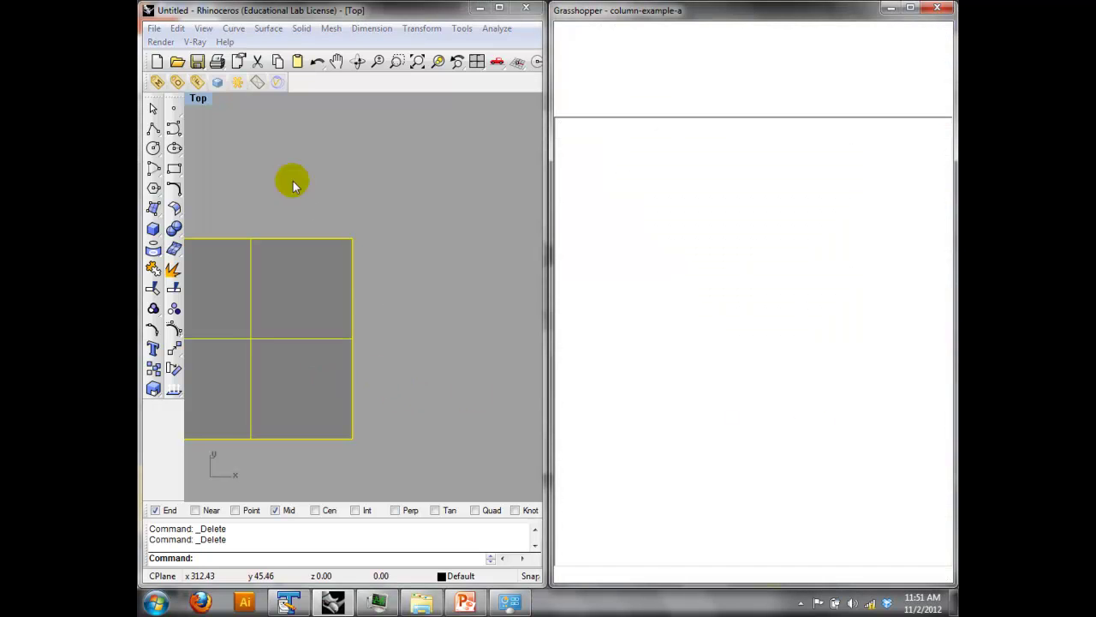
pyautogui.click(724, 228)
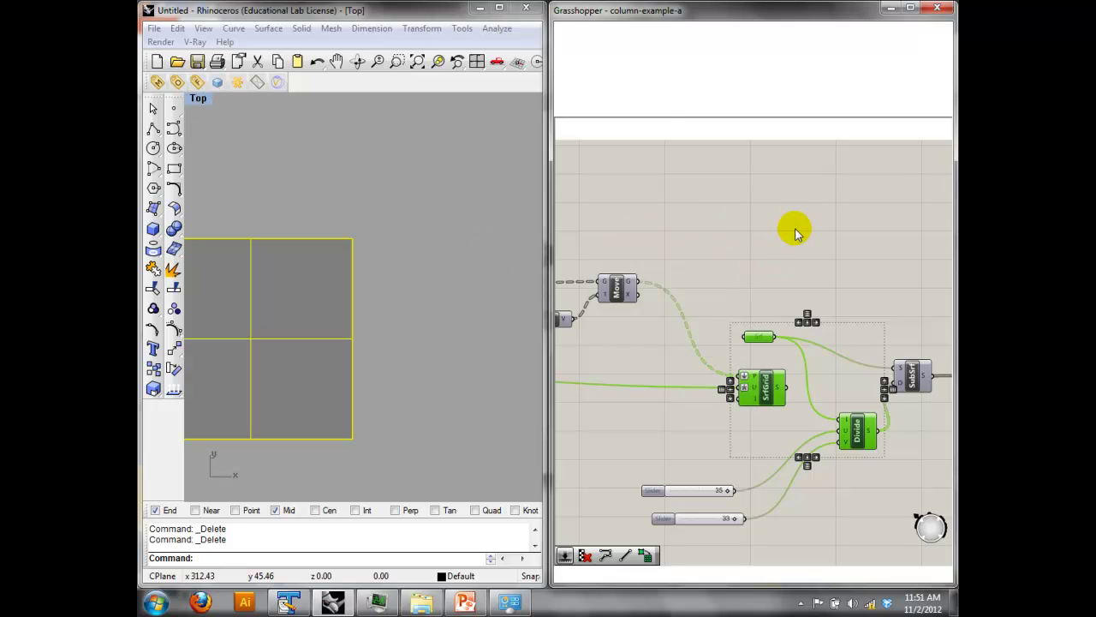
# Change the Top viewport to another standard view.
pyautogui.moveTo(377, 277); pyautogui.dragTo(408, 280, button='right')
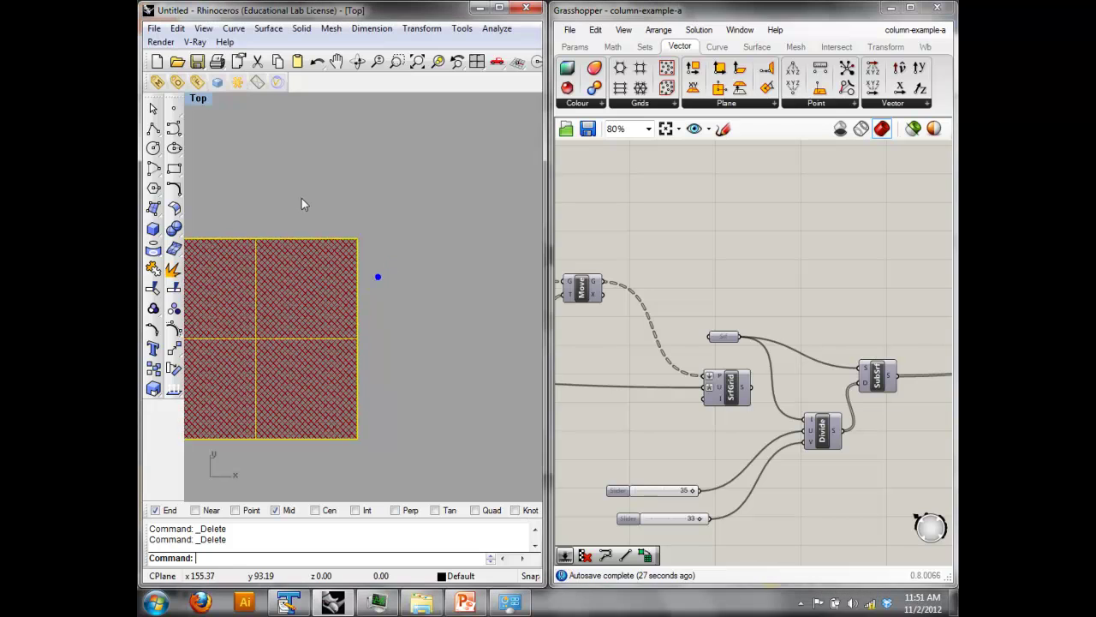
pyautogui.click(199, 100)
pyautogui.moveTo(262, 273)
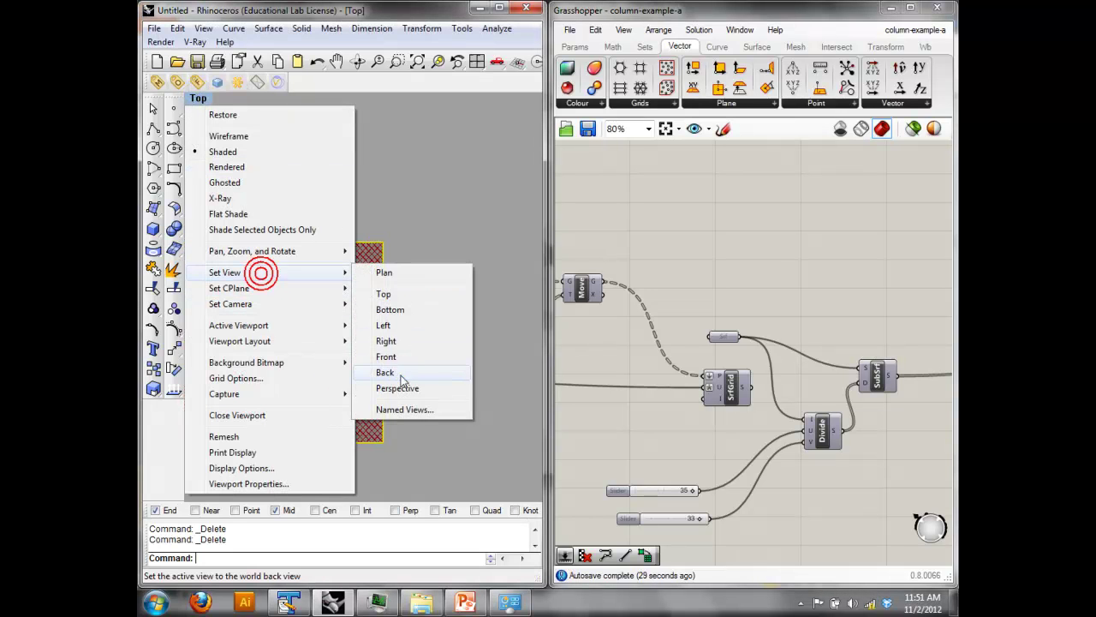
# Switch the Rhino viewport to the Perspective view.
pyautogui.click(401, 388)
pyautogui.moveTo(404, 386)
pyautogui.mouseDown(button='right')
pyautogui.moveTo(351, 367)
pyautogui.moveTo(299, 369)
pyautogui.moveTo(674, 450)
pyautogui.moveTo(710, 389)
pyautogui.mouseUp(button='right')
pyautogui.click(711, 430)
pyautogui.doubleClick(711, 431)
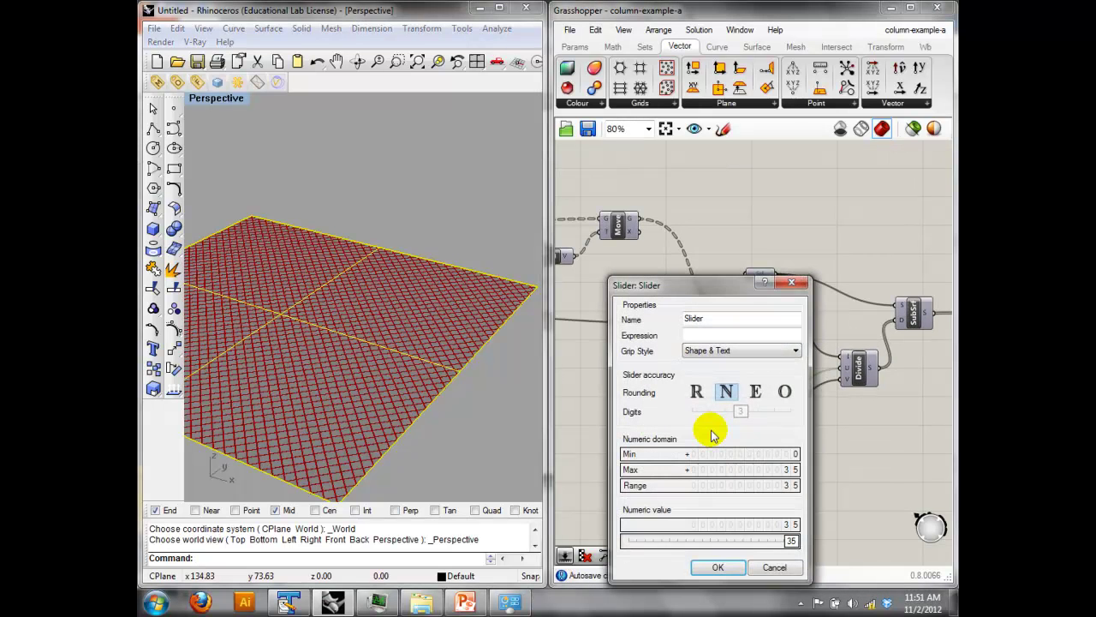
pyautogui.click(771, 567)
pyautogui.doubleClick(708, 430)
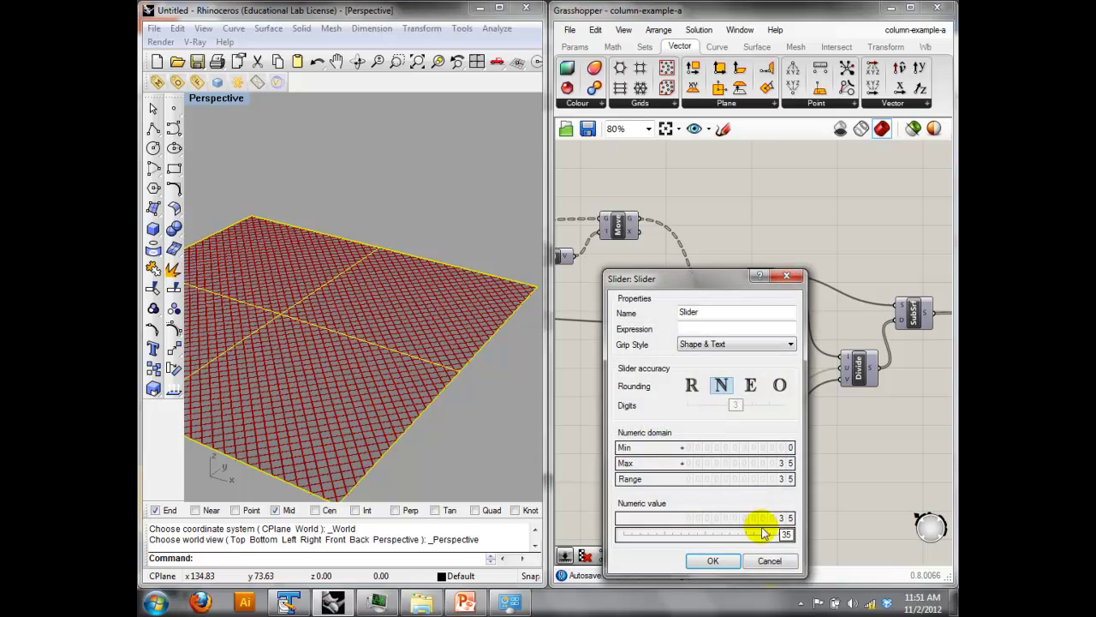
pyautogui.click(771, 565)
# Set both sliders feeding the Divide component's U and V inputs to 12.
pyautogui.scroll(4, 765, 555)
pyautogui.doubleClick(648, 319)
pyautogui.write('12')
pyautogui.press('Return')
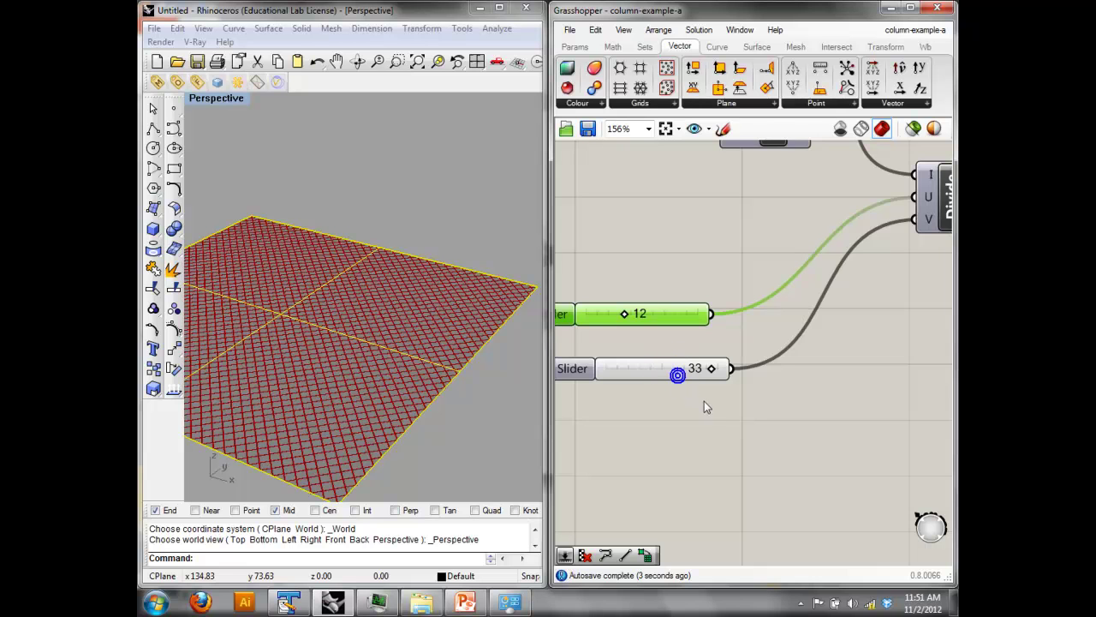
pyautogui.doubleClick(651, 369)
pyautogui.write('12')
pyautogui.press('Return')
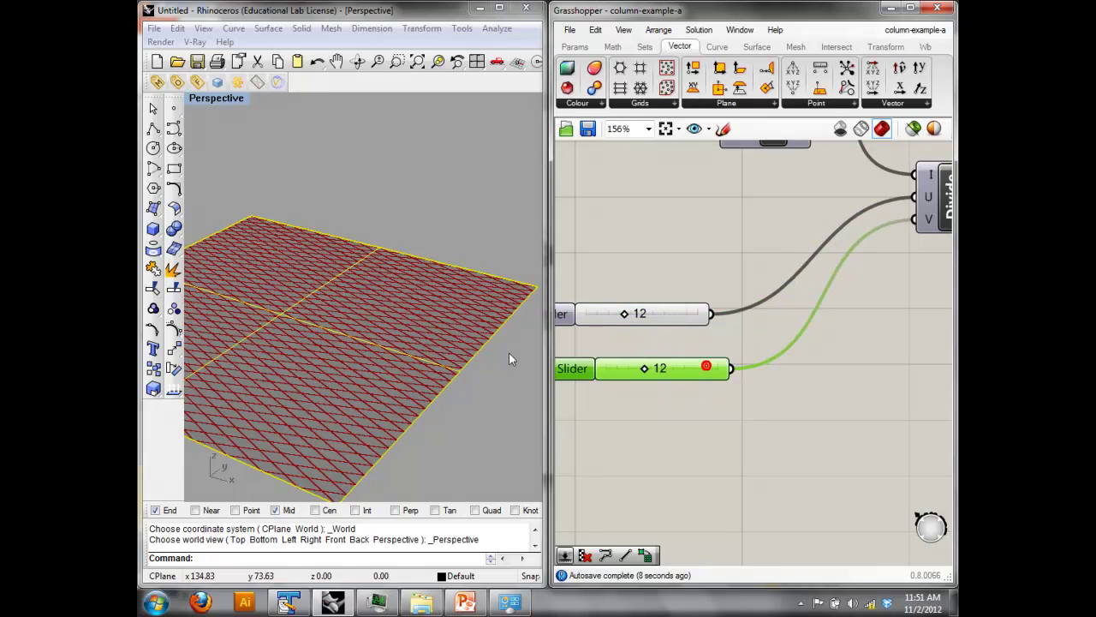
# Delete the unconnected cluster of Explode, Item, slider and polyline components above the main definition.
pyautogui.moveTo(439, 220); pyautogui.dragTo(409, 261, button='right')
pyautogui.click(444, 186)
pyautogui.scroll(-6, 657, 240)
pyautogui.moveTo(777, 255); pyautogui.dragTo(737, 275, button='right')
pyautogui.moveTo(844, 271); pyautogui.dragTo(788, 337, button='right')
pyautogui.scroll(-3, 796, 290)
pyautogui.scroll(-4, 890, 269)
pyautogui.moveTo(891, 270); pyautogui.dragTo(843, 344, button='right')
pyautogui.scroll(3, 832, 277)
pyautogui.moveTo(870, 336); pyautogui.dragTo(671, 182)
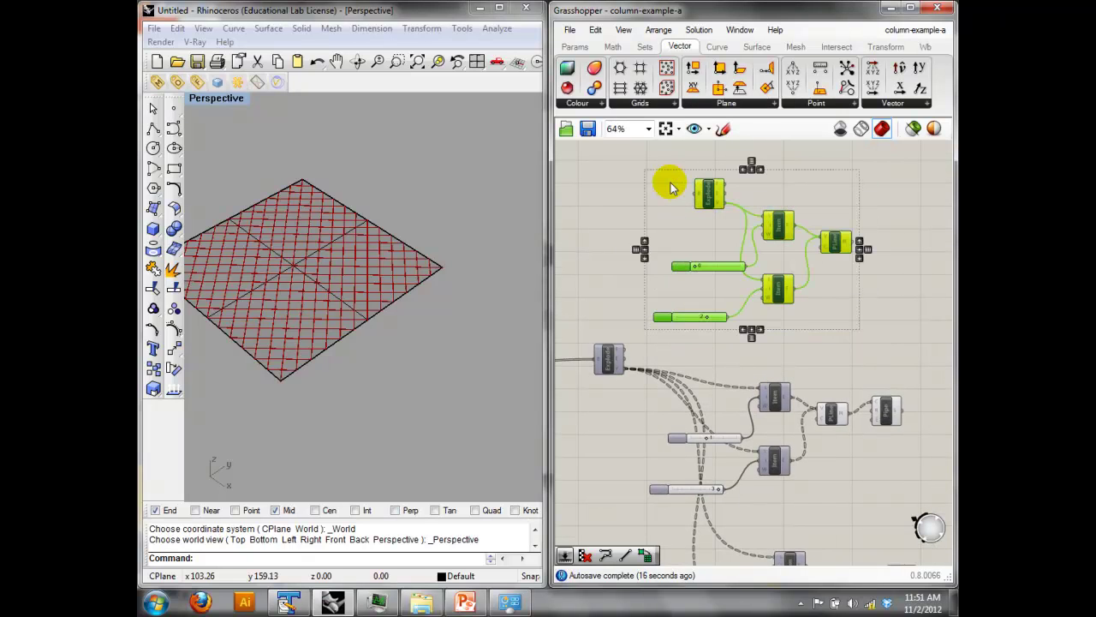
pyautogui.press('Delete')
# Wire the Explode component's edges output into the upper Pipe's C input alongside the existing polyline connection.
pyautogui.moveTo(762, 285); pyautogui.dragTo(712, 185, button='right')
pyautogui.moveTo(661, 242); pyautogui.dragTo(697, 244, button='right')
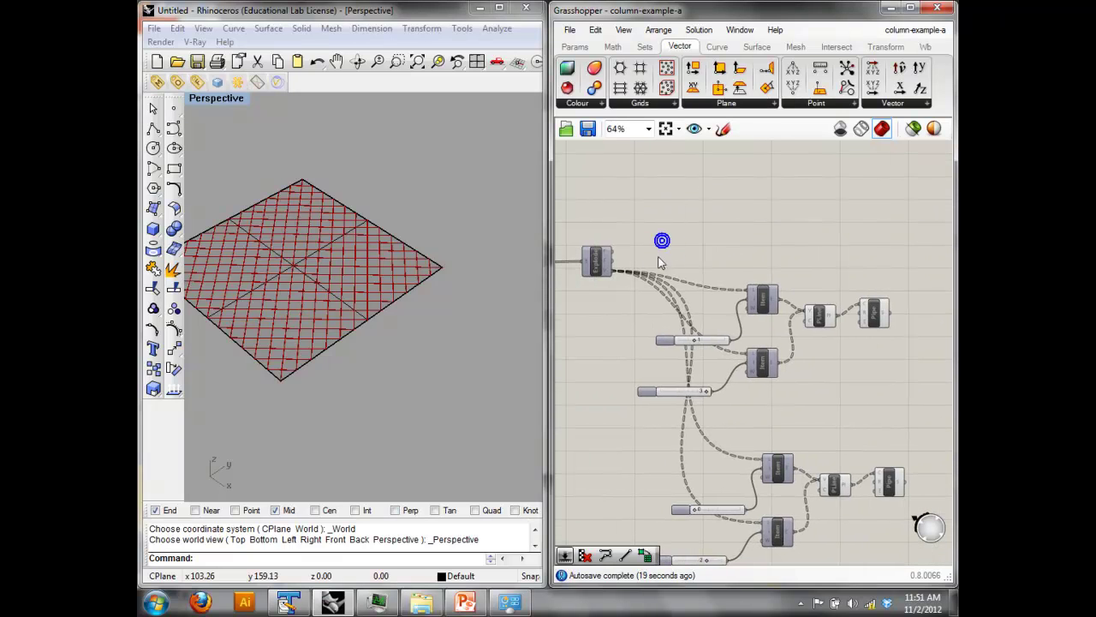
pyautogui.click(597, 268)
pyautogui.moveTo(615, 268); pyautogui.dragTo(865, 310)
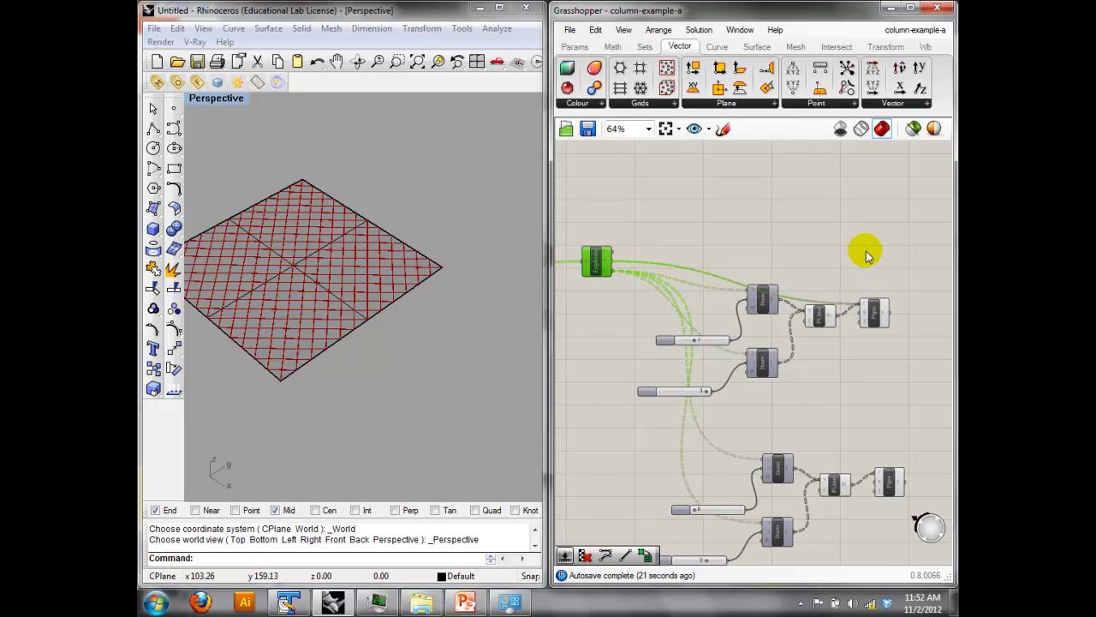
pyautogui.moveTo(401, 306); pyautogui.dragTo(373, 320, button='right')
pyautogui.scroll(2, 313, 266)
pyautogui.scroll(2, 314, 270)
# Switch to PowerPoint to examine the truss drawings on slide 12, and return to the Rhino model.
pyautogui.click(466, 603)
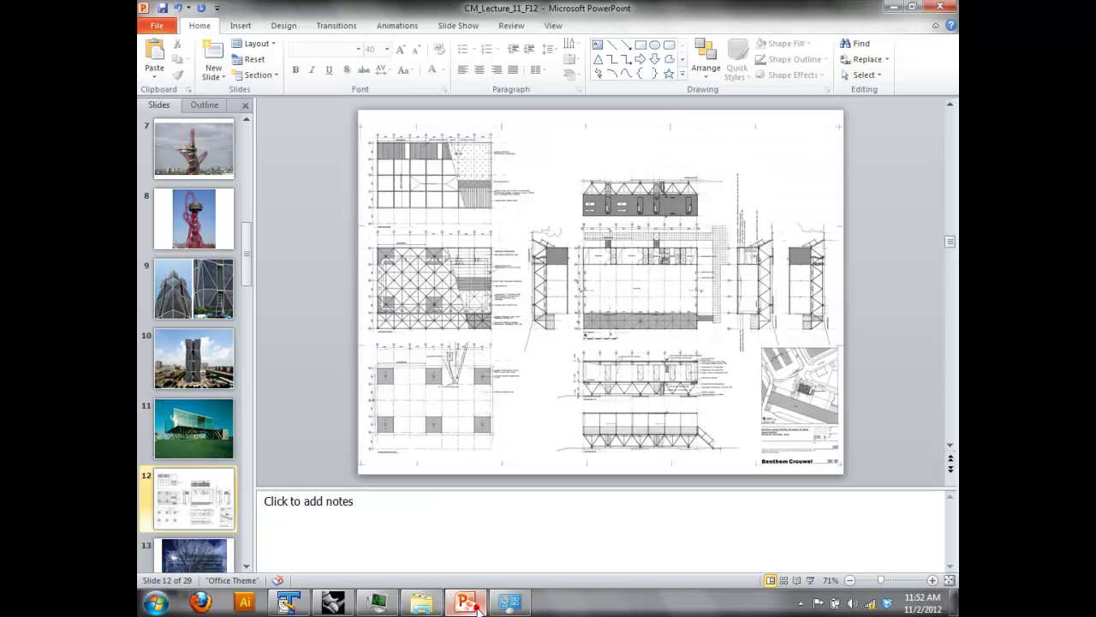
pyautogui.click(332, 602)
pyautogui.moveTo(427, 341); pyautogui.dragTo(421, 360, button='right')
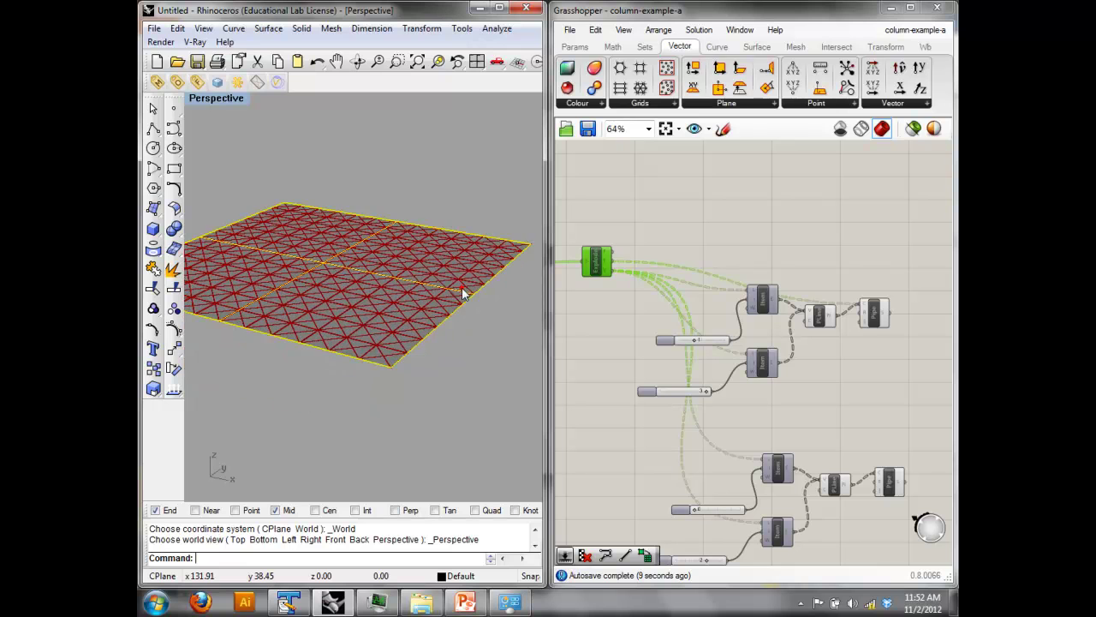
# Hide the base surface beneath the triangulated grid in Rhino.
pyautogui.click(463, 302)
pyautogui.write('Hide')
pyautogui.press('Return')
pyautogui.moveTo(463, 302); pyautogui.dragTo(475, 317, button='right')
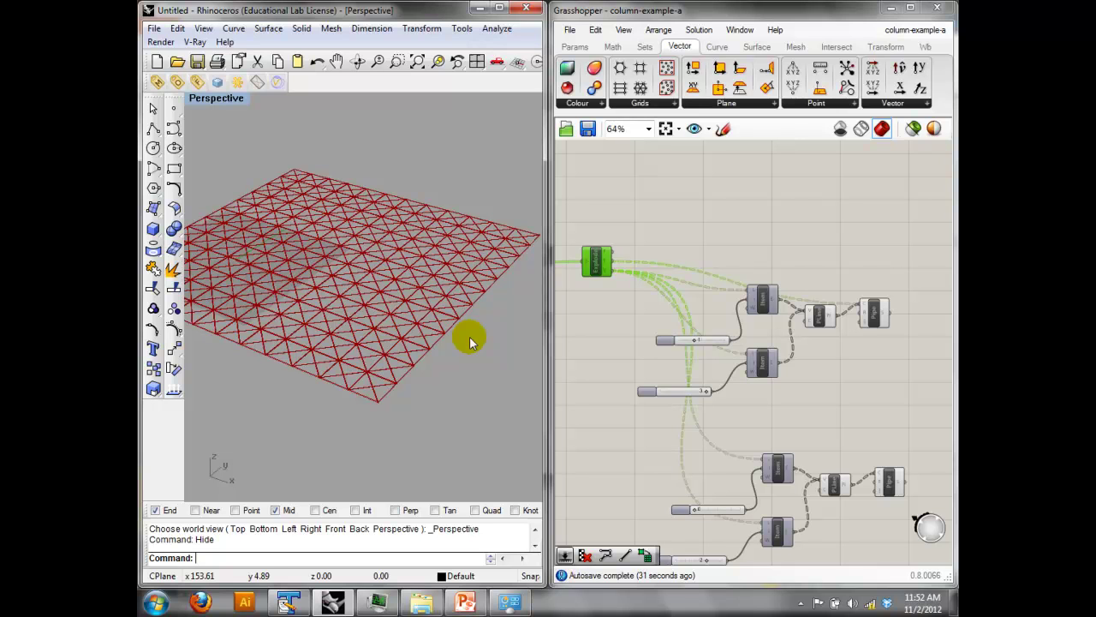
# Add a Move component to the Grasshopper canvas and place it beyond the upper Pipe component.
pyautogui.click(692, 220)
pyautogui.moveTo(695, 290); pyautogui.dragTo(661, 232, button='right')
pyautogui.doubleClick(872, 338)
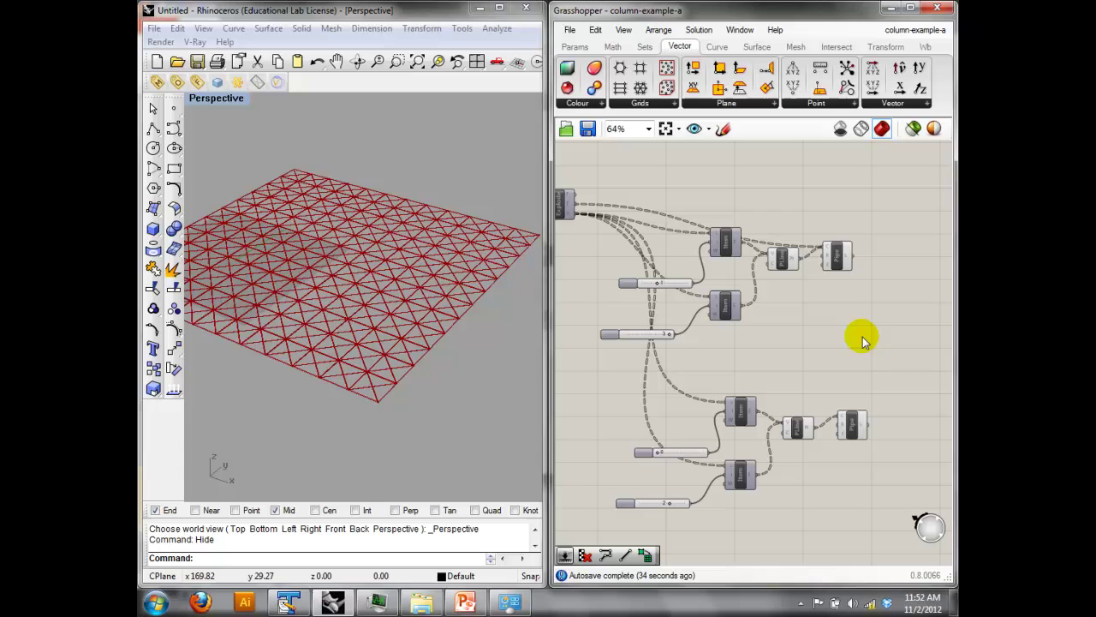
pyautogui.click(890, 378)
pyautogui.write('Move')
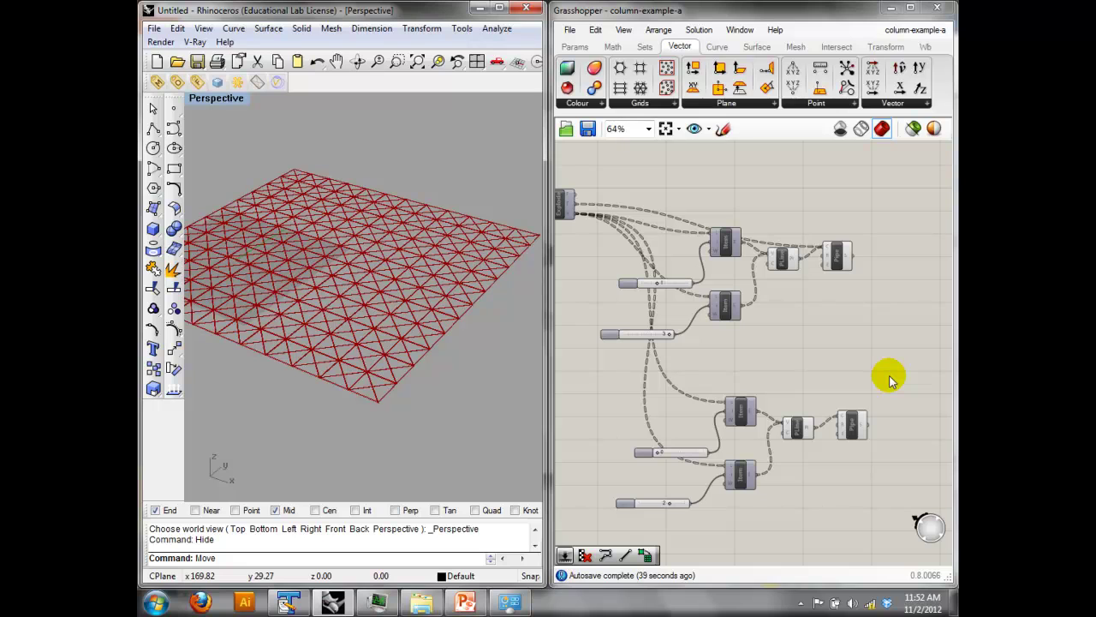
pyautogui.doubleClick(860, 370)
pyautogui.write('move')
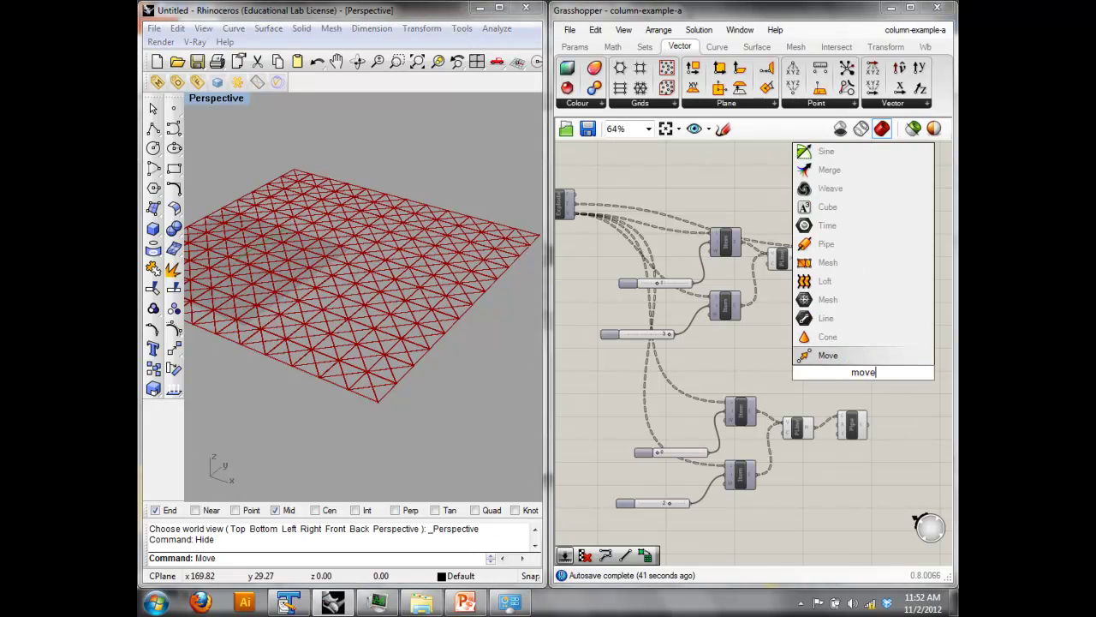
pyautogui.click(837, 352)
pyautogui.moveTo(882, 387); pyautogui.dragTo(782, 387, button='right')
pyautogui.moveTo(770, 371); pyautogui.dragTo(851, 306)
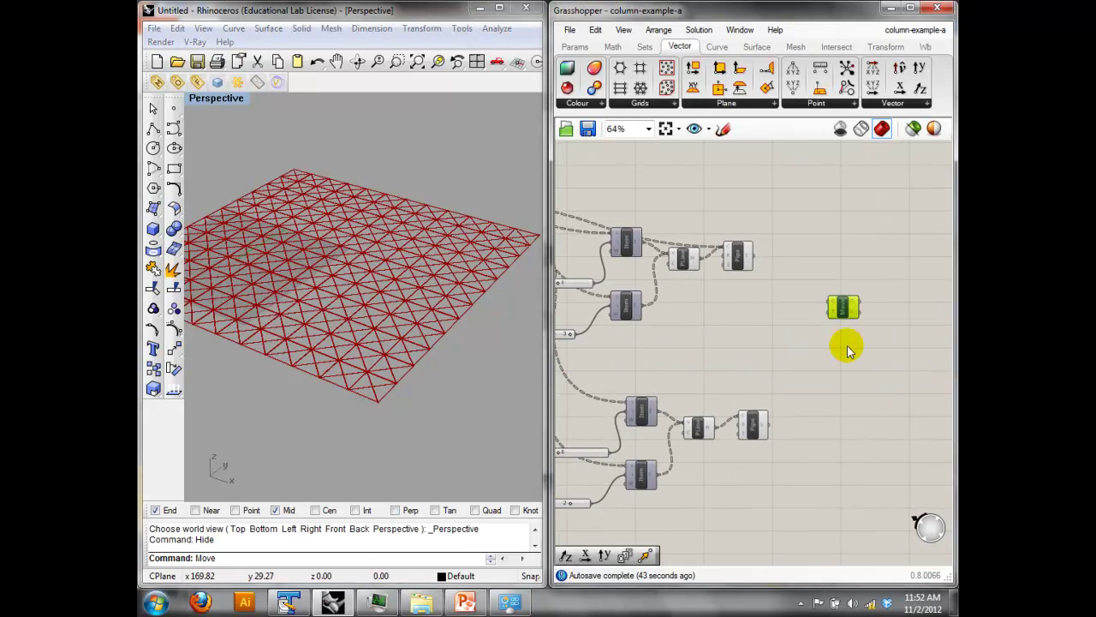
# Add a Unit Z vector component and arrange it below and just before the Move component.
pyautogui.doubleClick(848, 347)
pyautogui.write('z')
pyautogui.click(819, 325)
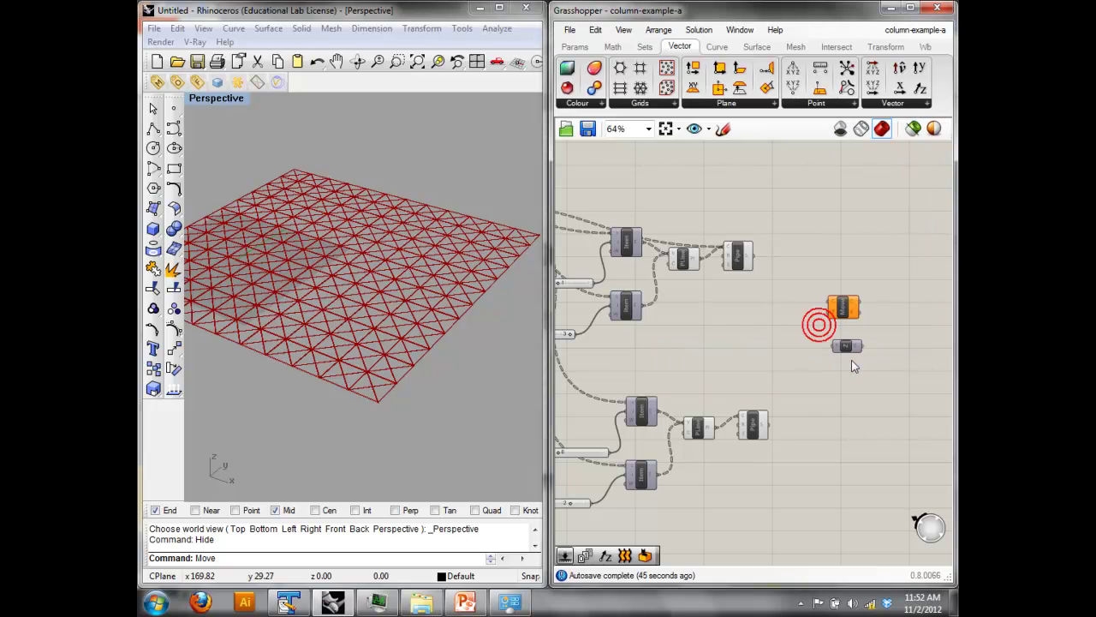
pyautogui.scroll(3, 848, 364)
pyautogui.moveTo(841, 265); pyautogui.dragTo(866, 264)
pyautogui.moveTo(823, 238); pyautogui.dragTo(796, 330, button='right')
pyautogui.moveTo(828, 426); pyautogui.dragTo(759, 418)
# Connect the upper Pipe's S output to the Move component's G input.
pyautogui.click(612, 248)
pyautogui.moveTo(621, 336); pyautogui.dragTo(662, 274, button='right')
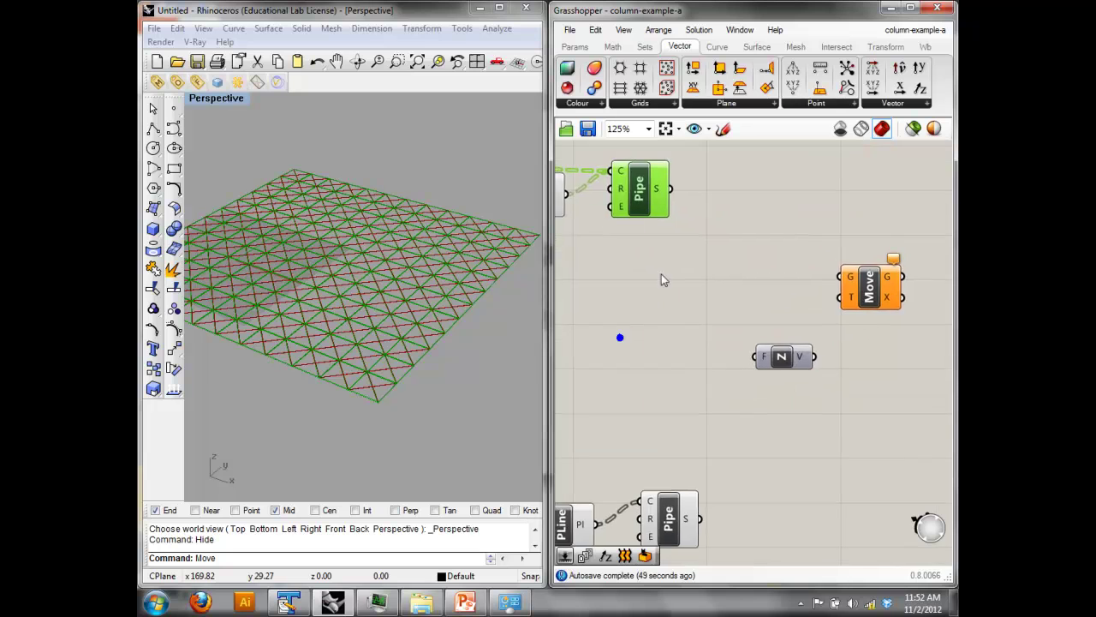
pyautogui.scroll(-2, 661, 274)
pyautogui.click(665, 435)
pyautogui.click(680, 286)
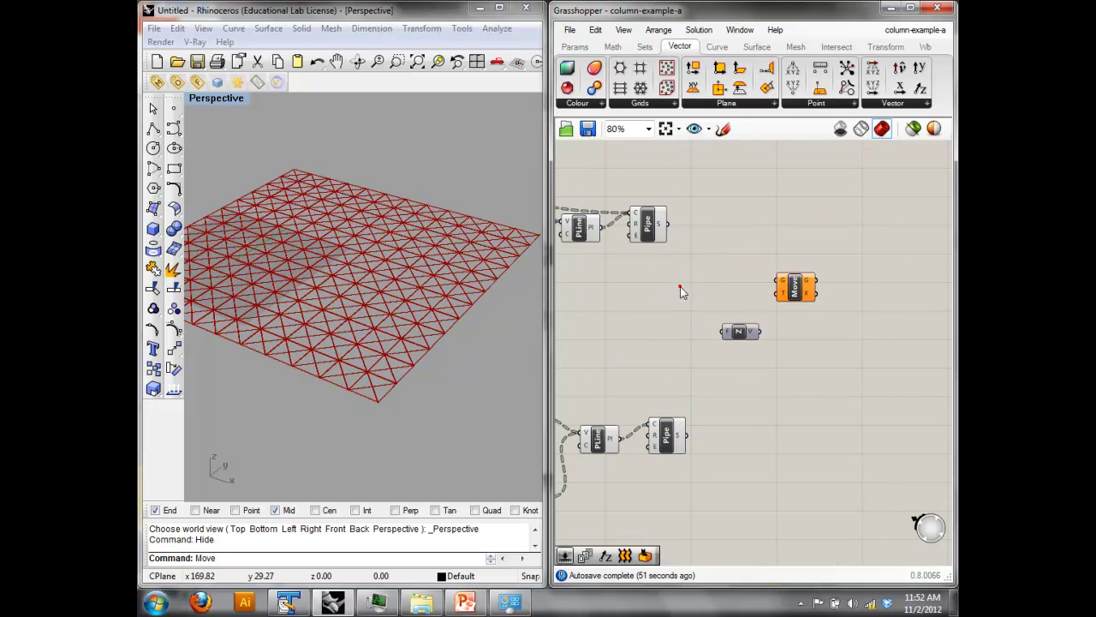
pyautogui.moveTo(748, 267); pyautogui.dragTo(777, 279)
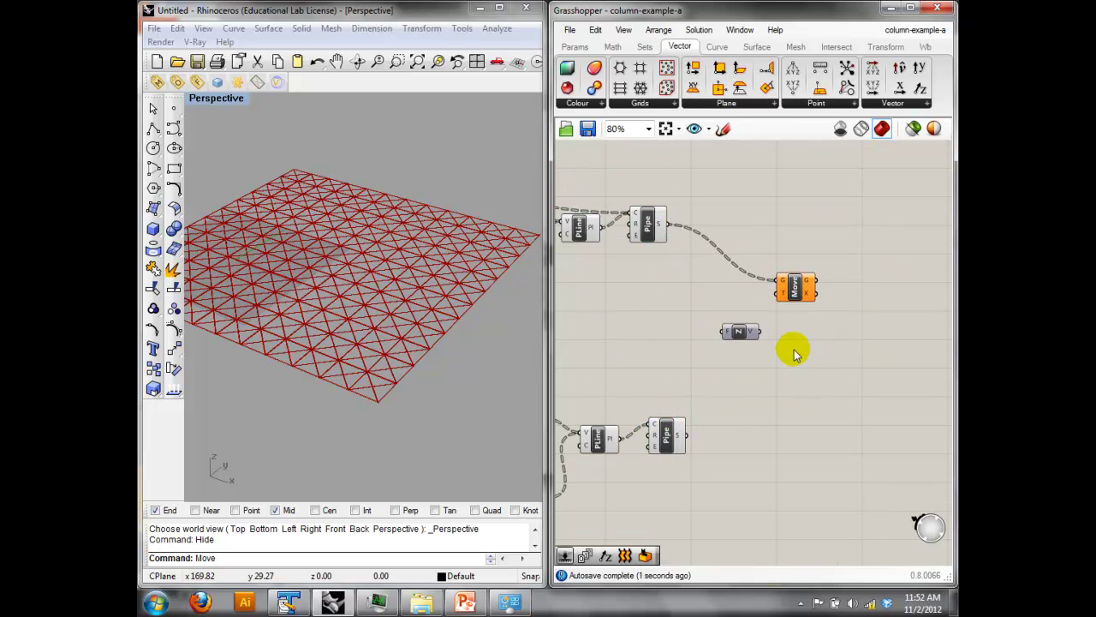
# Add a number slider near the Unit Z component and set its maximum to 10.
pyautogui.doubleClick(794, 349)
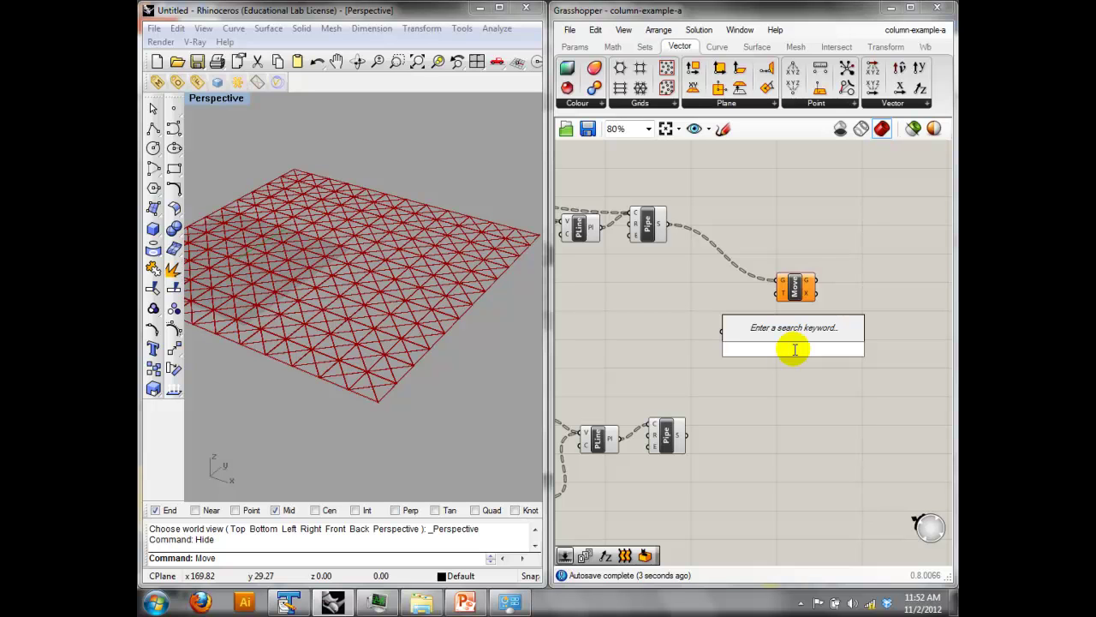
pyautogui.write('num')
pyautogui.click(766, 319)
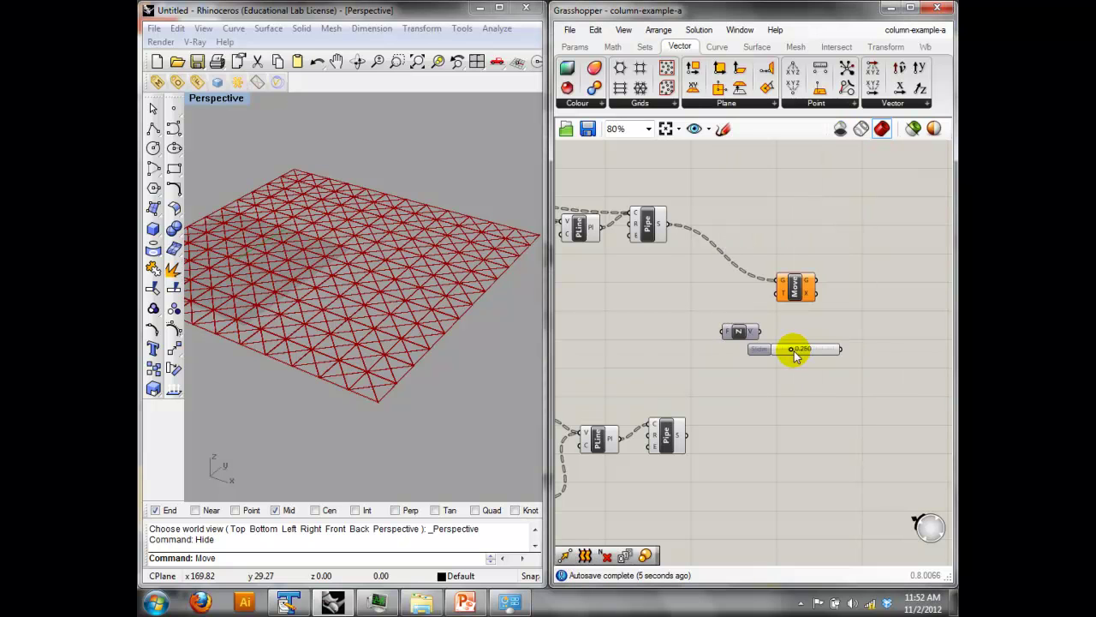
pyautogui.moveTo(794, 351); pyautogui.dragTo(774, 380)
pyautogui.rightClick(773, 379)
pyautogui.click(827, 477)
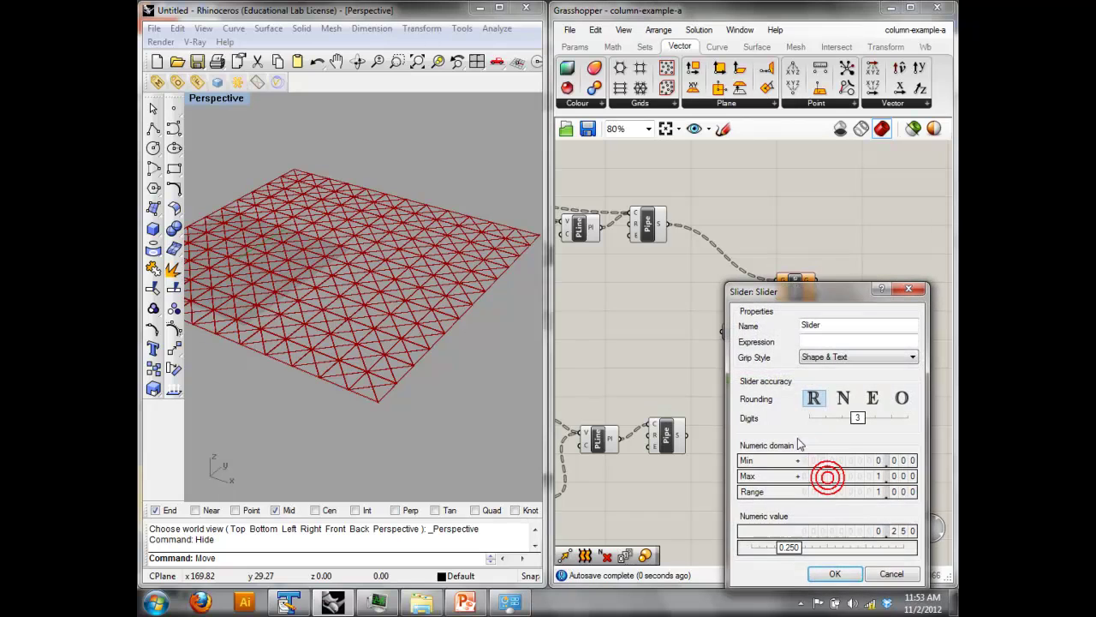
pyautogui.doubleClick(844, 474)
pyautogui.write('0')
pyautogui.click(895, 476)
pyautogui.click(835, 574)
# Wire the slider into the Unit Z component's F input and its V output into Move's T input.
pyautogui.moveTo(766, 377); pyautogui.dragTo(758, 336)
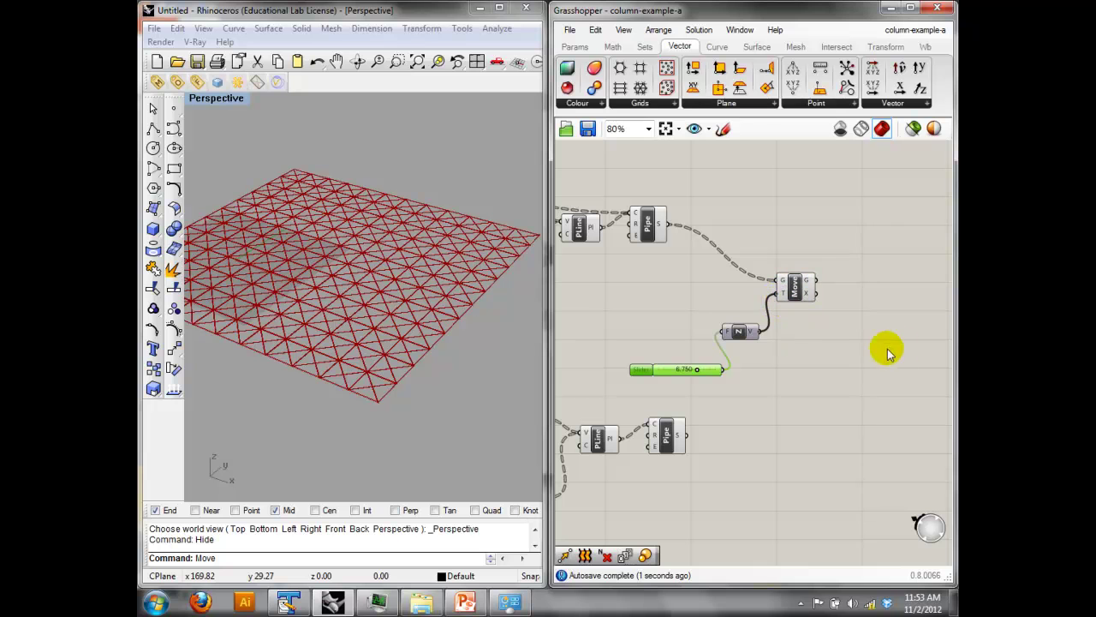
pyautogui.click(798, 291)
pyautogui.moveTo(477, 276); pyautogui.dragTo(492, 257, button='right')
# Set the move-distance slider to 10.000 to lift the copied grid of pipes.
pyautogui.click(737, 311)
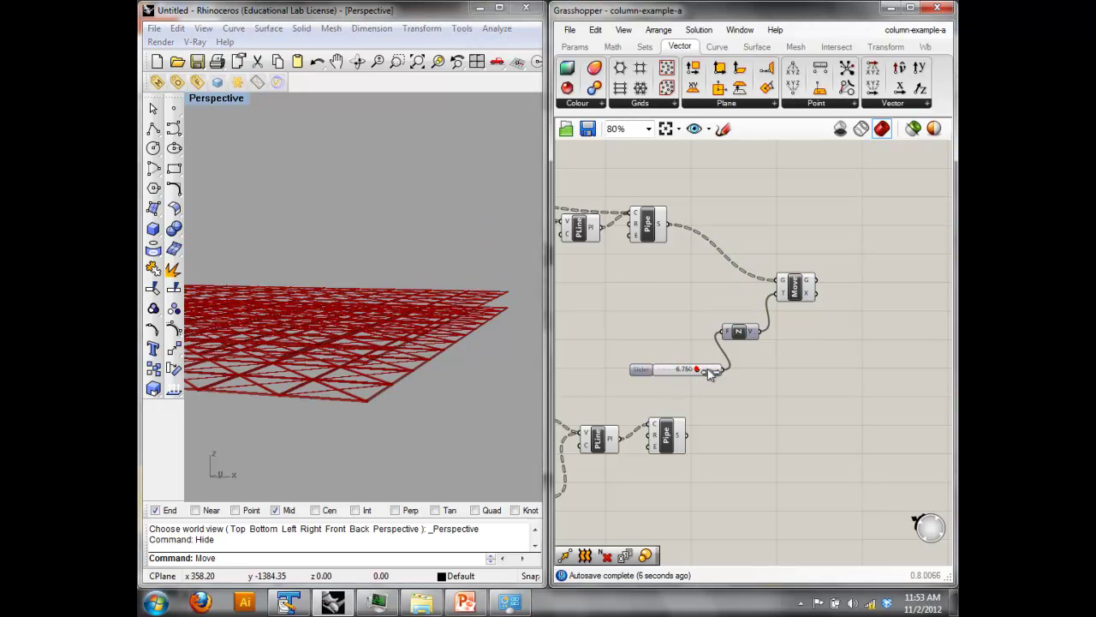
pyautogui.moveTo(708, 396); pyautogui.dragTo(685, 393)
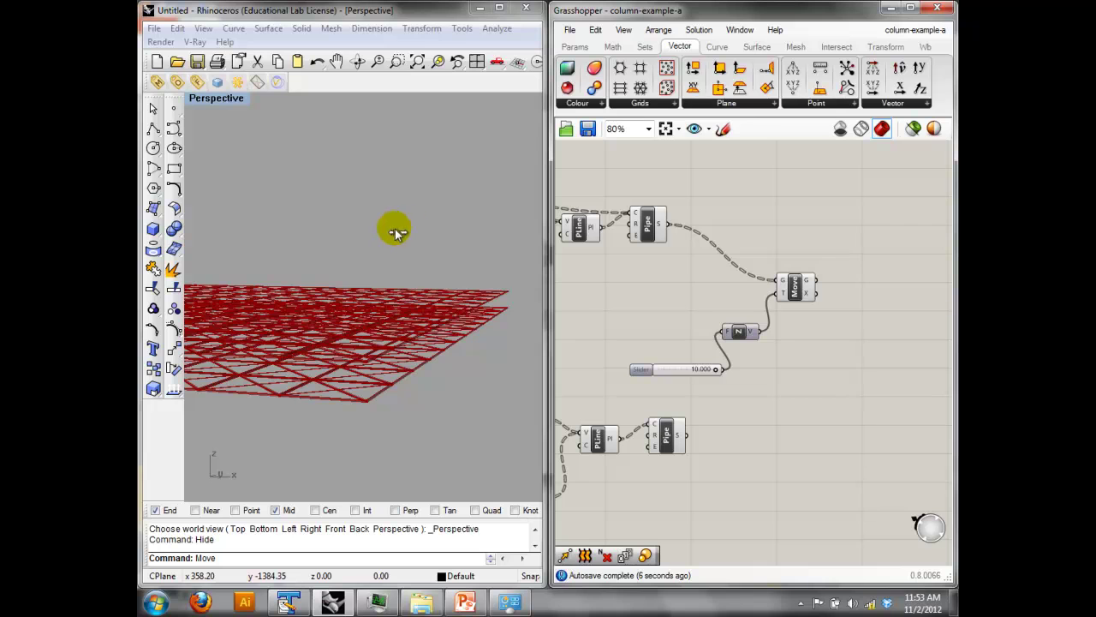
pyautogui.moveTo(438, 225); pyautogui.dragTo(386, 310, button='right')
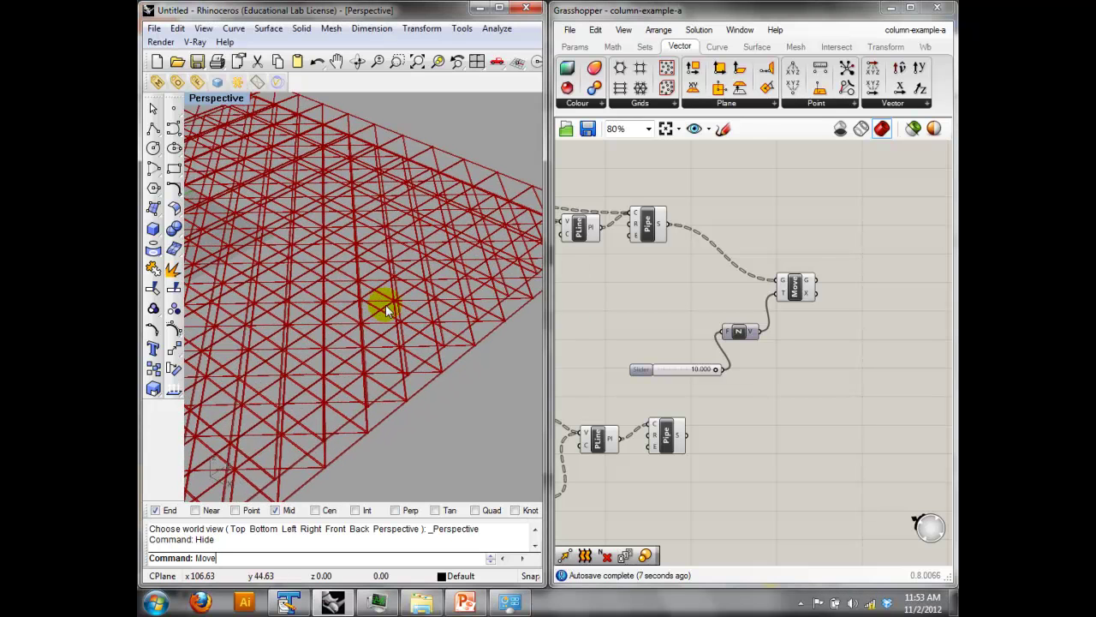
pyautogui.click(631, 326)
pyautogui.moveTo(661, 311); pyautogui.dragTo(722, 311, button='right')
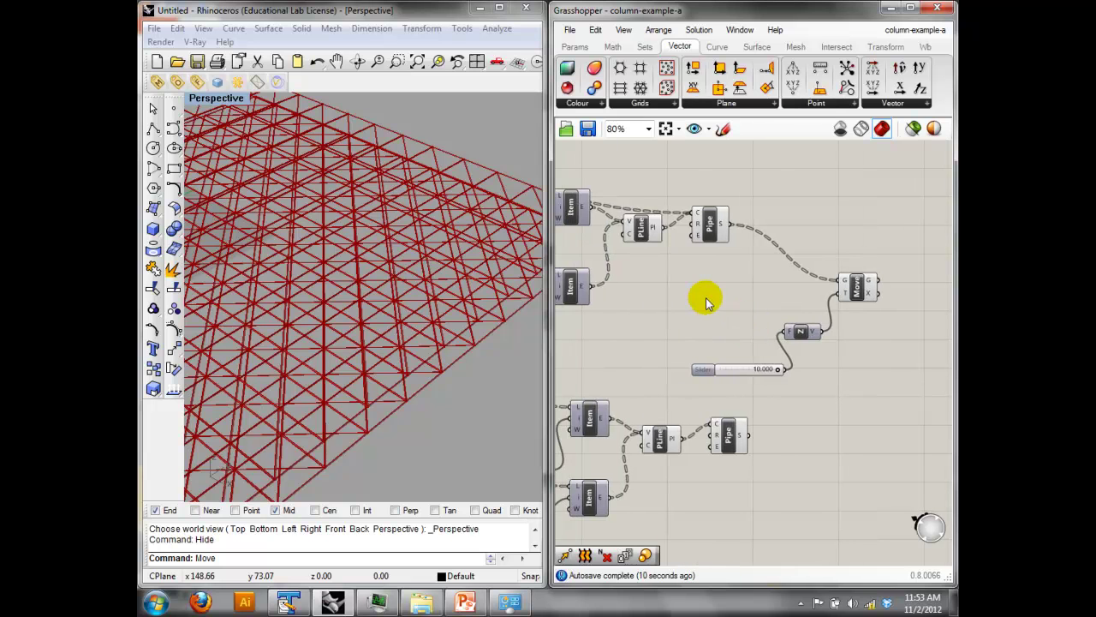
pyautogui.scroll(-1, 670, 291)
pyautogui.moveTo(670, 291); pyautogui.dragTo(749, 298, button='right')
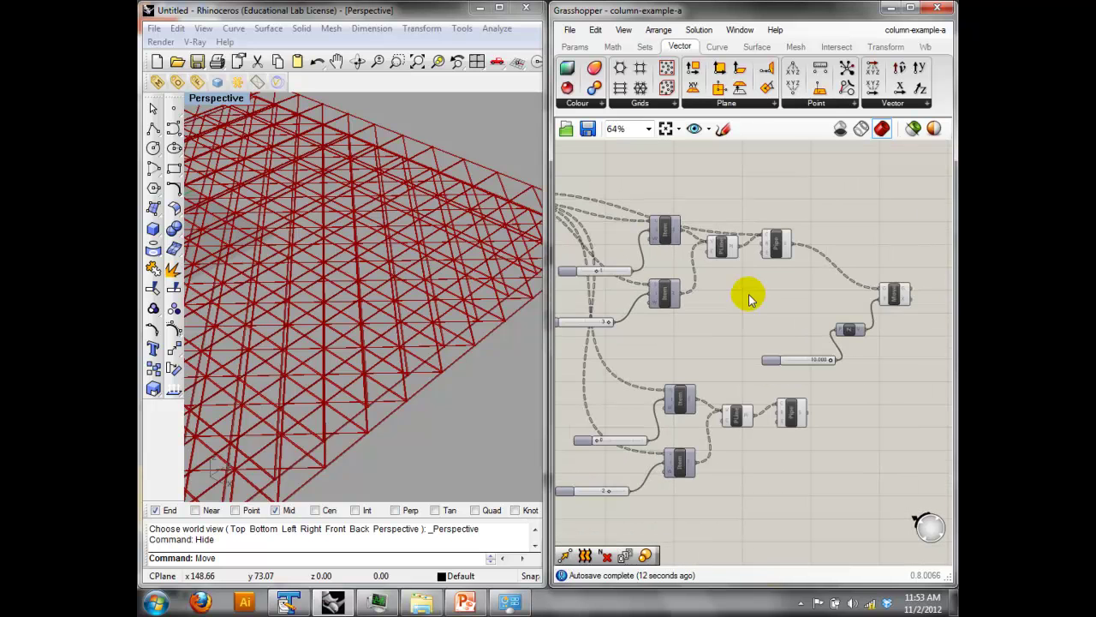
pyautogui.click(894, 300)
pyautogui.scroll(1, 891, 310)
pyautogui.keyDown('shift'); pyautogui.click(845, 335); pyautogui.keyUp('shift')
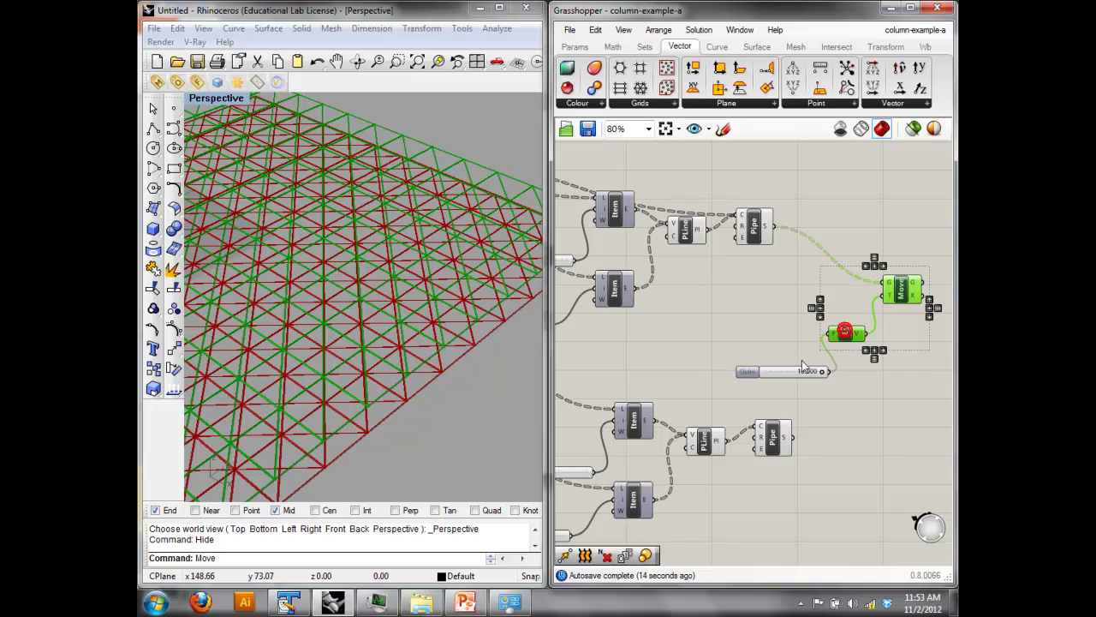
pyautogui.keyDown('shift'); pyautogui.click(797, 372); pyautogui.keyUp('shift')
pyautogui.click(865, 374)
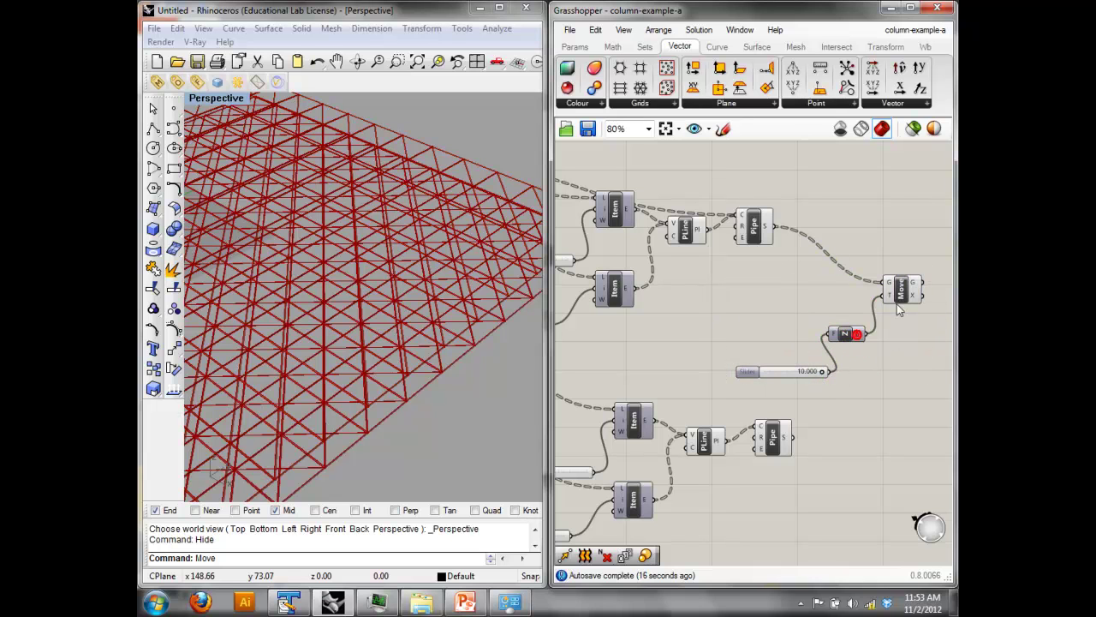
# Duplicate the Move and Unit Z components together and place the copy above the originals.
pyautogui.click(901, 290)
pyautogui.keyDown('shift'); pyautogui.click(846, 333); pyautogui.keyUp('shift')
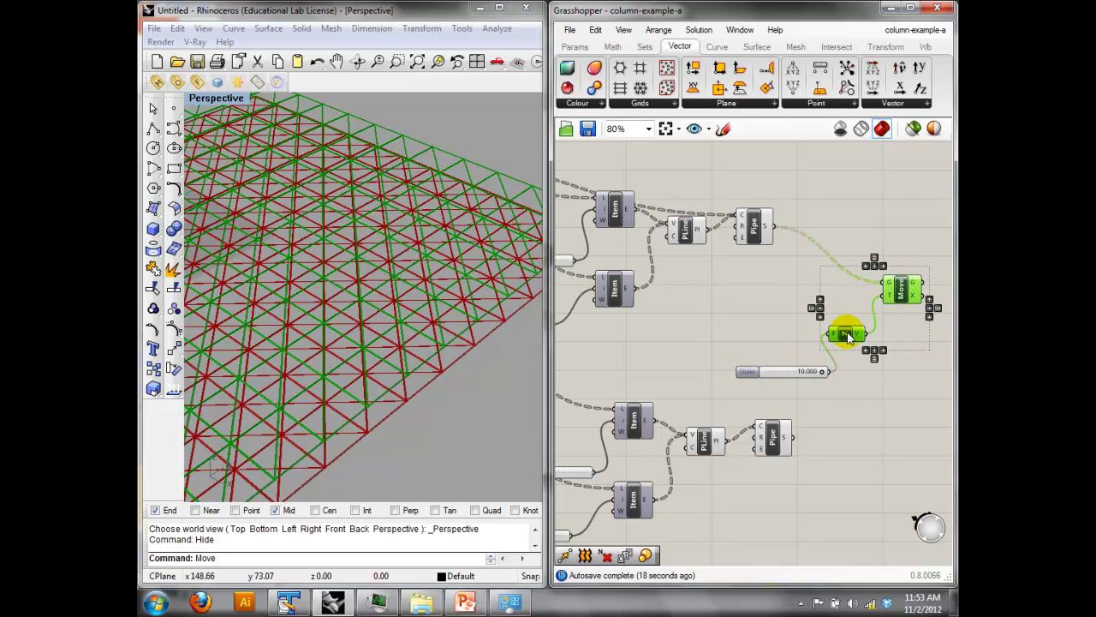
pyautogui.hotkey('ctrl', 'c')
pyautogui.hotkey('ctrl', 'v')
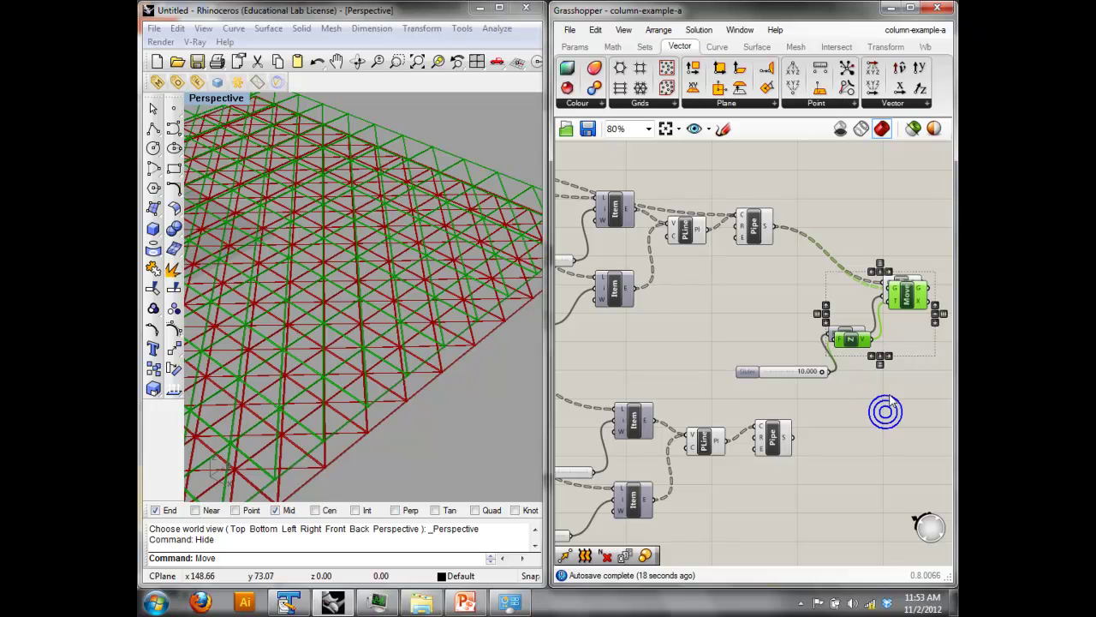
pyautogui.moveTo(866, 232); pyautogui.dragTo(794, 315, button='right')
pyautogui.moveTo(843, 374); pyautogui.dragTo(887, 211)
# Connect the Explode component's vertices output to the duplicated Move's G input, replacing the Pipe connection.
pyautogui.click(712, 213)
pyautogui.moveTo(638, 232); pyautogui.dragTo(814, 221, button='right')
pyautogui.moveTo(698, 291); pyautogui.dragTo(821, 292, button='right')
pyautogui.scroll(-2, 648, 295)
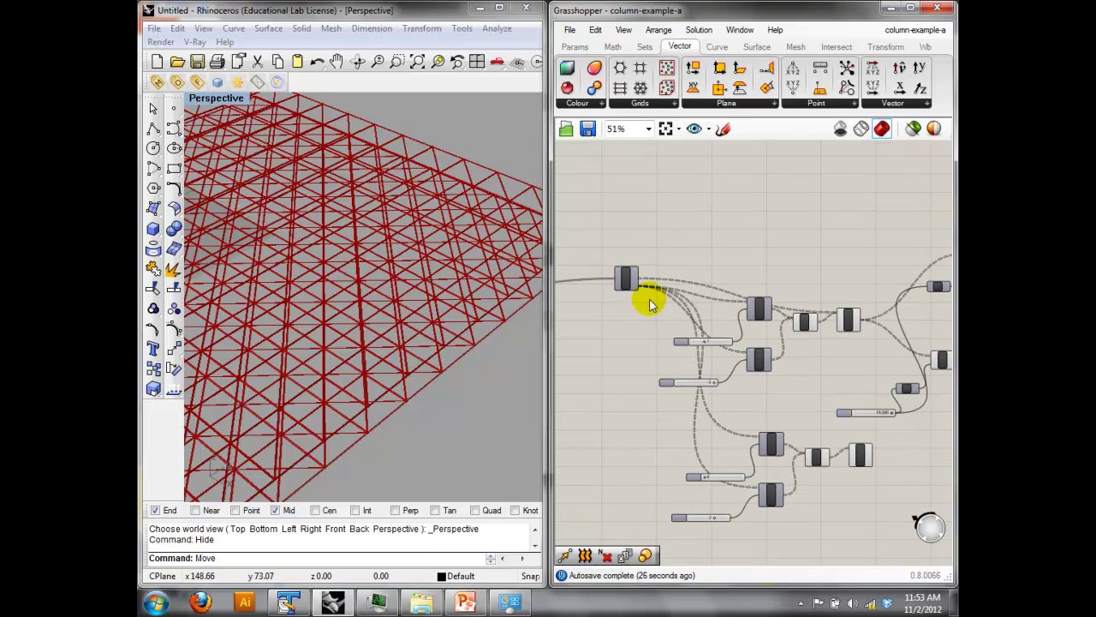
pyautogui.moveTo(610, 292); pyautogui.dragTo(844, 262)
pyautogui.scroll(3, 893, 262)
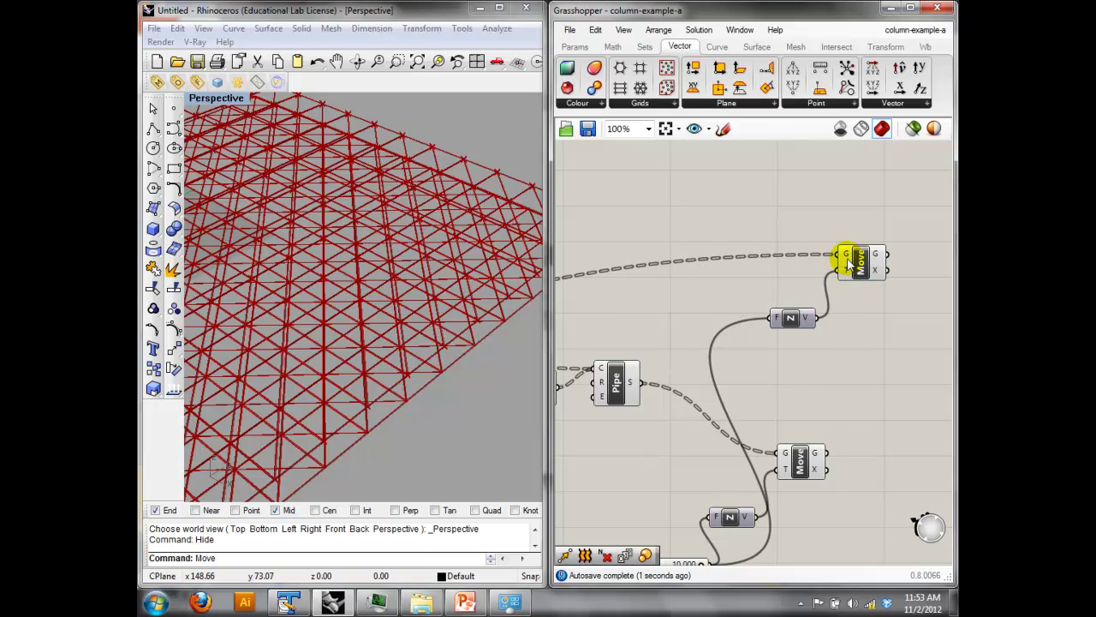
pyautogui.click(866, 267)
pyautogui.moveTo(424, 266); pyautogui.dragTo(474, 197, button='right')
# Add a Point parameter to the canvas and place it just above the duplicated Move component.
pyautogui.moveTo(621, 251); pyautogui.dragTo(668, 253, button='right')
pyautogui.doubleClick(699, 239)
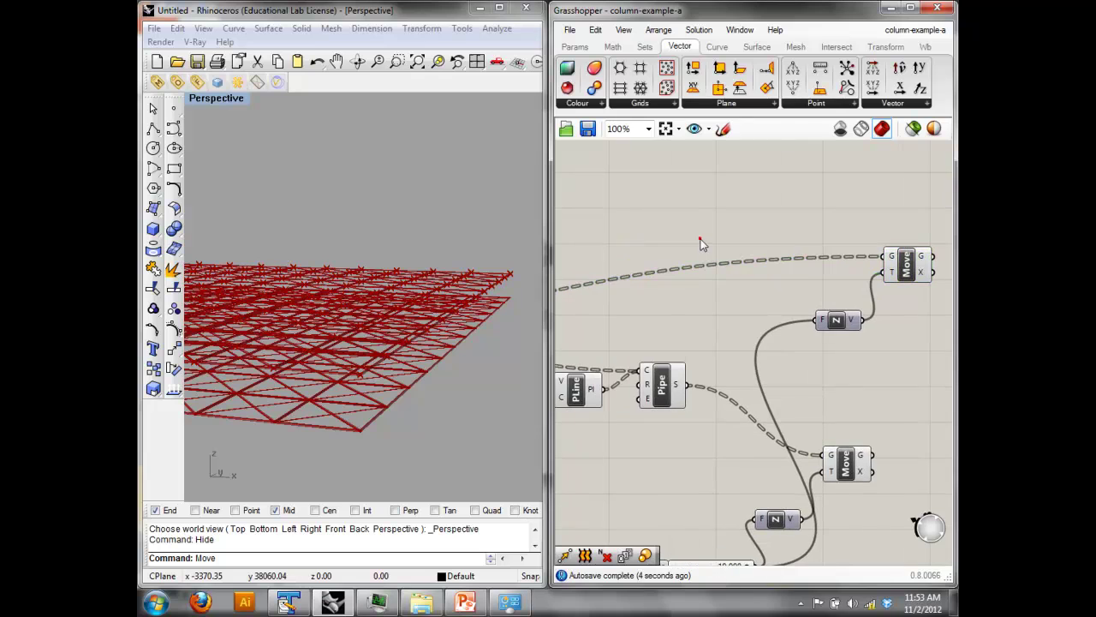
pyautogui.write('point')
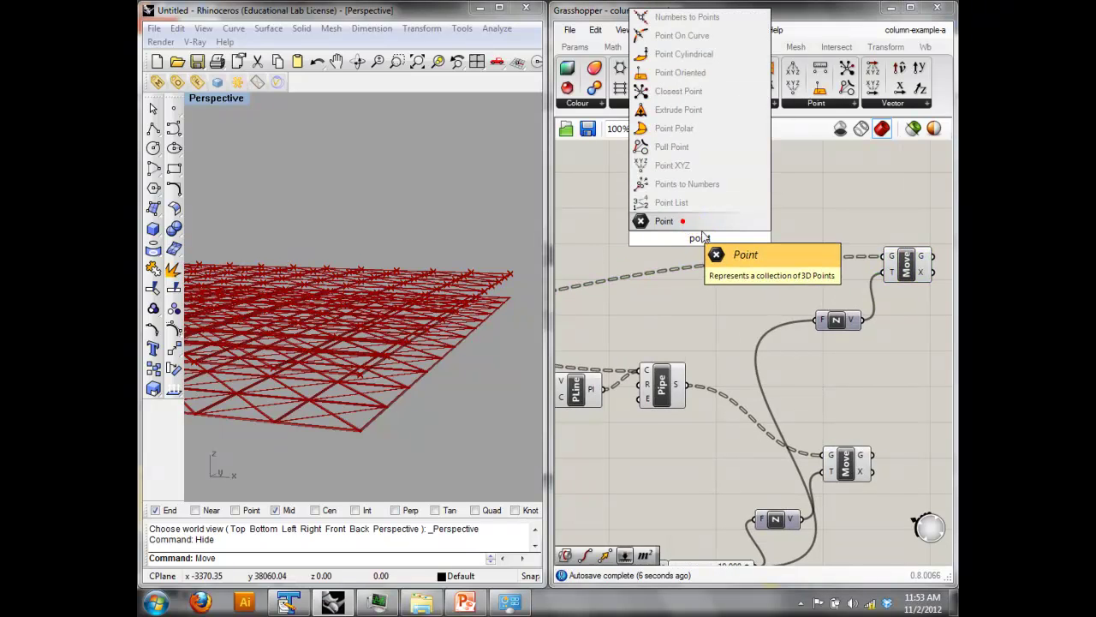
pyautogui.press('Return')
pyautogui.moveTo(696, 232); pyautogui.dragTo(917, 223)
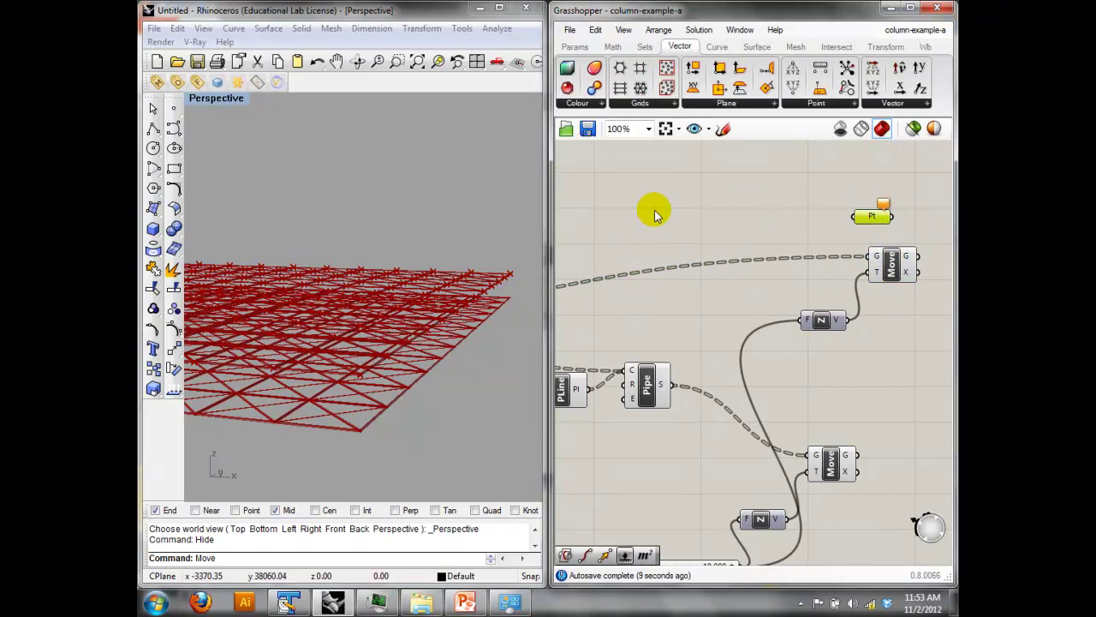
# Connect the Explode component's vertices output to the new Point parameter.
pyautogui.scroll(-3, 660, 211)
pyautogui.scroll(1, 714, 237)
pyautogui.moveTo(733, 281); pyautogui.dragTo(898, 204)
pyautogui.scroll(3, 815, 210)
pyautogui.moveTo(904, 222); pyautogui.dragTo(800, 244, button='right')
pyautogui.click(823, 244)
pyautogui.click(829, 219)
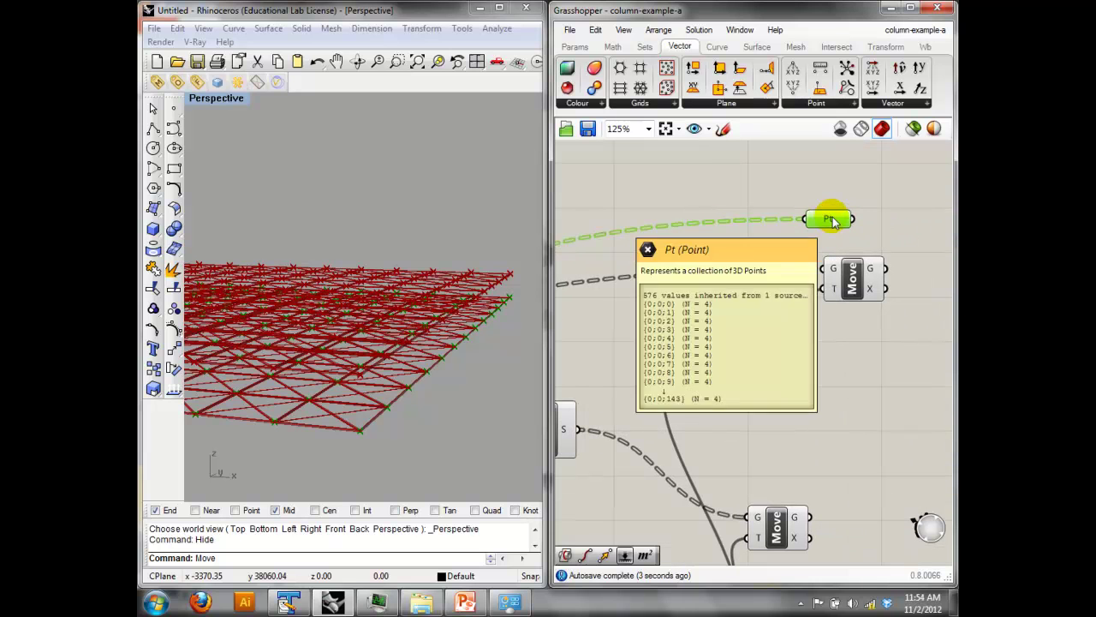
# Add a two-point Line component and place it beyond the Point parameter and the duplicated Move.
pyautogui.moveTo(404, 293); pyautogui.dragTo(429, 266, button='right')
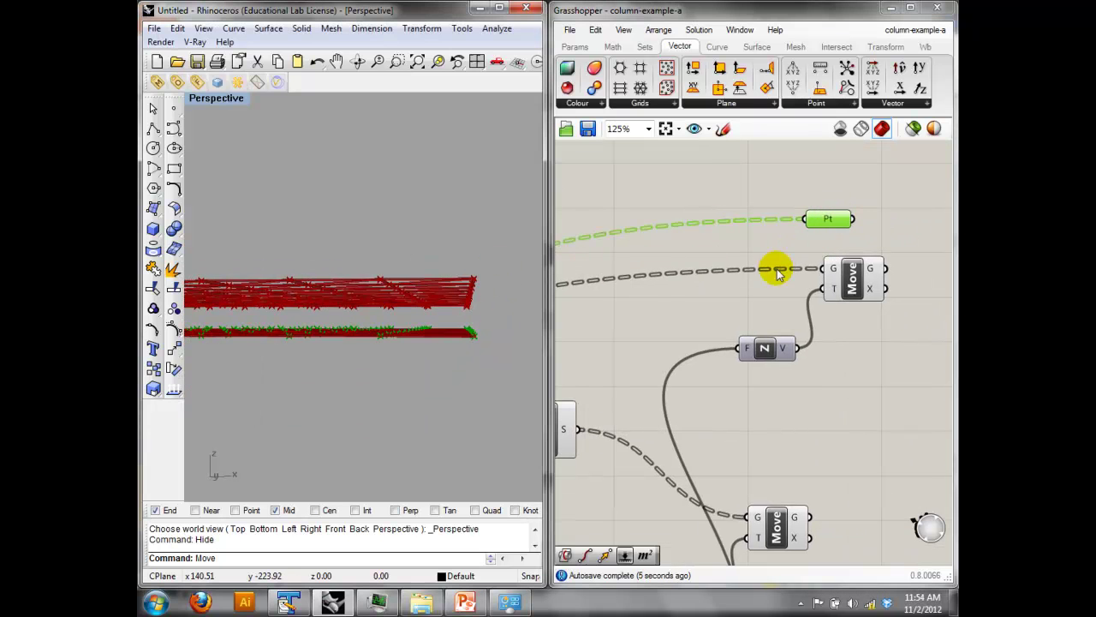
pyautogui.click(860, 286)
pyautogui.moveTo(883, 334); pyautogui.dragTo(741, 358, button='right')
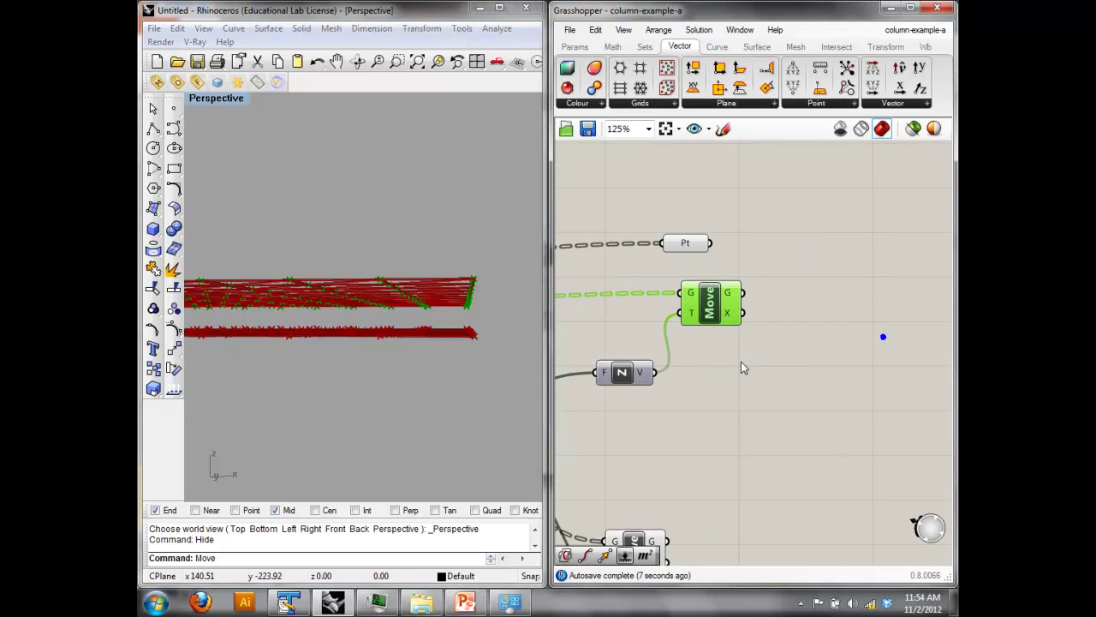
pyautogui.doubleClick(783, 334)
pyautogui.write('line')
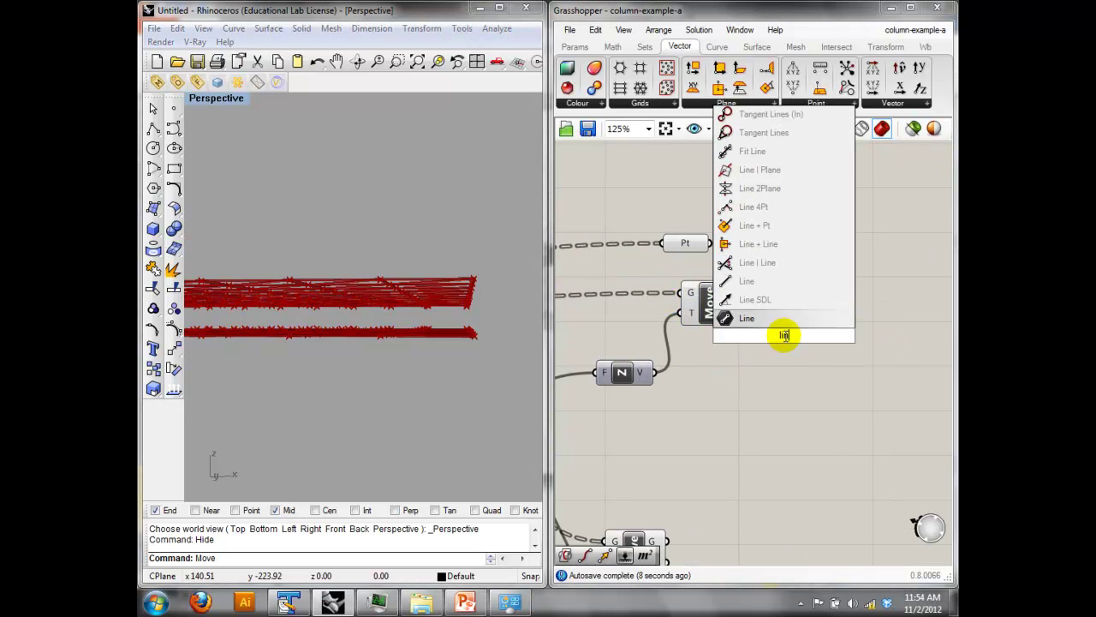
pyautogui.click(780, 280)
pyautogui.moveTo(797, 344); pyautogui.dragTo(836, 272)
# Connect the Point output to the Line component's A input and Move's G output to its B input.
pyautogui.moveTo(710, 243); pyautogui.dragTo(792, 260)
pyautogui.moveTo(742, 294); pyautogui.dragTo(803, 274)
pyautogui.moveTo(440, 245); pyautogui.dragTo(372, 286, button='right')
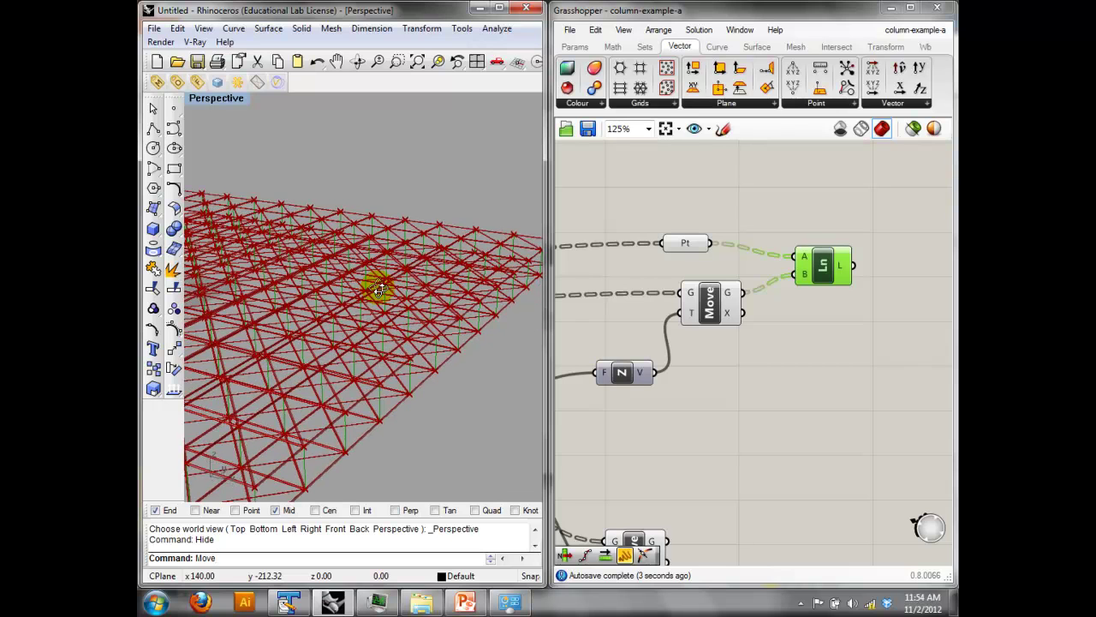
pyautogui.click(768, 372)
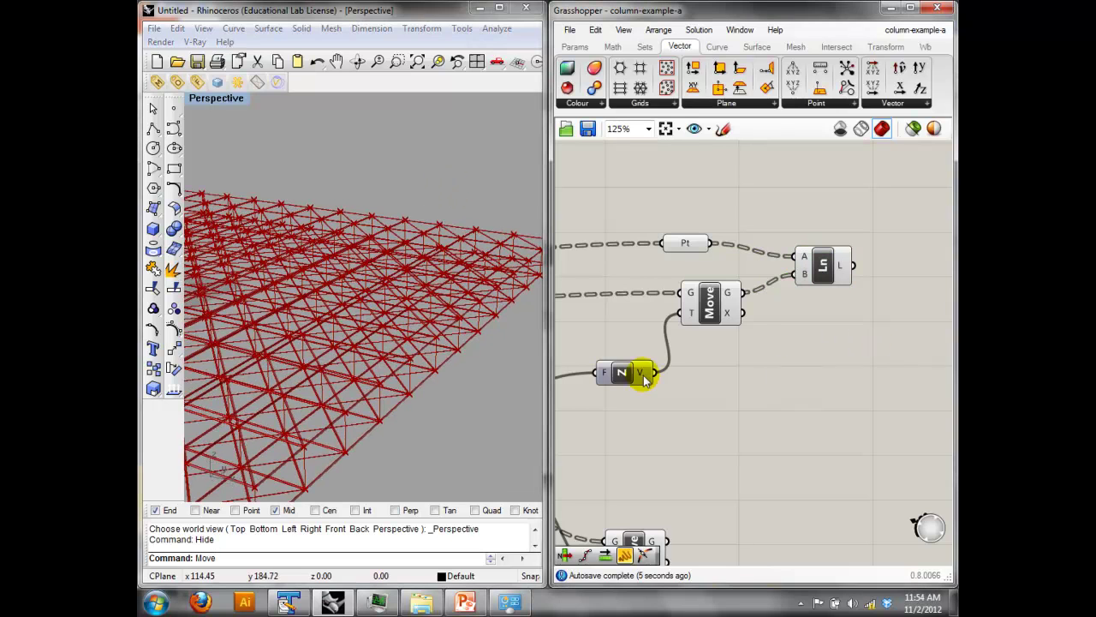
# Examine the vertical lines between the two pipe grids in Rhino from several angles.
pyautogui.moveTo(318, 283); pyautogui.dragTo(315, 304, button='right')
pyautogui.scroll(-6, 348, 294)
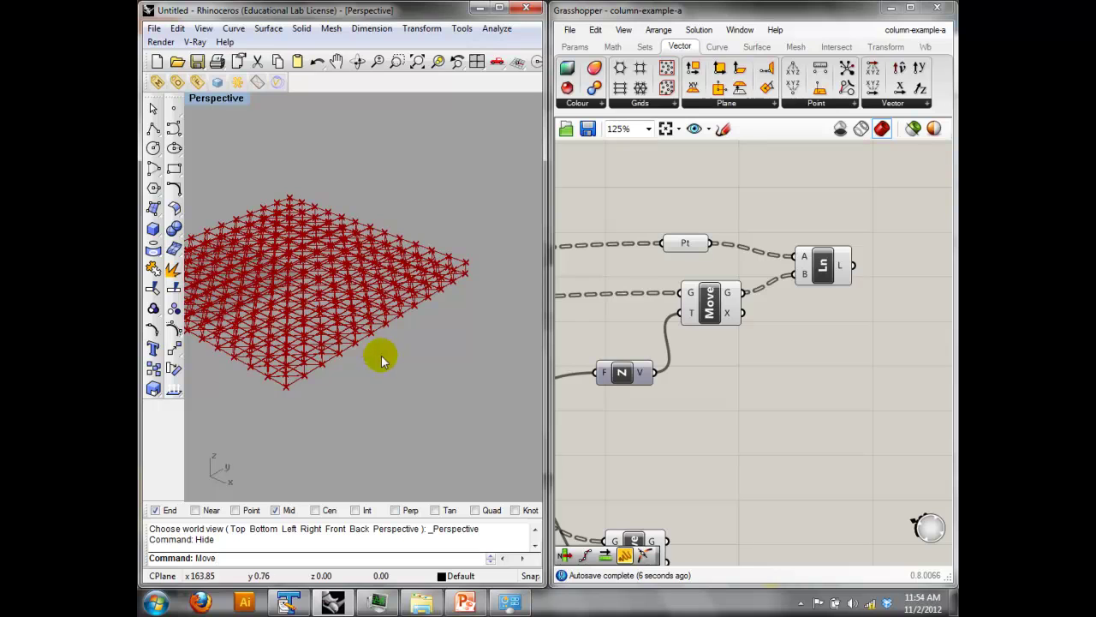
pyautogui.moveTo(381, 355); pyautogui.dragTo(432, 351, button='right')
pyautogui.click(434, 183)
pyautogui.moveTo(383, 303); pyautogui.dragTo(363, 289, button='right')
pyautogui.scroll(6, 454, 326)
pyautogui.moveTo(465, 326)
pyautogui.mouseDown(button='right')
pyautogui.moveTo(324, 277)
pyautogui.moveTo(325, 289)
pyautogui.moveTo(206, 353)
pyautogui.mouseUp(button='right')
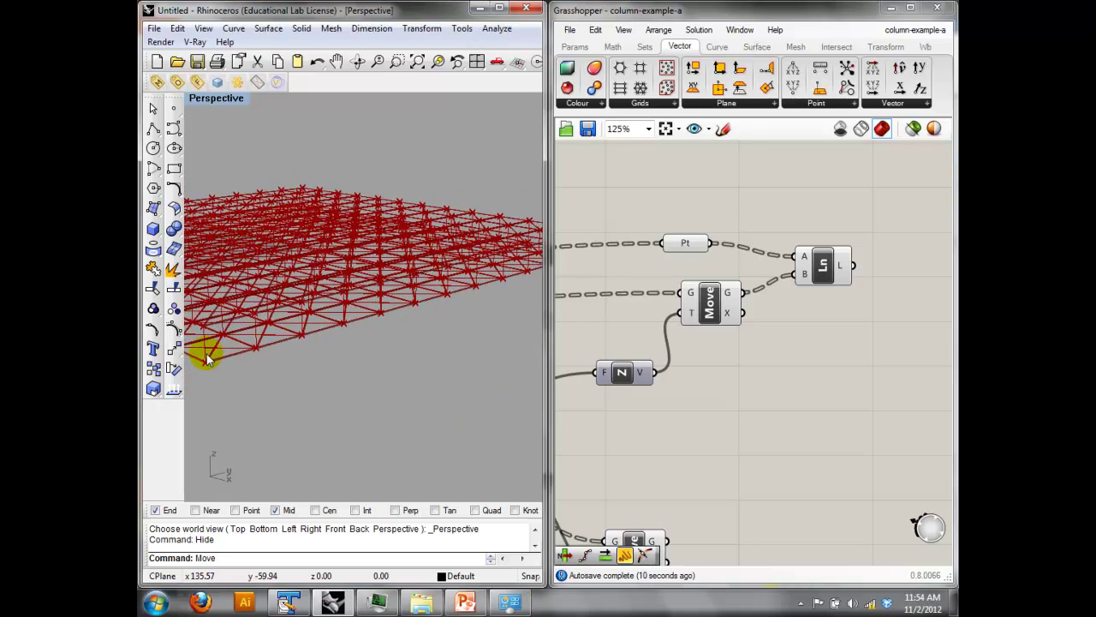
pyautogui.moveTo(397, 312)
pyautogui.mouseDown(button='right')
pyautogui.moveTo(489, 298)
pyautogui.moveTo(491, 282)
pyautogui.moveTo(514, 271)
pyautogui.moveTo(471, 279)
pyautogui.mouseUp(button='right')
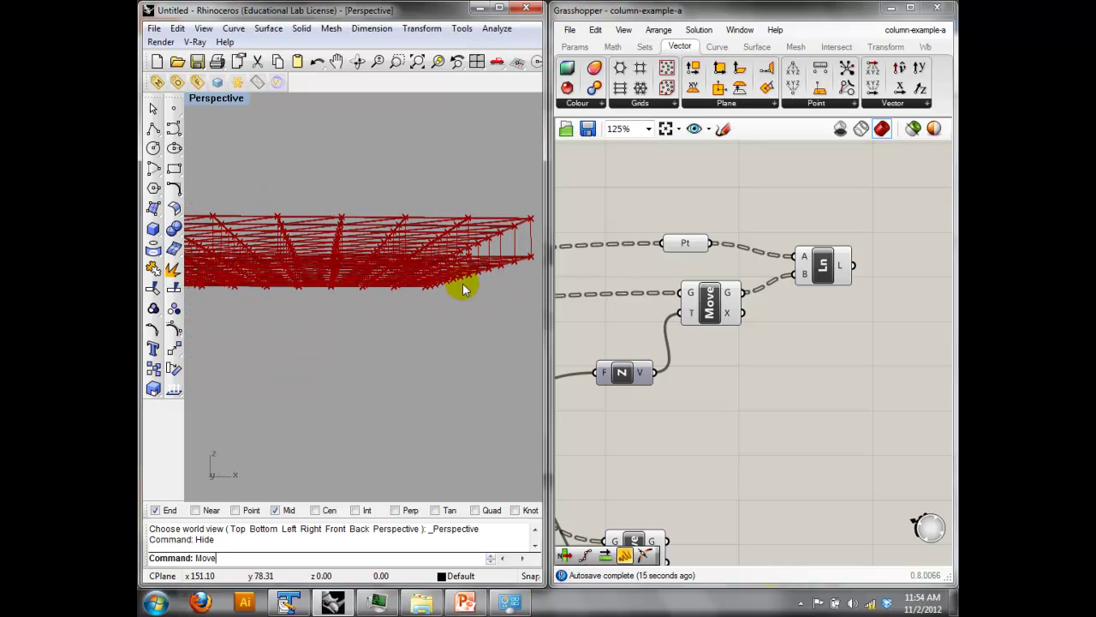
pyautogui.moveTo(367, 304); pyautogui.dragTo(522, 303, button='right')
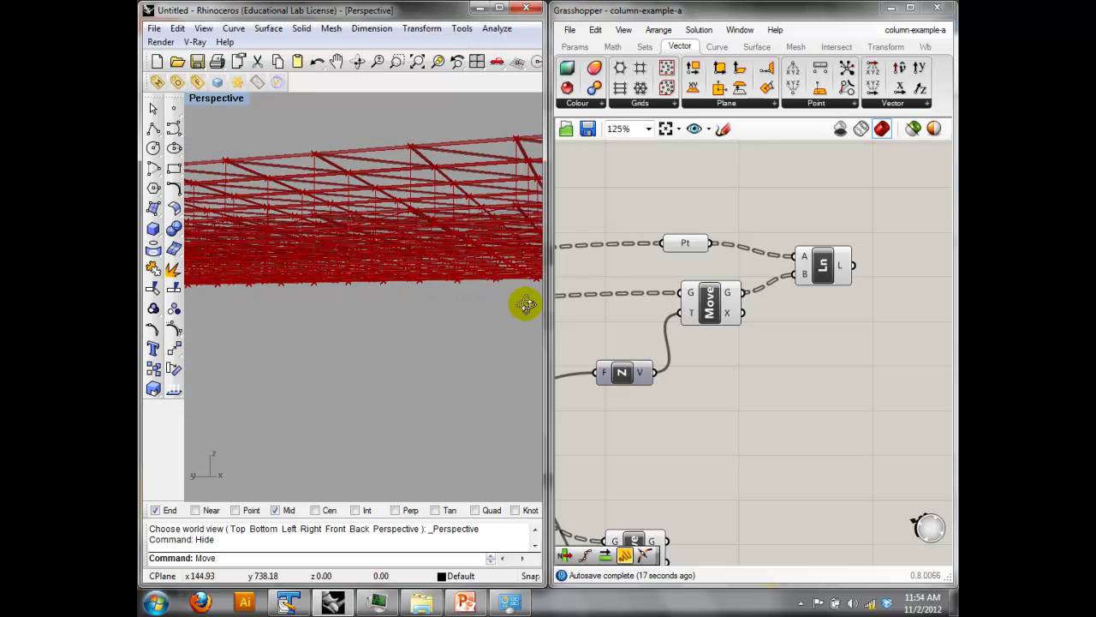
pyautogui.moveTo(457, 274); pyautogui.dragTo(396, 320, button='right')
# Turn off the preview of the Point, duplicated Move and Line components together.
pyautogui.moveTo(863, 378); pyautogui.dragTo(686, 189)
pyautogui.rightClick(686, 190)
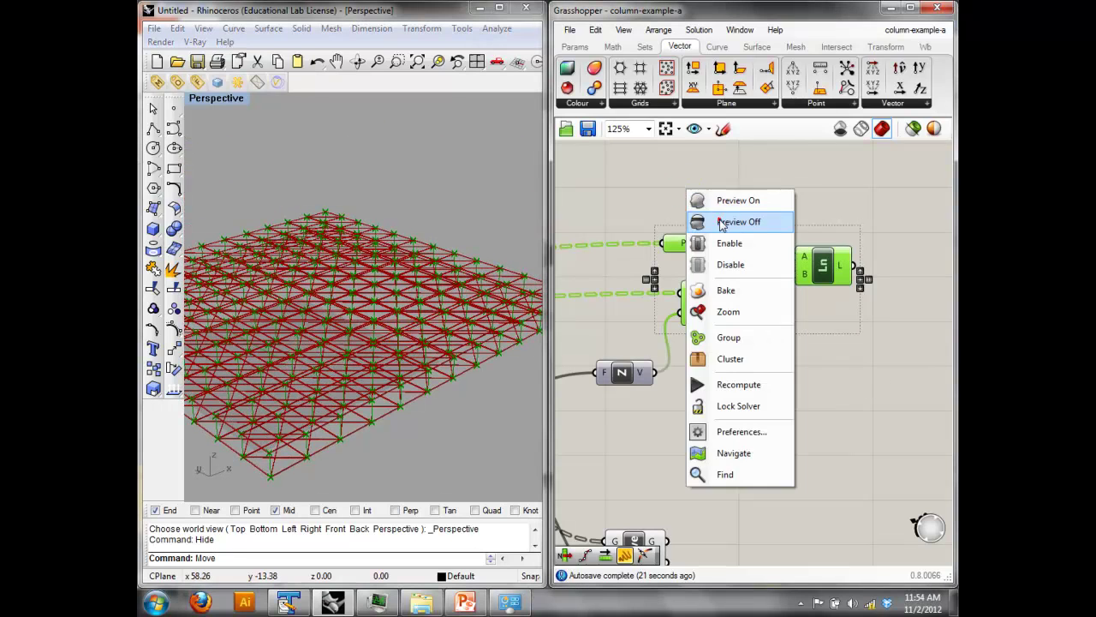
pyautogui.click(713, 215)
pyautogui.click(430, 202)
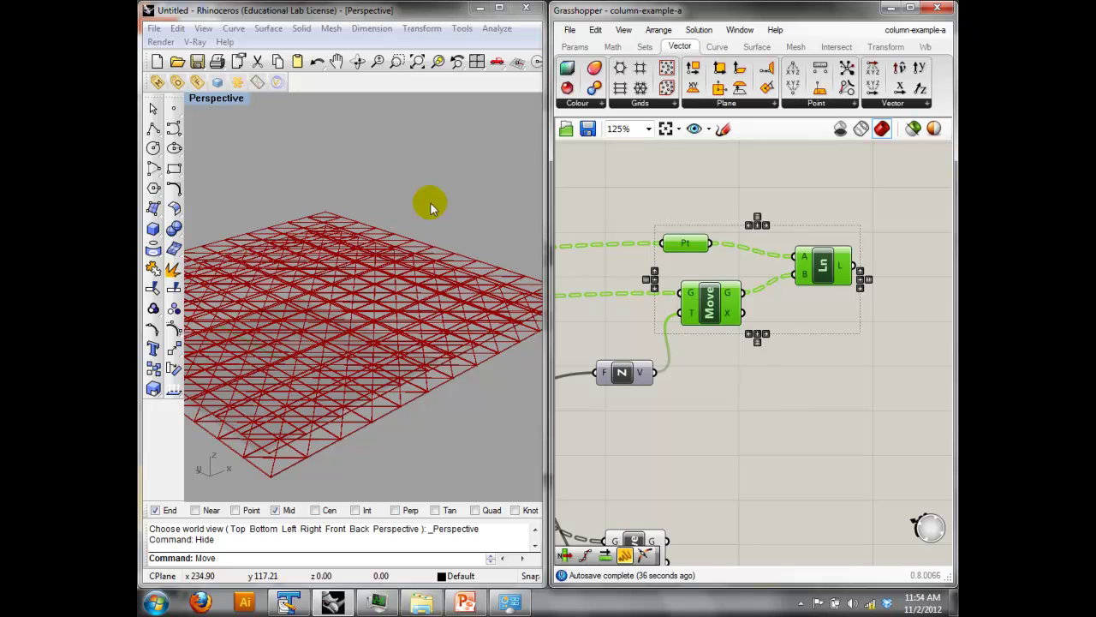
# Turn on the preview of the SrfGrid component and inspect its curved surface against the truss.
pyautogui.moveTo(355, 232); pyautogui.dragTo(432, 206, button='right')
pyautogui.scroll(-4, 431, 227)
pyautogui.scroll(-2, 648, 283)
pyautogui.moveTo(647, 286); pyautogui.dragTo(770, 263, button='right')
pyautogui.scroll(-6, 675, 284)
pyautogui.scroll(7, 872, 297)
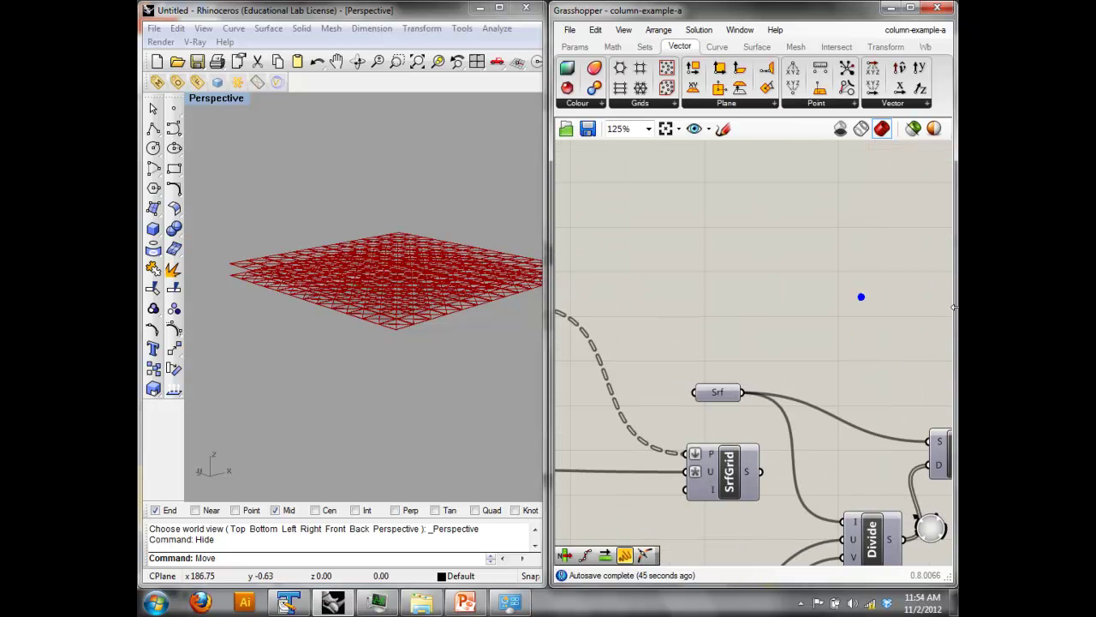
pyautogui.click(715, 471)
pyautogui.rightClick(773, 271)
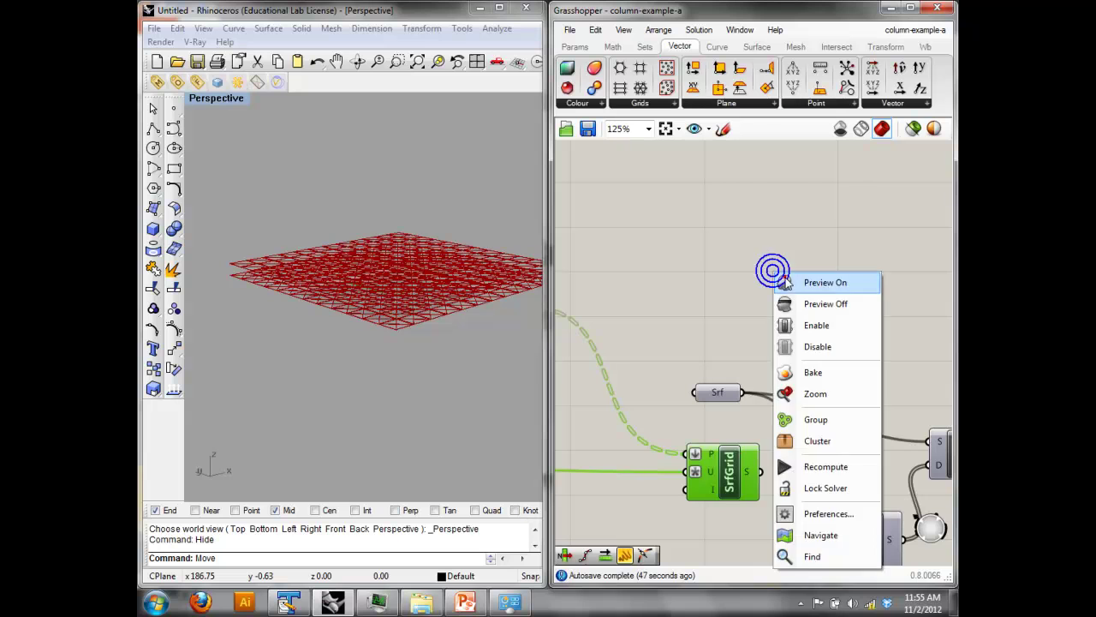
pyautogui.click(784, 279)
pyautogui.moveTo(436, 272); pyautogui.dragTo(396, 285, button='right')
pyautogui.scroll(5, 396, 284)
pyautogui.scroll(4, 394, 284)
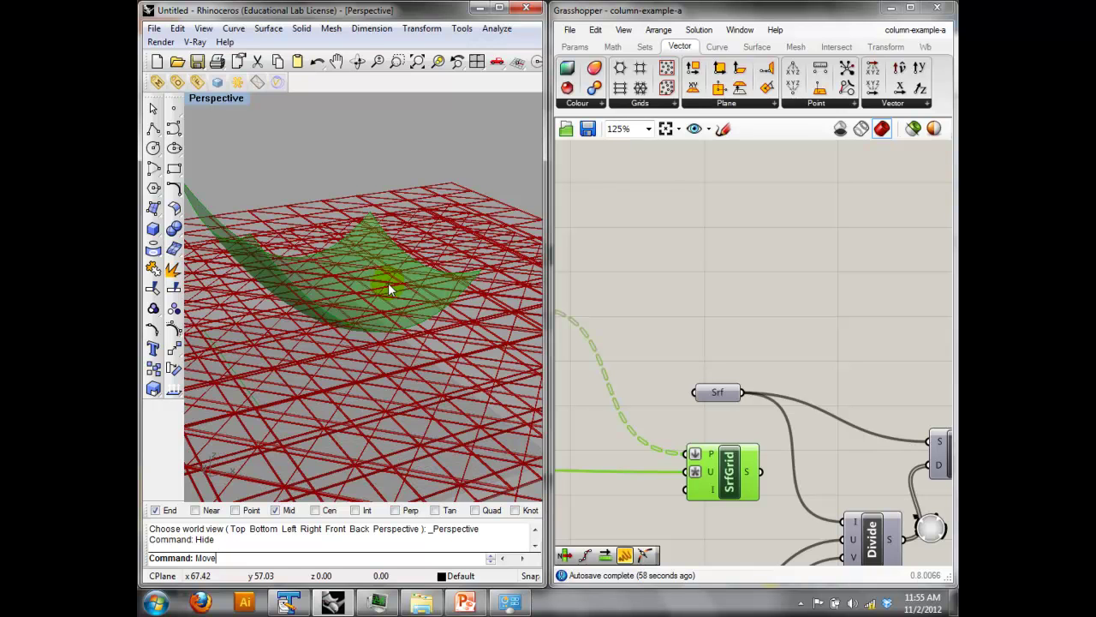
# Turn off the preview of the SrfGrid component.
pyautogui.rightClick(731, 325)
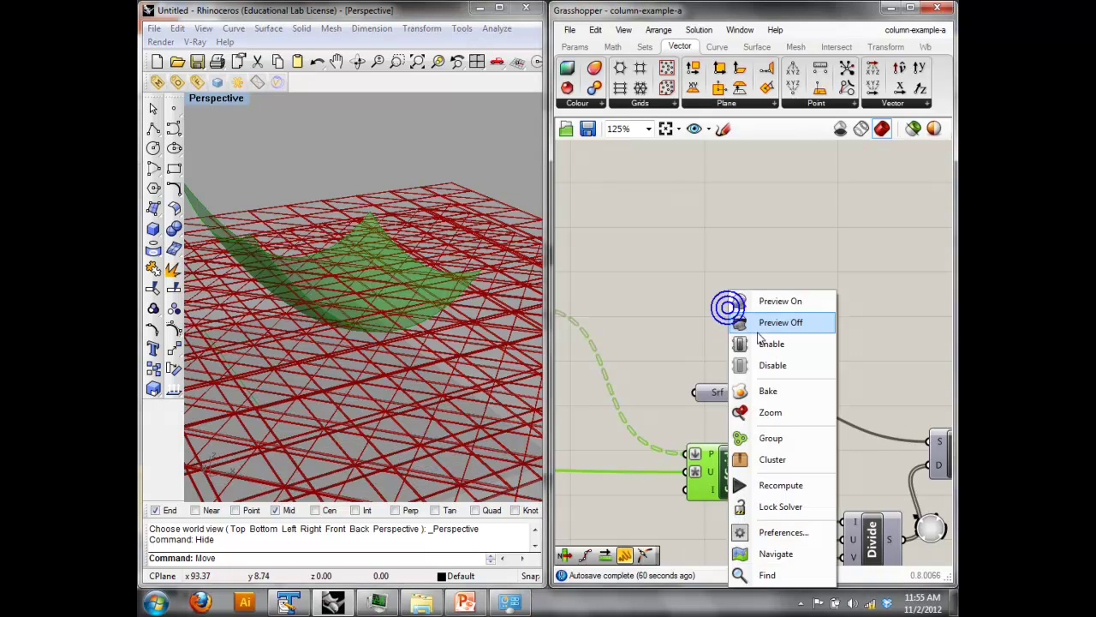
pyautogui.click(762, 320)
pyautogui.moveTo(728, 315); pyautogui.dragTo(658, 324, button='right')
pyautogui.scroll(-5, 416, 286)
pyautogui.moveTo(310, 265); pyautogui.dragTo(310, 258, button='right')
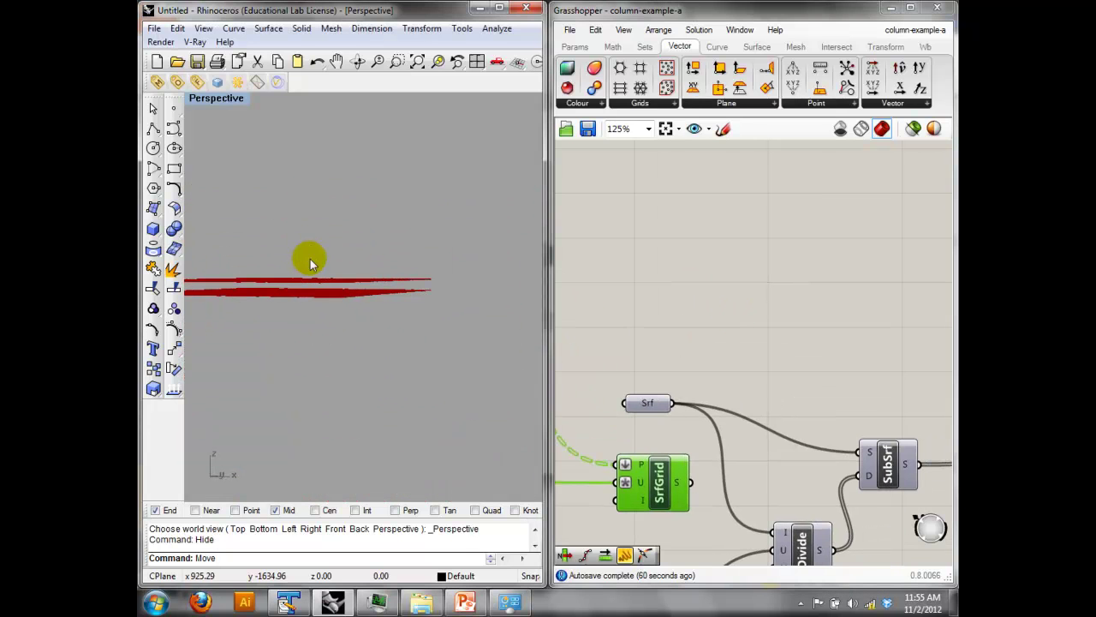
# Turn on the preview of the Line component that joins the two grids' vertices.
pyautogui.moveTo(774, 356); pyautogui.dragTo(624, 350, button='right')
pyautogui.scroll(-5, 809, 355)
pyautogui.moveTo(827, 353); pyautogui.dragTo(724, 352, button='right')
pyautogui.scroll(5, 723, 352)
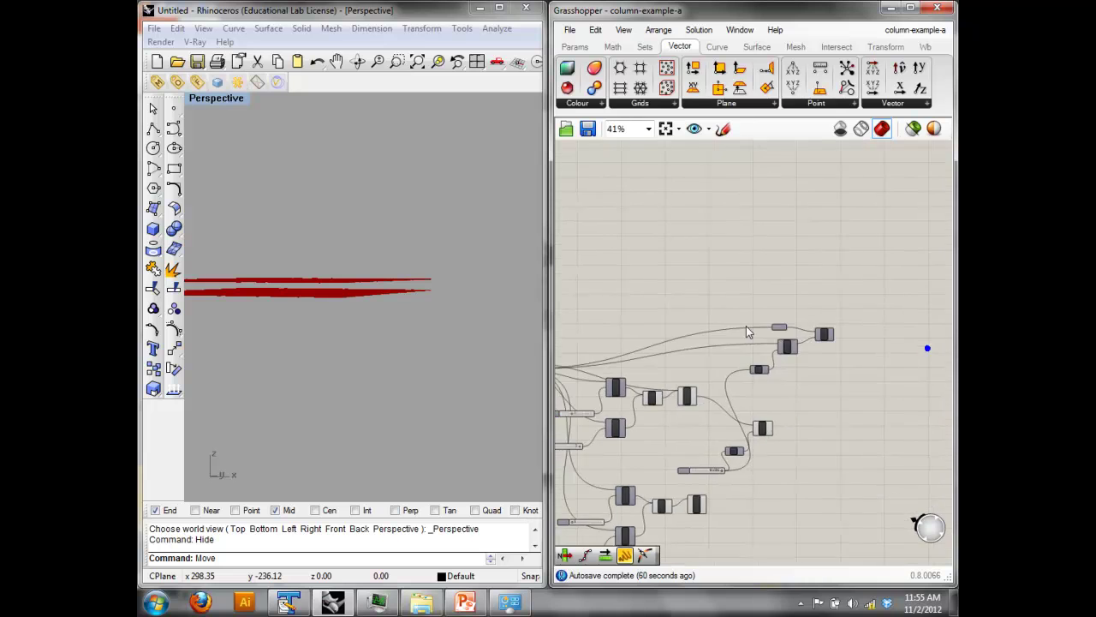
pyautogui.click(768, 340)
pyautogui.rightClick(770, 282)
pyautogui.click(792, 308)
pyautogui.moveTo(447, 293); pyautogui.dragTo(591, 318, button='right')
pyautogui.click(756, 279)
pyautogui.click(771, 345)
pyautogui.rightClick(765, 270)
pyautogui.click(793, 286)
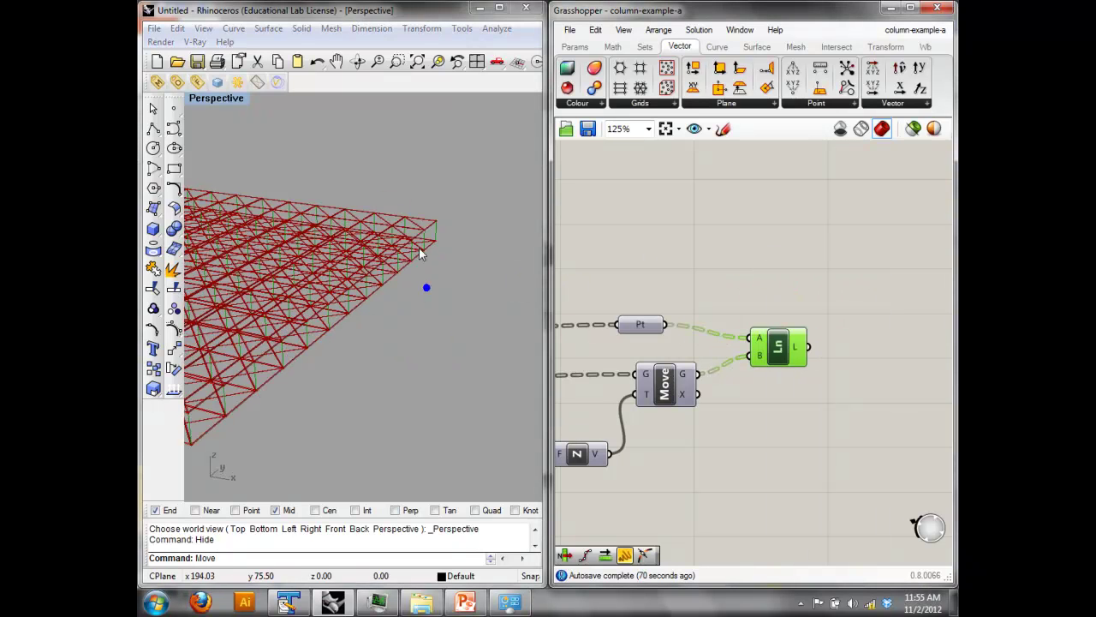
pyautogui.moveTo(426, 288); pyautogui.dragTo(419, 248, button='right')
# Switch to the PowerPoint lecture and review the space-frame building's photo and drawings on slides 11 and 12.
pyautogui.click(459, 600)
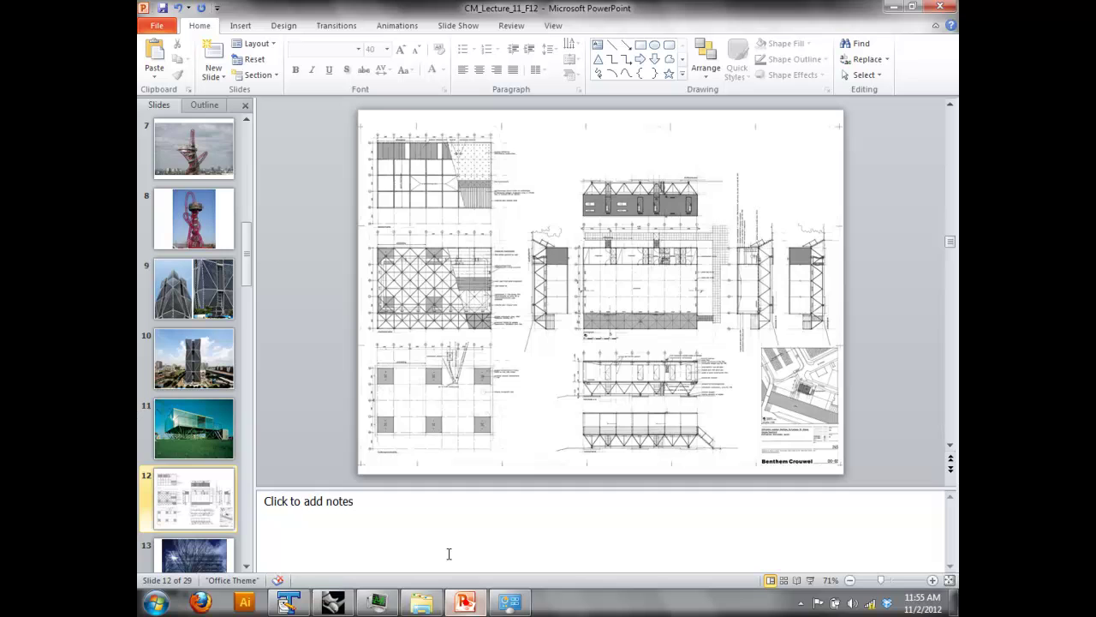
pyautogui.click(154, 422)
pyautogui.scroll(-1, 162, 428)
pyautogui.click(219, 503)
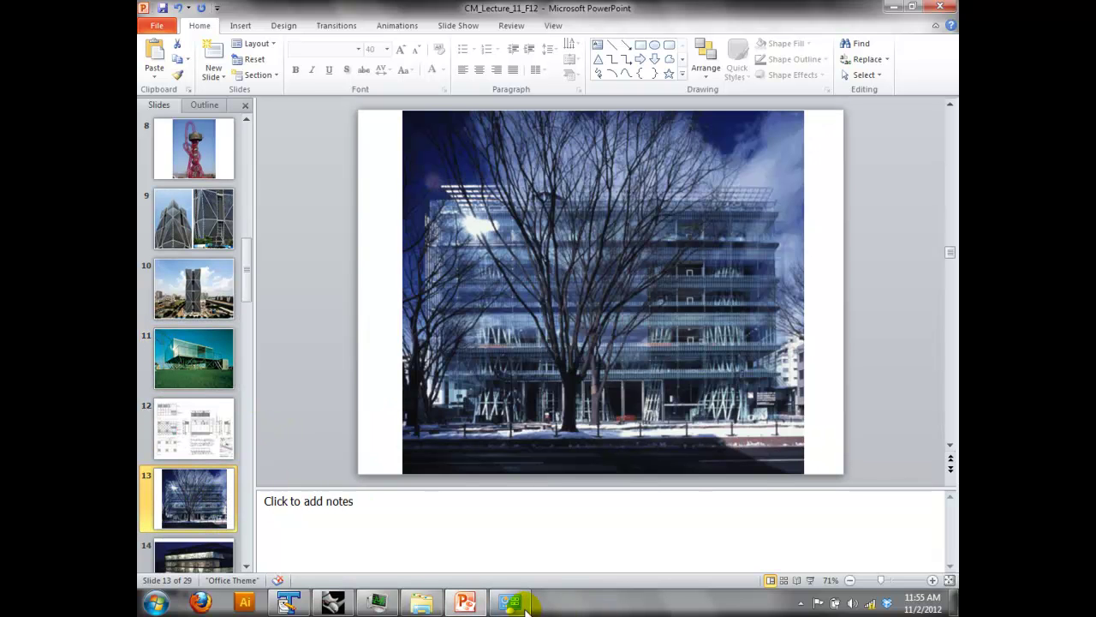
pyautogui.click(203, 418)
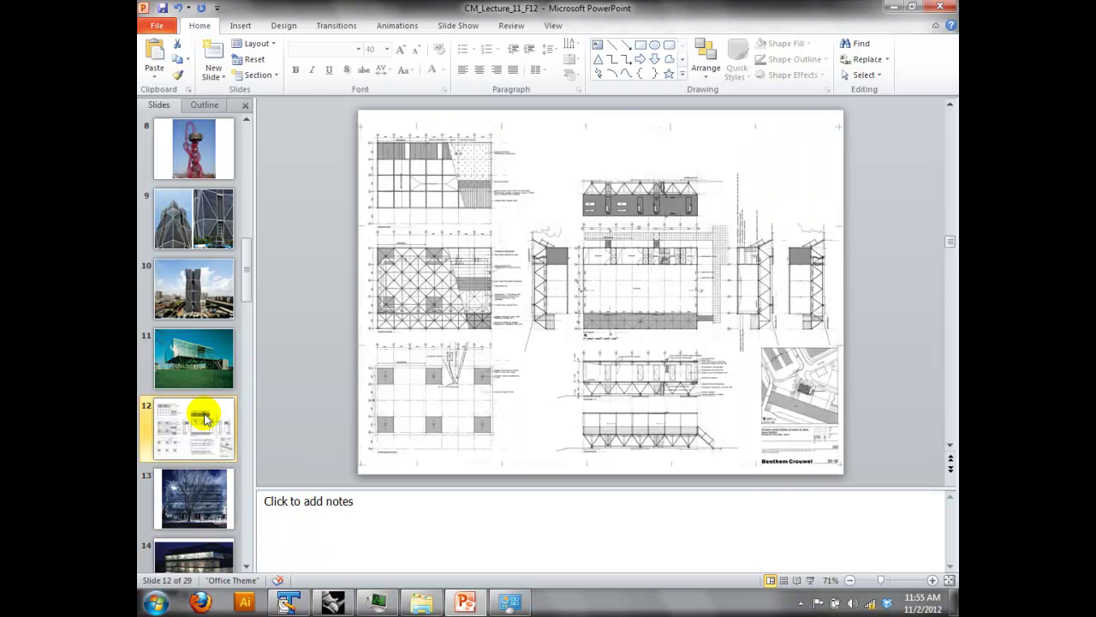
pyautogui.click(197, 368)
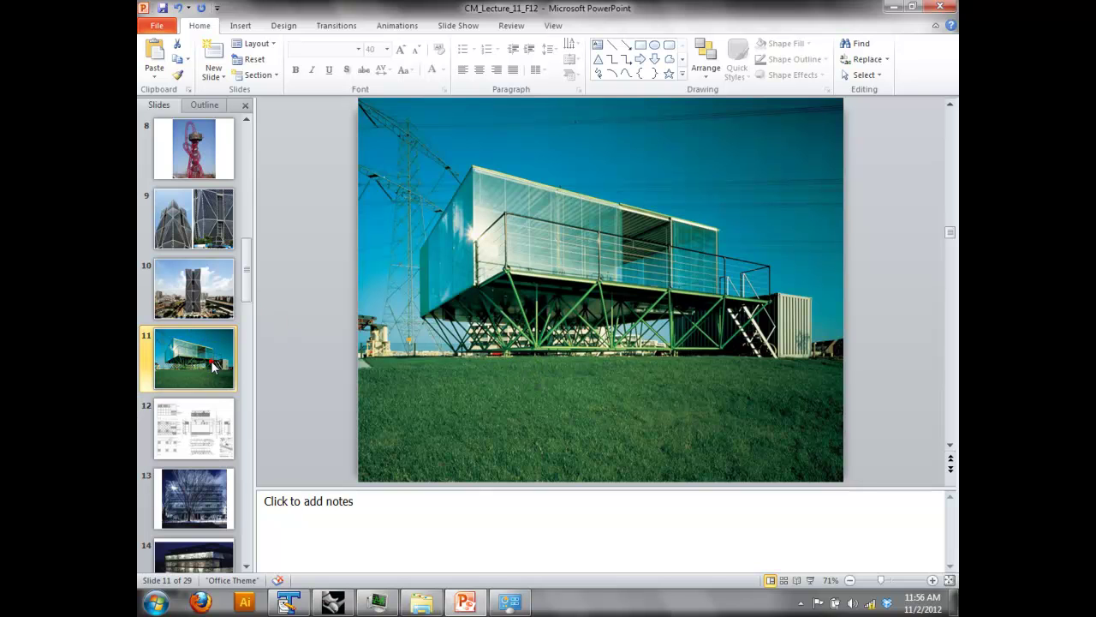
pyautogui.click(201, 421)
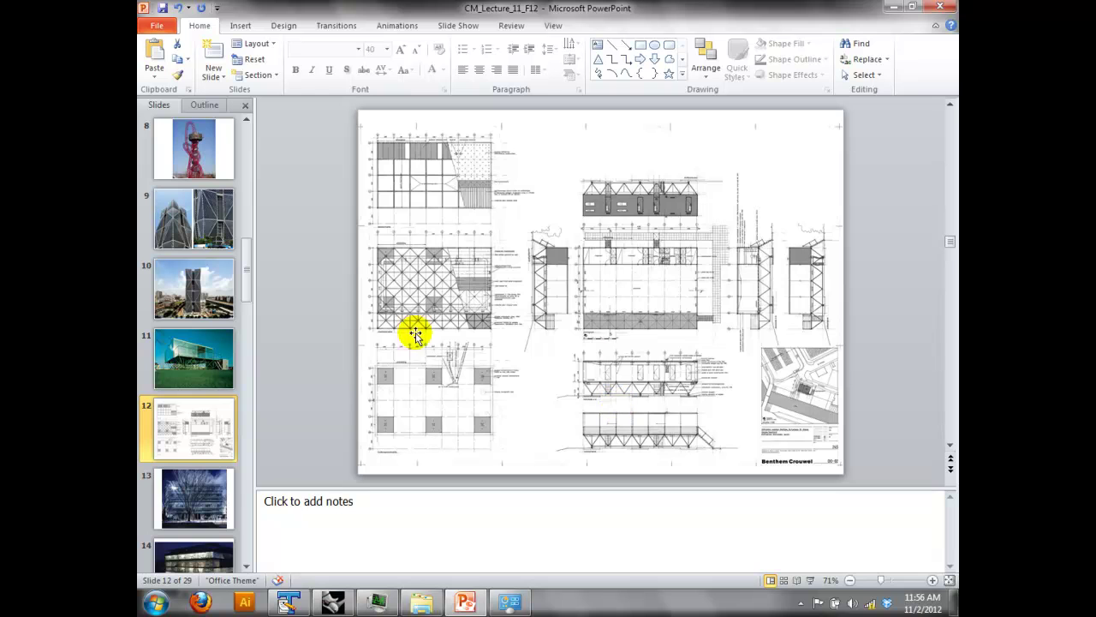
# Present the slides of the glass building from slide 13 through the lattice-column diagram on slide 16.
pyautogui.click(218, 482)
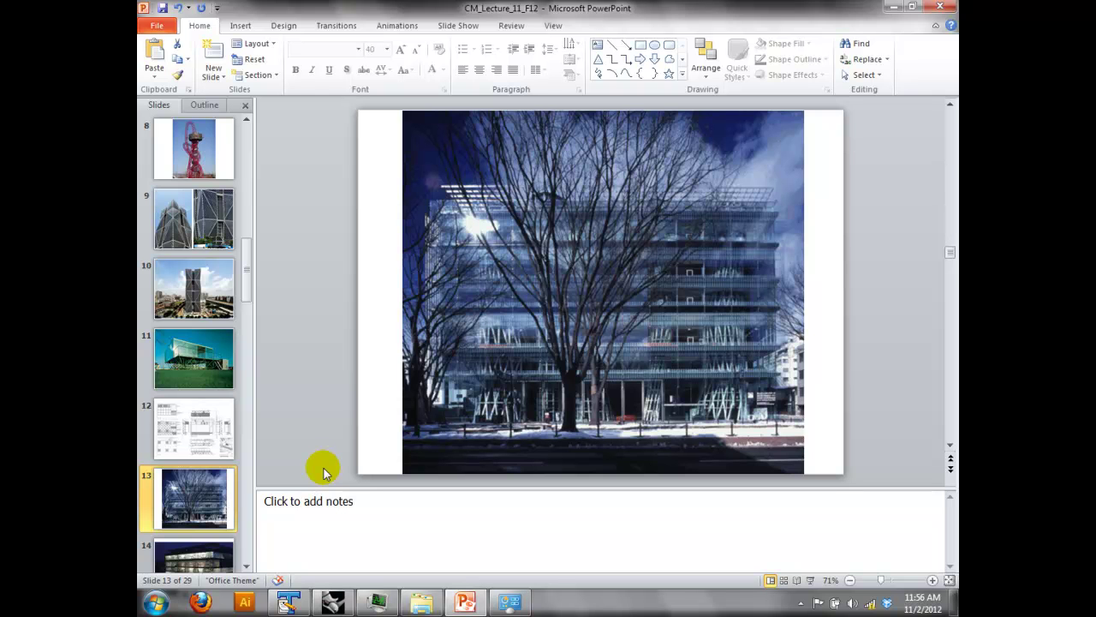
pyautogui.click(810, 580)
pyautogui.press('Right')
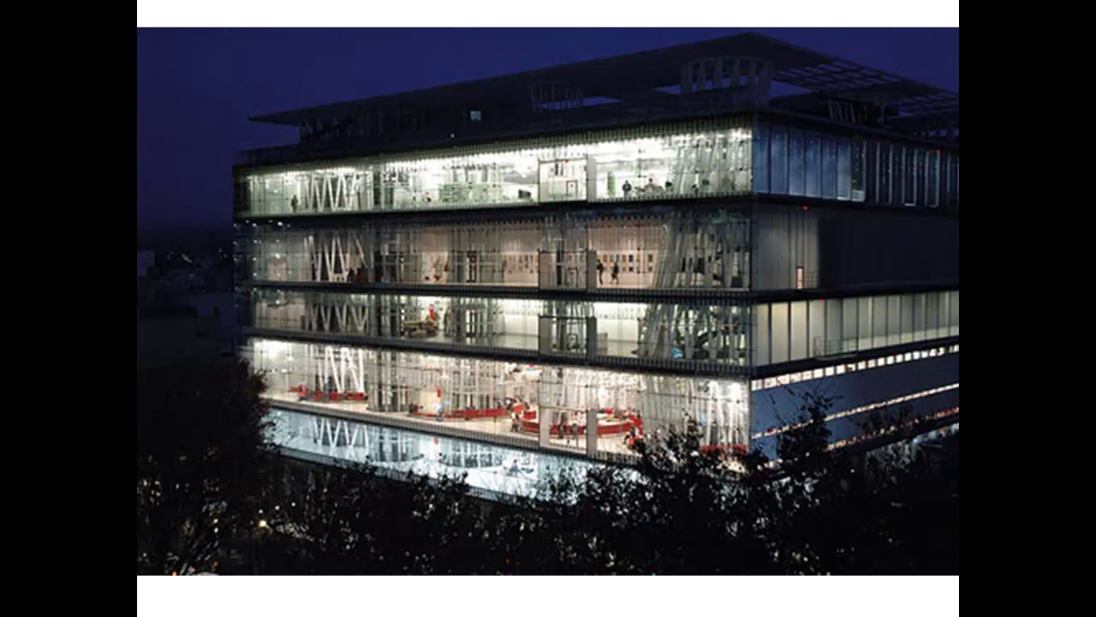
pyautogui.press('Right')
pyautogui.press('Right')
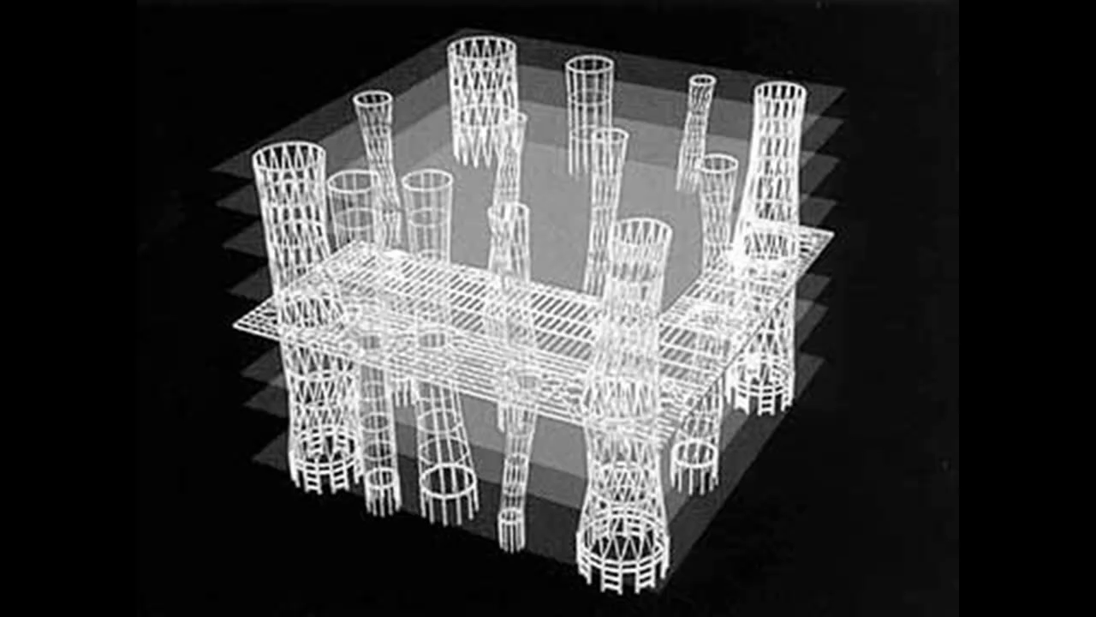
pyautogui.press('Escape')
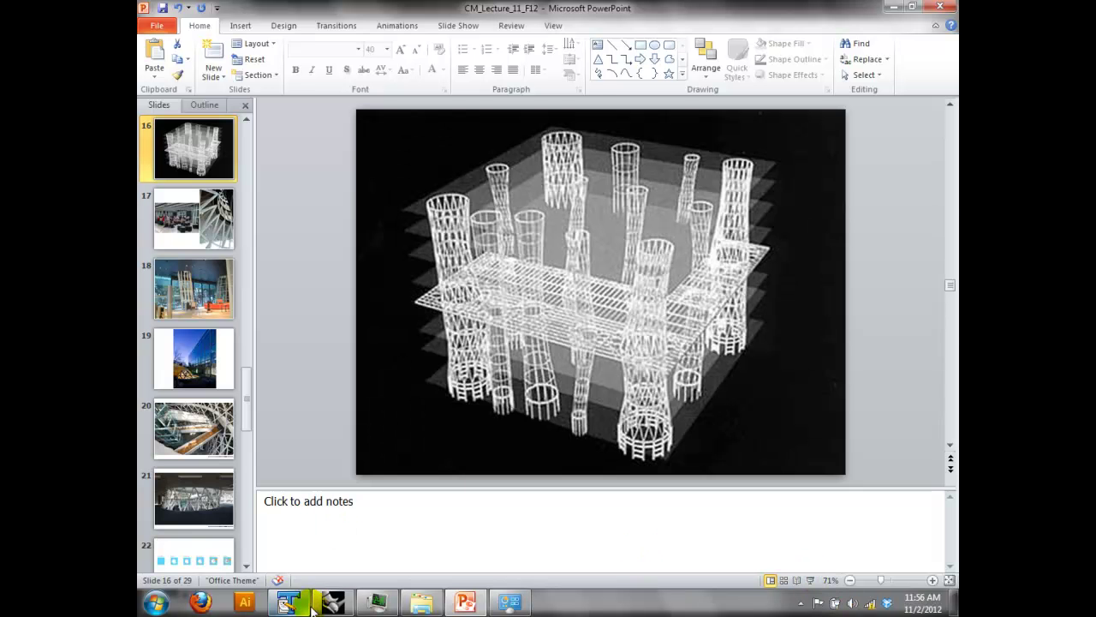
# Switch back to Rhino and open the Grasshopper file "sendai" from the Week 11 folder.
pyautogui.click(304, 608)
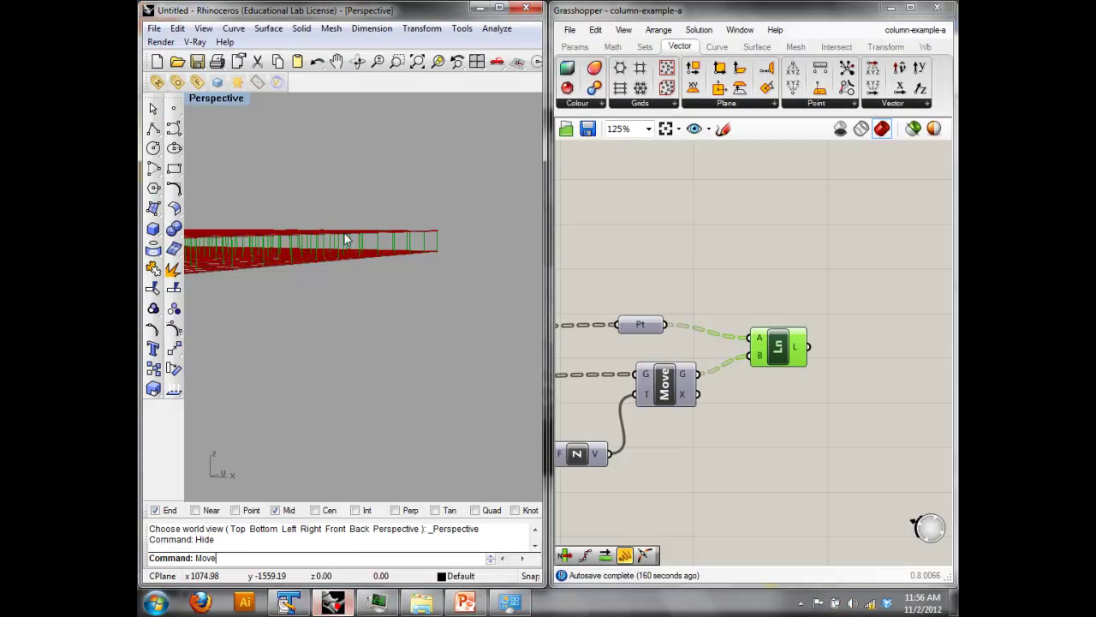
pyautogui.click(569, 30)
pyautogui.click(616, 69)
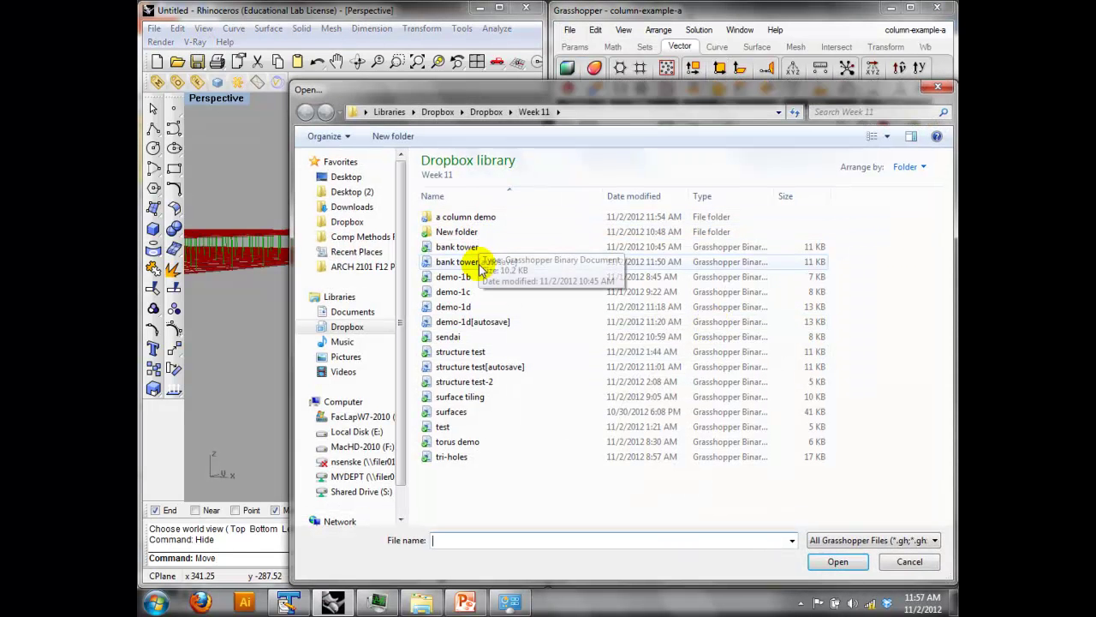
pyautogui.doubleClick(463, 337)
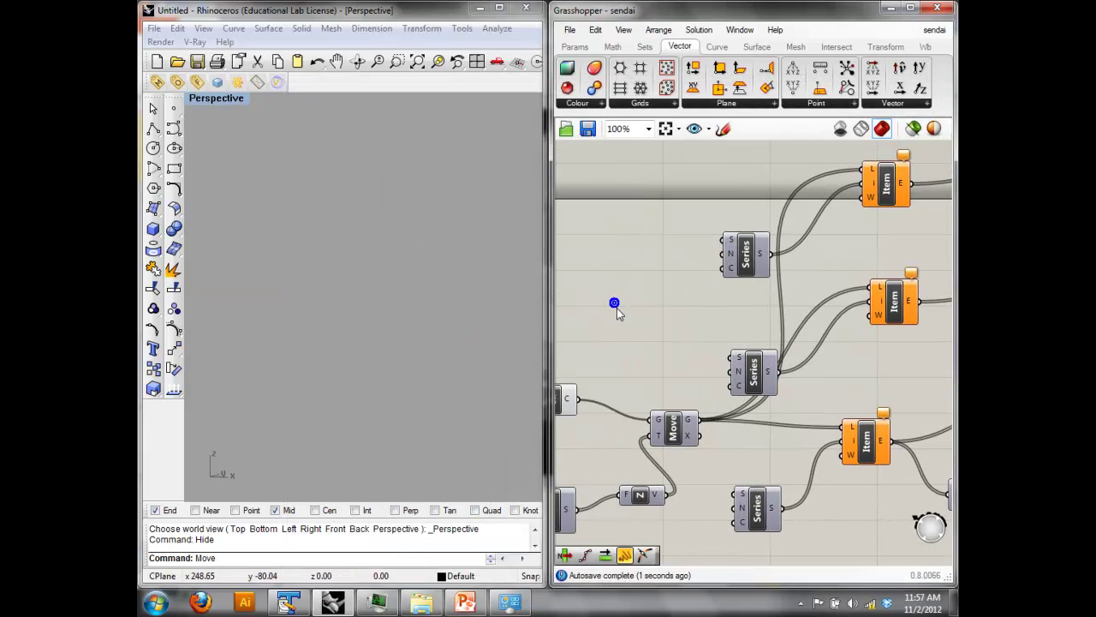
# Examine the sendai definition and its component chain alongside the Rhino view.
pyautogui.moveTo(328, 292); pyautogui.dragTo(372, 277, button='right')
pyautogui.scroll(4, 426, 284)
pyautogui.scroll(-4, 371, 276)
pyautogui.scroll(-2, 592, 342)
pyautogui.moveTo(593, 343); pyautogui.dragTo(722, 283, button='right')
pyautogui.scroll(2, 801, 323)
pyautogui.click(727, 370)
pyautogui.click(762, 362)
# Turn off the preview of the sendai definition's components as a group.
pyautogui.scroll(-5, 763, 310)
pyautogui.moveTo(913, 355); pyautogui.dragTo(698, 177)
pyautogui.rightClick(697, 146)
pyautogui.click(732, 185)
# Turn on the preview of the Move component that stacks the circles vertically.
pyautogui.moveTo(676, 247); pyautogui.dragTo(707, 298, button='right')
pyautogui.scroll(2, 707, 299)
pyautogui.click(634, 296)
pyautogui.click(733, 355)
pyautogui.rightClick(732, 285)
pyautogui.click(738, 291)
pyautogui.click(671, 260)
pyautogui.moveTo(726, 259); pyautogui.dragTo(626, 244, button='right')
pyautogui.moveTo(823, 259); pyautogui.dragTo(774, 367, button='right')
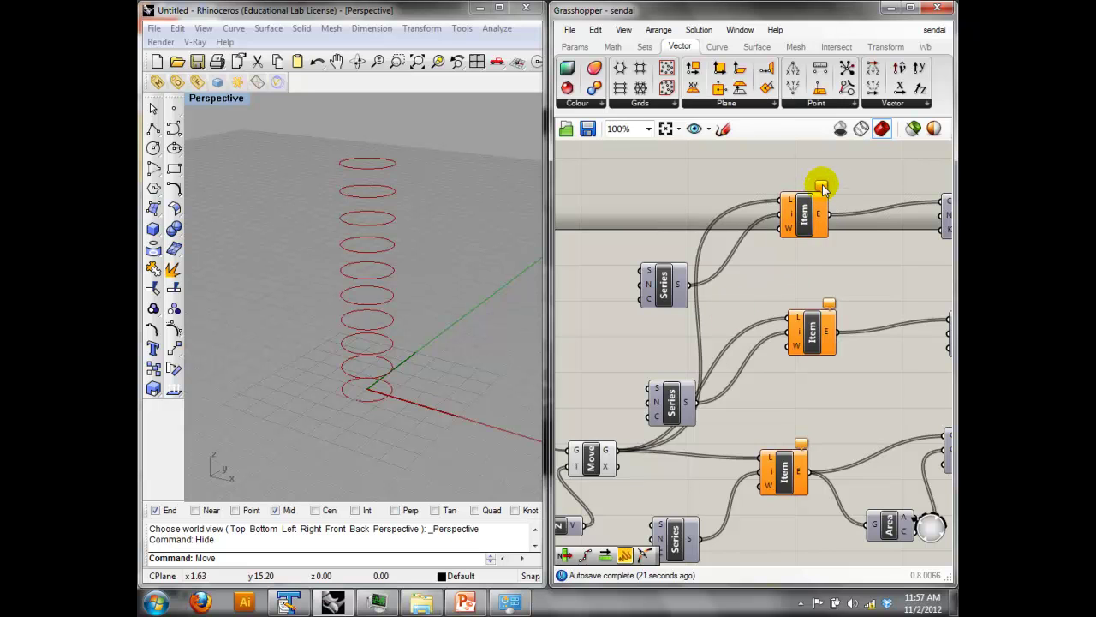
# Turn on the preview of the lowest List Item component, which feeds the Scale branch.
pyautogui.moveTo(822, 189)
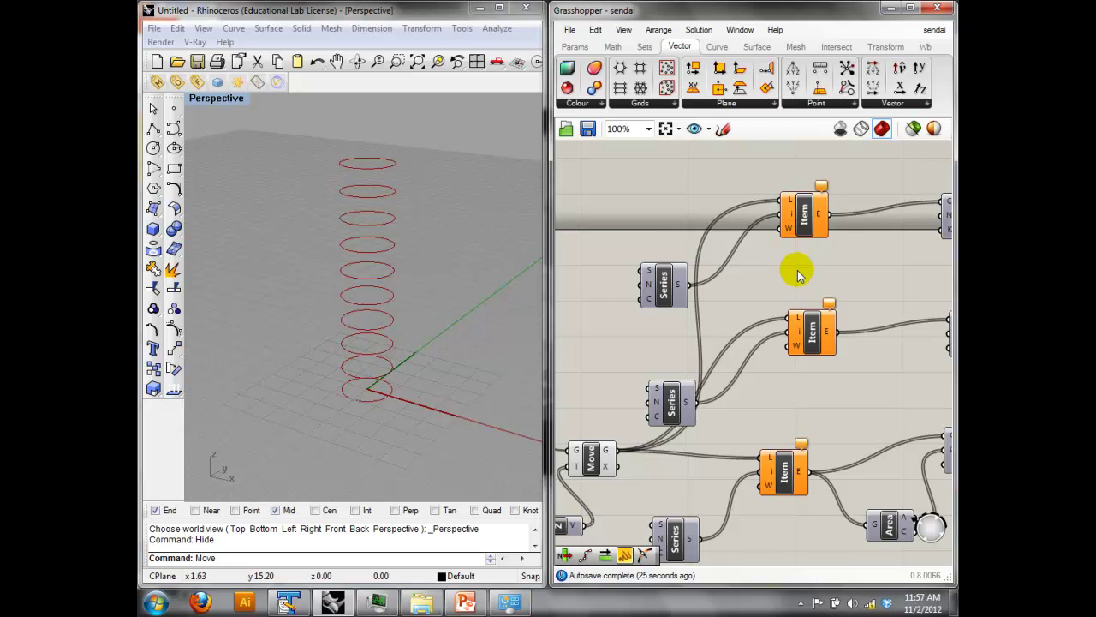
pyautogui.moveTo(793, 276); pyautogui.dragTo(812, 200, button='right')
pyautogui.click(802, 387)
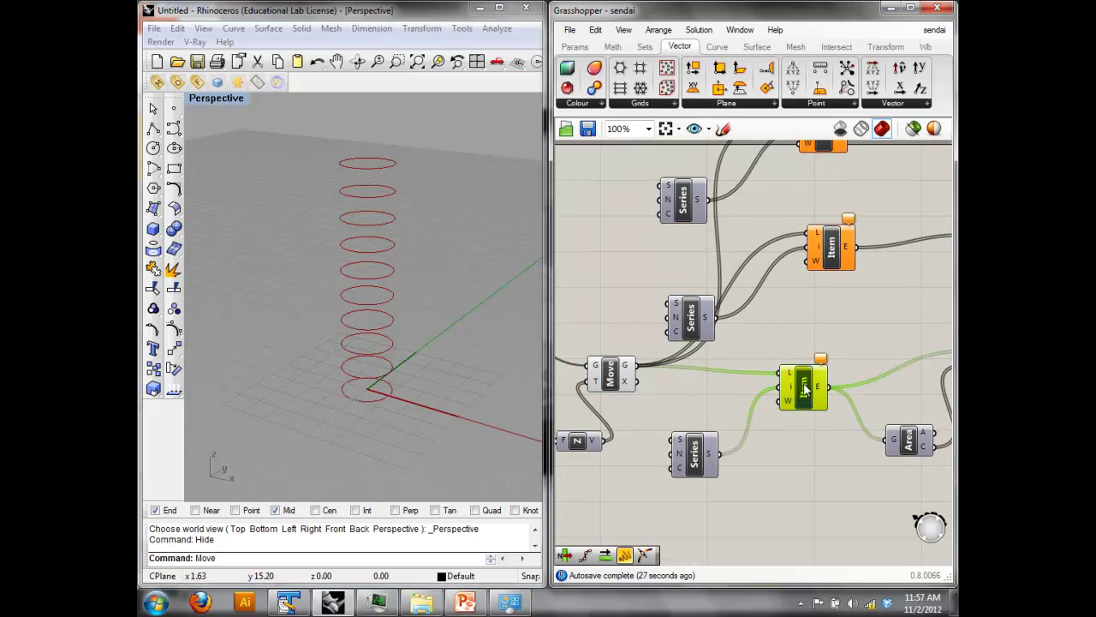
pyautogui.rightClick(820, 353)
pyautogui.click(821, 353)
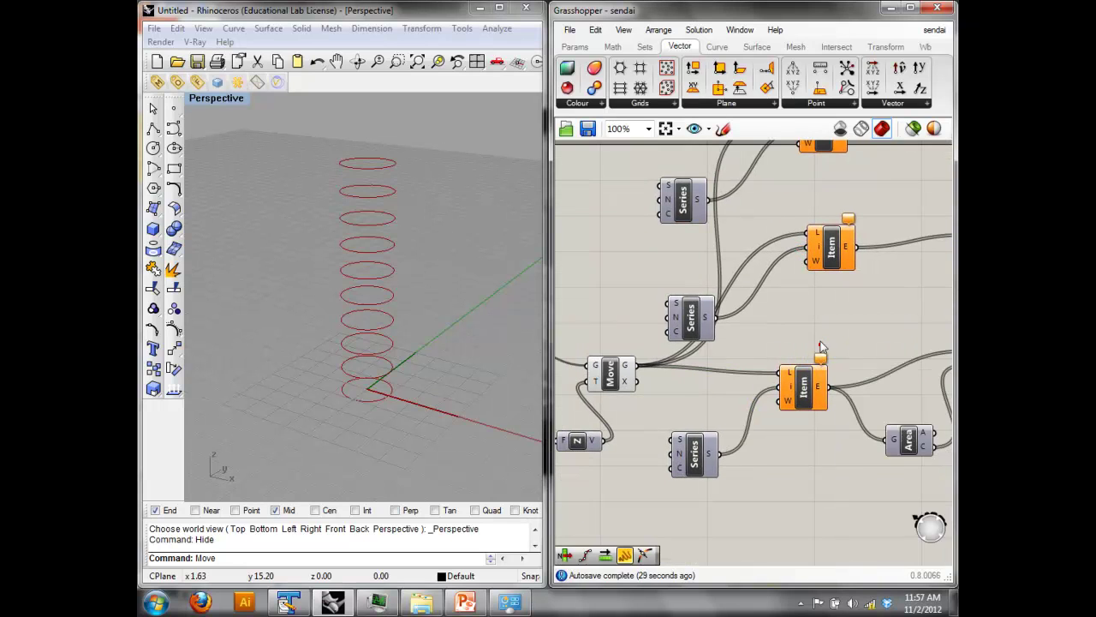
# Turn on the preview of the two upper List Item components fed by the moved circles.
pyautogui.moveTo(836, 432); pyautogui.dragTo(783, 159)
pyautogui.rightClick(780, 185)
pyautogui.click(796, 199)
pyautogui.moveTo(795, 194); pyautogui.dragTo(783, 252, button='right')
pyautogui.click(790, 247)
pyautogui.moveTo(812, 244); pyautogui.dragTo(771, 154)
pyautogui.rightClick(771, 153)
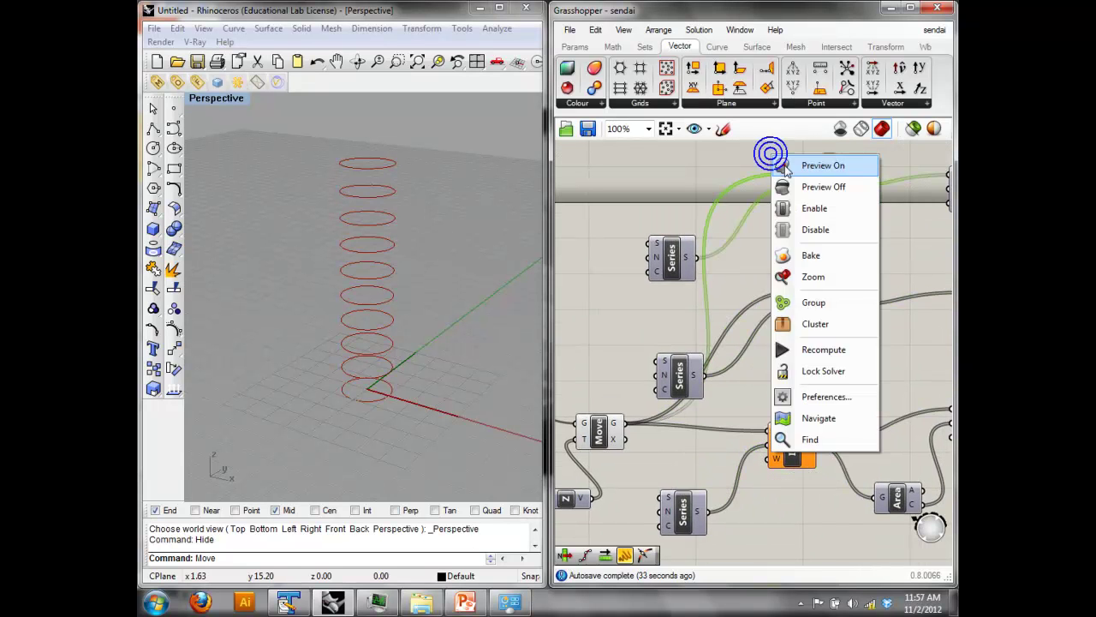
pyautogui.click(786, 168)
# Select the lowest, middle and upper List Item components in turn to compare which circles each one picks out.
pyautogui.click(793, 441)
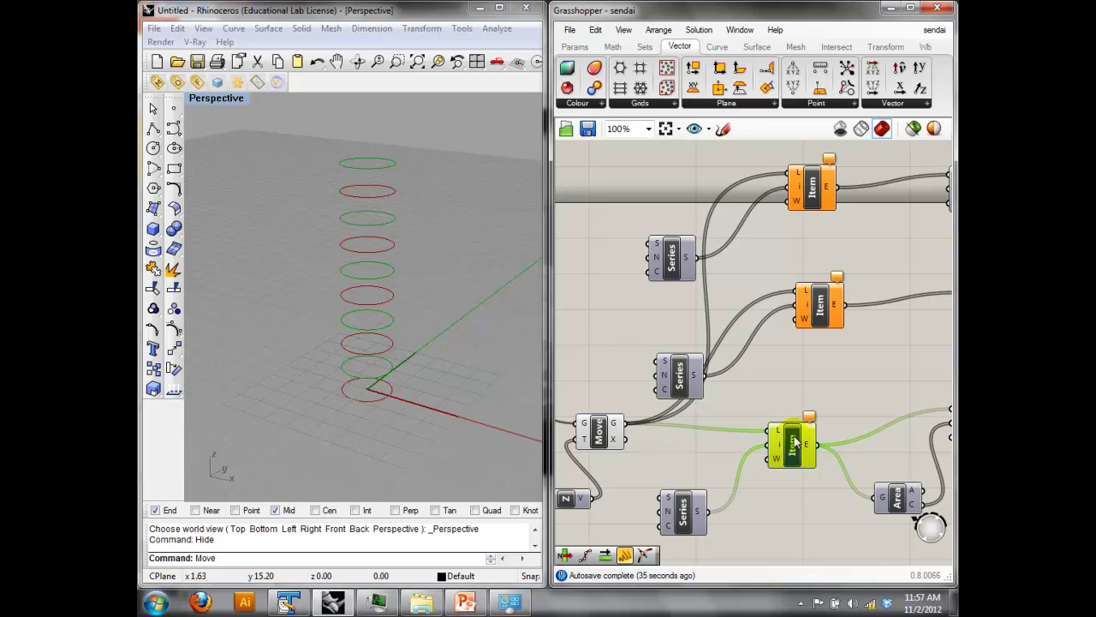
pyautogui.moveTo(781, 452)
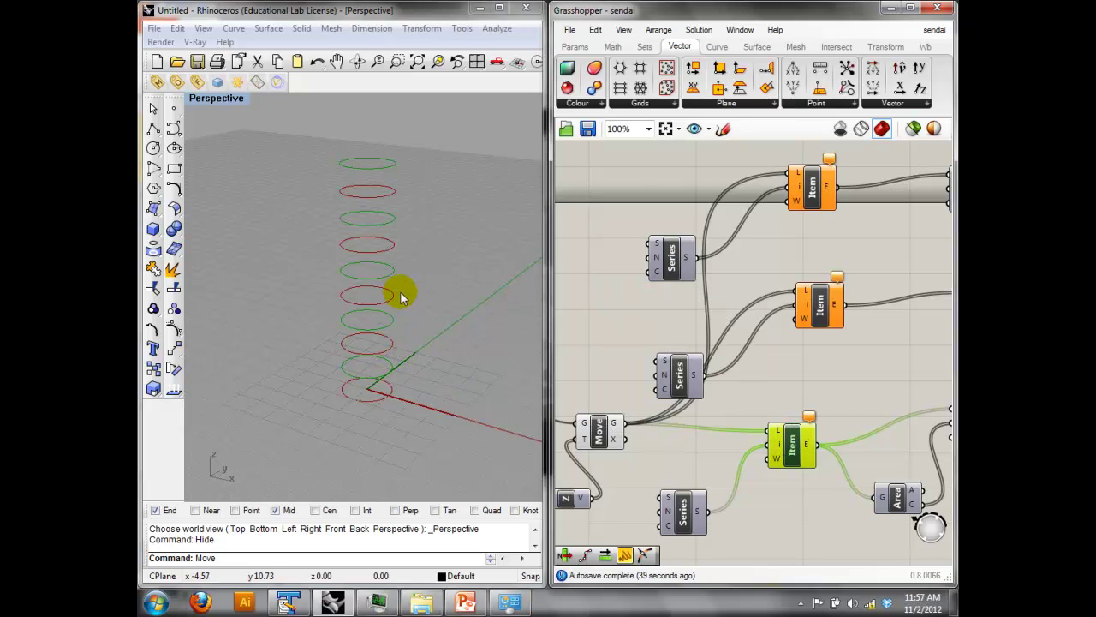
pyautogui.click(826, 311)
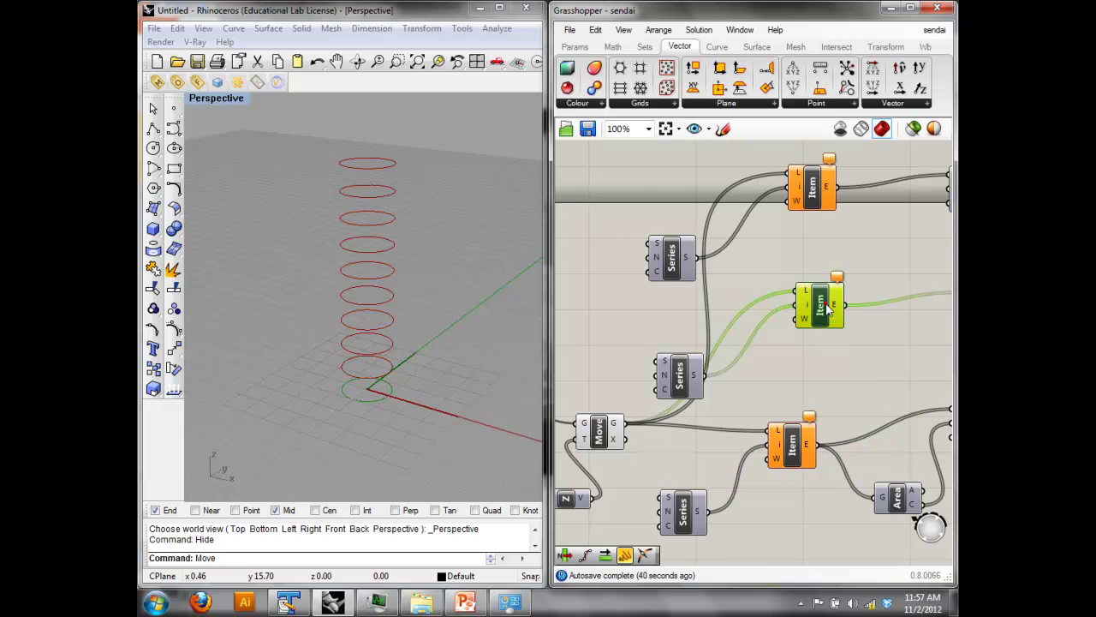
pyautogui.click(825, 182)
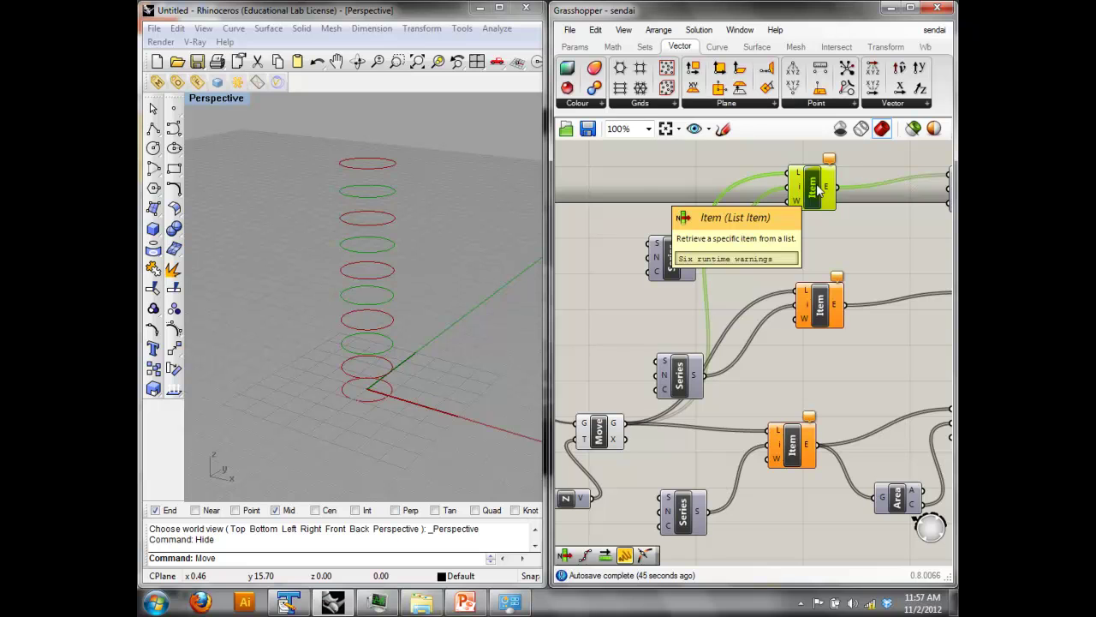
# Turn on the preview of the Scale component on the lowest branch.
pyautogui.moveTo(879, 220); pyautogui.dragTo(727, 221, button='right')
pyautogui.moveTo(847, 443)
pyautogui.mouseDown()
pyautogui.moveTo(841, 409)
pyautogui.moveTo(849, 444)
pyautogui.mouseUp()
pyautogui.rightClick(828, 381)
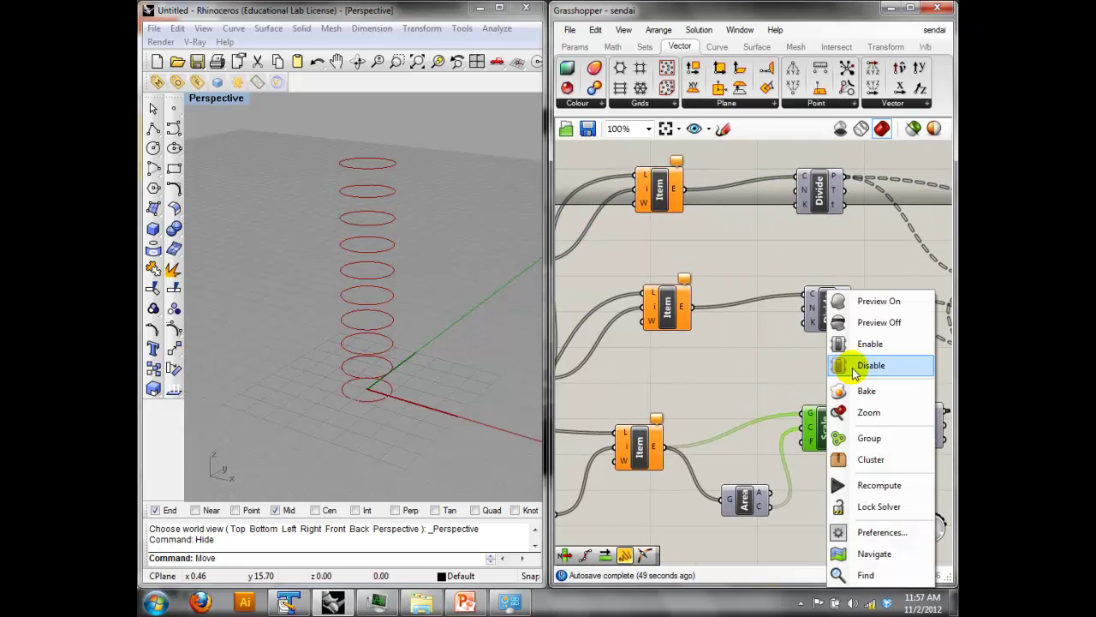
pyautogui.click(875, 323)
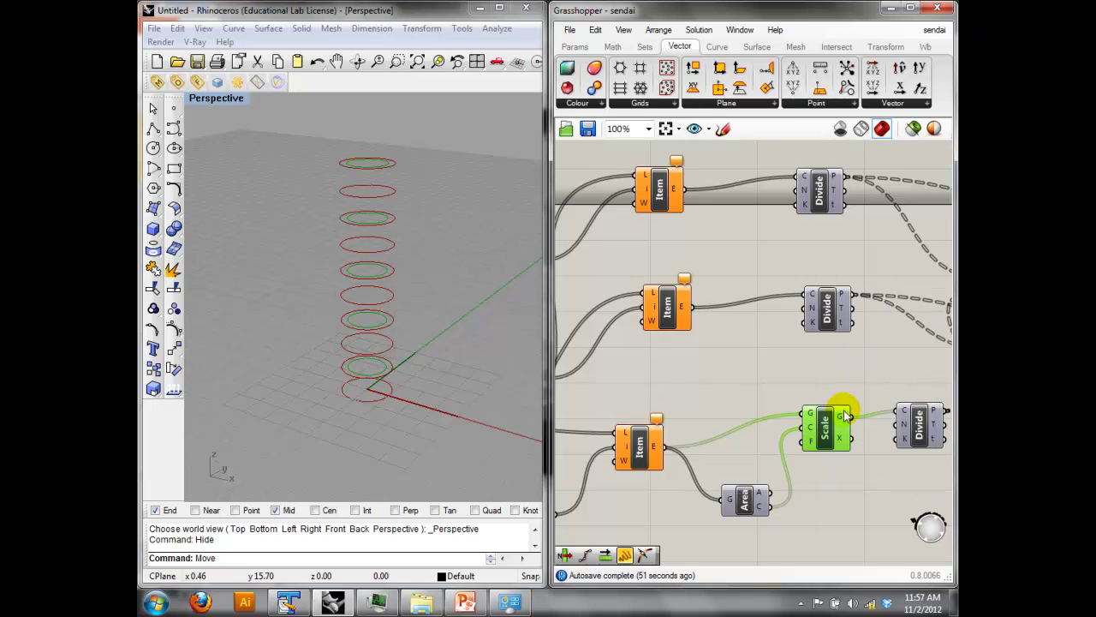
# Turn off the preview of the List Item component that feeds Scale.
pyautogui.click(657, 508)
pyautogui.moveTo(656, 509); pyautogui.dragTo(612, 433)
pyautogui.rightClick(632, 488)
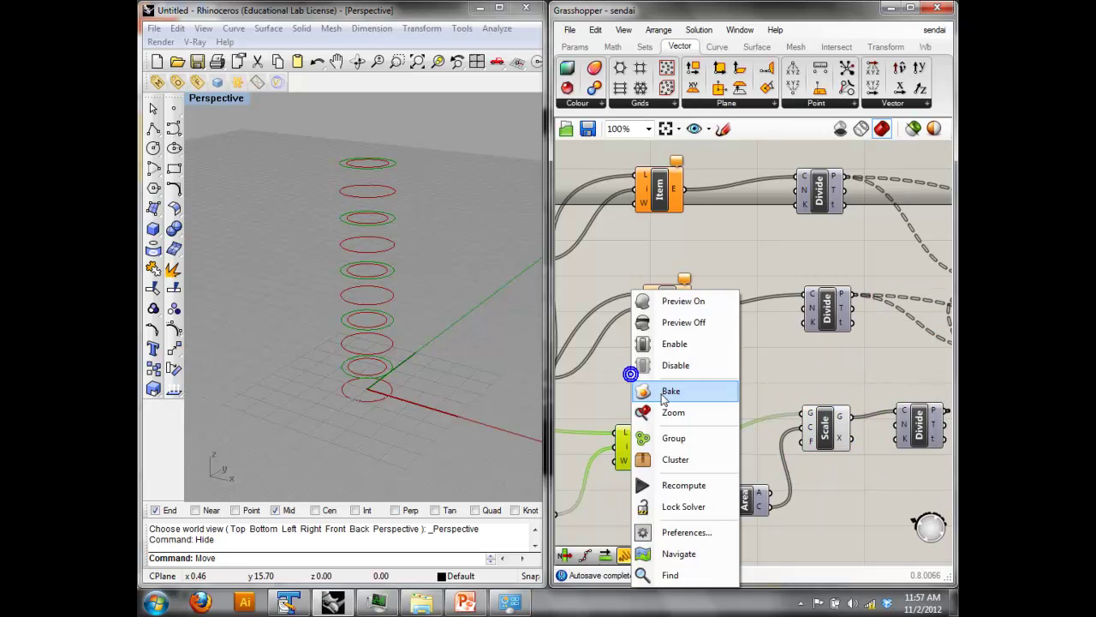
pyautogui.click(676, 323)
pyautogui.click(657, 478)
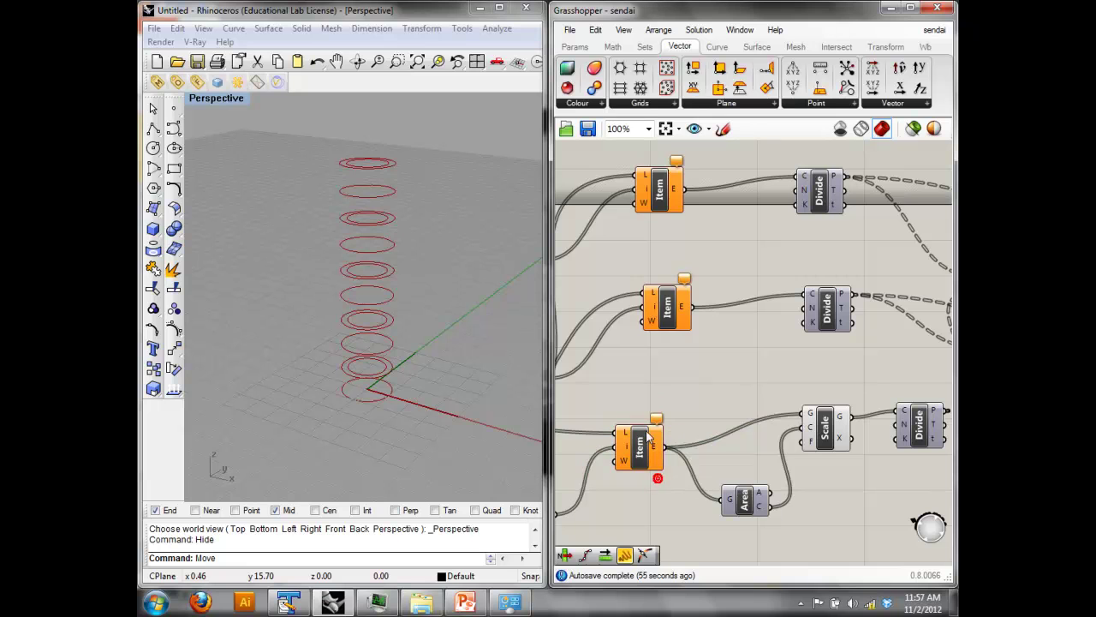
pyautogui.click(640, 445)
pyautogui.rightClick(675, 324)
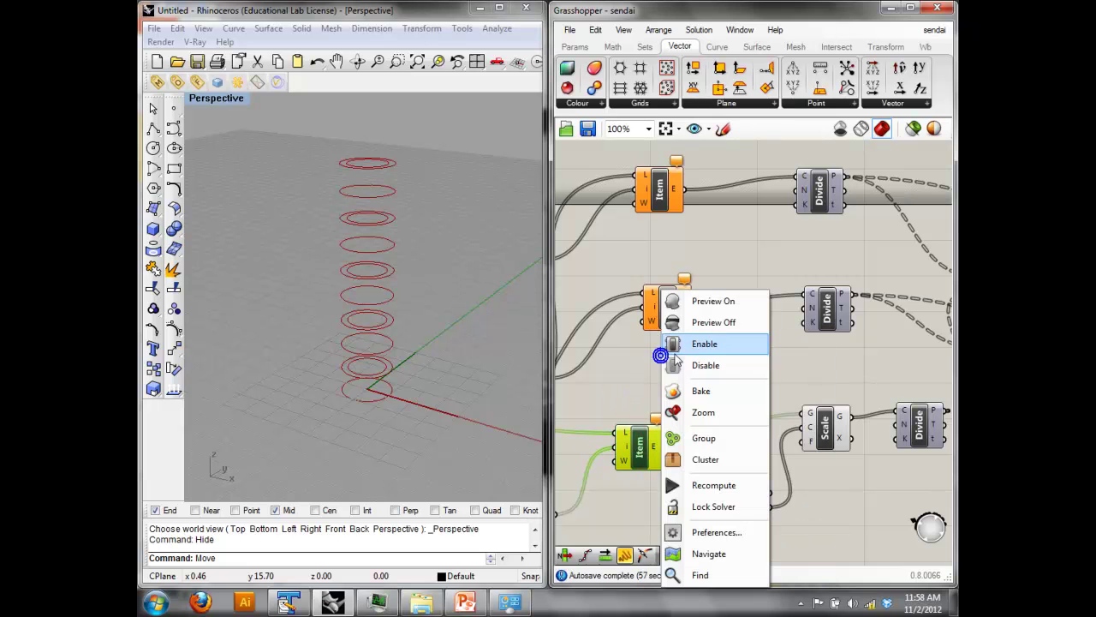
pyautogui.click(689, 323)
pyautogui.rightClick(648, 384)
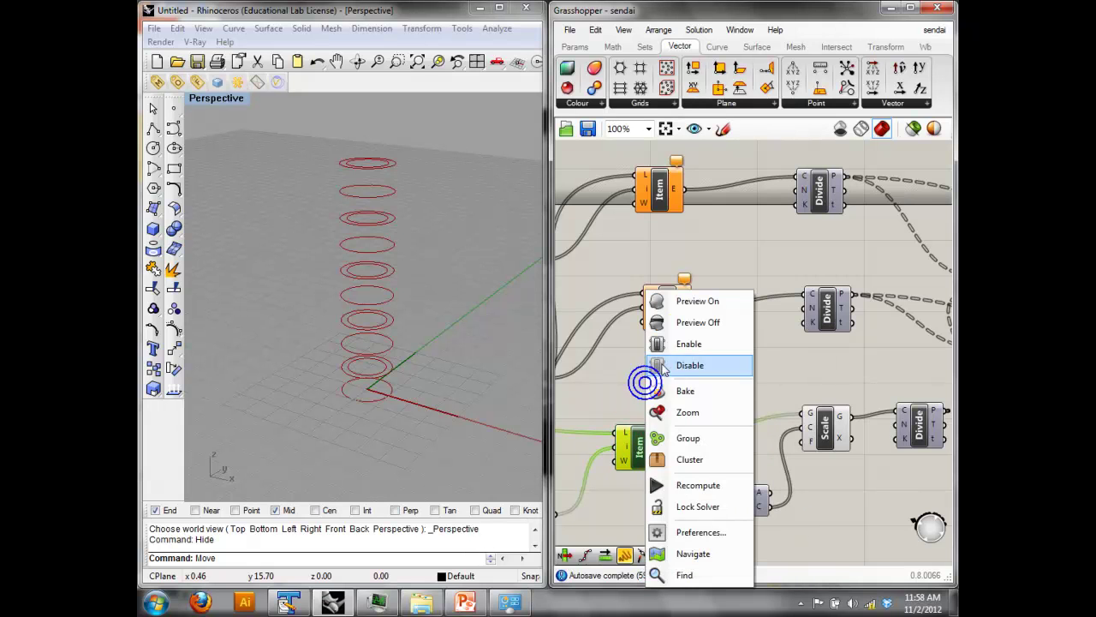
pyautogui.click(686, 323)
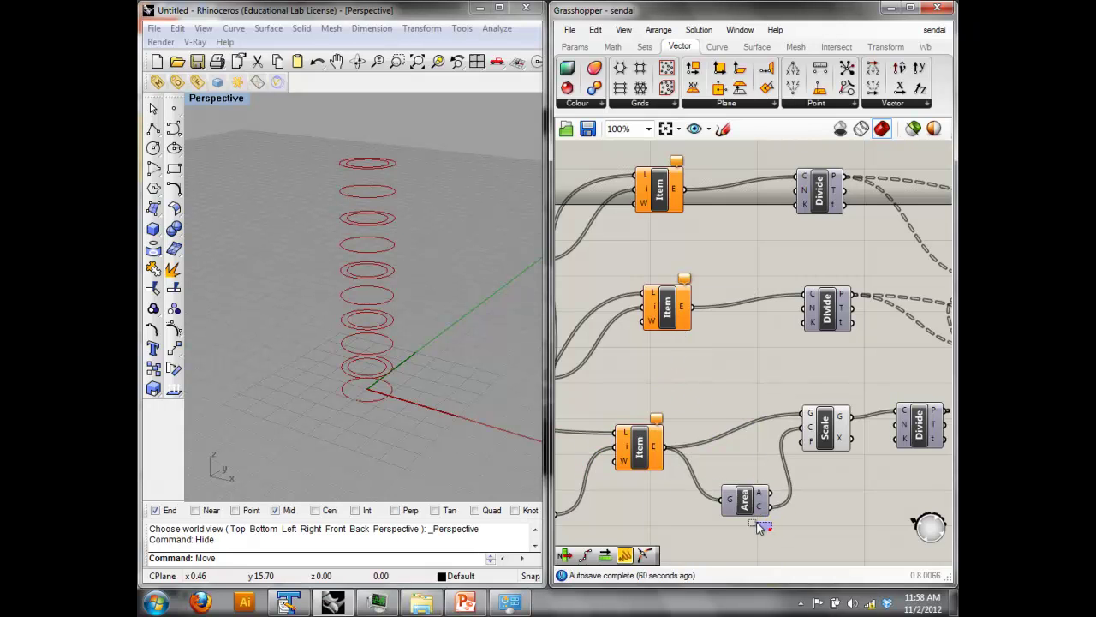
# Turn off the preview of the Area component together with its List Item, and of the Move component.
pyautogui.moveTo(770, 528); pyautogui.dragTo(651, 394)
pyautogui.rightClick(651, 394)
pyautogui.click(705, 322)
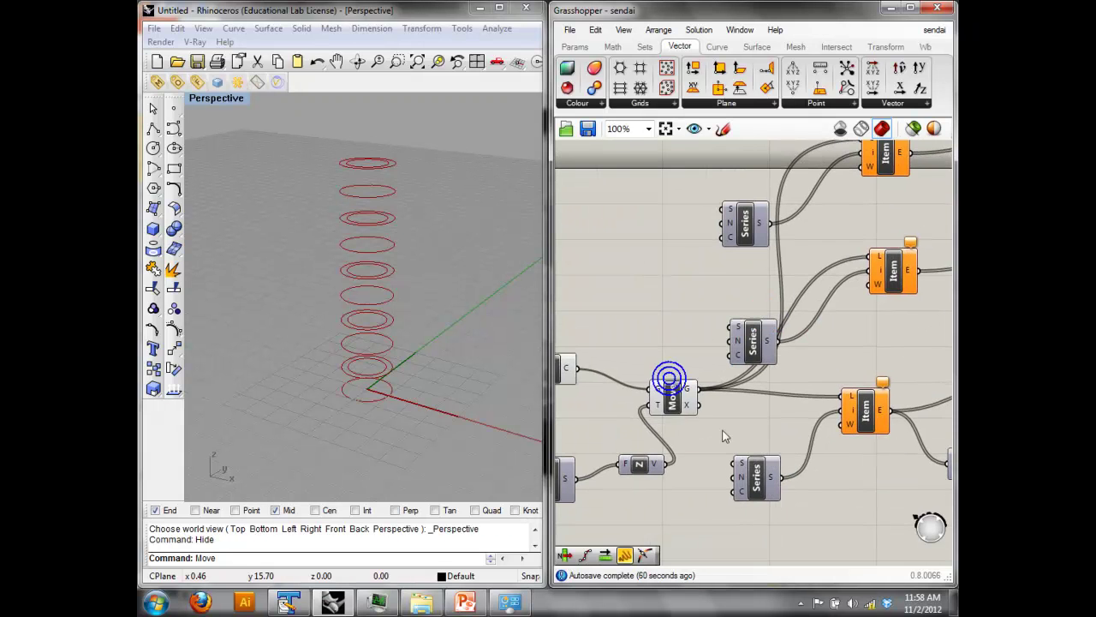
pyautogui.click(672, 396)
pyautogui.rightClick(690, 316)
pyautogui.click(705, 325)
# Turn on the preview of the Divide component that follows Scale.
pyautogui.moveTo(835, 356); pyautogui.dragTo(614, 350, button='right')
pyautogui.click(658, 402)
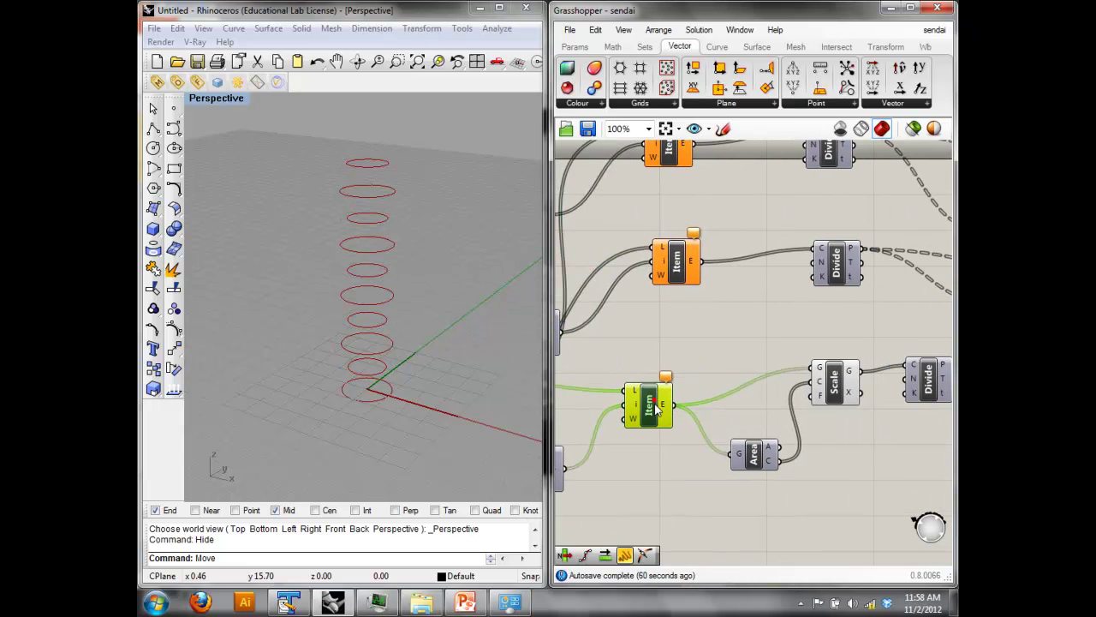
pyautogui.click(831, 382)
pyautogui.moveTo(831, 381); pyautogui.dragTo(662, 397, button='right')
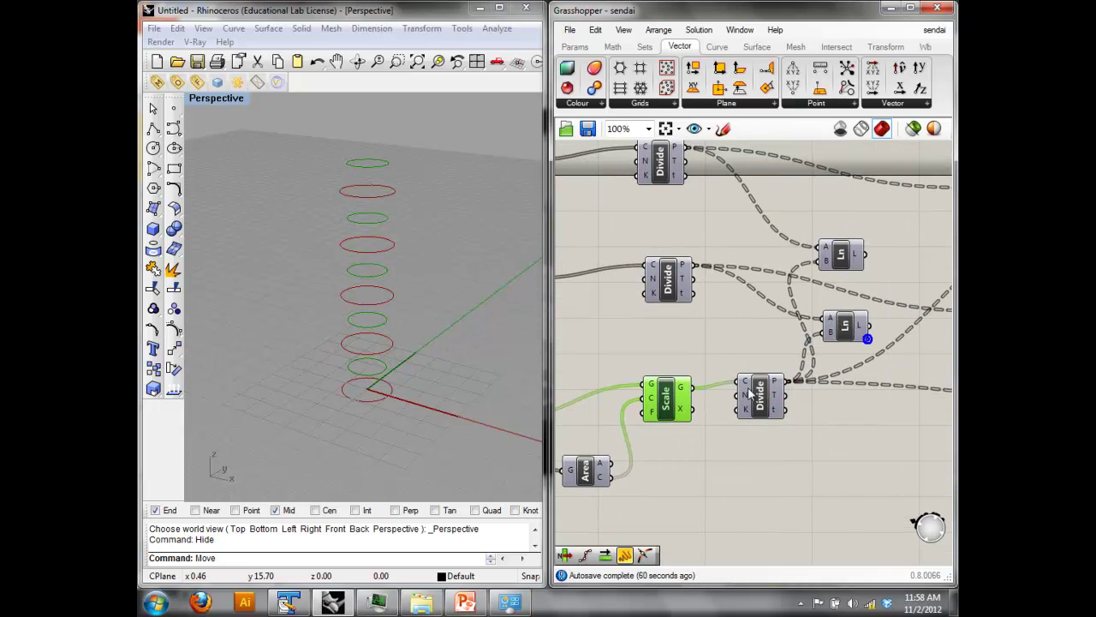
pyautogui.click(761, 409)
pyautogui.rightClick(743, 288)
pyautogui.click(775, 297)
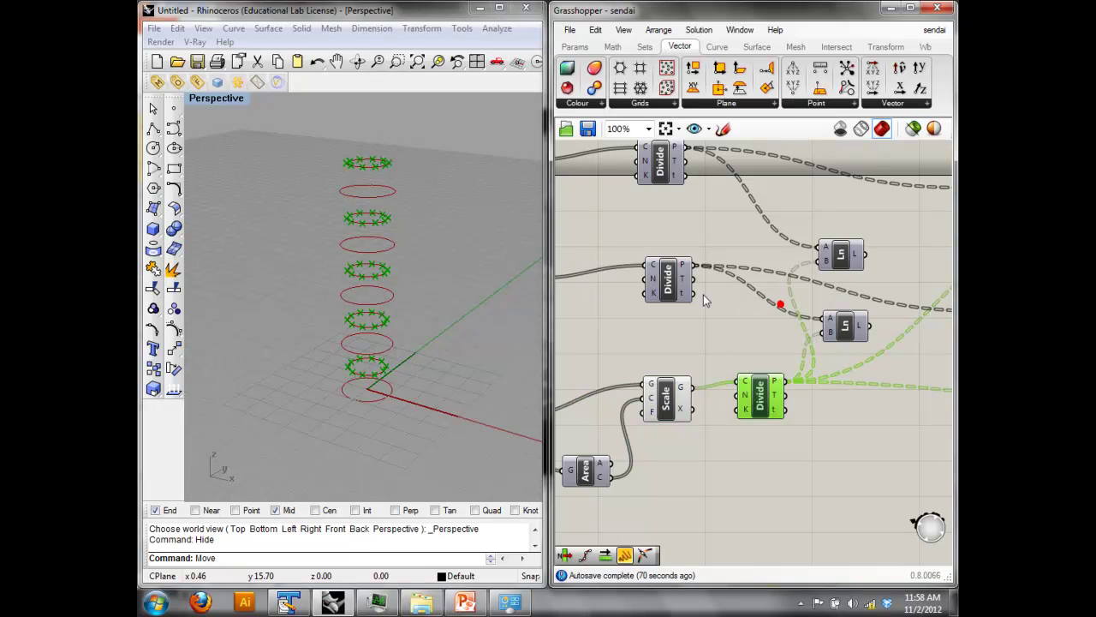
# Turn on the preview of both Divide components on the two upper branches.
pyautogui.moveTo(678, 329); pyautogui.dragTo(710, 428, button='right')
pyautogui.moveTo(710, 423); pyautogui.dragTo(663, 218)
pyautogui.rightClick(690, 173)
pyautogui.click(711, 183)
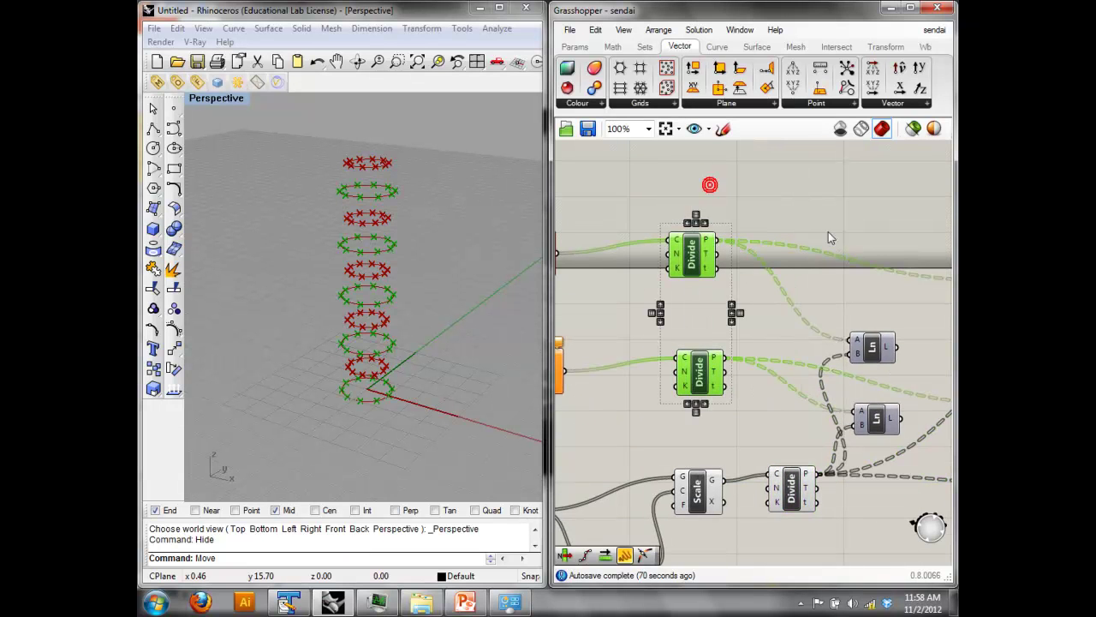
# Turn on the preview of the upper Line component between the Divide points and view the column from a lower angle.
pyautogui.click(872, 347)
pyautogui.rightClick(852, 289)
pyautogui.click(876, 300)
pyautogui.moveTo(876, 319); pyautogui.dragTo(826, 297, button='right')
pyautogui.click(742, 272)
pyautogui.moveTo(403, 333); pyautogui.dragTo(430, 245, button='right')
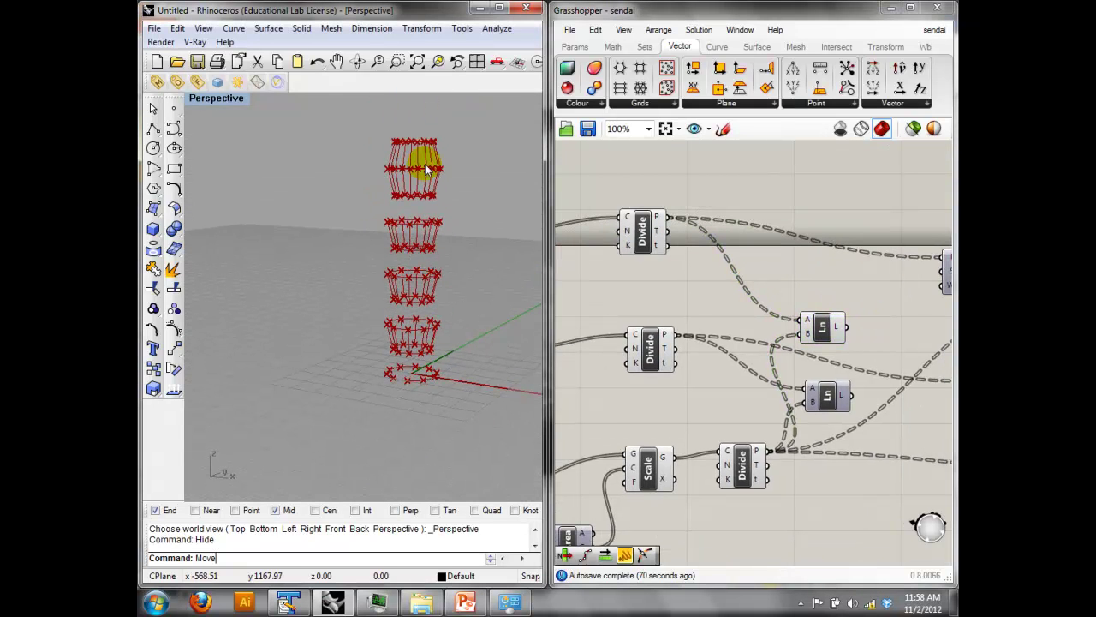
# Select the Divide and Scale components in turn to trace which points feed the Line components.
pyautogui.click(646, 230)
pyautogui.click(659, 467)
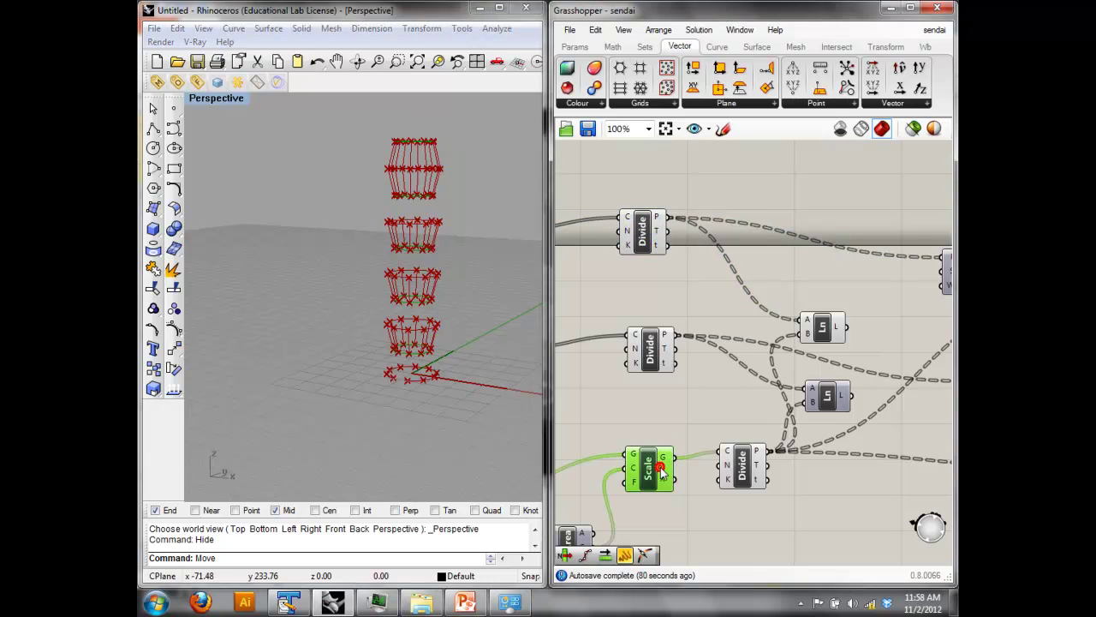
pyautogui.moveTo(747, 410); pyautogui.dragTo(854, 375, button='right')
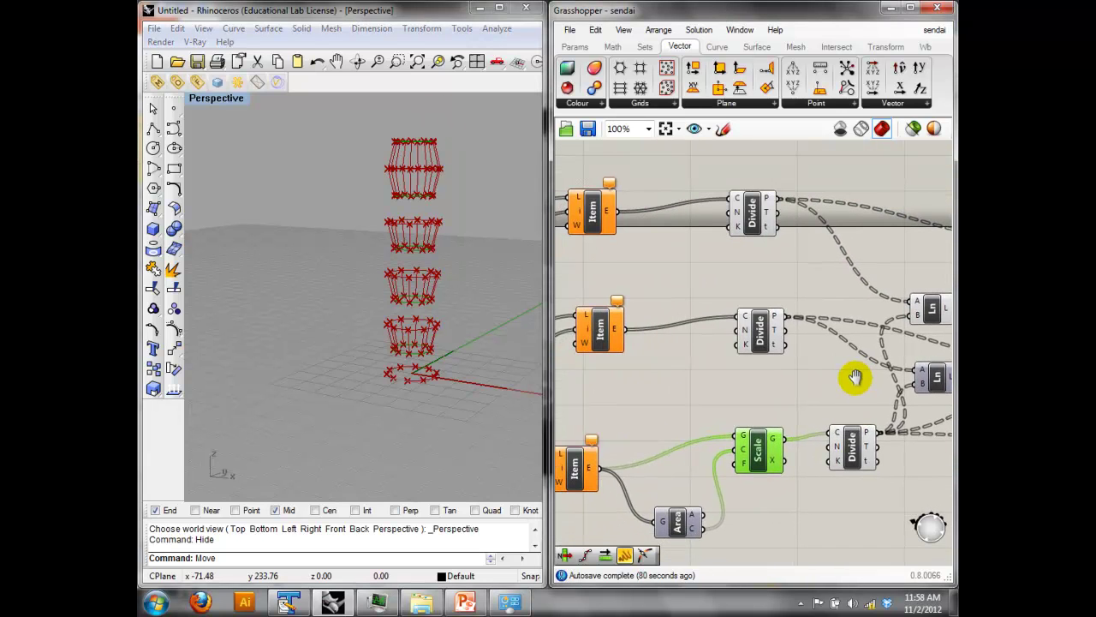
pyautogui.click(753, 328)
pyautogui.moveTo(924, 373); pyautogui.dragTo(818, 372, button='right')
pyautogui.click(747, 443)
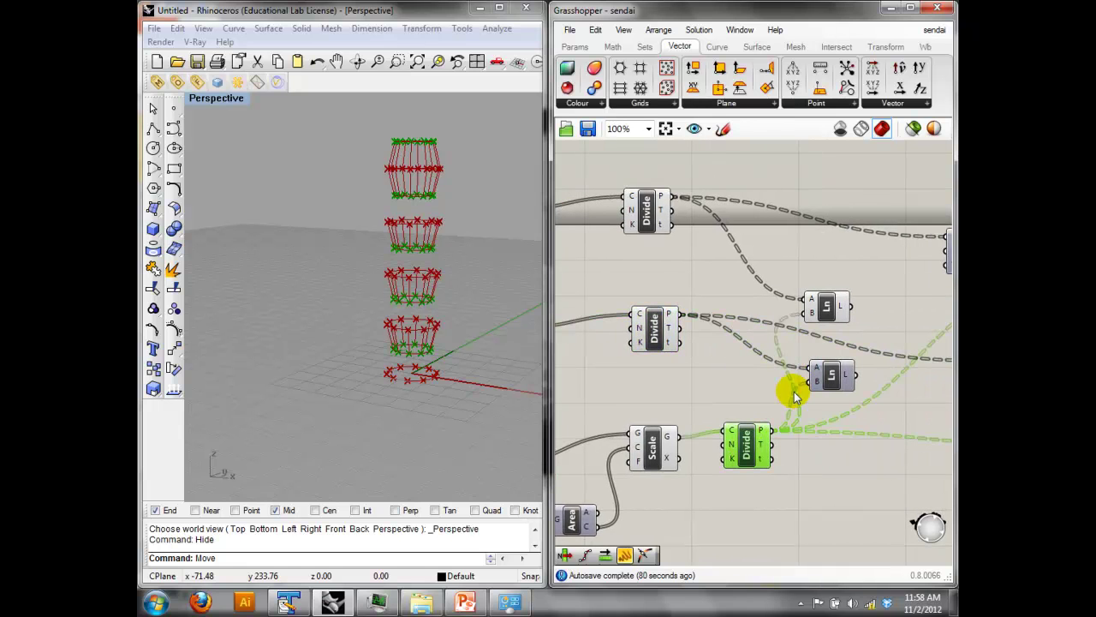
# Turn on the preview of the lower Line component between the middle-branch and scaled-circle points.
pyautogui.click(820, 377)
pyautogui.rightClick(839, 283)
pyautogui.click(861, 294)
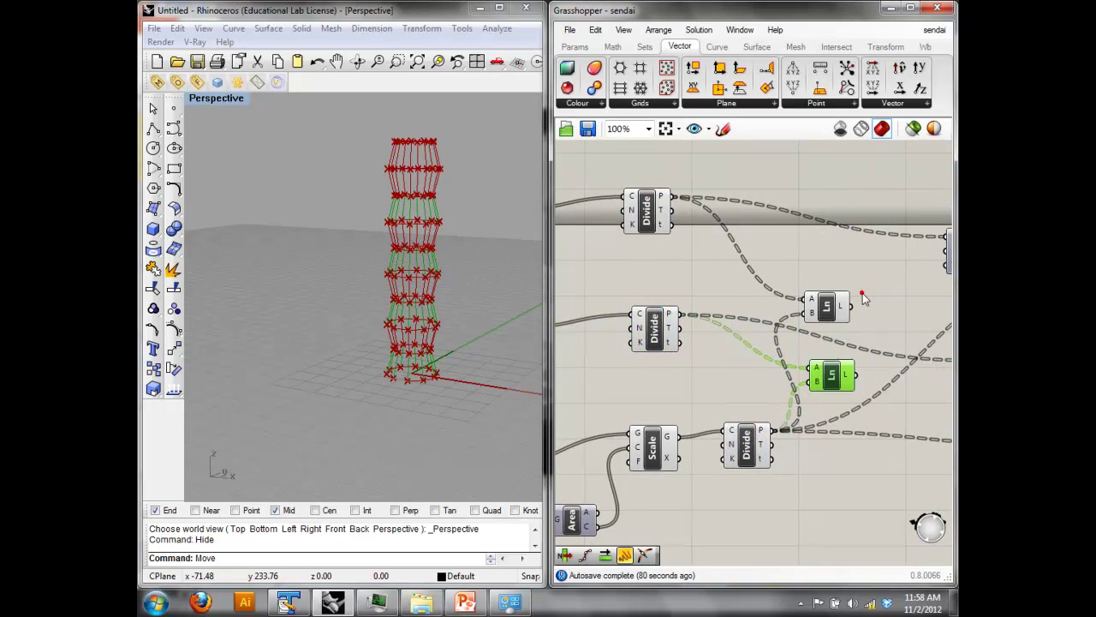
pyautogui.click(496, 266)
pyautogui.moveTo(466, 313); pyautogui.dragTo(465, 306, button='right')
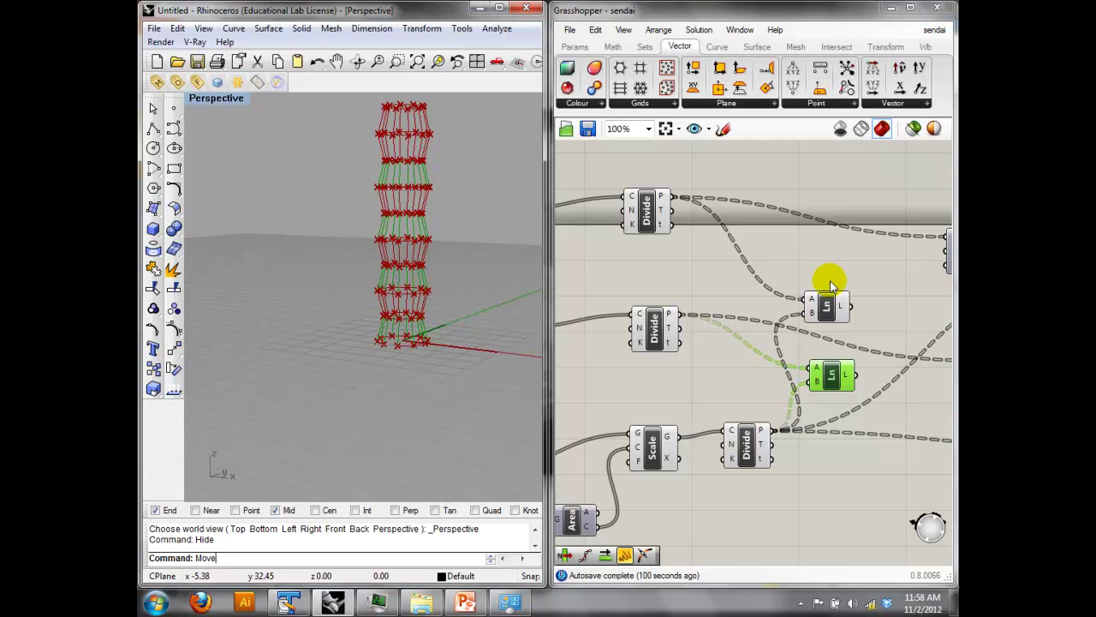
# Turn on the preview of the two Shift List components fed by the upper Divide components.
pyautogui.click(826, 305)
pyautogui.click(829, 244)
pyautogui.moveTo(829, 248); pyautogui.dragTo(600, 274, button='right')
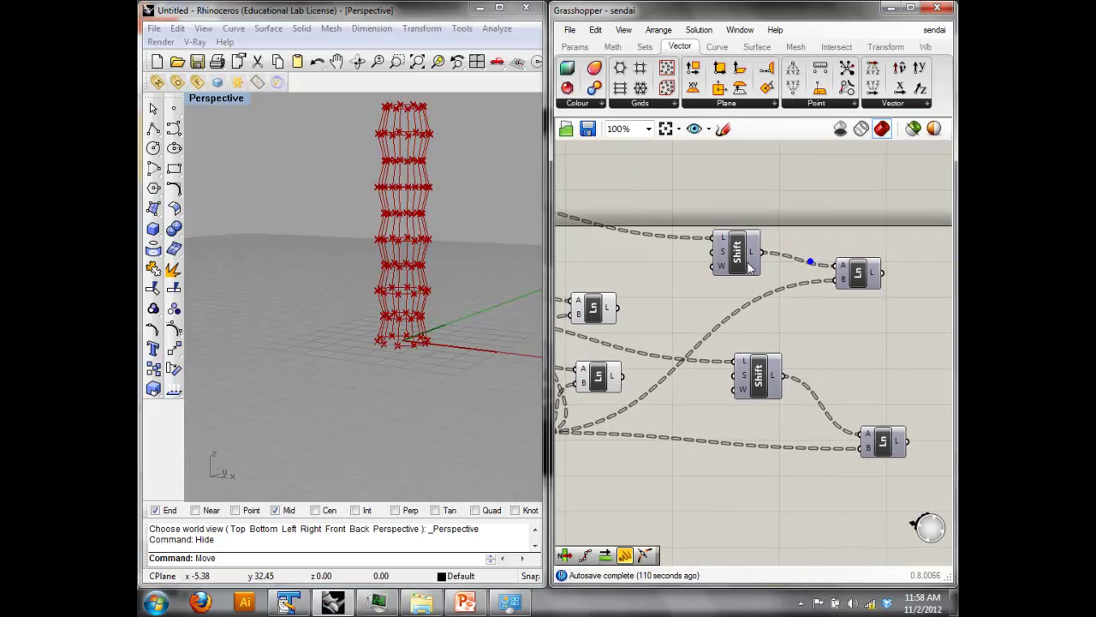
pyautogui.moveTo(769, 415); pyautogui.dragTo(729, 221)
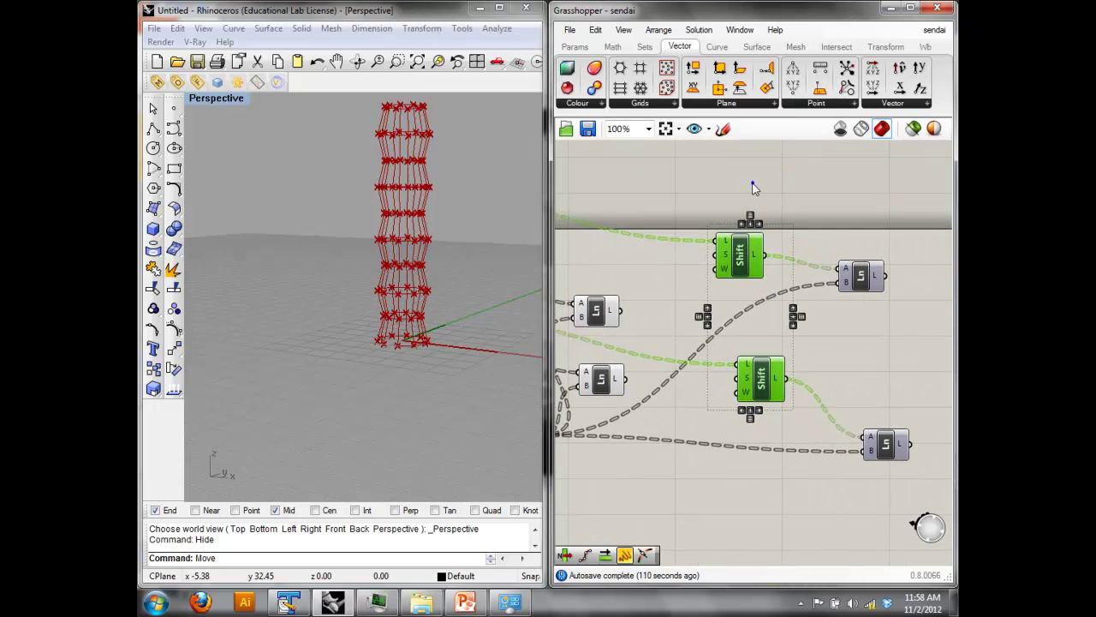
pyautogui.rightClick(753, 184)
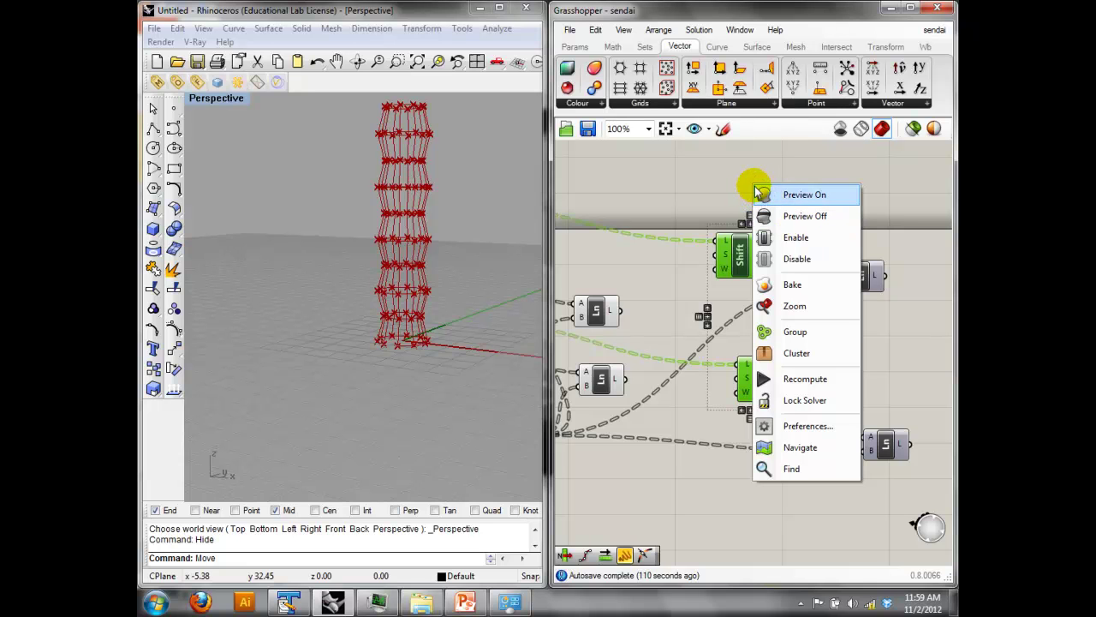
pyautogui.click(780, 194)
pyautogui.click(831, 204)
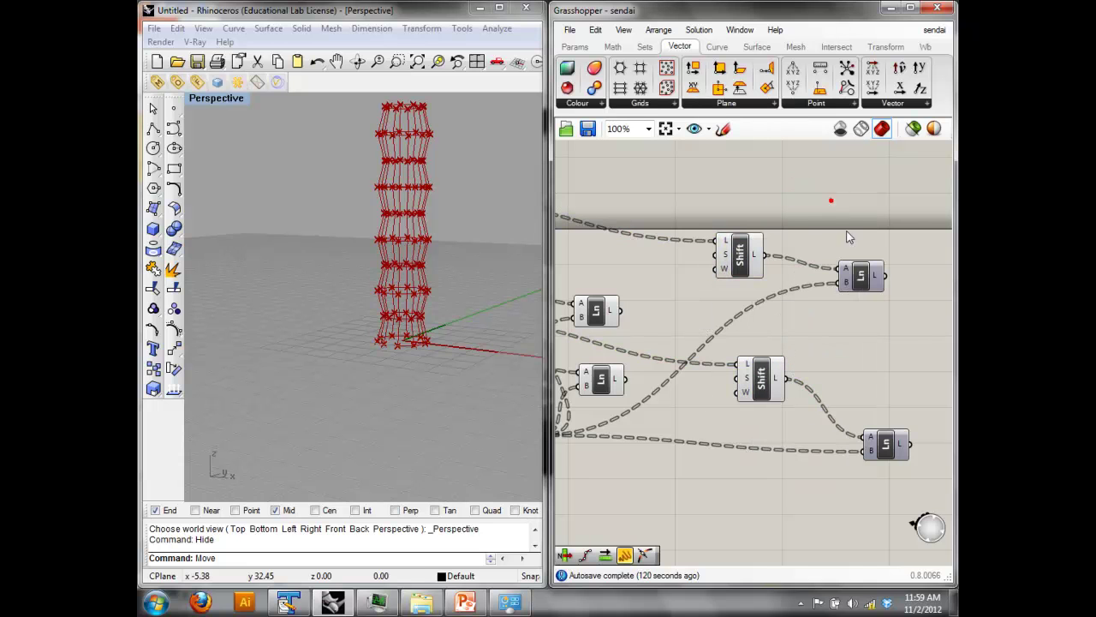
# Turn on the preview of the two Line components fed by Shift List and inspect the diagonals up close.
pyautogui.moveTo(908, 492); pyautogui.dragTo(846, 195)
pyautogui.rightClick(853, 178)
pyautogui.click(867, 189)
pyautogui.click(434, 223)
pyautogui.scroll(10, 431, 206)
pyautogui.scroll(-4, 434, 207)
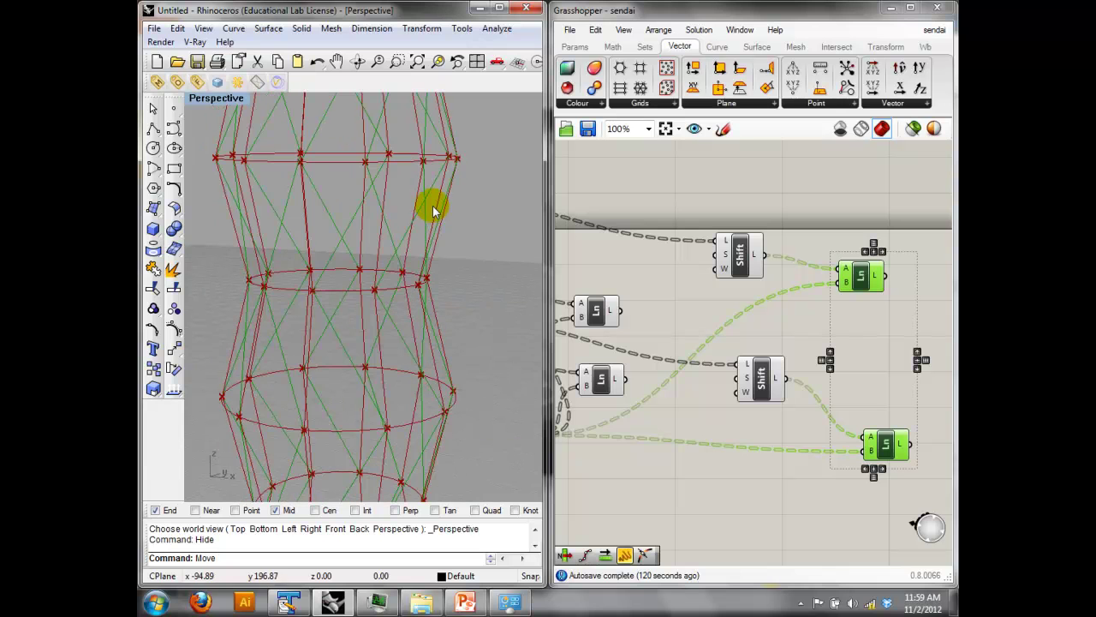
pyautogui.moveTo(797, 313); pyautogui.dragTo(791, 218, button='right')
pyautogui.scroll(-4, 762, 249)
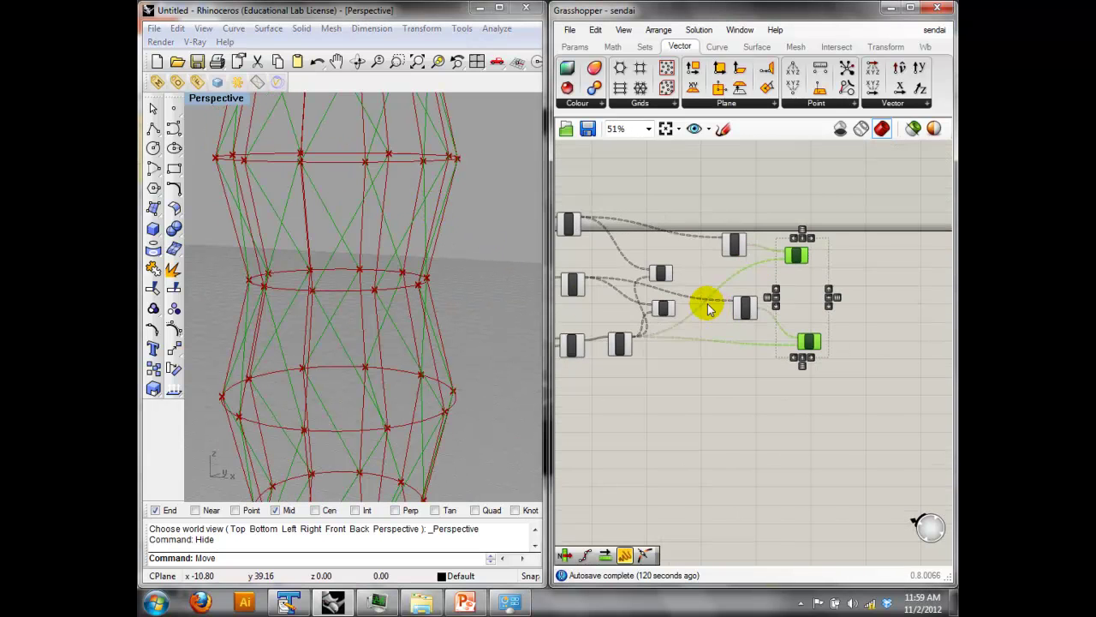
pyautogui.click(475, 251)
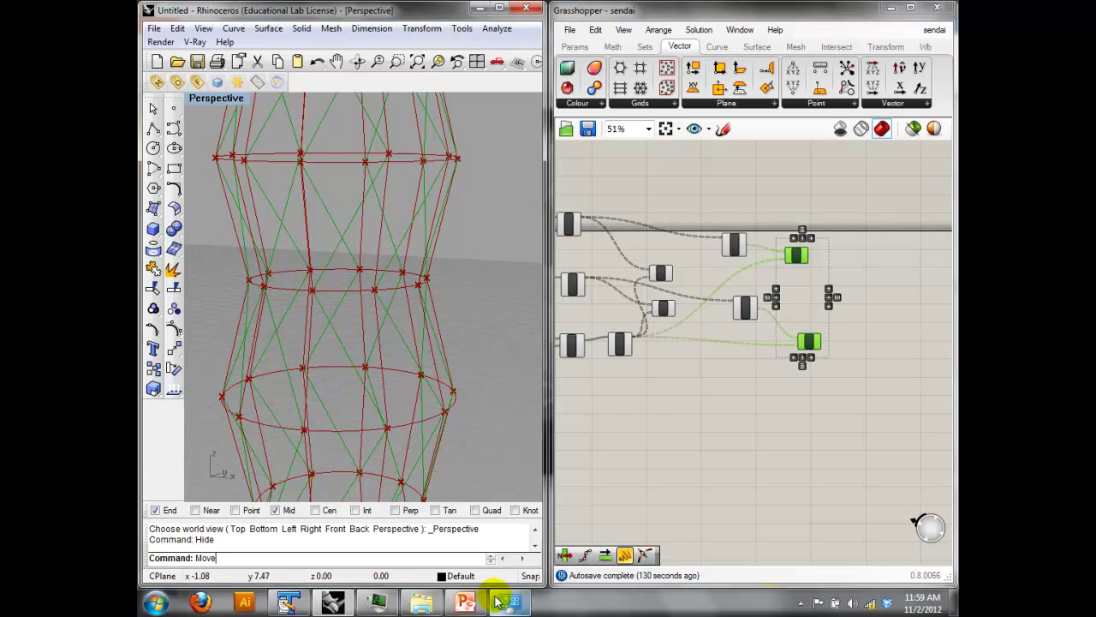
# Switch to PowerPoint to view the lattice-column slide in CM_Lecture_11_F12, and call Rhino back.
pyautogui.click(465, 601)
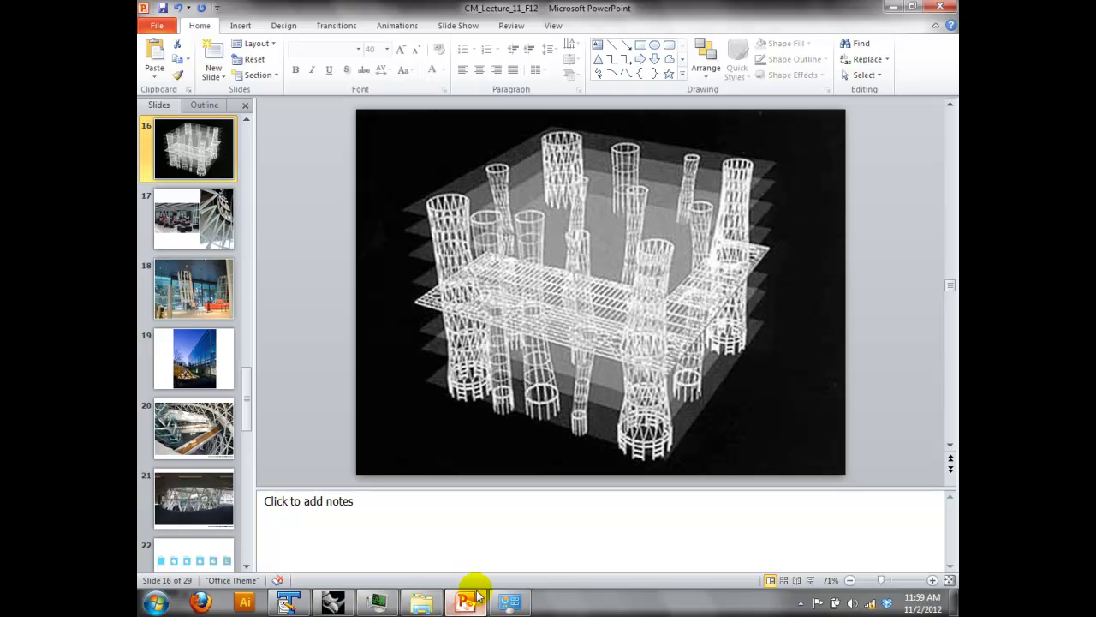
pyautogui.click(339, 603)
pyautogui.click(338, 603)
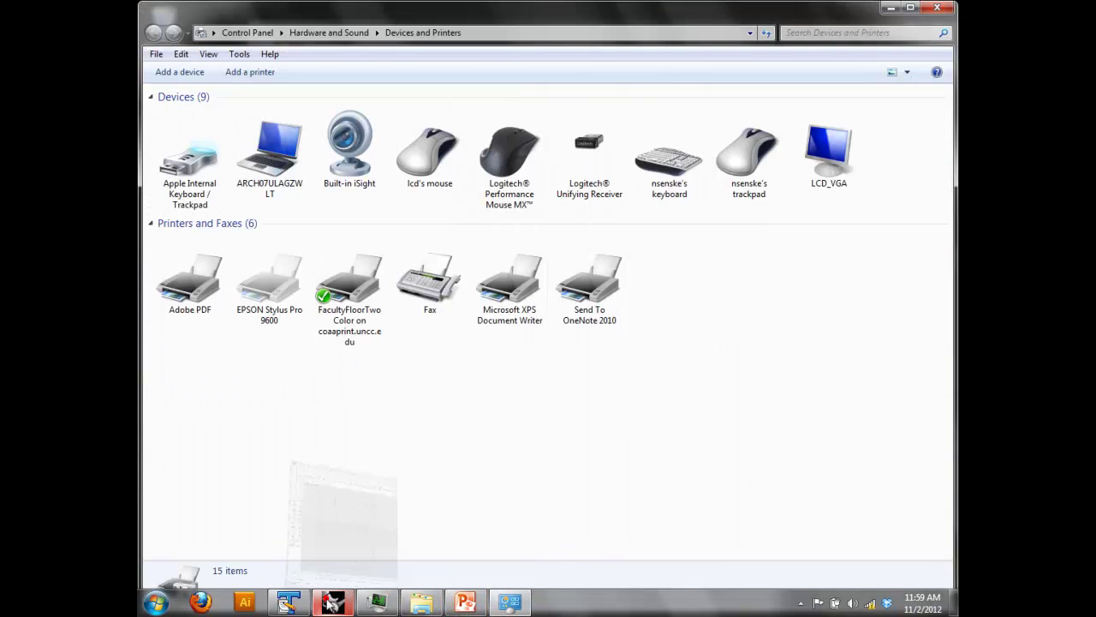
# Bring Rhino and Grasshopper back to the front and view the lattice column up close.
pyautogui.click(338, 603)
pyautogui.scroll(-5, 379, 387)
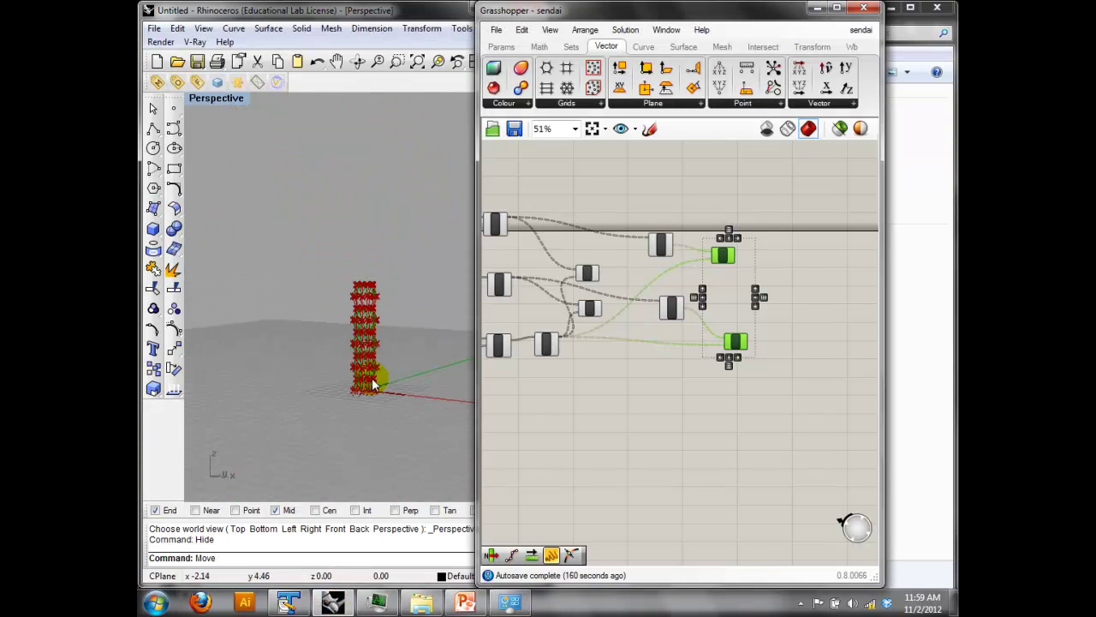
pyautogui.scroll(3, 400, 318)
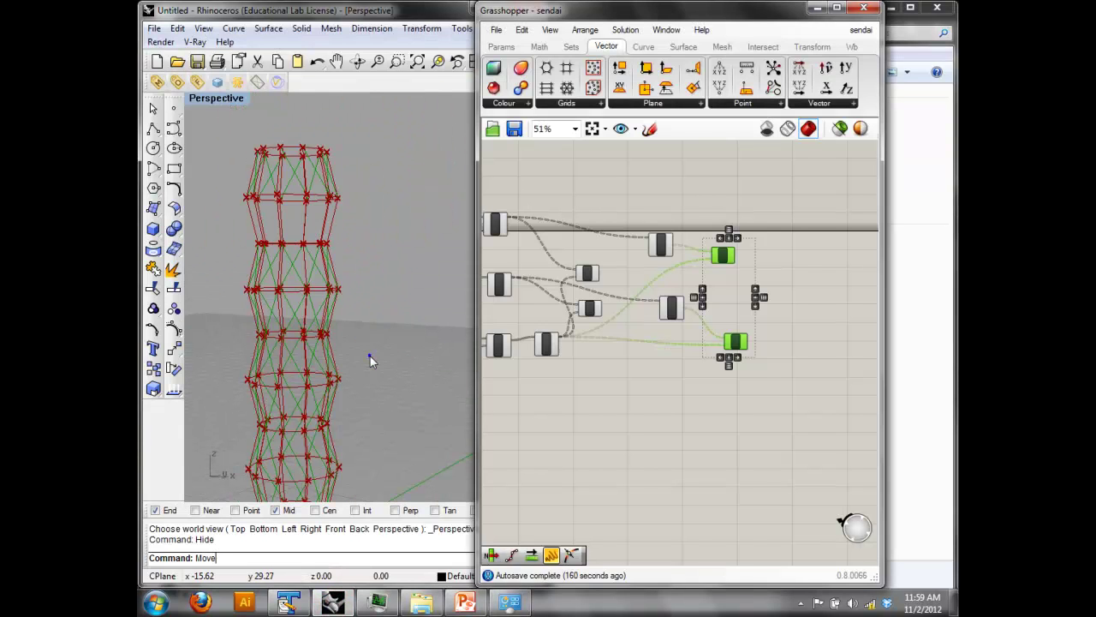
pyautogui.keyDown('shift'); pyautogui.moveTo(369, 354); pyautogui.dragTo(381, 255, button='right'); pyautogui.keyUp('shift')
# Turn on the preview of the Move component that stacks the base circles up the column.
pyautogui.moveTo(526, 352); pyautogui.dragTo(801, 432, button='right')
pyautogui.scroll(3, 796, 428)
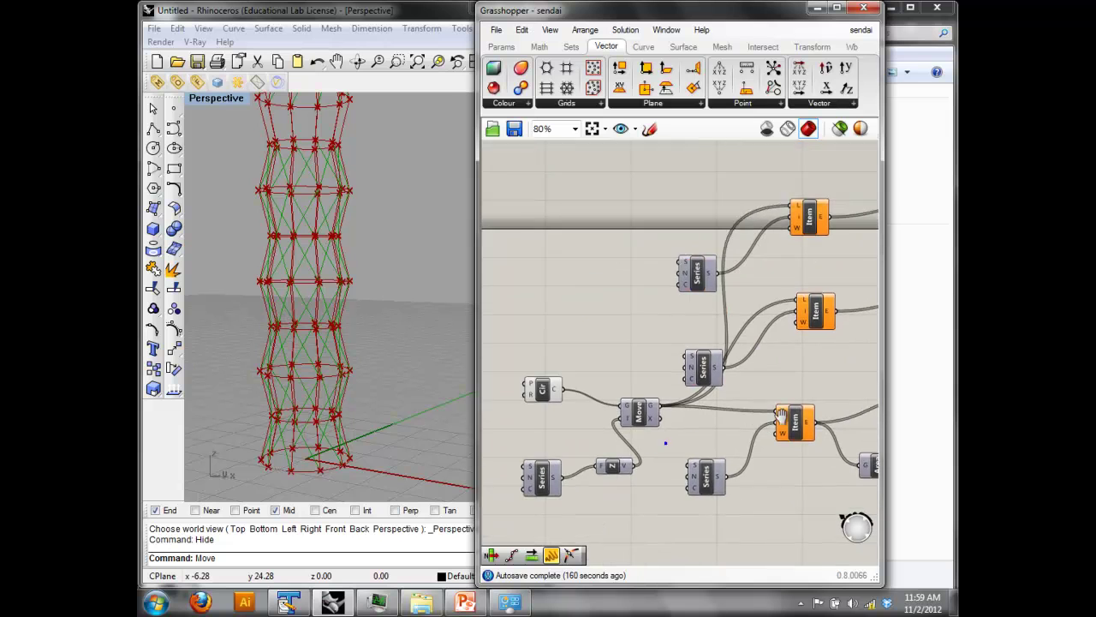
pyautogui.click(557, 384)
pyautogui.click(653, 408)
pyautogui.rightClick(653, 408)
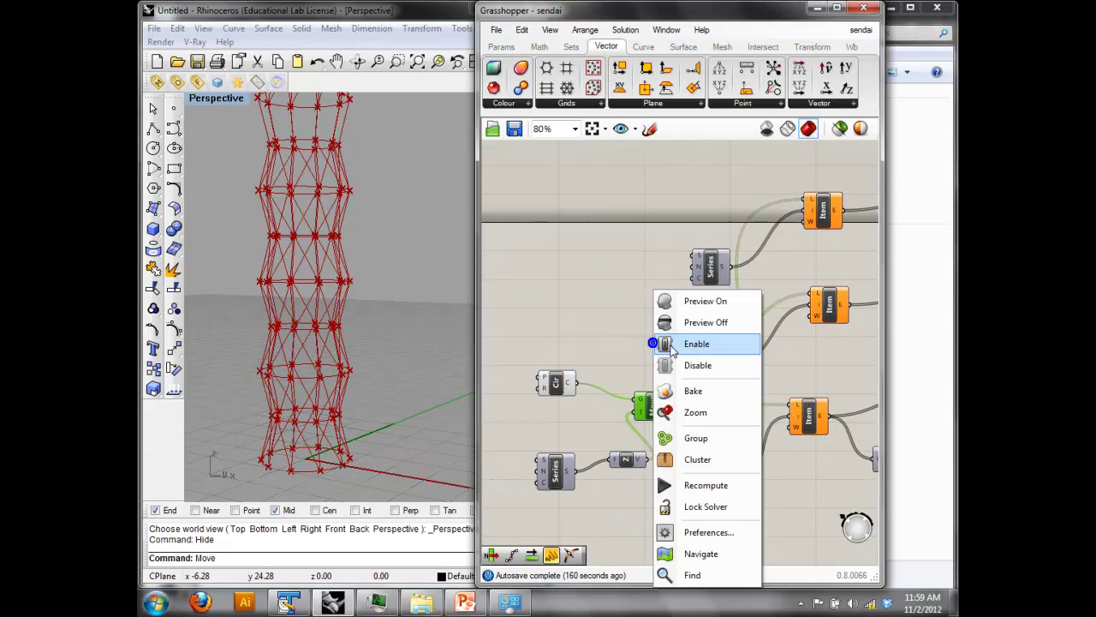
pyautogui.click(672, 308)
pyautogui.moveTo(377, 248); pyautogui.dragTo(381, 279, button='right')
pyautogui.keyDown('shift'); pyautogui.moveTo(414, 426); pyautogui.dragTo(411, 411, button='right'); pyautogui.keyUp('shift')
# Select the middle-branch Divide and both Shift List components in turn to highlight their points on the column.
pyautogui.moveTo(733, 370); pyautogui.dragTo(614, 397, button='right')
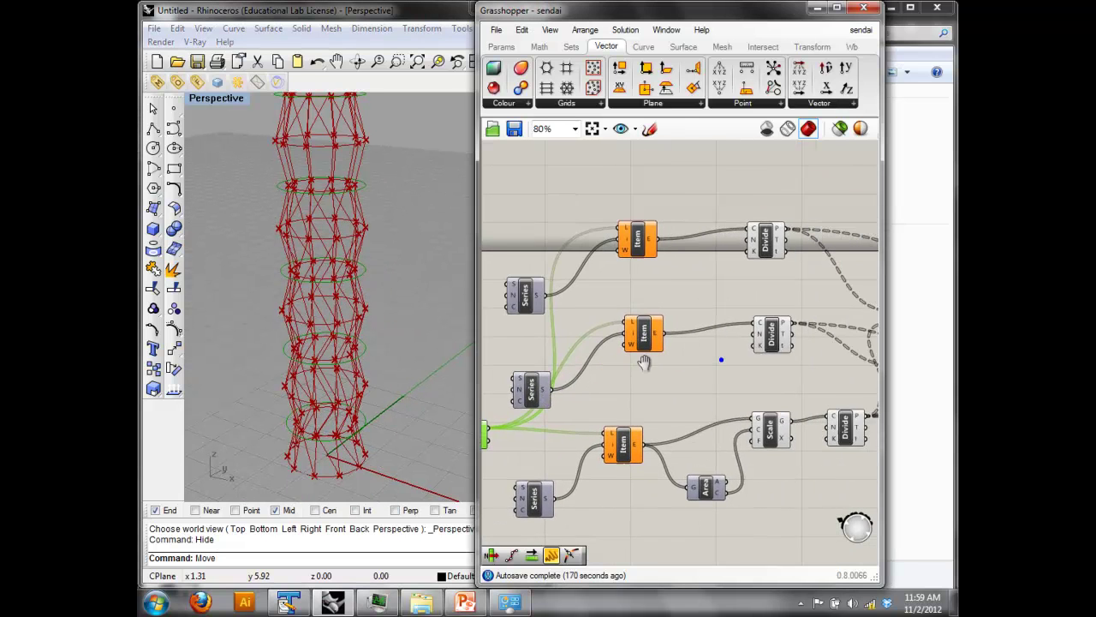
pyautogui.click(733, 341)
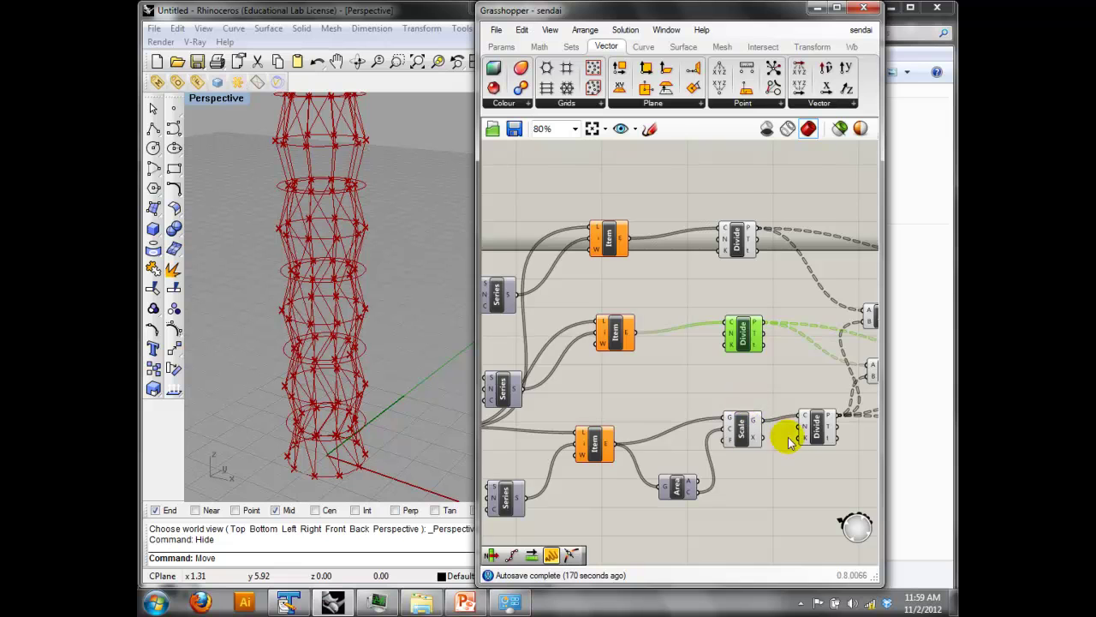
pyautogui.moveTo(754, 427); pyautogui.dragTo(592, 449, button='right')
pyautogui.moveTo(791, 437); pyautogui.dragTo(754, 446, button='right')
pyautogui.click(816, 413)
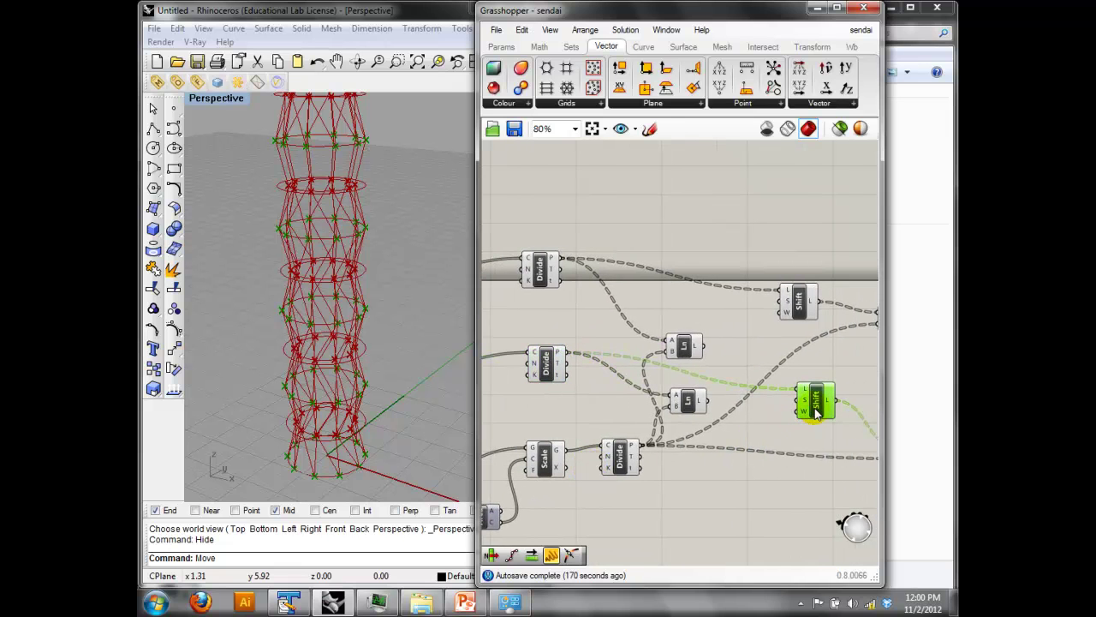
pyautogui.moveTo(817, 408); pyautogui.dragTo(704, 424, button='right')
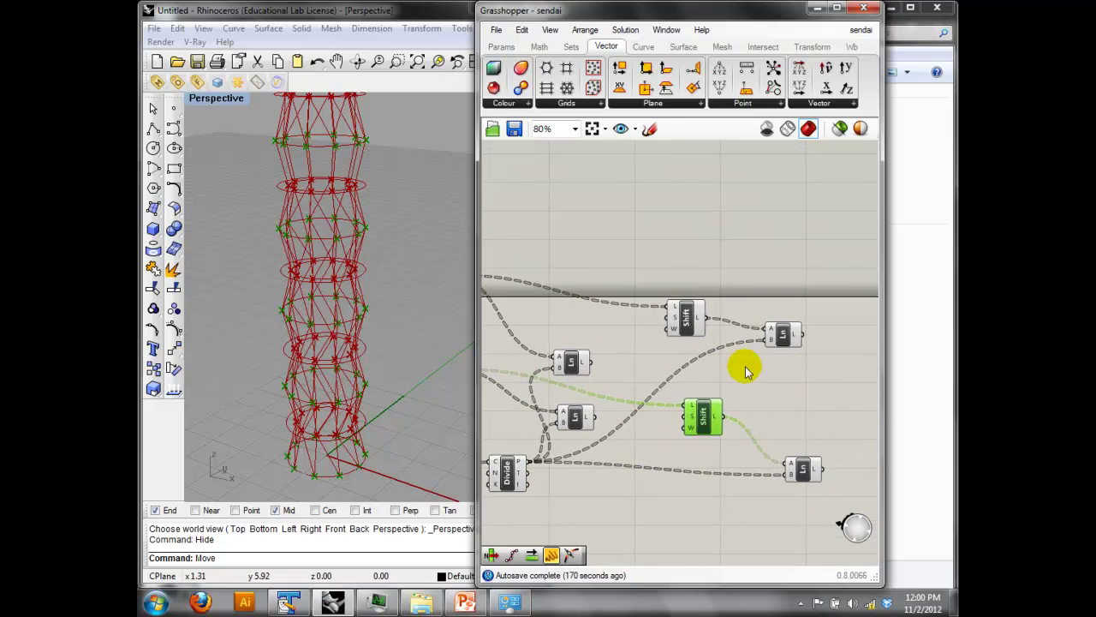
pyautogui.click(691, 324)
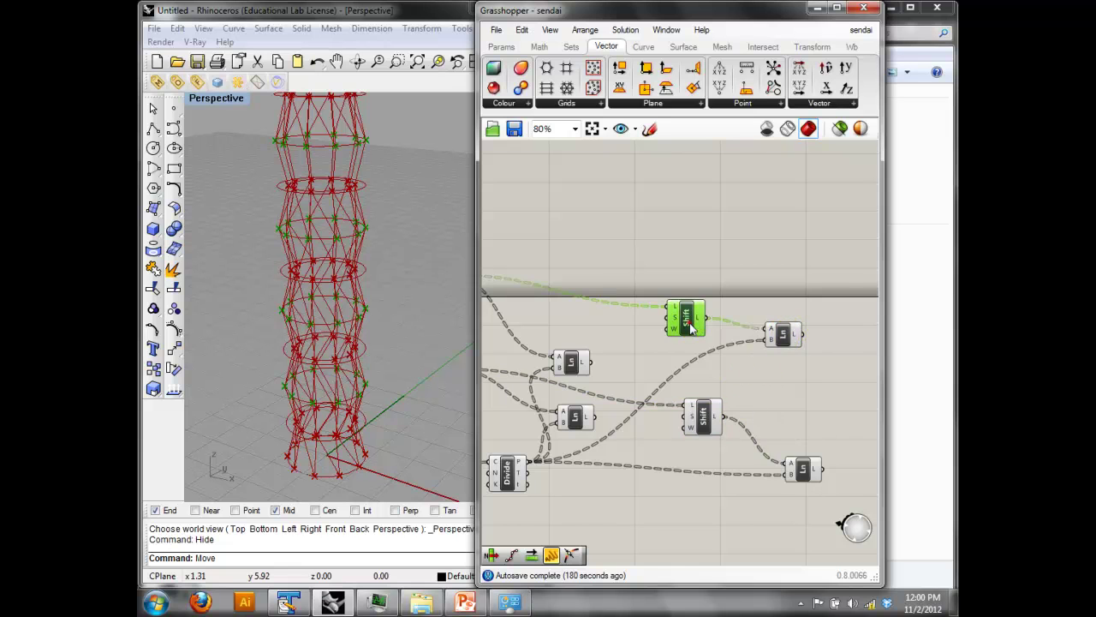
# Highlight the scaled-circle Divide points and the upper Line component's diagonals on the column, and clear the selection.
pyautogui.moveTo(690, 328); pyautogui.dragTo(755, 302, button='right')
pyautogui.click(574, 448)
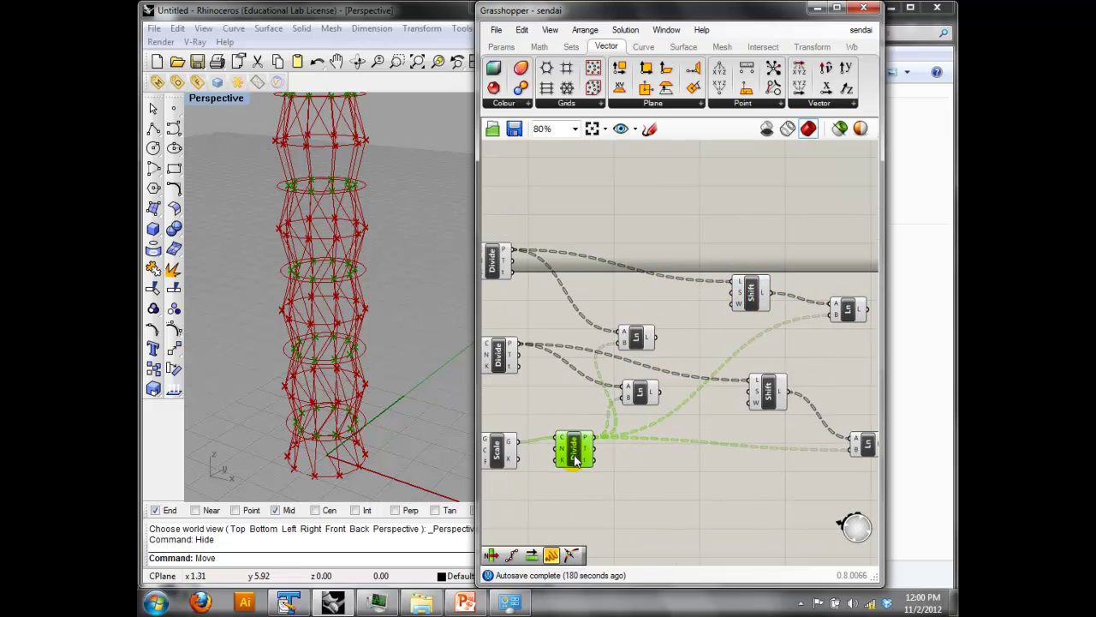
pyautogui.click(848, 312)
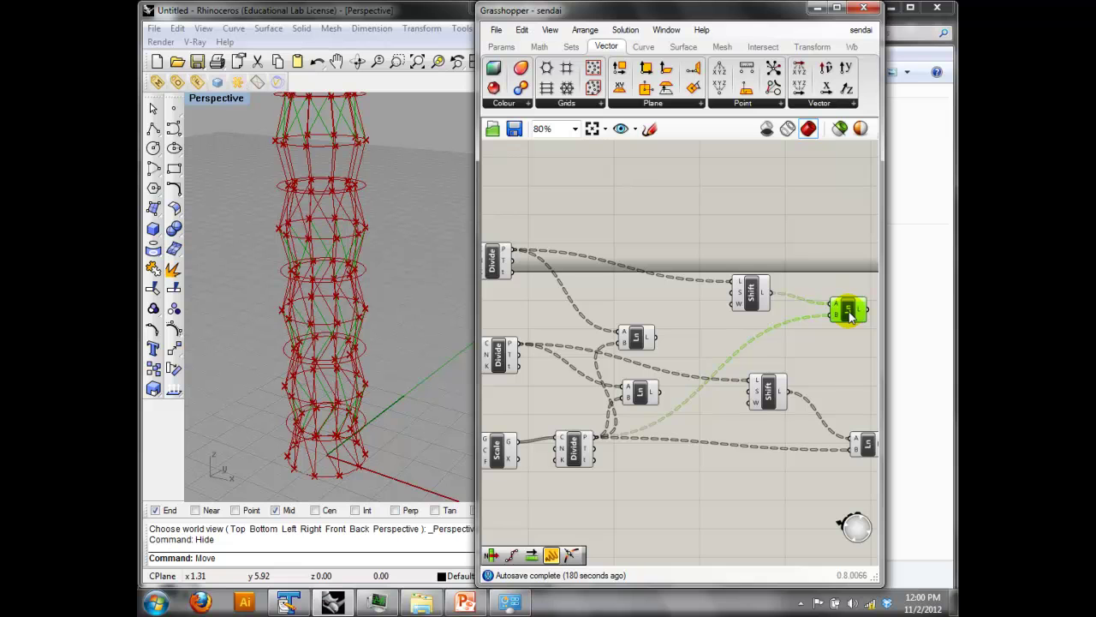
pyautogui.click(726, 259)
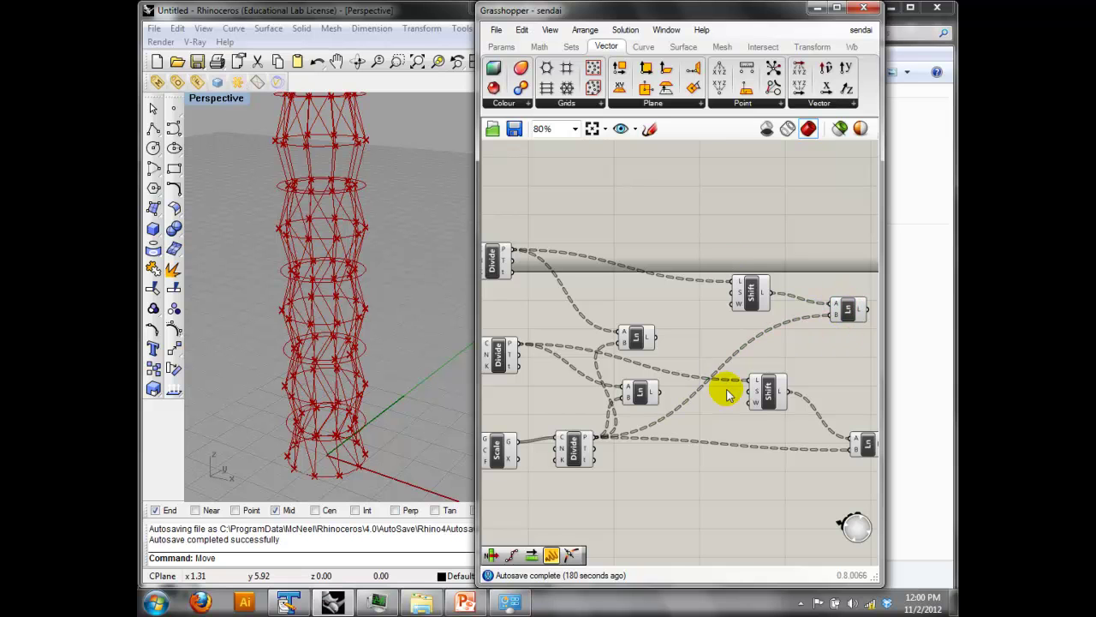
# Turn off the preview of all Divide, Line and Shift List components downstream of the Item components.
pyautogui.rightClick(727, 389)
pyautogui.scroll(-1, 869, 513)
pyautogui.click(738, 218)
pyautogui.scroll(-1, 734, 266)
pyautogui.moveTo(803, 374); pyautogui.dragTo(775, 311, button='right')
pyautogui.moveTo(820, 448); pyautogui.dragTo(531, 166)
pyautogui.rightClick(531, 166)
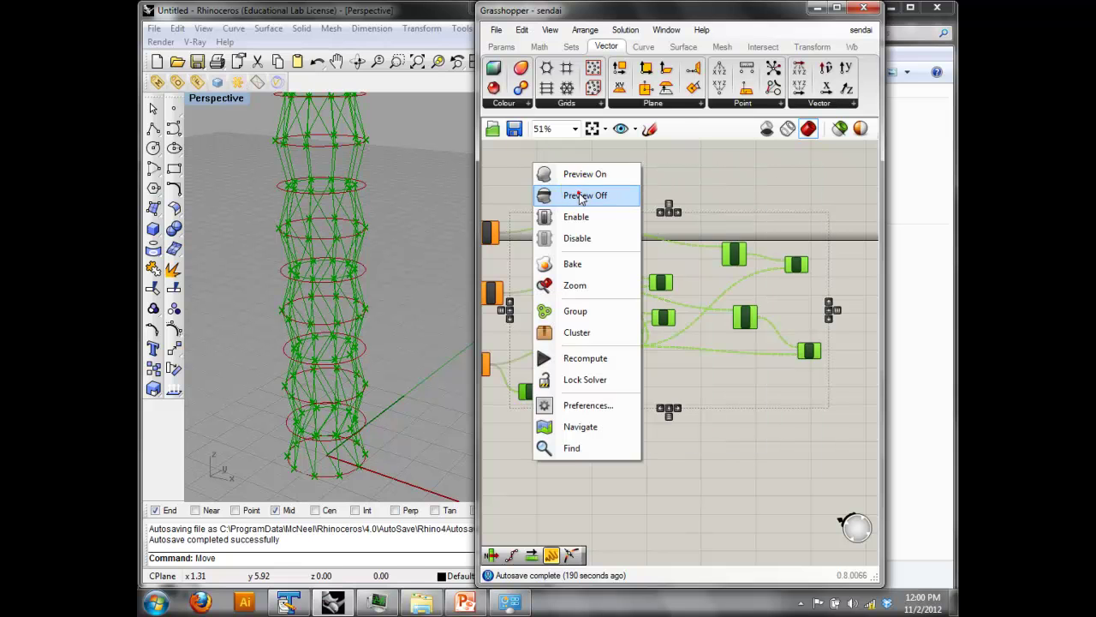
pyautogui.click(572, 192)
pyautogui.moveTo(716, 218); pyautogui.dragTo(650, 225, button='right')
pyautogui.click(742, 248)
pyautogui.scroll(2, 729, 288)
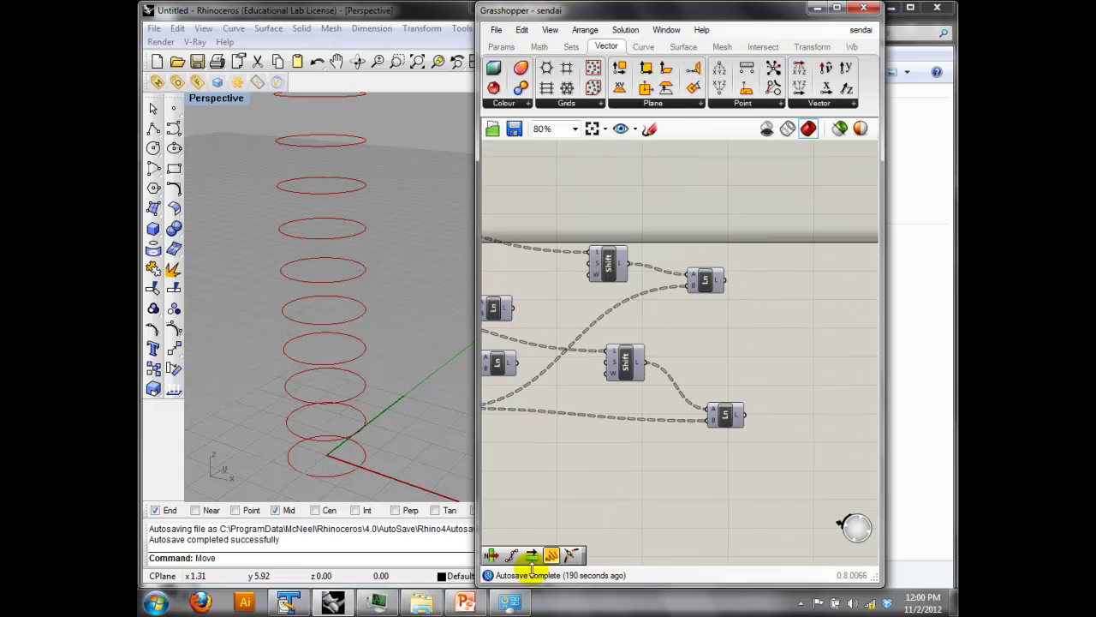
# Switch to PowerPoint and present the lattice-column photos on slides 17 and 18 as a slide show.
pyautogui.click(478, 605)
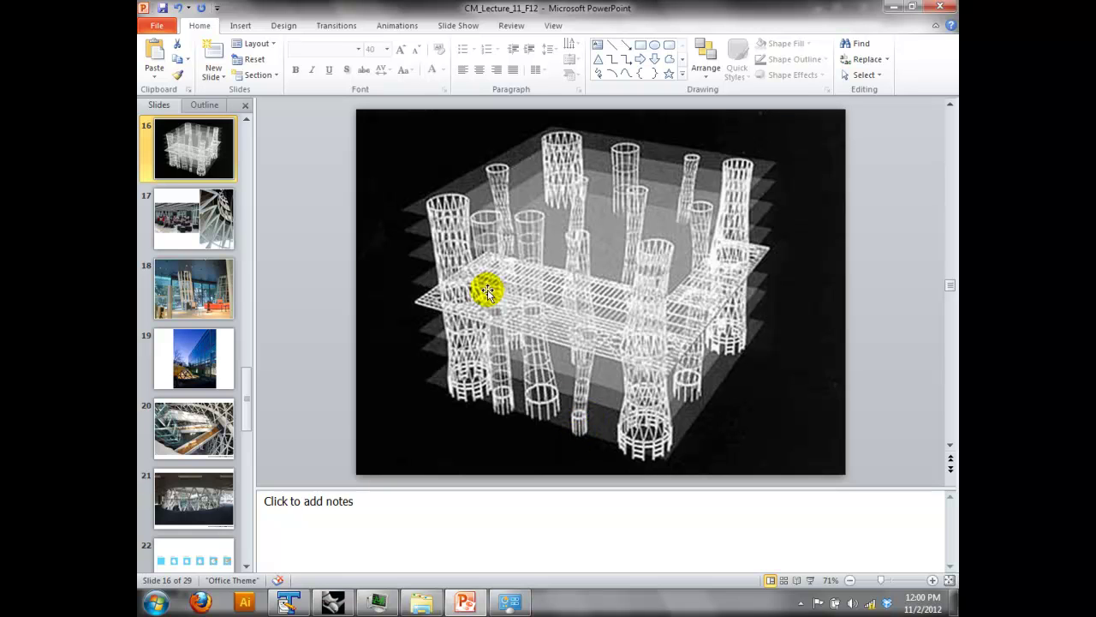
pyautogui.click(194, 216)
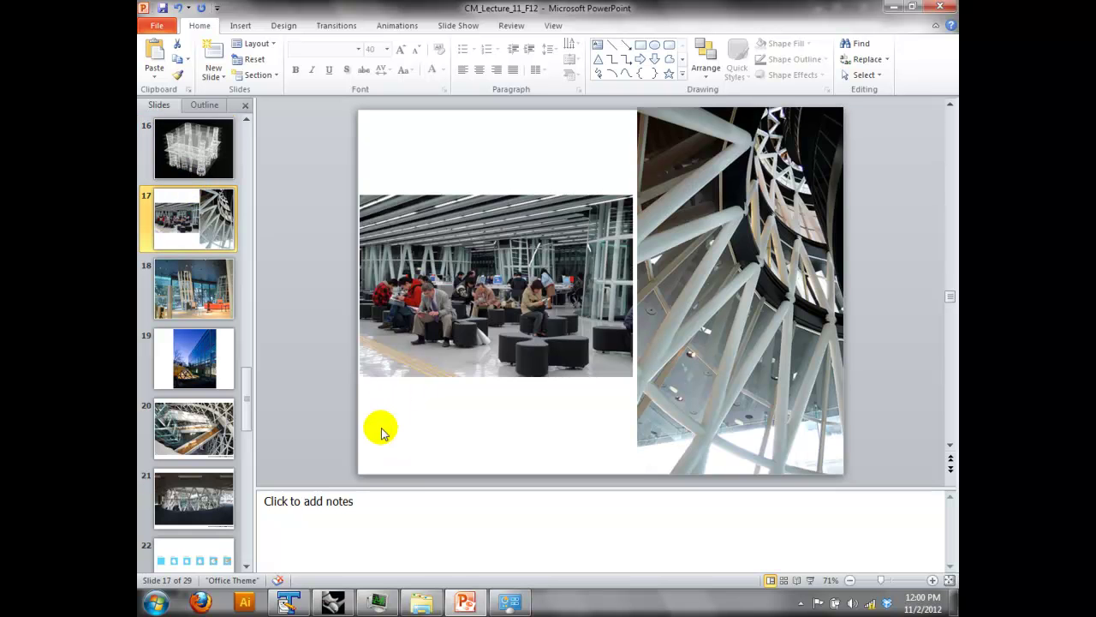
pyautogui.click(808, 581)
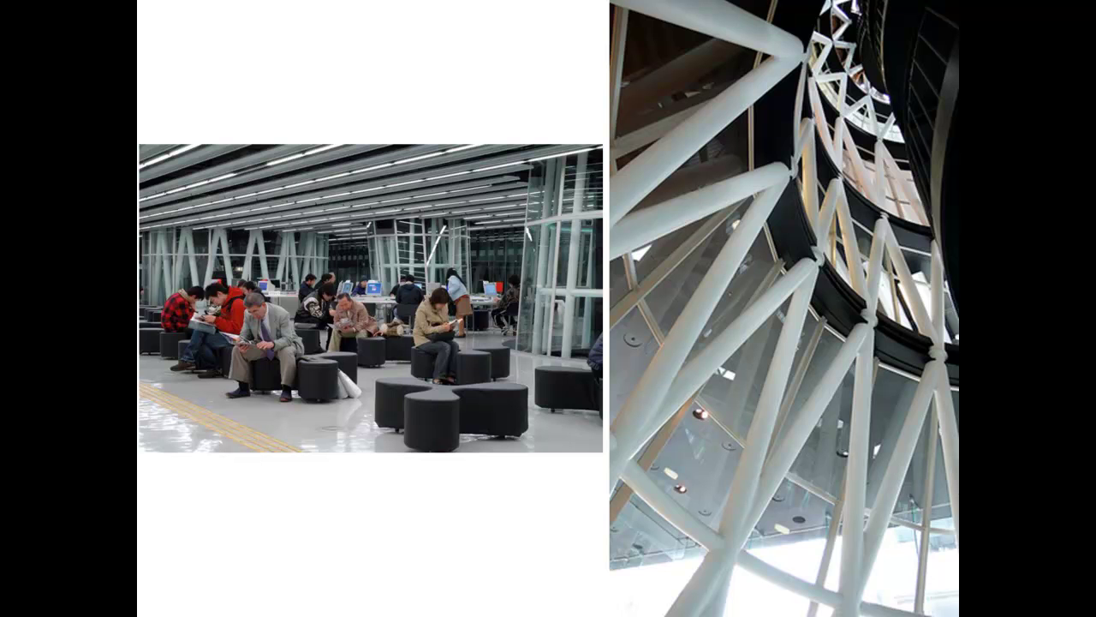
pyautogui.press('Right')
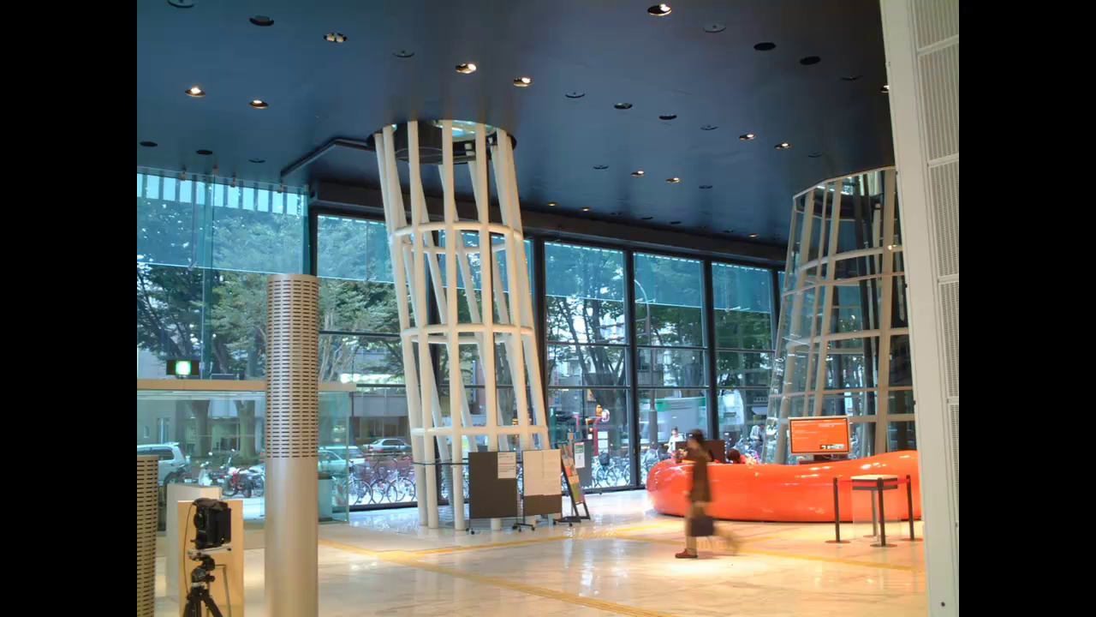
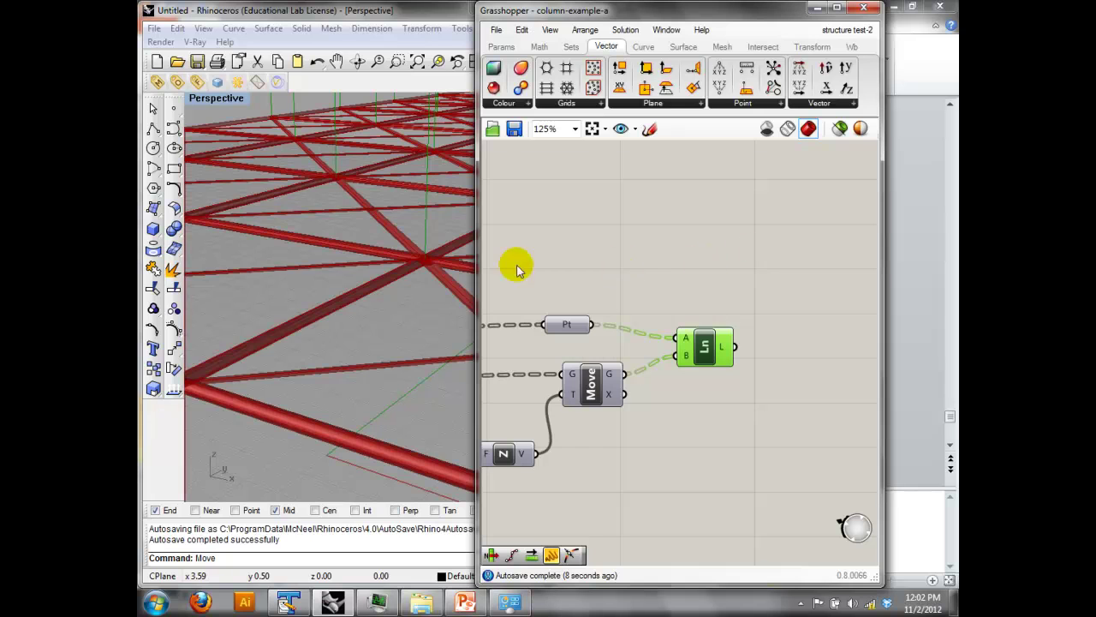
# Move the Grasshopper window clear of the Rhino viewports and show only the Perspective viewport.
pyautogui.click(543, 228)
pyautogui.moveTo(553, 245); pyautogui.dragTo(651, 259, button='right')
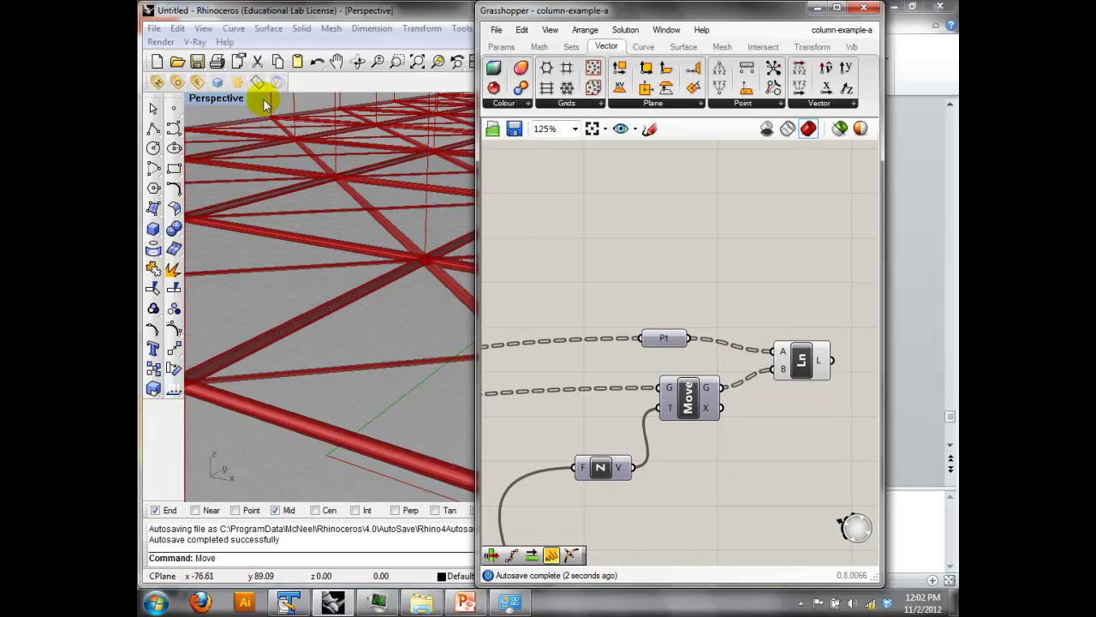
pyautogui.doubleClick(218, 97)
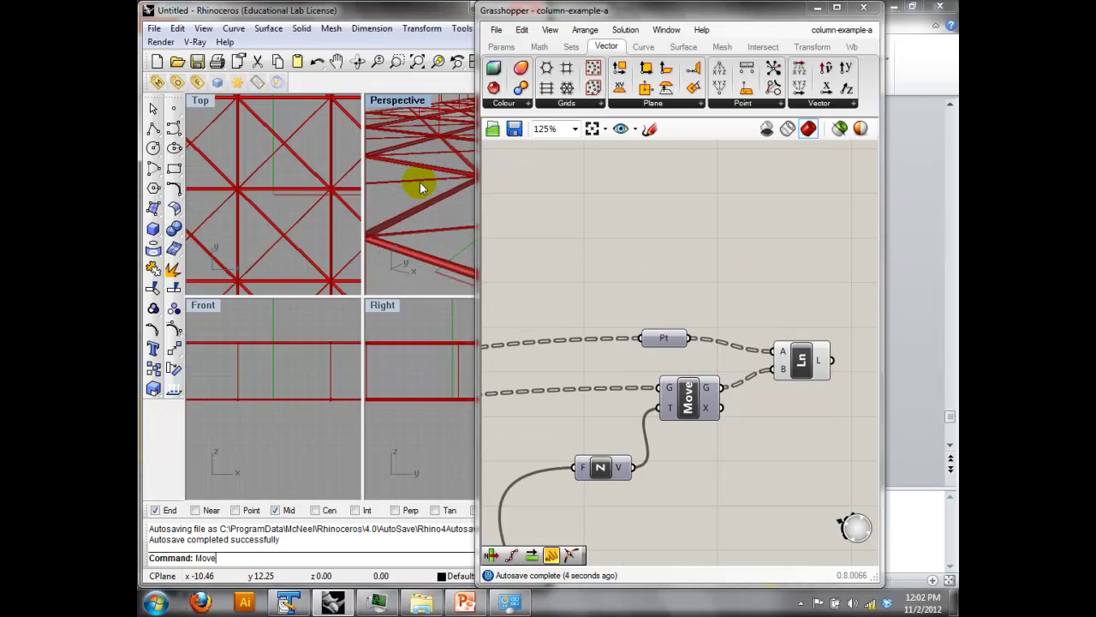
pyautogui.click(625, 29)
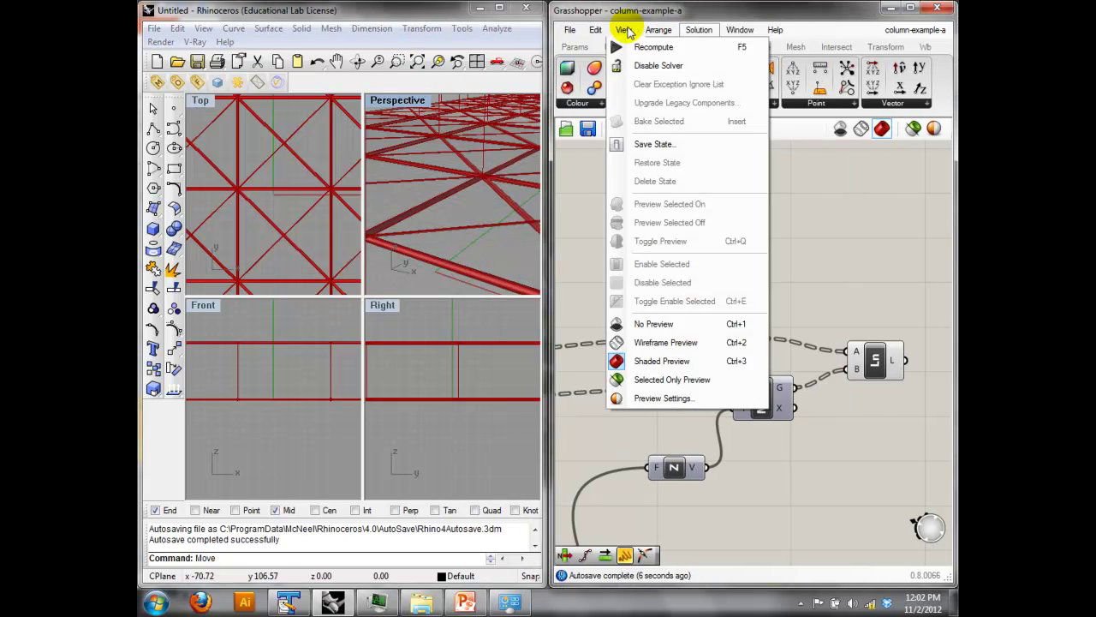
pyautogui.click(625, 29)
pyautogui.click(379, 102)
pyautogui.doubleClick(379, 102)
pyautogui.scroll(3, 399, 277)
pyautogui.scroll(-4, 399, 276)
# Delete the Srf parameter and connect SrfGrid's S output to the Divide component's I input.
pyautogui.click(695, 318)
pyautogui.scroll(-5, 717, 306)
pyautogui.scroll(4, 718, 307)
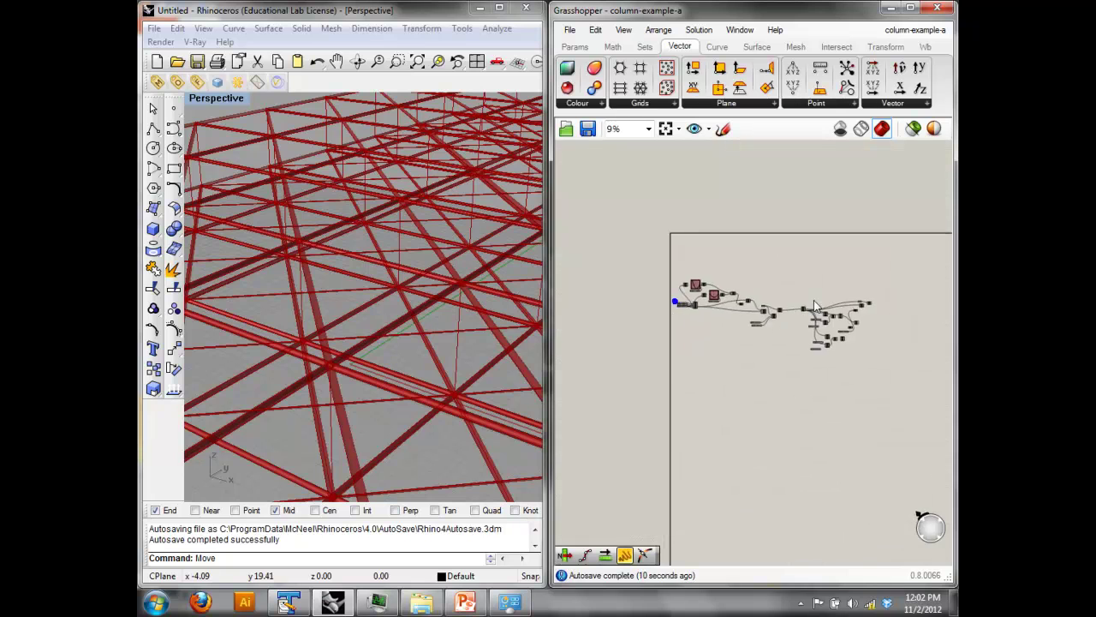
pyautogui.scroll(3, 724, 343)
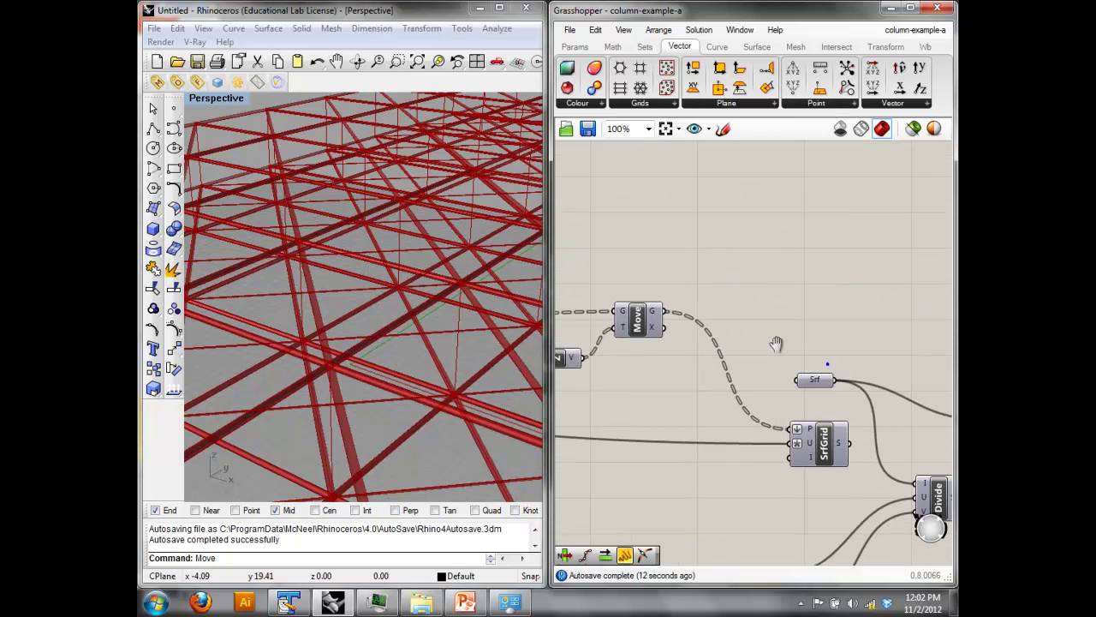
pyautogui.click(788, 359)
pyautogui.press('Delete')
pyautogui.moveTo(791, 357); pyautogui.dragTo(746, 322, button='right')
pyautogui.moveTo(765, 385); pyautogui.dragTo(830, 427)
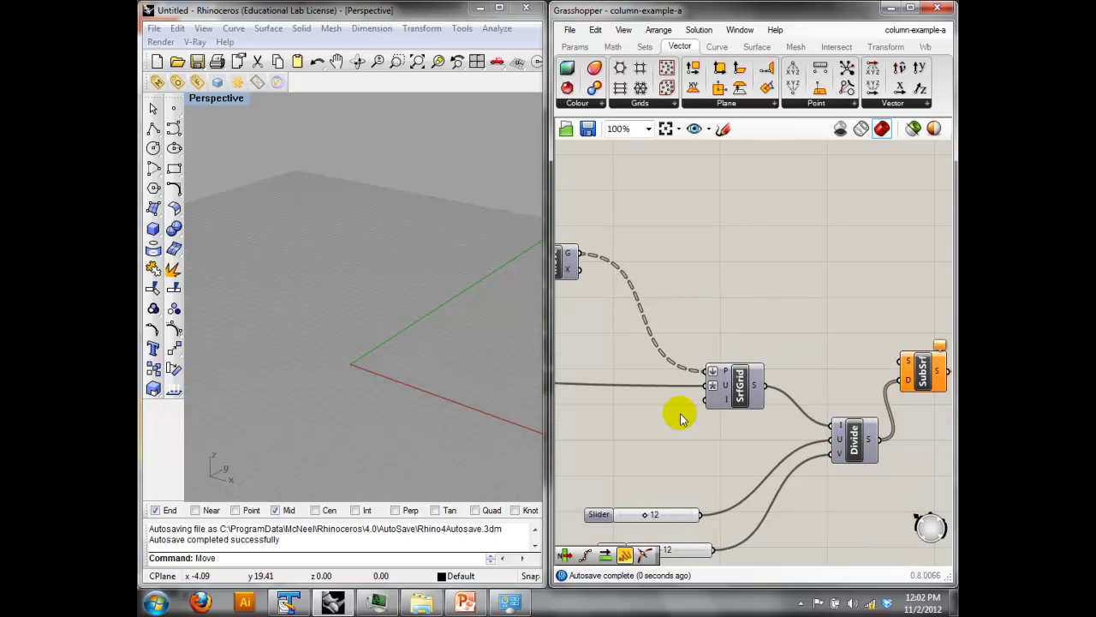
# Connect SrfGrid's S output to SubSrf's S input and frame the resulting truss in the Perspective view.
pyautogui.moveTo(416, 254); pyautogui.dragTo(393, 269, button='right')
pyautogui.scroll(-10, 401, 302)
pyautogui.moveTo(888, 335); pyautogui.dragTo(789, 320, button='right')
pyautogui.moveTo(669, 364); pyautogui.dragTo(810, 351)
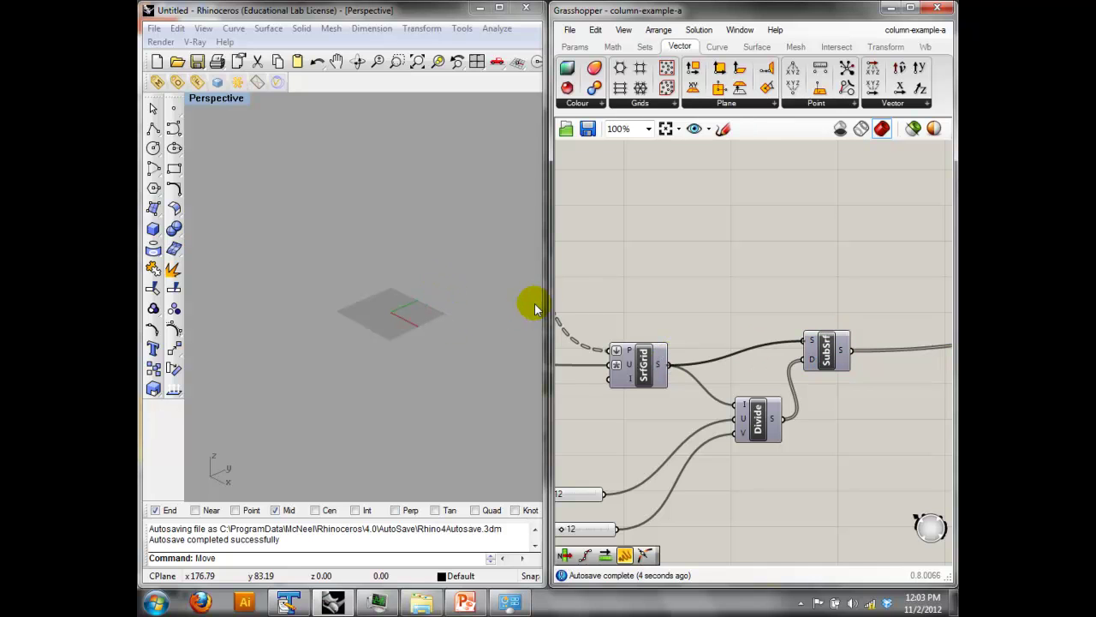
pyautogui.scroll(5, 514, 306)
pyautogui.scroll(6, 463, 317)
pyautogui.moveTo(417, 305)
pyautogui.mouseDown(button='right')
pyautogui.moveTo(523, 217)
pyautogui.moveTo(414, 292)
pyautogui.mouseUp(button='right')
# Delete the Pt, Unit Z, Move and Line components that create the vertical connecting lines.
pyautogui.moveTo(843, 297); pyautogui.dragTo(721, 304, button='right')
pyautogui.scroll(-4, 721, 294)
pyautogui.moveTo(844, 316); pyautogui.dragTo(672, 289, button='right')
pyautogui.scroll(5, 891, 268)
pyautogui.moveTo(783, 362); pyautogui.dragTo(611, 196)
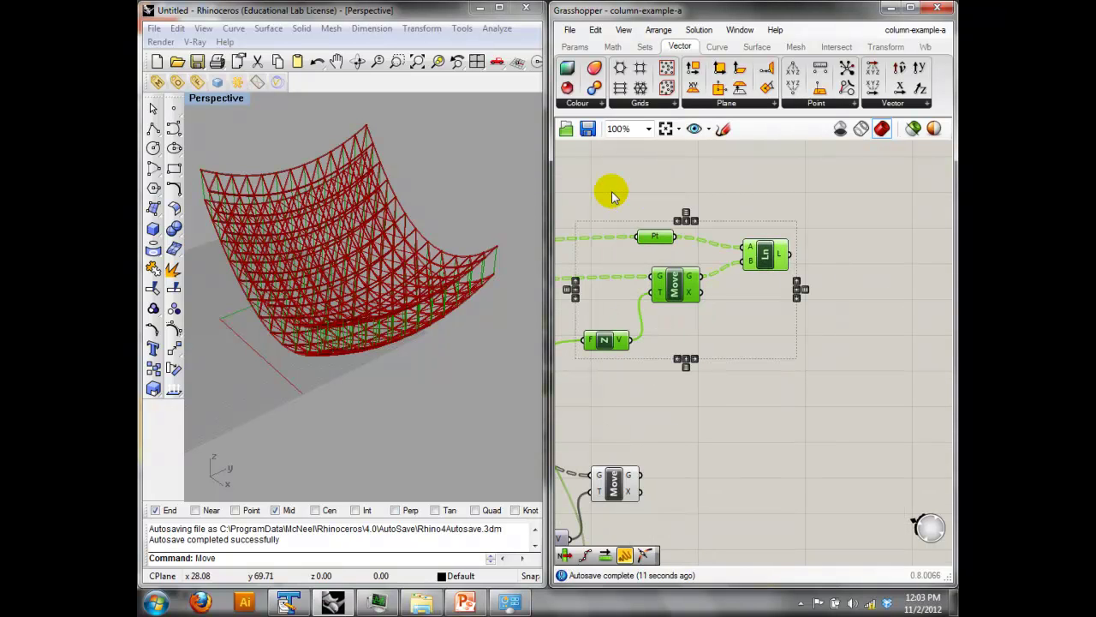
pyautogui.press('Delete')
# Delete the Move component after the upper Pipe, together with its Unit Z and 10.000 slider.
pyautogui.moveTo(646, 368); pyautogui.dragTo(787, 329, button='right')
pyautogui.click(764, 437)
pyautogui.moveTo(765, 438); pyautogui.dragTo(841, 267, button='right')
pyautogui.moveTo(860, 394); pyautogui.dragTo(701, 249)
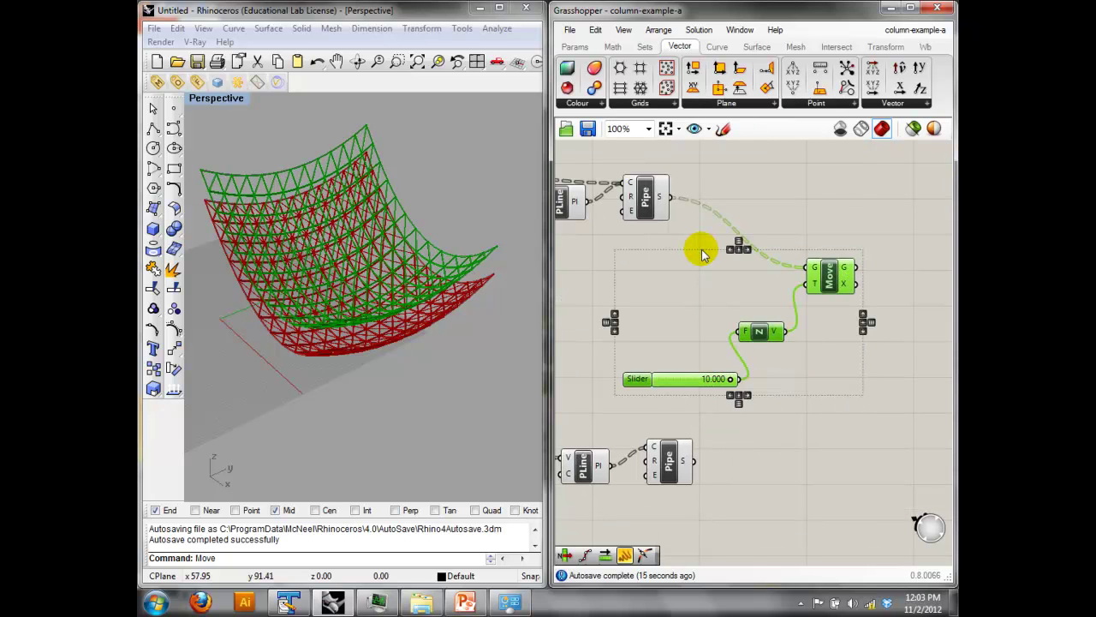
pyautogui.press('Delete')
pyautogui.scroll(-3, 702, 249)
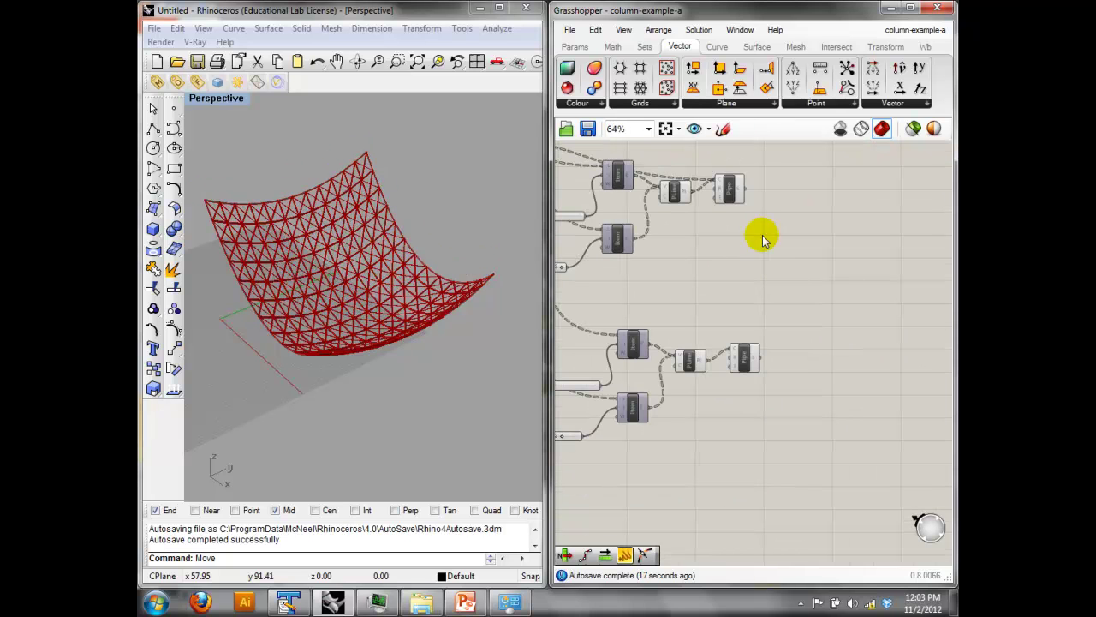
# Delete both Pipe components fed by the polylines.
pyautogui.moveTo(805, 396)
pyautogui.mouseDown()
pyautogui.moveTo(722, 218)
pyautogui.moveTo(719, 152)
pyautogui.mouseUp()
pyautogui.press('Delete')
pyautogui.moveTo(484, 236); pyautogui.dragTo(484, 289, button='right')
# Turn on the preview of the Explode component feeding the Item components and view the surface panels up close.
pyautogui.moveTo(739, 262); pyautogui.dragTo(942, 338, button='right')
pyautogui.moveTo(754, 237); pyautogui.dragTo(642, 241, button='right')
pyautogui.click(609, 225)
pyautogui.rightClick(643, 159)
pyautogui.click(662, 170)
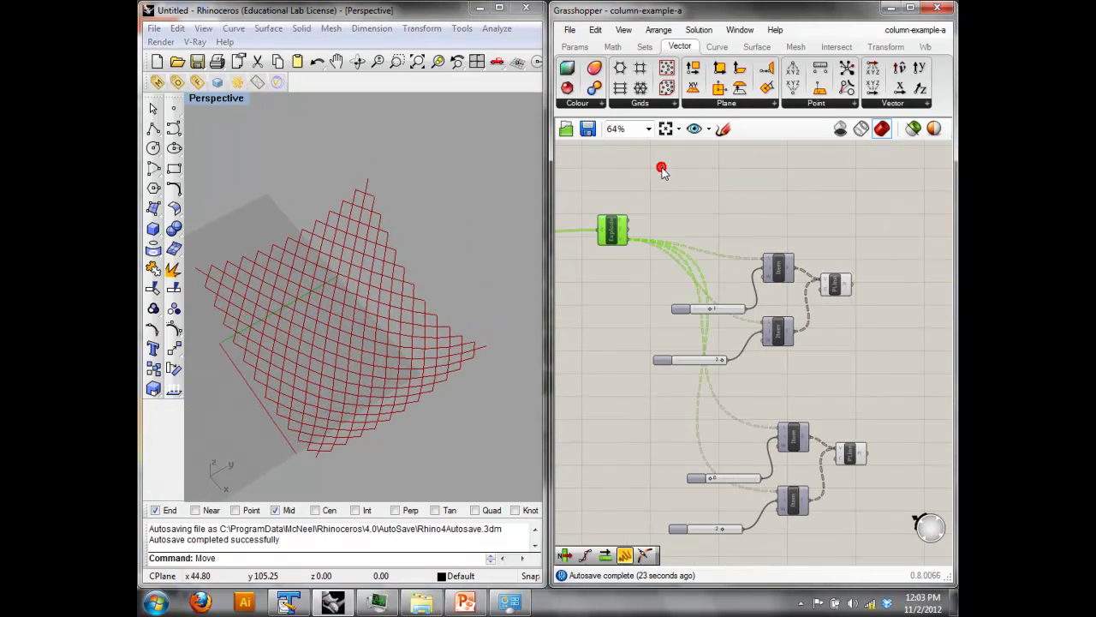
pyautogui.click(676, 208)
pyautogui.scroll(3, 369, 312)
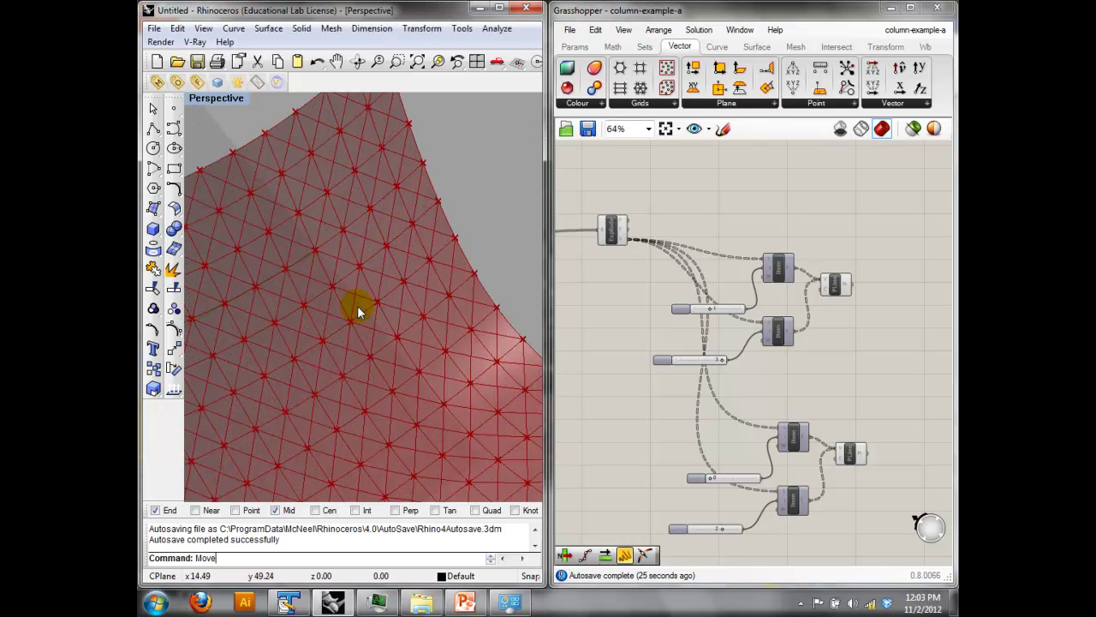
# Delete the lower pair of Item components with their sliders and polyline, and inspect the remaining diagonals.
pyautogui.moveTo(705, 282); pyautogui.dragTo(706, 209, button='right')
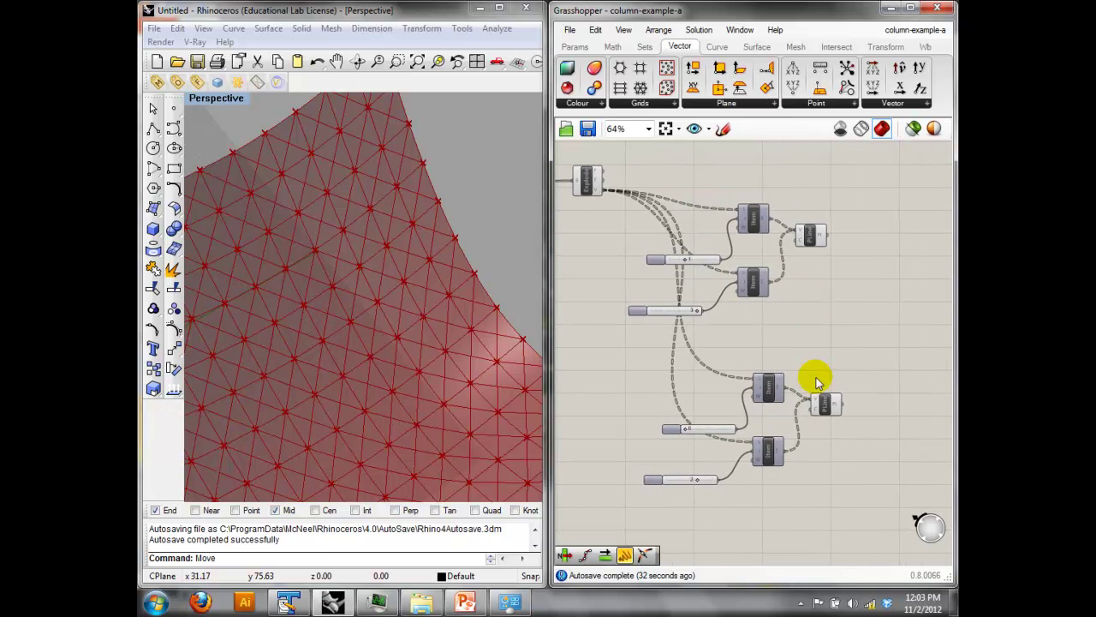
pyautogui.moveTo(857, 505); pyautogui.dragTo(647, 360)
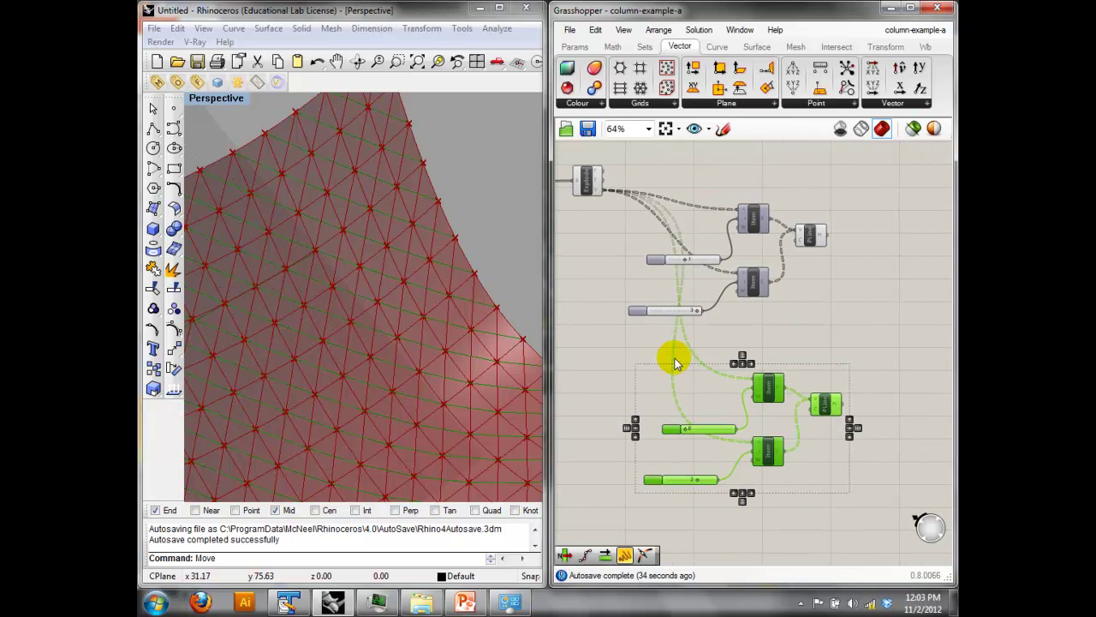
pyautogui.press('Delete')
pyautogui.moveTo(671, 360); pyautogui.dragTo(651, 295, button='right')
pyautogui.moveTo(435, 308); pyautogui.dragTo(406, 301, button='right')
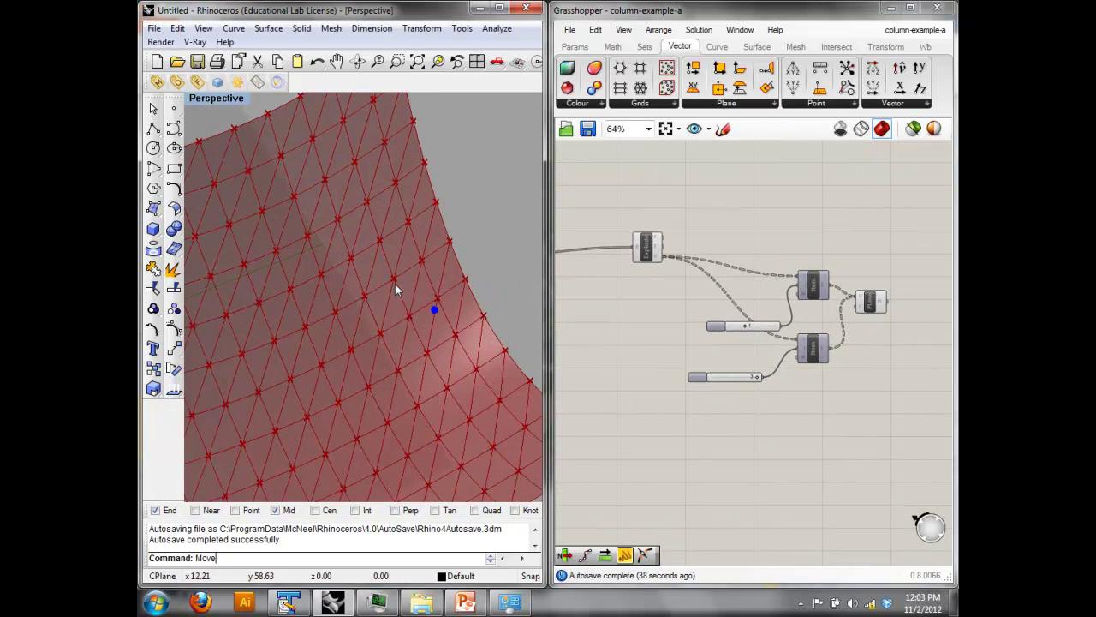
pyautogui.scroll(-5, 434, 308)
pyautogui.scroll(3, 382, 306)
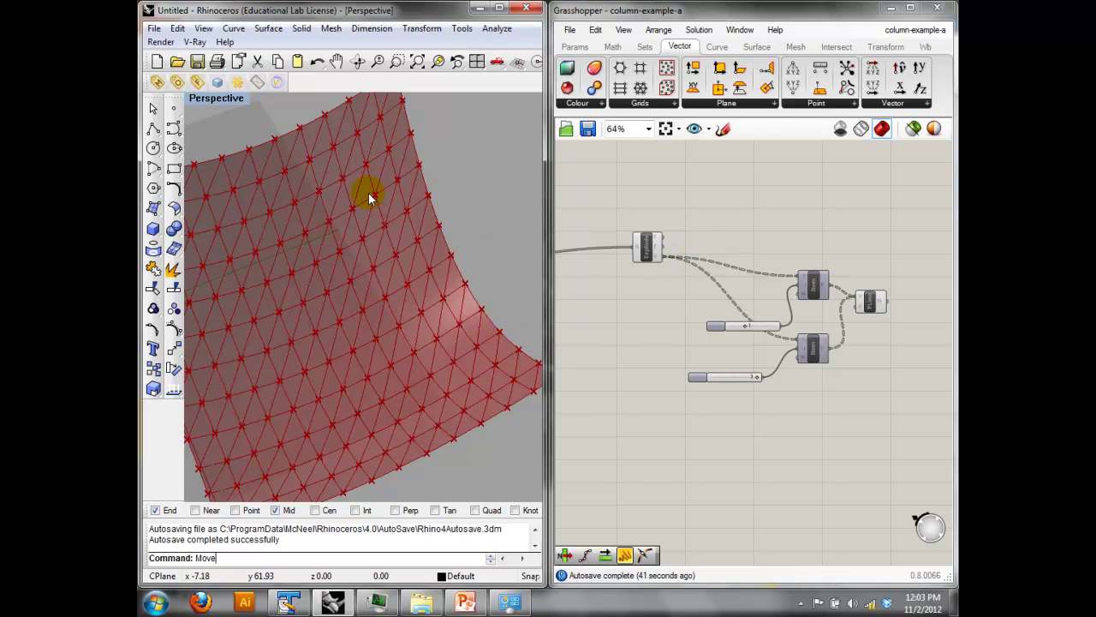
# Inspect the Explode component's vertices output, the Item components it feeds and the PolyLine diagonals they produce.
pyautogui.moveTo(754, 275); pyautogui.dragTo(618, 292, button='right')
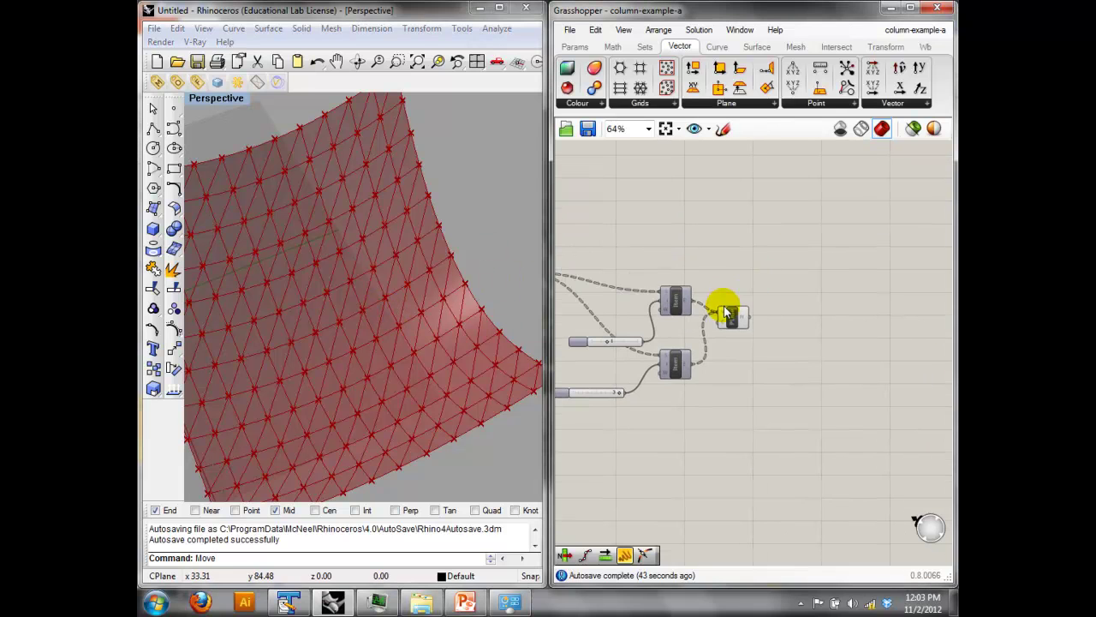
pyautogui.scroll(3, 703, 279)
pyautogui.moveTo(761, 267); pyautogui.dragTo(820, 252, button='right')
pyautogui.scroll(-3, 828, 270)
pyautogui.moveTo(696, 231); pyautogui.dragTo(742, 276, button='right')
pyautogui.moveTo(636, 310)
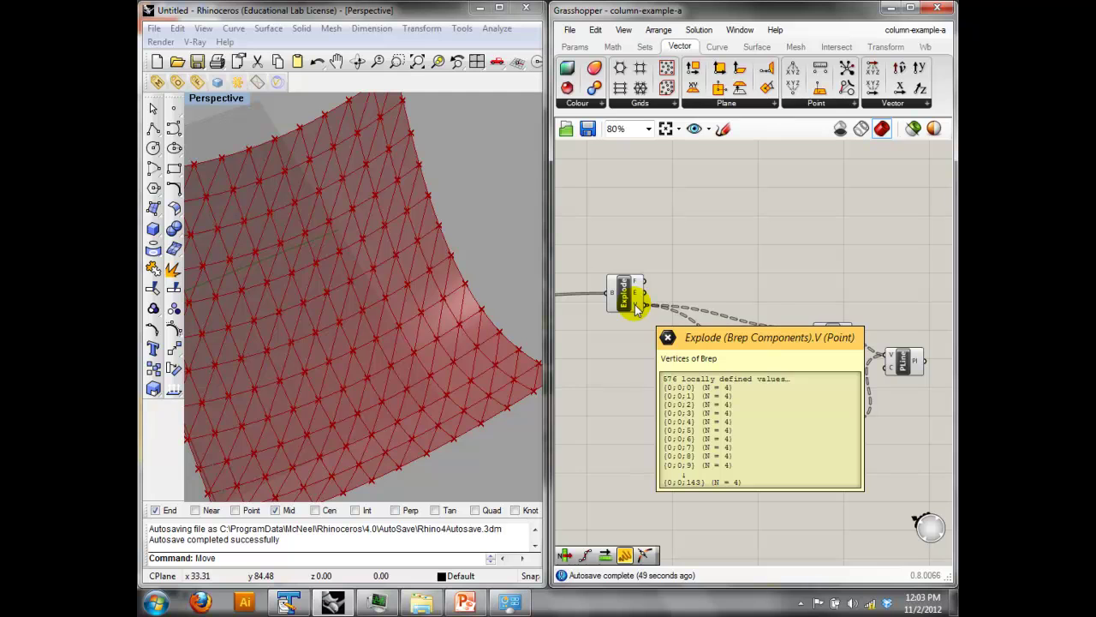
pyautogui.click(826, 328)
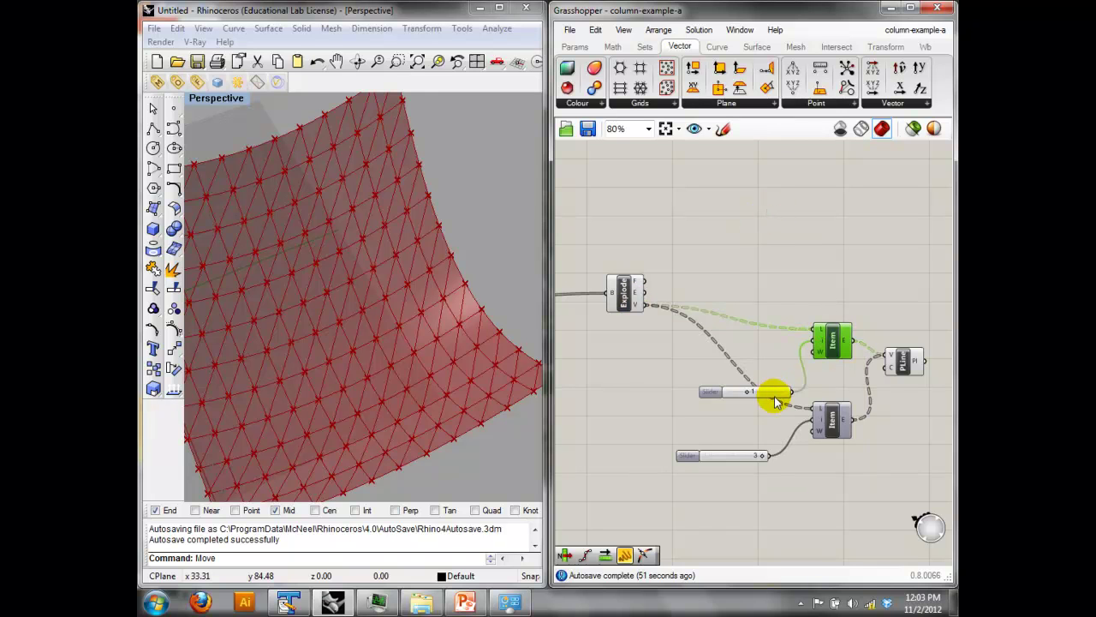
pyautogui.moveTo(833, 377); pyautogui.dragTo(806, 349, button='right')
pyautogui.click(868, 338)
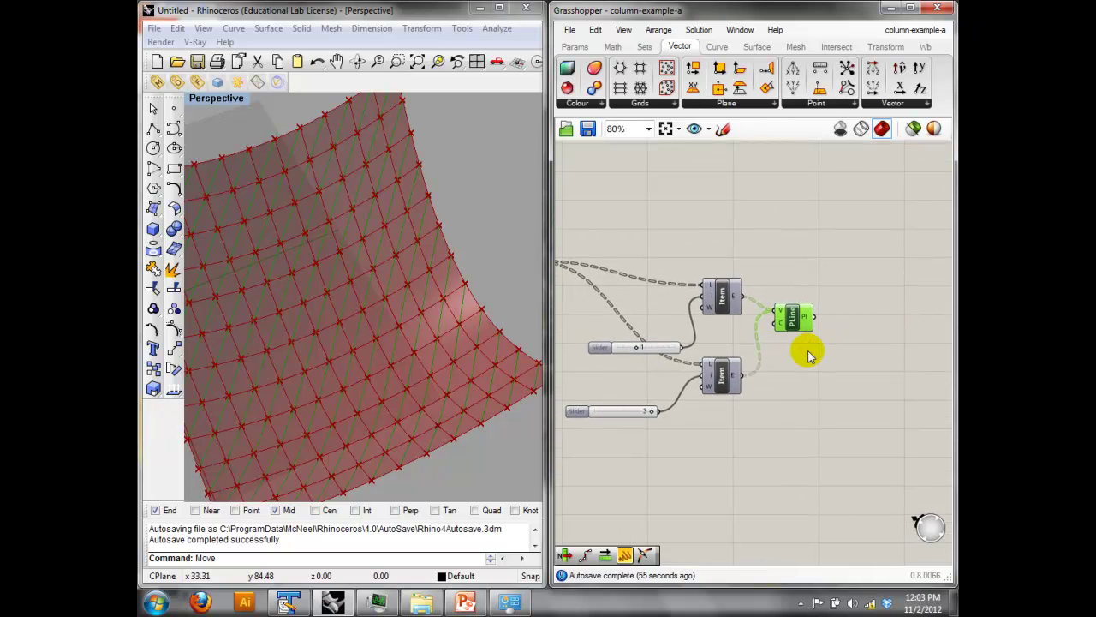
pyautogui.click(805, 367)
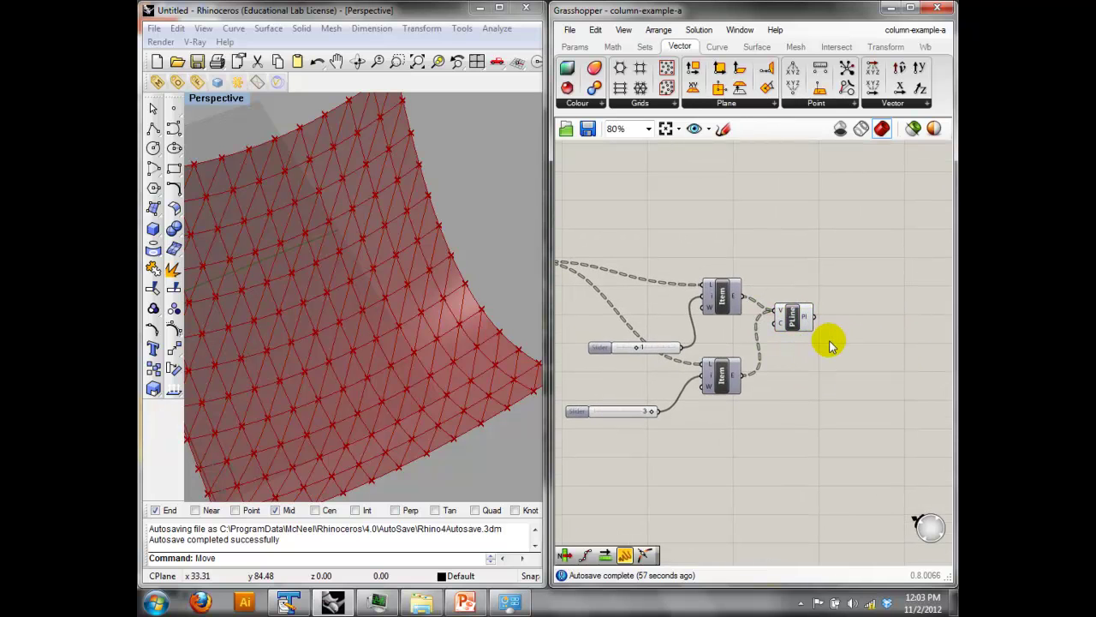
# Duplicate the lower Item component together with its index slider, placing the copy below the originals.
pyautogui.click(728, 384)
pyautogui.keyDown('shift'); pyautogui.click(638, 411); pyautogui.keyUp('shift')
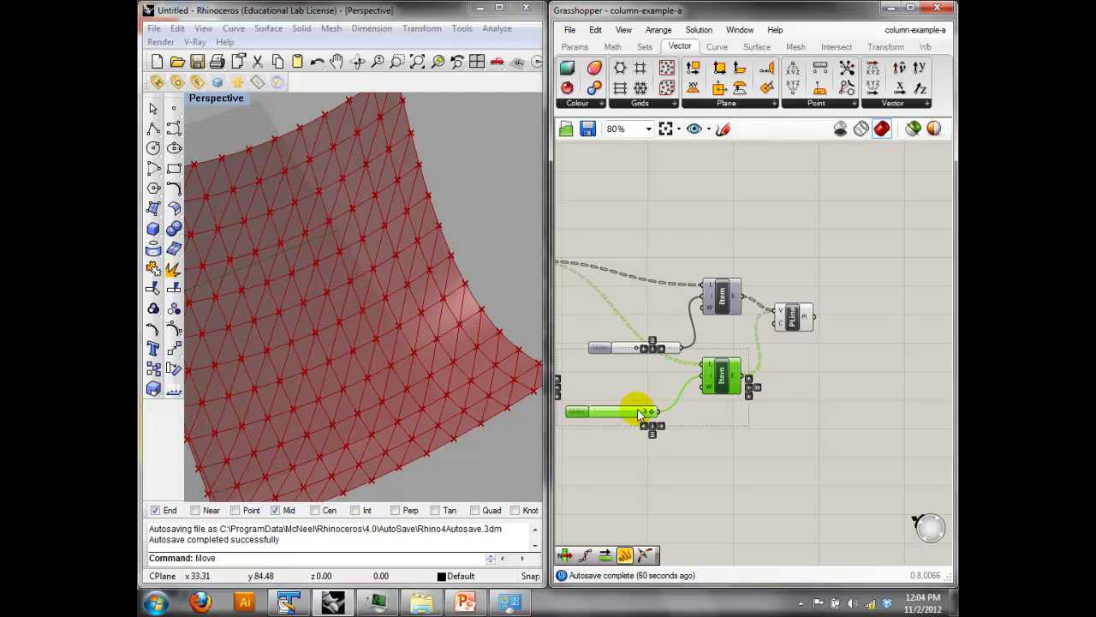
pyautogui.keyDown('alt'); pyautogui.moveTo(638, 414); pyautogui.dragTo(648, 496); pyautogui.keyUp('alt')
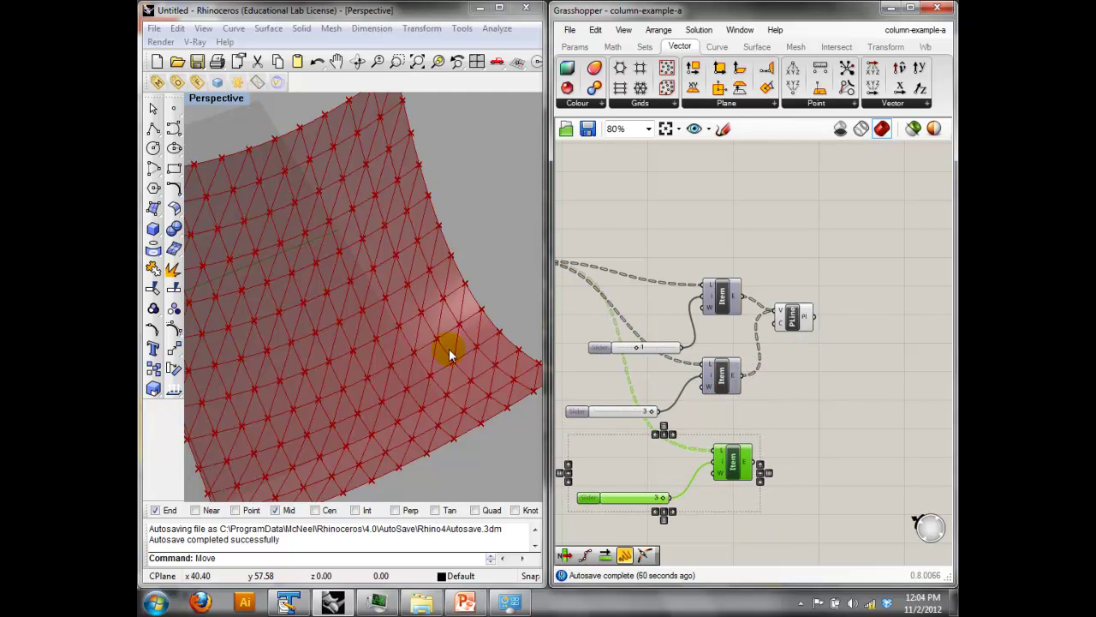
pyautogui.click(780, 408)
pyautogui.moveTo(774, 416); pyautogui.dragTo(793, 375, button='right')
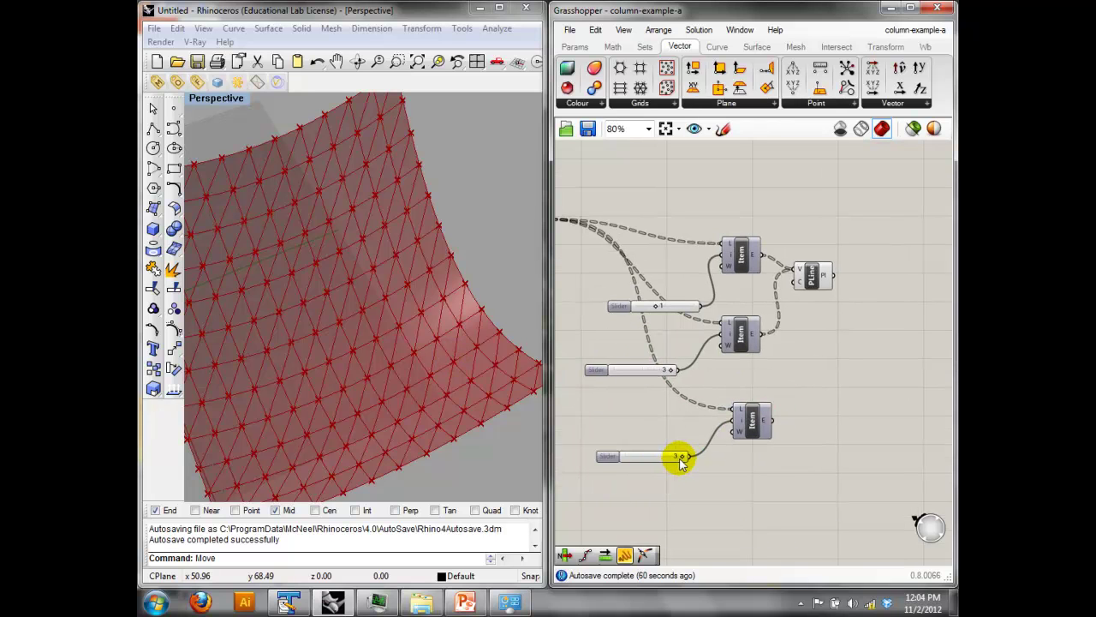
# Set the copied Item component's index slider to 2.
pyautogui.click(681, 458)
pyautogui.click(677, 305)
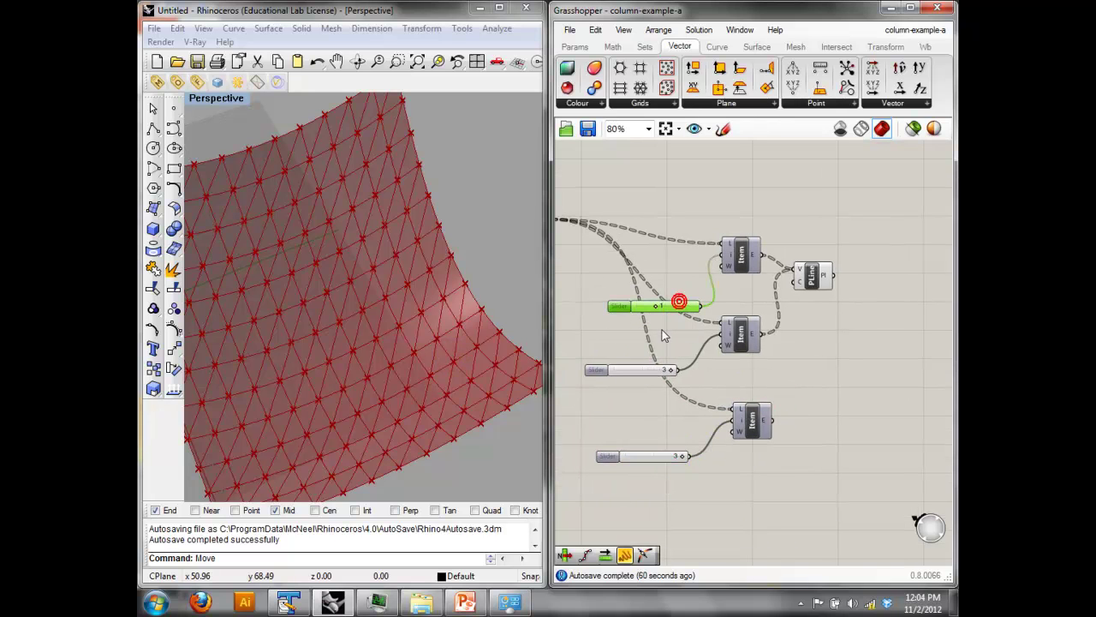
pyautogui.click(644, 370)
pyautogui.click(670, 457)
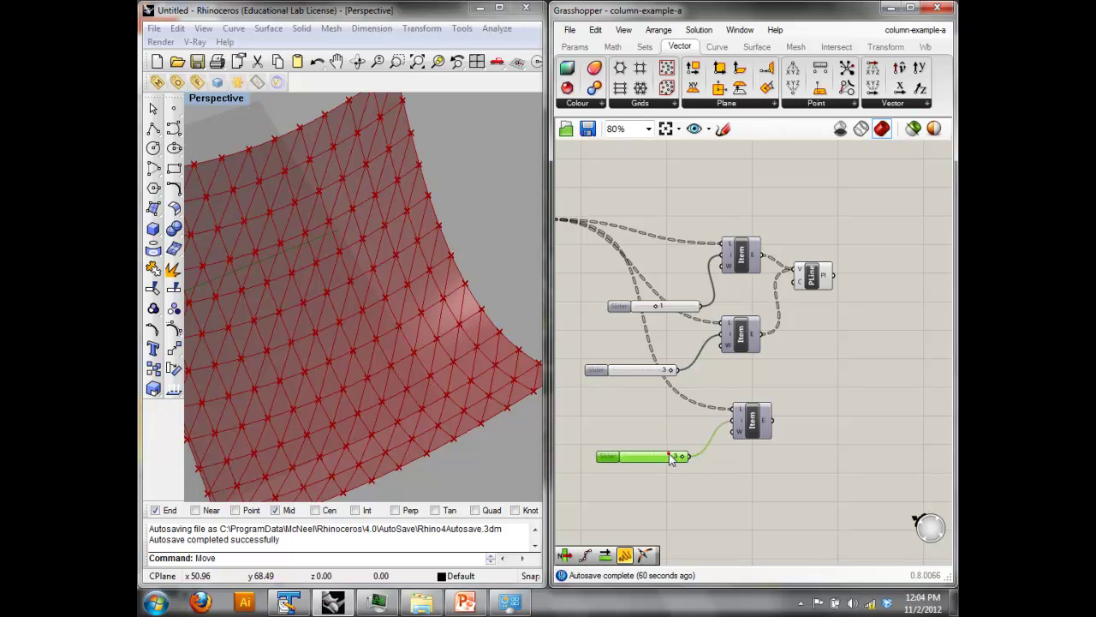
pyautogui.moveTo(683, 456); pyautogui.dragTo(644, 459)
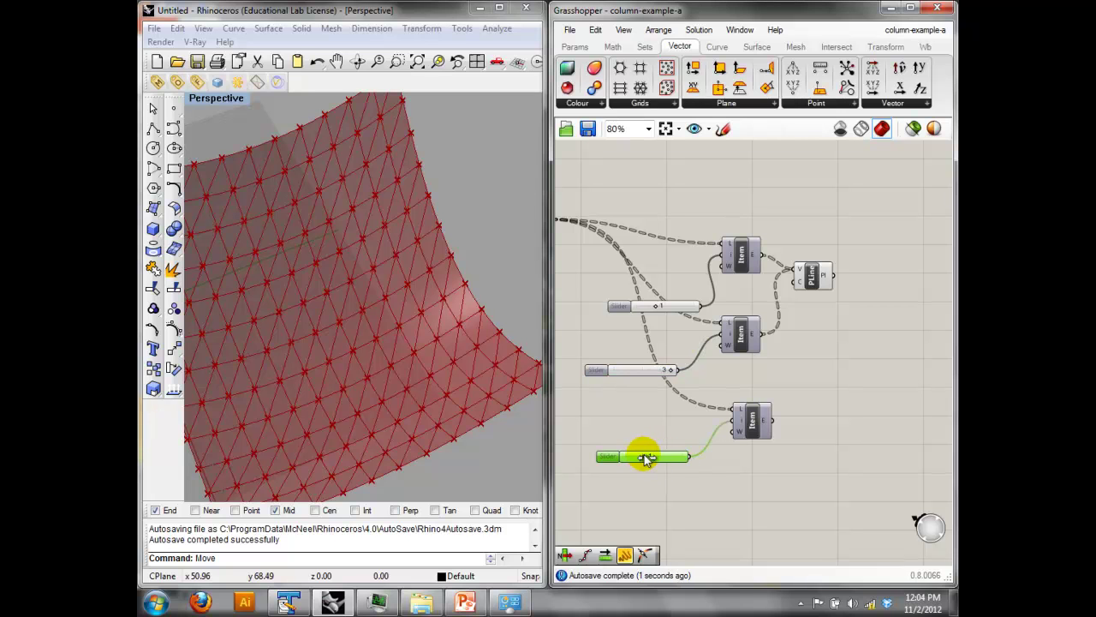
pyautogui.moveTo(656, 458); pyautogui.dragTo(664, 458)
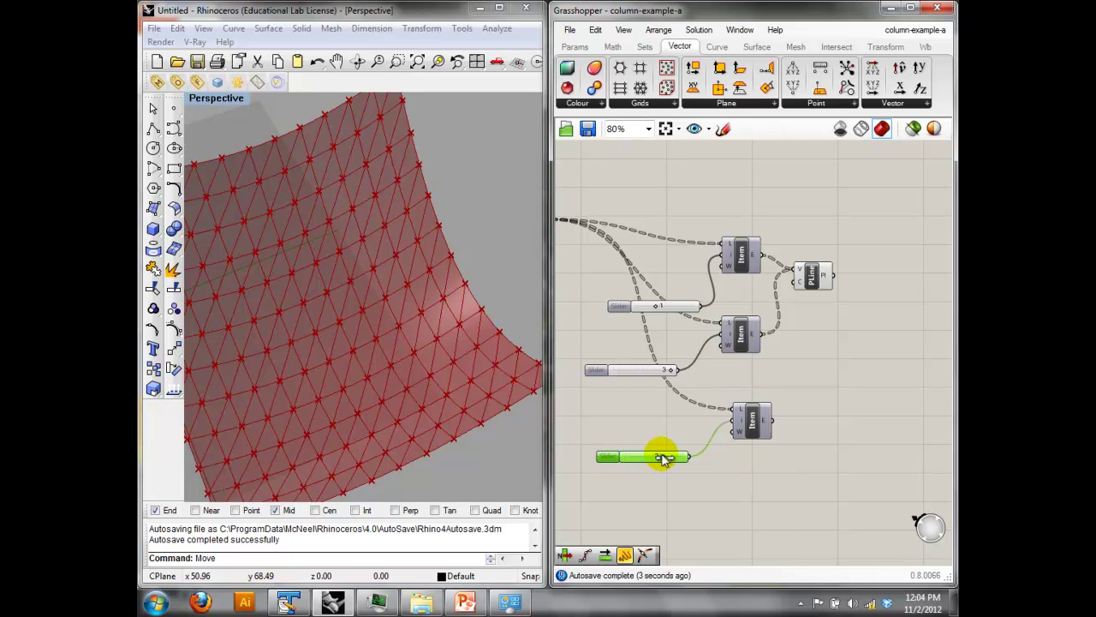
# Duplicate the index 2 Item component with its slider above the others and set the new slider to 0.
pyautogui.moveTo(767, 468); pyautogui.dragTo(670, 426)
pyautogui.keyDown('alt'); pyautogui.moveTo(735, 418); pyautogui.dragTo(708, 173); pyautogui.keyUp('alt')
pyautogui.click(673, 166)
pyautogui.click(635, 213)
pyautogui.moveTo(636, 213); pyautogui.dragTo(597, 211)
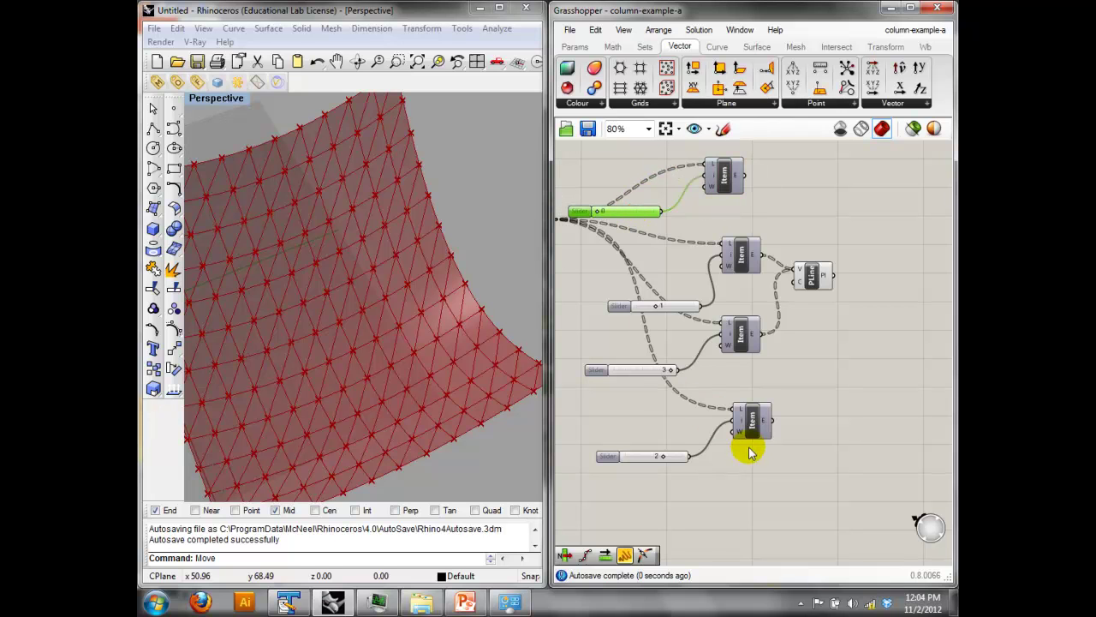
# Rearrange the Item components and their sliders so the indices run 0, 1, 2, 3 from top to bottom.
pyautogui.moveTo(798, 382); pyautogui.dragTo(643, 319)
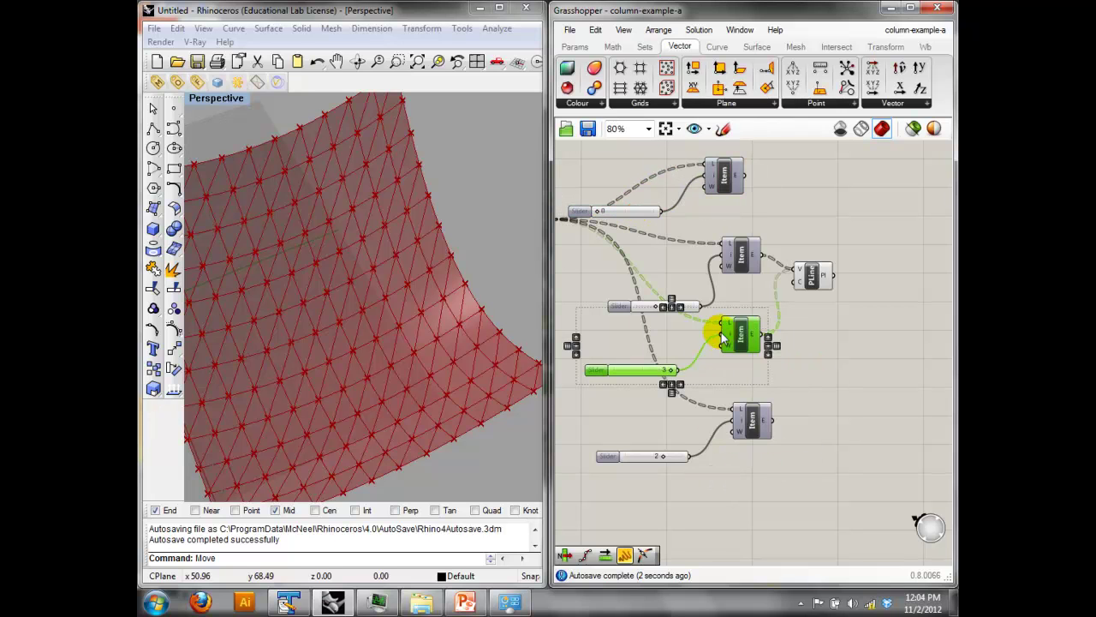
pyautogui.moveTo(746, 336); pyautogui.dragTo(769, 464)
pyautogui.click(743, 368)
pyautogui.click(748, 432)
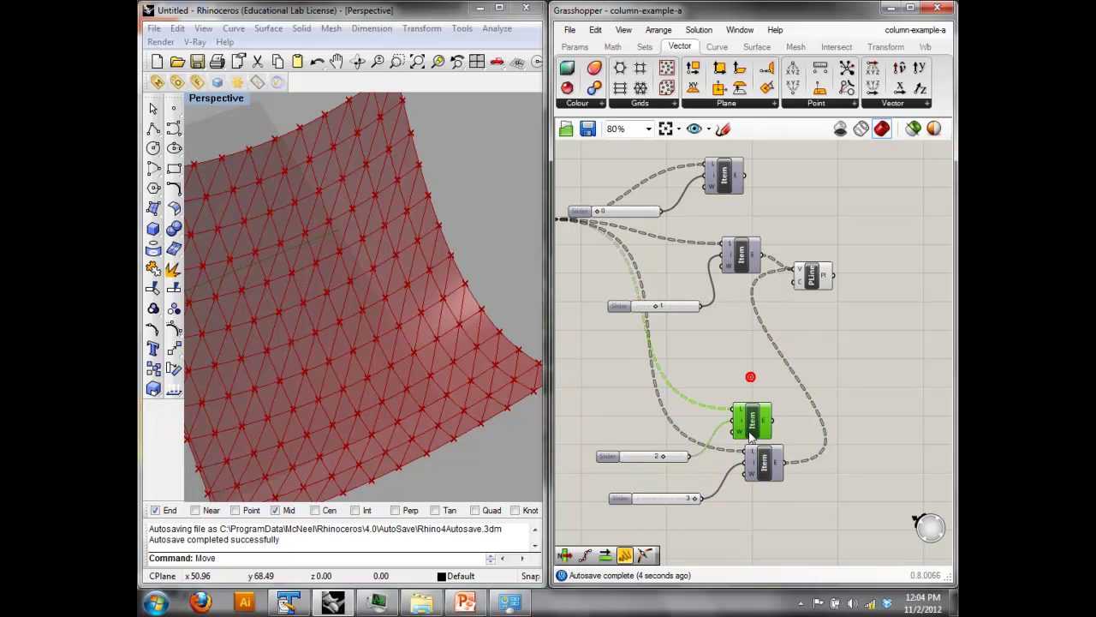
pyautogui.click(680, 459)
pyautogui.keyDown('shift'); pyautogui.click(750, 420); pyautogui.keyUp('shift')
pyautogui.moveTo(747, 419); pyautogui.dragTo(743, 363)
pyautogui.click(721, 385)
# Delete the PolyLine joining the index 1 and 3 Items and add a fresh PolyLine component in its place.
pyautogui.moveTo(410, 379); pyautogui.dragTo(414, 394, button='right')
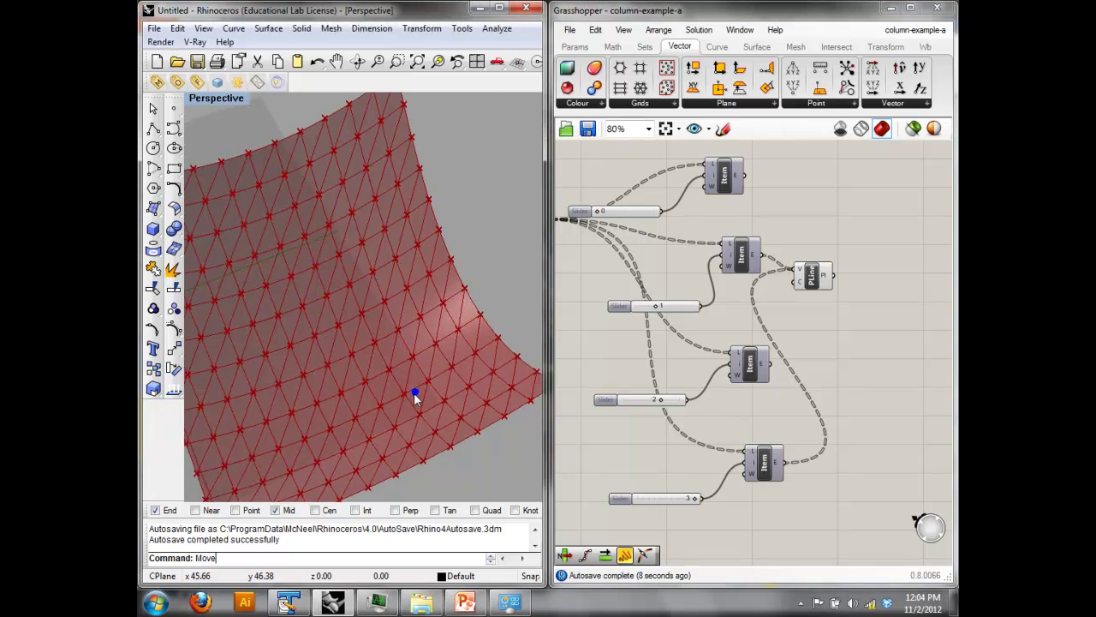
pyautogui.scroll(3, 409, 394)
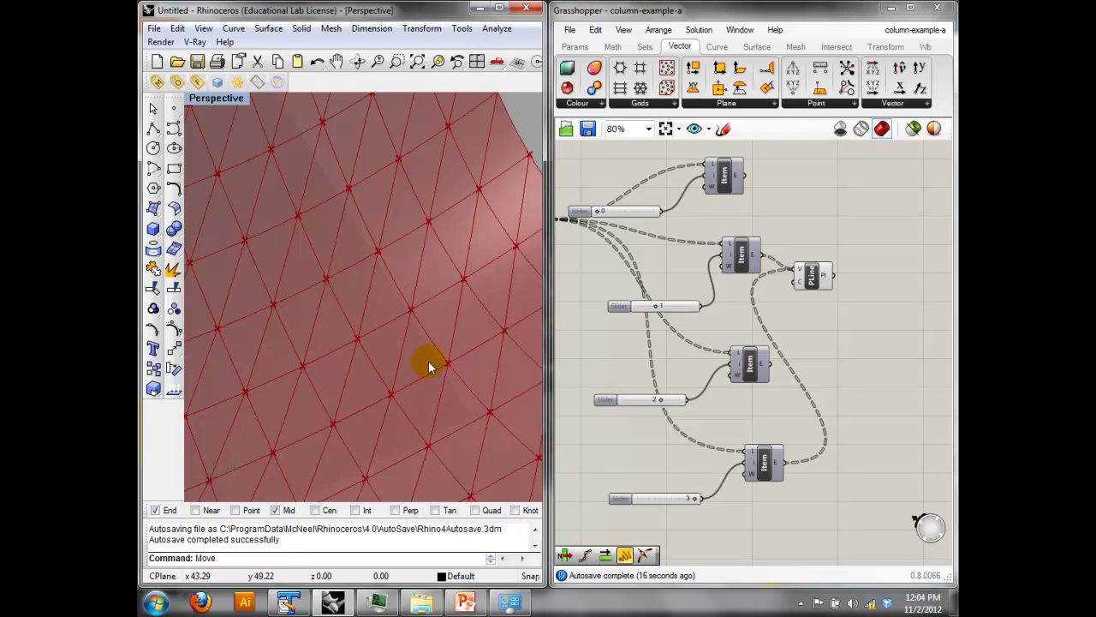
pyautogui.moveTo(821, 321); pyautogui.dragTo(797, 323, button='right')
pyautogui.moveTo(790, 277); pyautogui.dragTo(851, 279)
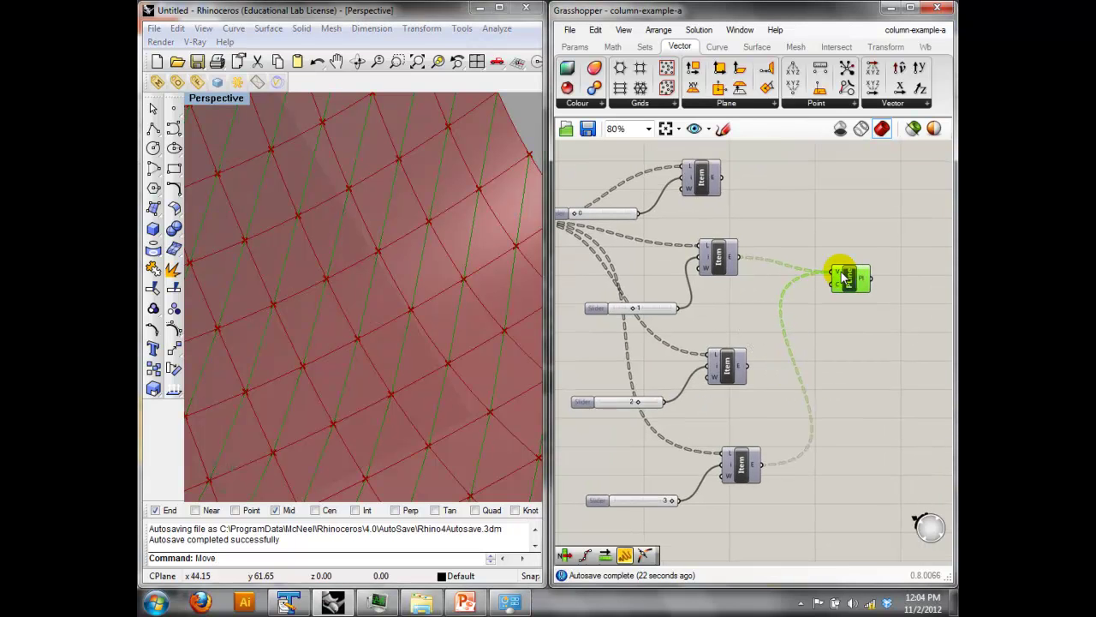
pyautogui.press('Delete')
pyautogui.doubleClick(815, 275)
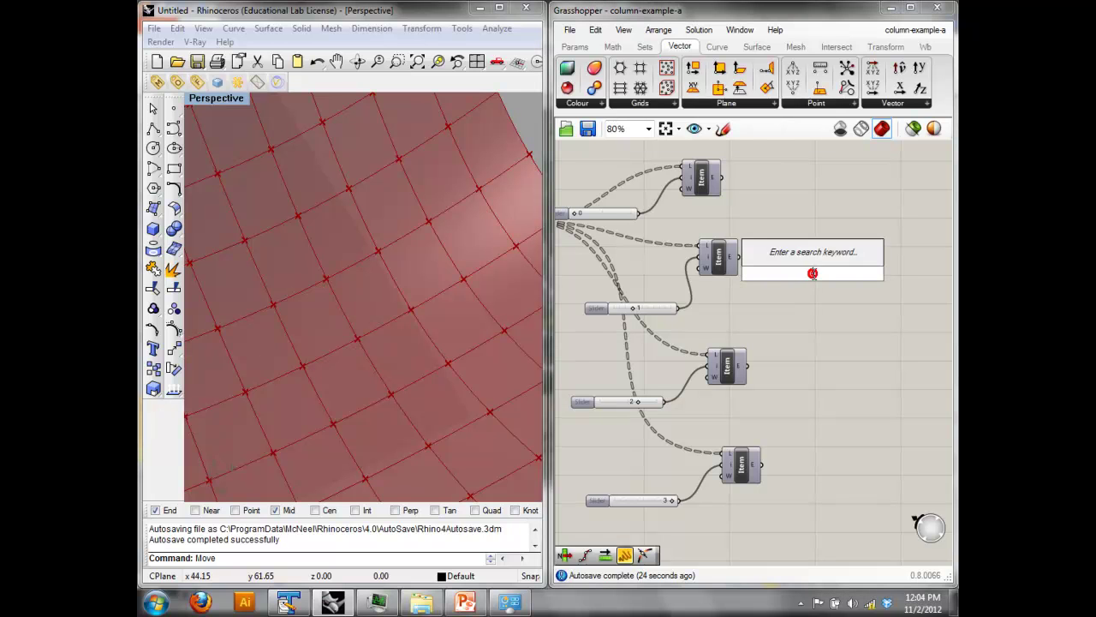
pyautogui.write('pol')
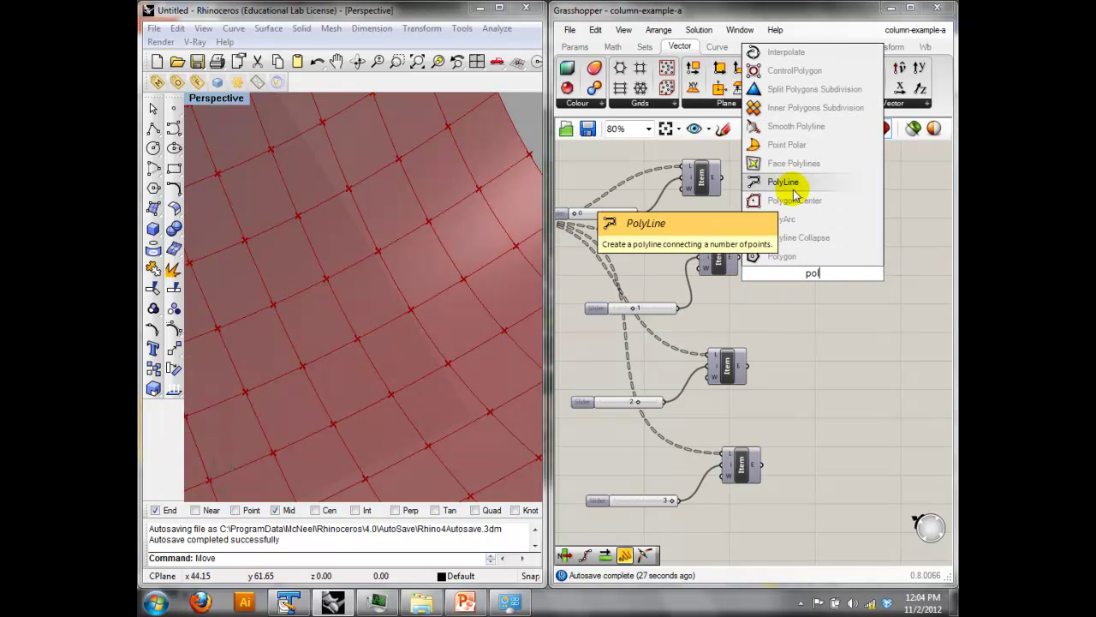
pyautogui.click(785, 183)
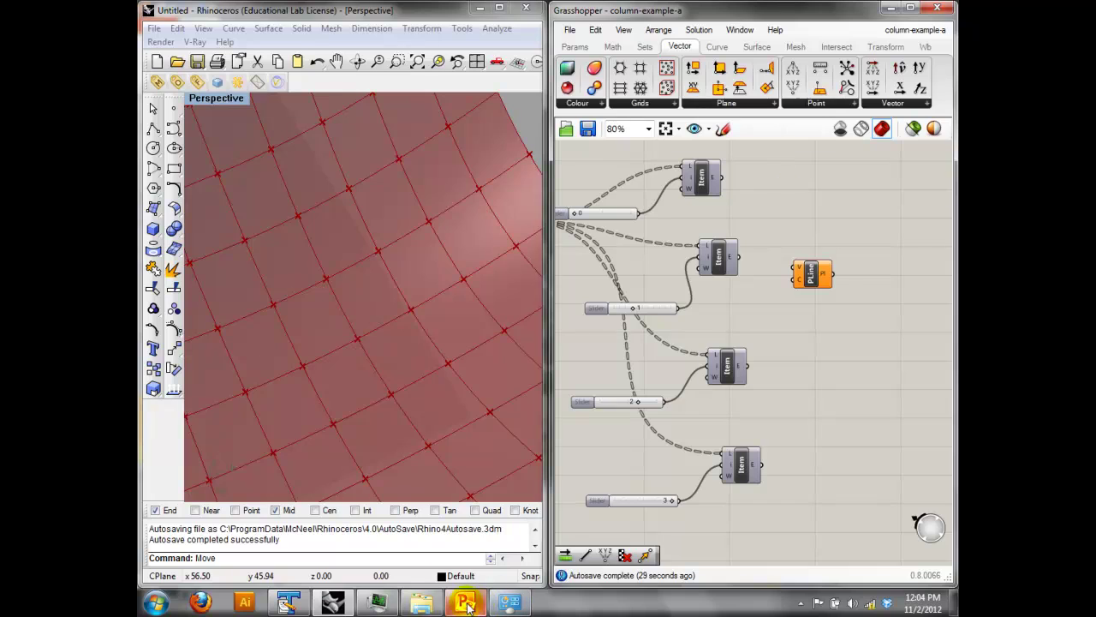
# Switch to PowerPoint to view the perforated canopy rendering on slide 28, and return to the Grasshopper definition.
pyautogui.click(465, 602)
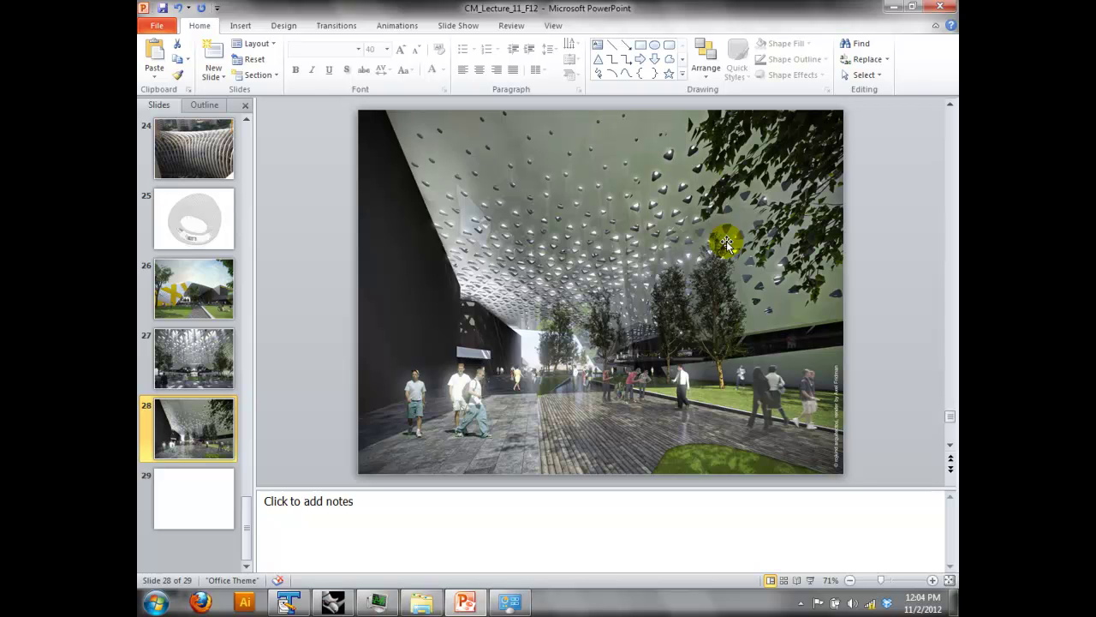
pyautogui.click(333, 602)
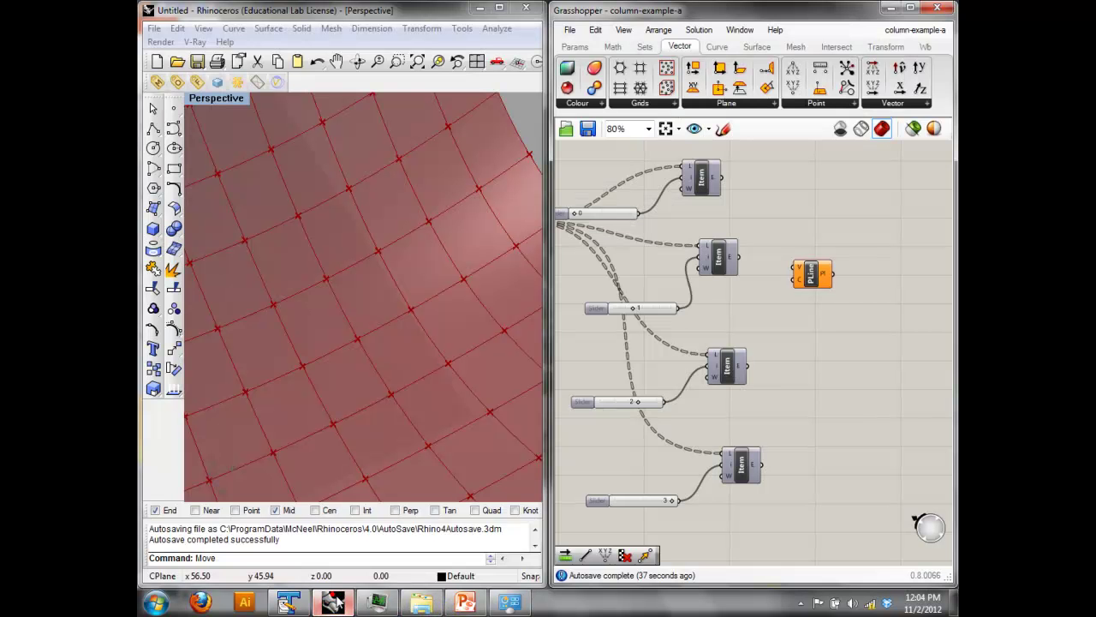
pyautogui.click(826, 337)
# Connect the outputs of the index 0, 1 and 2 Item components to the new PolyLine's vertices input.
pyautogui.click(825, 278)
pyautogui.moveTo(819, 303); pyautogui.dragTo(829, 335, button='right')
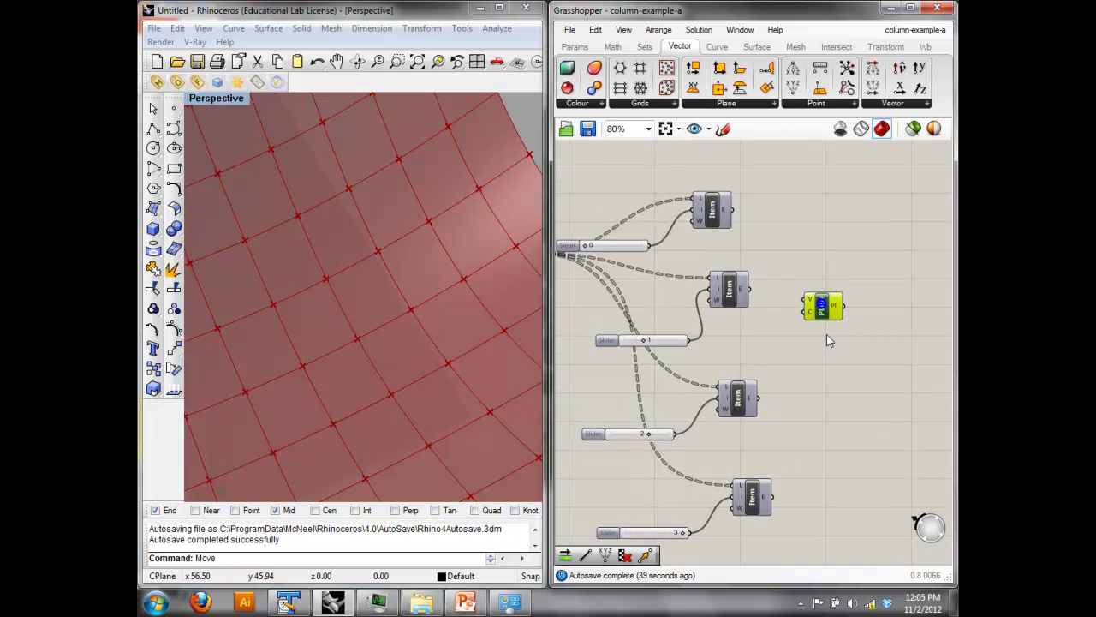
pyautogui.moveTo(730, 209); pyautogui.dragTo(816, 264)
pyautogui.moveTo(758, 291); pyautogui.dragTo(806, 261)
pyautogui.moveTo(759, 396); pyautogui.dragTo(810, 262)
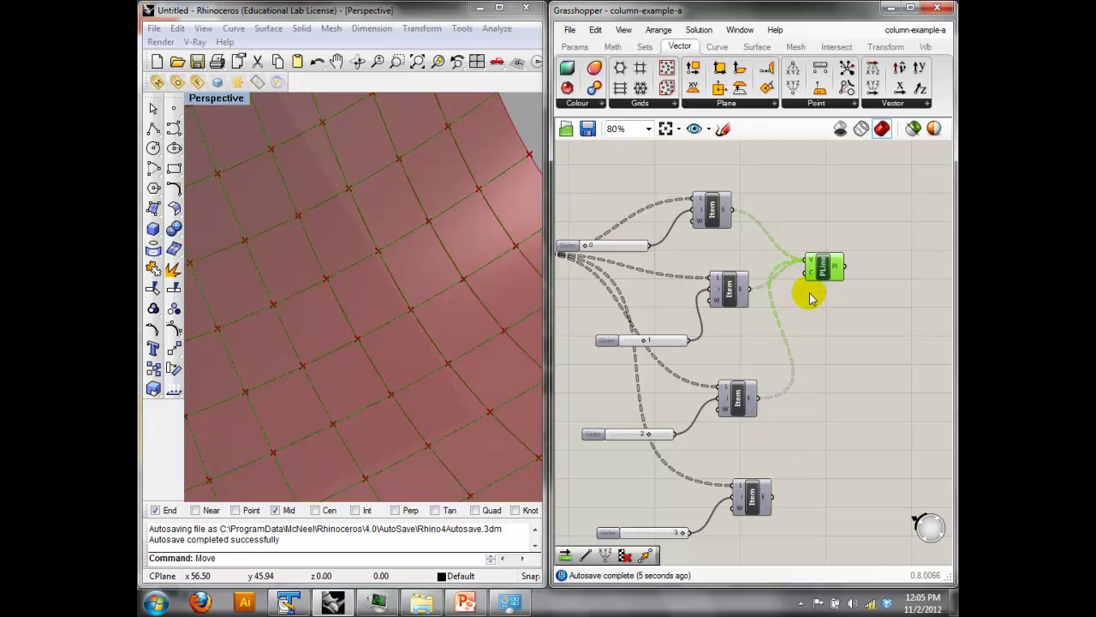
# Replace the index 2 Item's wire into the PolyLine with one from the index 3 Item.
pyautogui.write('Z')
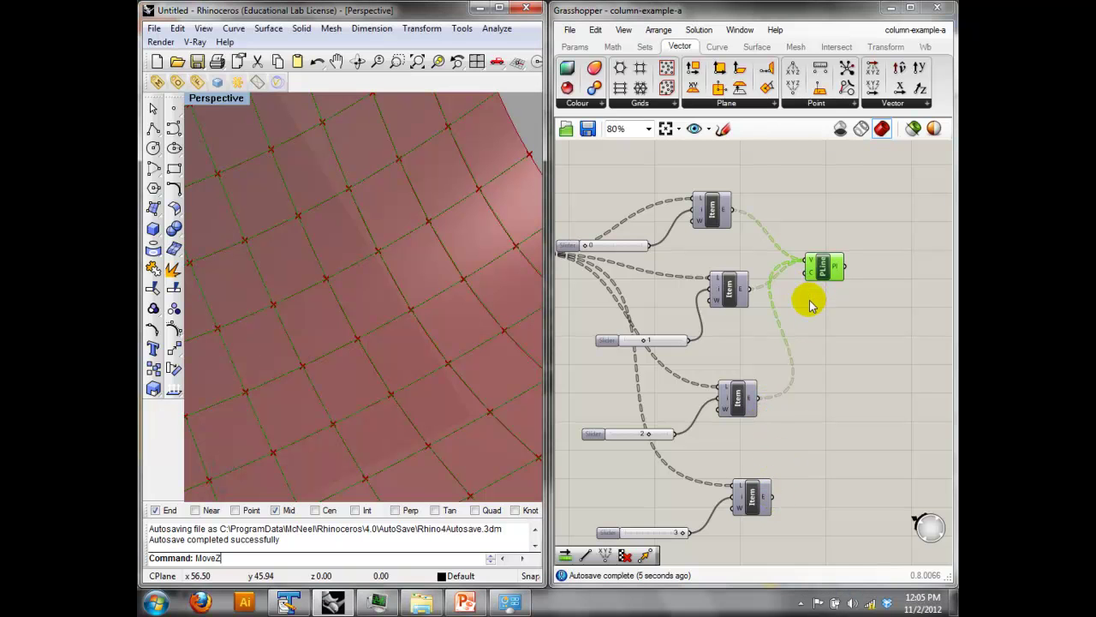
pyautogui.click(796, 437)
pyautogui.moveTo(772, 496); pyautogui.dragTo(883, 282)
pyautogui.click(820, 271)
pyautogui.moveTo(847, 351); pyautogui.dragTo(821, 317, button='right')
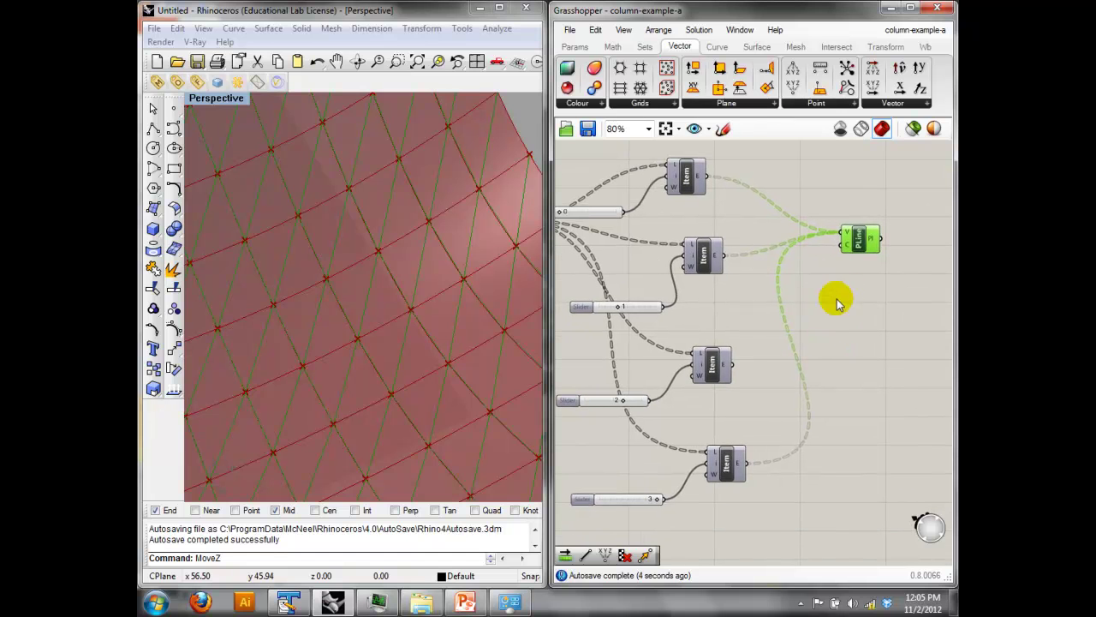
pyautogui.keyDown('alt'); pyautogui.moveTo(857, 245); pyautogui.dragTo(865, 353); pyautogui.keyUp('alt')
pyautogui.click(859, 398)
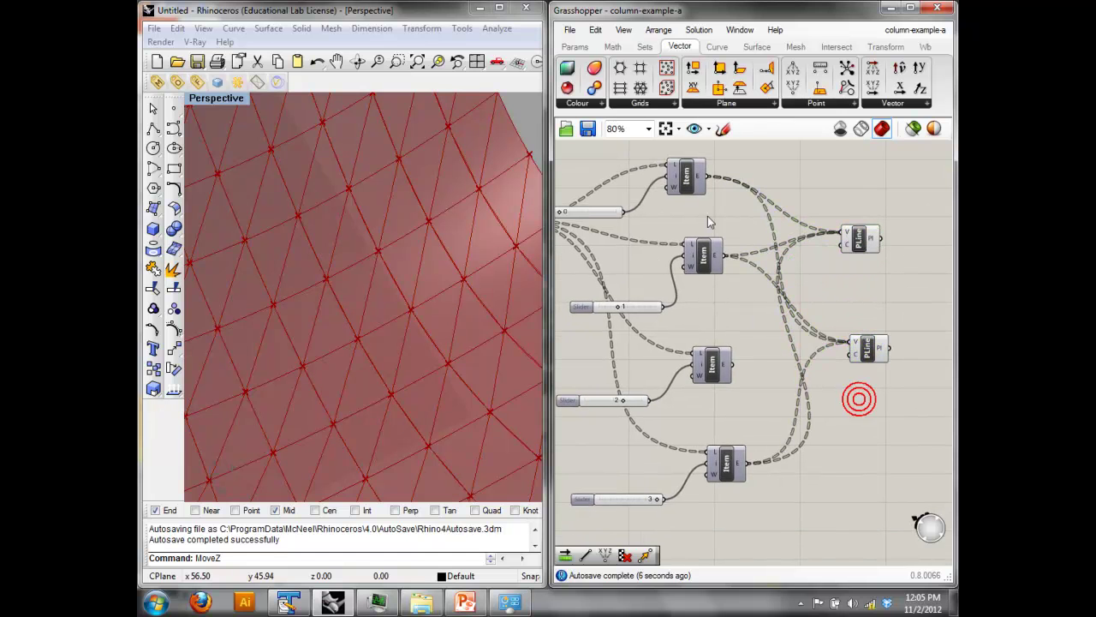
pyautogui.moveTo(797, 293); pyautogui.dragTo(851, 343)
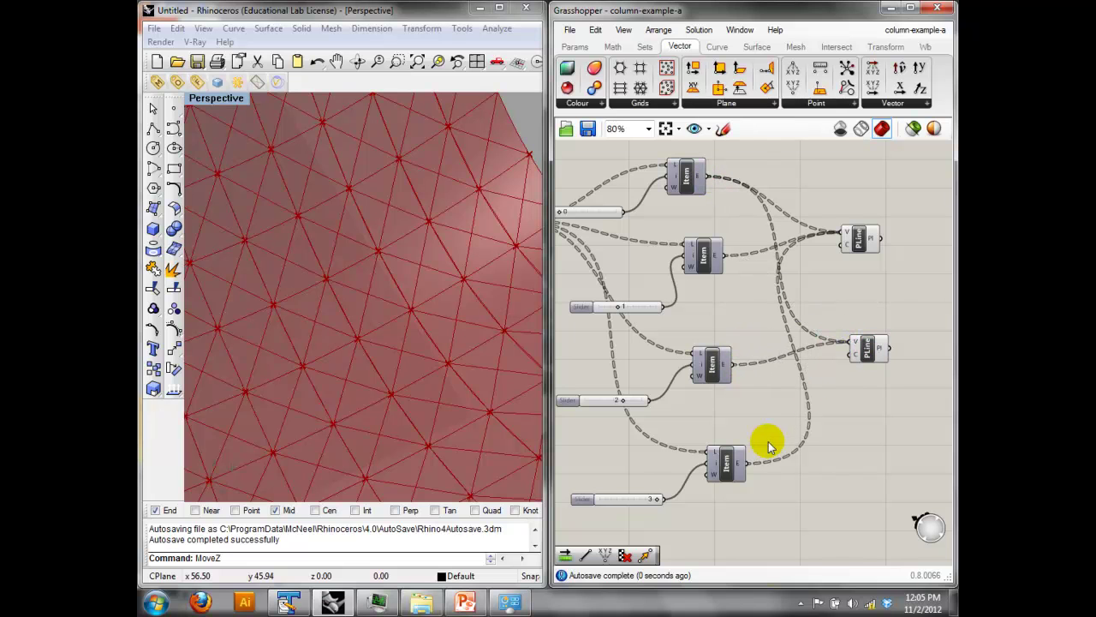
pyautogui.keyDown('shift'); pyautogui.moveTo(747, 462); pyautogui.dragTo(859, 347); pyautogui.keyUp('shift')
pyautogui.click(867, 347)
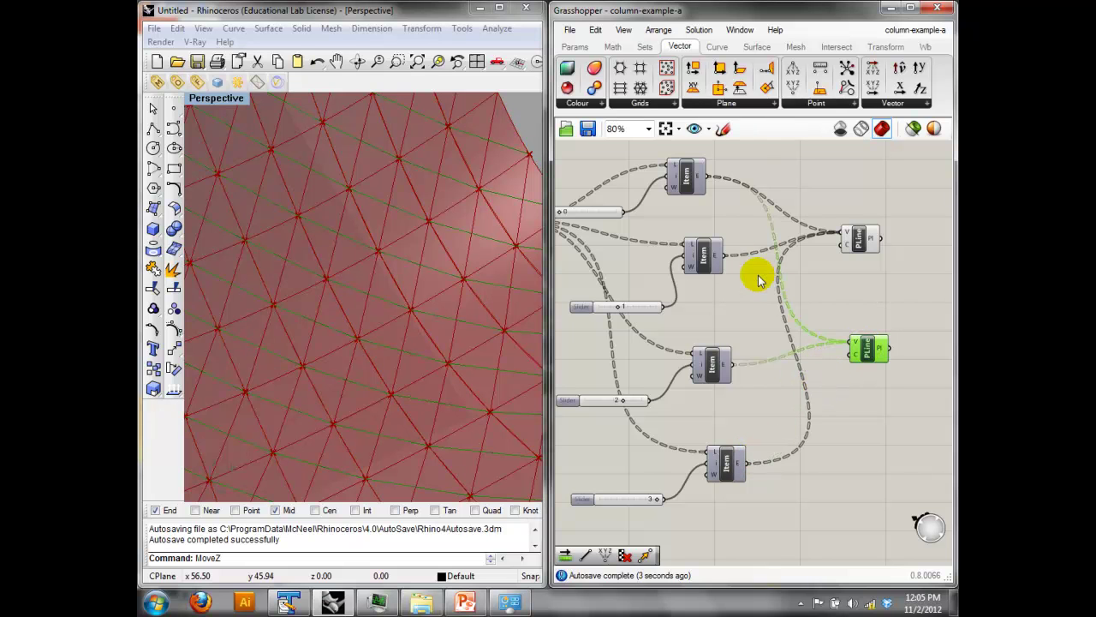
pyautogui.keyDown('shift'); pyautogui.moveTo(722, 255); pyautogui.dragTo(844, 344); pyautogui.keyUp('shift')
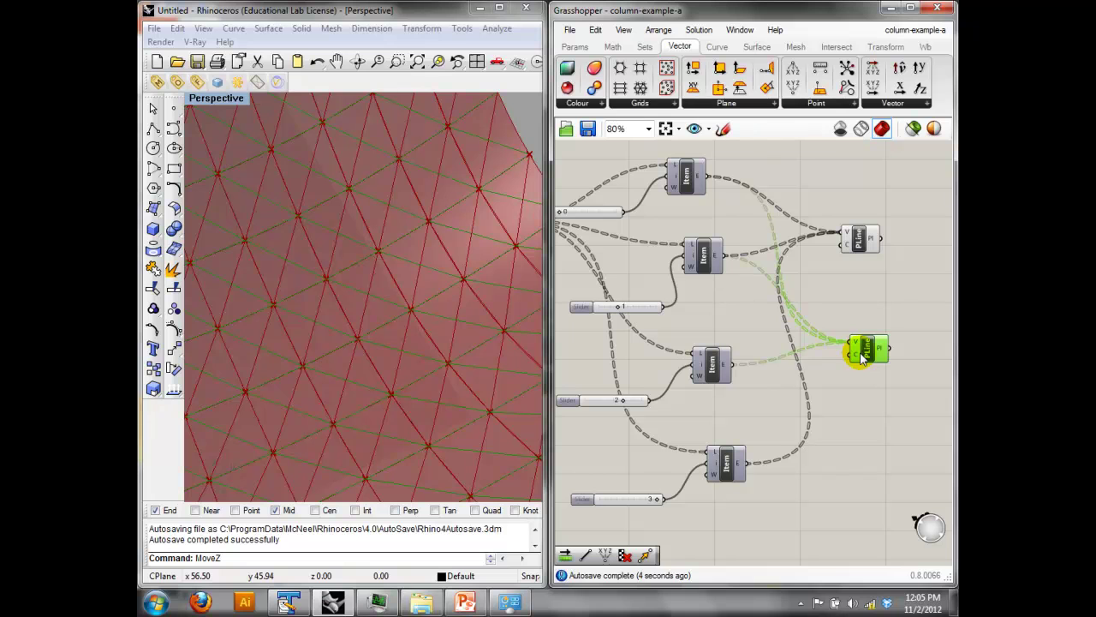
pyautogui.moveTo(862, 358); pyautogui.dragTo(867, 240)
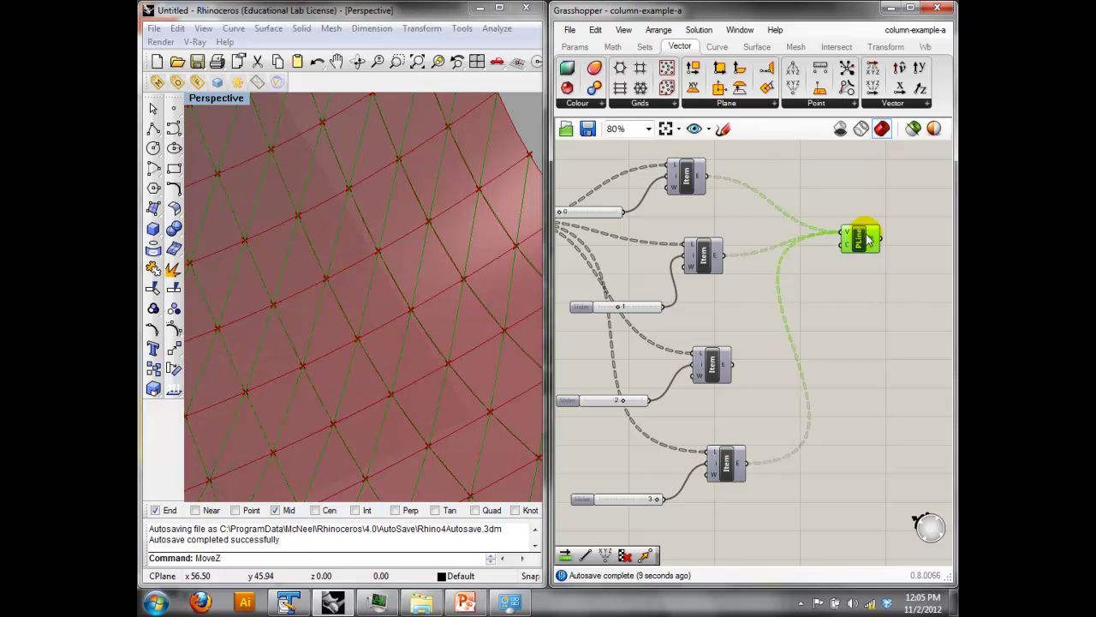
# Duplicate the PolyLine component below the first one and disconnect all wires from the copy's vertices input.
pyautogui.moveTo(867, 240); pyautogui.dragTo(868, 340)
pyautogui.rightClick(855, 327)
pyautogui.moveTo(866, 335)
pyautogui.click(782, 364)
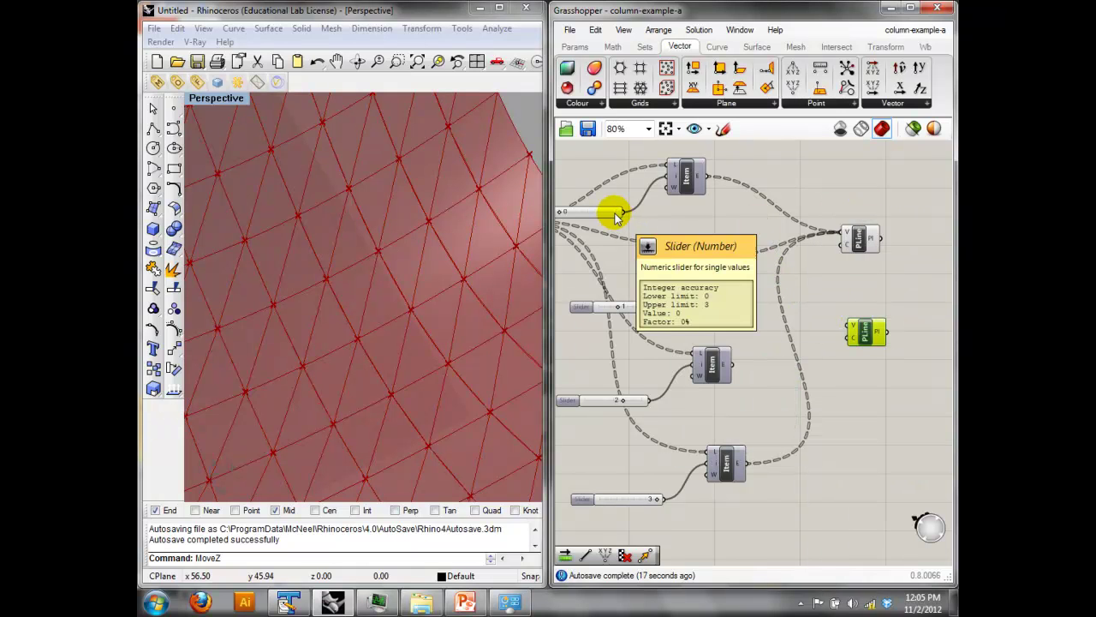
# Connect the index 0, 3 and 2 Item outputs, in that order, to the second PolyLine's vertices input.
pyautogui.moveTo(706, 176); pyautogui.dragTo(850, 328)
pyautogui.moveTo(751, 463); pyautogui.dragTo(825, 356)
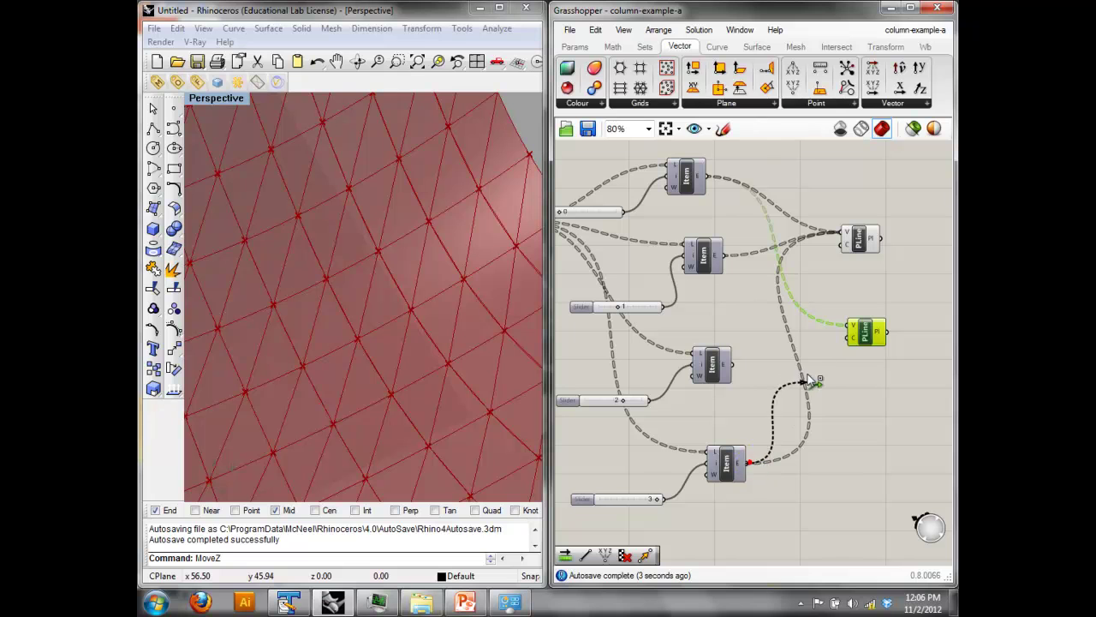
pyautogui.moveTo(850, 315); pyautogui.dragTo(848, 327)
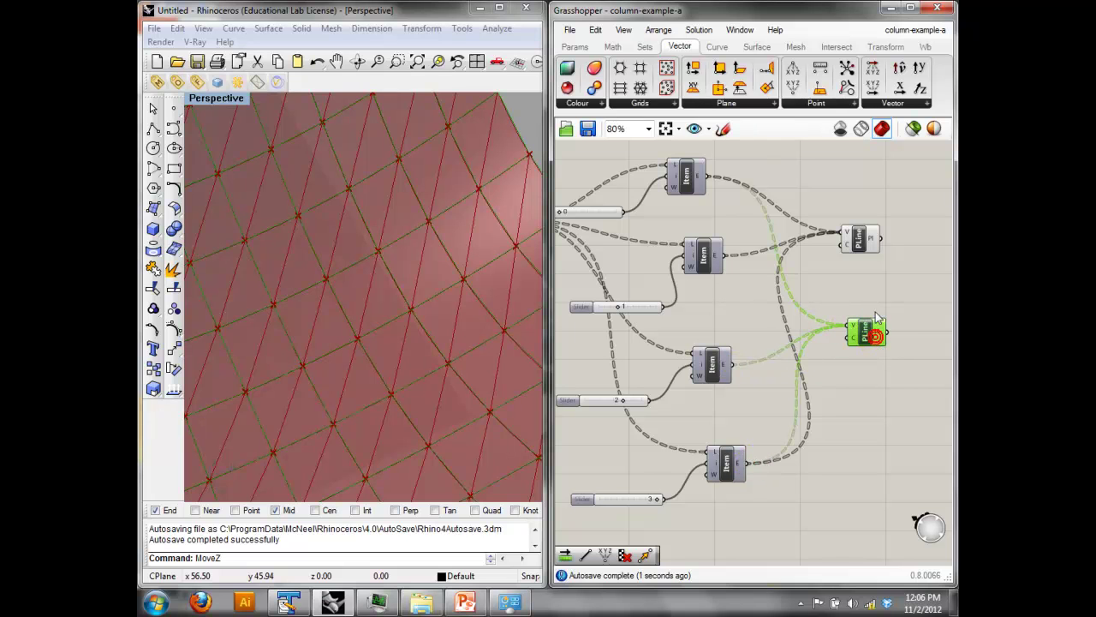
# Turn off the preview of the components feeding the two PolyLines.
pyautogui.click(860, 240)
pyautogui.click(863, 338)
pyautogui.moveTo(705, 299); pyautogui.dragTo(742, 301, button='right')
pyautogui.click(761, 297)
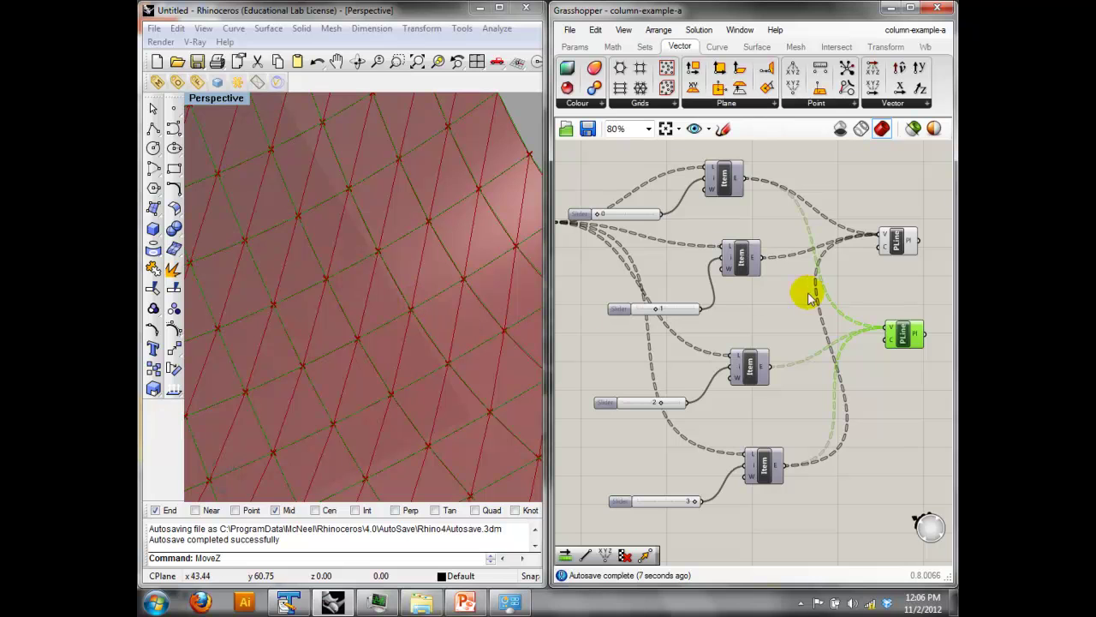
pyautogui.scroll(-2, 910, 287)
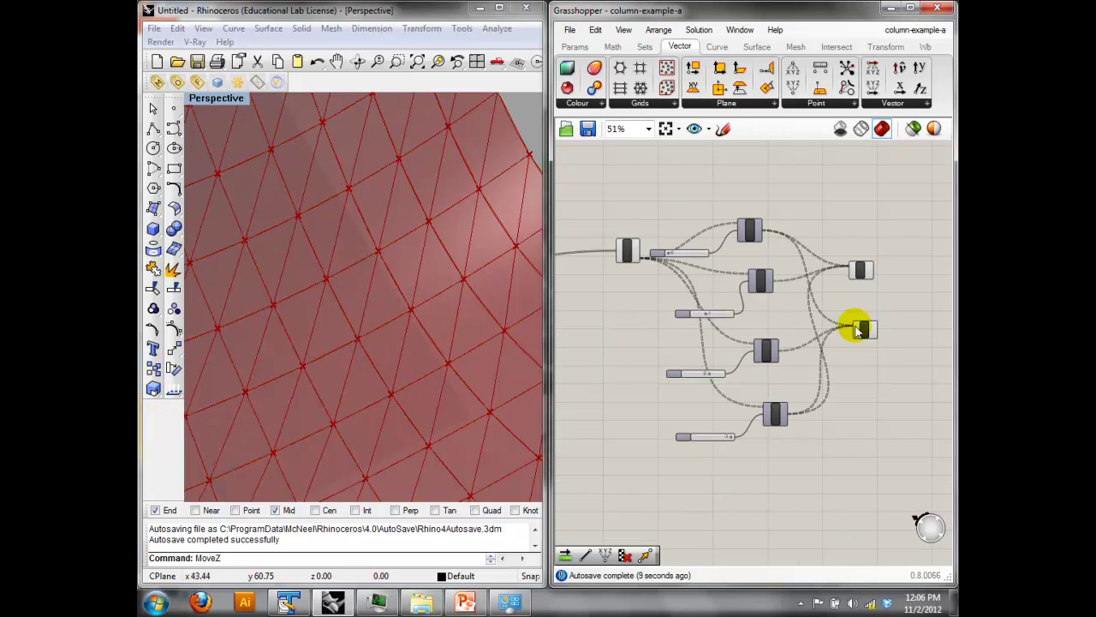
pyautogui.moveTo(688, 278); pyautogui.dragTo(665, 188)
pyautogui.rightClick(661, 183)
pyautogui.click(714, 212)
# Turn off the preview of the first PolyLine.
pyautogui.moveTo(936, 191); pyautogui.dragTo(861, 205, button='right')
pyautogui.click(827, 287)
pyautogui.rightClick(872, 239)
pyautogui.click(838, 267)
# Disconnect all wires from the second PolyLine's vertices input.
pyautogui.click(822, 345)
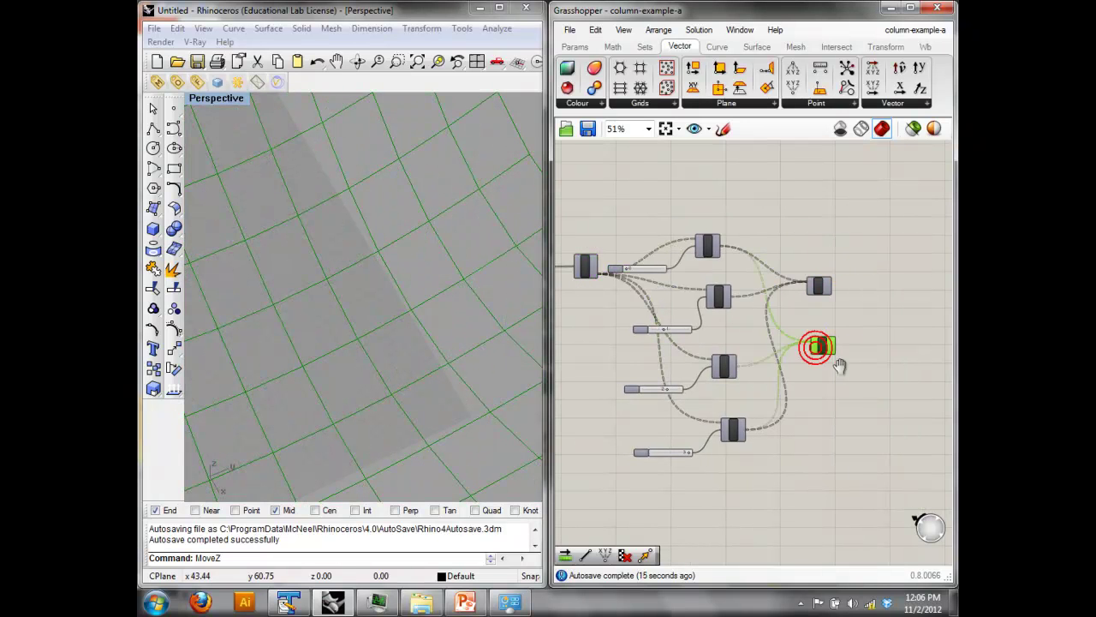
pyautogui.scroll(4, 840, 367)
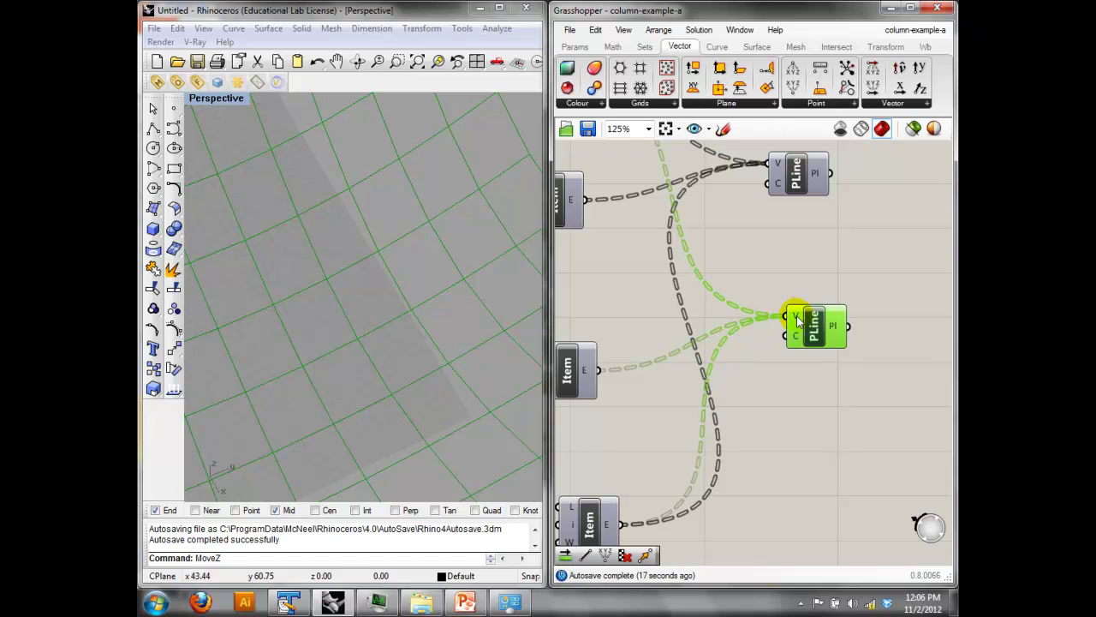
pyautogui.rightClick(788, 310)
pyautogui.moveTo(824, 338)
pyautogui.click(765, 360)
# Connect the index 0 and 1 Item outputs to the second PolyLine's vertices input.
pyautogui.scroll(-3, 762, 360)
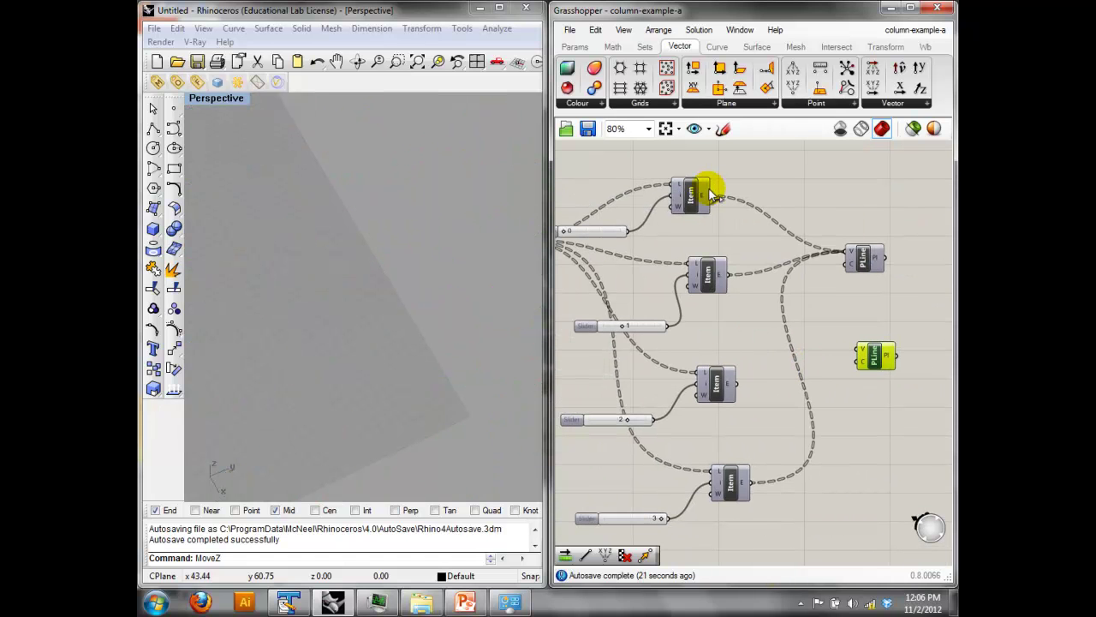
pyautogui.moveTo(827, 306); pyautogui.dragTo(857, 349)
pyautogui.moveTo(728, 275); pyautogui.dragTo(860, 360)
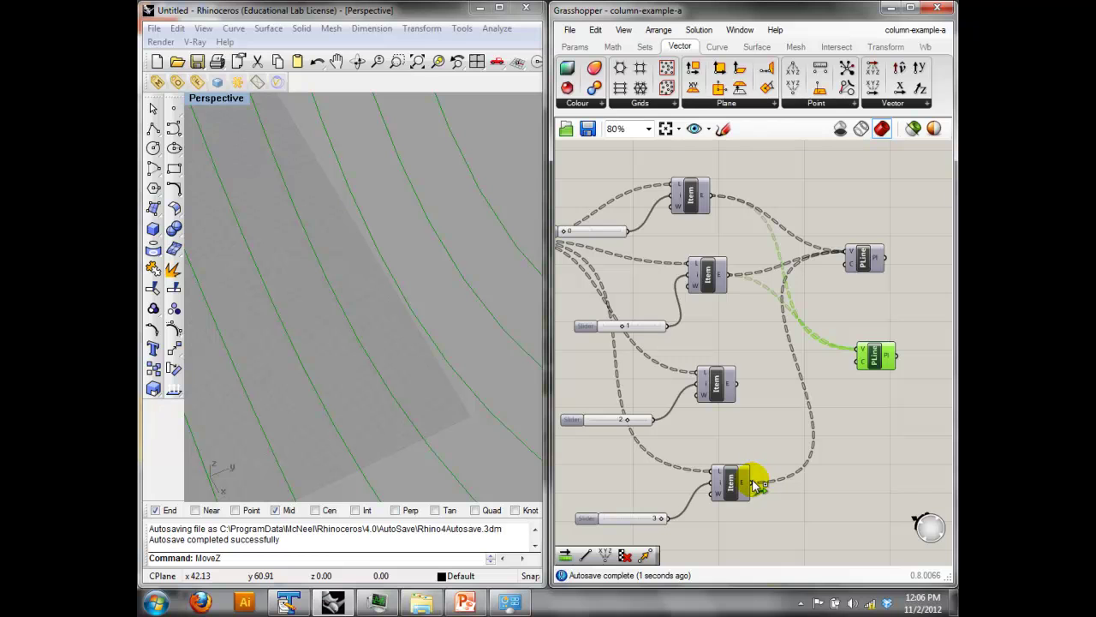
pyautogui.moveTo(740, 385); pyautogui.dragTo(869, 360)
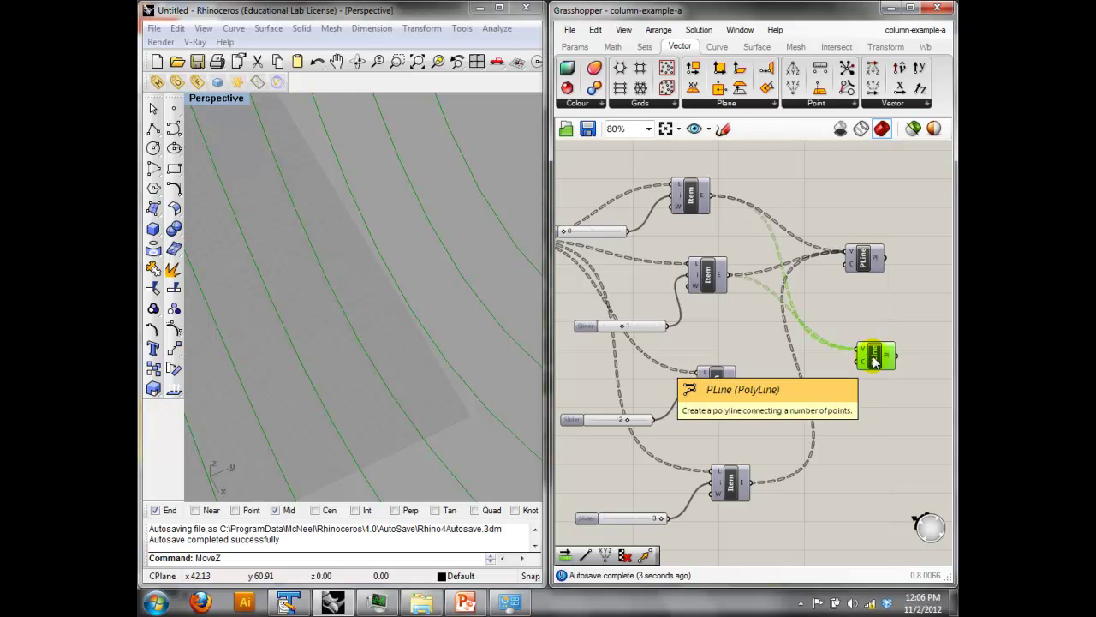
# Delete the second PolyLine and turn the remaining PolyLine's preview back on.
pyautogui.press('Delete')
pyautogui.rightClick(857, 251)
pyautogui.click(858, 213)
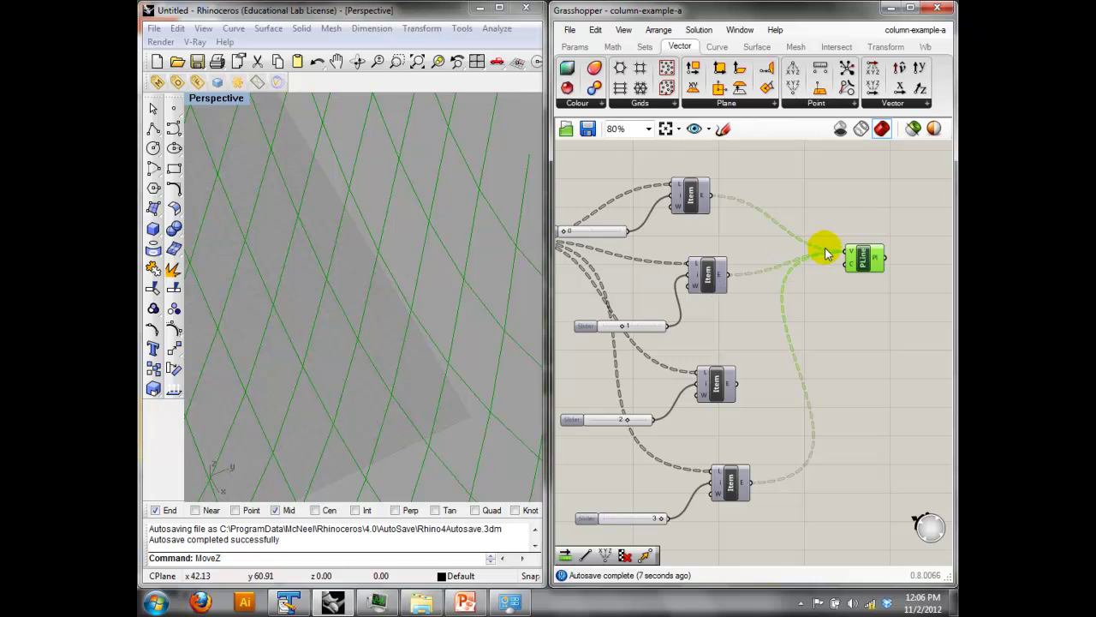
# Set the PolyLine's closed (C) input to True so that each triangle is closed.
pyautogui.moveTo(867, 310); pyautogui.dragTo(846, 296, button='right')
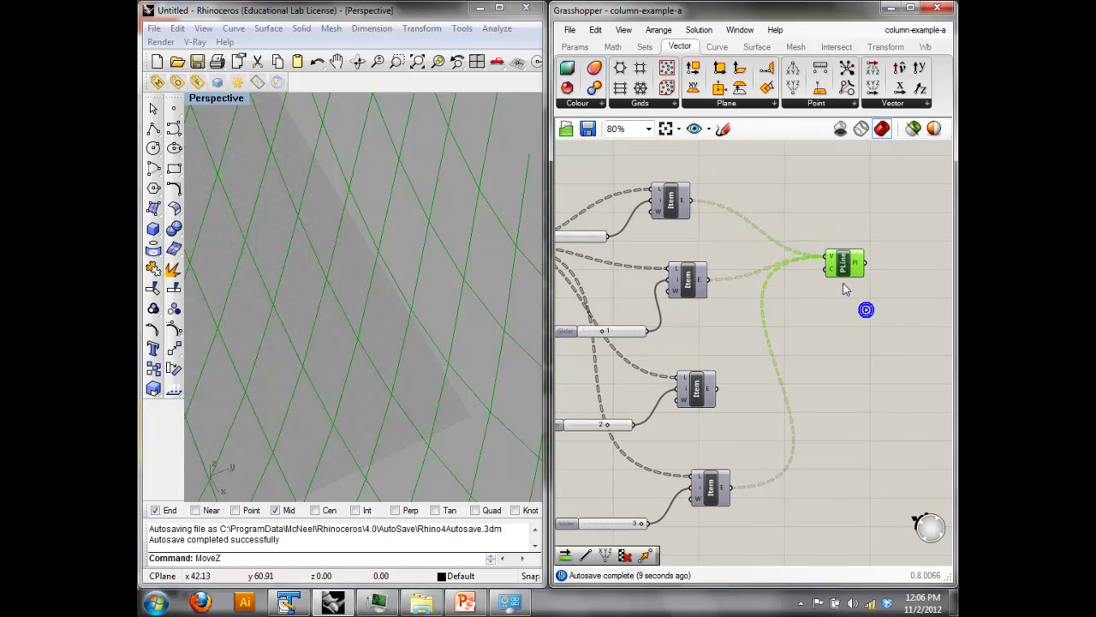
pyautogui.rightClick(834, 271)
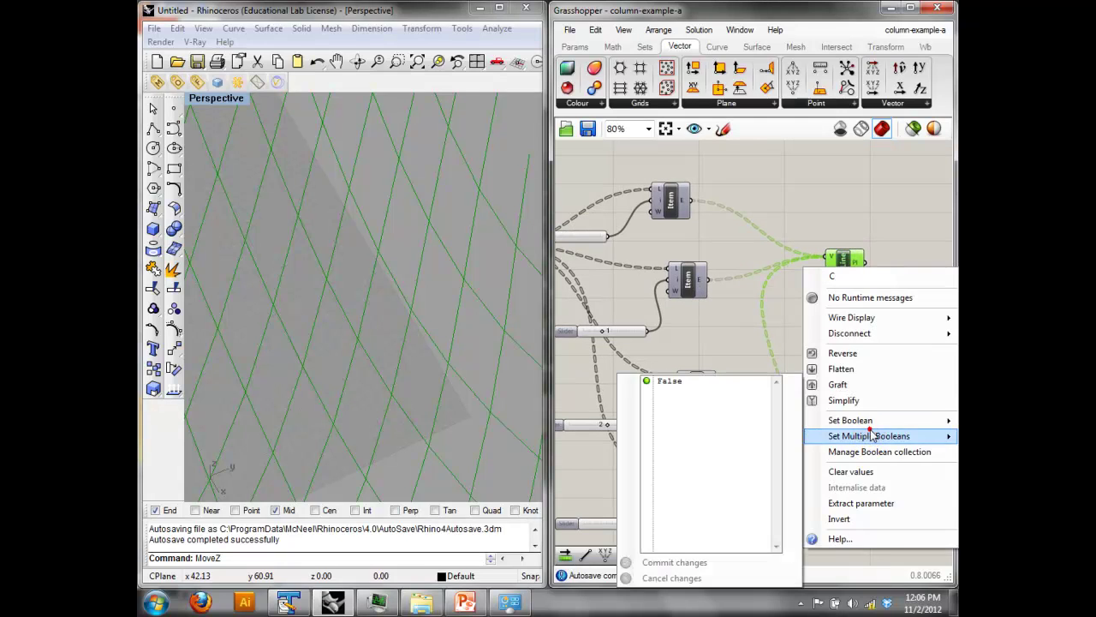
pyautogui.moveTo(868, 422)
pyautogui.click(766, 437)
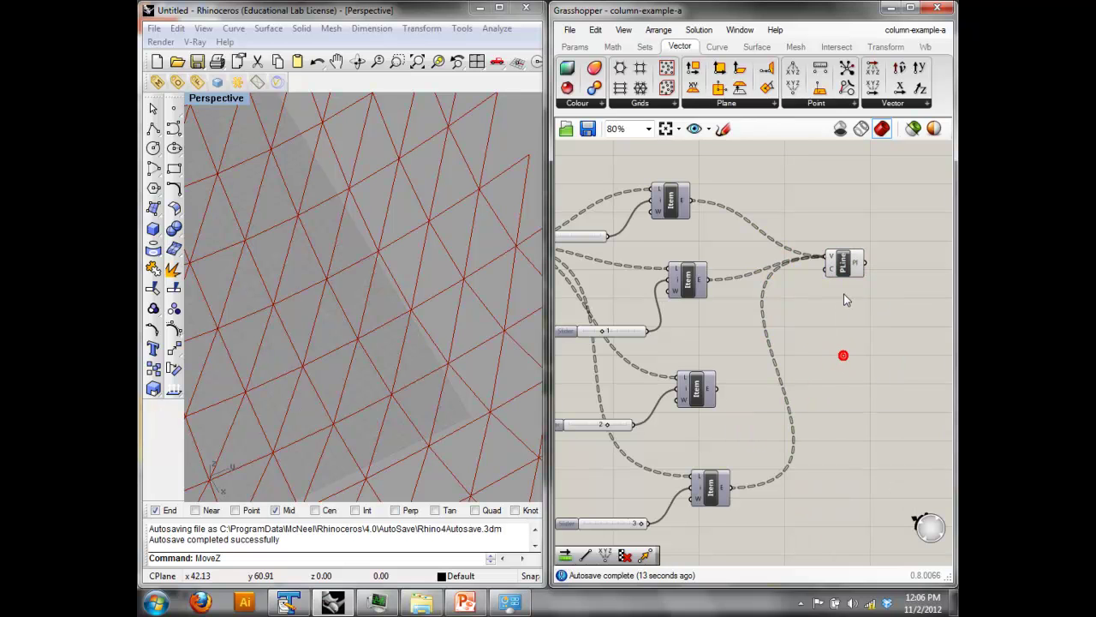
# Add a Scale component after the PolyLine and feed the polyline output into its geometry input.
pyautogui.moveTo(854, 306); pyautogui.dragTo(802, 313, button='right')
pyautogui.doubleClick(832, 315)
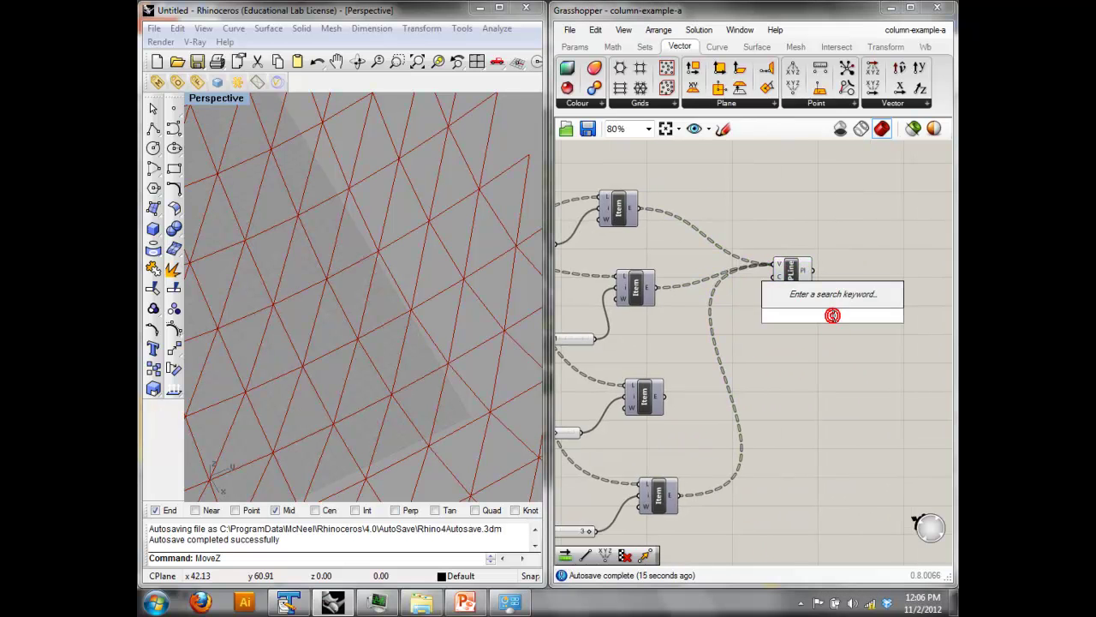
pyautogui.write('scal')
pyautogui.press('Return')
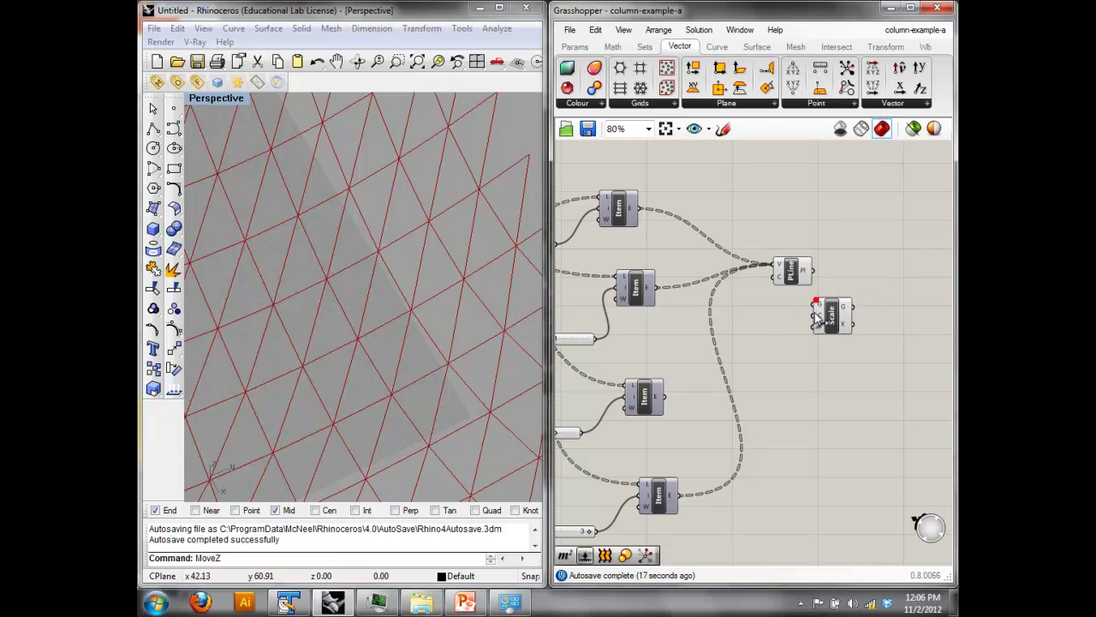
pyautogui.moveTo(868, 283); pyautogui.dragTo(867, 284)
pyautogui.moveTo(832, 316); pyautogui.dragTo(853, 271)
# Add a Polygon Center component below and connect the PolyLine output to its polyline input.
pyautogui.doubleClick(812, 336)
pyautogui.write('pol')
pyautogui.click(783, 266)
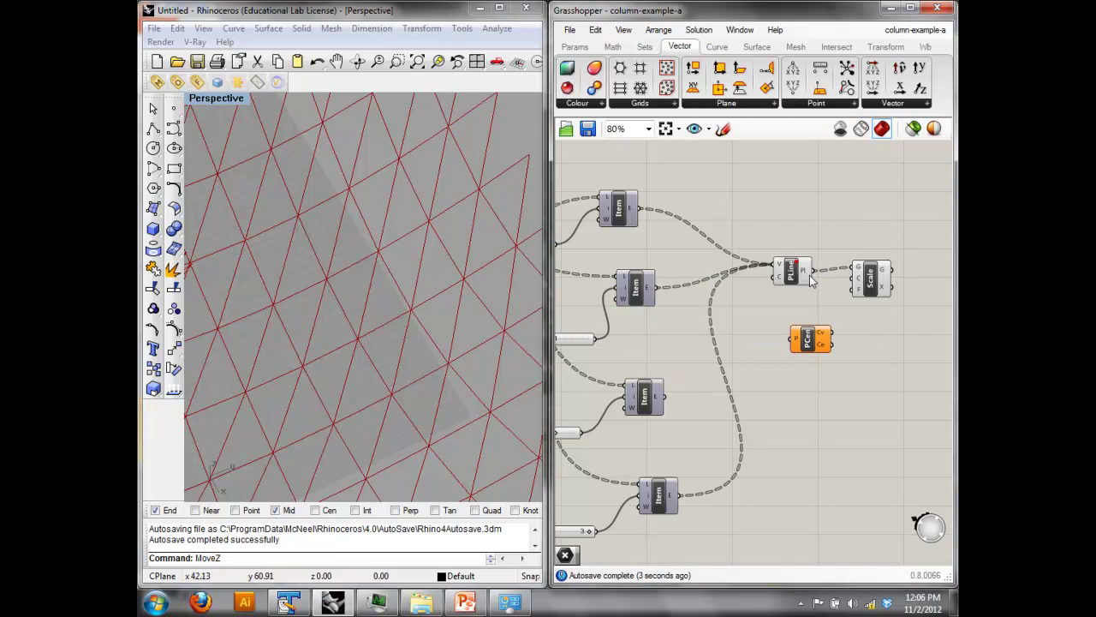
pyautogui.moveTo(811, 271); pyautogui.dragTo(841, 368)
# Connect the Polygon Center's Cv output to the Scale component's center input.
pyautogui.scroll(3, 856, 382)
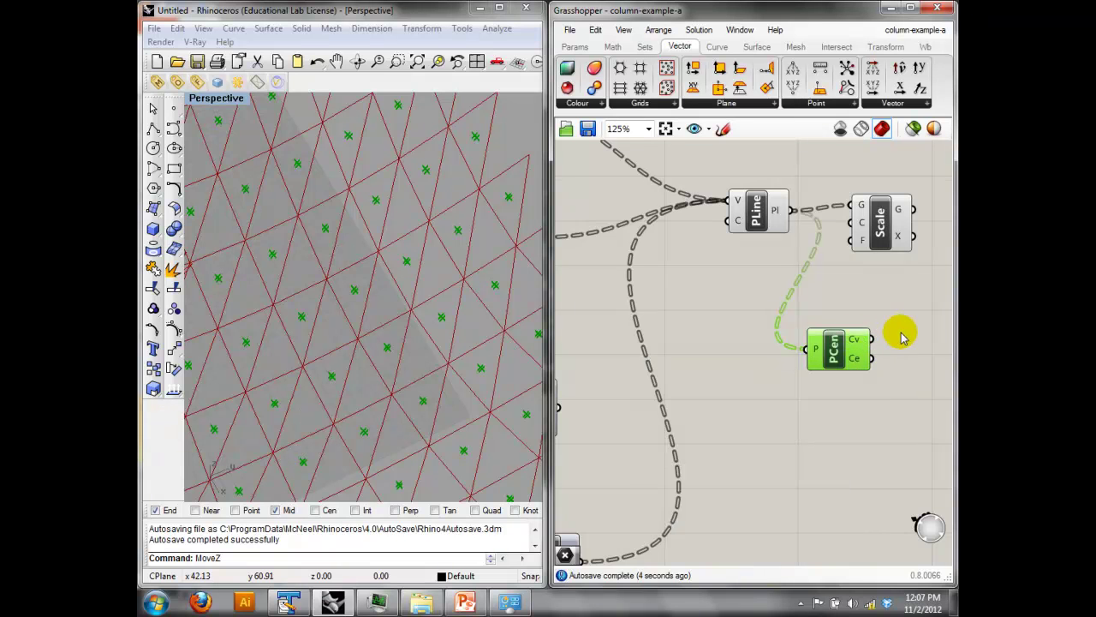
pyautogui.moveTo(900, 332); pyautogui.dragTo(837, 368, button='right')
pyautogui.moveTo(815, 264)
pyautogui.mouseDown()
pyautogui.moveTo(841, 280)
pyautogui.moveTo(818, 279)
pyautogui.mouseUp()
pyautogui.moveTo(404, 307); pyautogui.dragTo(469, 317, button='right')
pyautogui.click(592, 325)
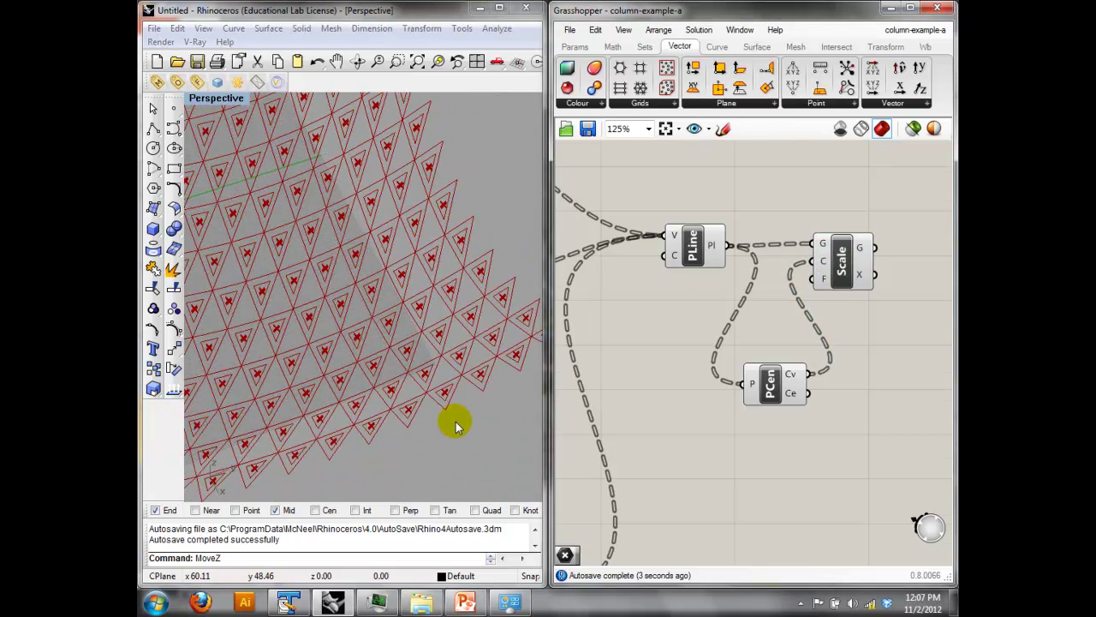
# Hide the Polygon Center's preview while keeping the PolyLine's preview on.
pyautogui.scroll(-2, 455, 422)
pyautogui.moveTo(595, 375); pyautogui.dragTo(617, 376, button='right')
pyautogui.moveTo(637, 296); pyautogui.dragTo(694, 418)
pyautogui.rightClick(655, 227)
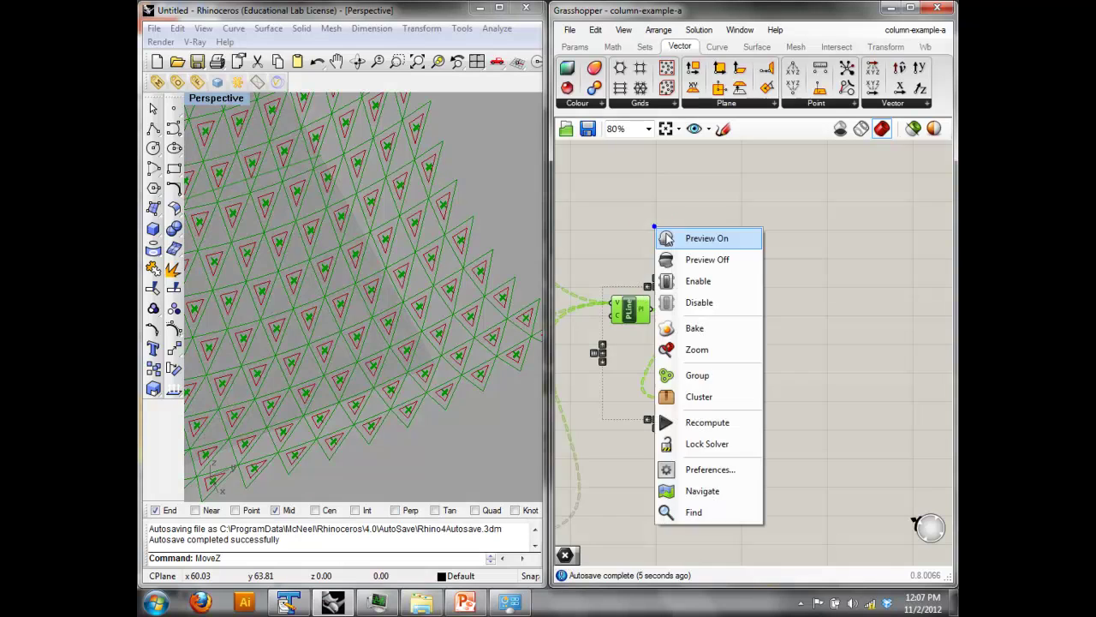
pyautogui.click(695, 259)
pyautogui.click(626, 314)
pyautogui.rightClick(632, 243)
pyautogui.click(656, 259)
pyautogui.moveTo(497, 190); pyautogui.dragTo(488, 214, button='right')
pyautogui.click(632, 205)
# Switch the Rhino viewport to Top view and place a point near the middle of the triangle grid.
pyautogui.moveTo(683, 219); pyautogui.dragTo(738, 209, button='right')
pyautogui.scroll(2, 801, 258)
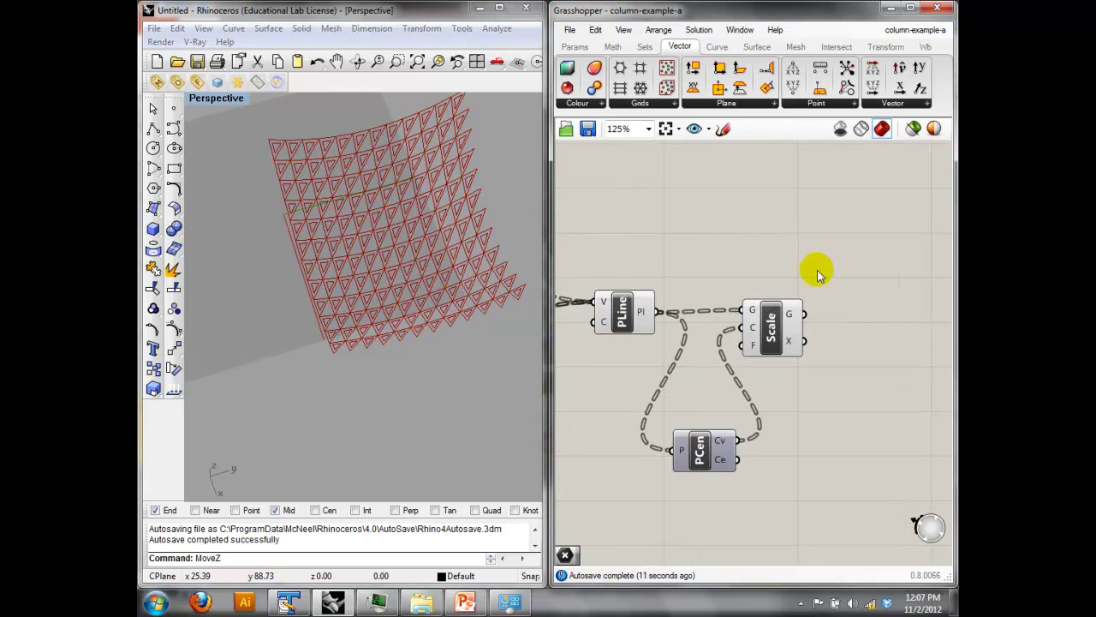
pyautogui.moveTo(837, 279); pyautogui.dragTo(803, 270, button='right')
pyautogui.rightClick(502, 220)
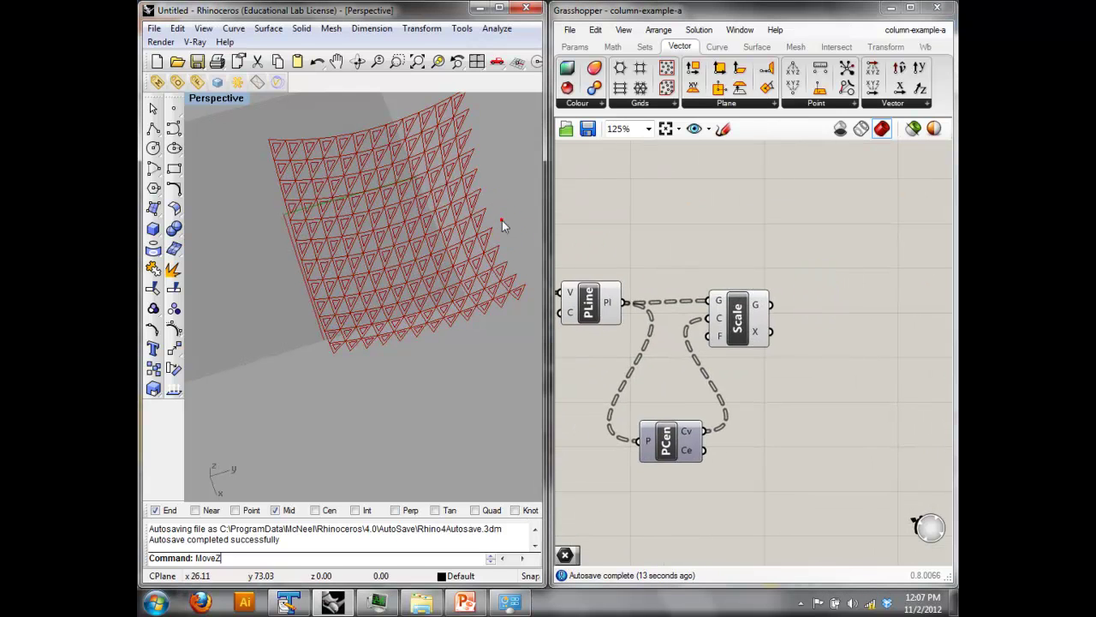
pyautogui.write('Top')
pyautogui.press('Return')
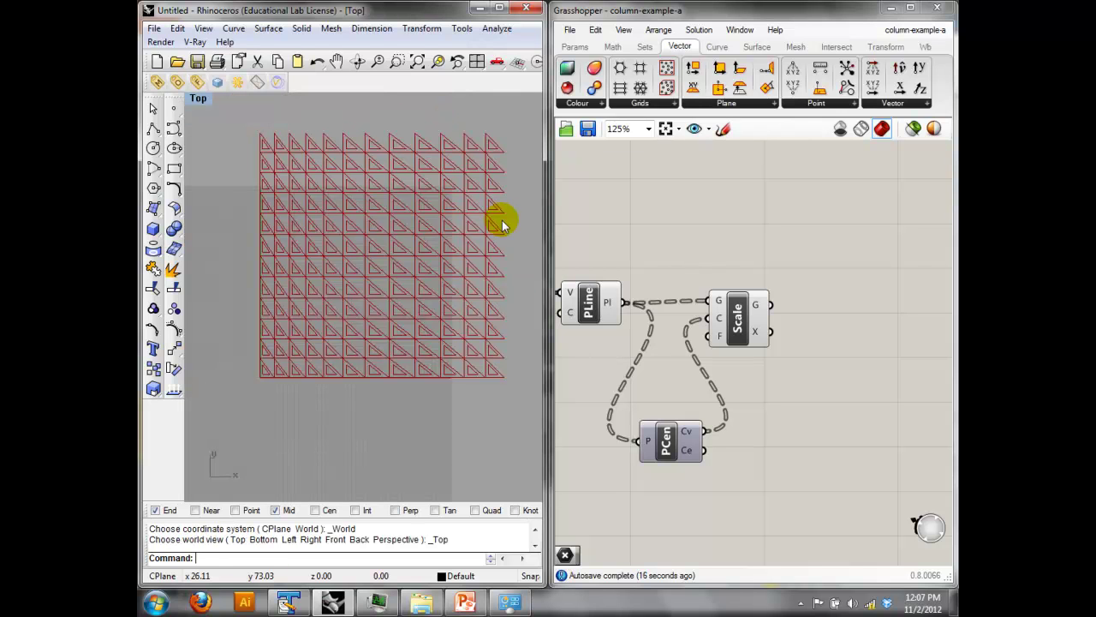
pyautogui.click(168, 113)
pyautogui.click(364, 259)
# Add a Closest Point component after the Scale component in the definition.
pyautogui.click(841, 327)
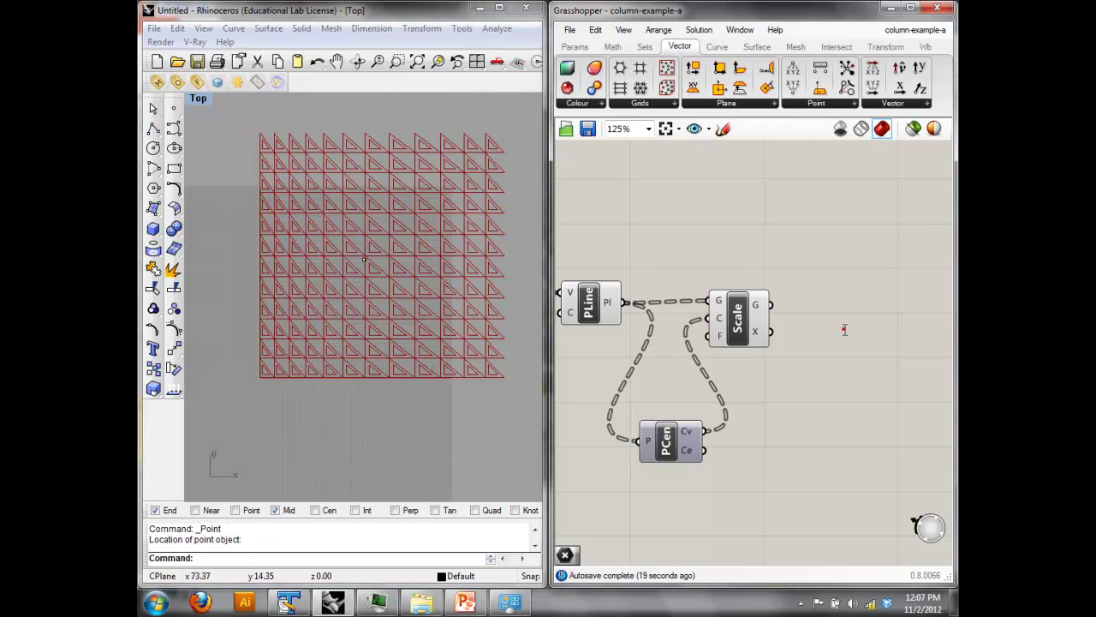
pyautogui.doubleClick(843, 329)
pyautogui.write('co')
pyautogui.press('BackSpace')
pyautogui.write('lo')
pyautogui.click(893, 279)
pyautogui.moveTo(836, 338); pyautogui.dragTo(887, 370)
# Add a Point parameter below the Scale component and reference the Rhino point placed on the grid.
pyautogui.doubleClick(798, 313)
pyautogui.write('point')
pyautogui.press('Return')
pyautogui.moveTo(802, 311); pyautogui.dragTo(802, 422)
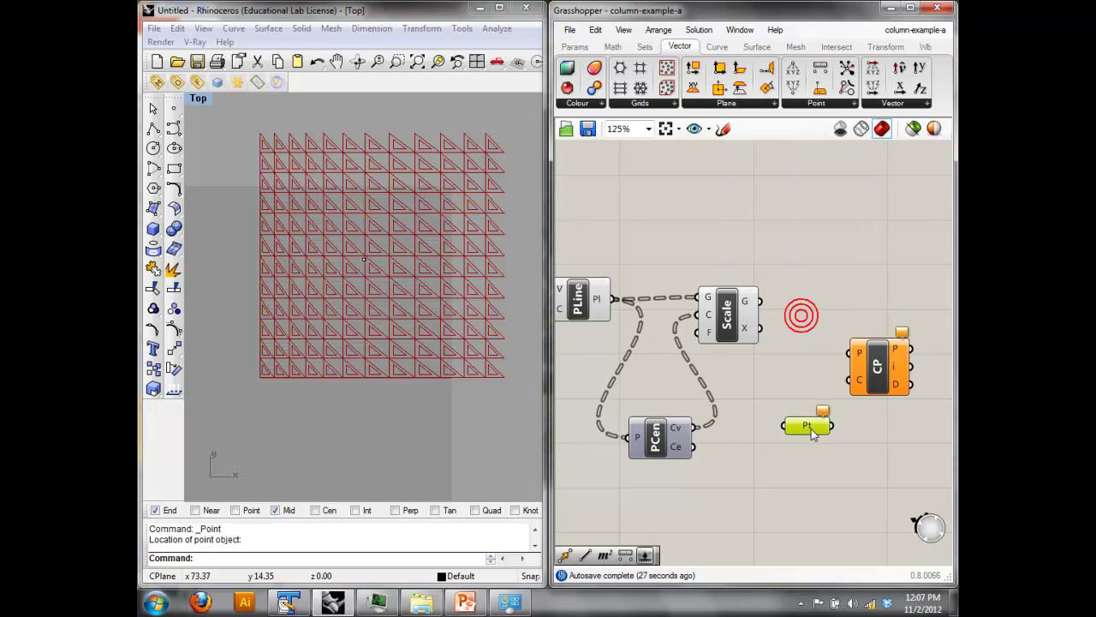
pyautogui.click(365, 260)
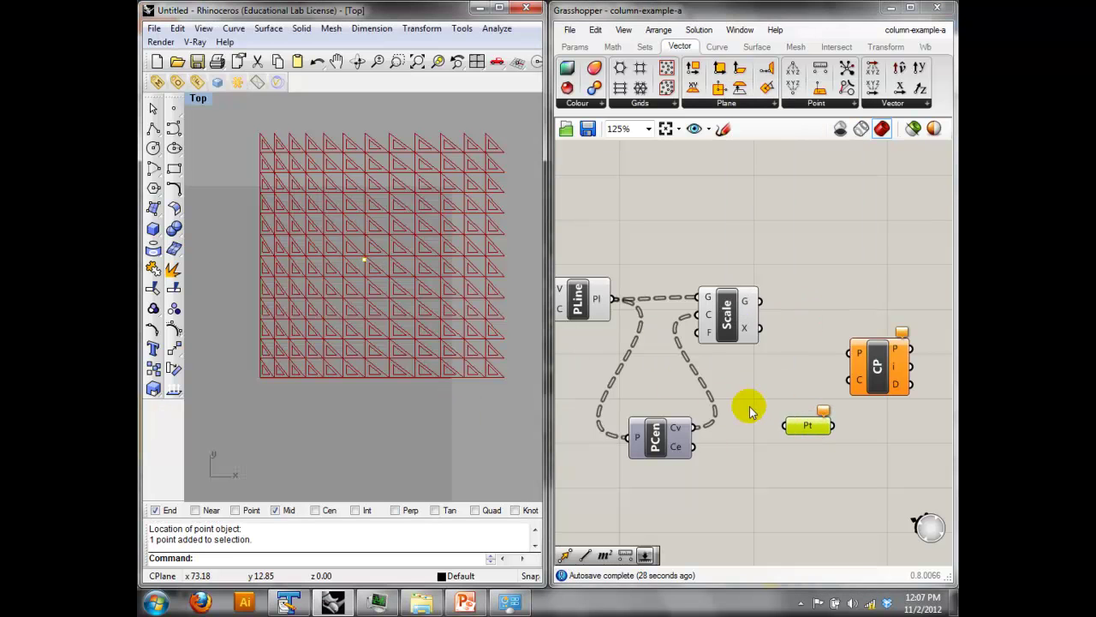
pyautogui.rightClick(807, 426)
pyautogui.click(809, 438)
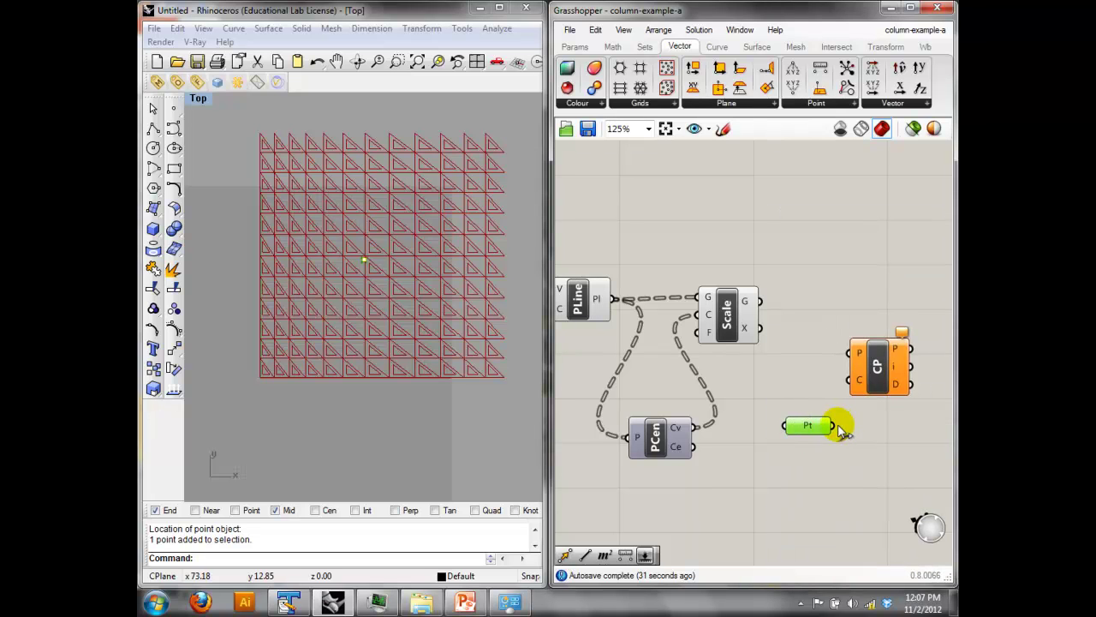
# Connect the Point parameter to Closest Point's P input and the Scale geometry output to its C input.
pyautogui.moveTo(839, 368); pyautogui.dragTo(846, 355)
pyautogui.moveTo(760, 301); pyautogui.dragTo(849, 380)
pyautogui.moveTo(901, 410); pyautogui.dragTo(867, 407, button='right')
pyautogui.click(839, 381)
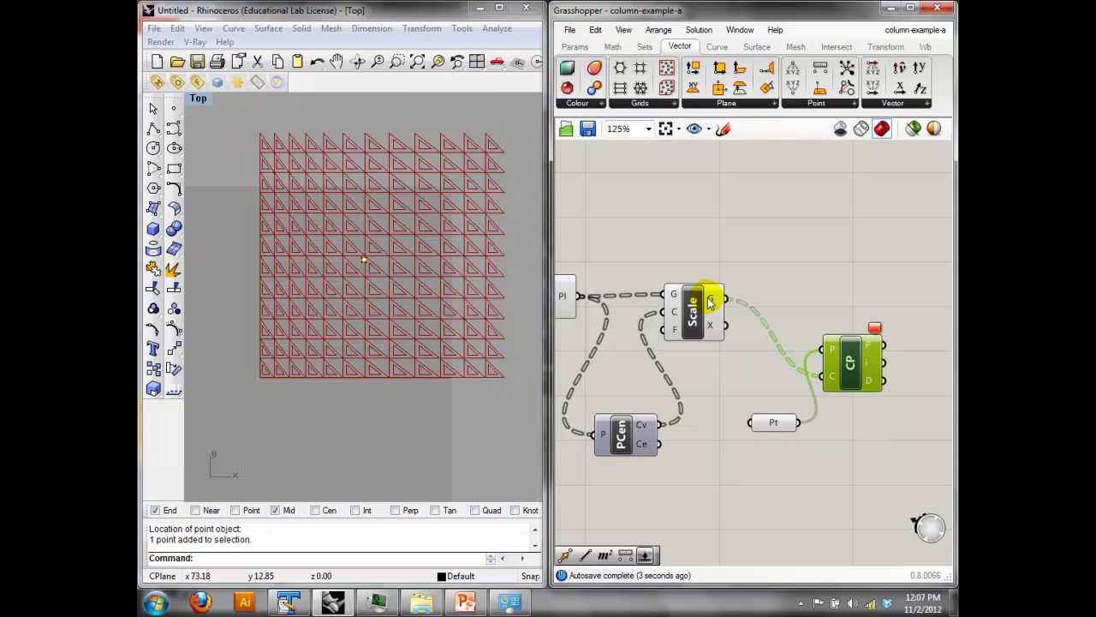
# Flatten the Scale component's geometry output.
pyautogui.rightClick(710, 300)
pyautogui.click(752, 426)
pyautogui.click(825, 311)
# Connect the Point parameter to Closest Point's C input and the Scale geometry output to its P input.
pyautogui.click(848, 363)
pyautogui.moveTo(798, 422); pyautogui.dragTo(820, 375)
pyautogui.moveTo(741, 298); pyautogui.dragTo(825, 354)
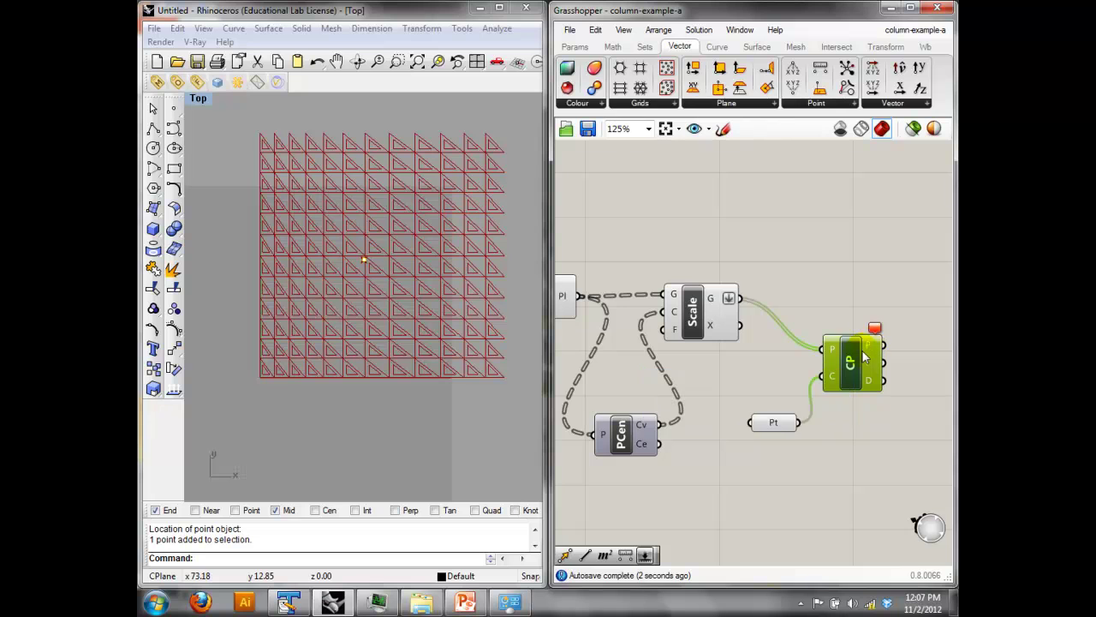
# Swap the Closest Point wires back, with the Scale geometry into C and the Point parameter into P.
pyautogui.moveTo(881, 334)
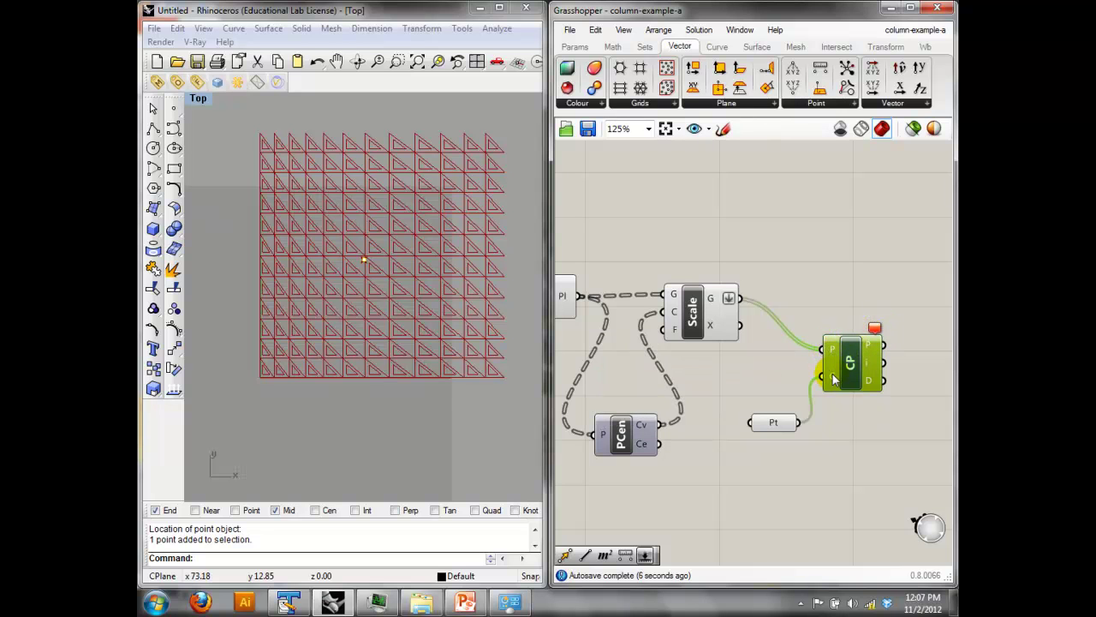
pyautogui.moveTo(833, 374)
pyautogui.moveTo(743, 300); pyautogui.dragTo(822, 376)
pyautogui.click(782, 426)
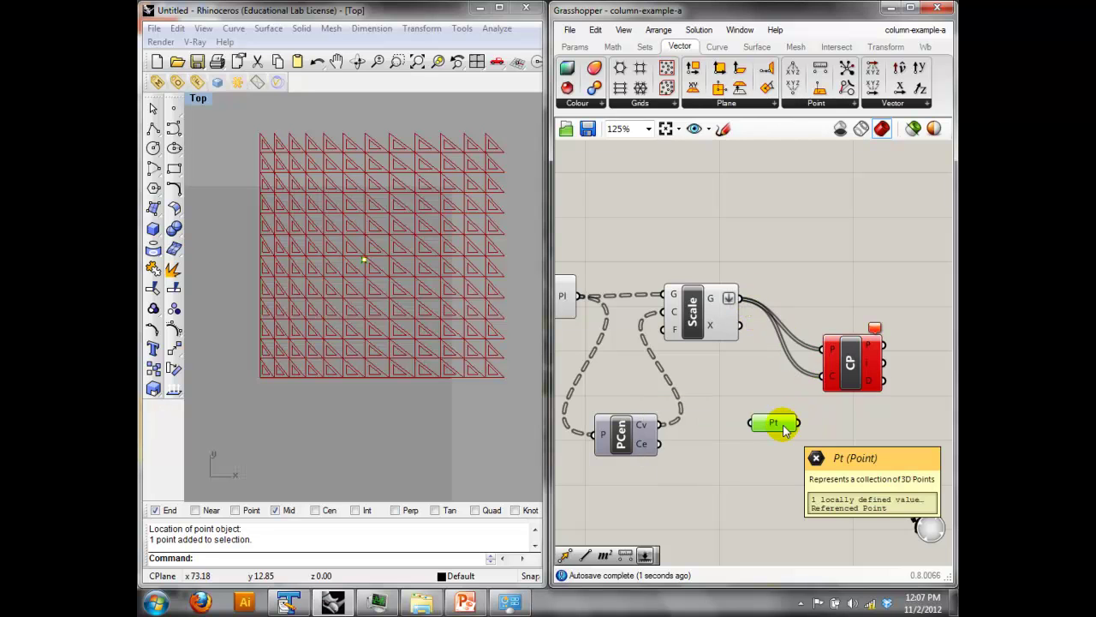
pyautogui.moveTo(798, 422); pyautogui.dragTo(867, 370)
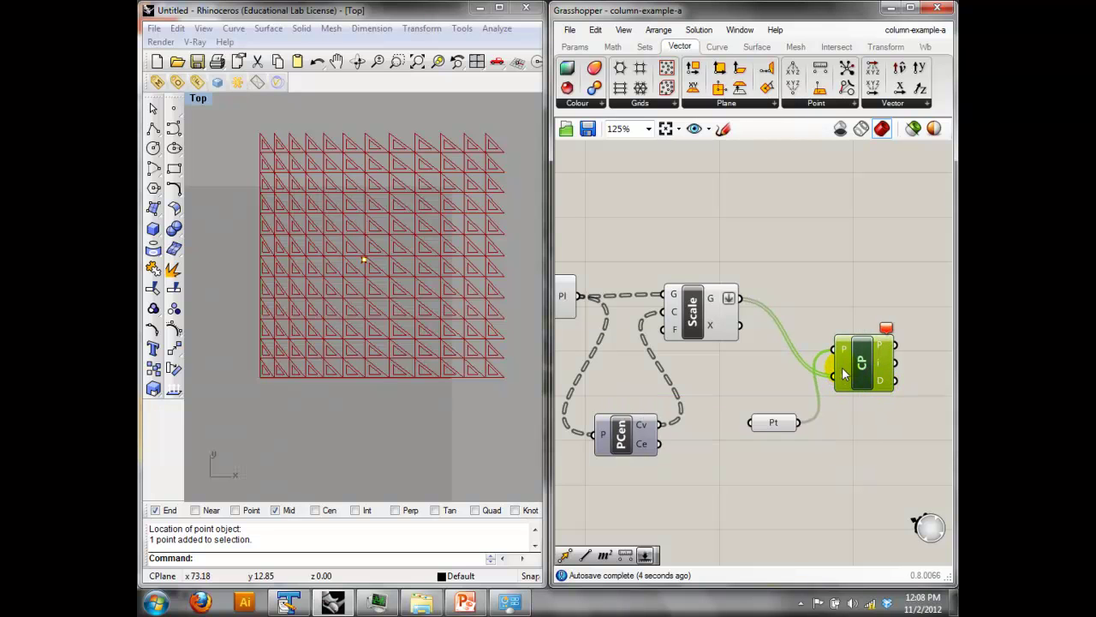
# Replace the Scale wire into Closest Point's C input with one from the Polygon Center's Cv output.
pyautogui.click(706, 313)
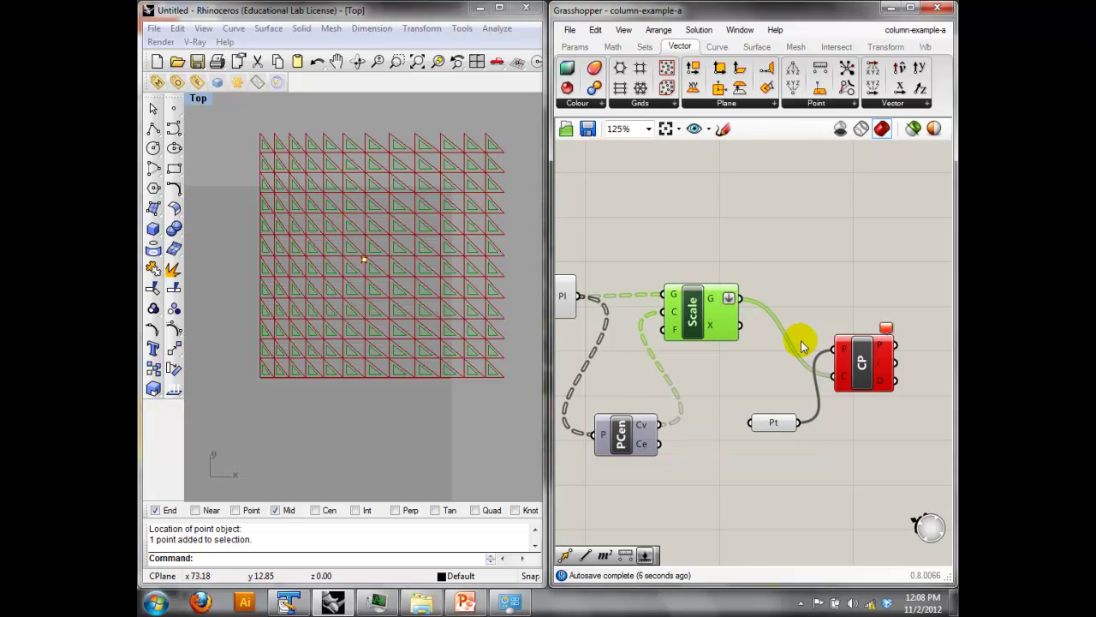
pyautogui.moveTo(784, 276); pyautogui.dragTo(832, 284, button='right')
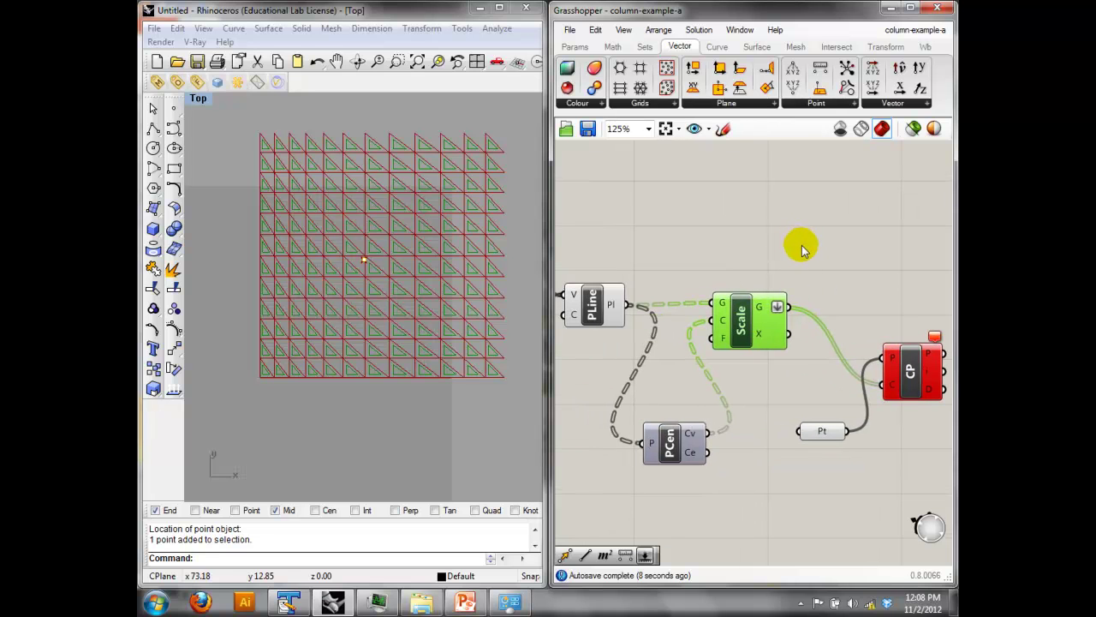
pyautogui.moveTo(709, 432); pyautogui.dragTo(879, 388)
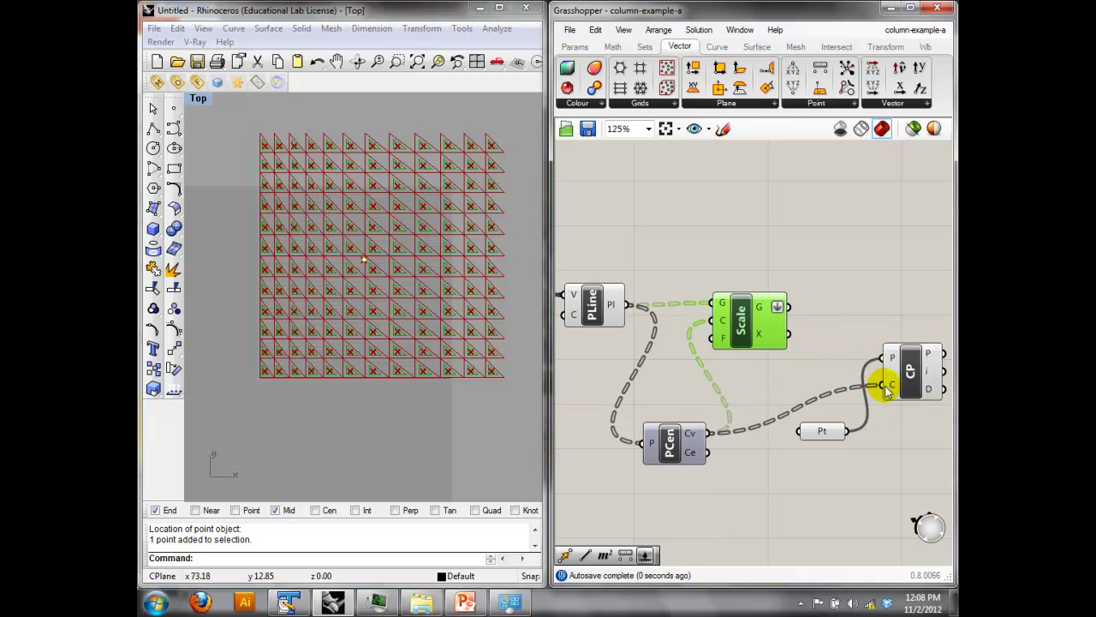
# Flatten the Closest Point component's C input and check its distance output.
pyautogui.rightClick(895, 388)
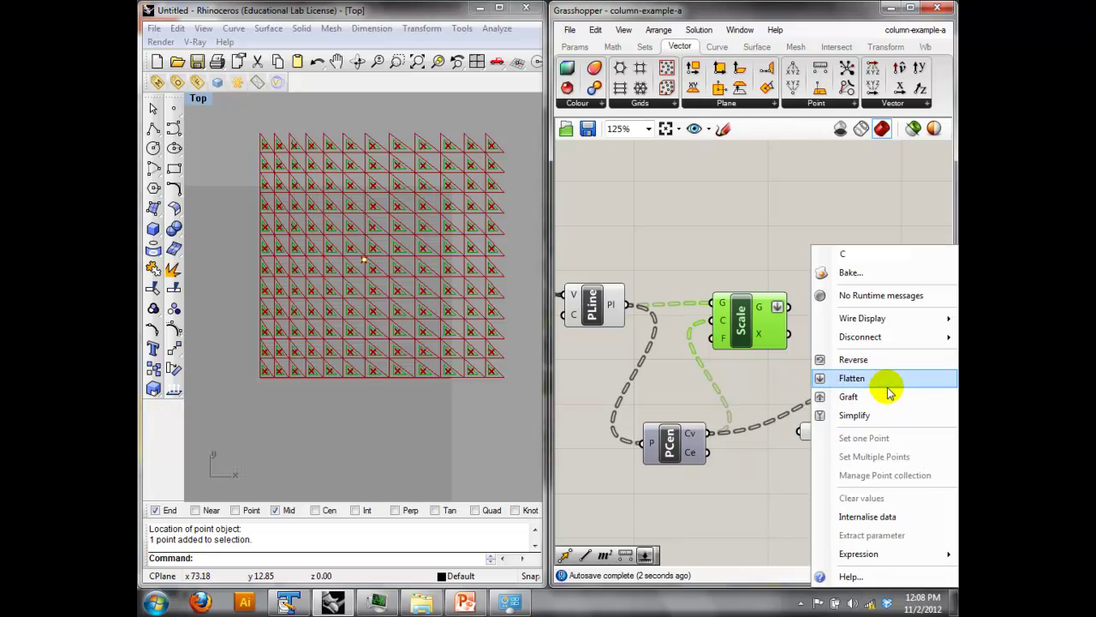
pyautogui.click(683, 449)
pyautogui.rightClick(893, 384)
pyautogui.click(877, 382)
pyautogui.moveTo(878, 399); pyautogui.dragTo(741, 410, button='right')
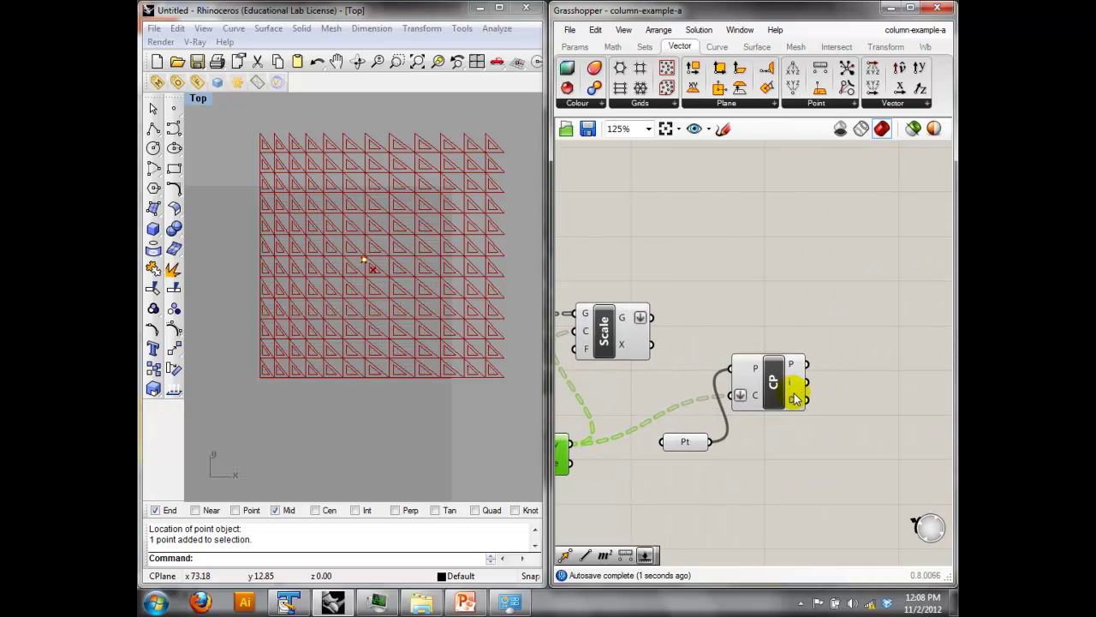
pyautogui.moveTo(795, 402)
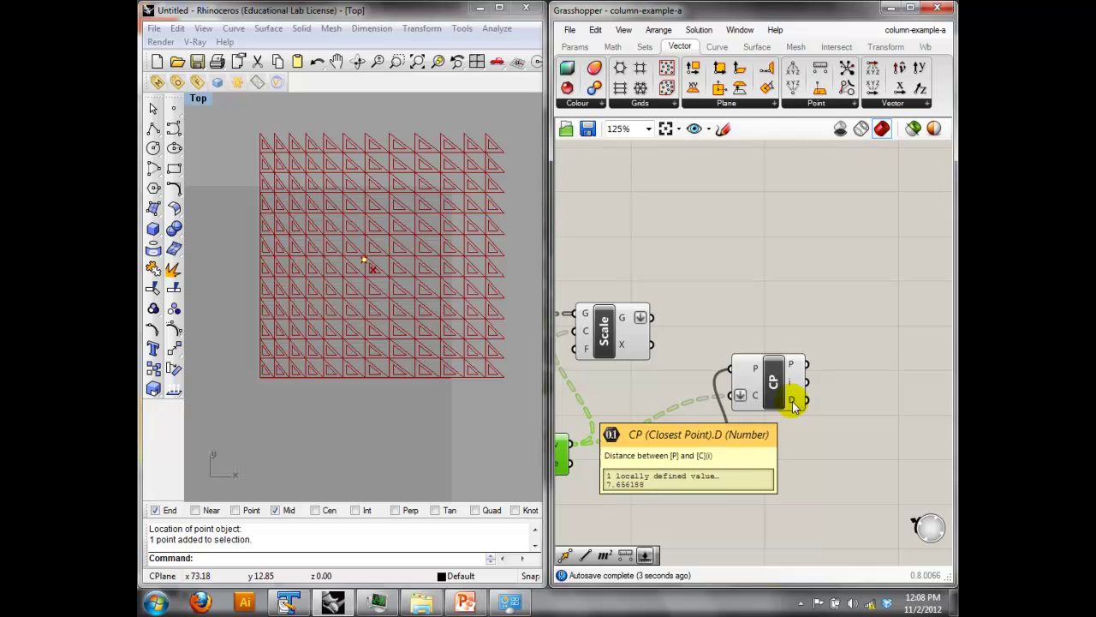
# Wire the Polygon Center's Cv output into Closest Point's flattened P input and the Point parameter into C, and check the distances.
pyautogui.moveTo(711, 440); pyautogui.dragTo(731, 367)
pyautogui.moveTo(712, 379); pyautogui.dragTo(765, 381, button='right')
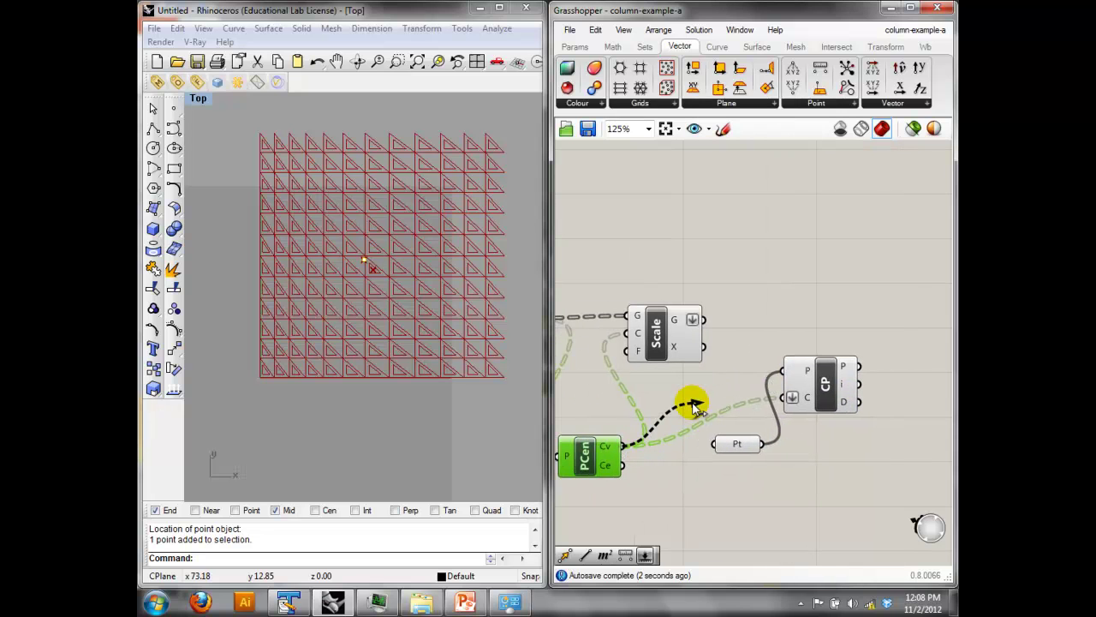
pyautogui.moveTo(696, 404); pyautogui.dragTo(809, 375)
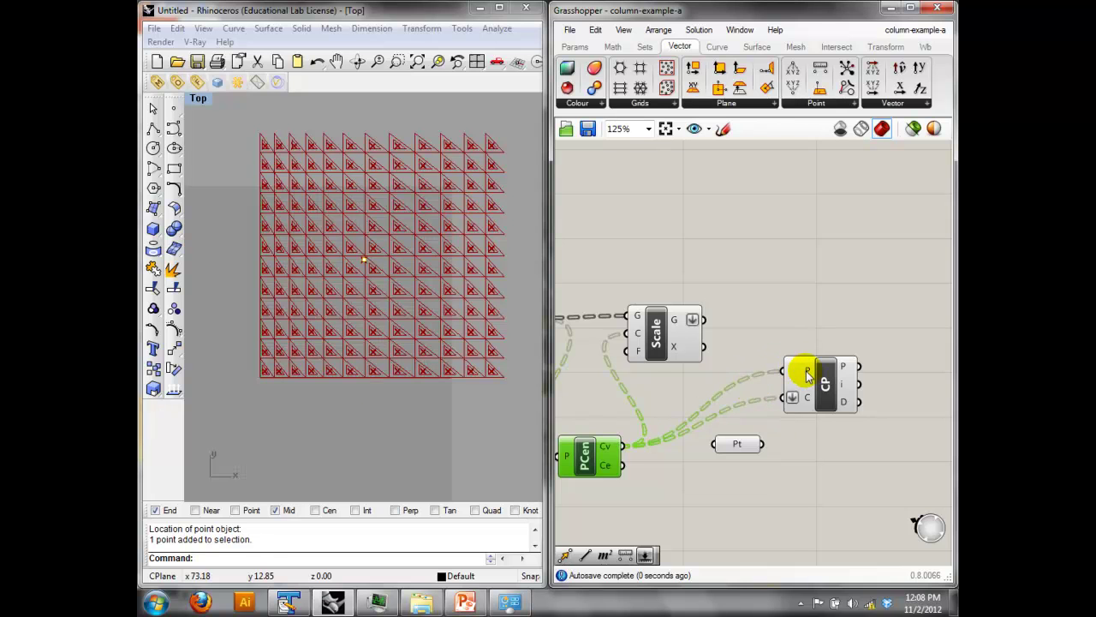
pyautogui.rightClick(807, 375)
pyautogui.click(818, 381)
pyautogui.moveTo(762, 444); pyautogui.dragTo(835, 402)
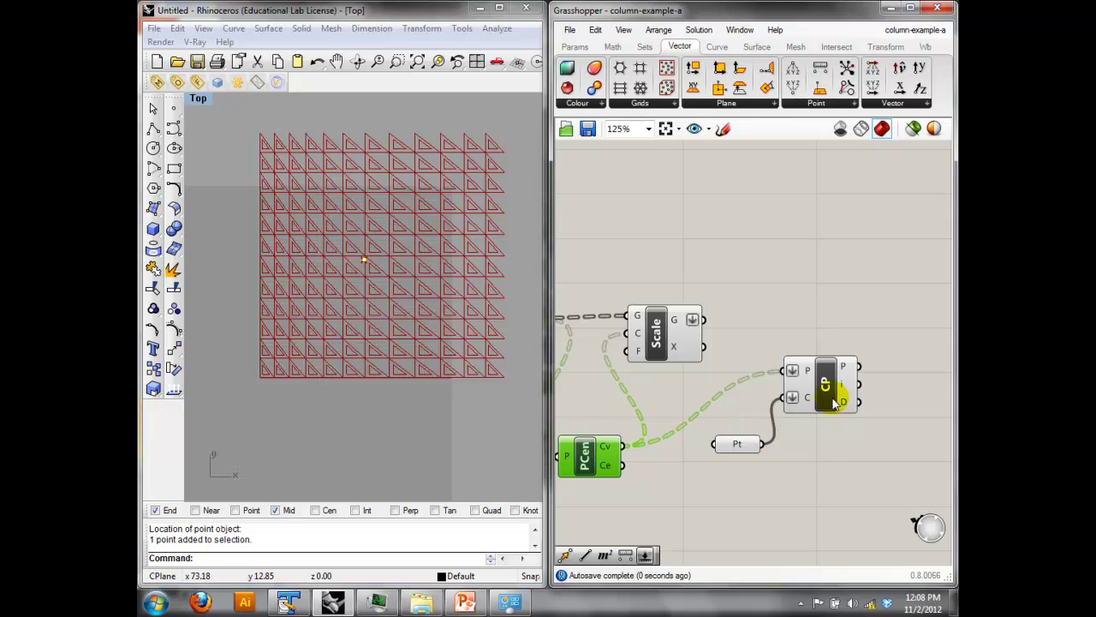
pyautogui.moveTo(846, 404)
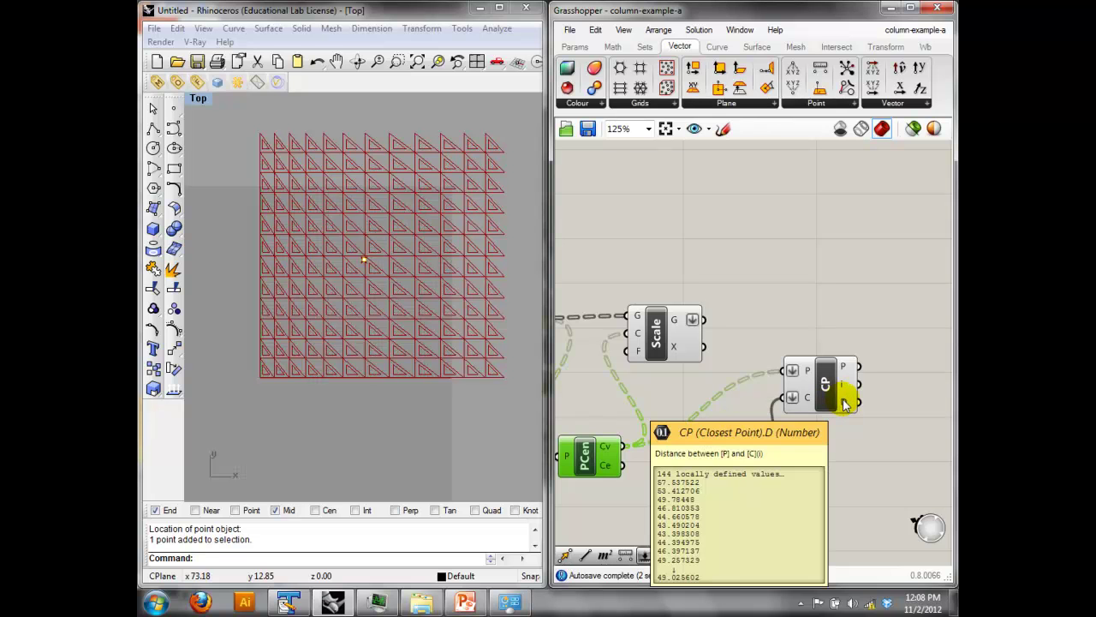
# Move the Scale component up and past Closest Point to make room for the scale factor components.
pyautogui.moveTo(875, 430); pyautogui.dragTo(806, 432, button='right')
pyautogui.moveTo(785, 307); pyautogui.dragTo(900, 289, button='right')
pyautogui.moveTo(720, 296); pyautogui.dragTo(911, 240)
pyautogui.moveTo(903, 244); pyautogui.dragTo(753, 248, button='right')
pyautogui.moveTo(756, 249); pyautogui.dragTo(889, 238)
pyautogui.moveTo(862, 331); pyautogui.dragTo(711, 339, button='right')
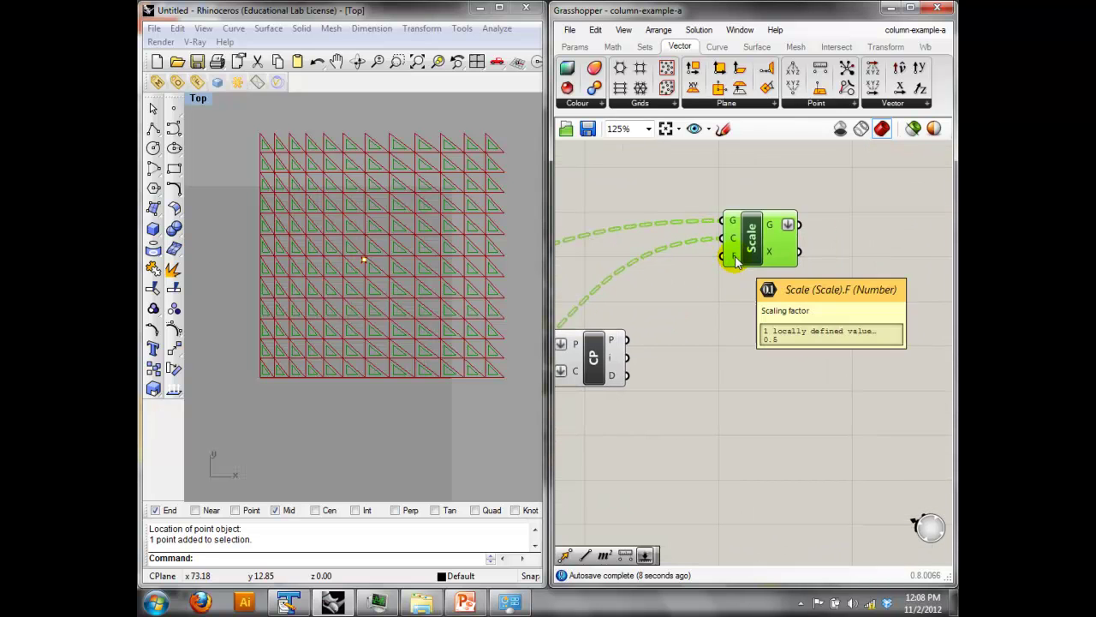
# Add a Remap Numbers component beyond Closest Point and connect the D distance output to its V input.
pyautogui.click(700, 379)
pyautogui.doubleClick(699, 377)
pyautogui.write('rem')
pyautogui.press('Return')
pyautogui.moveTo(700, 375); pyautogui.dragTo(834, 400)
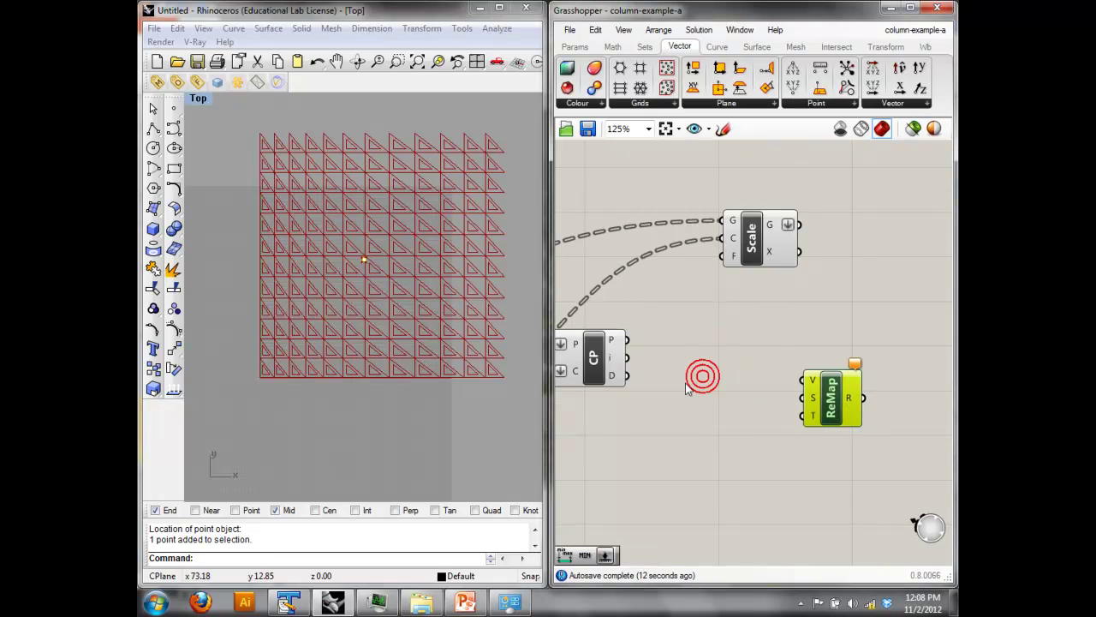
pyautogui.moveTo(626, 375); pyautogui.dragTo(811, 379)
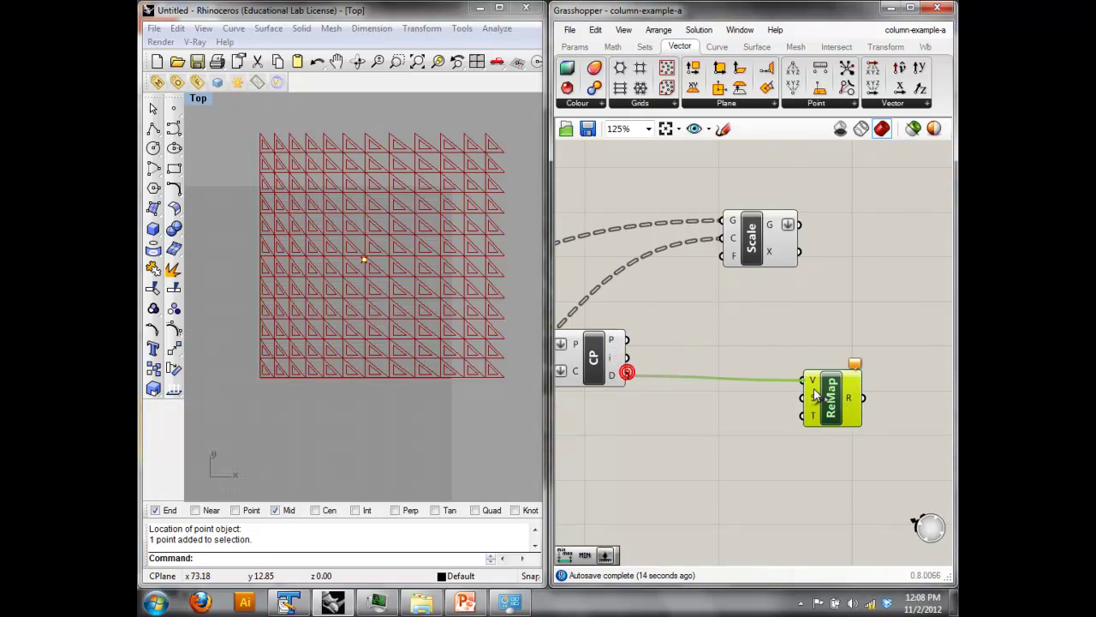
pyautogui.doubleClick(695, 435)
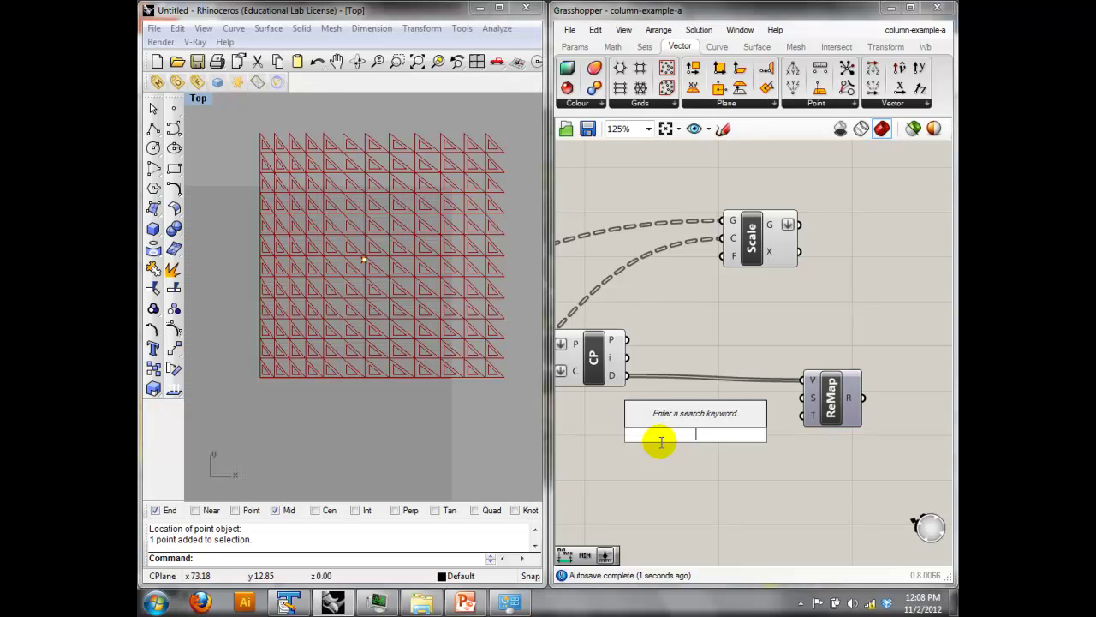
pyautogui.write('boun')
pyautogui.click(655, 380)
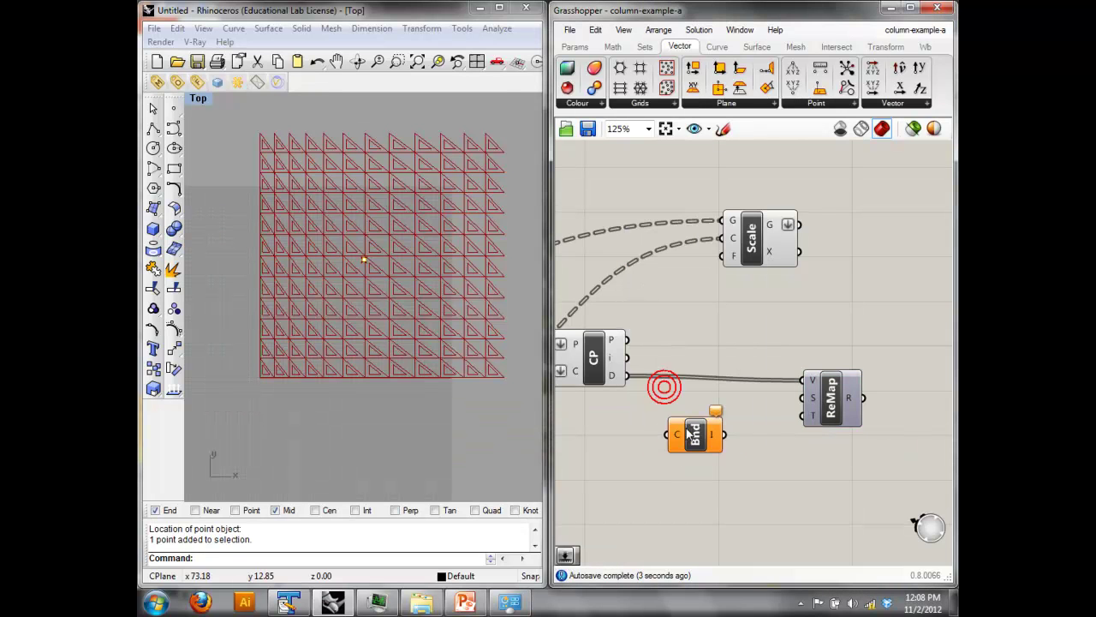
pyautogui.press('Delete')
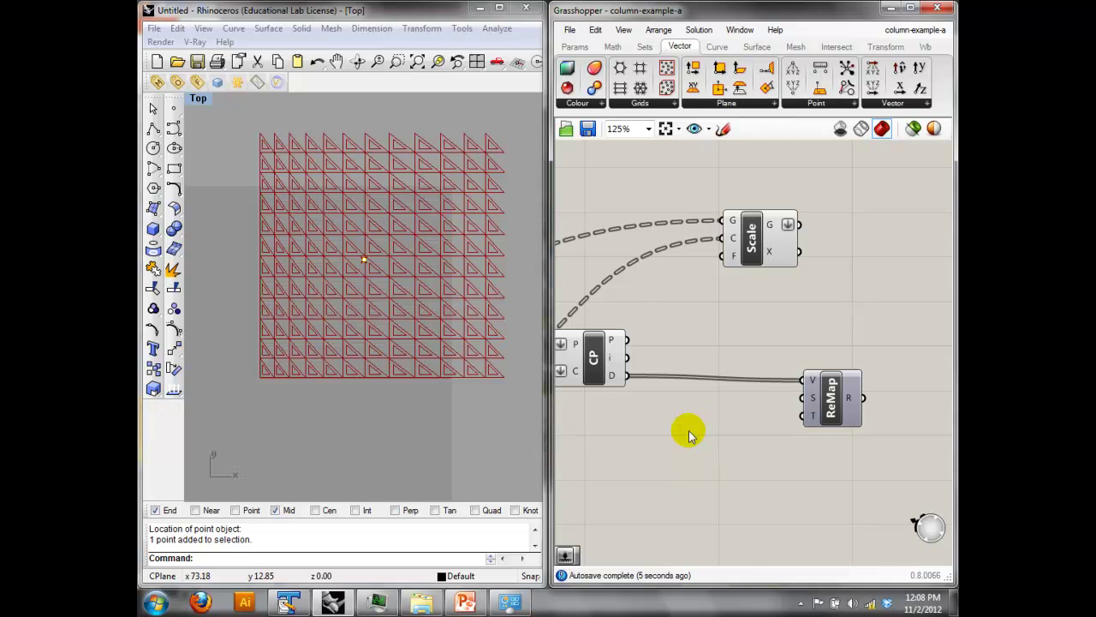
# Add a Bounds component fed by Closest Point's D output and connect its I output to ReMap's S input.
pyautogui.doubleClick(691, 433)
pyautogui.write('boun')
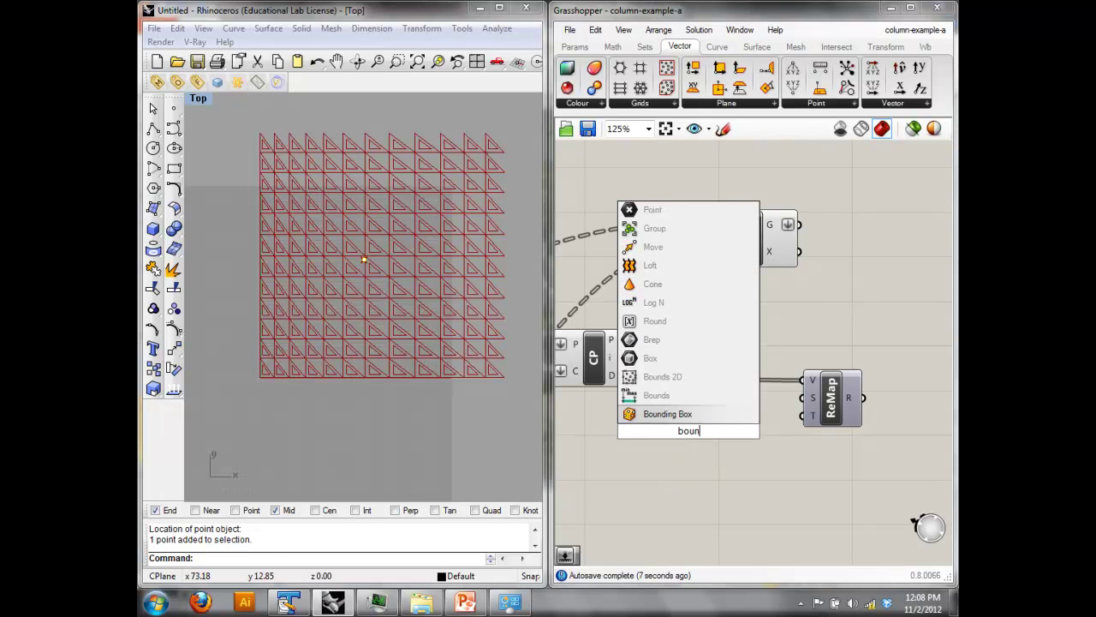
pyautogui.click(682, 392)
pyautogui.moveTo(627, 375); pyautogui.dragTo(805, 397)
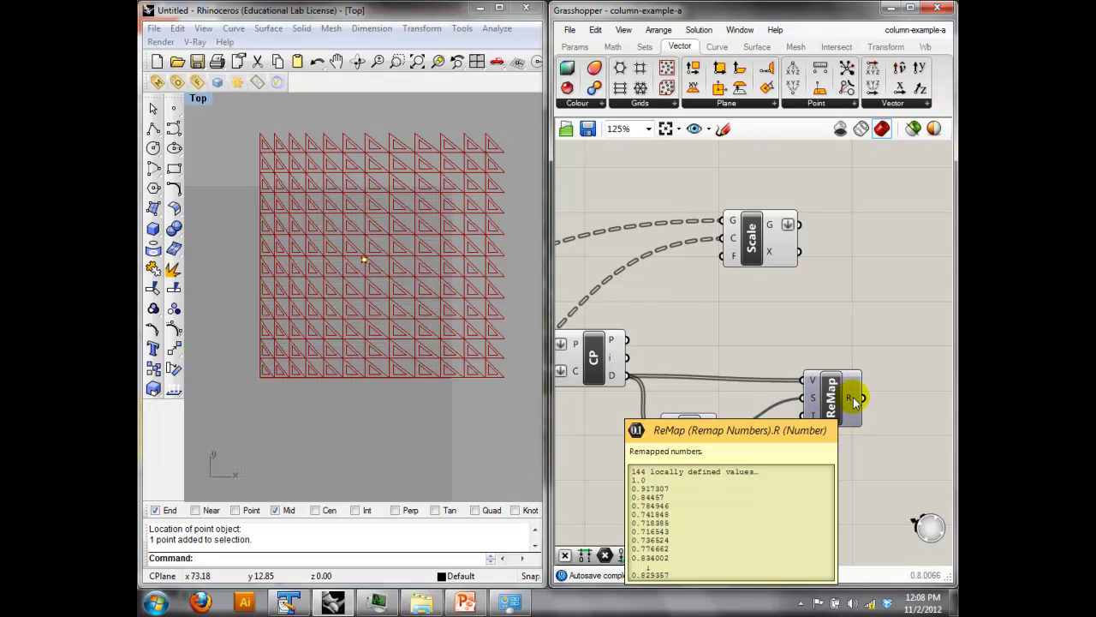
pyautogui.rightClick(812, 416)
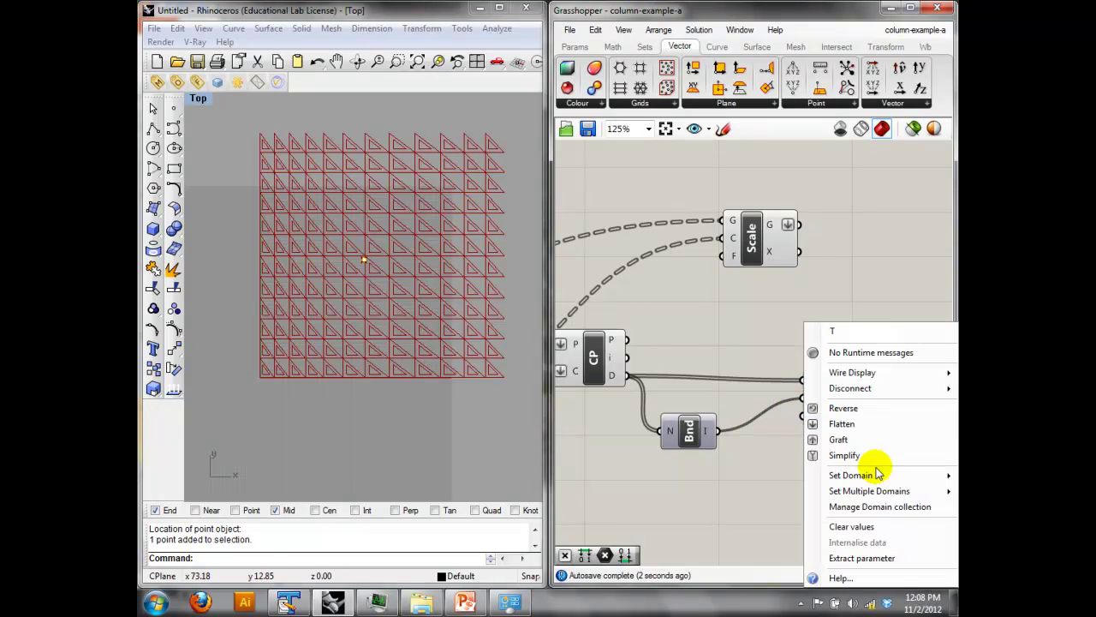
pyautogui.moveTo(868, 475)
pyautogui.click(746, 477)
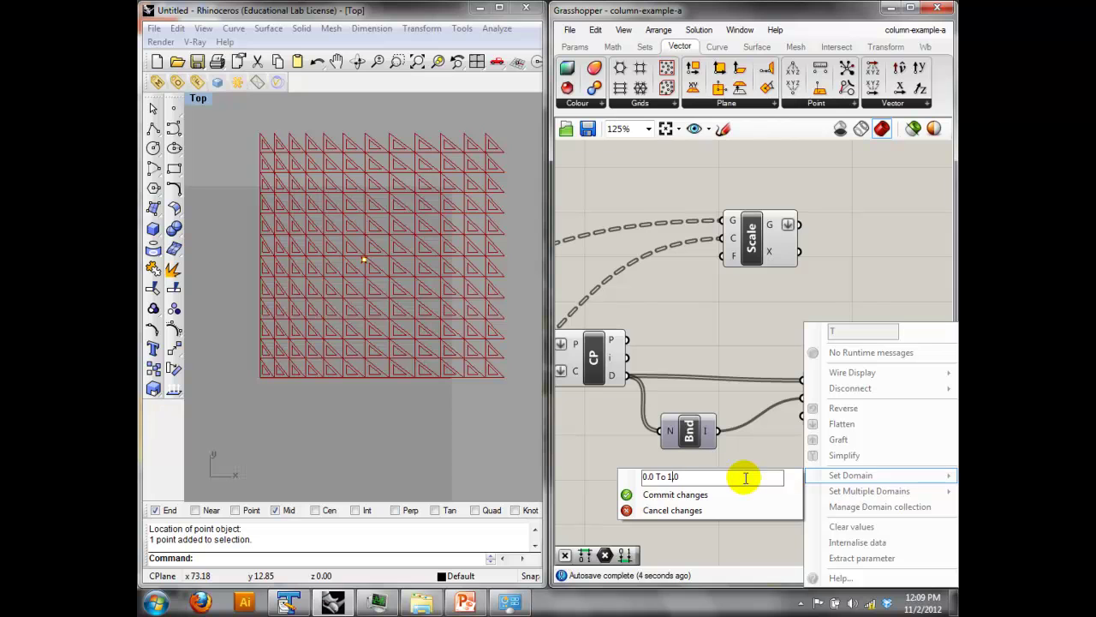
pyautogui.press('BackSpace')
pyautogui.write('3')
pyautogui.press('Right')
pyautogui.press('Right')
pyautogui.press('Right')
pyautogui.press('Right')
pyautogui.write('0.')
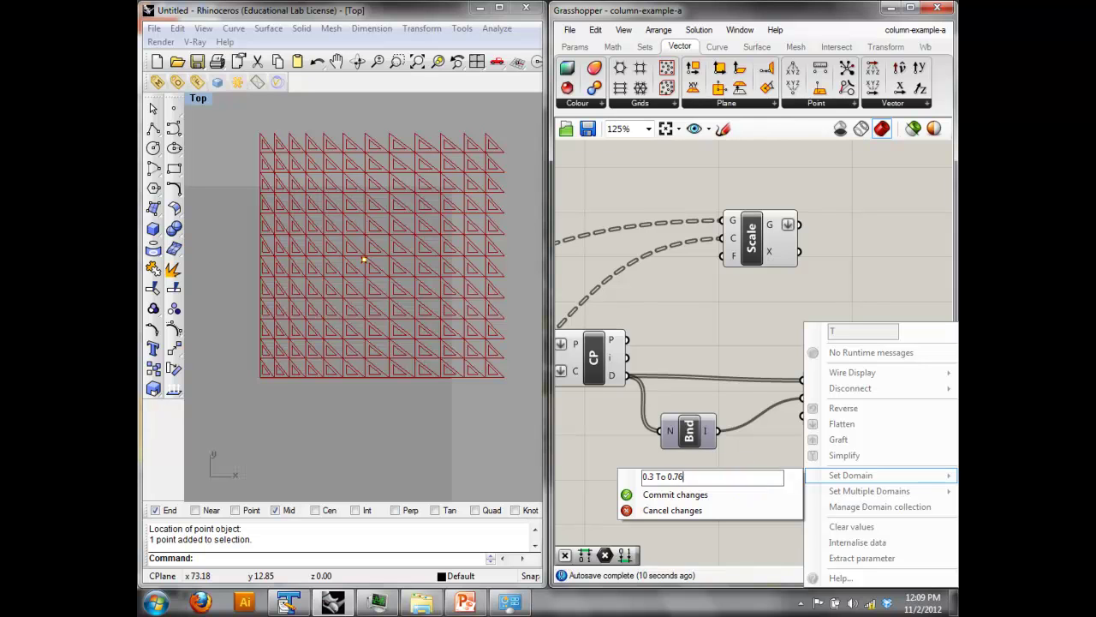
pyautogui.write('765')
pyautogui.click(730, 504)
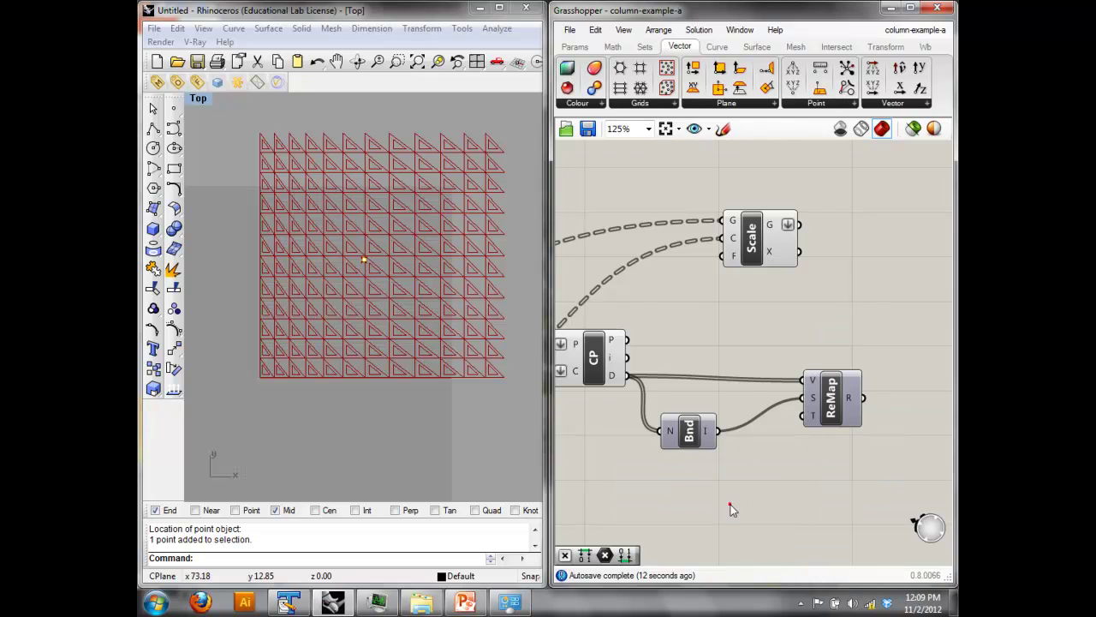
# Set the target domain on ReMap's T input to 0.3 To 0.75.
pyautogui.rightClick(811, 416)
pyautogui.moveTo(856, 476)
pyautogui.click(742, 475)
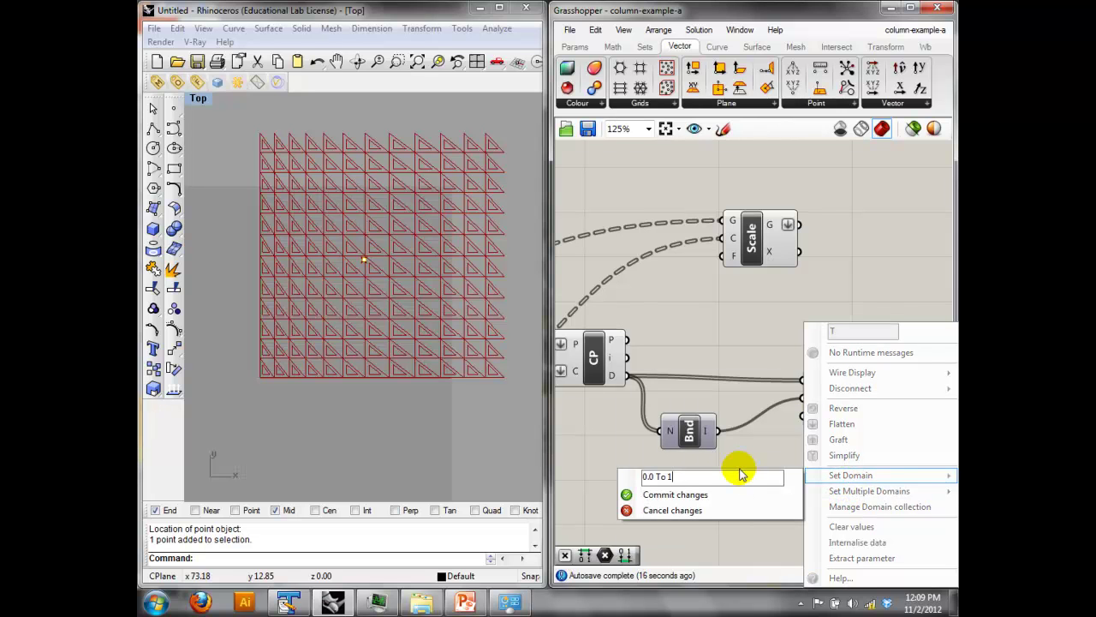
pyautogui.write('0.75')
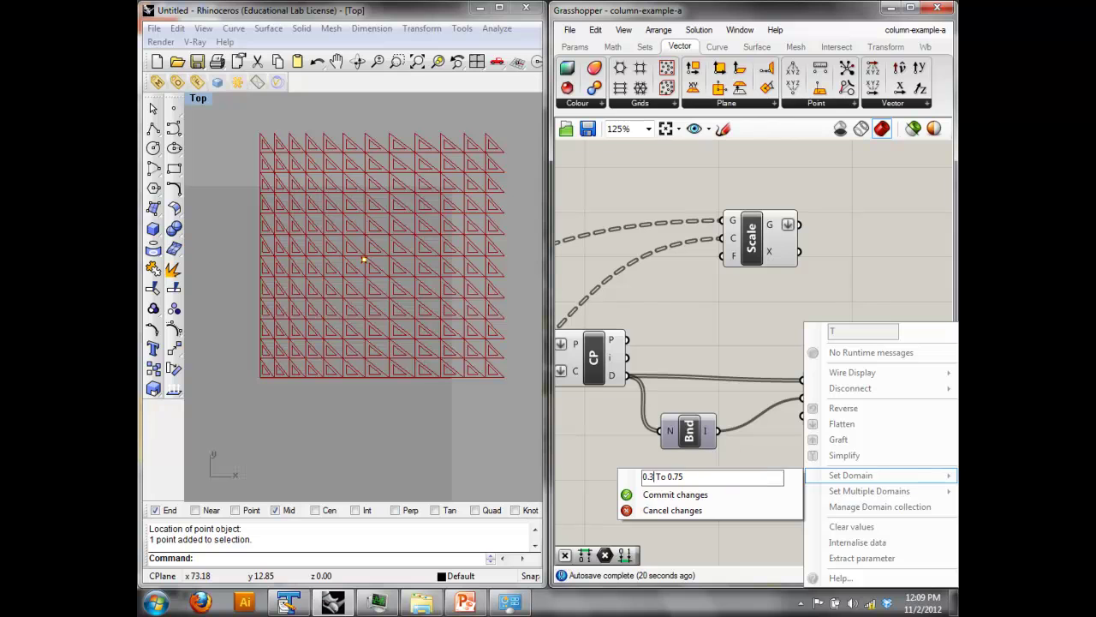
pyautogui.click(718, 491)
# Connect ReMap's R output to Scale's F input, shift Scale aside and check the incoming scaling factors.
pyautogui.moveTo(865, 396); pyautogui.dragTo(724, 244)
pyautogui.click(759, 255)
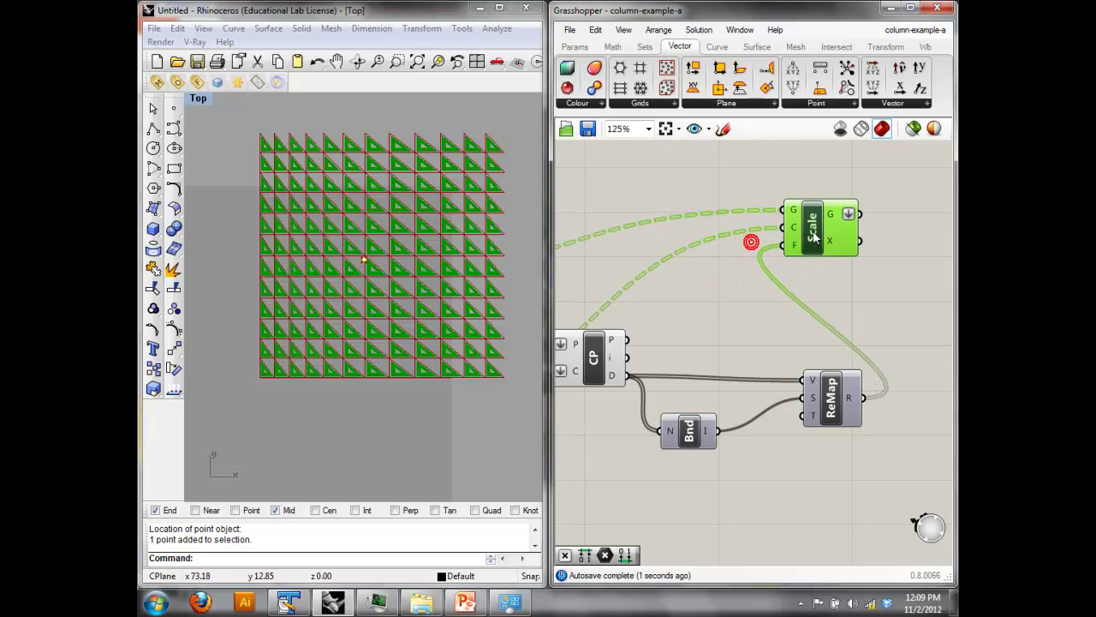
pyautogui.scroll(4, 789, 299)
pyautogui.moveTo(782, 289)
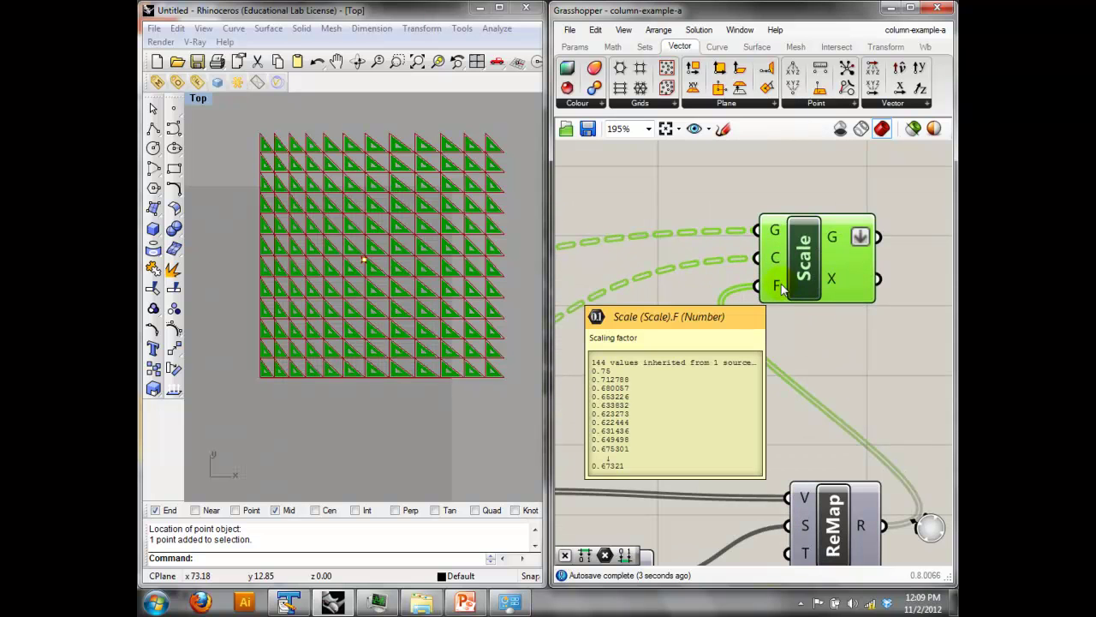
# Flatten the C and G inputs of the Scale component.
pyautogui.rightClick(781, 252)
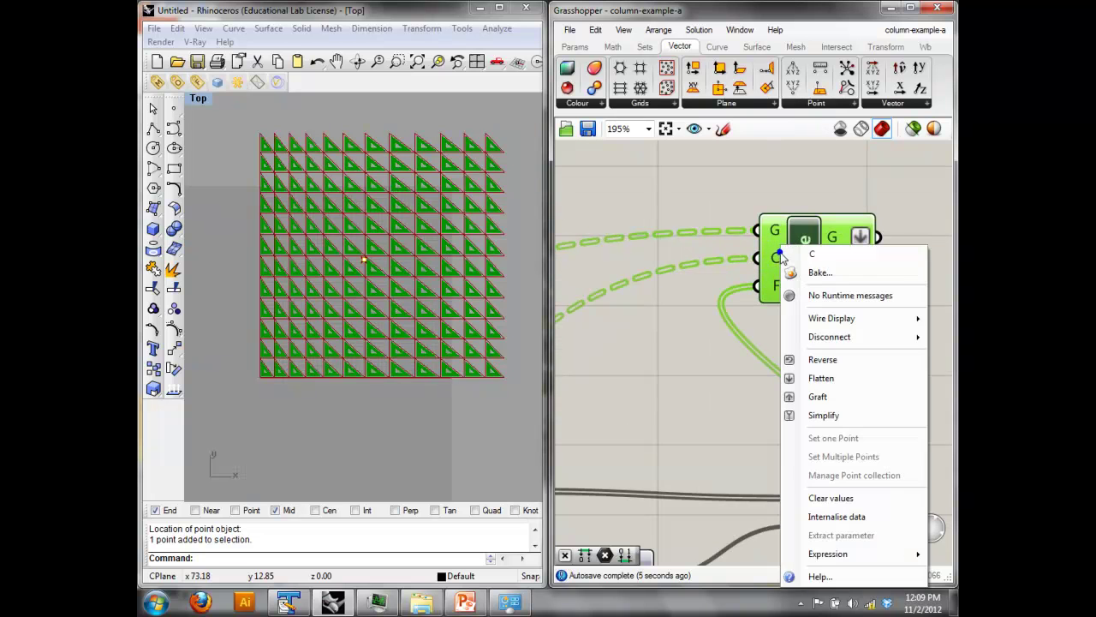
pyautogui.click(813, 378)
pyautogui.rightClick(775, 230)
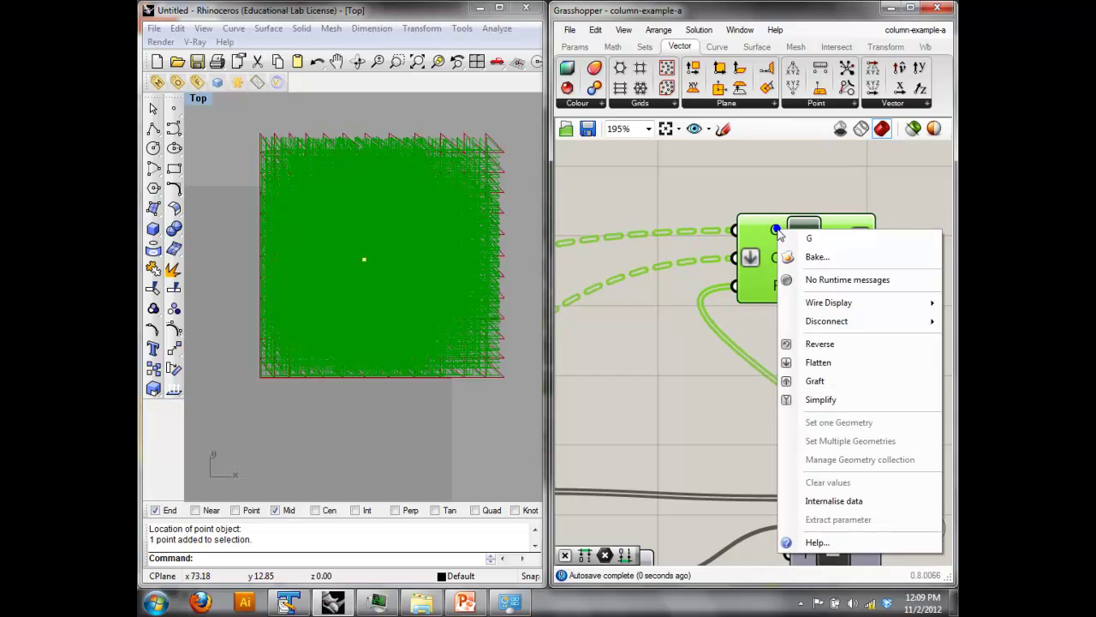
pyautogui.click(818, 362)
# In Rhino's Top view, move the attractor point to different places on the panel grid, ending slightly below its center.
pyautogui.click(465, 327)
pyautogui.scroll(4, 381, 273)
pyautogui.scroll(-3, 381, 273)
pyautogui.moveTo(454, 265); pyautogui.dragTo(385, 401)
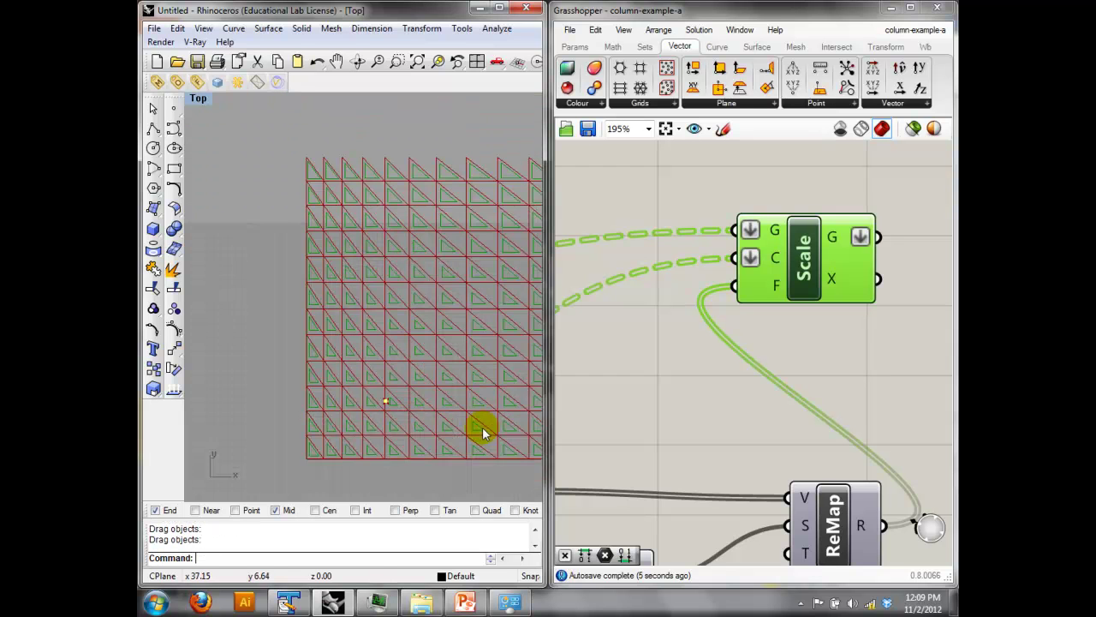
pyautogui.moveTo(478, 417); pyautogui.dragTo(394, 374, button='right')
pyautogui.moveTo(300, 358); pyautogui.dragTo(354, 323)
pyautogui.click(766, 328)
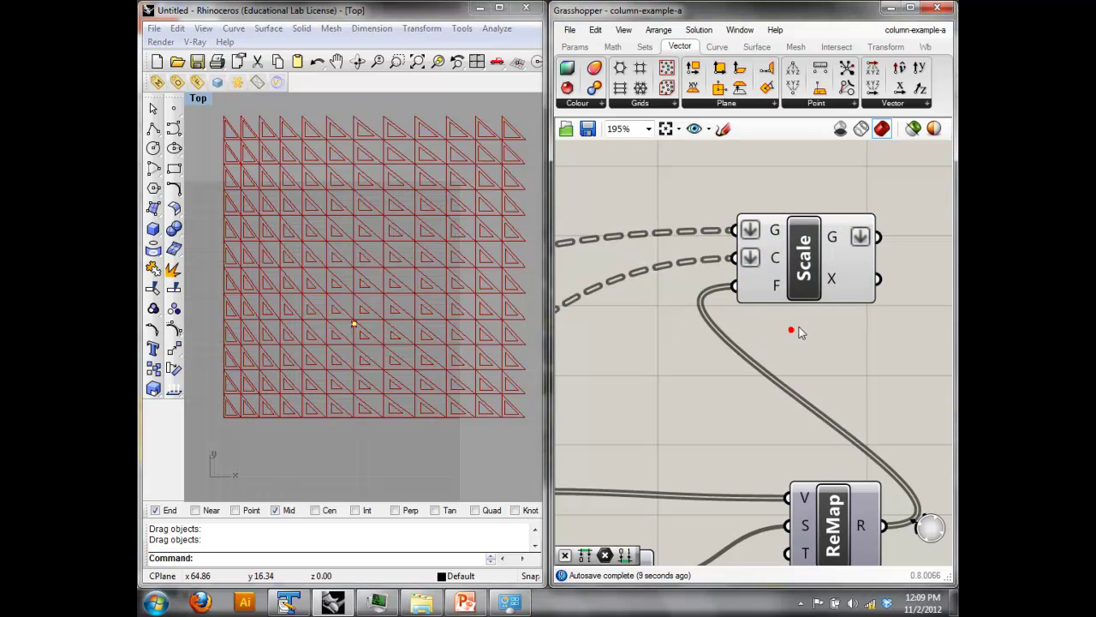
# Add a Graft Tree component beyond the Scale component's geometry output.
pyautogui.moveTo(859, 352); pyautogui.dragTo(773, 331, button='right')
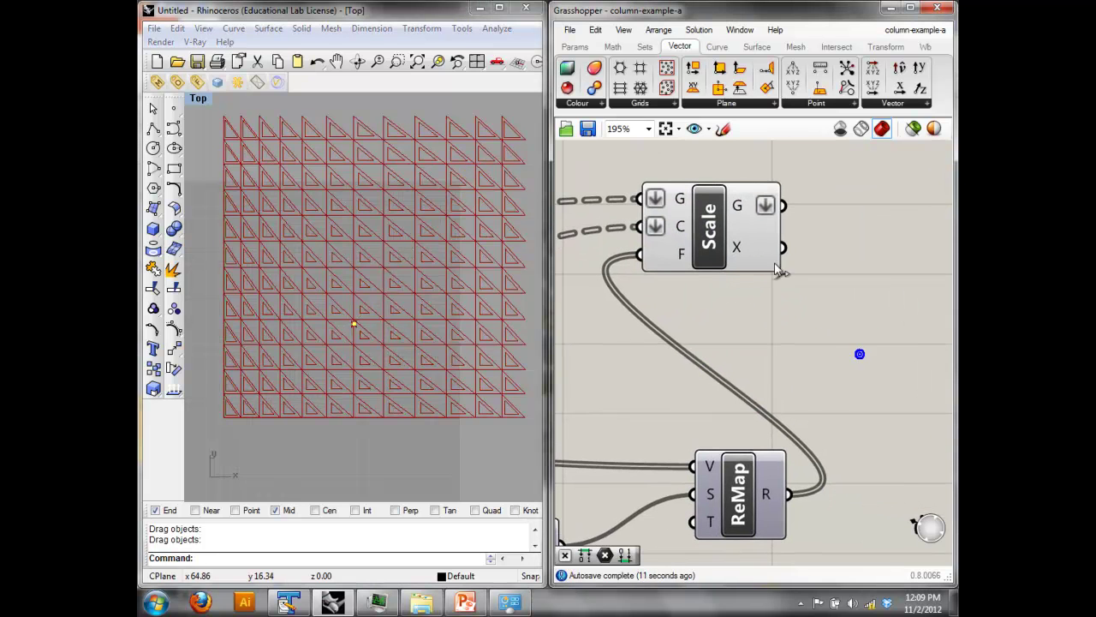
pyautogui.moveTo(819, 283); pyautogui.dragTo(792, 309, button='right')
pyautogui.click(697, 255)
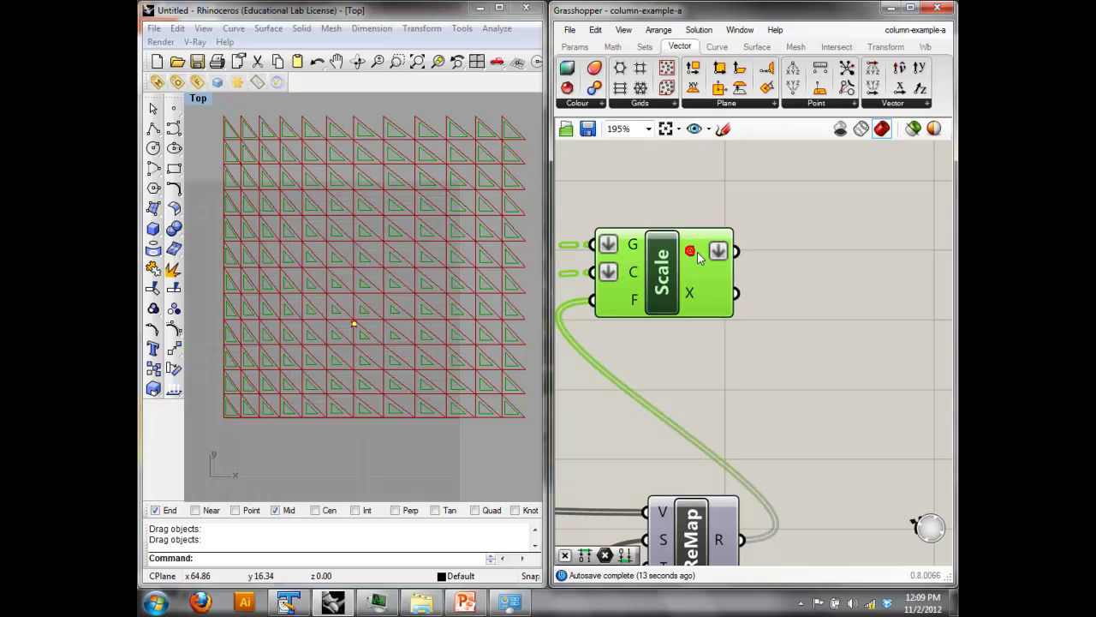
pyautogui.moveTo(738, 369); pyautogui.dragTo(802, 343, button='right')
pyautogui.click(819, 339)
pyautogui.doubleClick(819, 338)
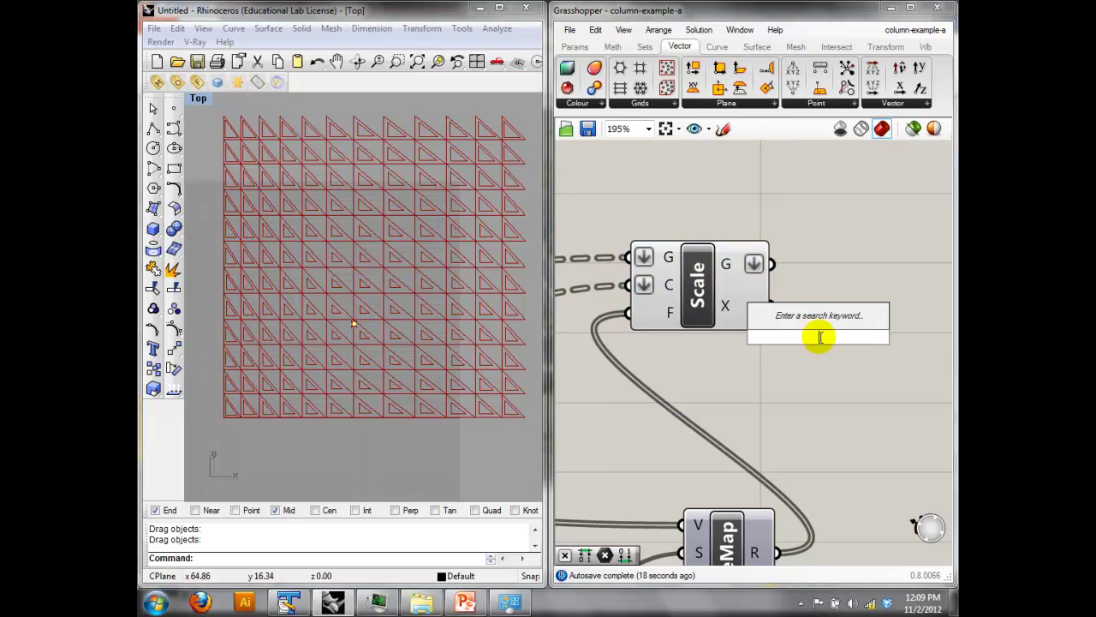
pyautogui.write('gra')
pyautogui.click(811, 318)
pyautogui.moveTo(820, 329); pyautogui.dragTo(899, 255)
# Add a Loft component beyond Graft and connect Scale's G output to Graft's D input.
pyautogui.moveTo(896, 292); pyautogui.dragTo(618, 335, button='right')
pyautogui.doubleClick(825, 264)
pyautogui.write('loft')
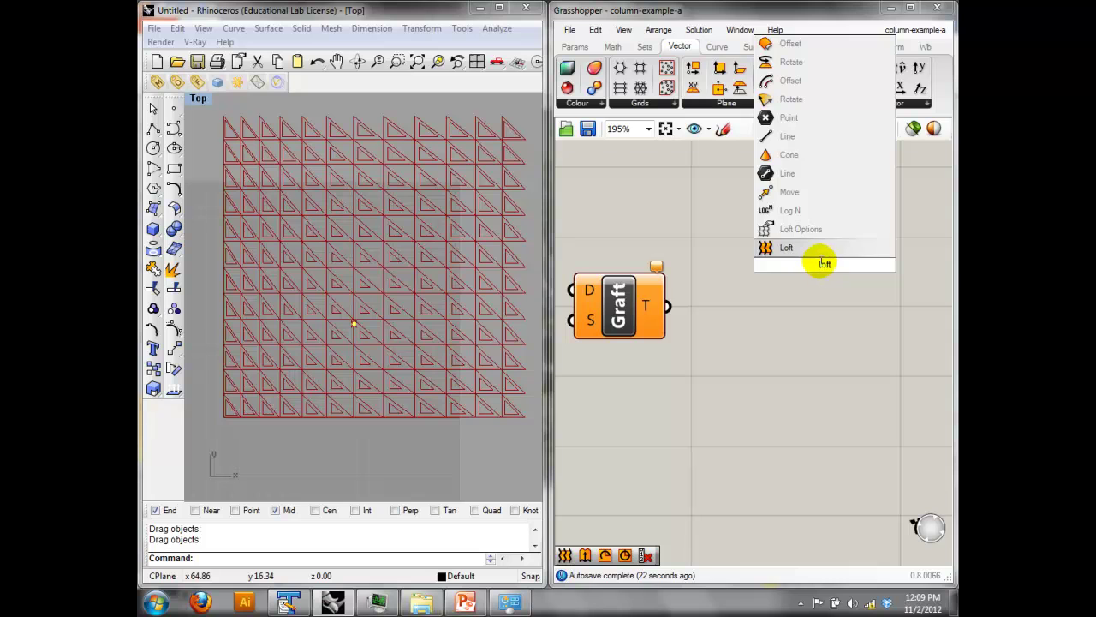
pyautogui.press('Return')
pyautogui.scroll(-3, 925, 308)
pyautogui.click(659, 322)
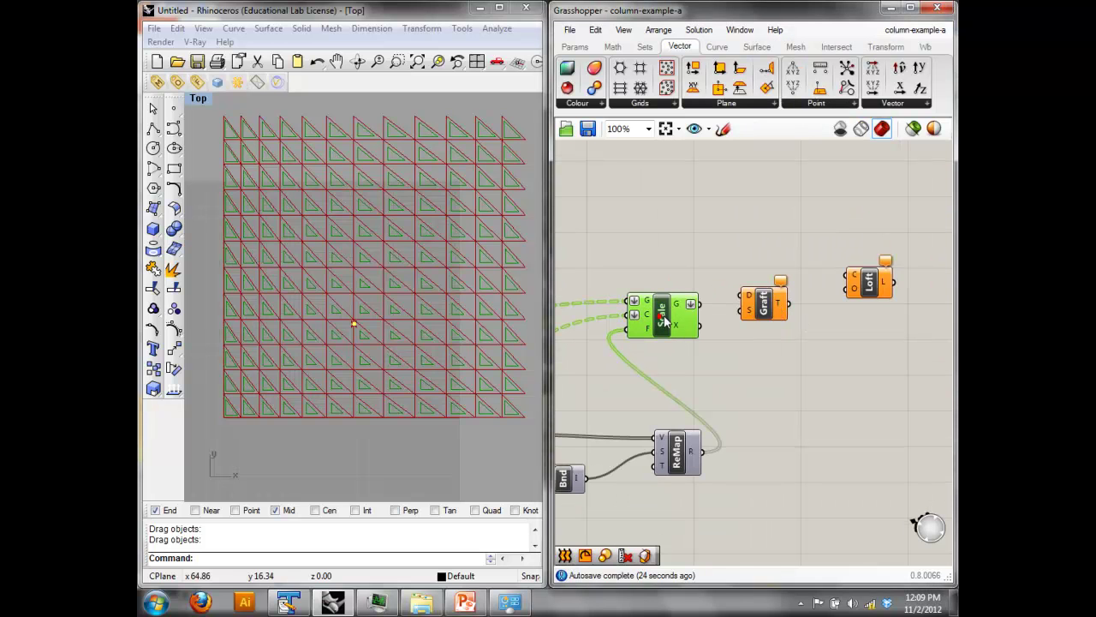
pyautogui.moveTo(696, 304); pyautogui.dragTo(743, 295)
# Add a Flatten Tree component above the PLine branch and connect the PLine output to its D input.
pyautogui.moveTo(701, 365); pyautogui.dragTo(813, 337, button='right')
pyautogui.scroll(-2, 797, 343)
pyautogui.moveTo(651, 394); pyautogui.dragTo(762, 380, button='right')
pyautogui.scroll(1, 703, 385)
pyautogui.click(640, 327)
pyautogui.click(854, 205)
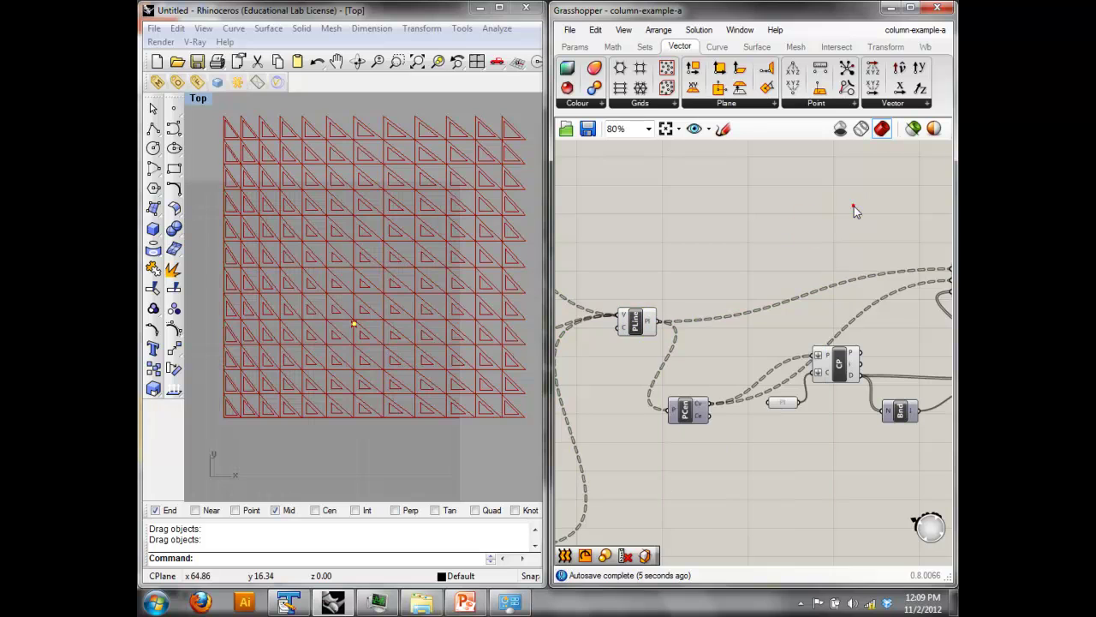
pyautogui.doubleClick(854, 205)
pyautogui.write('fla')
pyautogui.click(848, 189)
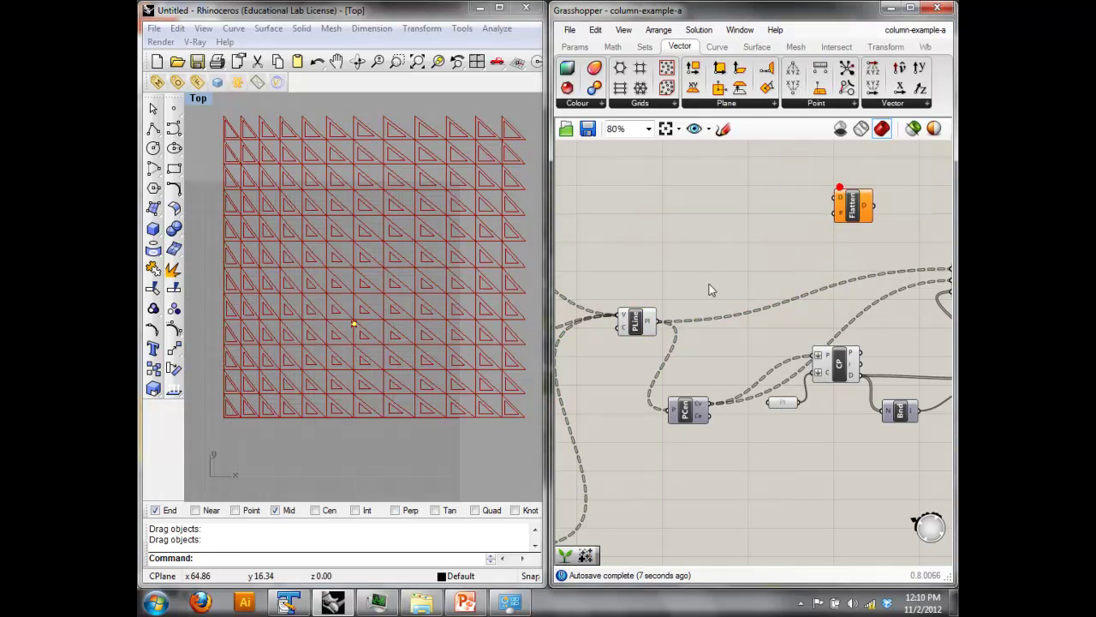
pyautogui.moveTo(658, 319); pyautogui.dragTo(838, 186)
pyautogui.moveTo(654, 319); pyautogui.dragTo(834, 196)
# Add a second Graft Tree above the first, feed it the Flatten output, and compare the data trees of both Grafts.
pyautogui.moveTo(934, 199); pyautogui.dragTo(737, 233, button='right')
pyautogui.doubleClick(724, 244)
pyautogui.write('gra')
pyautogui.click(701, 229)
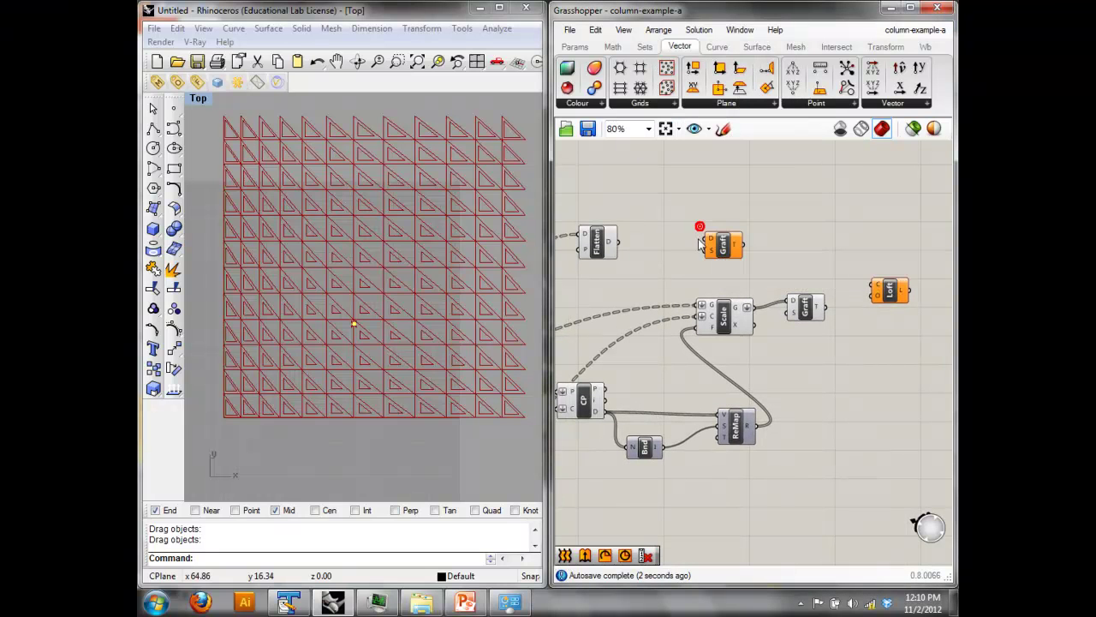
pyautogui.moveTo(617, 243); pyautogui.dragTo(791, 259)
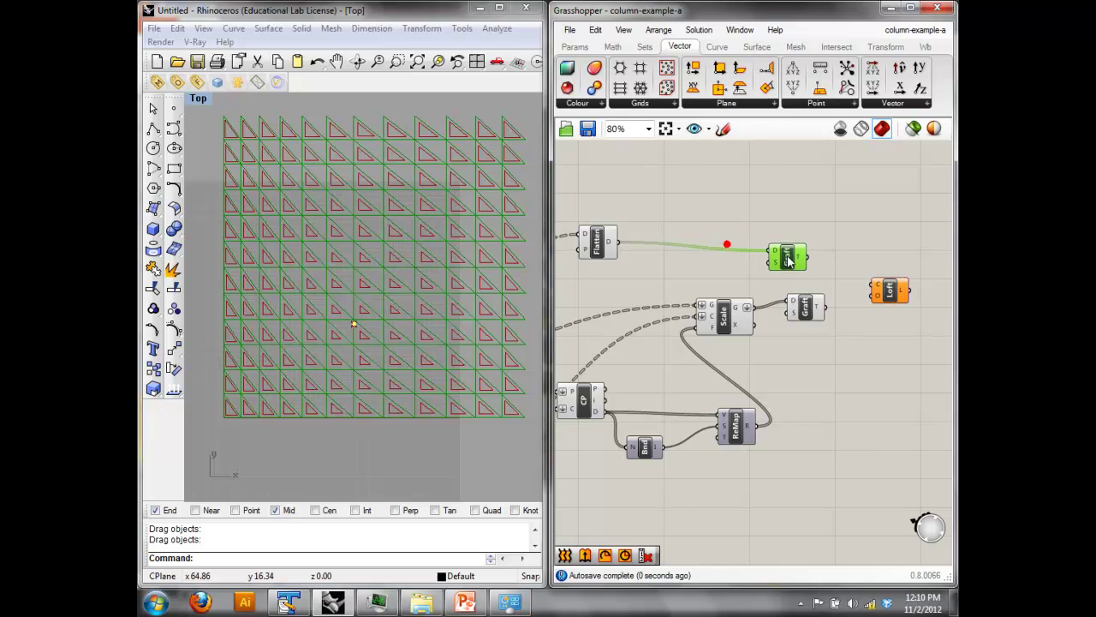
pyautogui.scroll(3, 818, 270)
pyautogui.moveTo(797, 250)
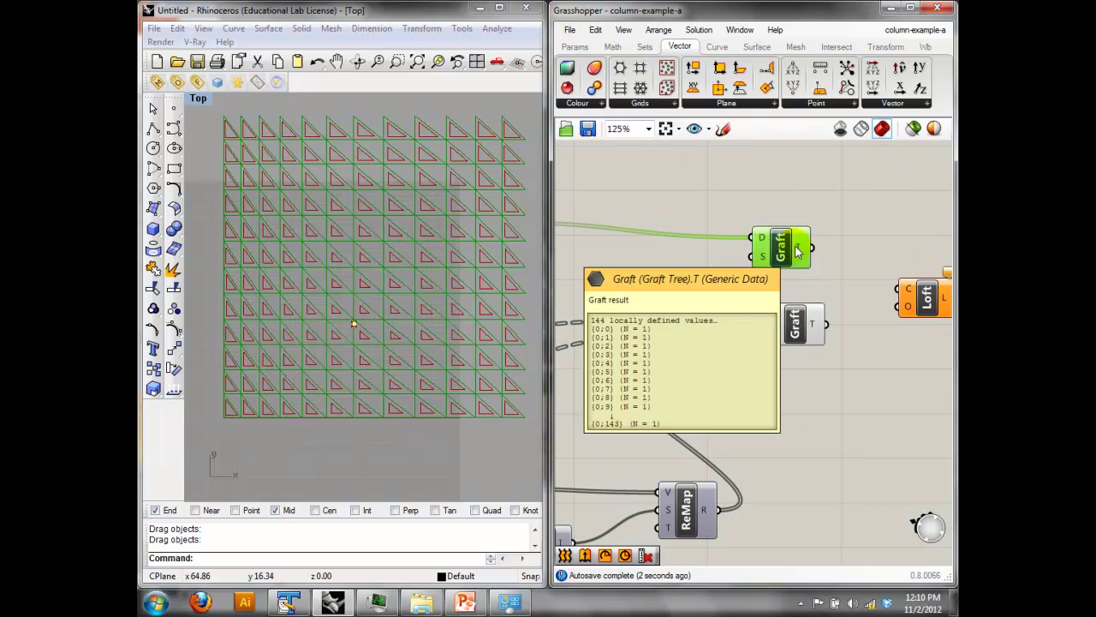
pyautogui.moveTo(816, 332)
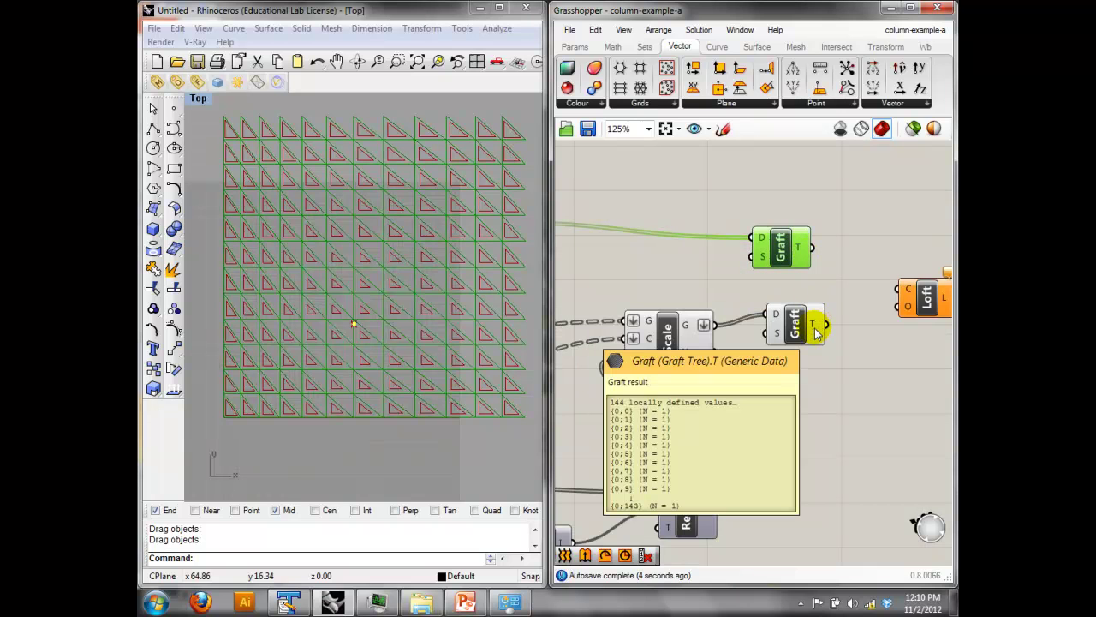
# Connect the T outputs of both Graft components to the Loft component's C input and highlight the Loft's geometry.
pyautogui.moveTo(896, 307); pyautogui.dragTo(856, 306, button='right')
pyautogui.moveTo(776, 246); pyautogui.dragTo(854, 293)
pyautogui.keyDown('shift'); pyautogui.moveTo(788, 323); pyautogui.dragTo(855, 291); pyautogui.keyUp('shift')
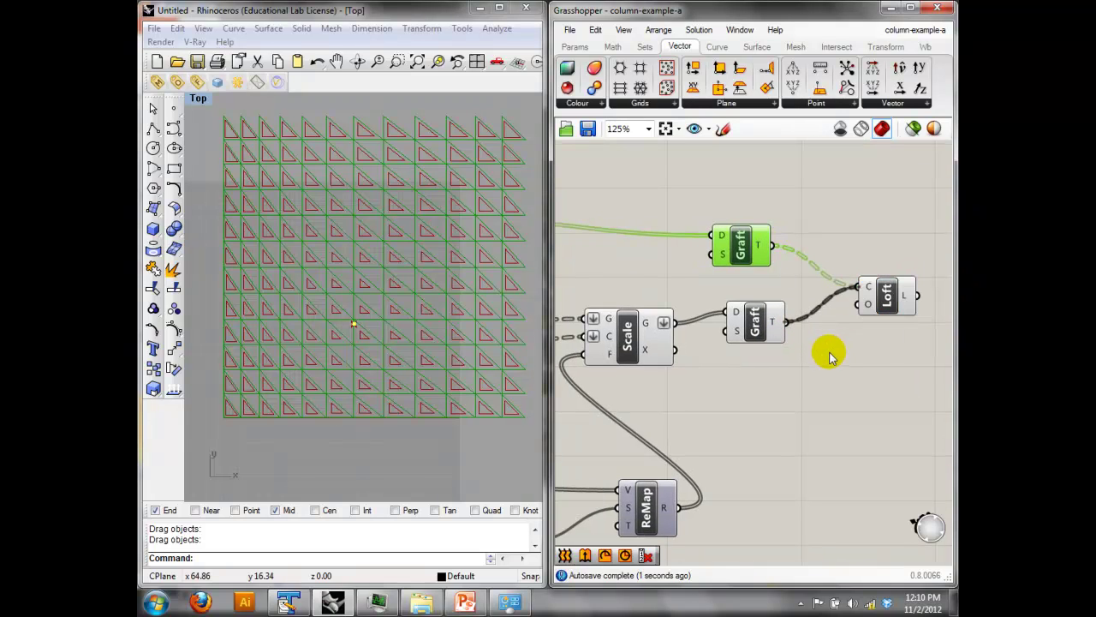
pyautogui.click(891, 294)
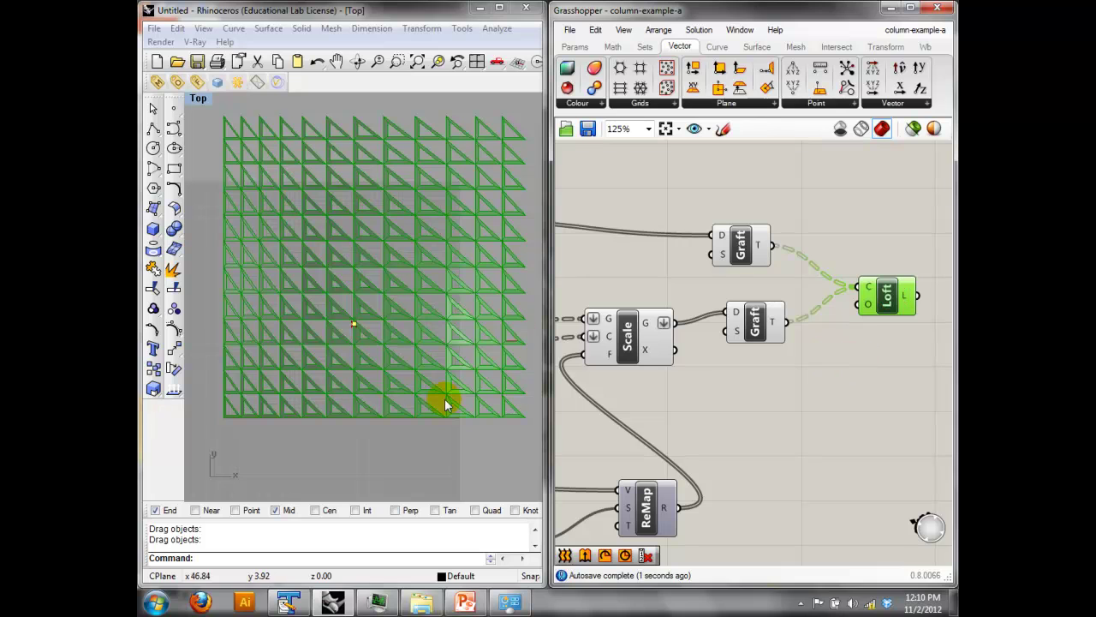
# Set the Rhino viewport to Perspective and examine the lofted triangular panel frames up close.
pyautogui.click(438, 470)
pyautogui.click(199, 90)
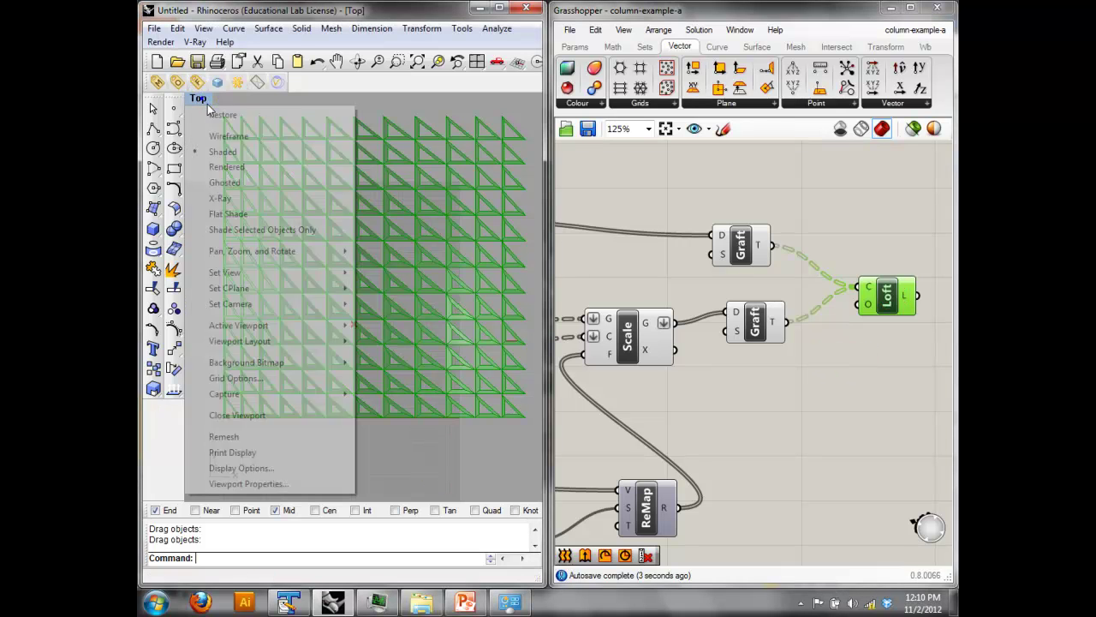
pyautogui.moveTo(284, 273)
pyautogui.click(370, 385)
pyautogui.moveTo(375, 245); pyautogui.dragTo(375, 295, button='right')
pyautogui.scroll(6, 385, 208)
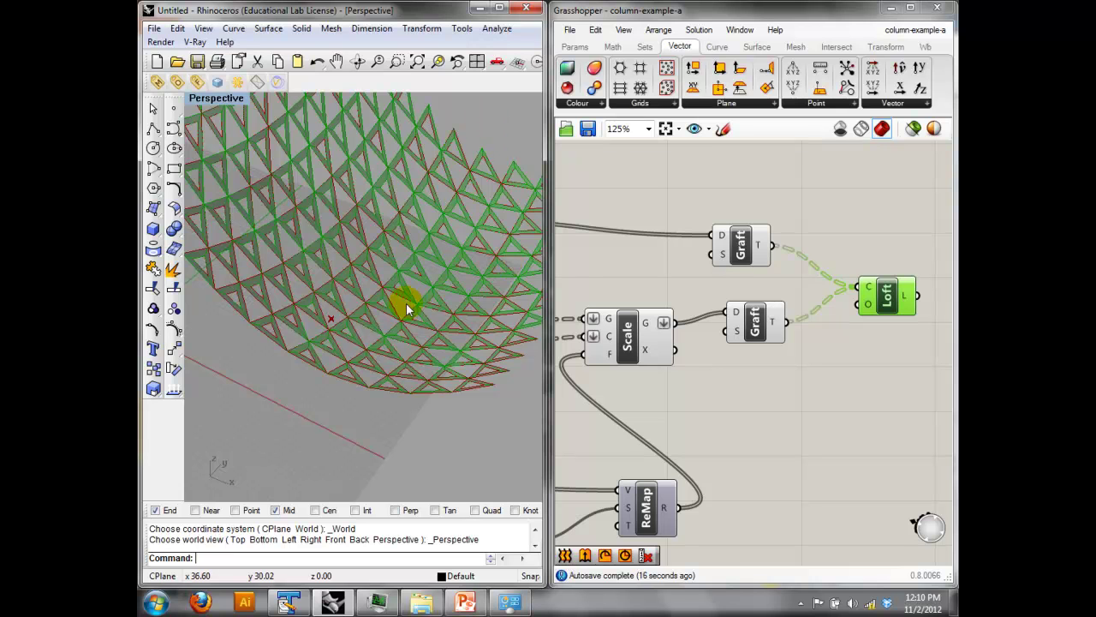
pyautogui.moveTo(407, 303); pyautogui.dragTo(415, 303, button='right')
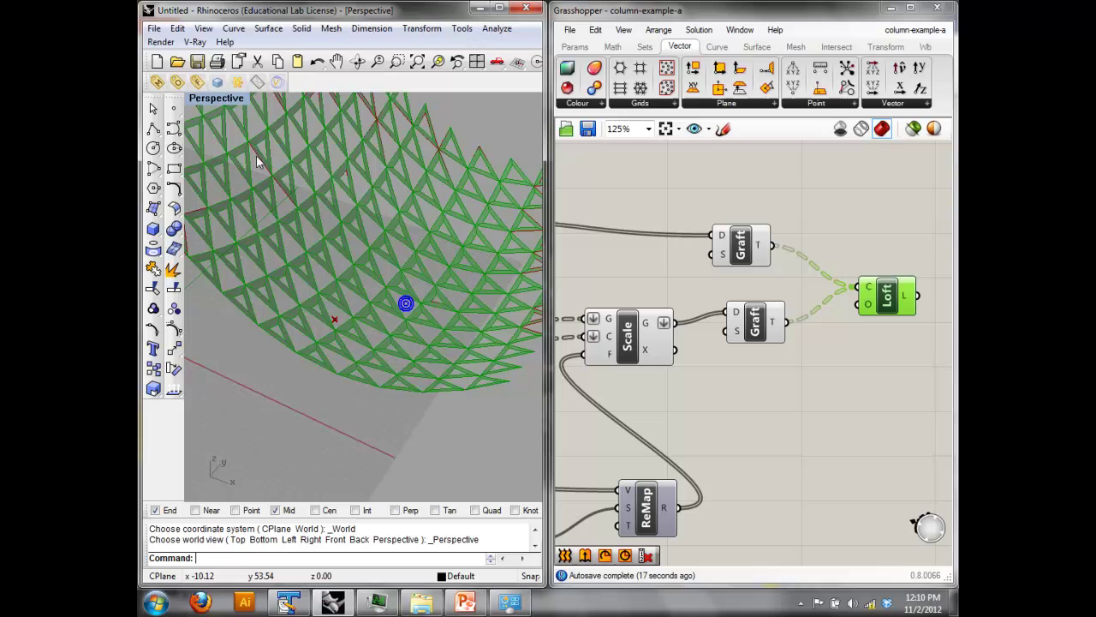
pyautogui.click(501, 10)
pyautogui.moveTo(549, 237); pyautogui.dragTo(665, 260, button='right')
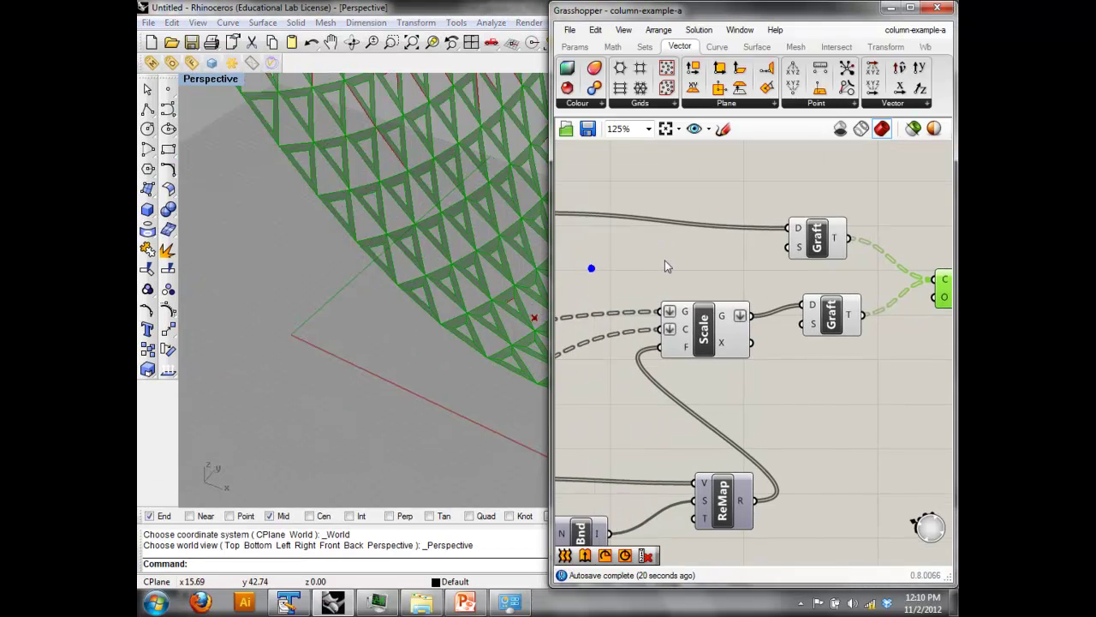
pyautogui.scroll(-3, 661, 261)
pyautogui.doubleClick(481, 6)
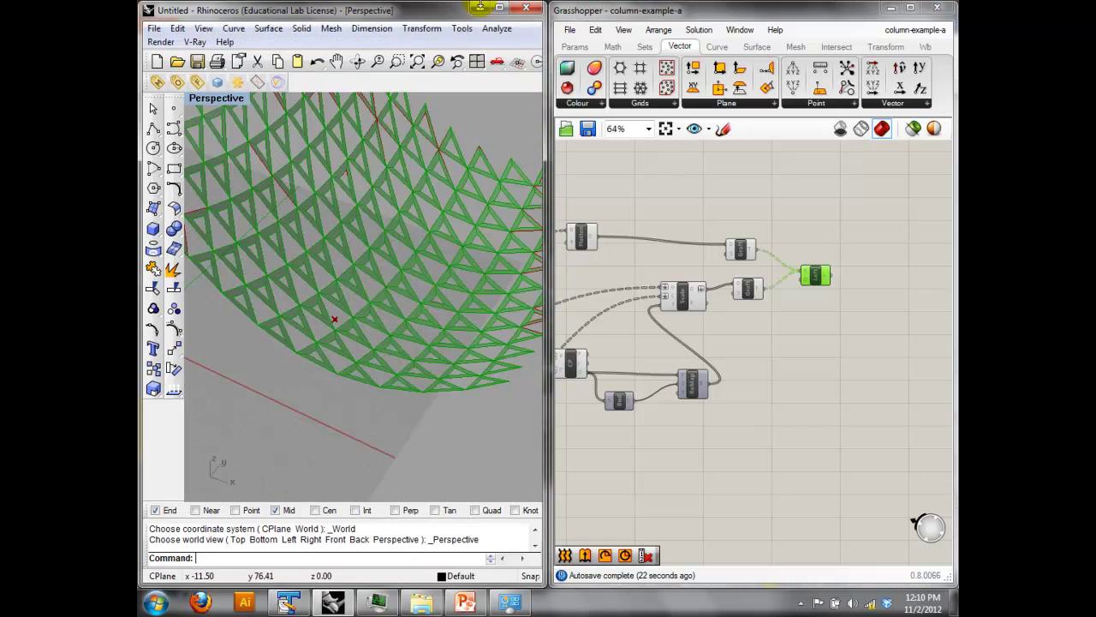
# Raise the peak of the upper parabola in its graph mapper above the RecGrid component.
pyautogui.moveTo(664, 210); pyautogui.dragTo(850, 207, button='right')
pyautogui.scroll(-5, 822, 221)
pyautogui.scroll(3, 717, 248)
pyautogui.moveTo(717, 247); pyautogui.dragTo(881, 256, button='right')
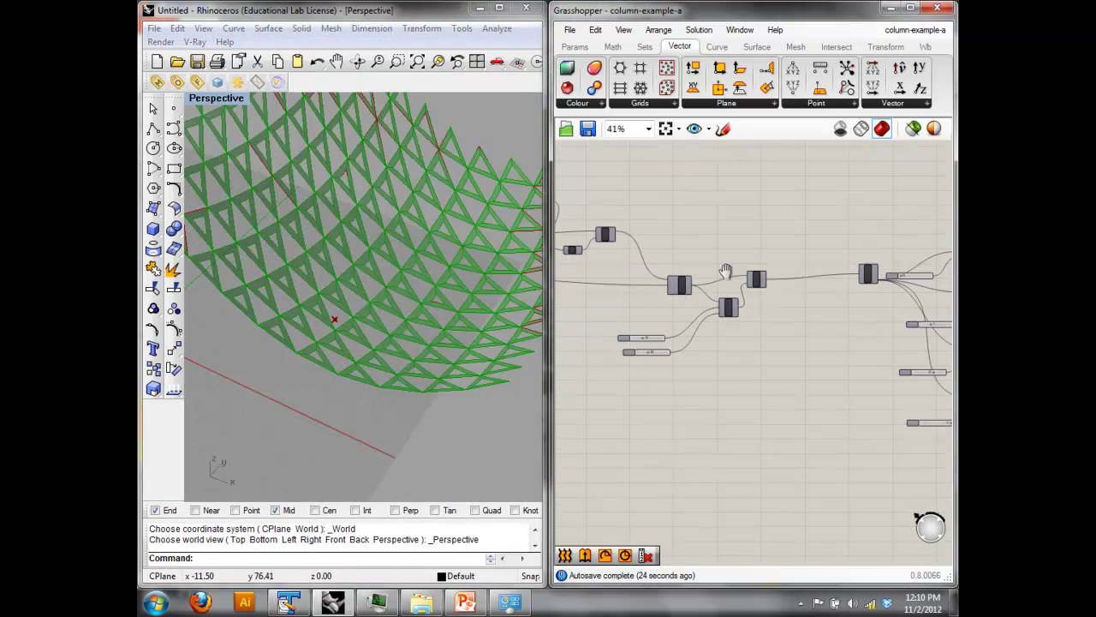
pyautogui.moveTo(724, 273); pyautogui.dragTo(951, 291, button='right')
pyautogui.moveTo(585, 216); pyautogui.dragTo(834, 302, button='right')
pyautogui.scroll(3, 771, 261)
pyautogui.moveTo(626, 253); pyautogui.dragTo(627, 180)
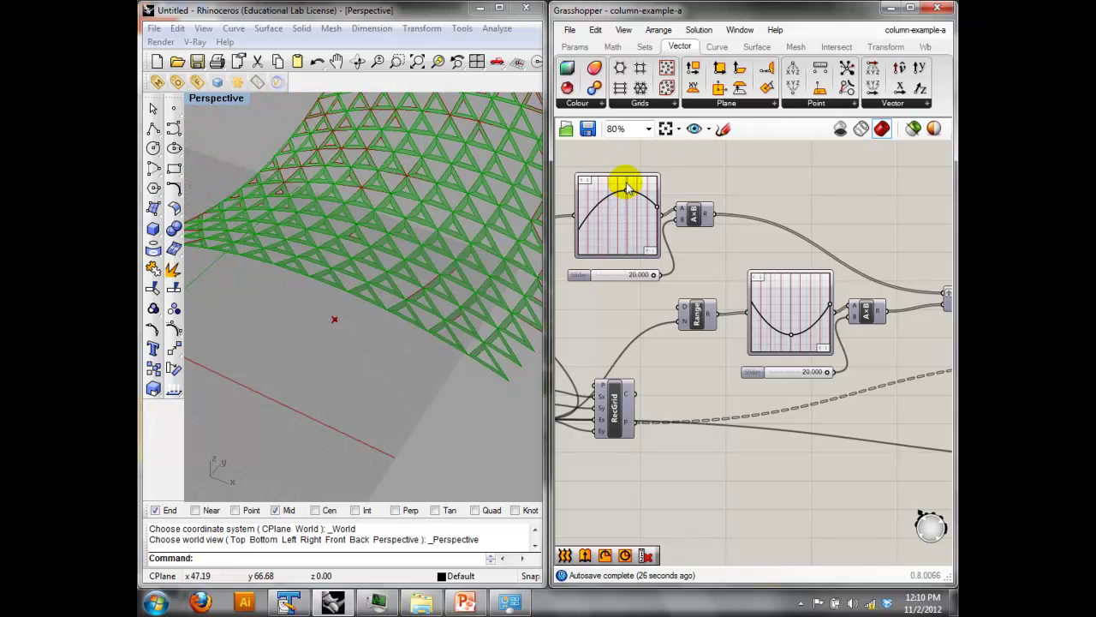
# Change the graph type of the second graph mapper, fed by the Range component, to Sine.
pyautogui.rightClick(791, 299)
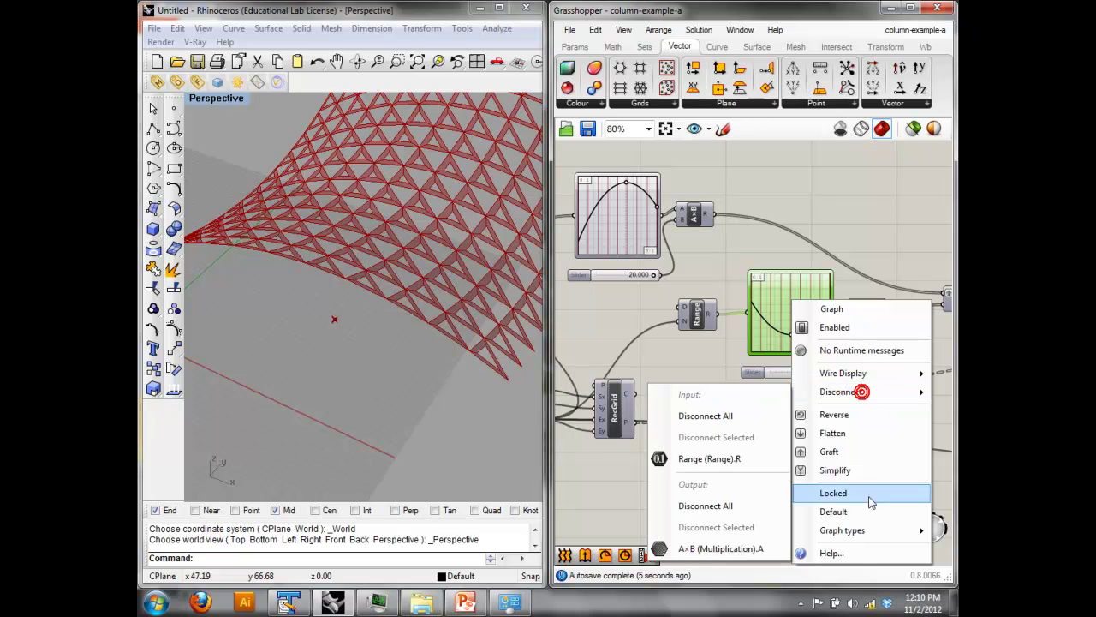
pyautogui.click(877, 531)
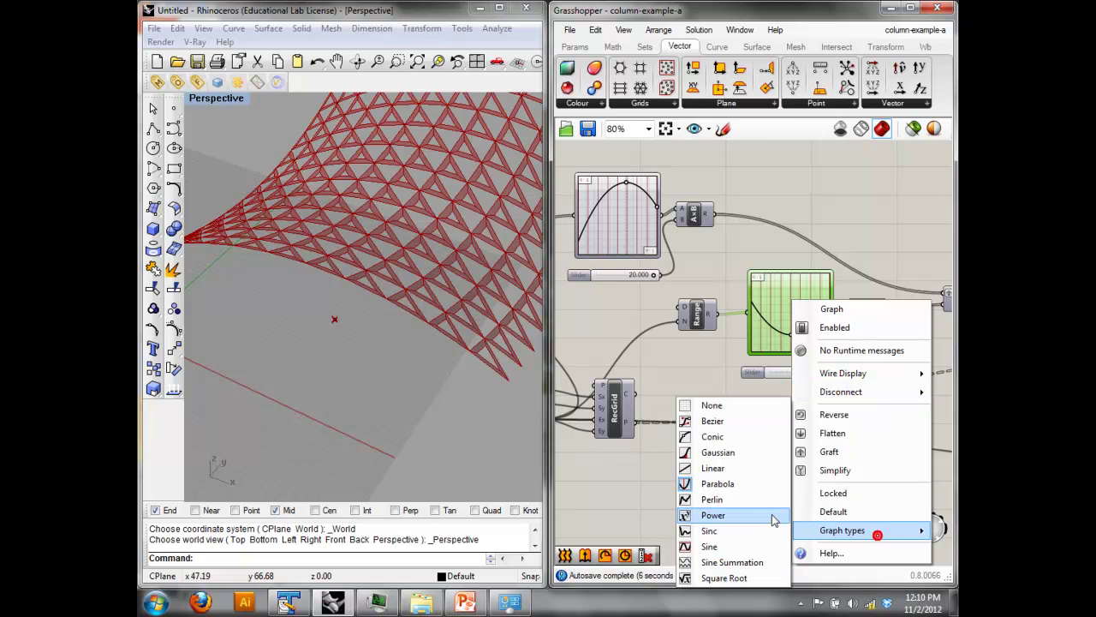
pyautogui.click(732, 545)
pyautogui.moveTo(434, 296); pyautogui.dragTo(346, 281, button='right')
# In Top view, move the attractor point toward the grid's upper-right area and place a second point near its lower middle.
pyautogui.write('Top')
pyautogui.rightClick(340, 315)
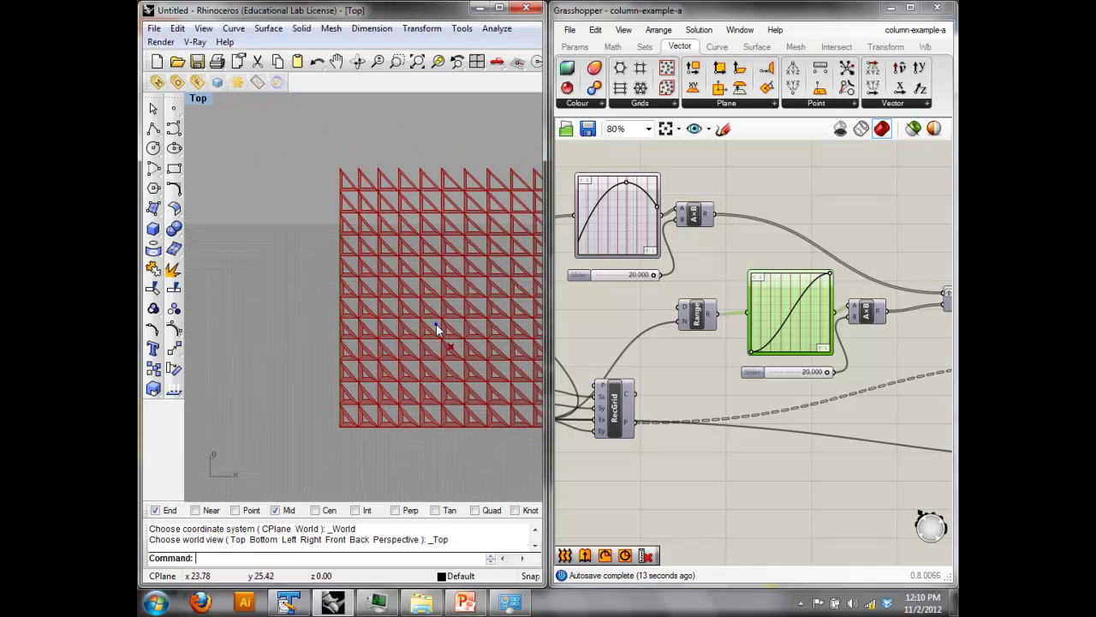
pyautogui.moveTo(436, 324); pyautogui.dragTo(356, 305, button='right')
pyautogui.moveTo(360, 328); pyautogui.dragTo(440, 228)
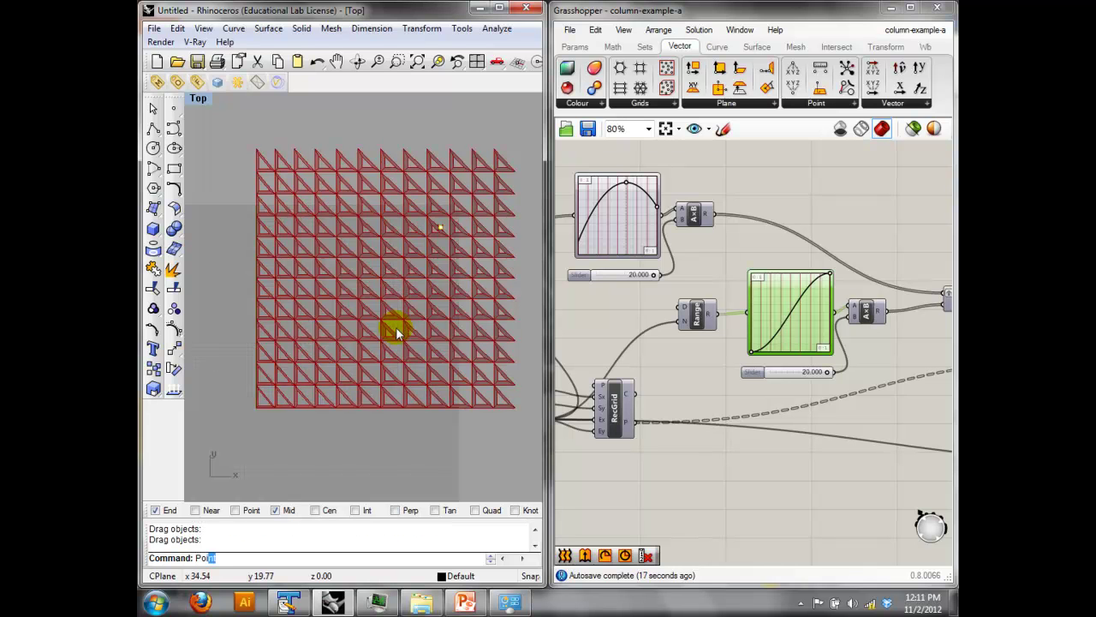
pyautogui.press('Return')
pyautogui.click(375, 327)
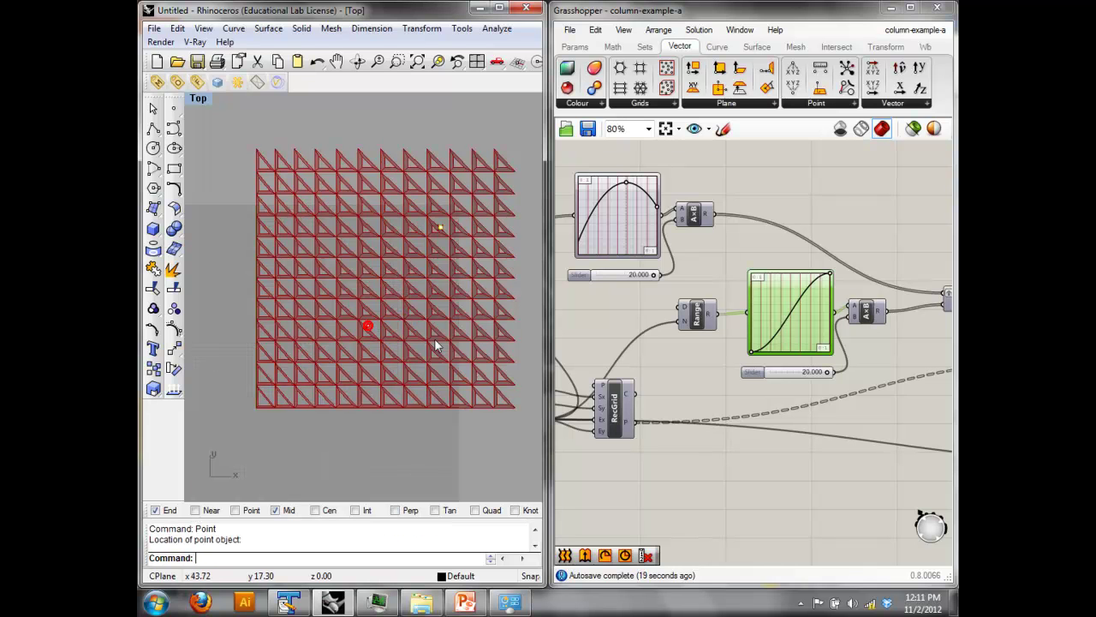
# Assign both Rhino points to the Pt parameter feeding the CP component with Set Multiple Points.
pyautogui.moveTo(357, 249); pyautogui.dragTo(379, 204)
pyautogui.moveTo(900, 331); pyautogui.dragTo(564, 270, button='right')
pyautogui.moveTo(866, 314); pyautogui.dragTo(628, 279, button='right')
pyautogui.moveTo(869, 413); pyautogui.dragTo(557, 377, button='right')
pyautogui.moveTo(808, 322); pyautogui.dragTo(756, 347, button='right')
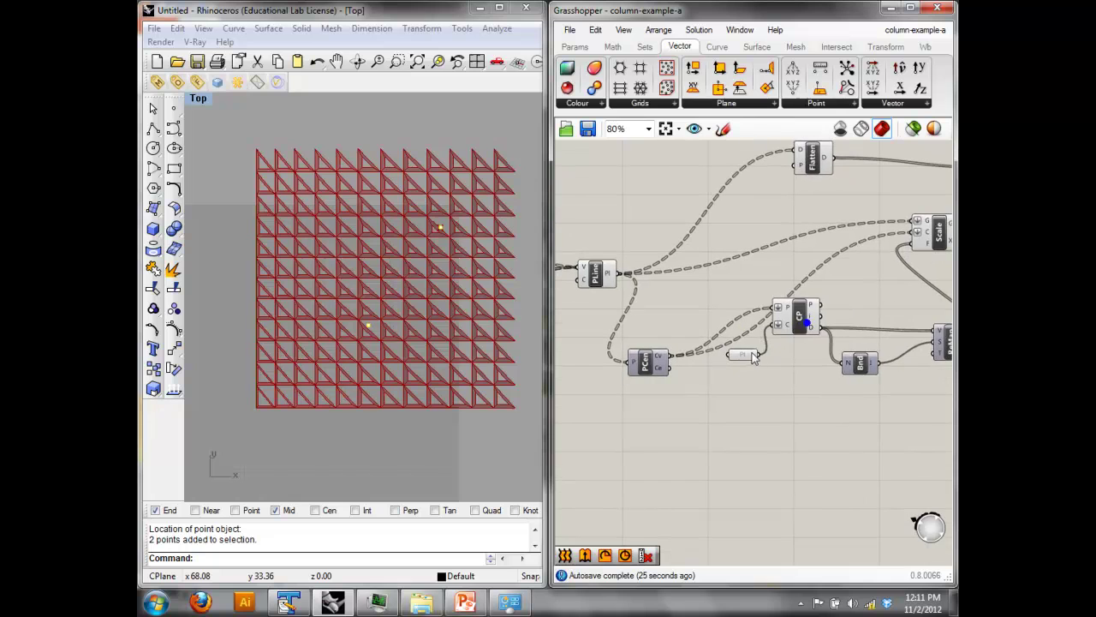
pyautogui.rightClick(748, 354)
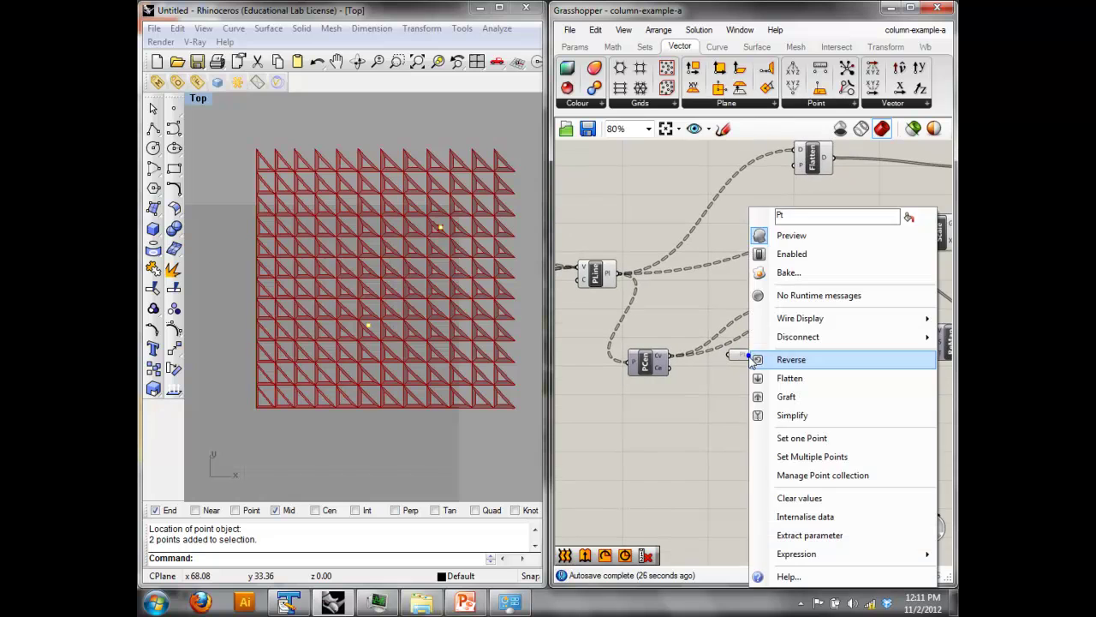
pyautogui.click(800, 454)
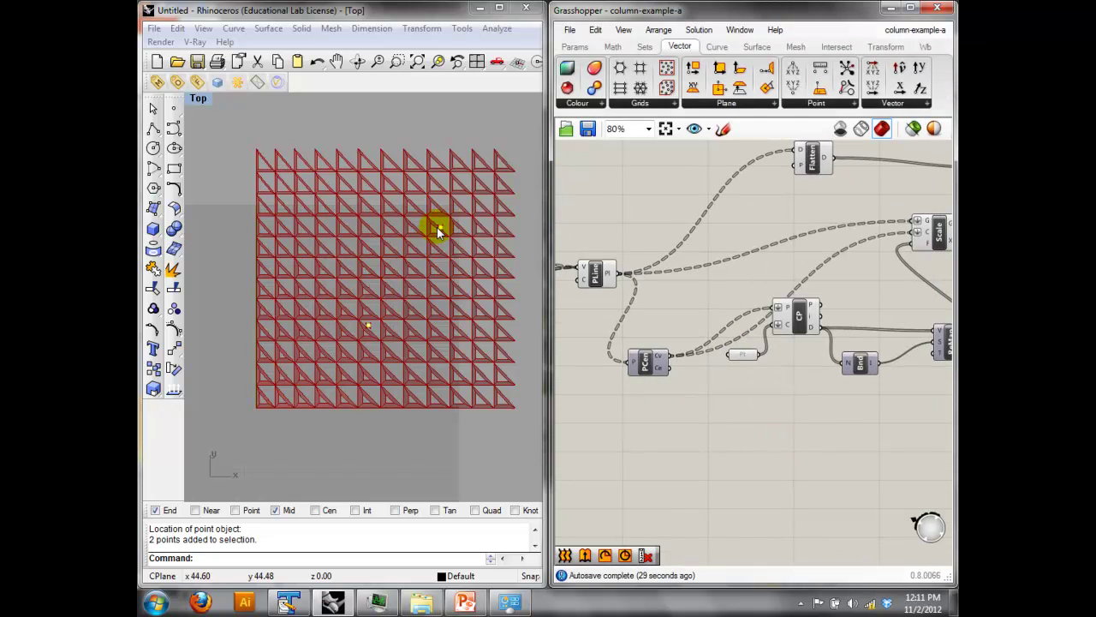
# Reposition the two attractor points, one in the grid's upper-left area and the other near its upper-right edge.
pyautogui.moveTo(438, 228); pyautogui.dragTo(445, 301)
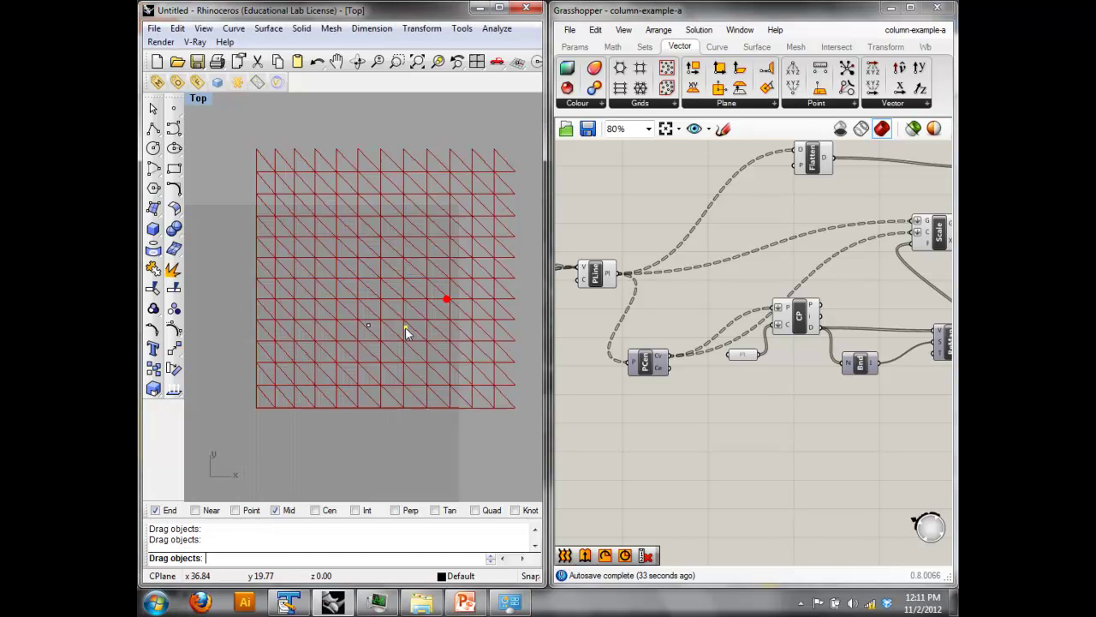
pyautogui.moveTo(368, 322); pyautogui.dragTo(317, 215)
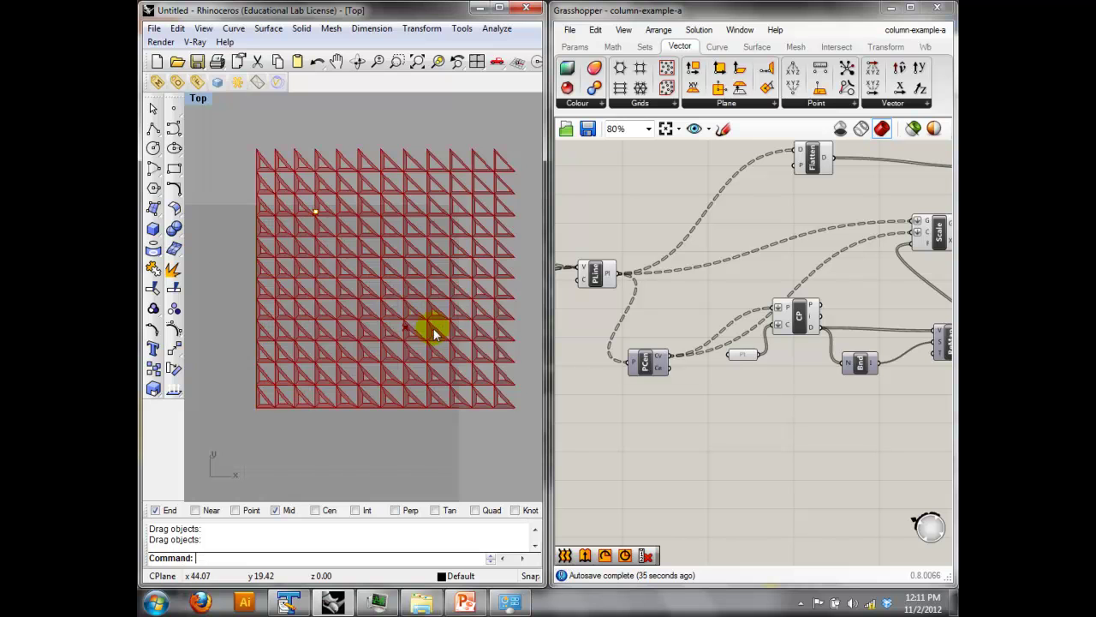
pyautogui.moveTo(406, 324); pyautogui.dragTo(485, 232)
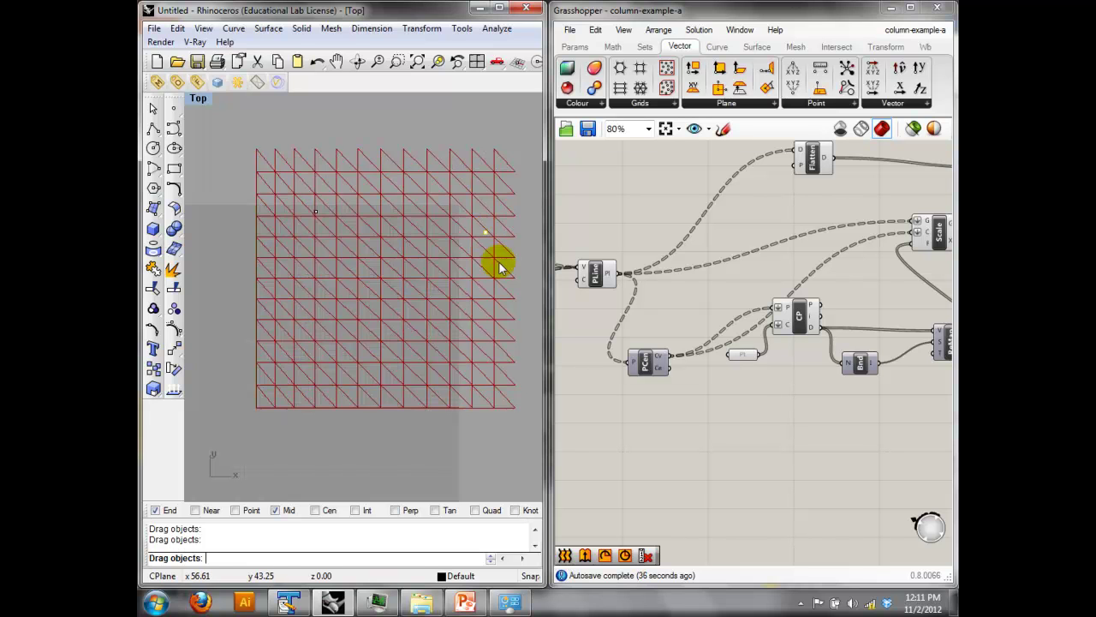
pyautogui.moveTo(734, 283); pyautogui.dragTo(660, 281, button='right')
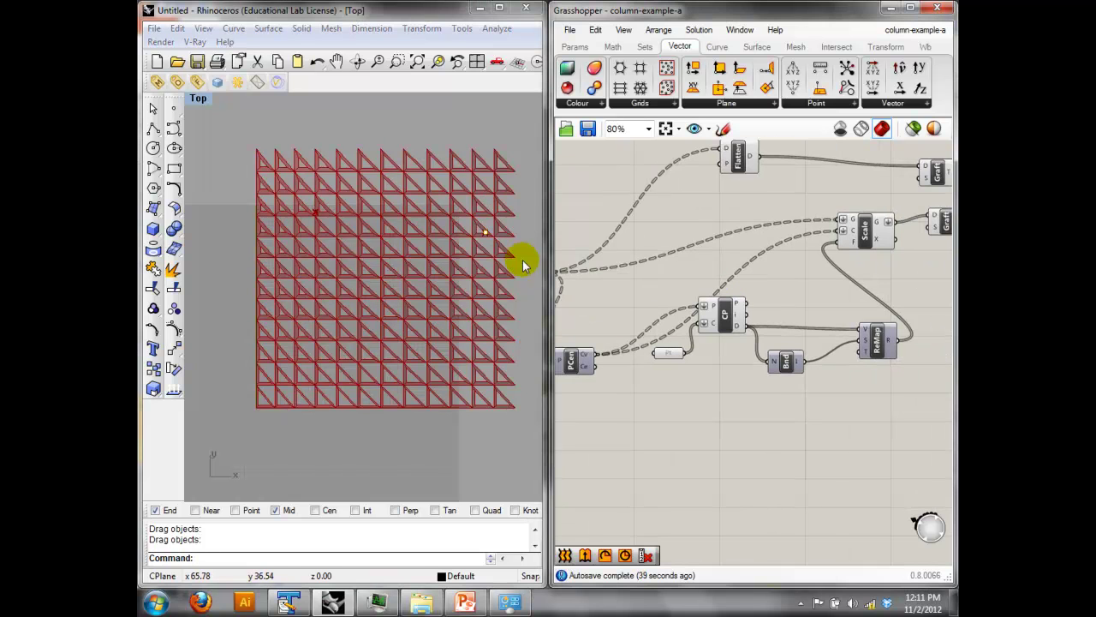
# Return the viewport to Perspective and inspect how the panel openings vary across the curved surface.
pyautogui.click(197, 99)
pyautogui.click(257, 275)
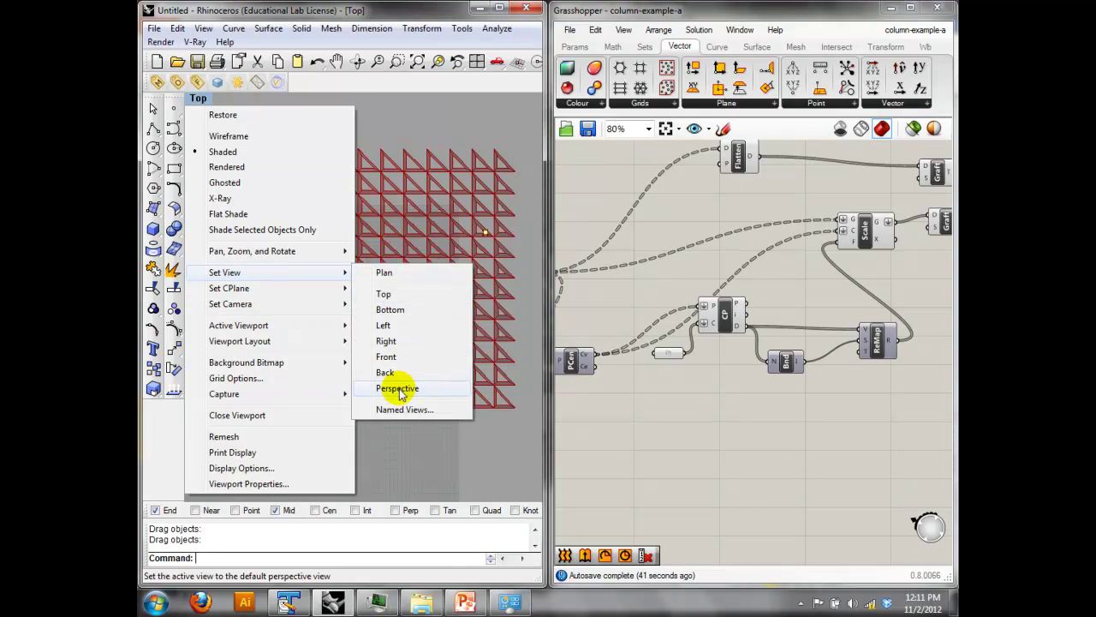
pyautogui.click(397, 387)
pyautogui.moveTo(442, 337); pyautogui.dragTo(448, 292, button='right')
pyautogui.scroll(8, 423, 156)
pyautogui.moveTo(446, 195); pyautogui.dragTo(418, 236, button='right')
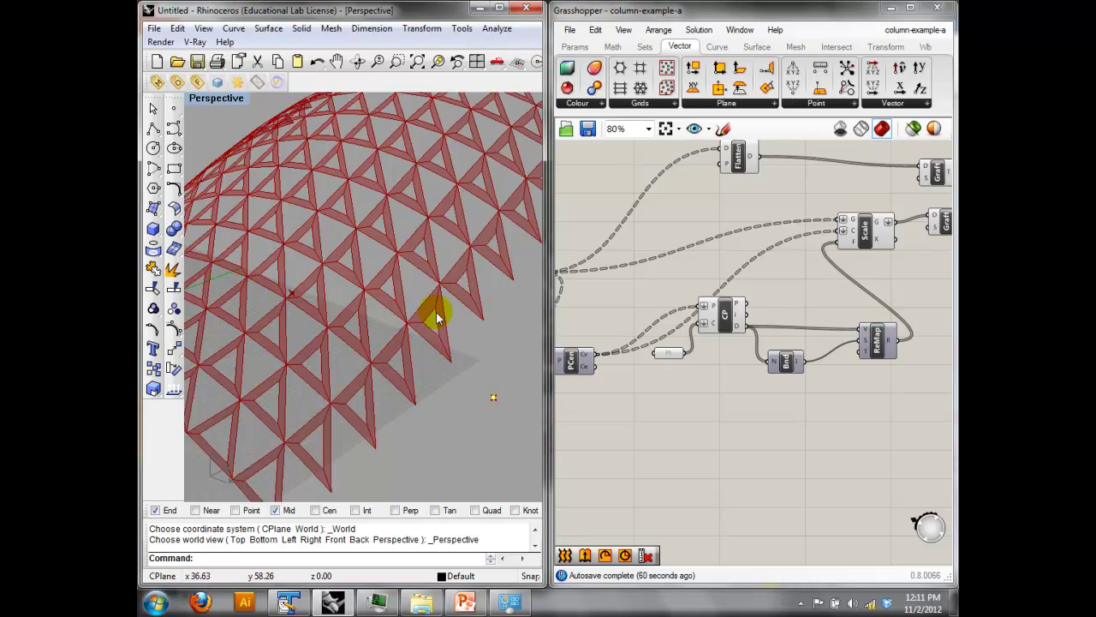
pyautogui.moveTo(437, 337); pyautogui.dragTo(215, 453, button='right')
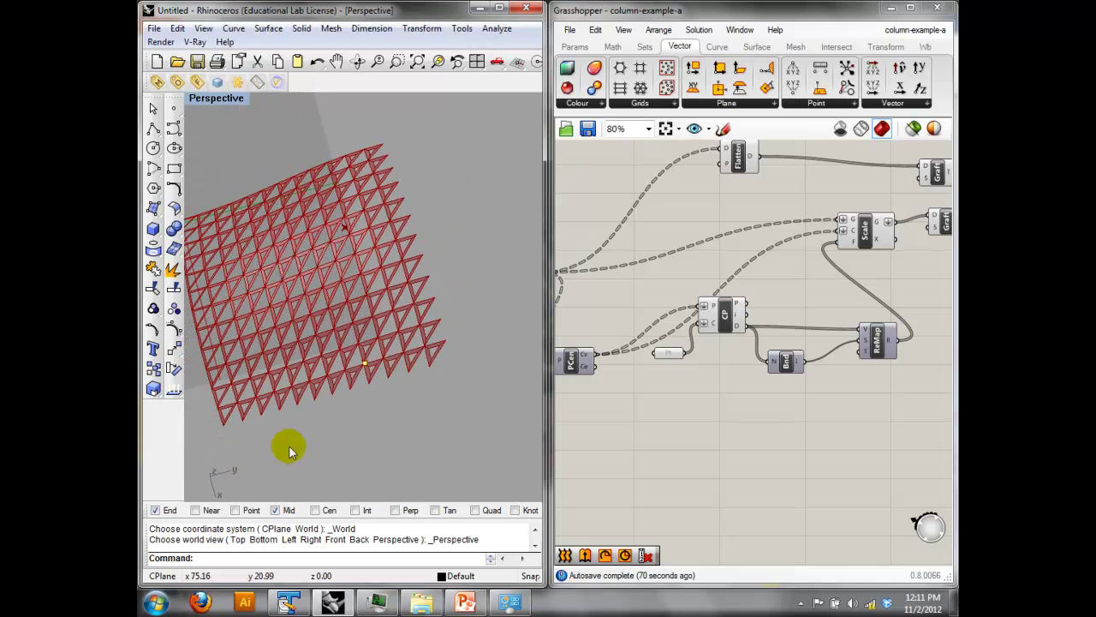
# Examine the ReMap component feeding Scale's F input together with the panels in the Rhino viewport.
pyautogui.moveTo(876, 299); pyautogui.dragTo(694, 328, button='right')
pyautogui.click(778, 325)
pyautogui.click(743, 383)
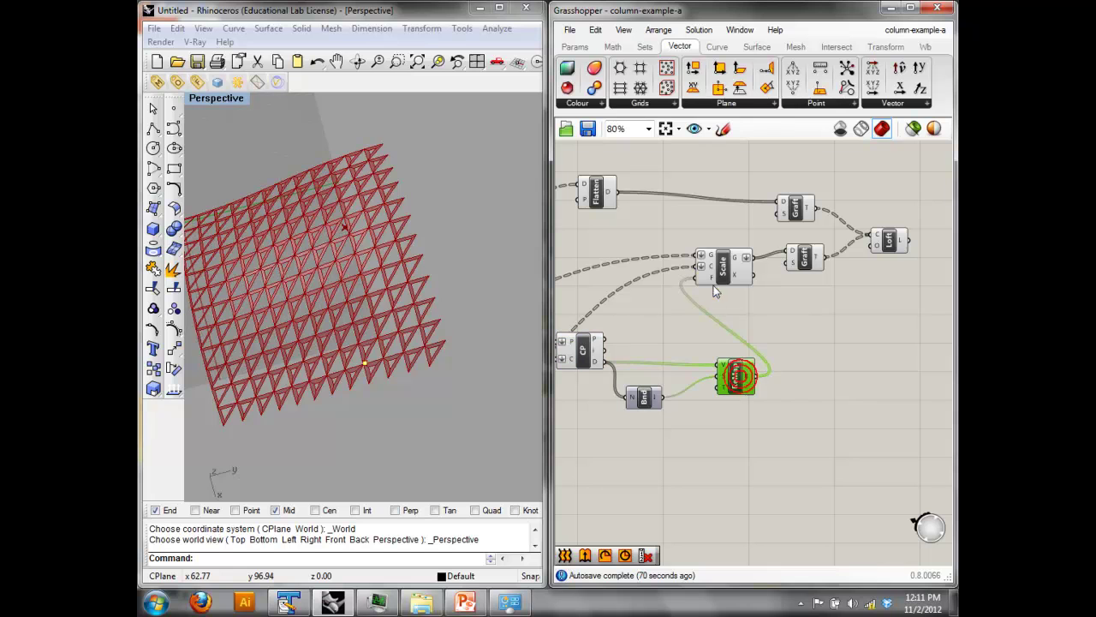
pyautogui.click(713, 280)
pyautogui.moveTo(454, 321)
pyautogui.mouseDown(button='right')
pyautogui.moveTo(423, 330)
pyautogui.moveTo(440, 313)
pyautogui.mouseUp(button='right')
pyautogui.click(450, 297)
# Switch to the PowerPoint file CM_Lecture_11_F12 and compare the perforated canopy on slide 28 with the Rhino panel model.
pyautogui.click(485, 598)
pyautogui.click(638, 374)
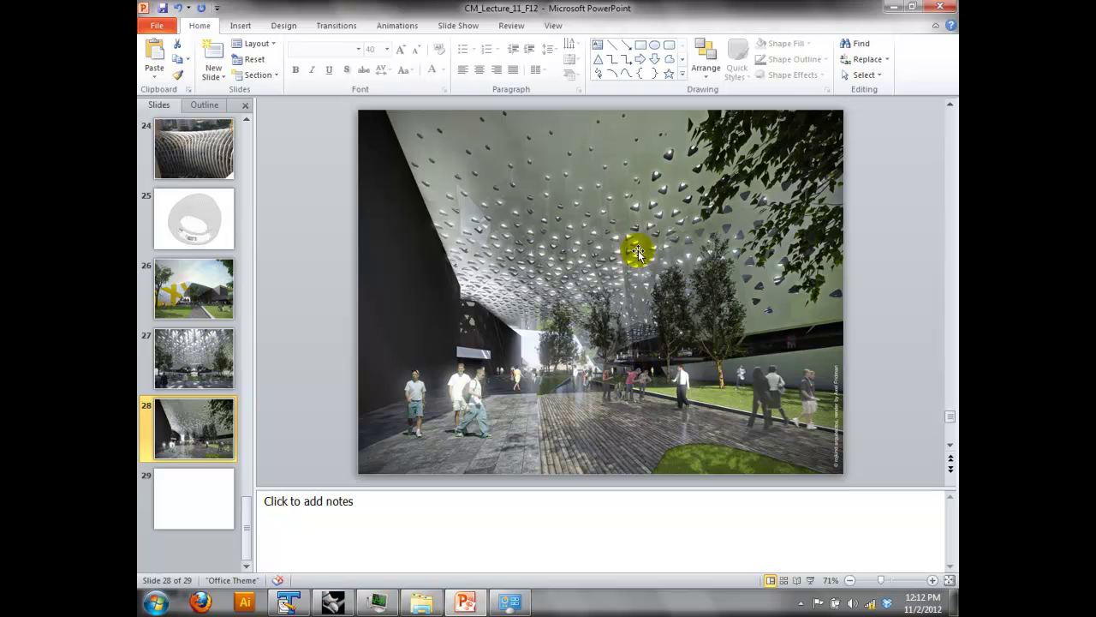
pyautogui.click(333, 602)
pyautogui.moveTo(417, 264); pyautogui.dragTo(315, 210, button='right')
pyautogui.click(456, 608)
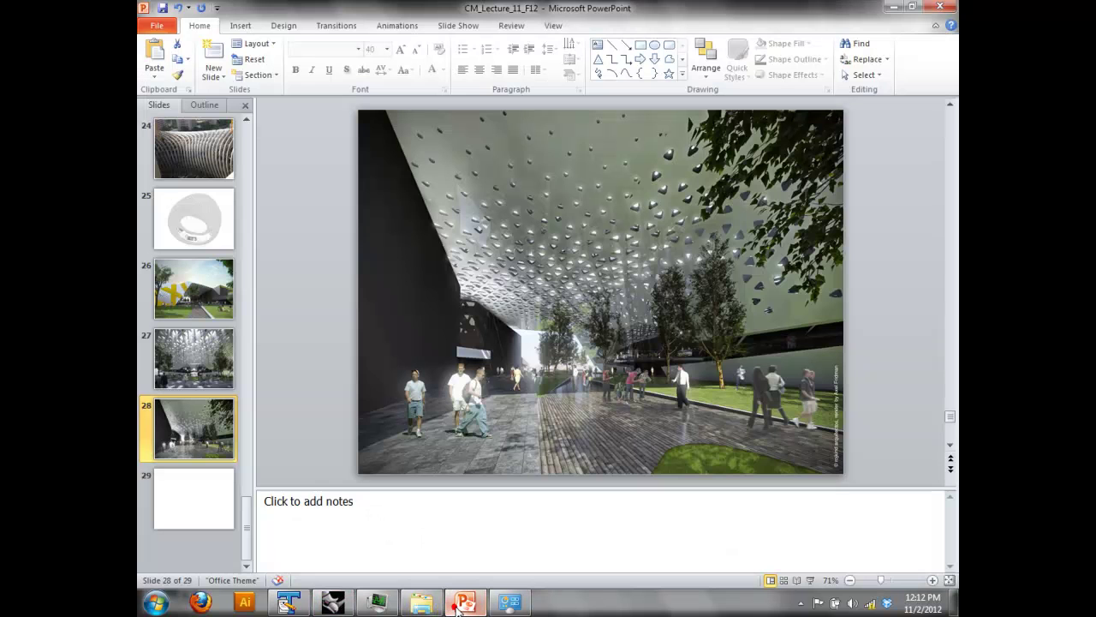